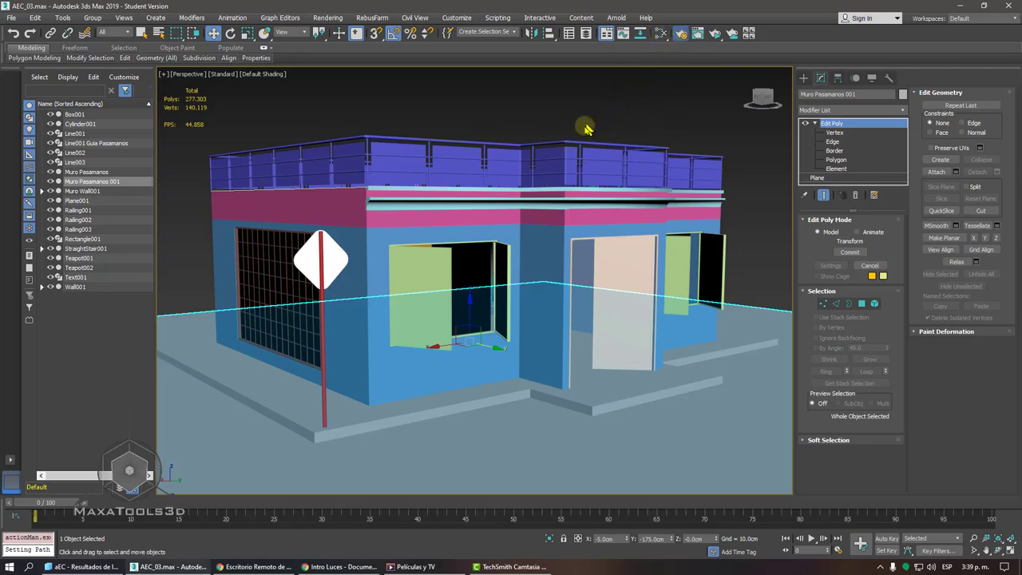
- Review the available renderers in Render Setup and keep Arnold as the renderer
key("F10")
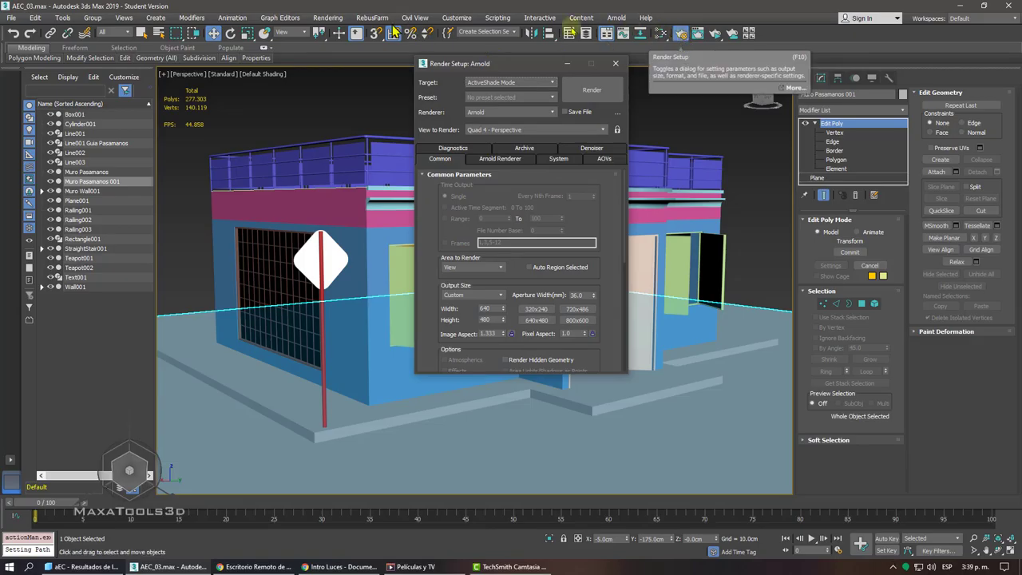
left_click(339, 14)
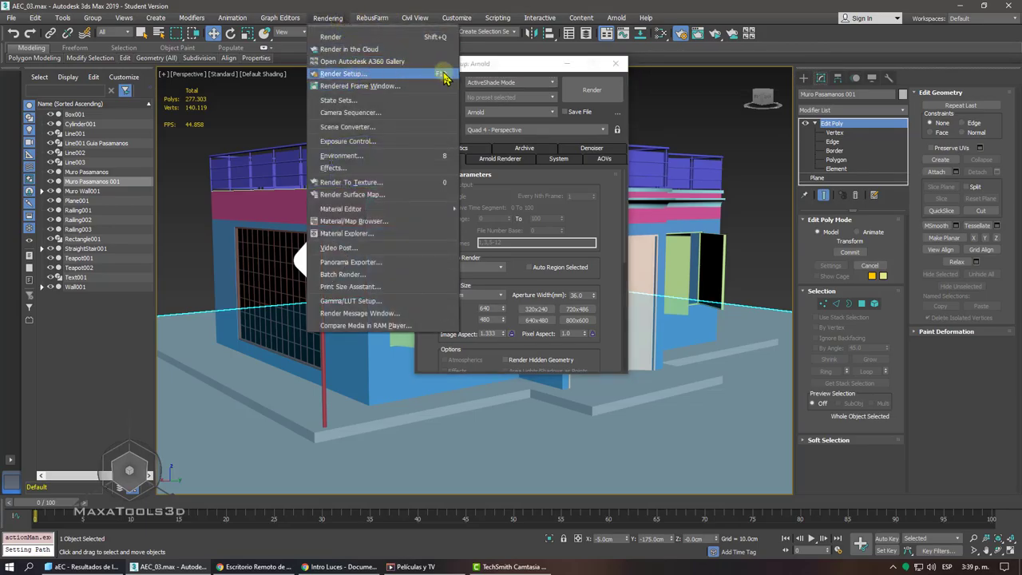
left_click(506, 64)
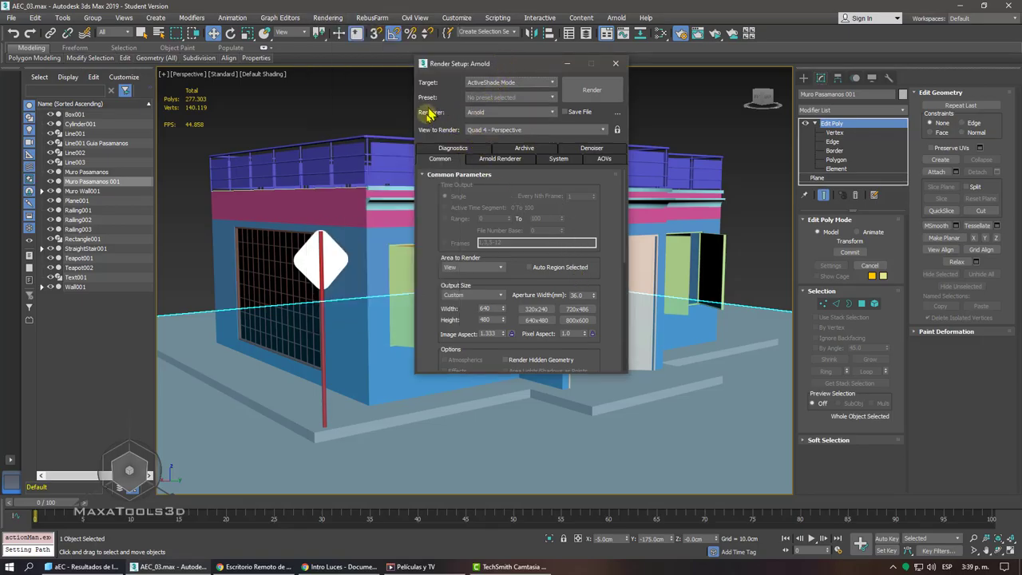
left_click(477, 113)
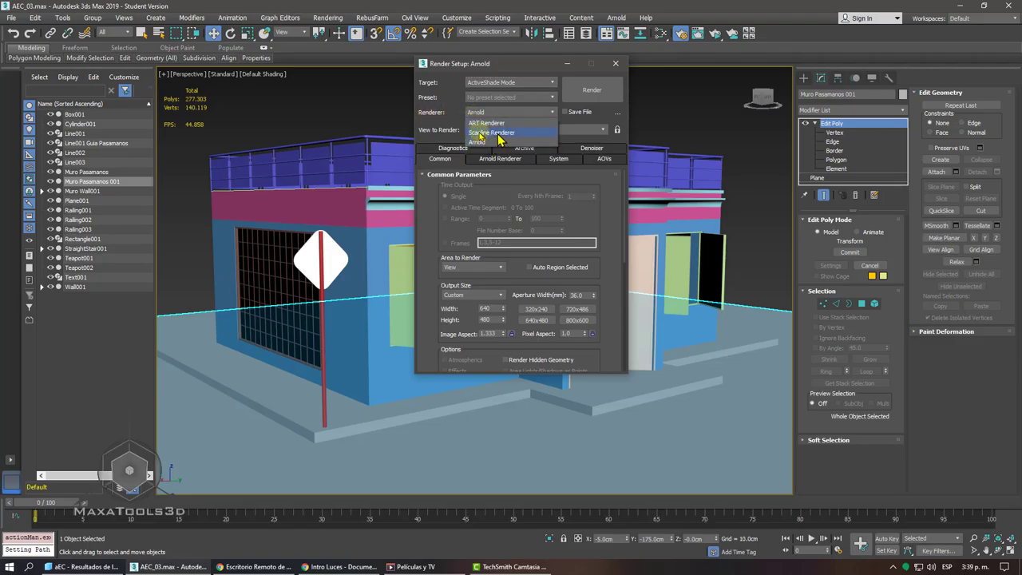
left_click(449, 119)
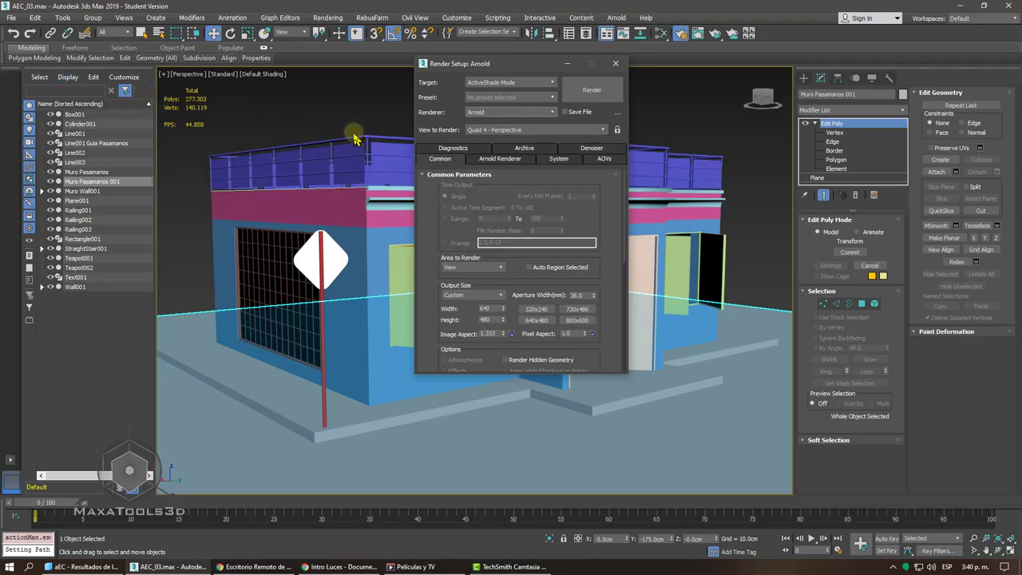
left_click(615, 63)
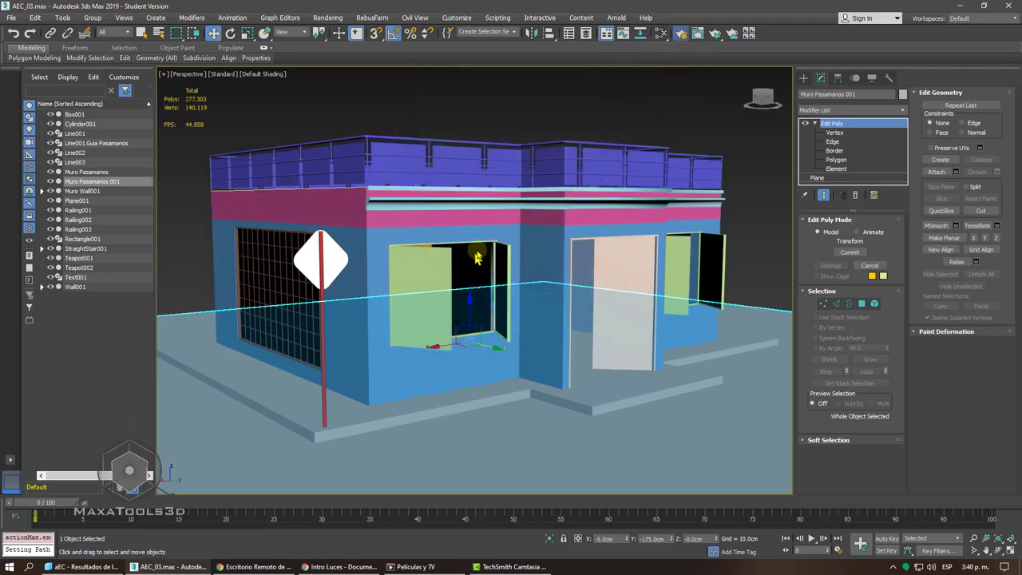
- Review the production renderer choices under Assign Renderer in Render Setup, then close the dialog without changing them
key("F10")
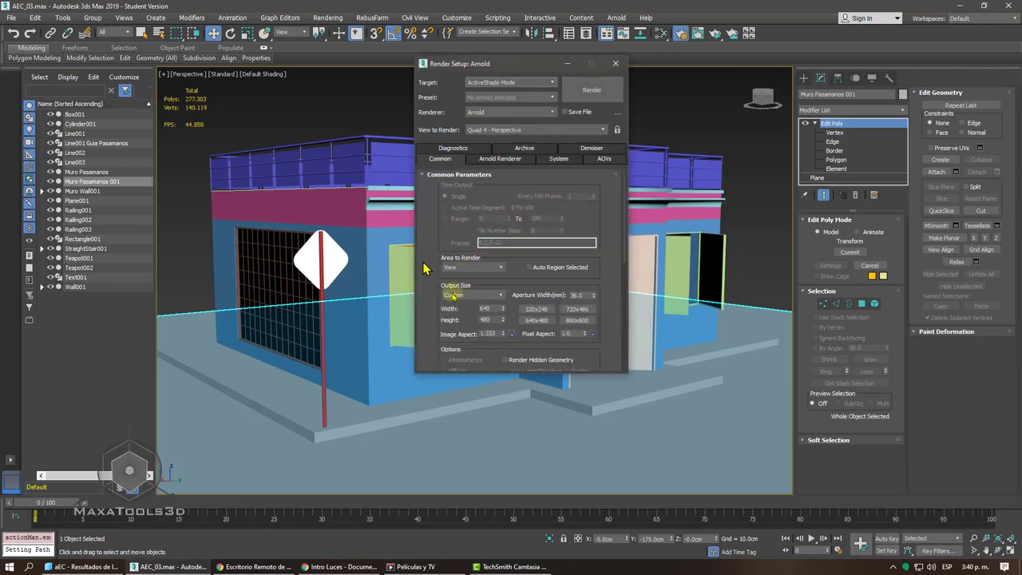
scroll(438, 312, "down", 10)
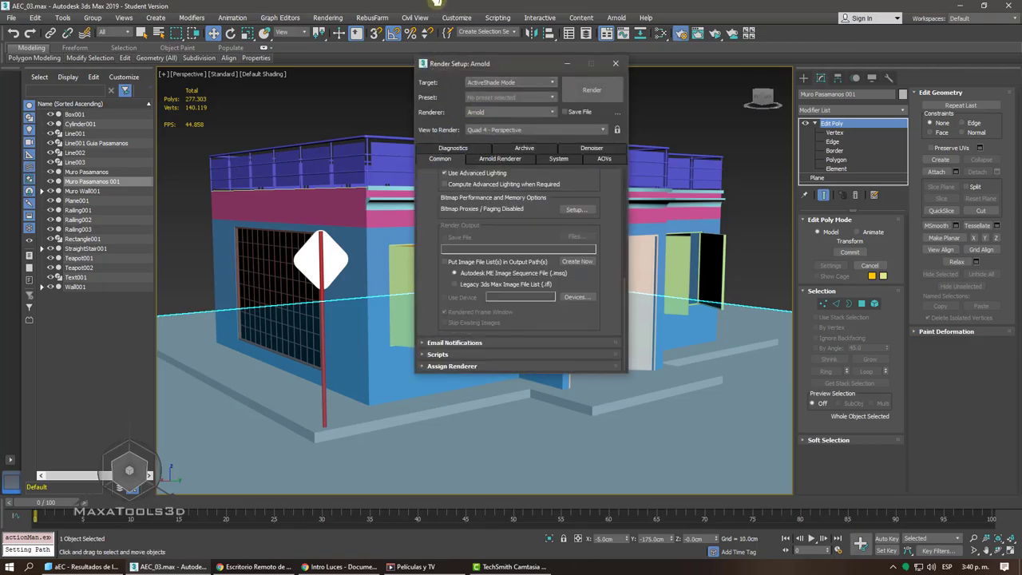
left_click(437, 365)
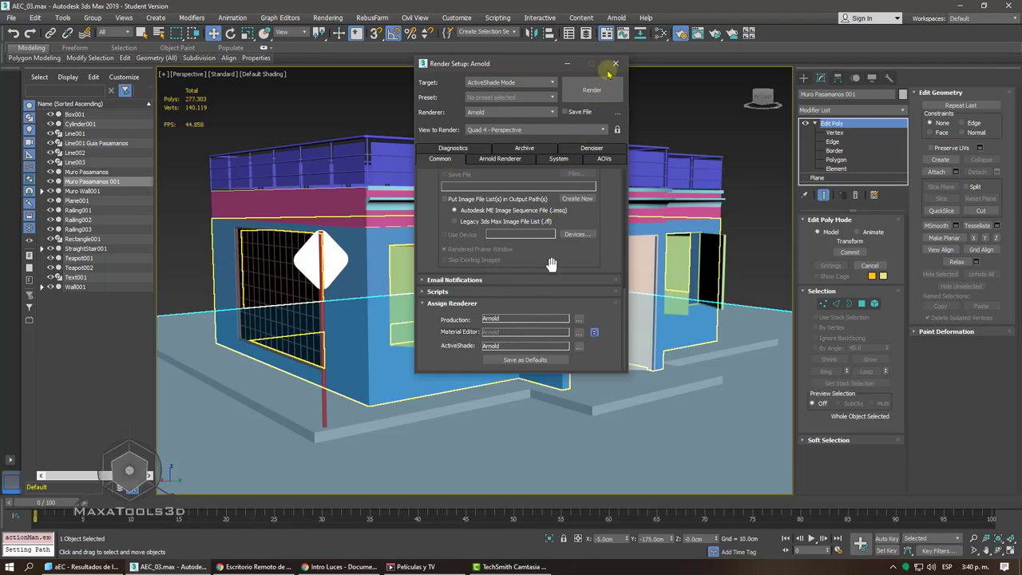
left_click(580, 321)
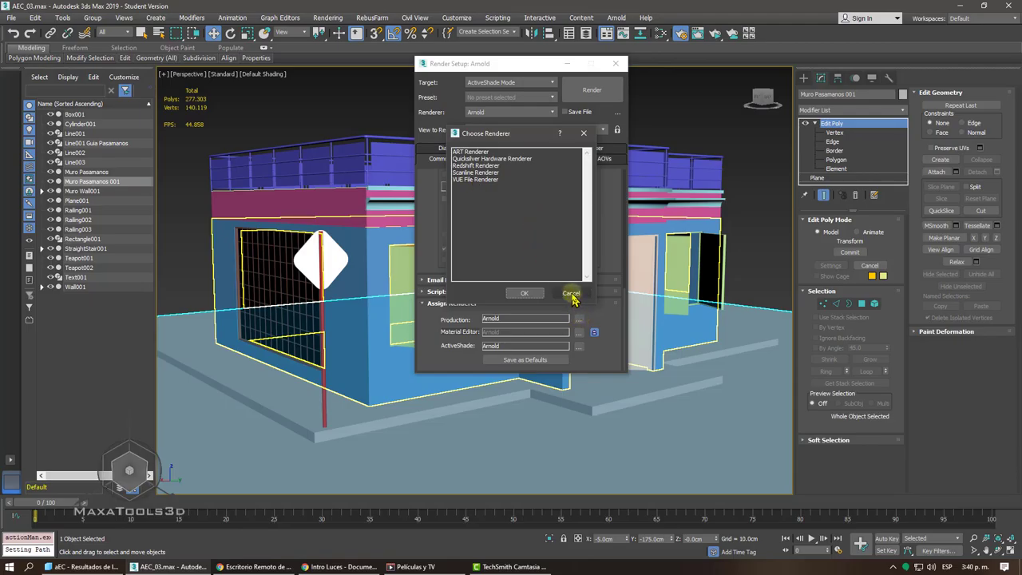
left_click(571, 293)
left_click(616, 63)
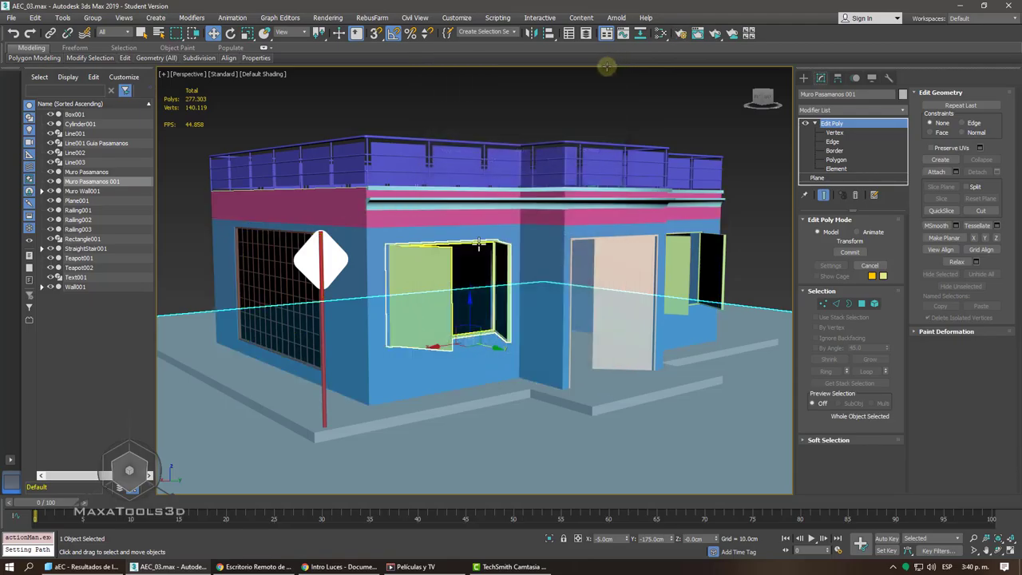
- Deselect everything in the scene and open the Slate Material Editor on the Physical Mat view, checking the nodes in View1
left_click(475, 93)
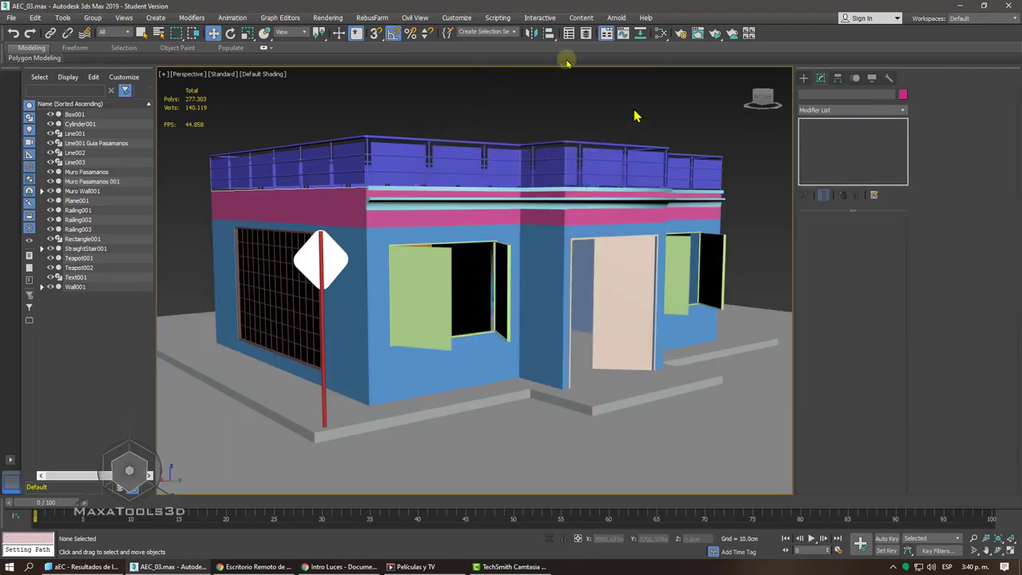
left_click(659, 33)
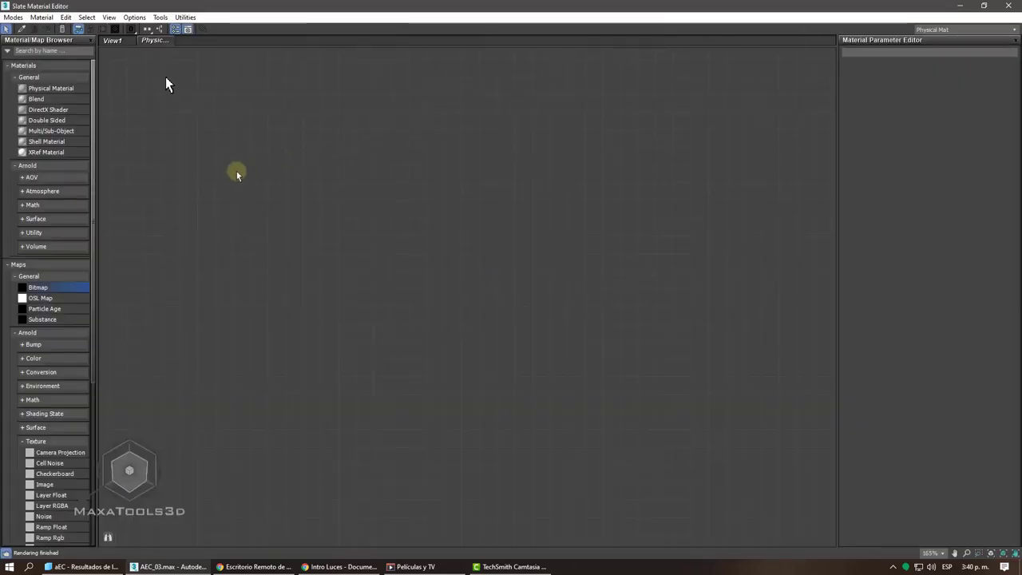
left_click(115, 43)
left_click_drag(124, 69, 548, 397)
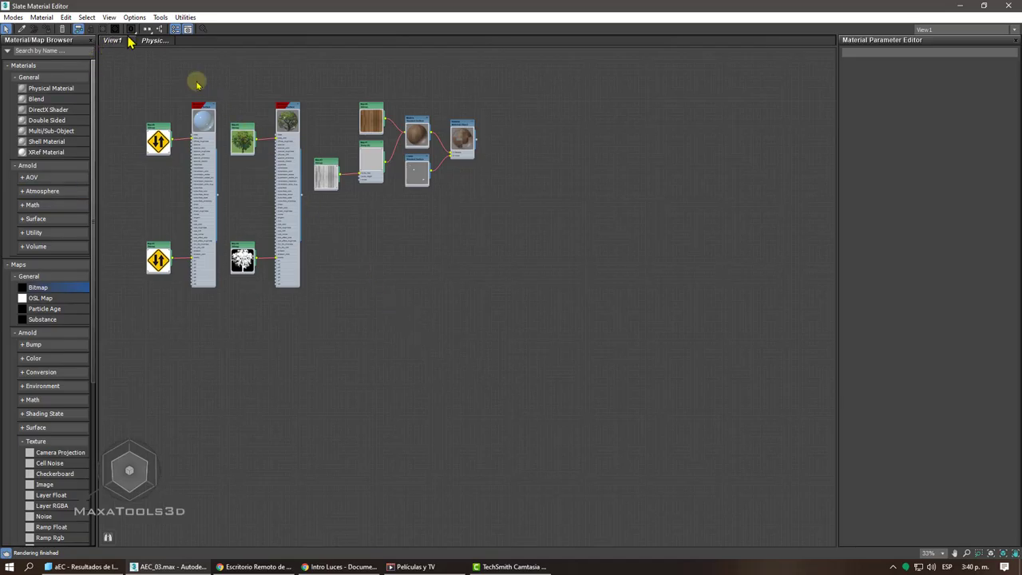
left_click(156, 42)
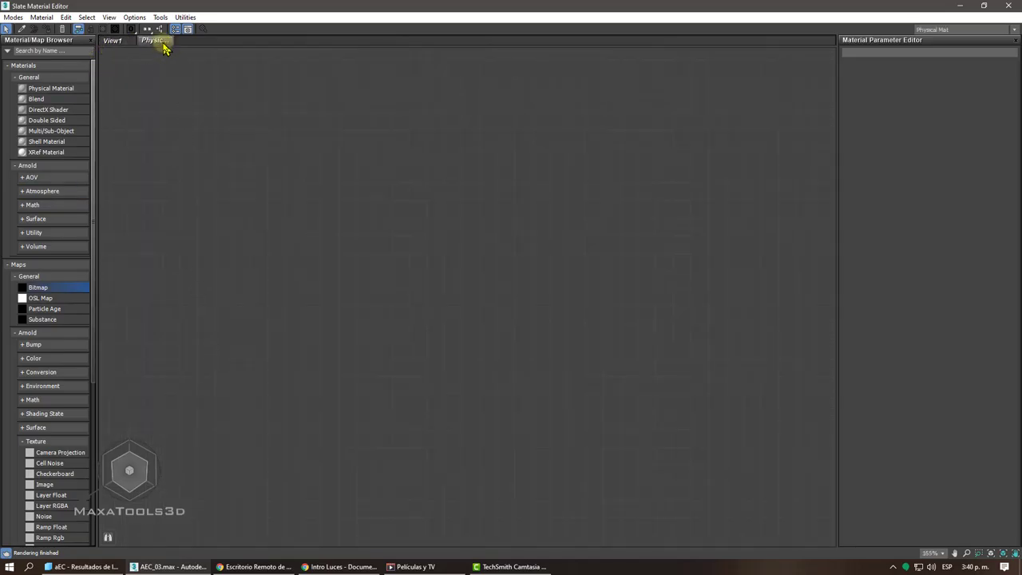
right_click(178, 40)
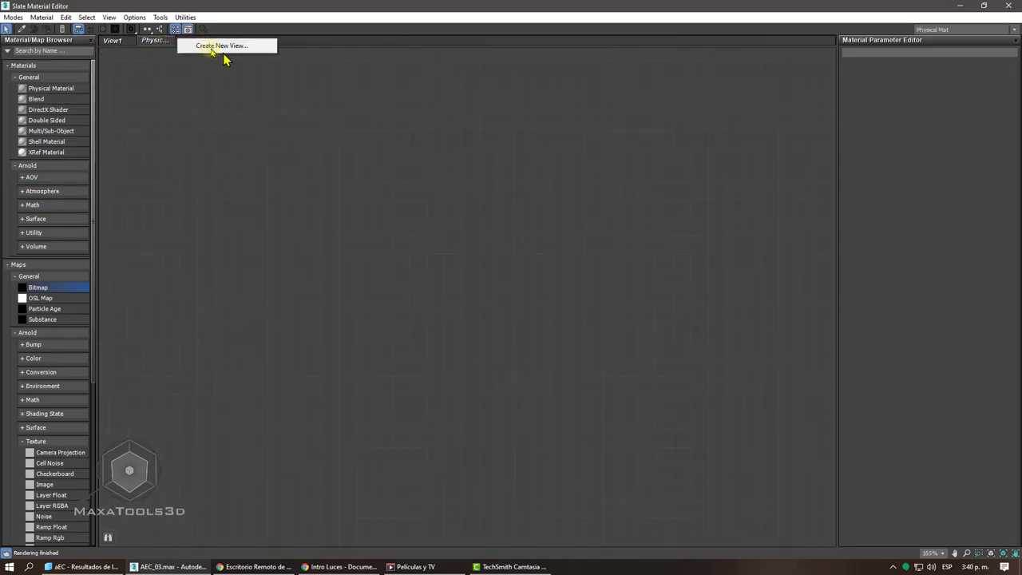
left_click(244, 90)
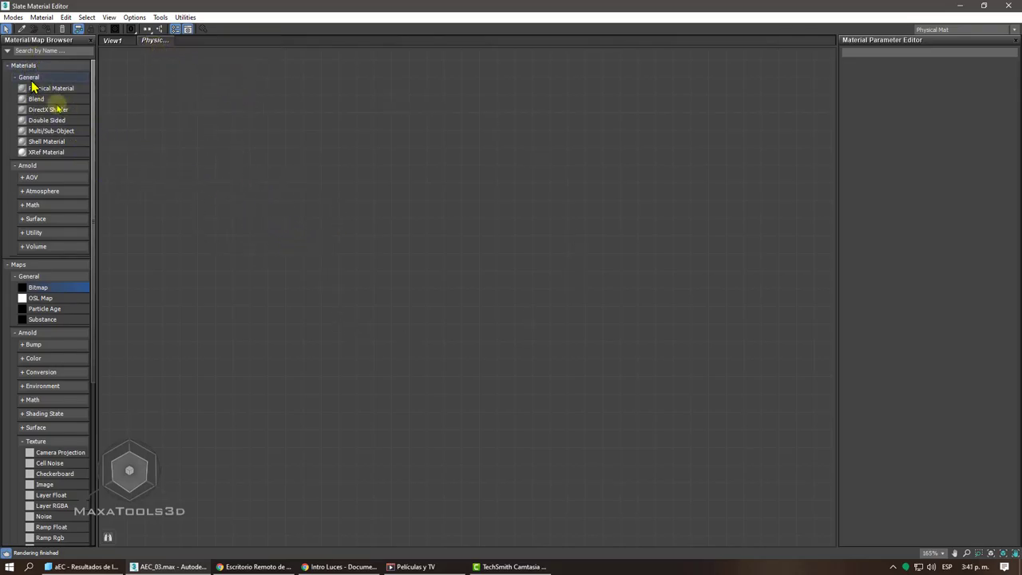
- Add a Physical Material node to the view, enlarge its preview and show its parameters
left_click_drag(34, 87, 266, 121)
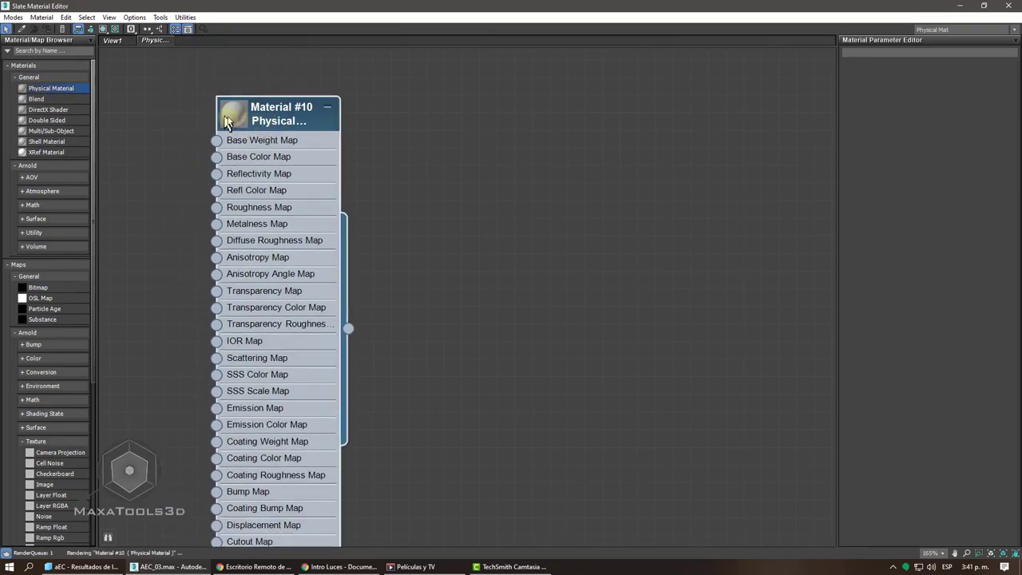
double_click(228, 117)
left_click(456, 205)
left_click(263, 121)
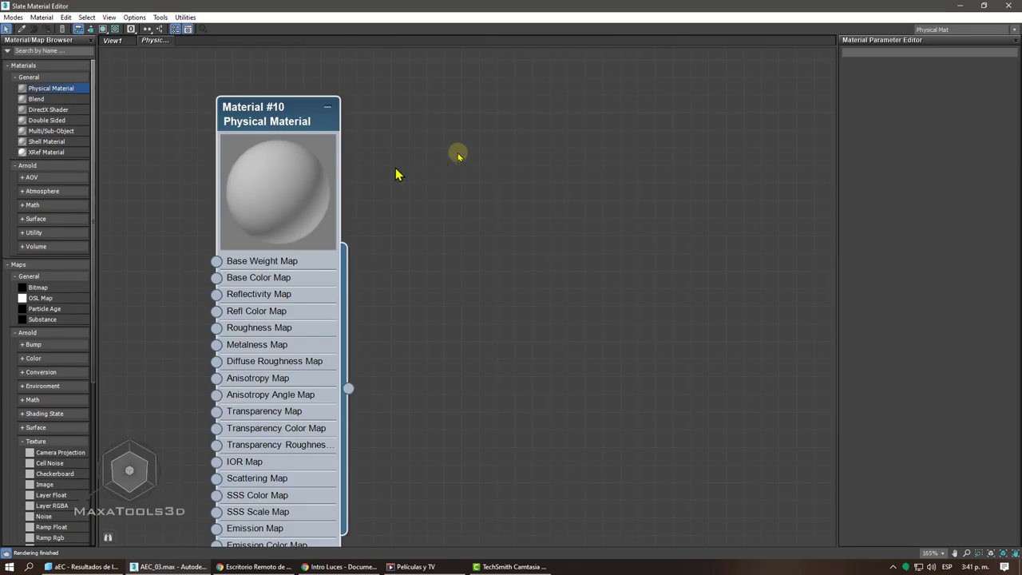
- Search the material browser for "sta", add a Standard Surface node with enlarged preview and space it apart from the Physical Material
left_click(34, 51)
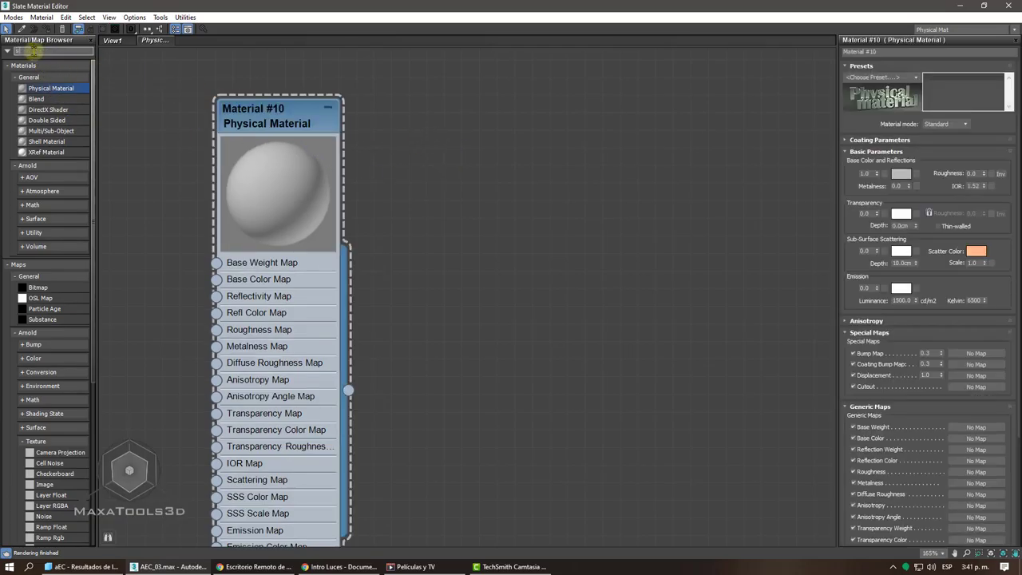
type("sta")
left_click_drag(40, 73, 484, 118)
double_click(486, 116)
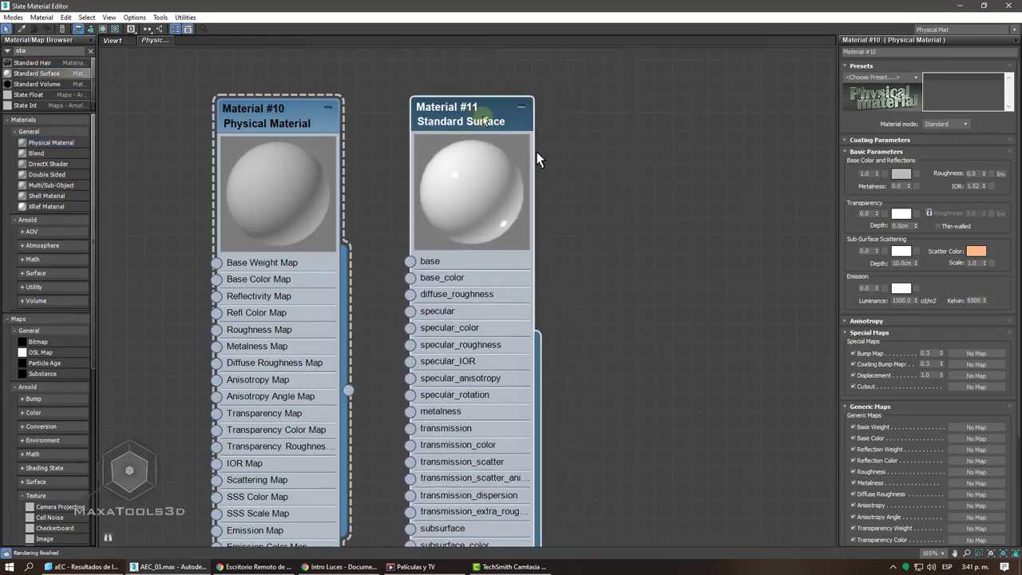
left_click(373, 176)
middle_click_drag(373, 176, 389, 144)
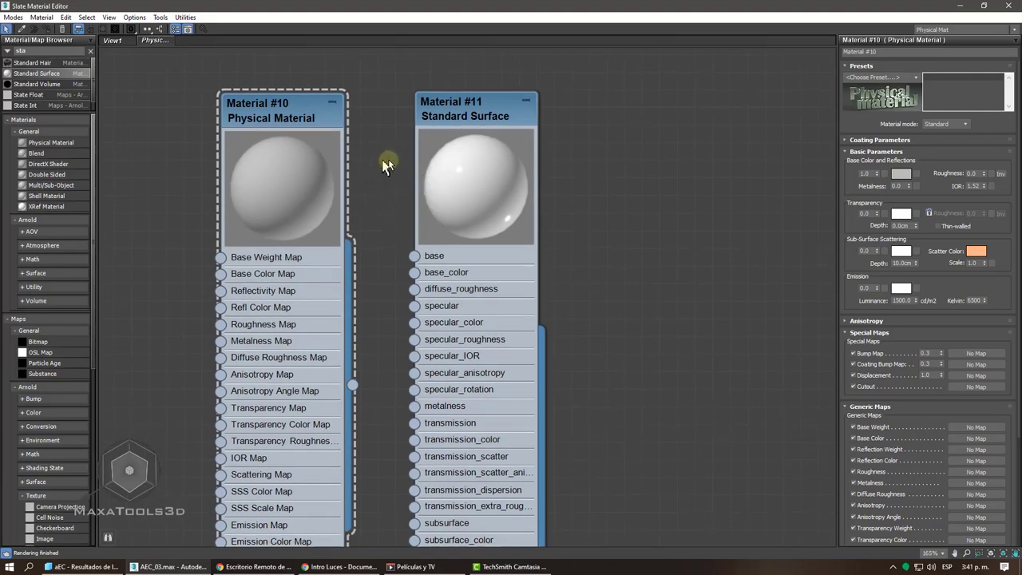
middle_click_drag(387, 160, 389, 163)
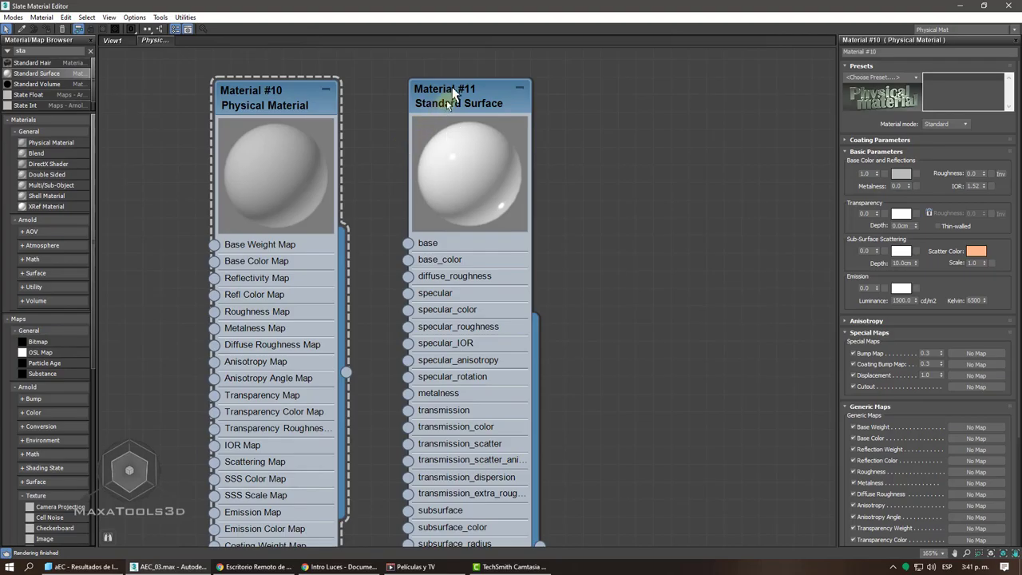
left_click_drag(452, 94, 557, 94)
middle_click_drag(453, 153, 424, 148)
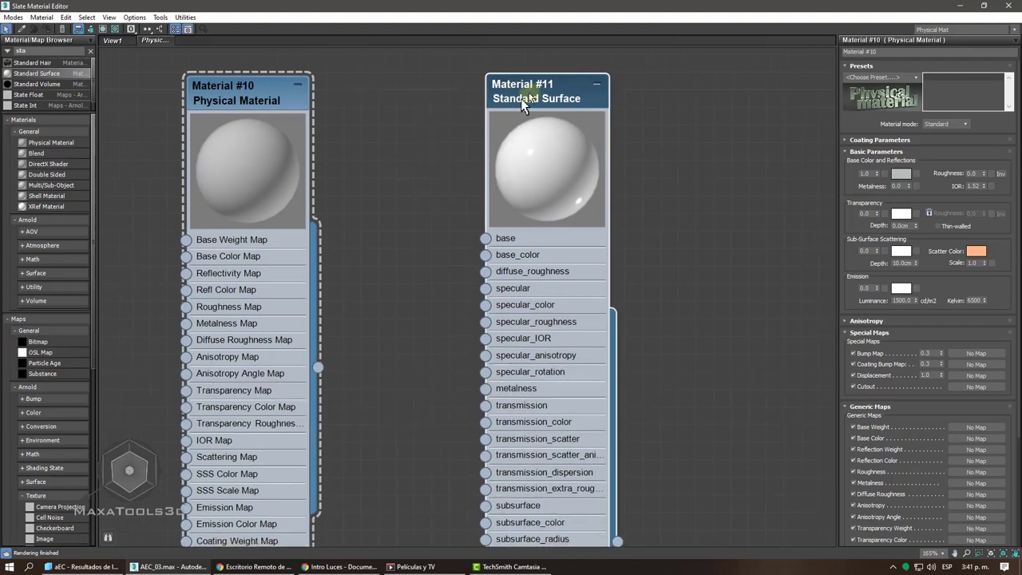
- Show the Standard Surface material's parameters and rename it as Madera
left_click(530, 99)
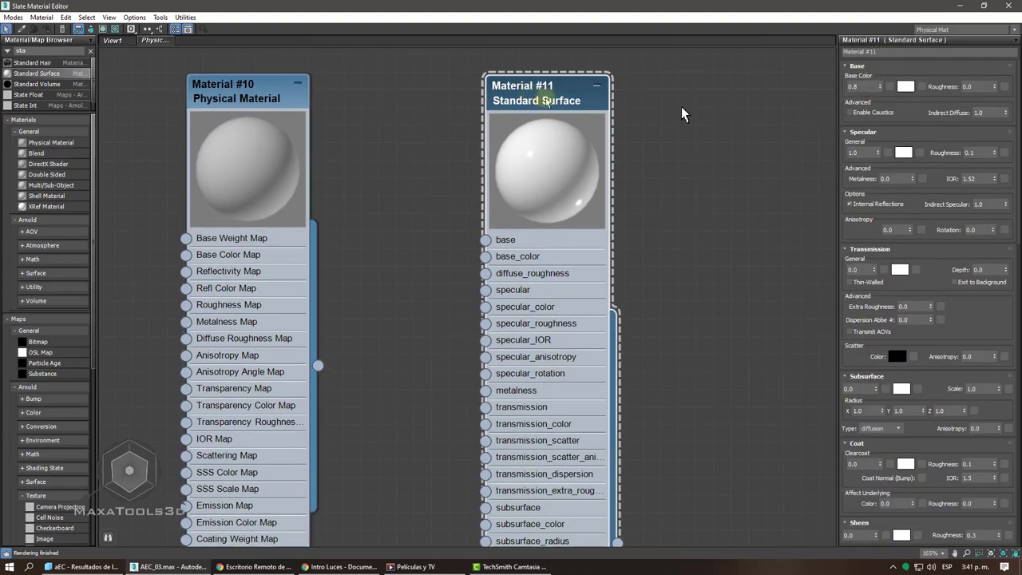
left_click(890, 51)
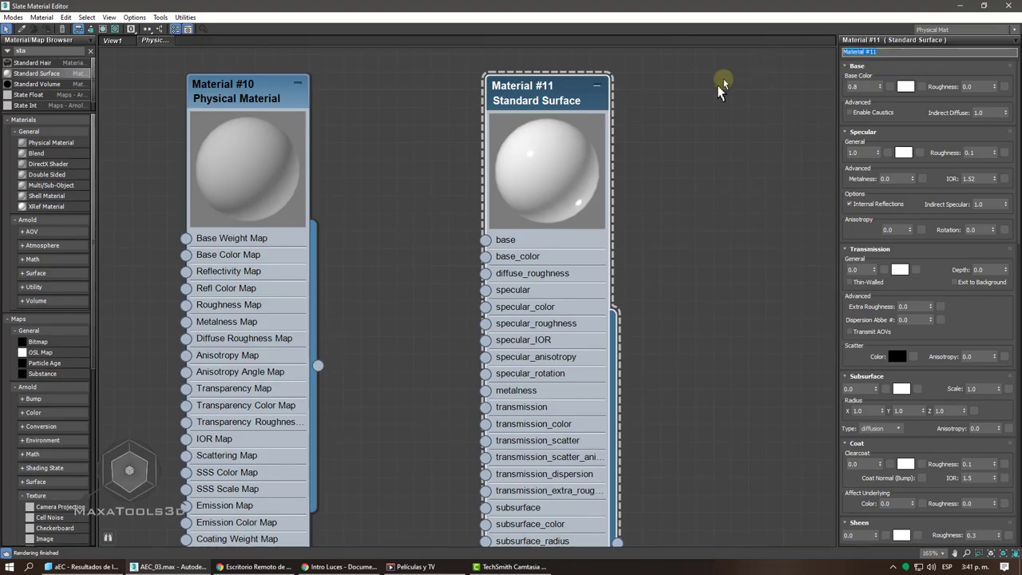
type("Ma")
- Move the Physical Material node to the far side of Madera, leaving free space ahead of Madera's inputs
left_click_drag(269, 100, 764, 104)
left_click_drag(559, 101, 366, 109)
middle_click_drag(366, 109, 539, 110)
left_click_drag(548, 114, 524, 114)
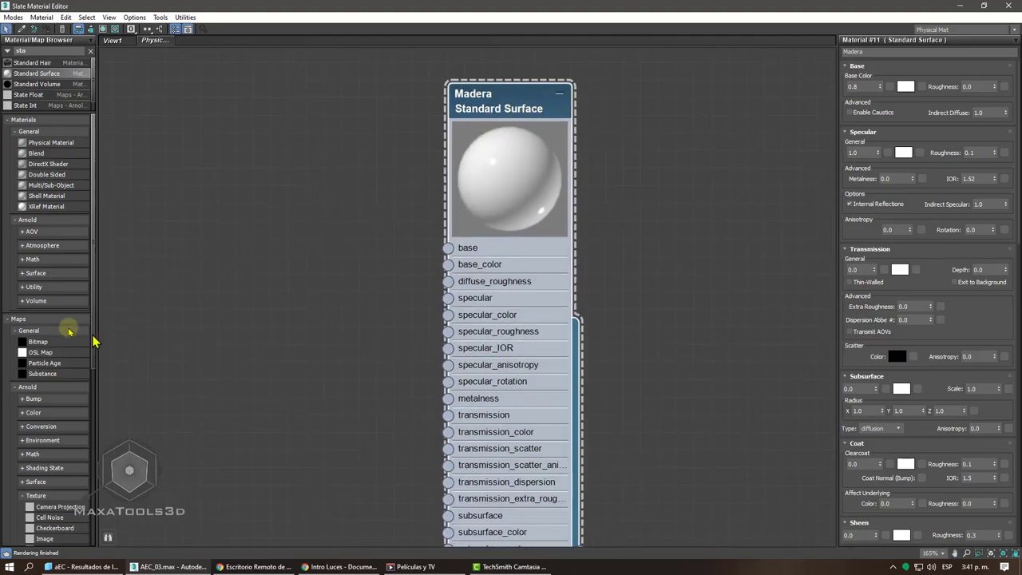
- Start a new Bitmap map and look through the texture images in the Mats folder under Maps\1
left_click(42, 346)
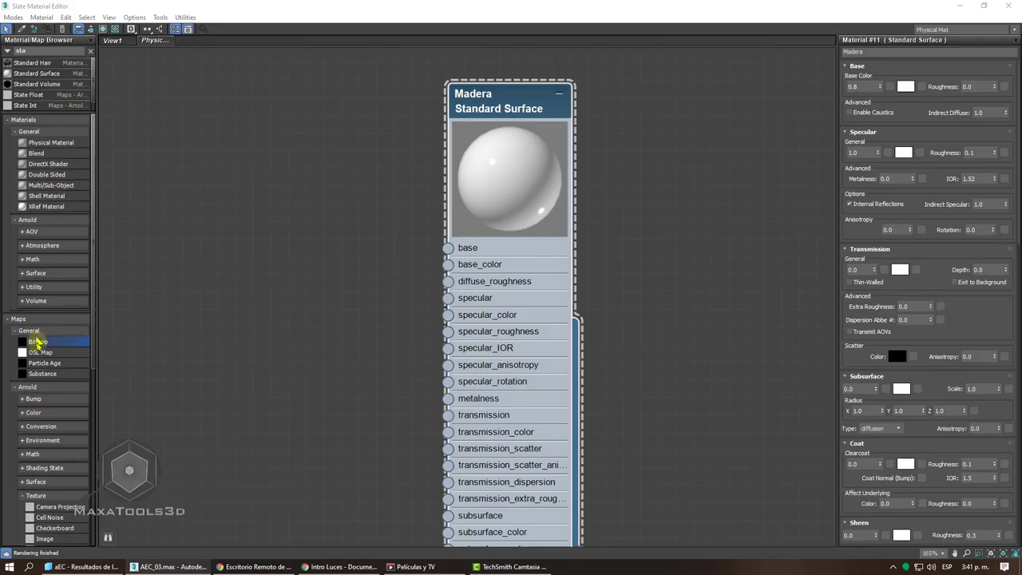
double_click(38, 346)
left_click_drag(99, 14, 325, 3)
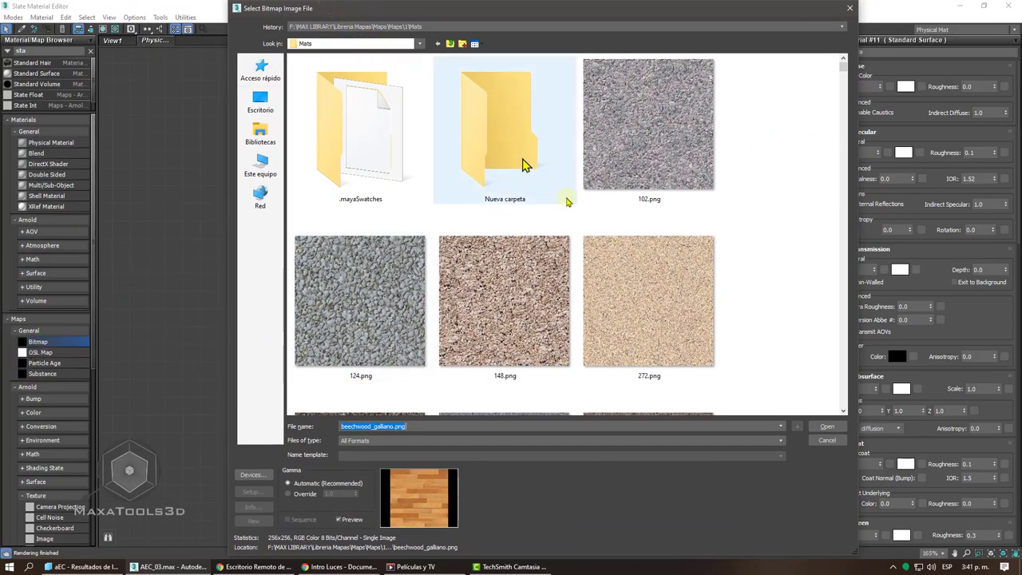
scroll(577, 211, "down", 3)
scroll(577, 211, "down", 10)
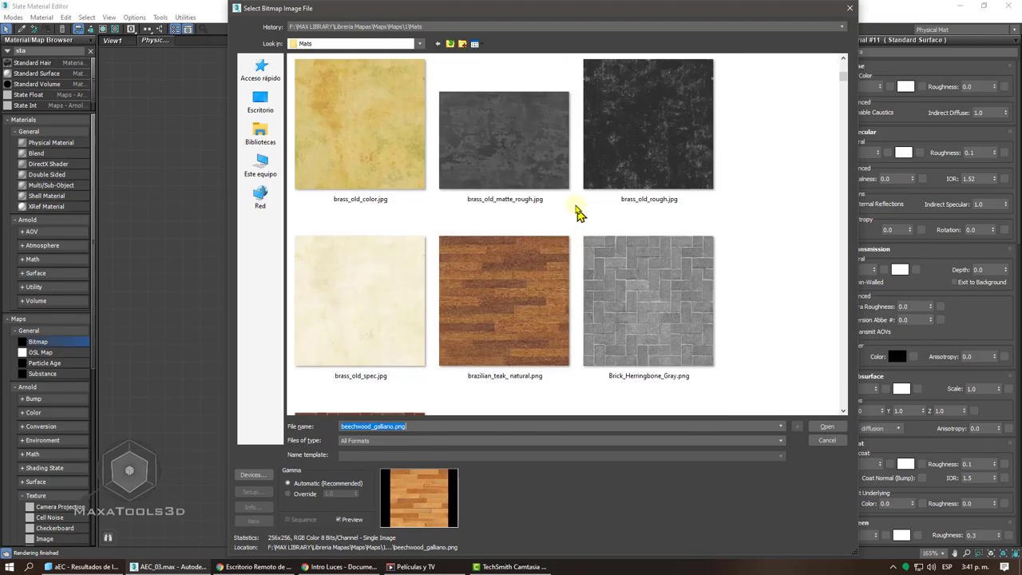
scroll(579, 212, "up", 2)
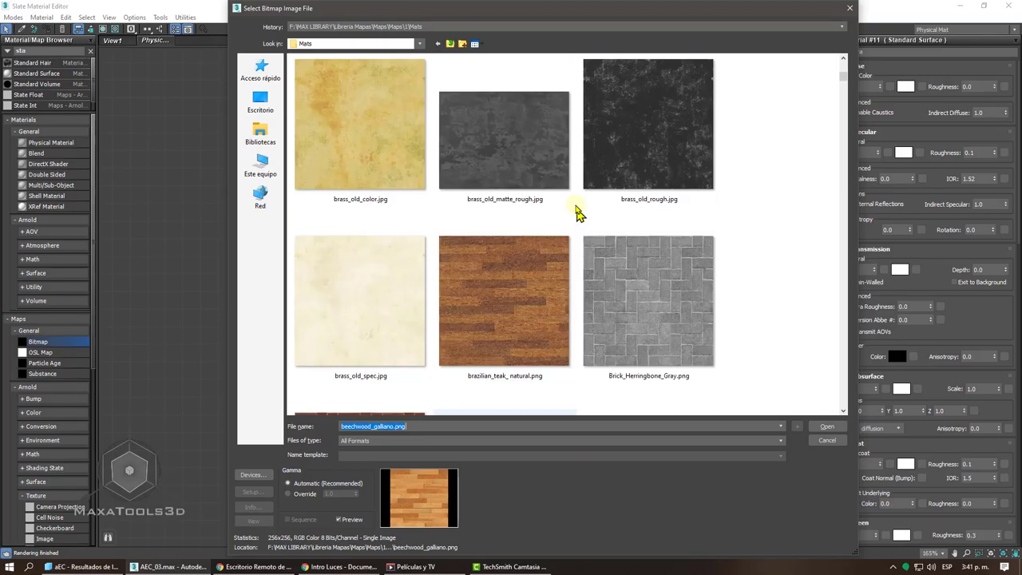
scroll(579, 213, "down", 10)
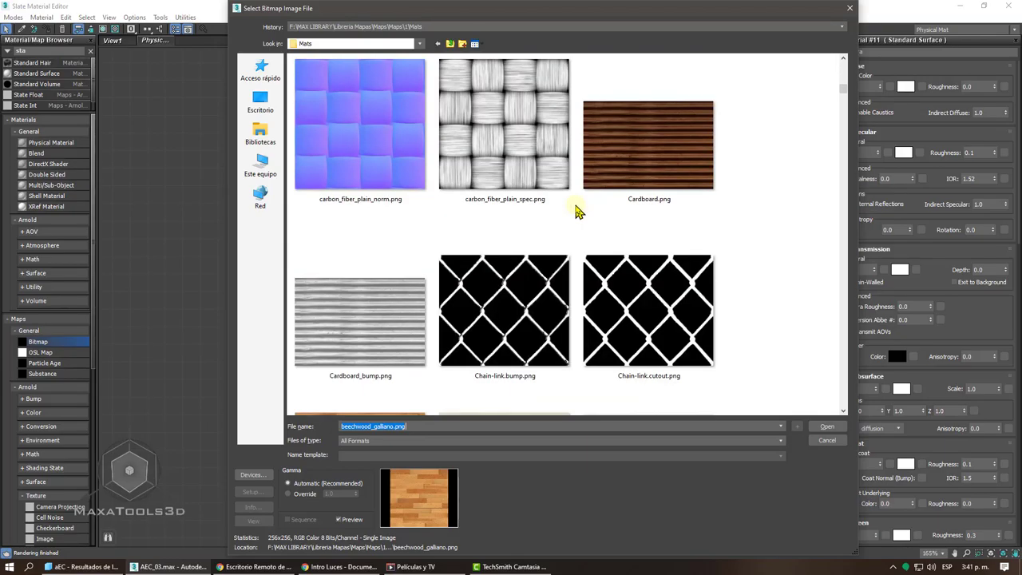
scroll(576, 211, "down", 6)
scroll(577, 211, "up", 3)
scroll(577, 211, "down", 3)
scroll(576, 209, "up", 2)
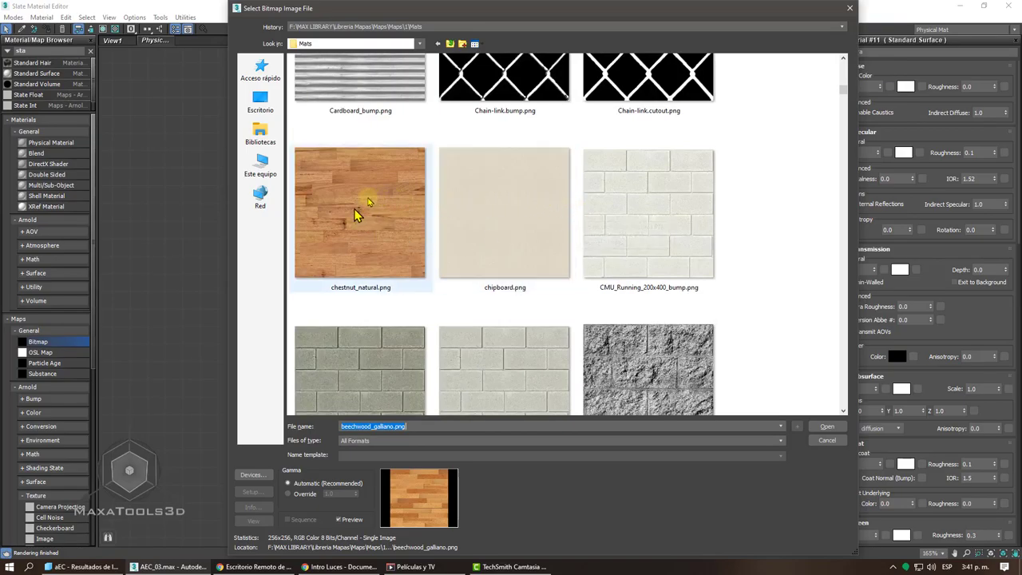
scroll(360, 209, "down", 8)
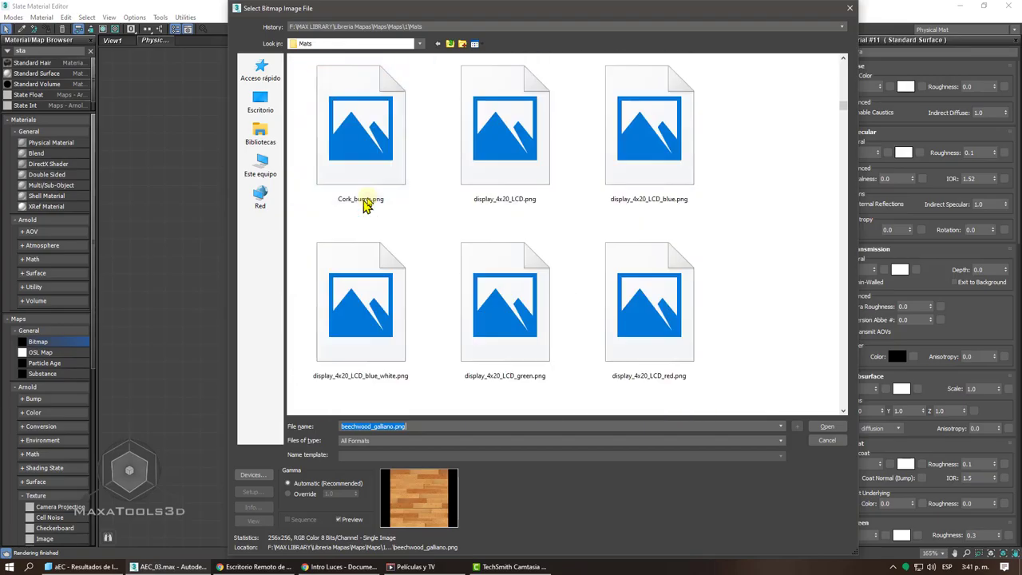
scroll(365, 203, "down", 6)
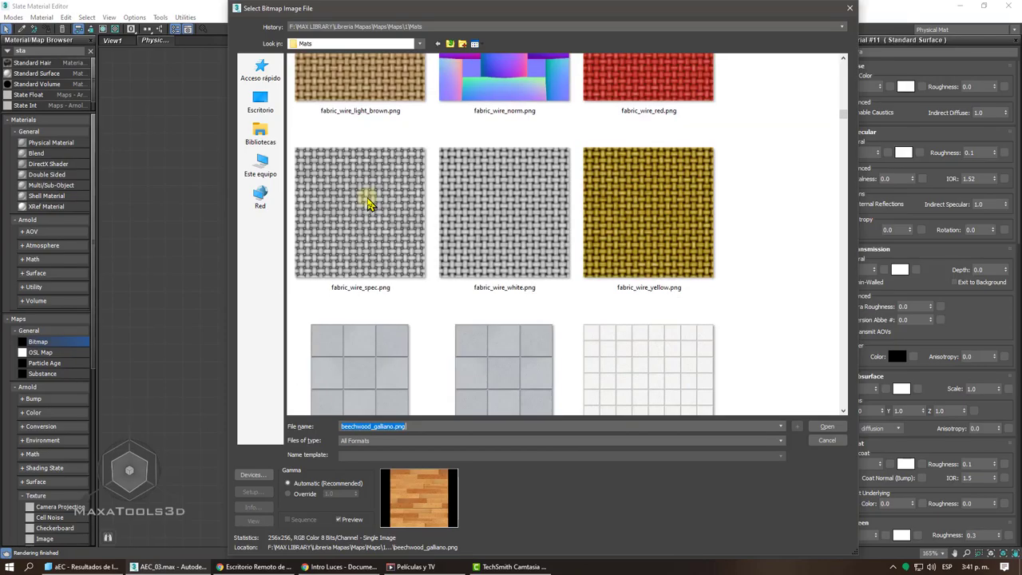
scroll(365, 200, "down", 3)
scroll(374, 187, "up", 3)
- Switch the bitmap file selection to the Mats folder under Maps\3
left_click(450, 45)
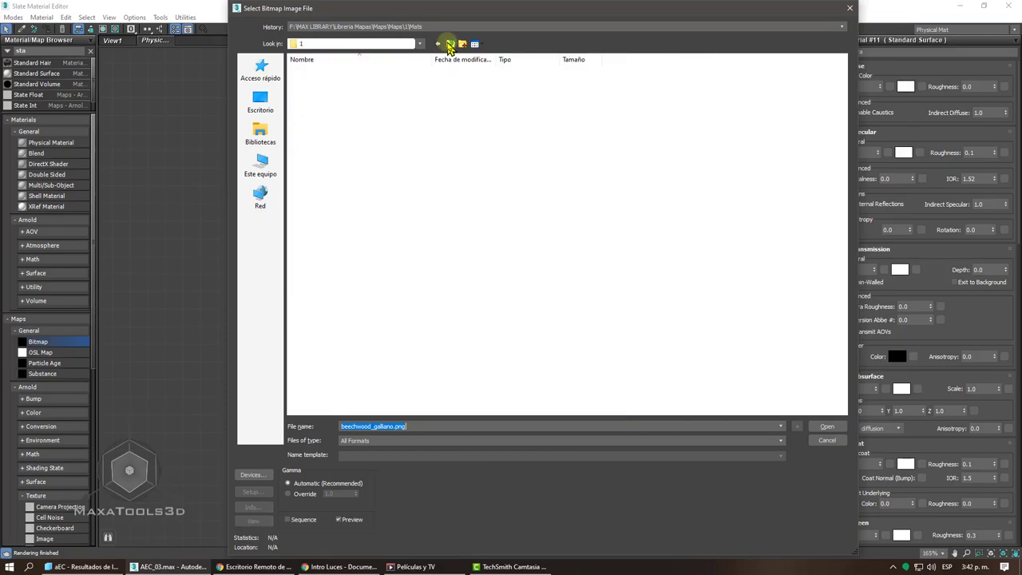
left_click(450, 44)
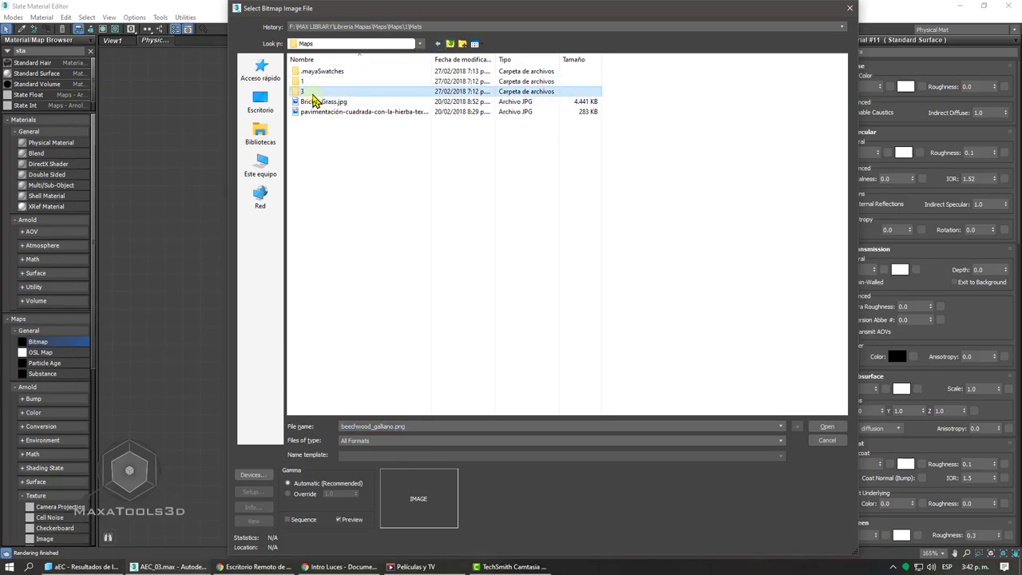
double_click(312, 92)
double_click(324, 75)
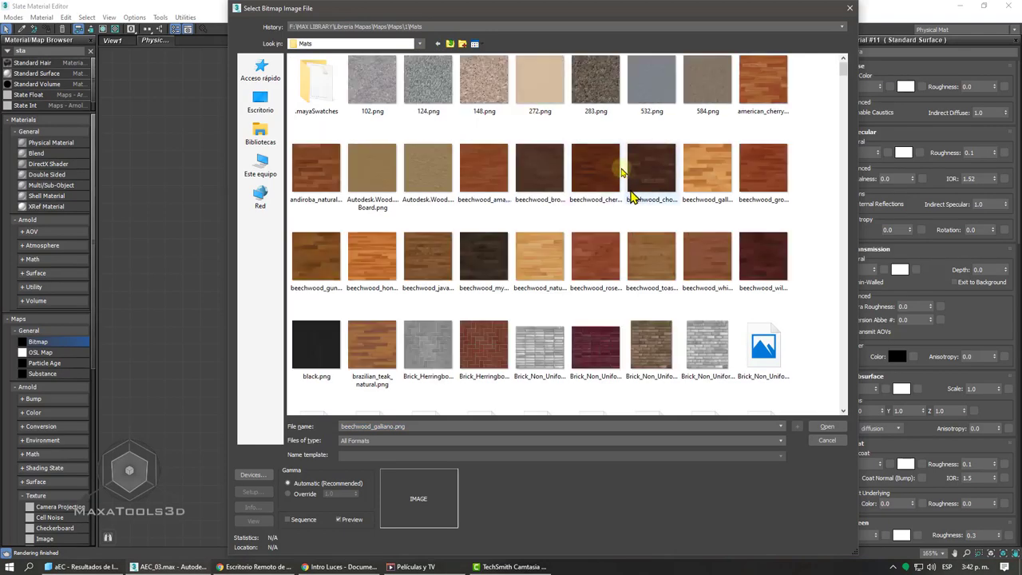
- Find the color version of the wood boards texture and load Woods - Plastics.Finish Carpentry.Wood.Boards.jpg as the bitmap
scroll(713, 186, "down", 5)
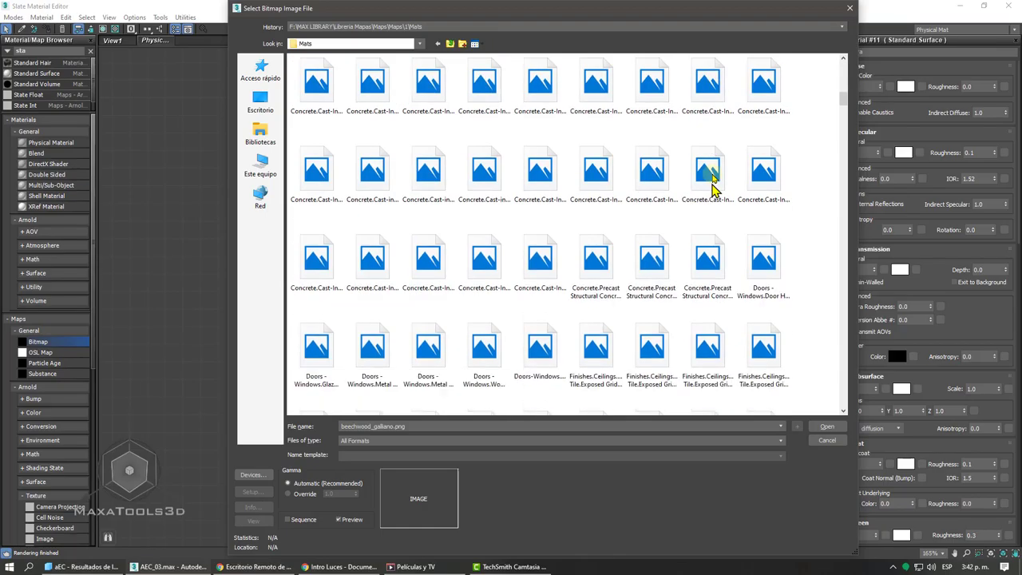
scroll(713, 186, "down", 1)
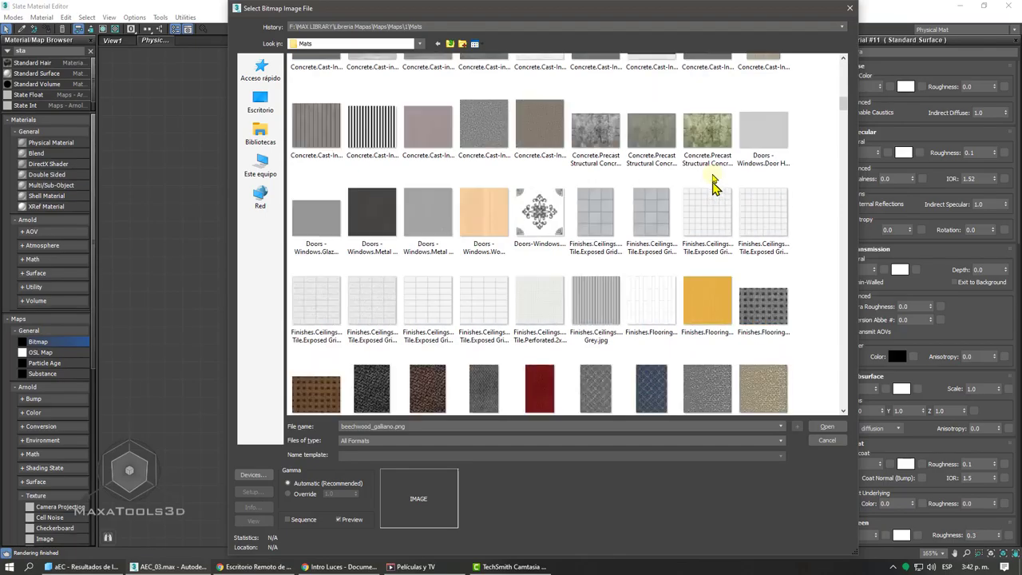
scroll(713, 186, "down", 3)
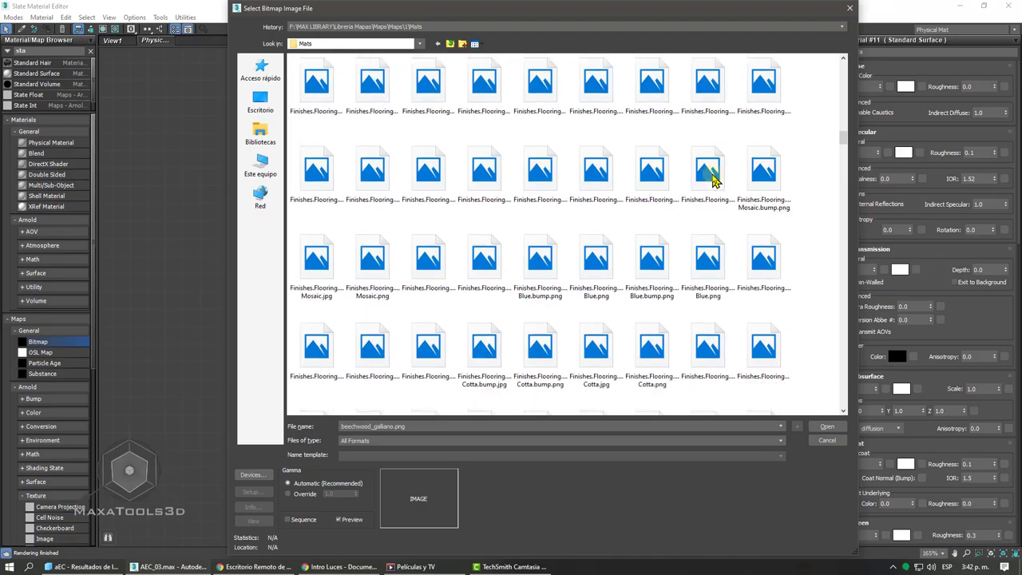
scroll(714, 180, "down", 8)
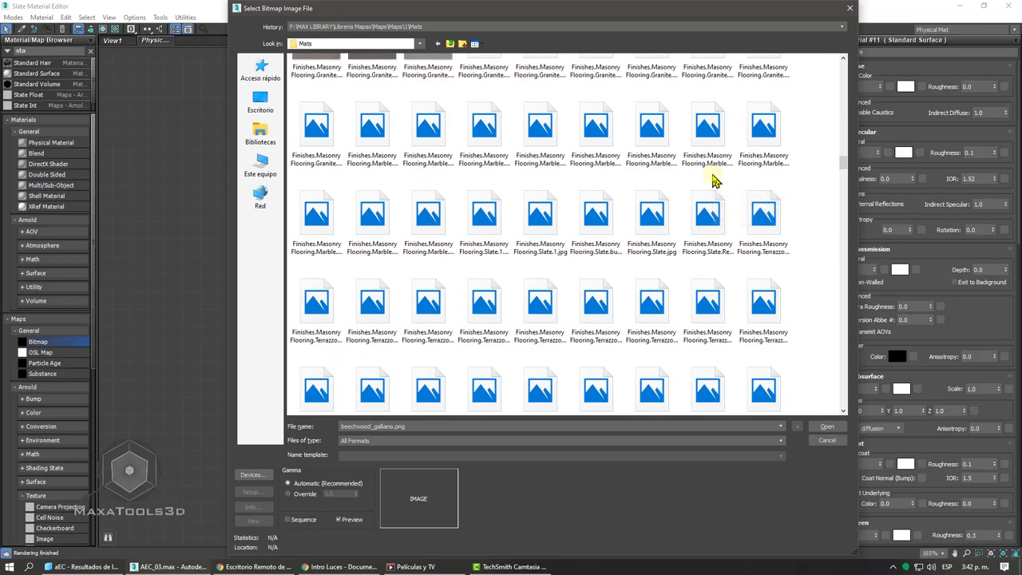
scroll(713, 180, "down", 10)
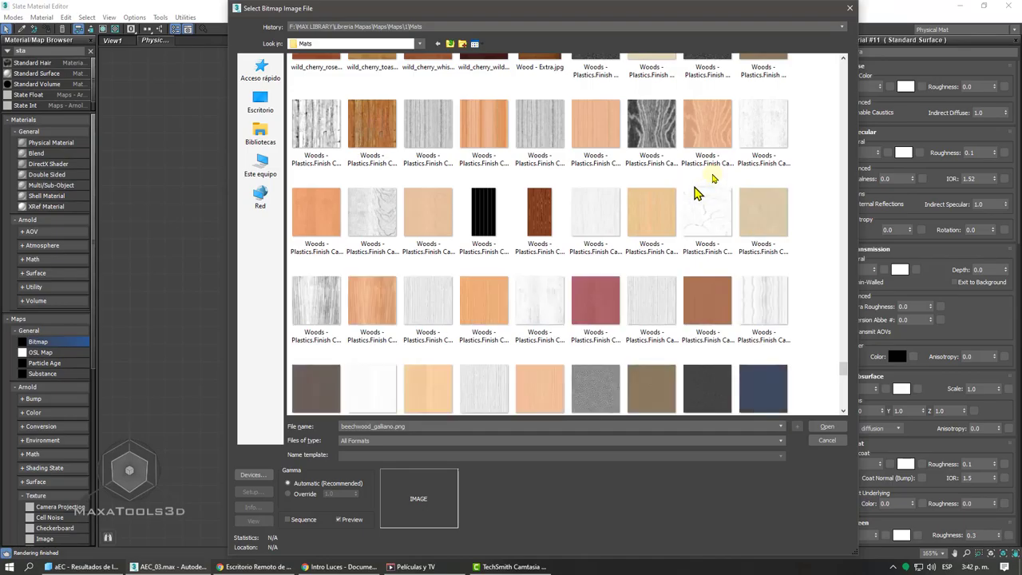
scroll(713, 177, "up", 2)
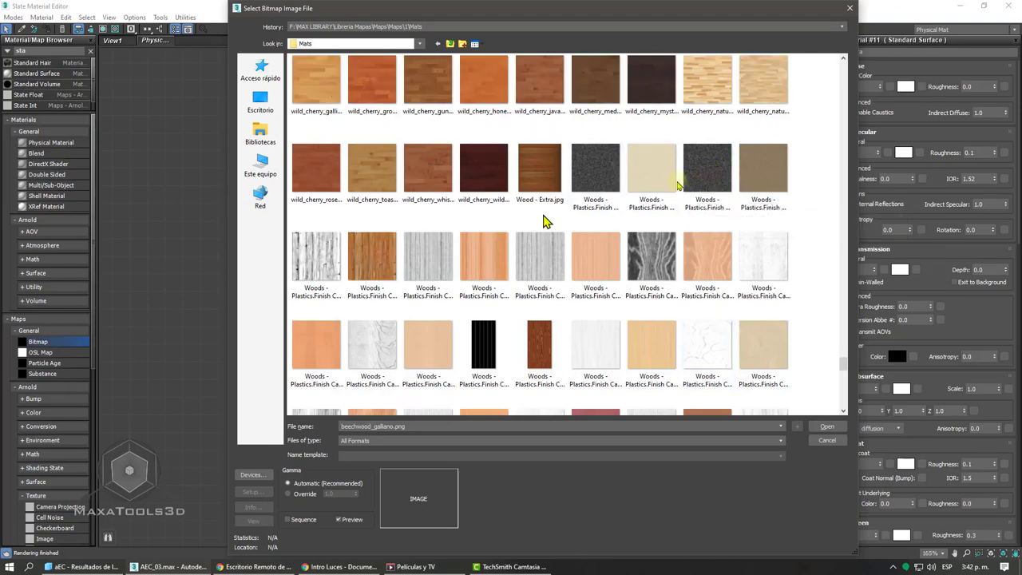
left_click(359, 254)
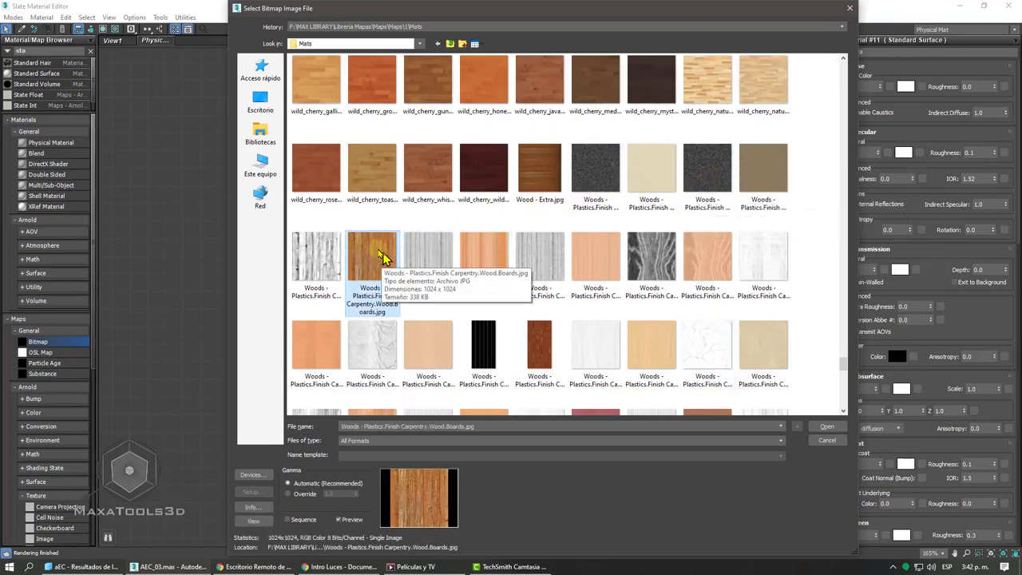
left_click(336, 262)
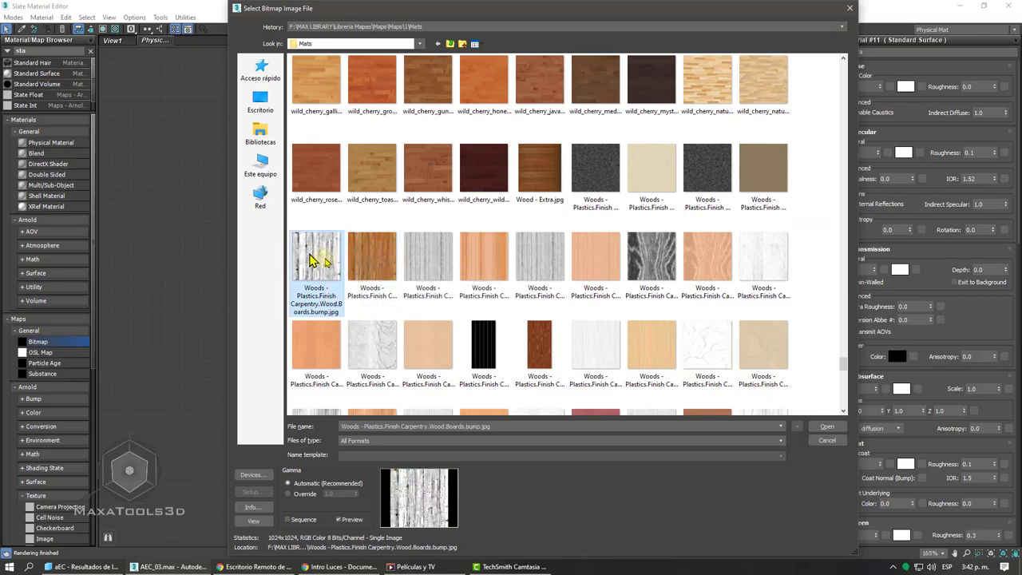
left_click(373, 259)
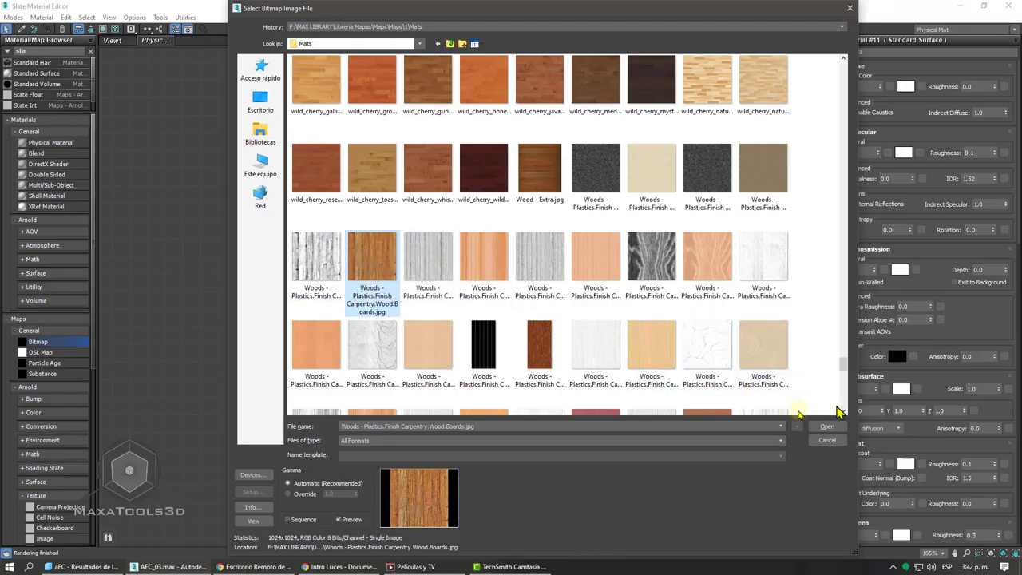
left_click(830, 428)
- Place the Bitmap node on the input side of Madera, enlarge its preview and show its parameters
left_click_drag(201, 225, 301, 141)
double_click(222, 173)
left_click(383, 322)
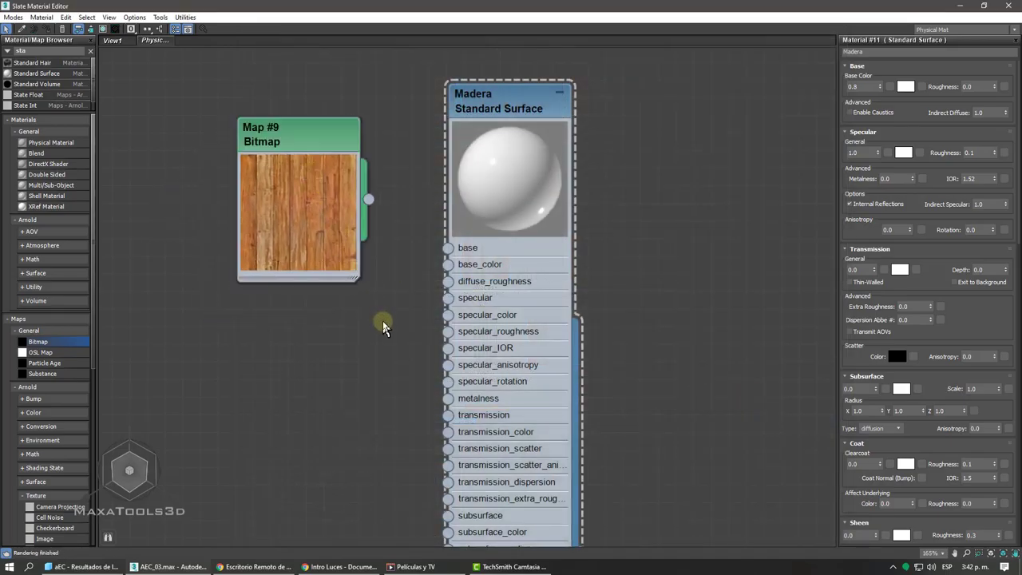
left_click(299, 141)
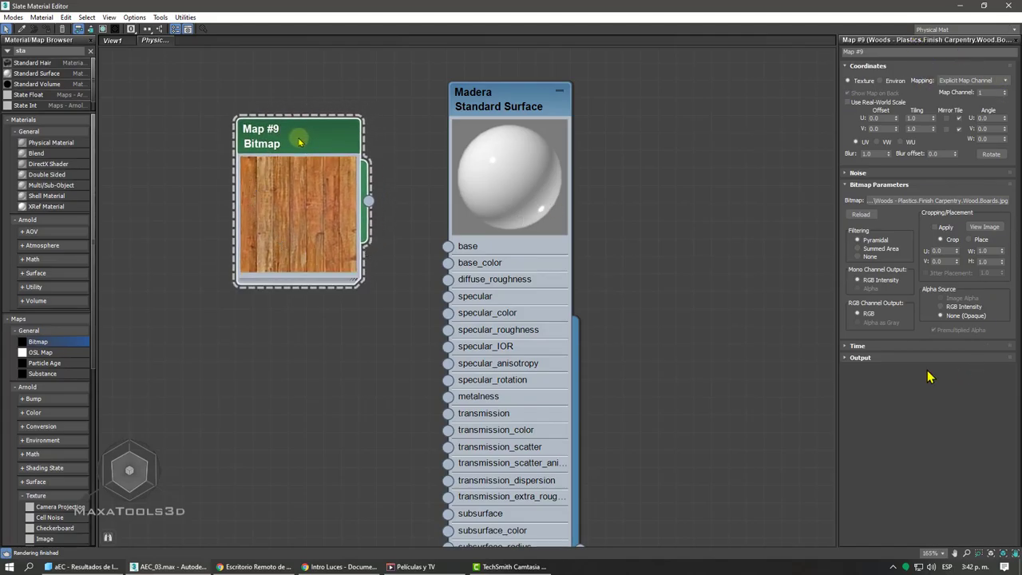
left_click_drag(298, 141, 297, 124)
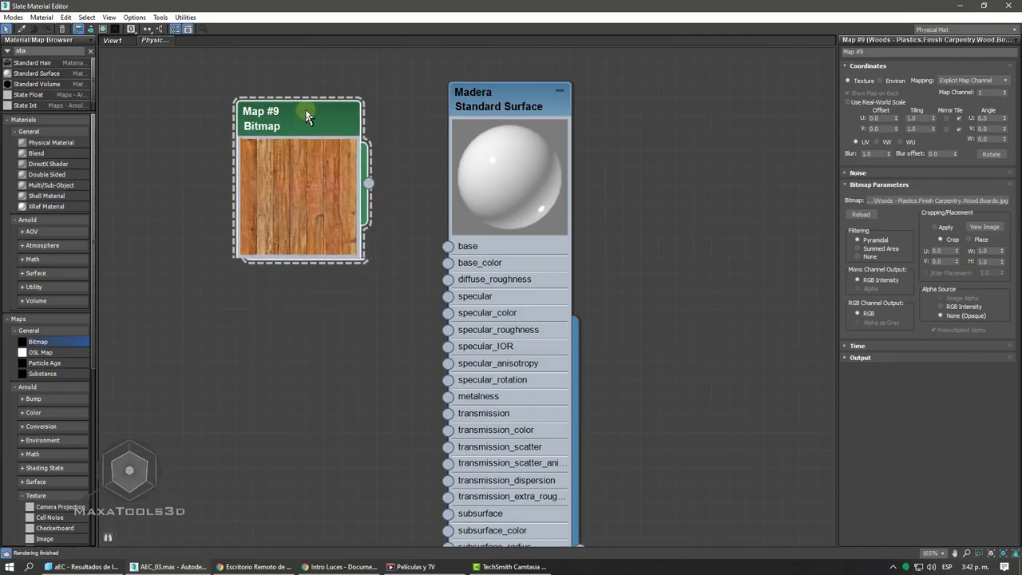
- View the wood boards image in full through its cropping/placement view and close it
left_click(985, 228)
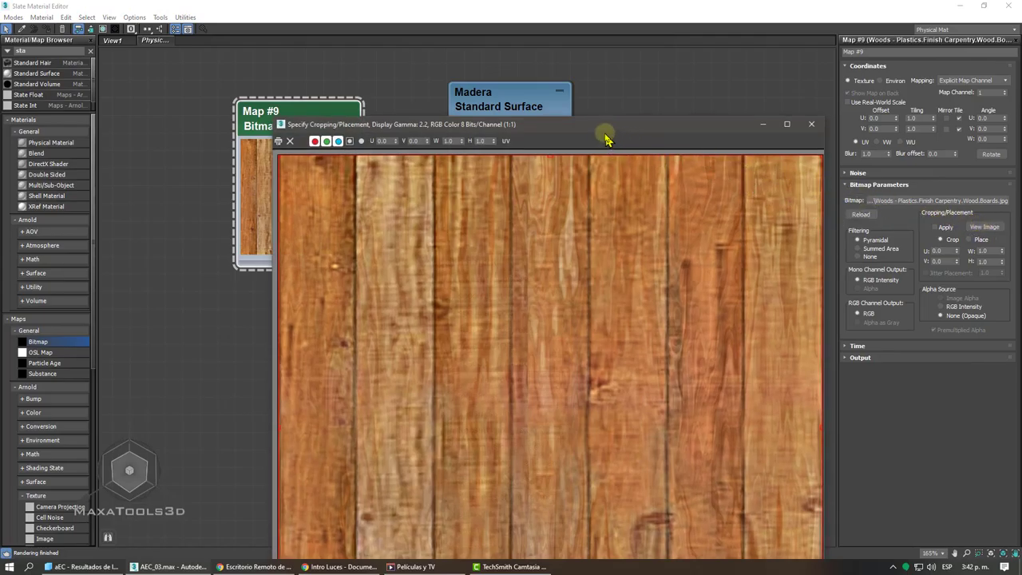
left_click_drag(574, 132, 595, 22)
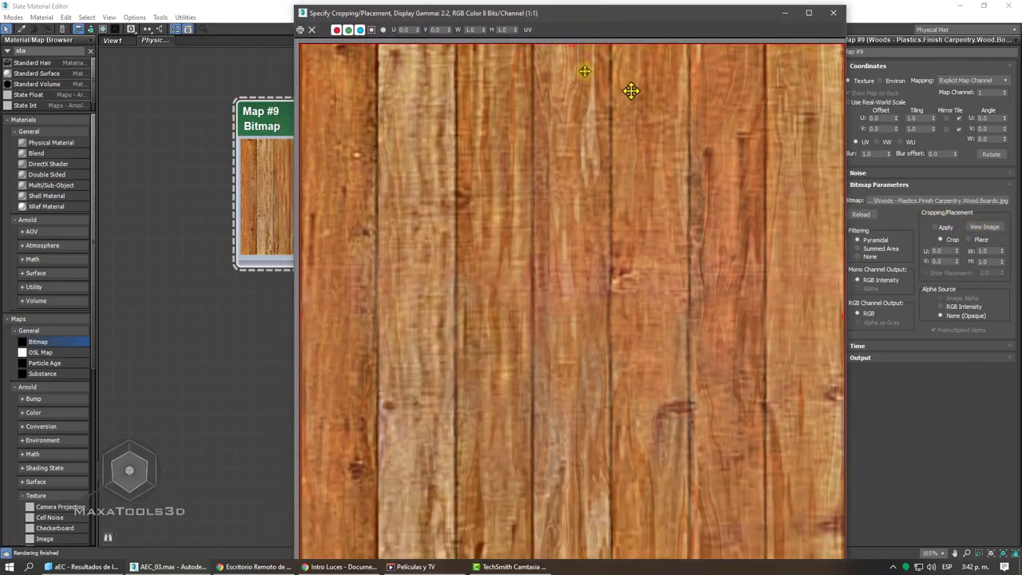
scroll(556, 237, "down", 2)
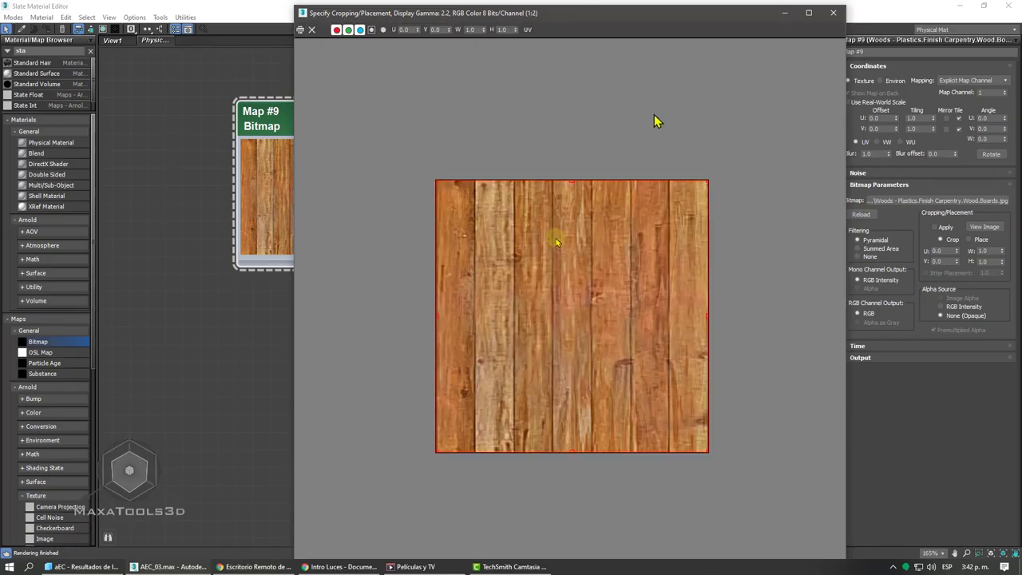
left_click(833, 13)
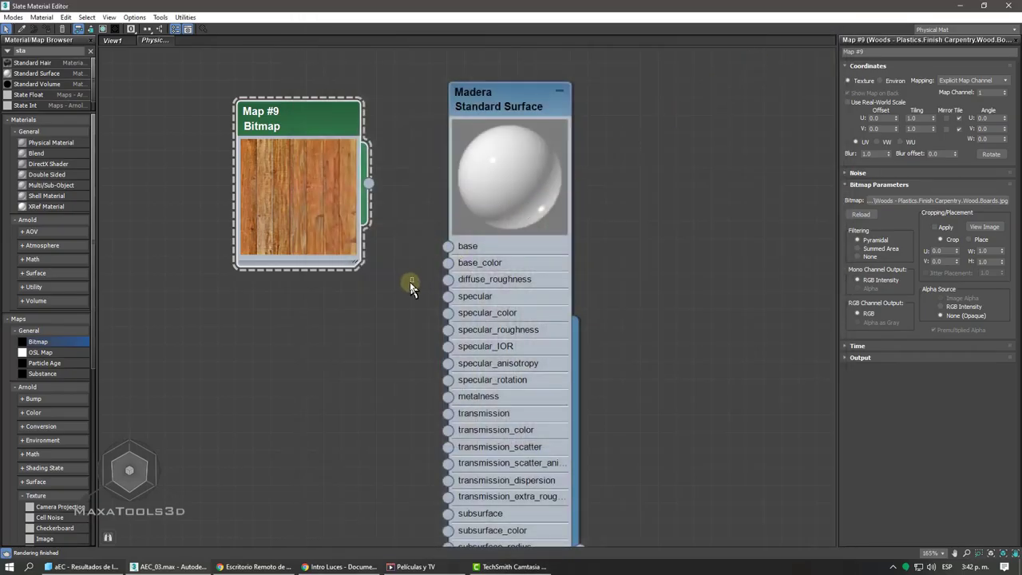
- Delete the wood boards Bitmap node from the view
left_click_drag(395, 325, 141, 138)
key("Delete")
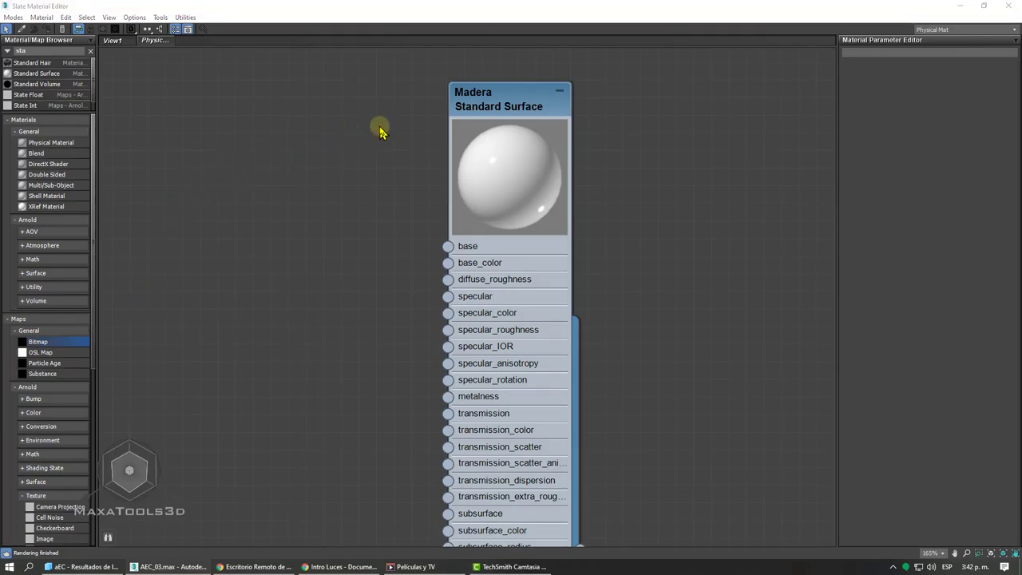
- Look through the Mats texture library for a wood flooring image suitable for Madera
scroll(591, 286, "down", 5)
scroll(592, 275, "down", 10)
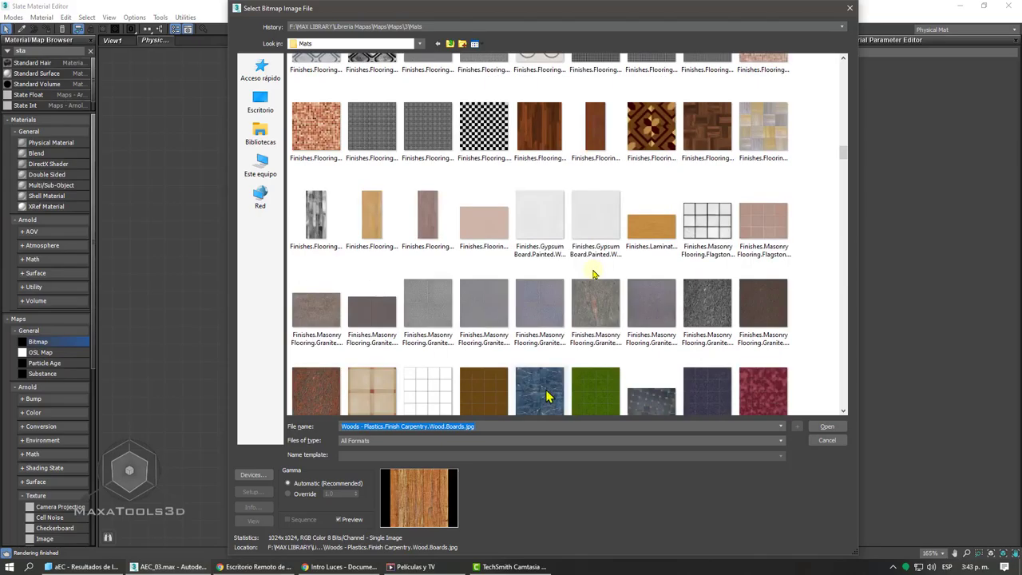
scroll(543, 297, "down", 10)
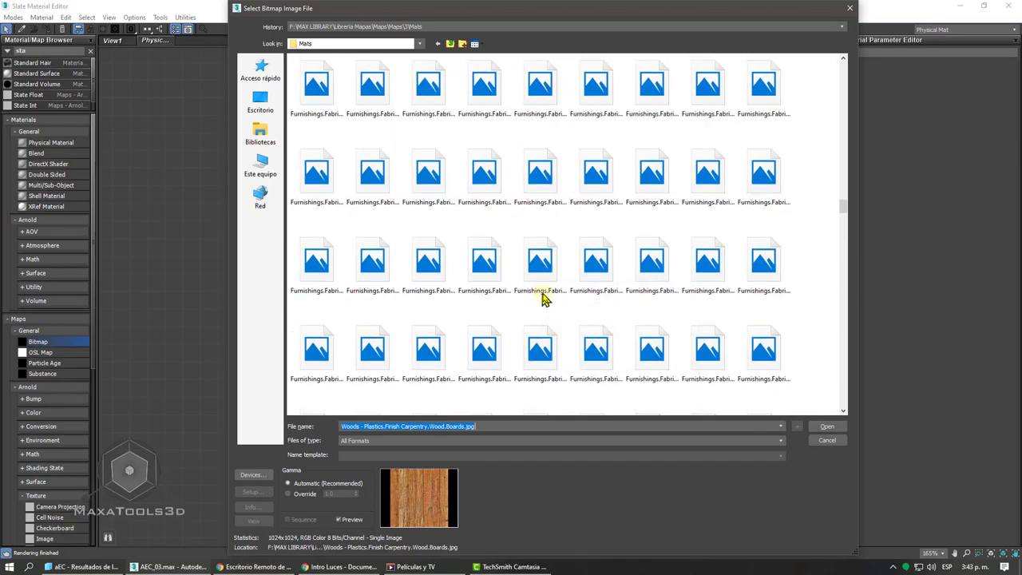
scroll(543, 297, "down", 15)
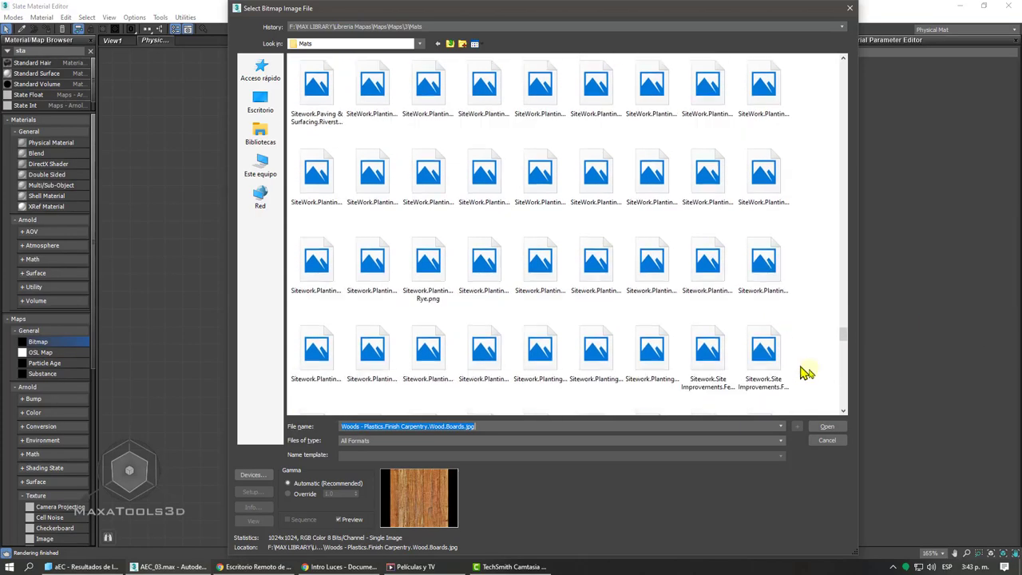
scroll(840, 378, "down", 2)
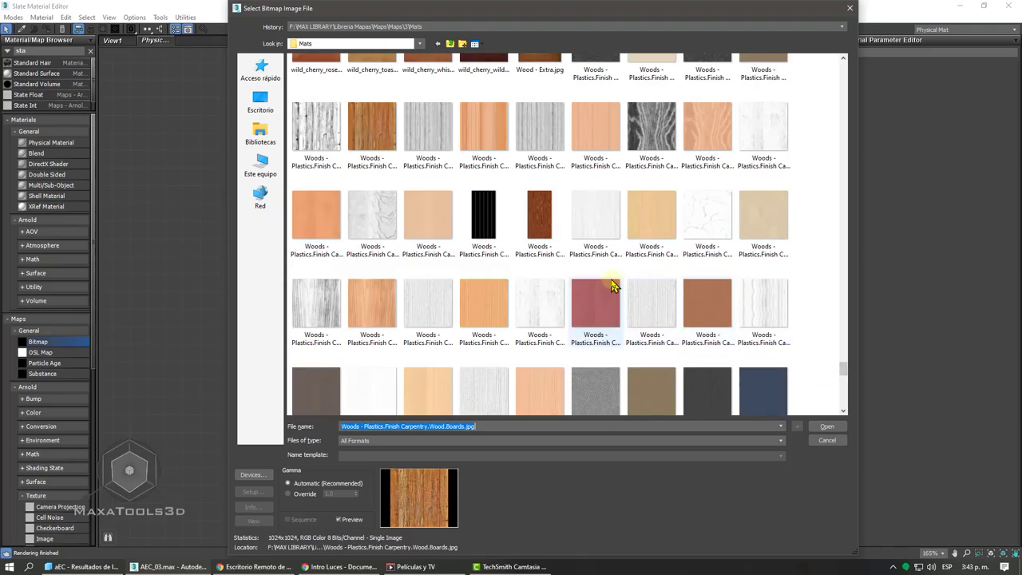
scroll(612, 288, "up", 3)
scroll(612, 285, "down", 6)
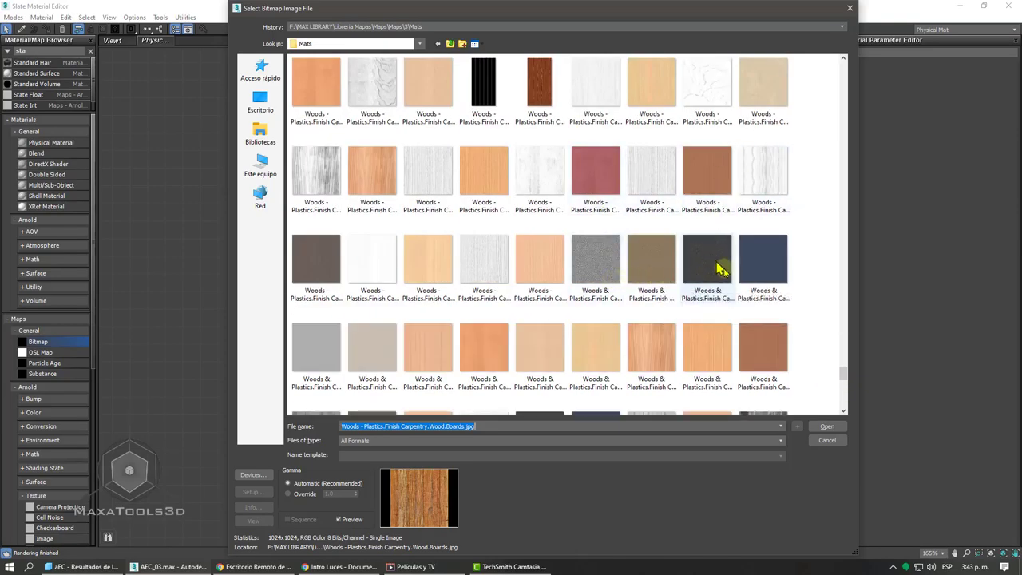
scroll(718, 289, "down", 3)
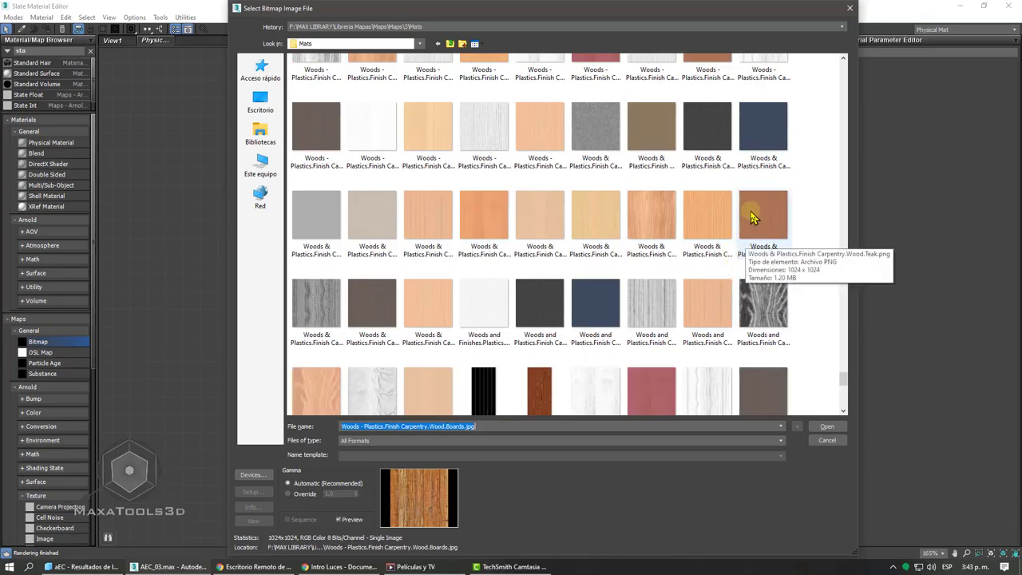
scroll(750, 217, "down", 3)
scroll(751, 218, "down", 3)
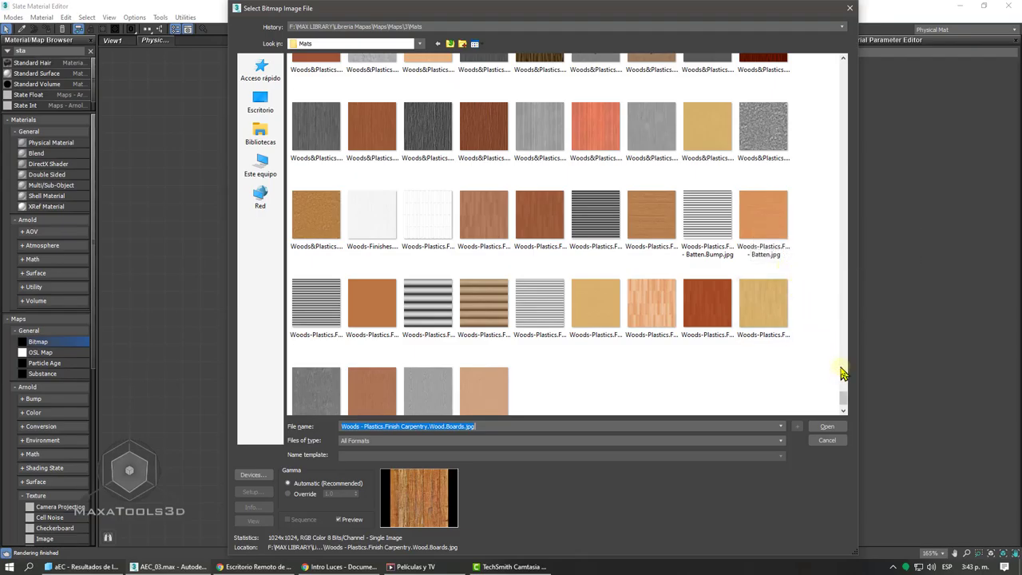
left_click_drag(846, 400, 837, 61)
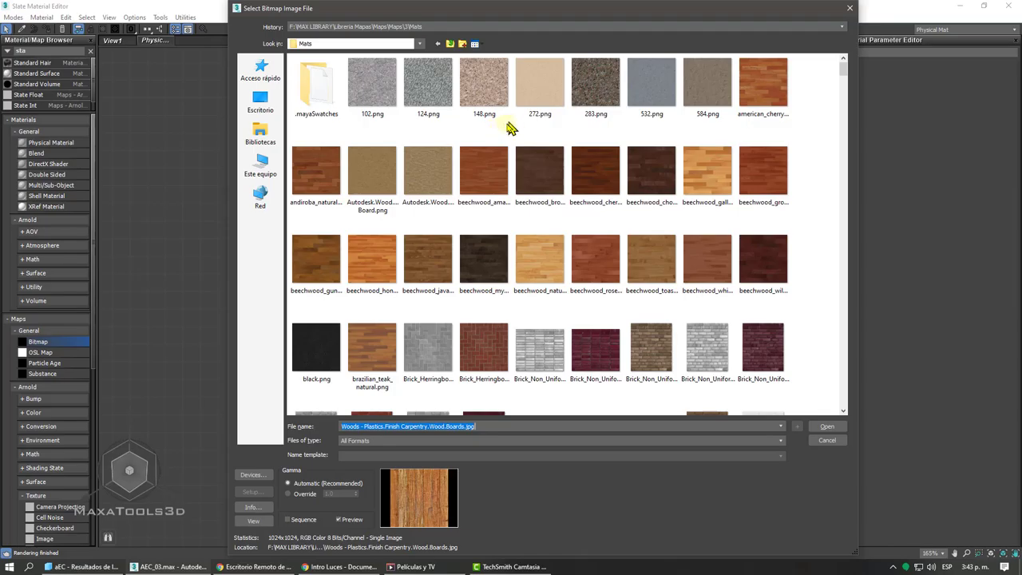
- Try to load beechwood_galliano.png for a new Bitmap node, and add the node with no image assigned
left_click(707, 171)
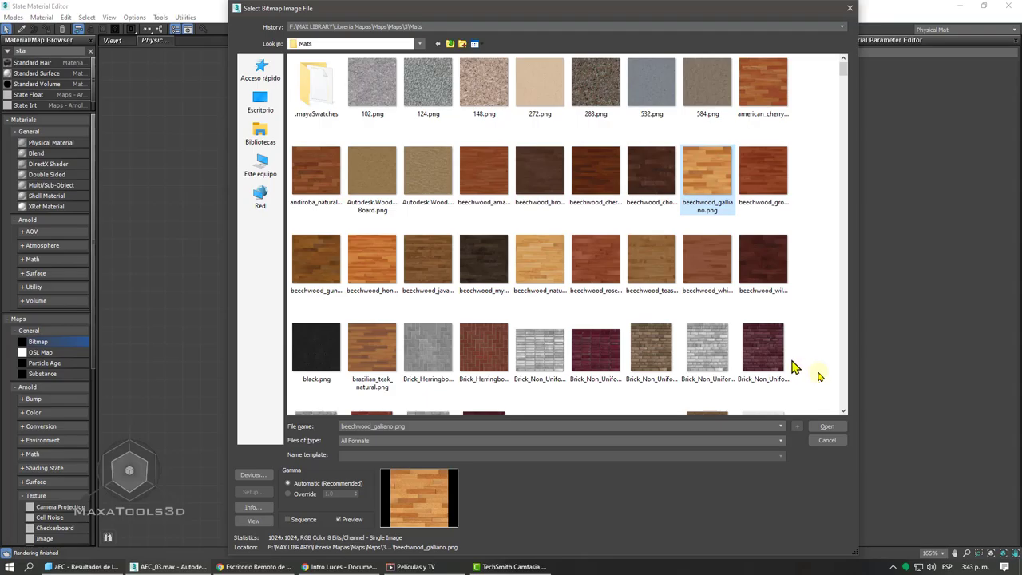
left_click(821, 426)
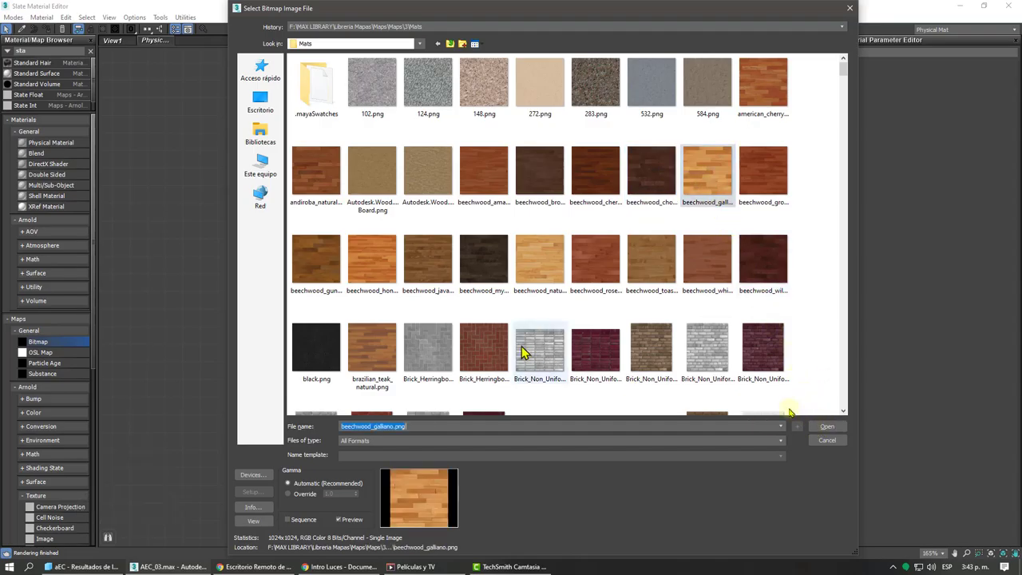
left_click(692, 182)
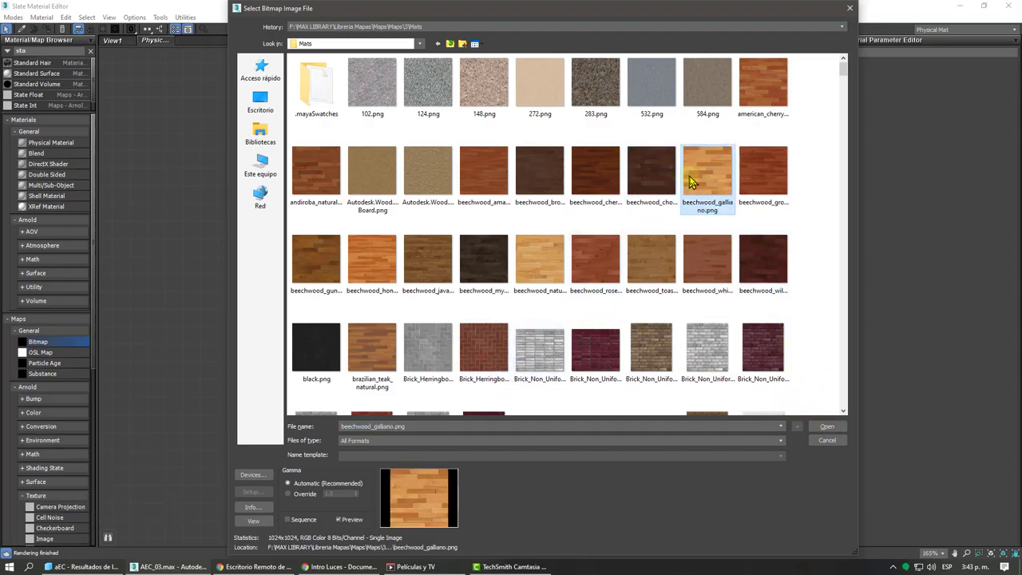
left_click(827, 428)
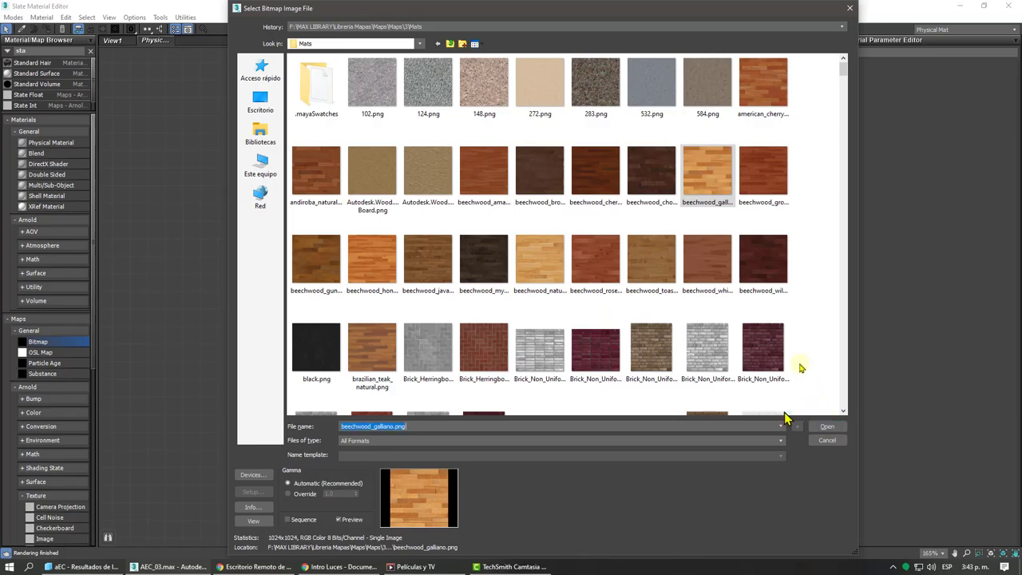
left_click(762, 260)
left_click(426, 80)
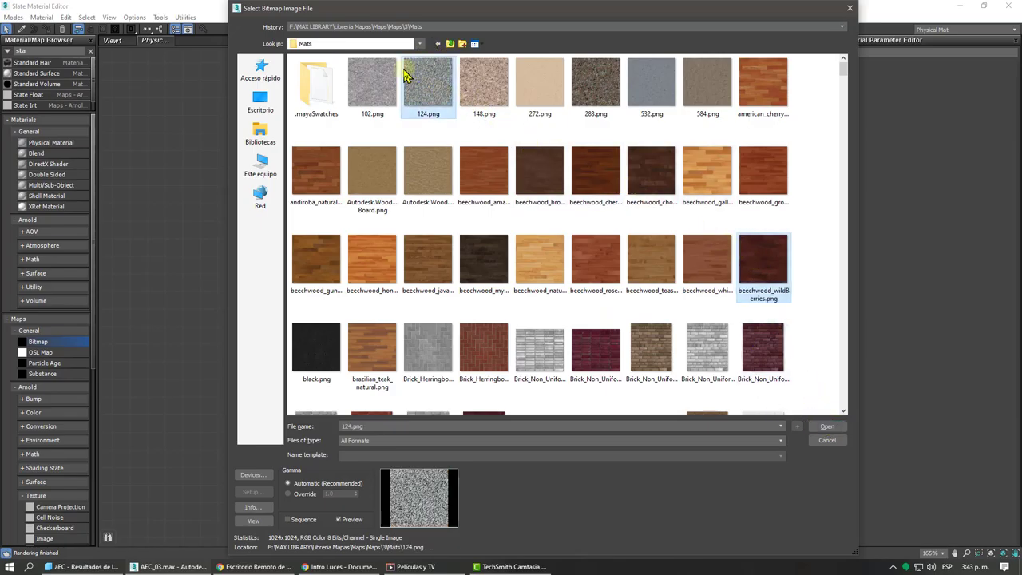
left_click(548, 276)
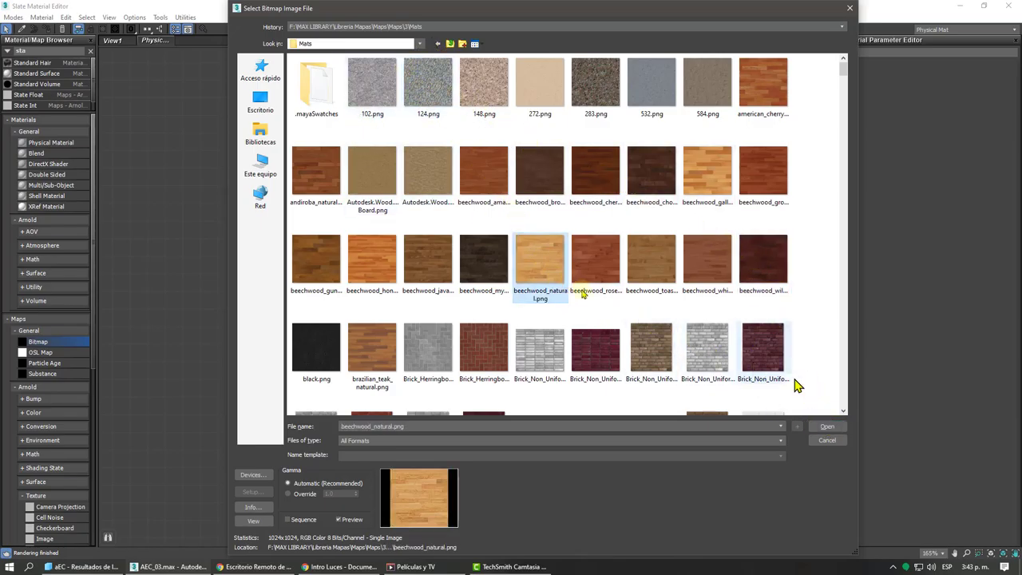
left_click(827, 442)
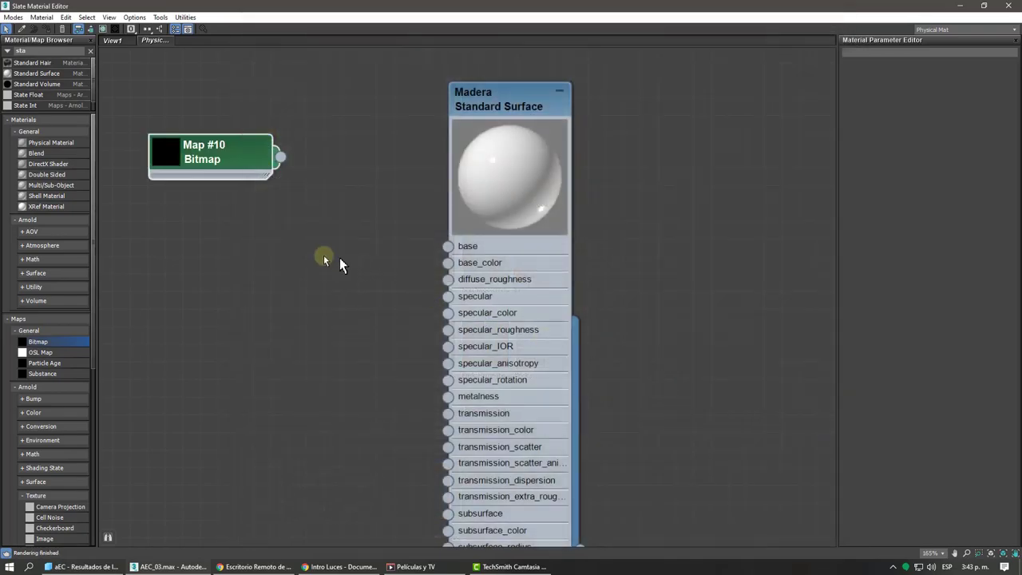
- Show the empty Bitmap node's parameters and assign beechwood_galliano.png as its image
double_click(210, 167)
left_click(921, 201)
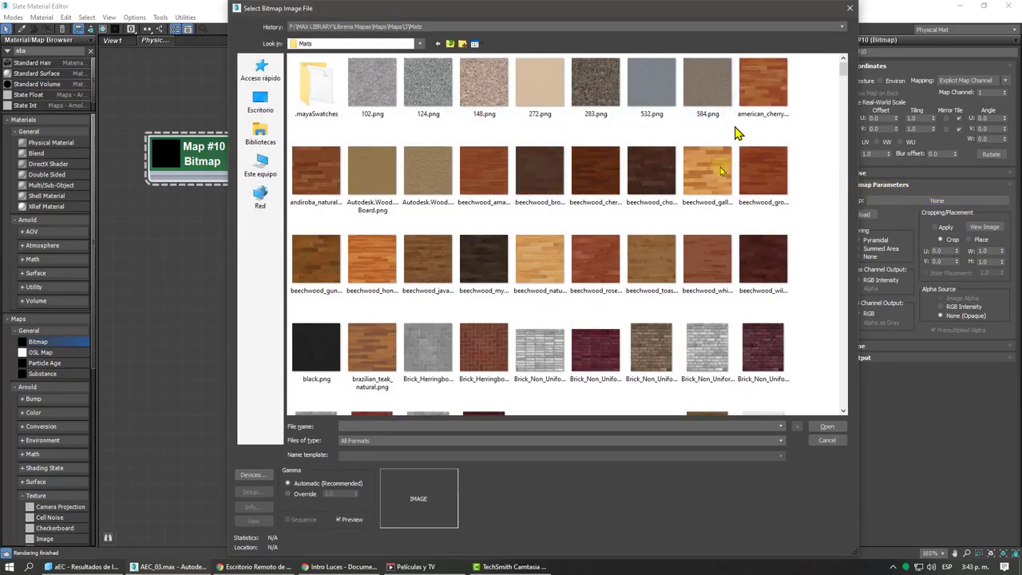
left_click(707, 170)
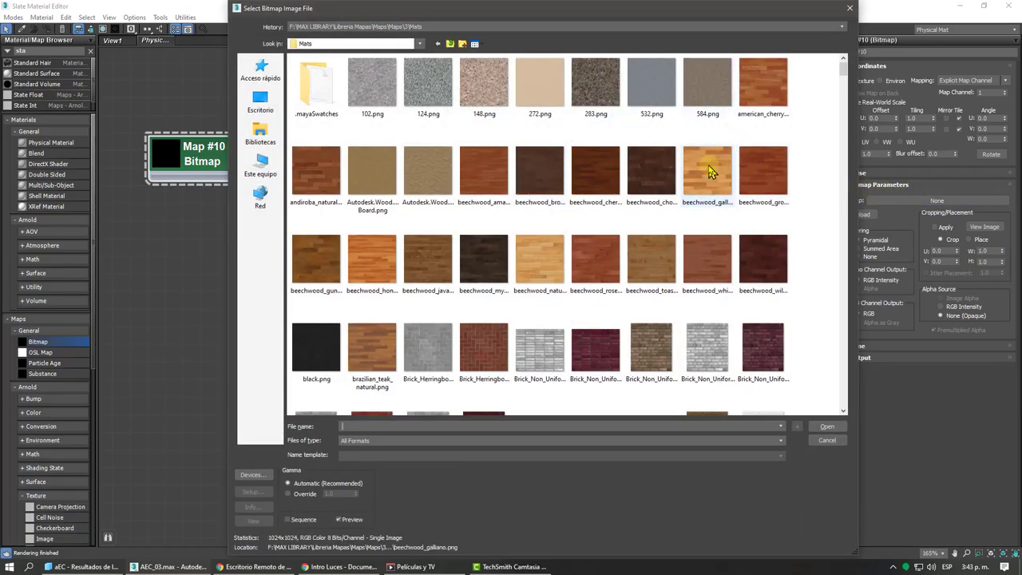
left_click(827, 427)
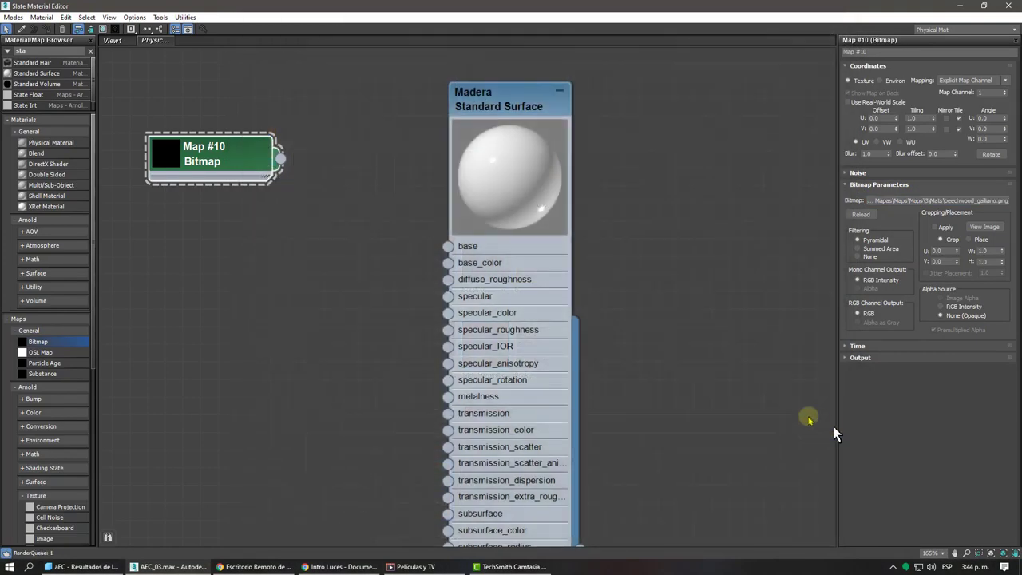
- Enlarge the Bitmap node's preview and move the node closer to Madera's inputs
double_click(168, 154)
left_click_drag(203, 160, 293, 179)
scroll(408, 204, "up", 1)
middle_click_drag(349, 238, 349, 184)
middle_click_drag(492, 122, 487, 171)
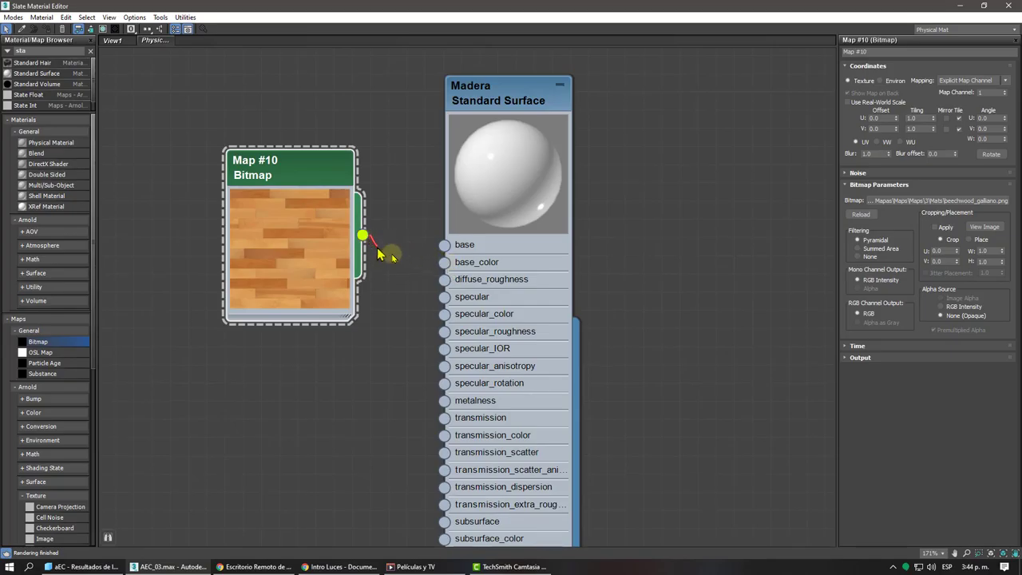
- Connect the beechwood Bitmap to Madera's base_color input and show Madera's parameters
left_click_drag(380, 253, 414, 254)
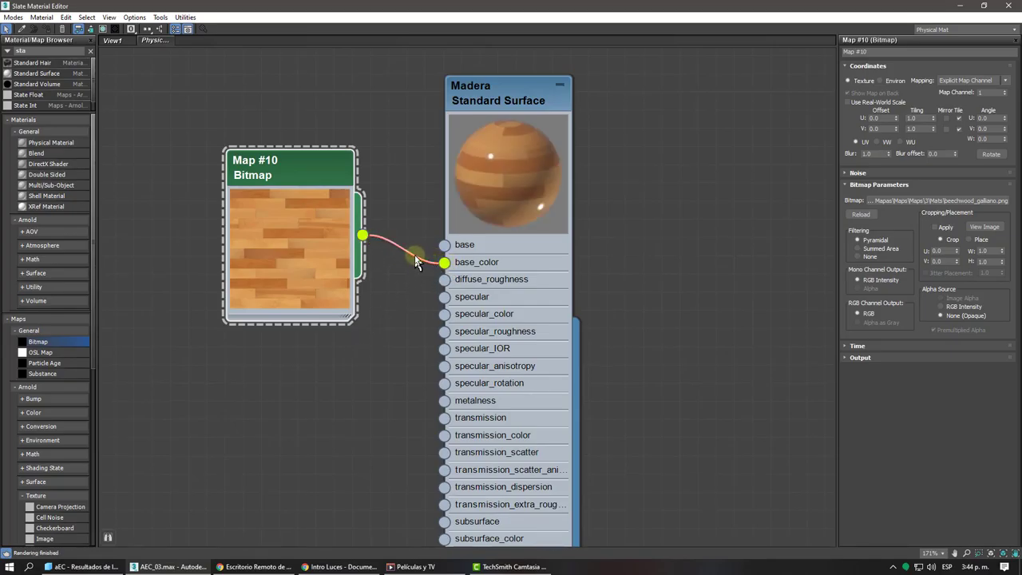
left_click(484, 104)
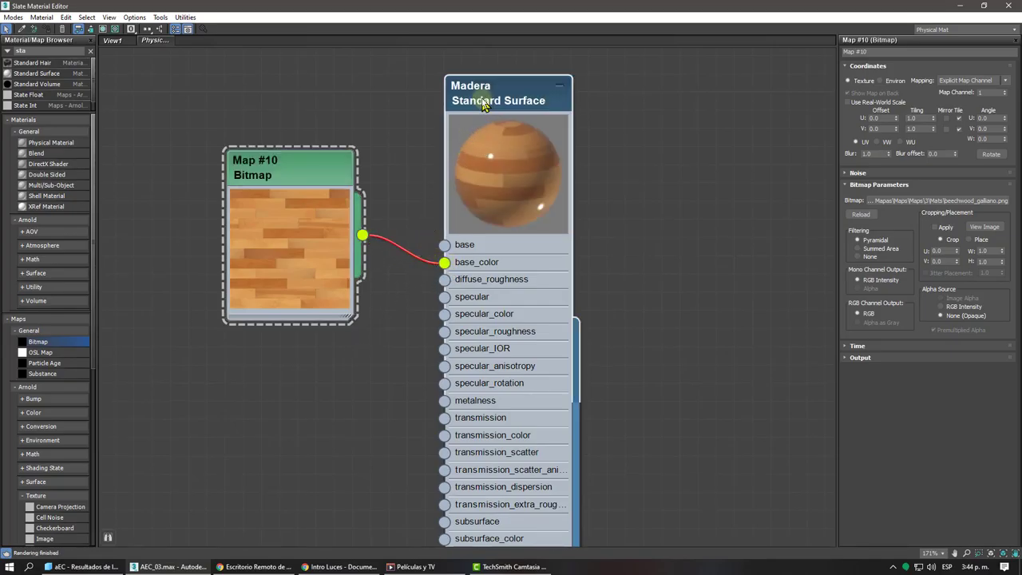
double_click(484, 105)
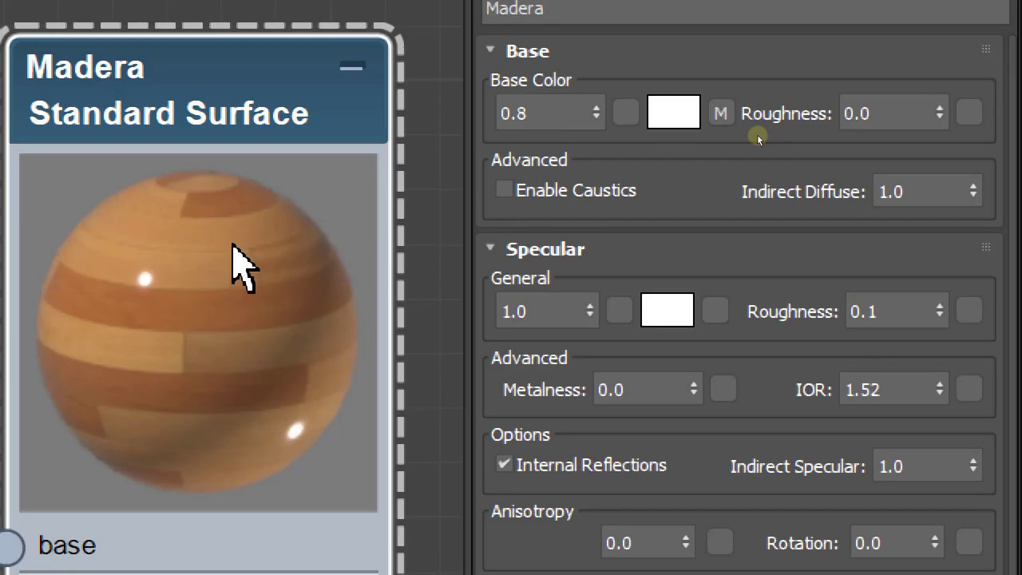
- Test Madera's general Specular value at 0.0 and return it to 1.0
left_click_drag(541, 305, 432, 392)
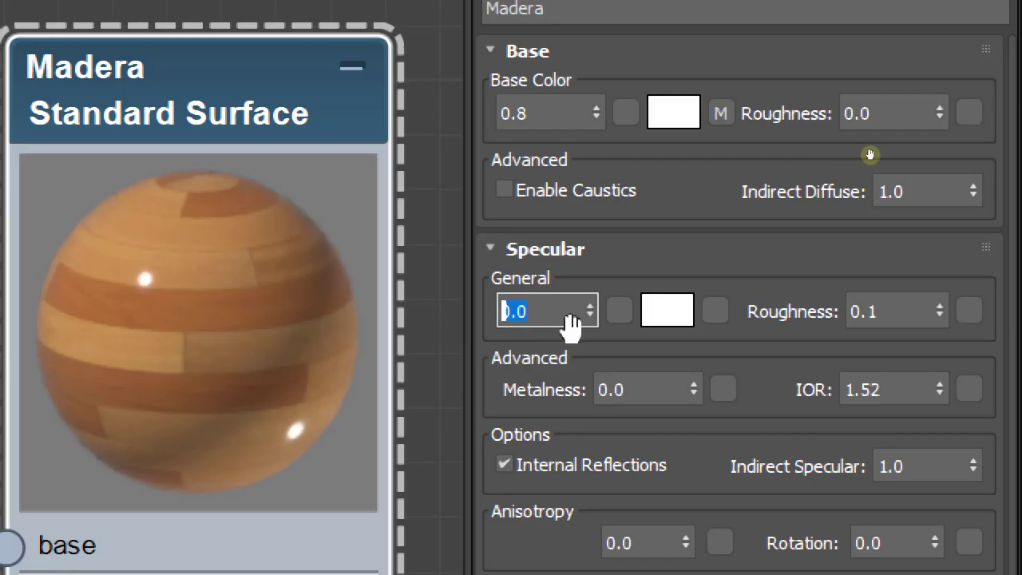
type("1")
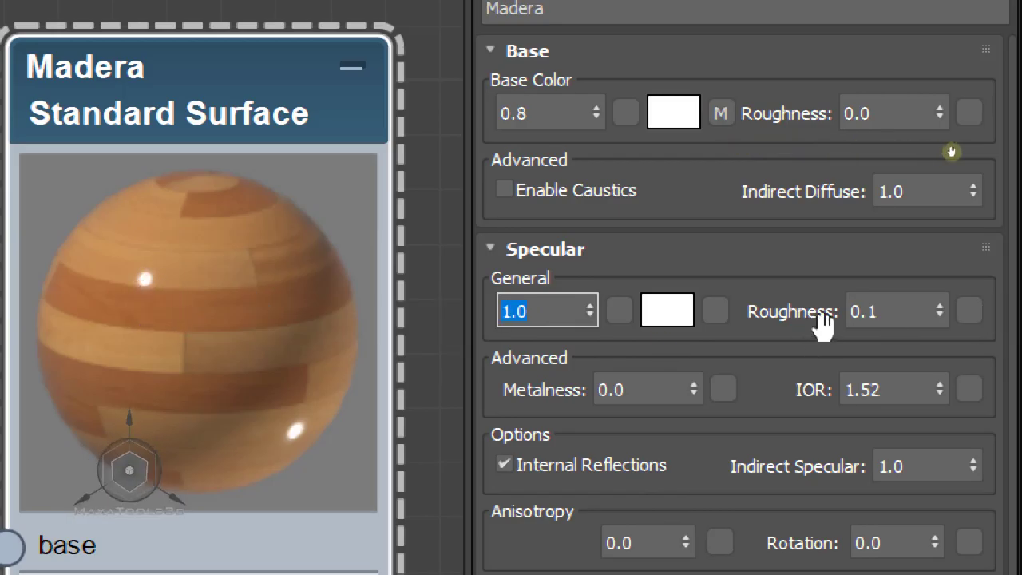
key("Tab")
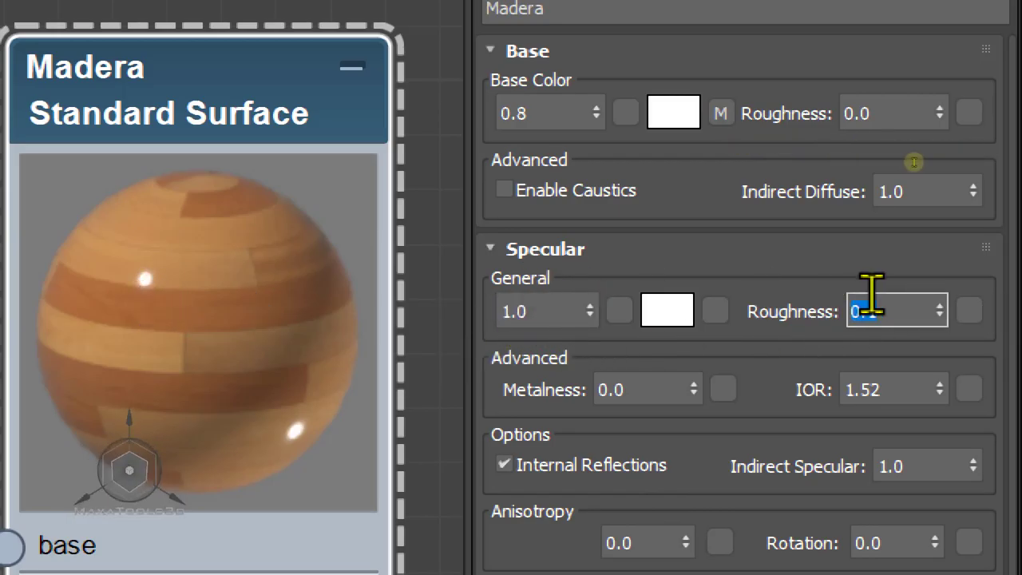
- Test Madera's Base Color roughness at 1.0 and return it to 0.0
double_click(874, 112)
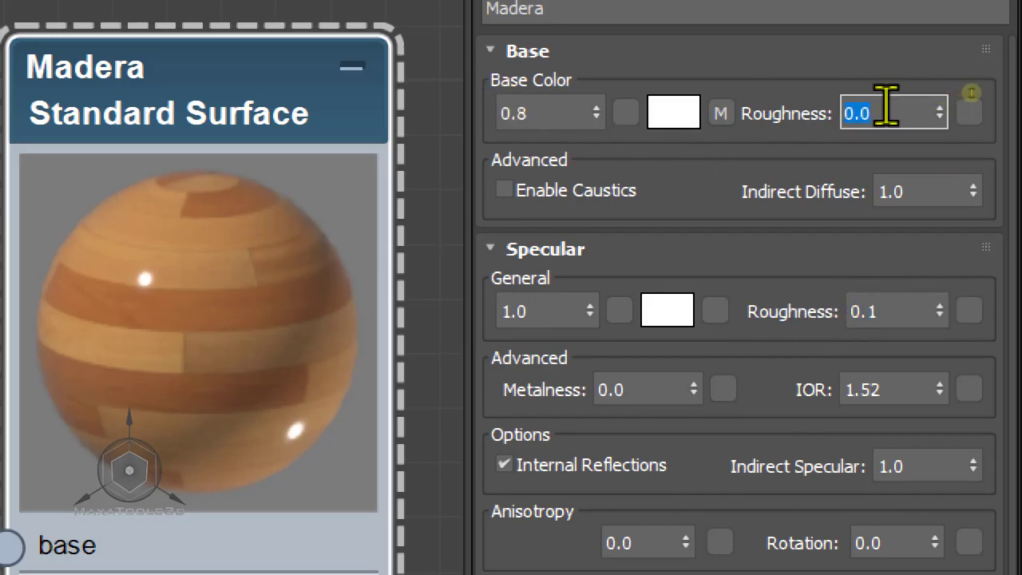
type("1")
key("Return")
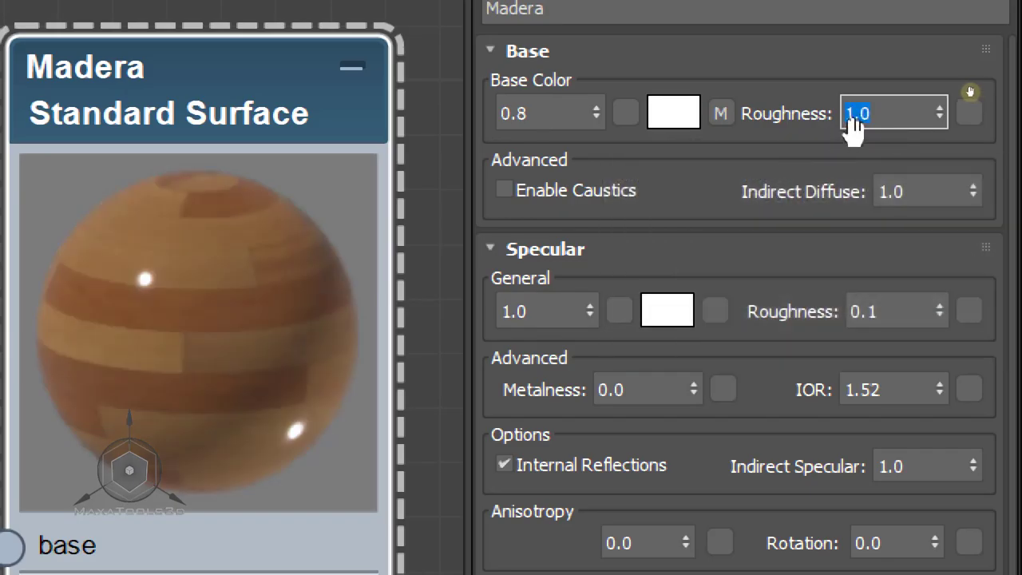
type("0")
key("Return")
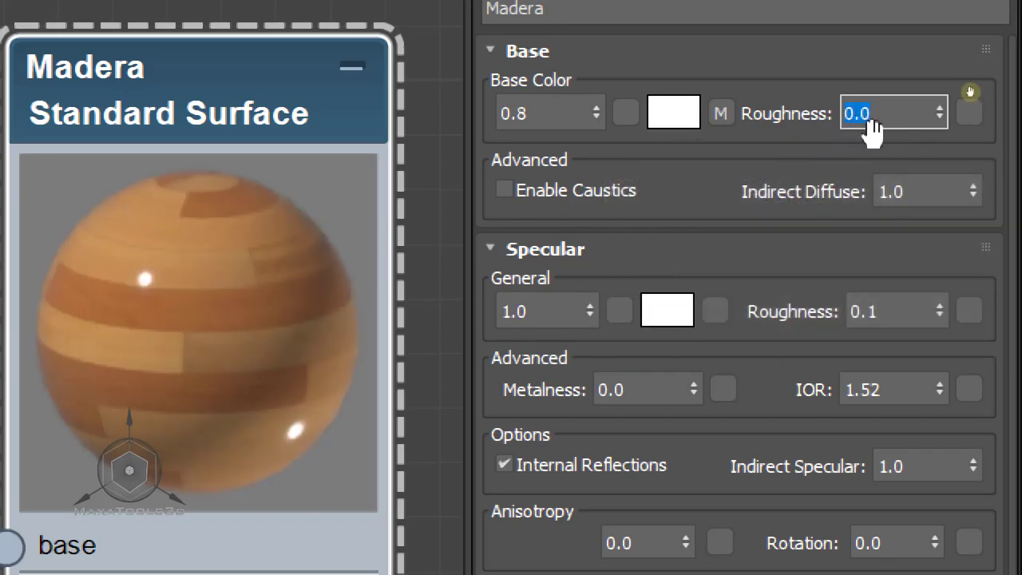
- Set Madera's Specular roughness to 0.6
left_click(899, 311)
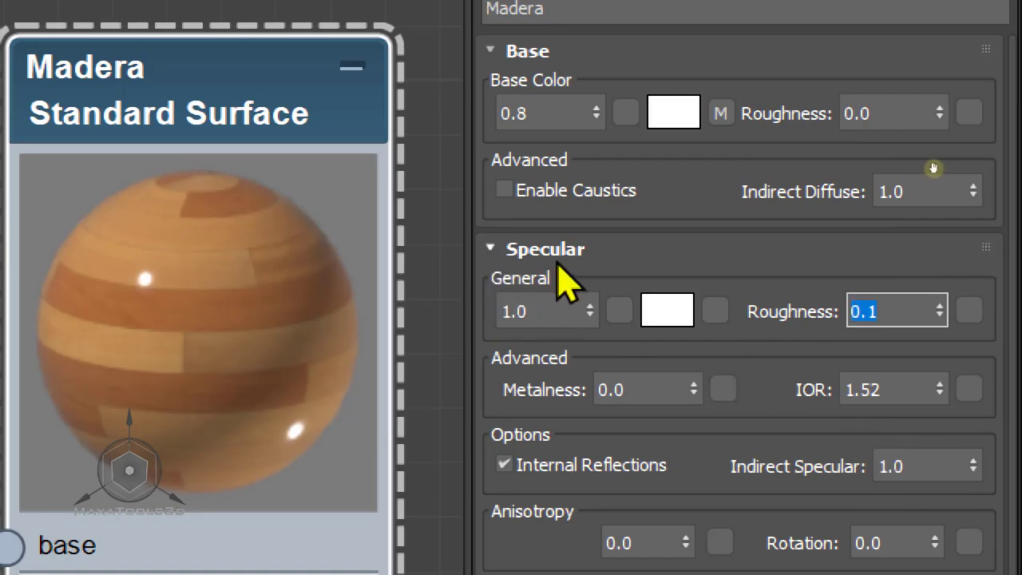
left_click_drag(892, 316, 867, 347)
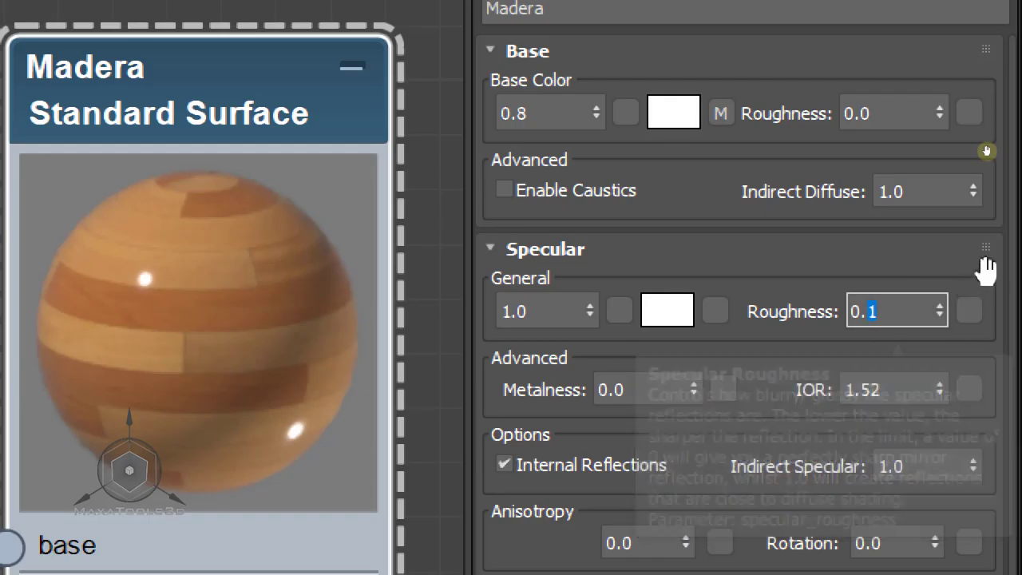
key("Return")
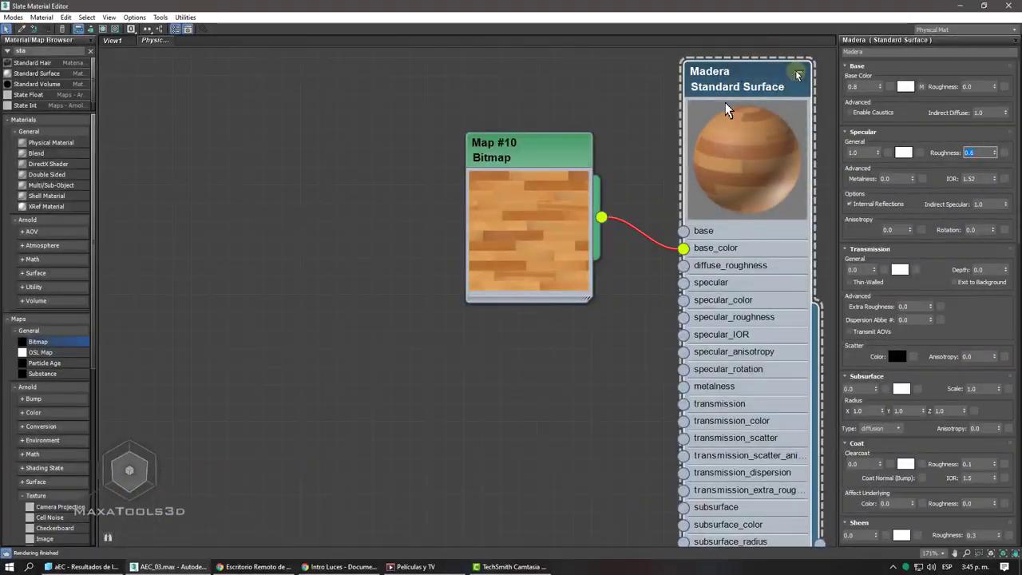
- Add a second Bitmap node loaded with beechwood_java.png
middle_click_drag(681, 145, 558, 114)
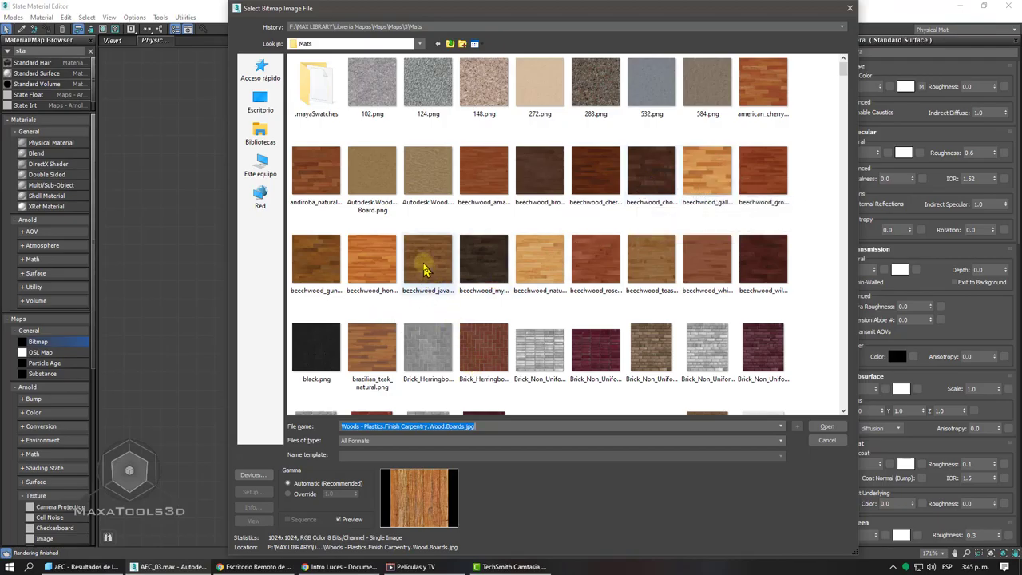
left_click(425, 270)
right_click(425, 270)
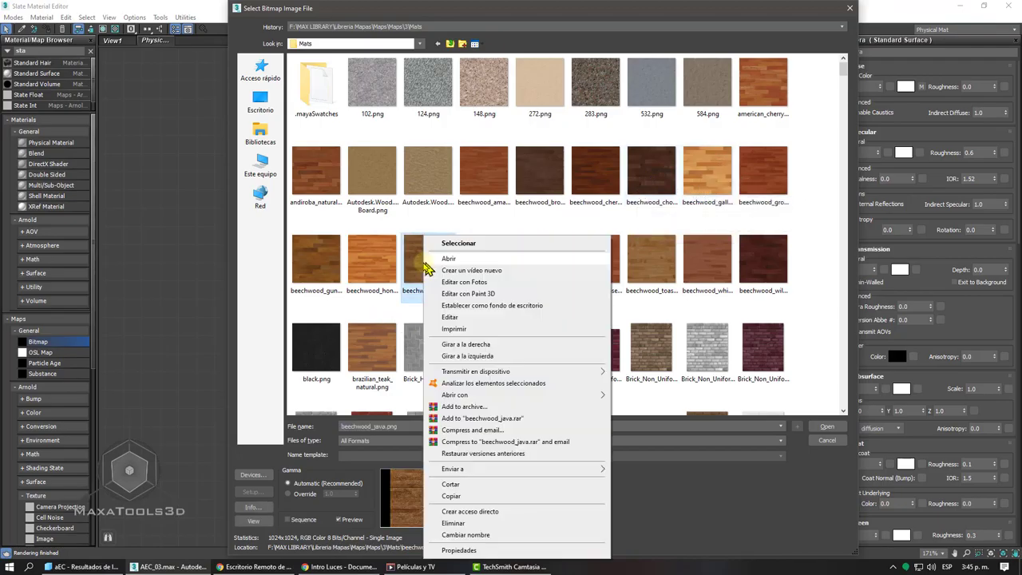
left_click(825, 426)
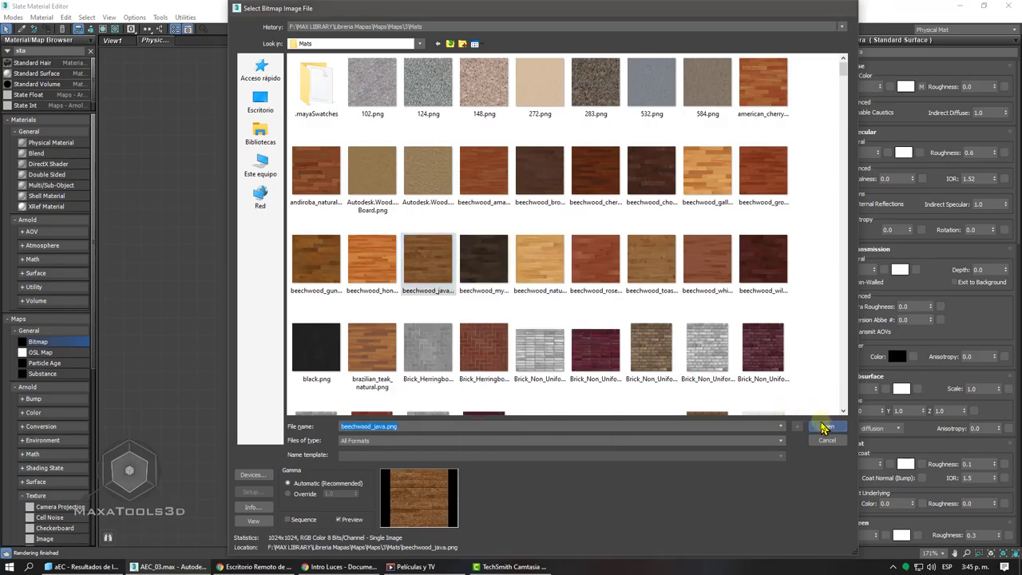
left_click(824, 425)
- Enlarge the beechwood_java Bitmap node's preview to inspect the image and delete the node
left_click(313, 361)
double_click(312, 359)
middle_click_drag(372, 336, 410, 184)
scroll(411, 283, "up", 1)
left_click_drag(409, 288, 330, 296)
key("Delete")
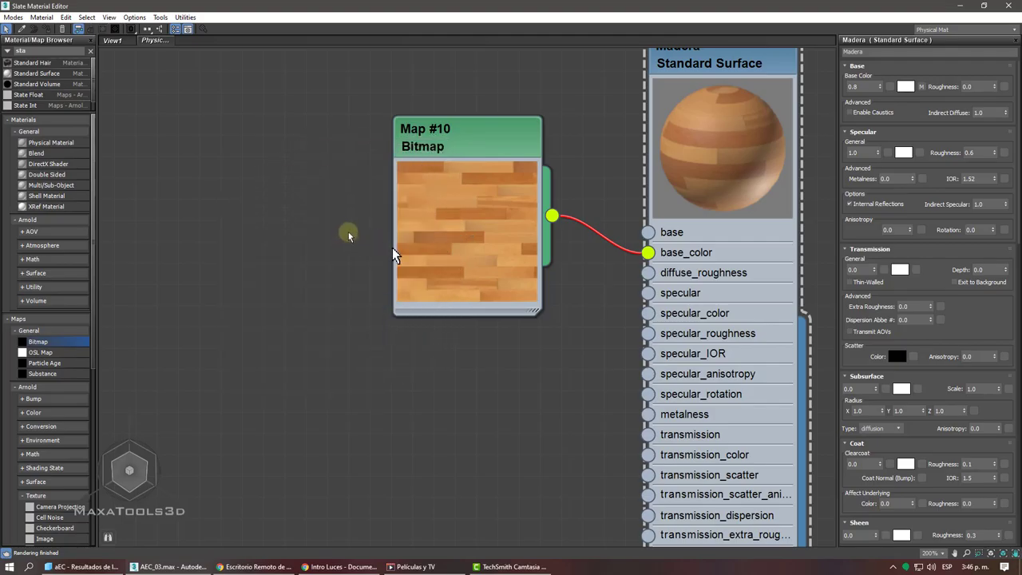
- Duplicate the wood Bitmap node connected to Madera and place the copy below and to the left of the original
middle_click_drag(371, 216, 368, 193)
left_click_drag(436, 128, 413, 382, "shift")
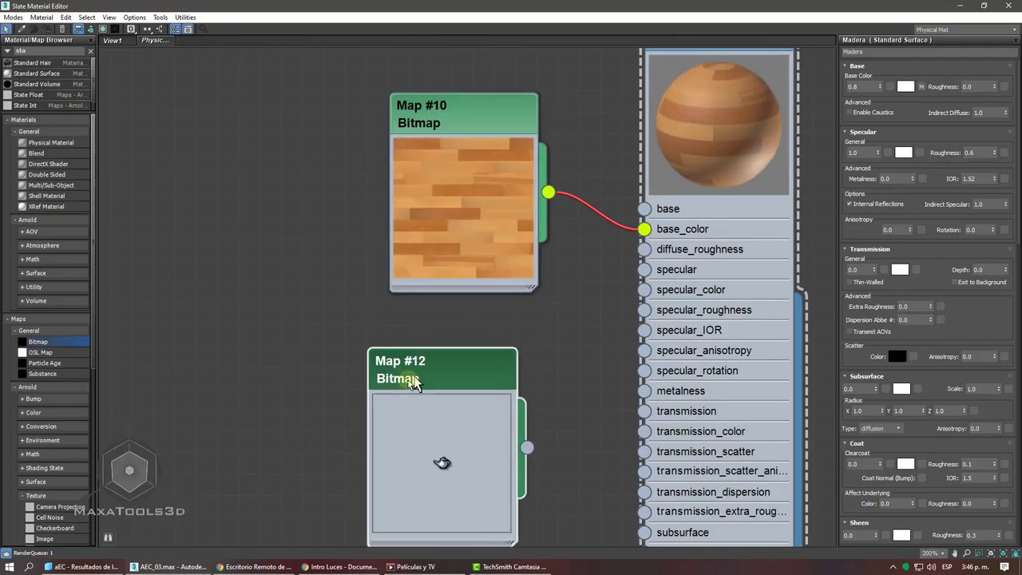
middle_click_drag(528, 290, 479, 107)
left_click_drag(375, 184, 264, 369)
middle_click_drag(440, 151, 428, 206)
scroll(401, 173, "down", 1)
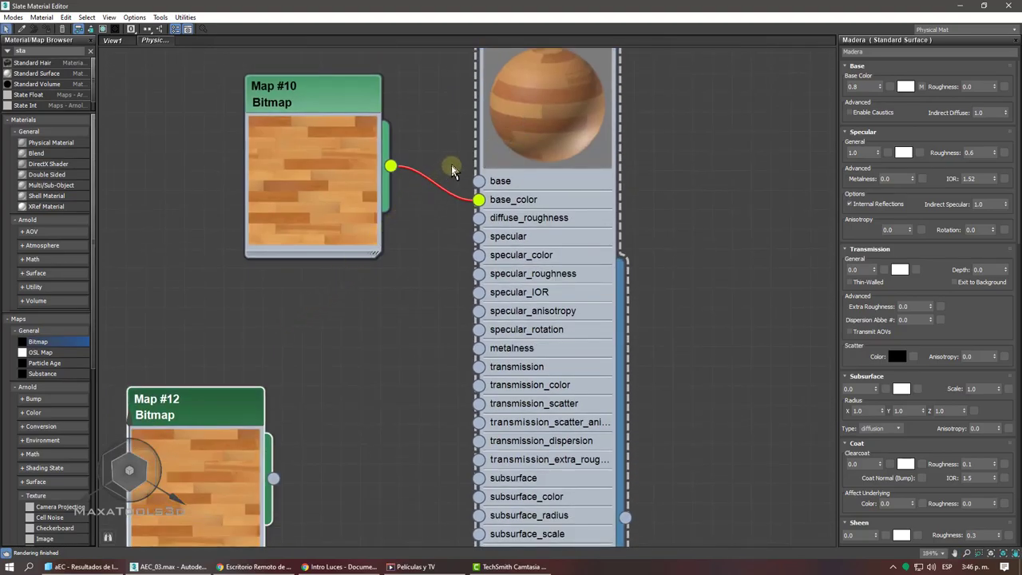
- Disconnect the original wood Bitmap from Madera's base_color and open an enlarged preview window of the material
left_click(434, 194)
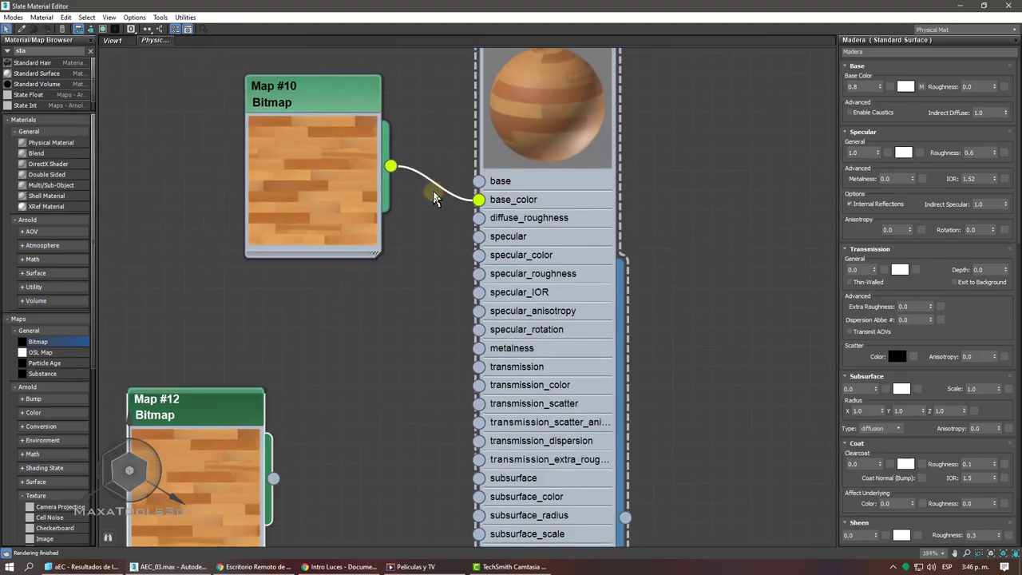
right_click(536, 117)
left_click(563, 165)
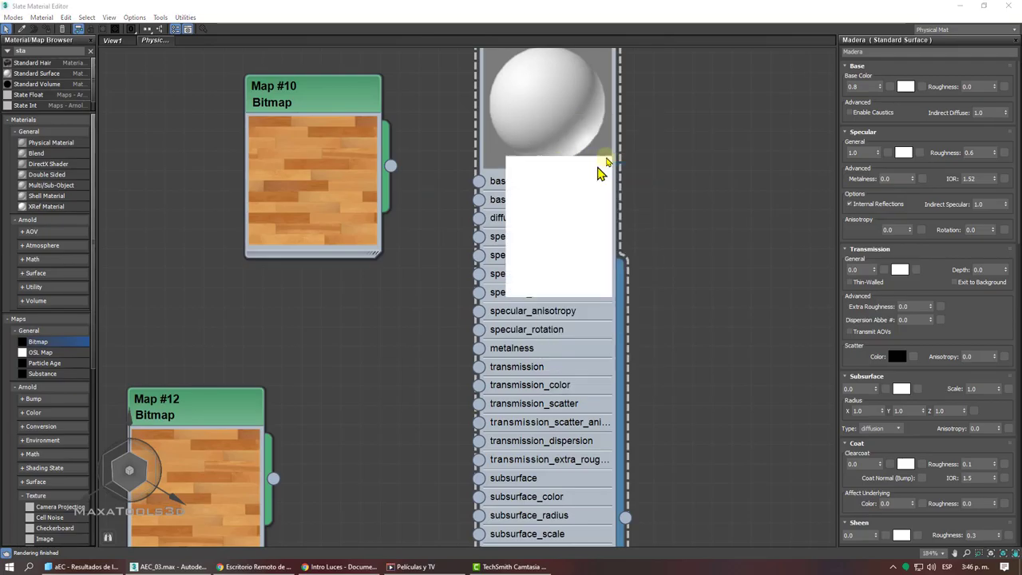
left_click_drag(606, 157, 608, 34)
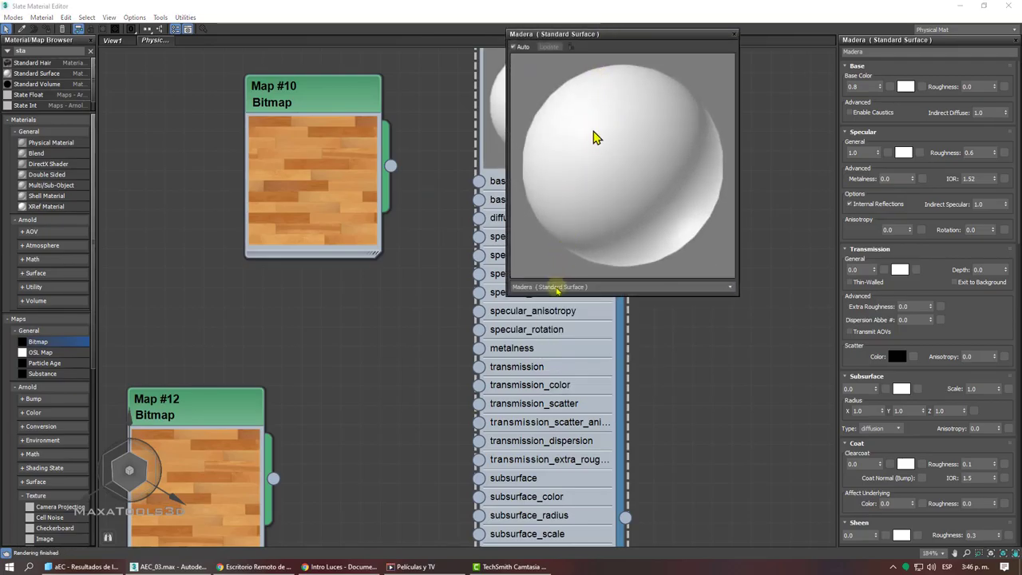
left_click_drag(554, 297, 551, 425)
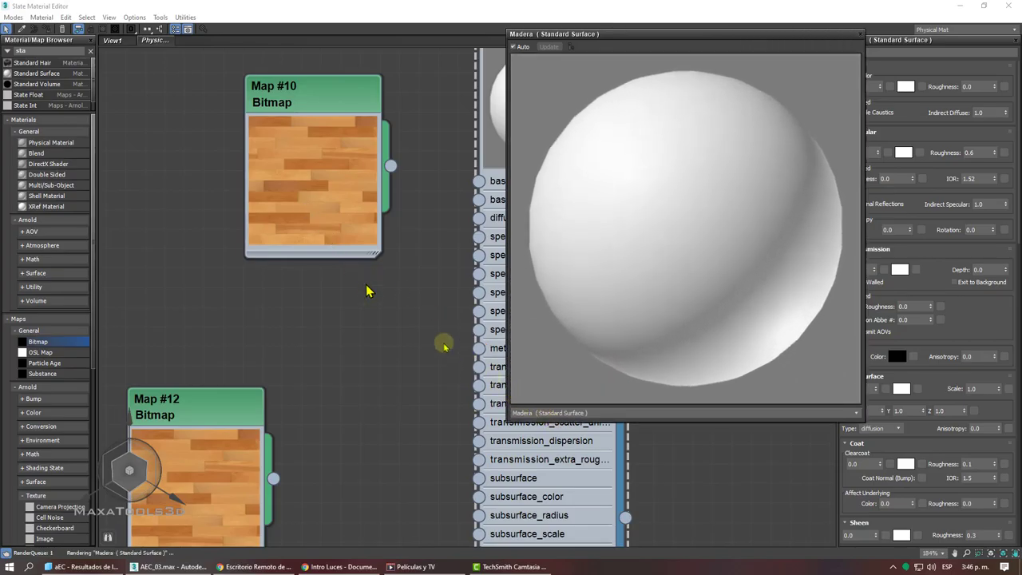
- Locate Madera's normal input and search Google Images in Chrome for "normal map" to examine example textures
scroll(382, 327, "down", 1)
middle_click_drag(382, 327, 283, 169)
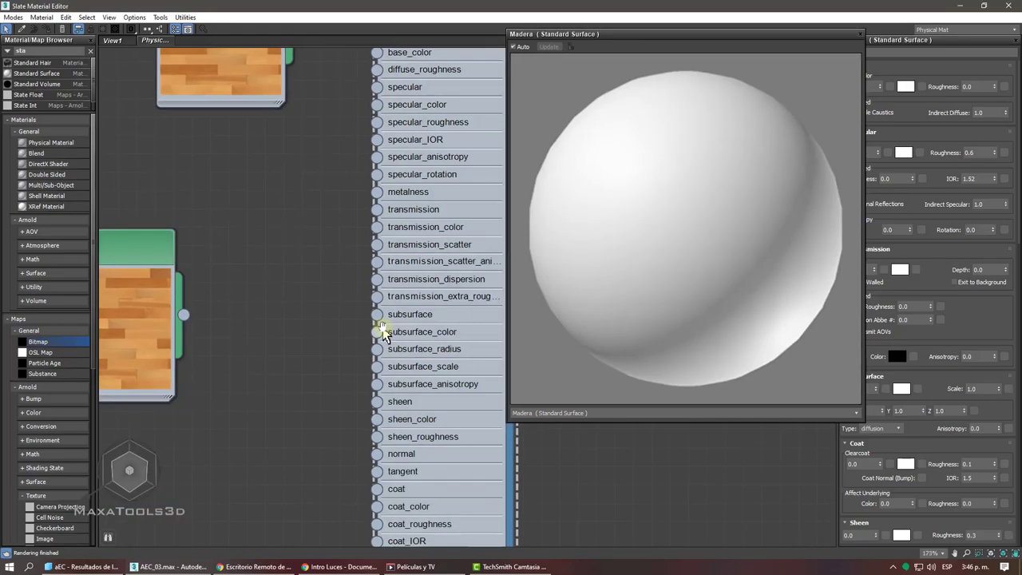
middle_click_drag(363, 278, 367, 168)
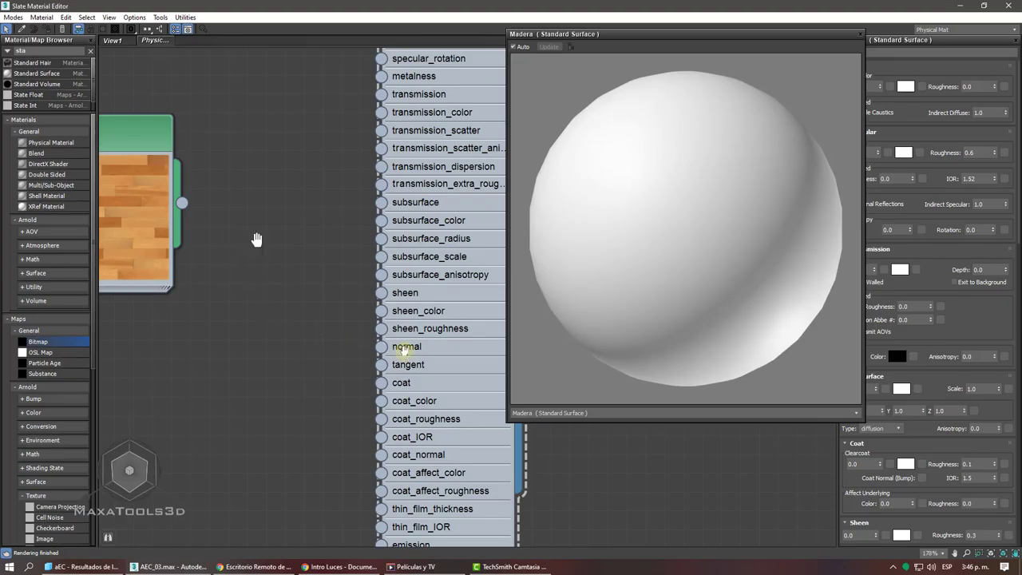
middle_click_drag(257, 240, 334, 216)
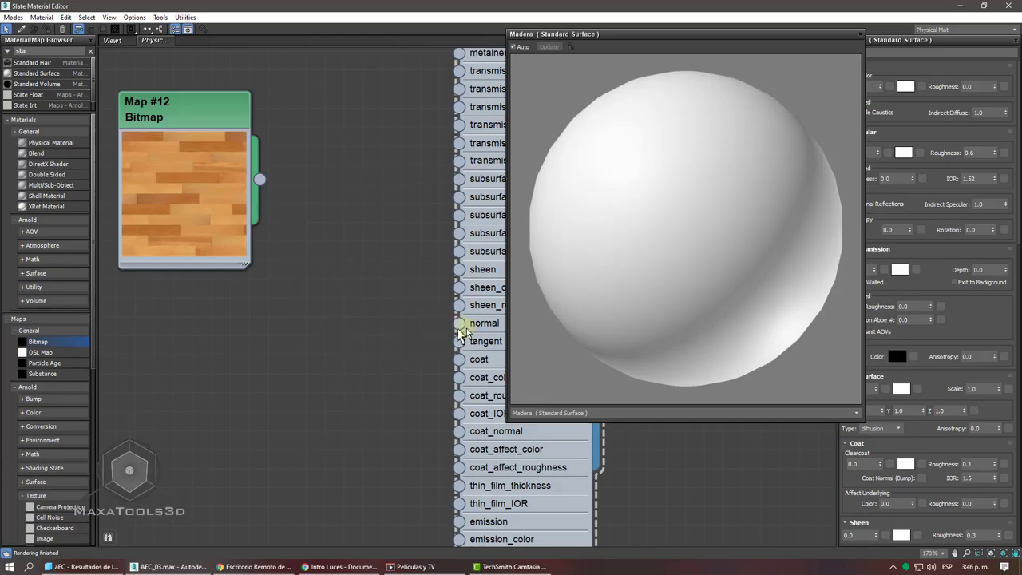
left_click(248, 566)
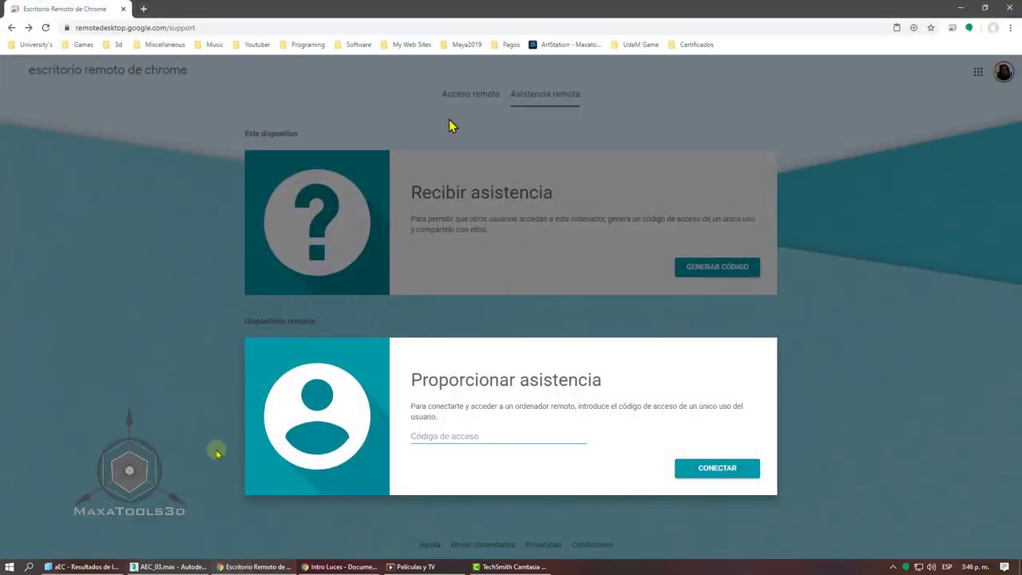
left_click(121, 28)
type("normal map")
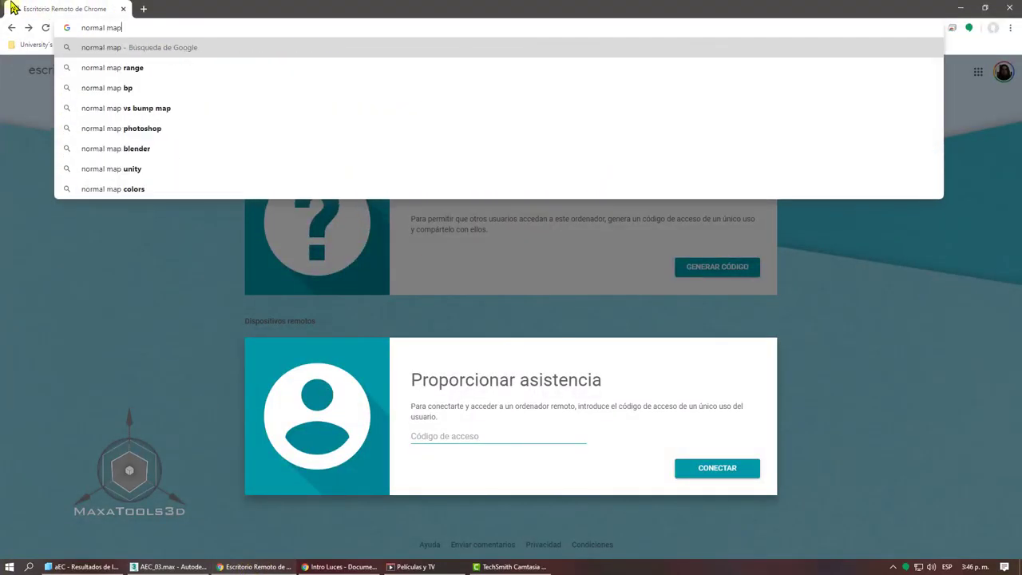
key("Return")
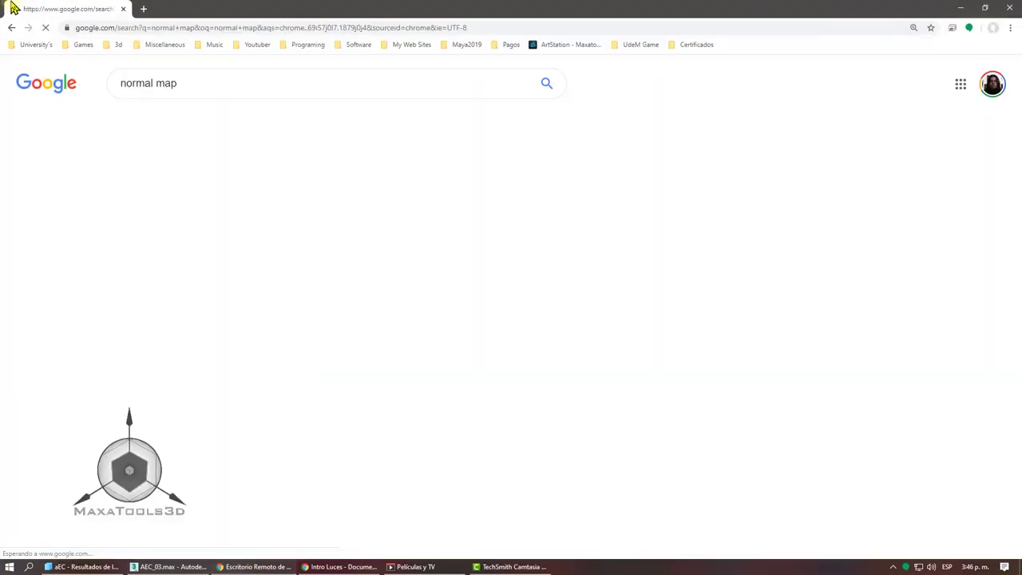
left_click(202, 128)
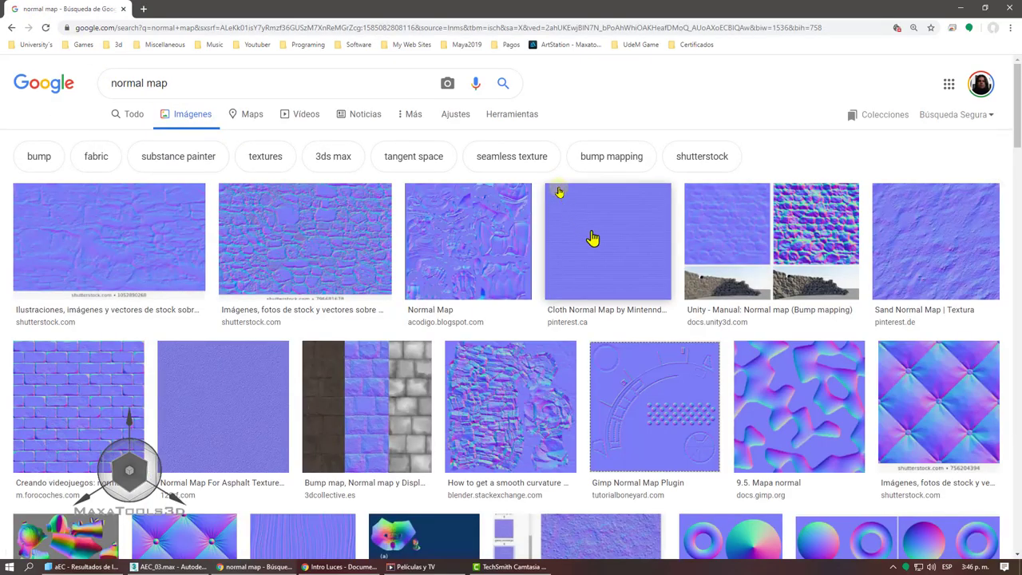
scroll(591, 220, "down", 3)
left_click(762, 322)
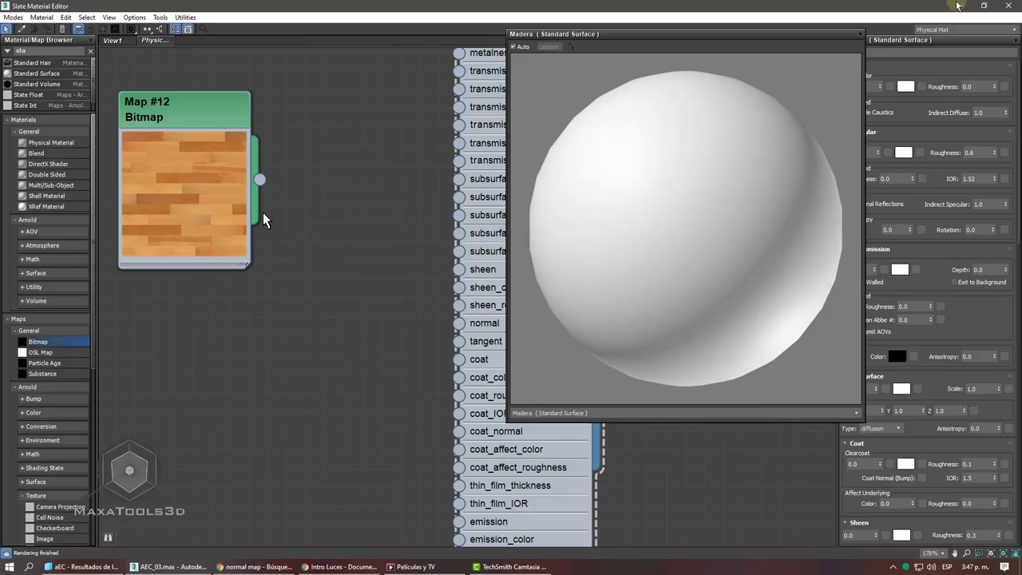
- Find the Arnold Bump 2D map and add it to the node view between the copied Bitmap and Madera
middle_click_drag(262, 219, 283, 311)
scroll(306, 248, "down", 3)
scroll(277, 261, "down", 1)
middle_click_drag(314, 231, 296, 203)
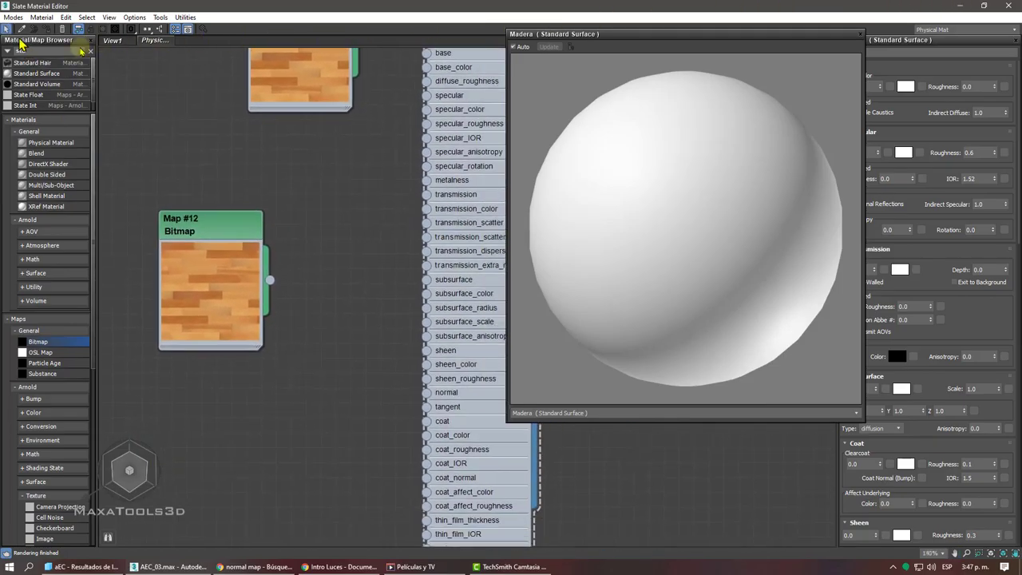
type("Bump")
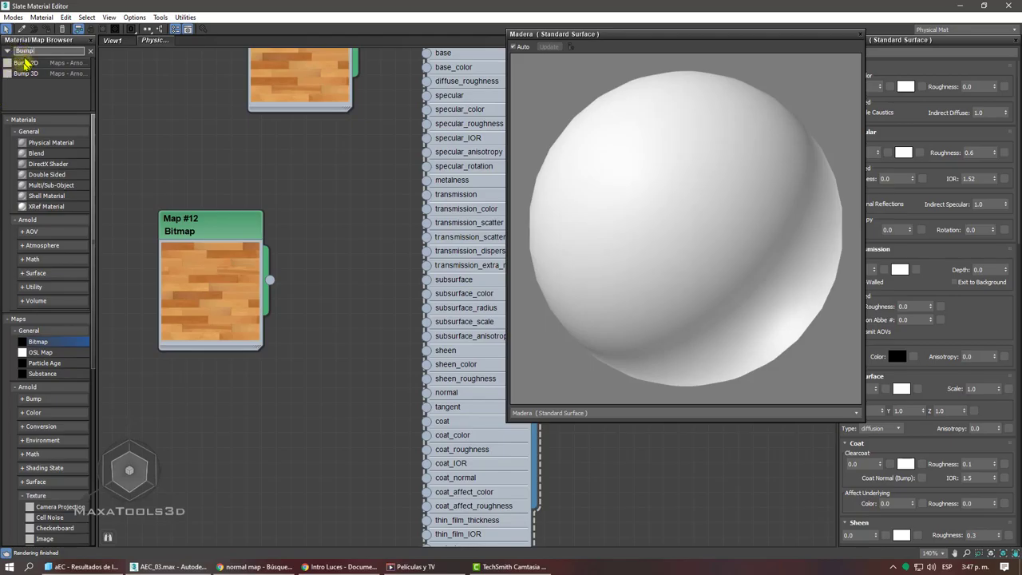
left_click_drag(27, 62, 351, 363)
- Reposition the copied wood Bitmap beside the Bump 2D node and connect its output to bump_map
middle_click_drag(351, 351, 265, 160)
scroll(264, 160, "up", 1)
middle_click_drag(286, 217, 311, 365)
scroll(303, 312, "up", 2)
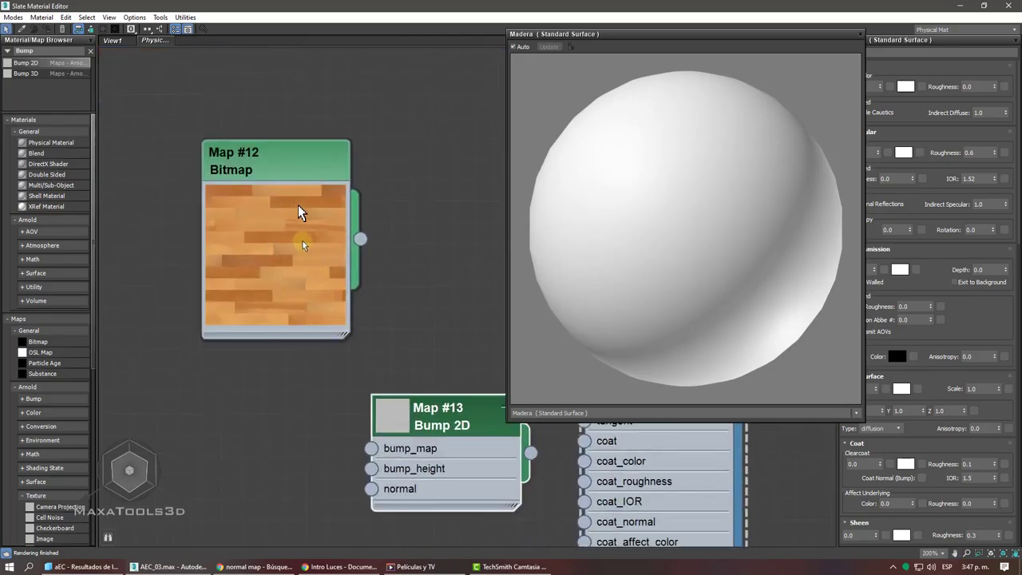
left_click_drag(299, 213, 247, 322)
middle_click_drag(365, 288, 300, 199)
scroll(300, 199, "down", 1)
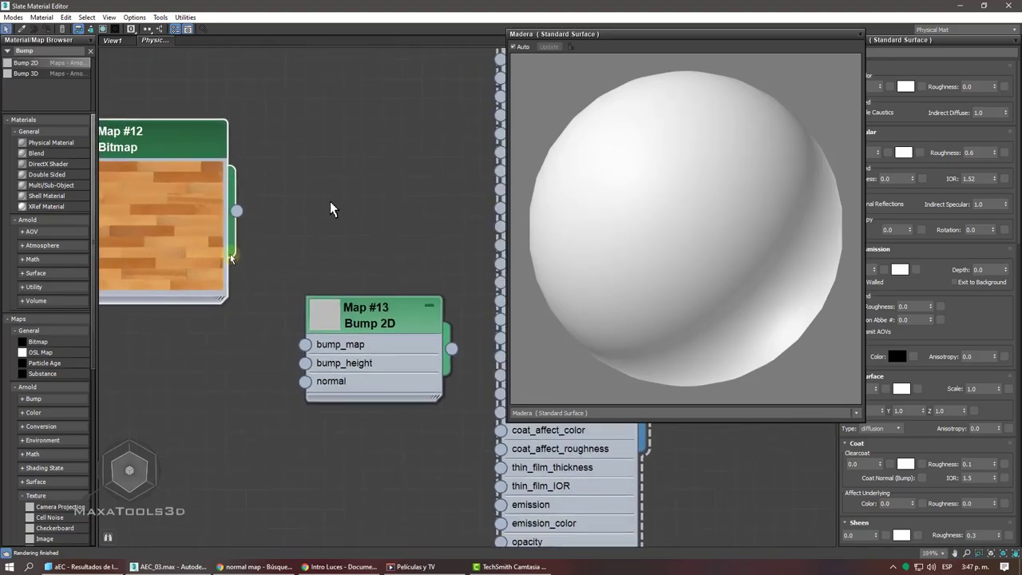
left_click_drag(237, 211, 304, 344)
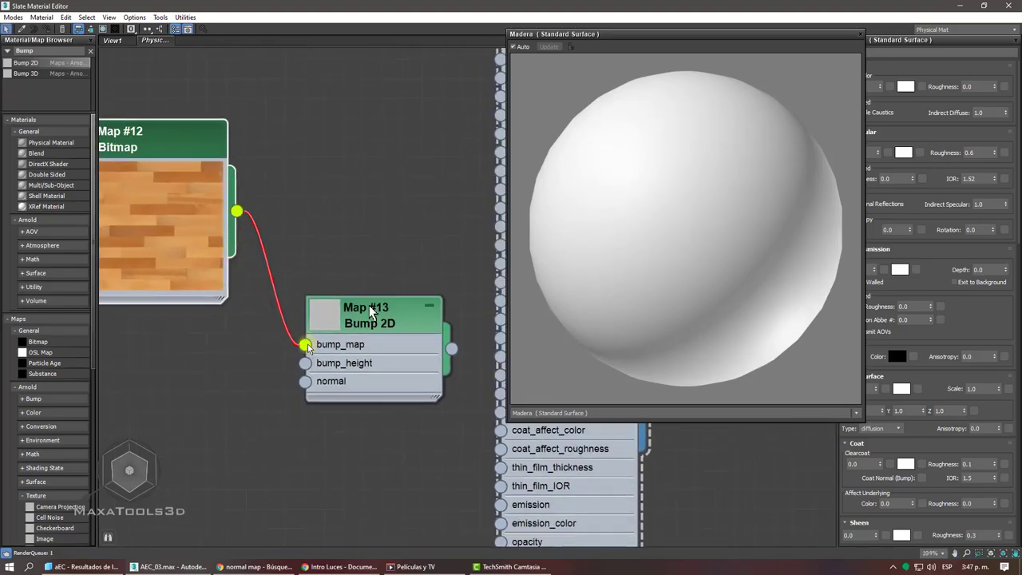
- Connect the Bump 2D node's output to Madera's normal input
middle_click_drag(304, 344, 226, 274)
left_click_drag(233, 267, 231, 264)
left_click_drag(315, 287, 361, 237)
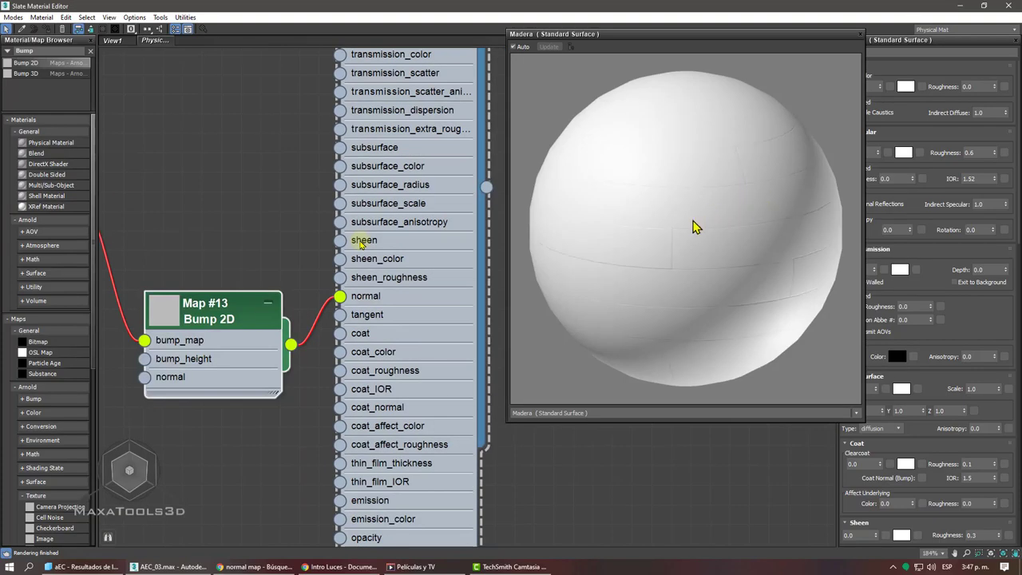
- Test the Bump 2D node's Bump Height at 5.0, set it to 3.0, and close the material preview
middle_click_drag(404, 267, 410, 251)
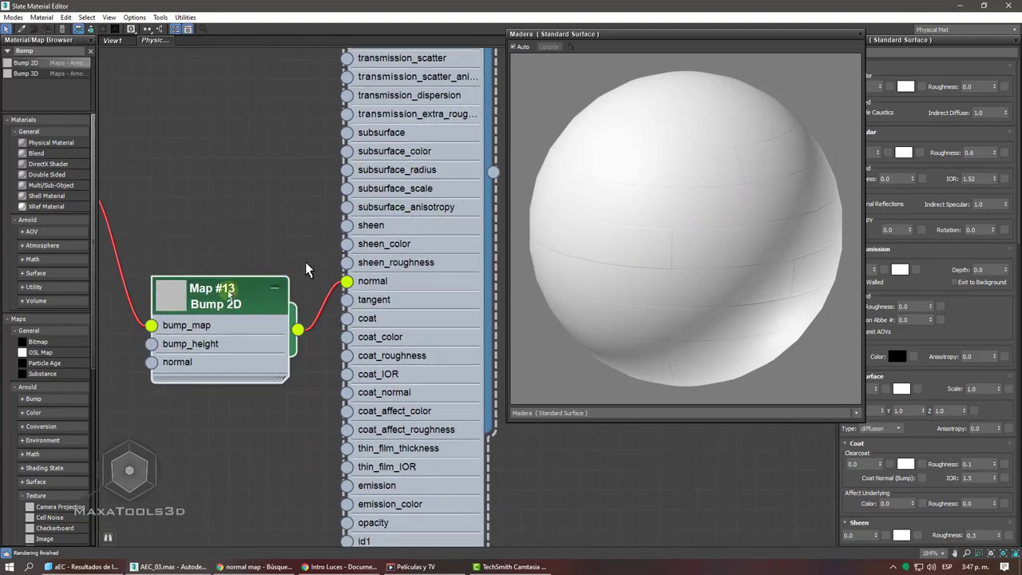
left_click(222, 310)
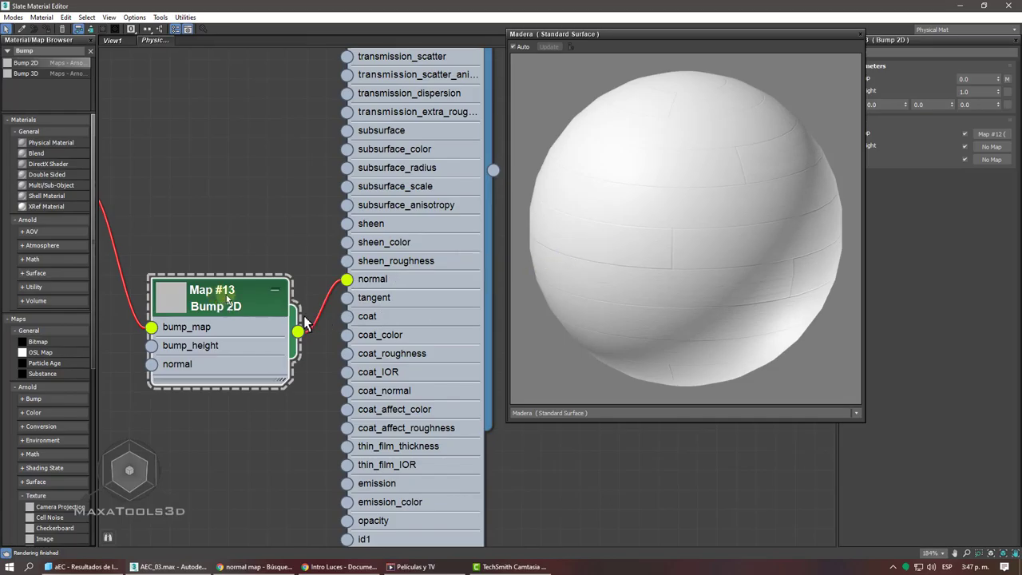
left_click_drag(225, 308, 223, 289)
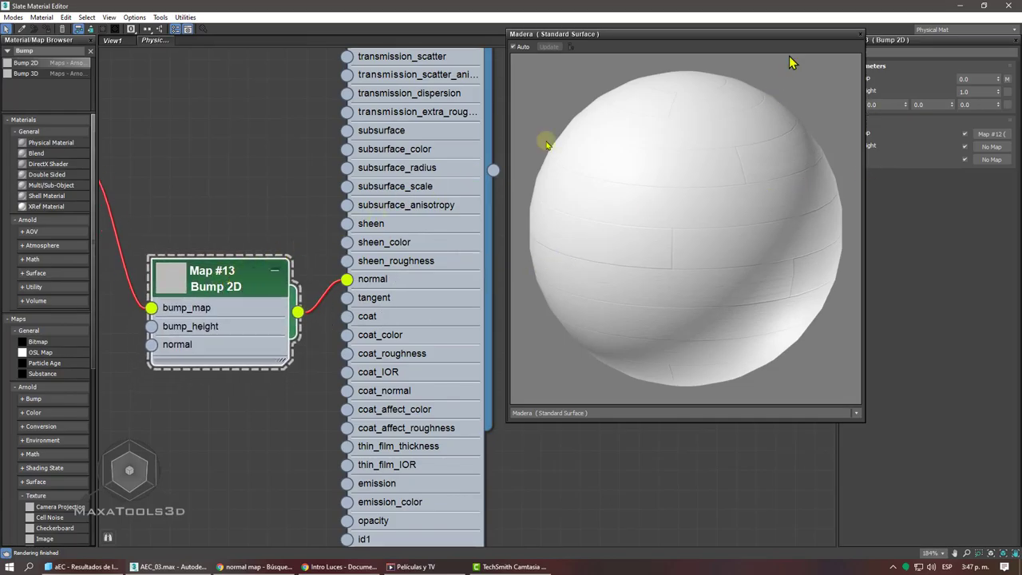
left_click_drag(797, 35, 715, 52)
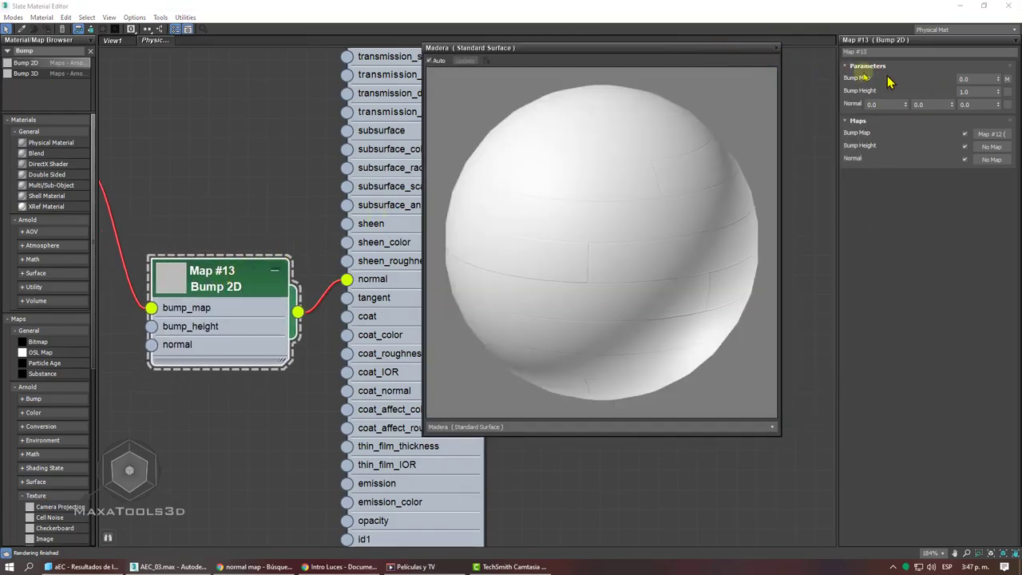
left_click(976, 90)
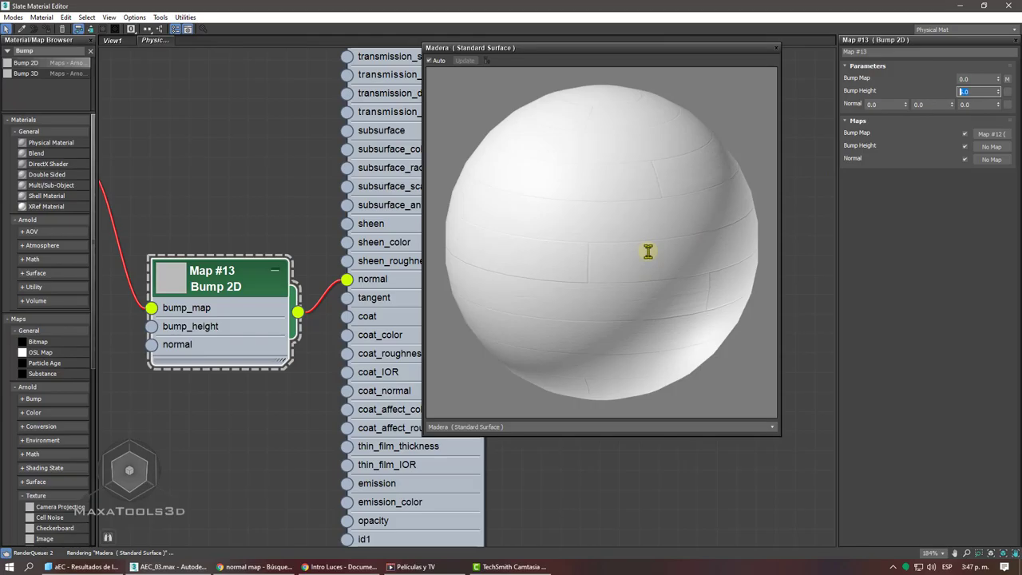
type("0")
key("Return")
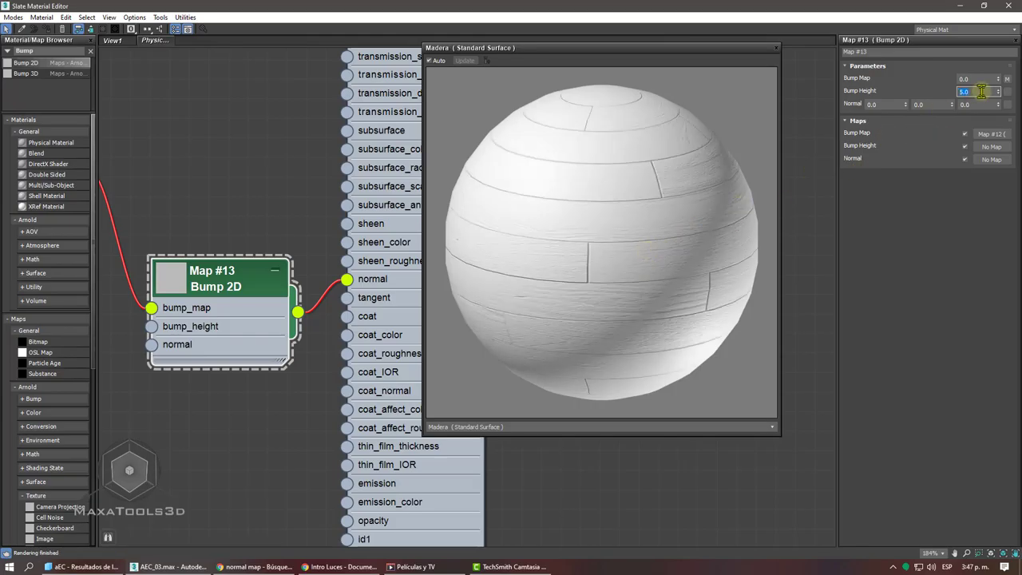
key("Return")
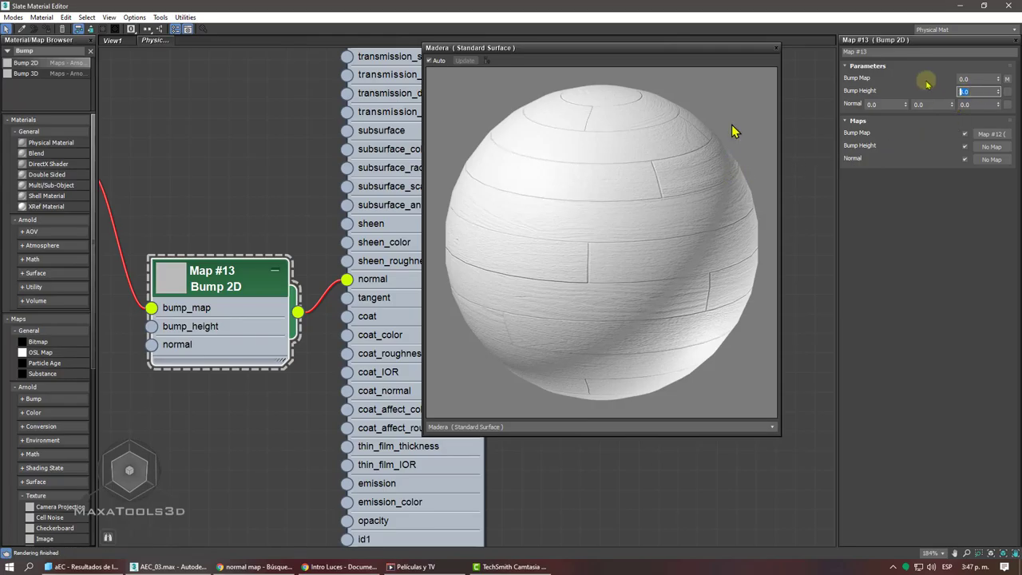
left_click(776, 50)
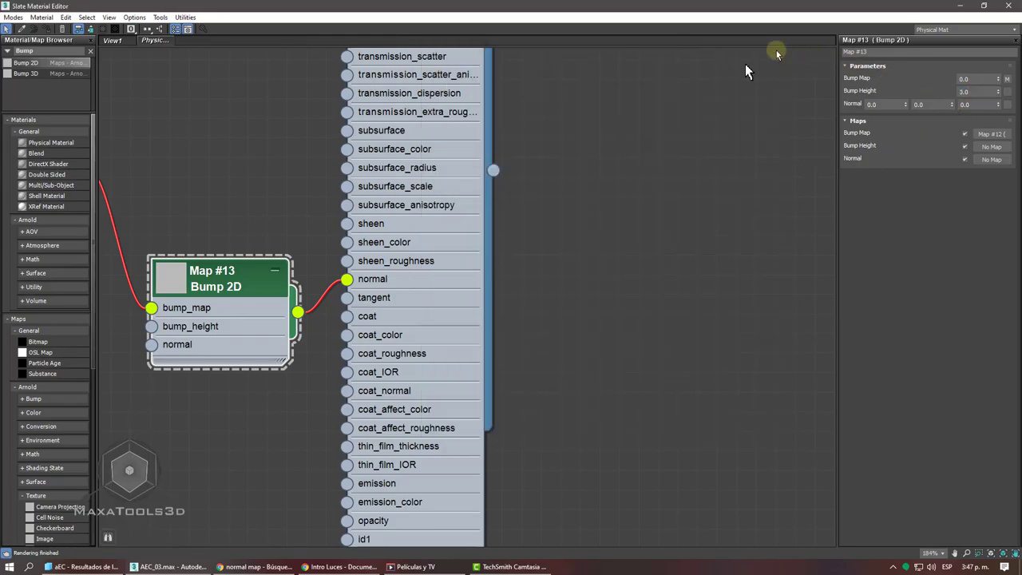
- Reconnect the original wood Bitmap to Madera's base_color and check the combined color and bump in the enlarged material preview
middle_click_drag(416, 186, 454, 419)
middle_click_drag(370, 232, 401, 370)
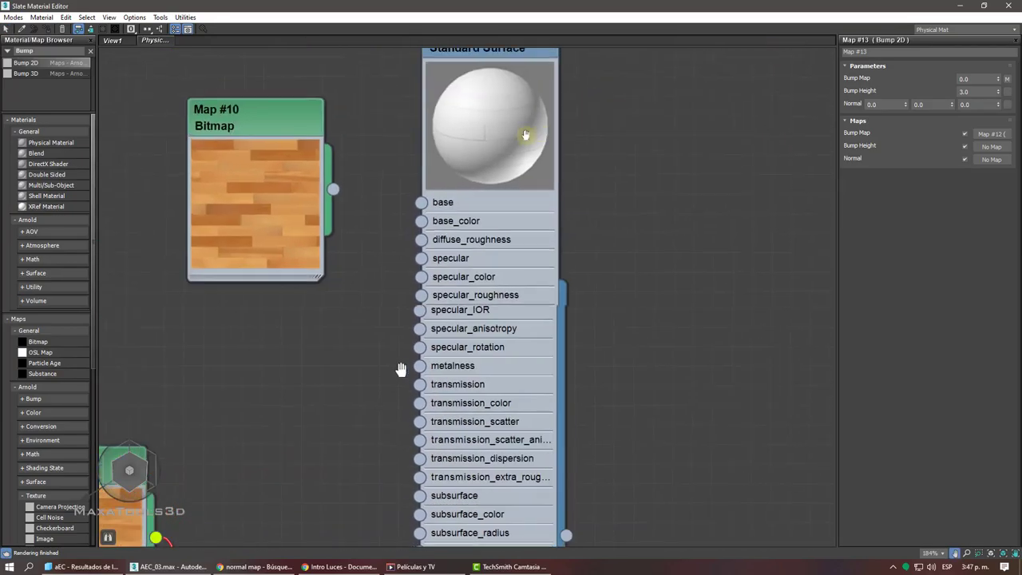
right_click(472, 155)
left_click(540, 206)
left_click_drag(565, 205, 804, 155)
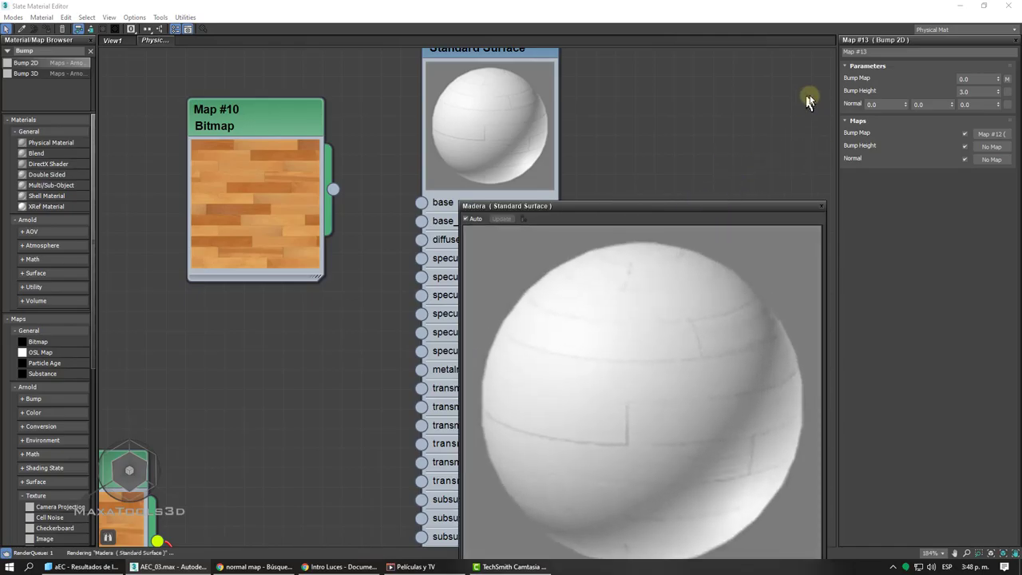
left_click_drag(690, 206, 809, 96)
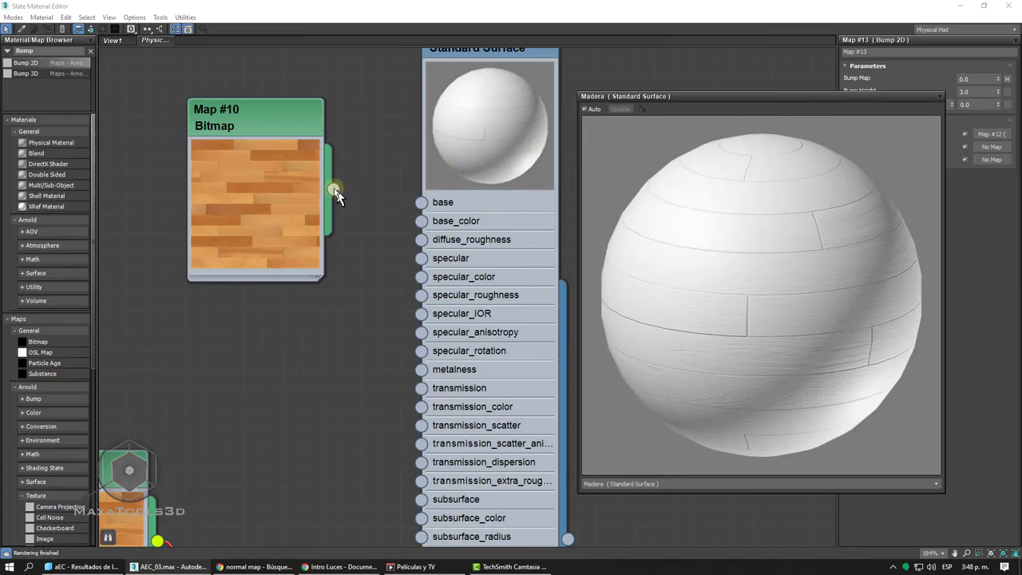
left_click_drag(334, 190, 421, 222)
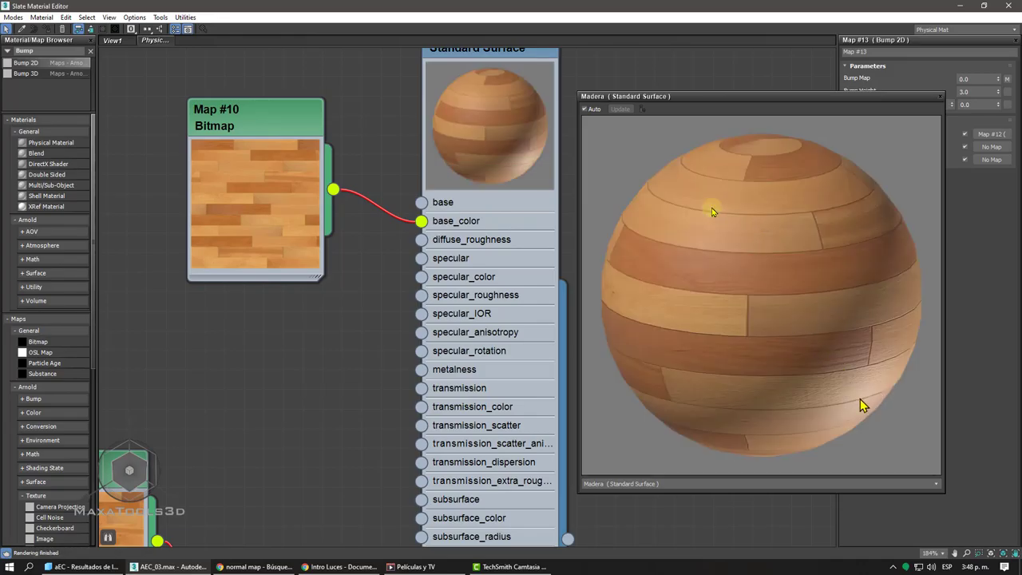
left_click(940, 96)
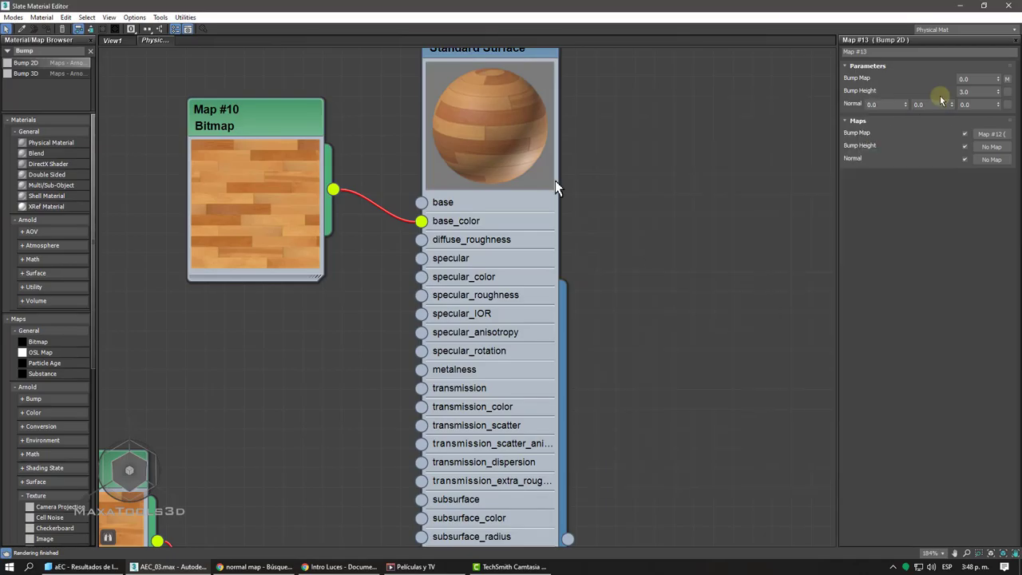
- Collapse Madera's input slots and the enlarged thumbnail of the original wood Bitmap node
middle_click_drag(507, 148, 532, 318)
left_click(572, 198)
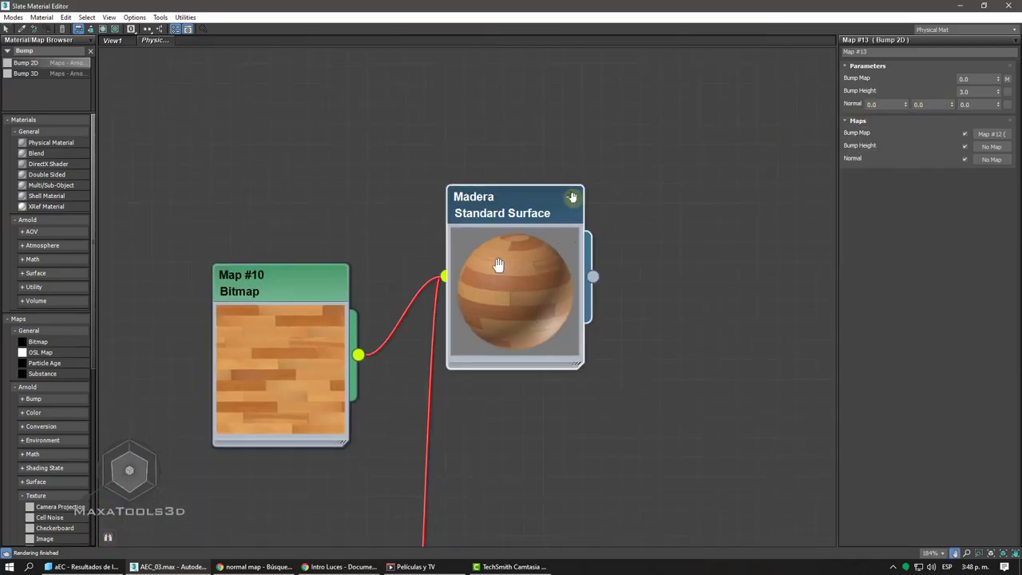
scroll(448, 219, "down", 5)
double_click(395, 220)
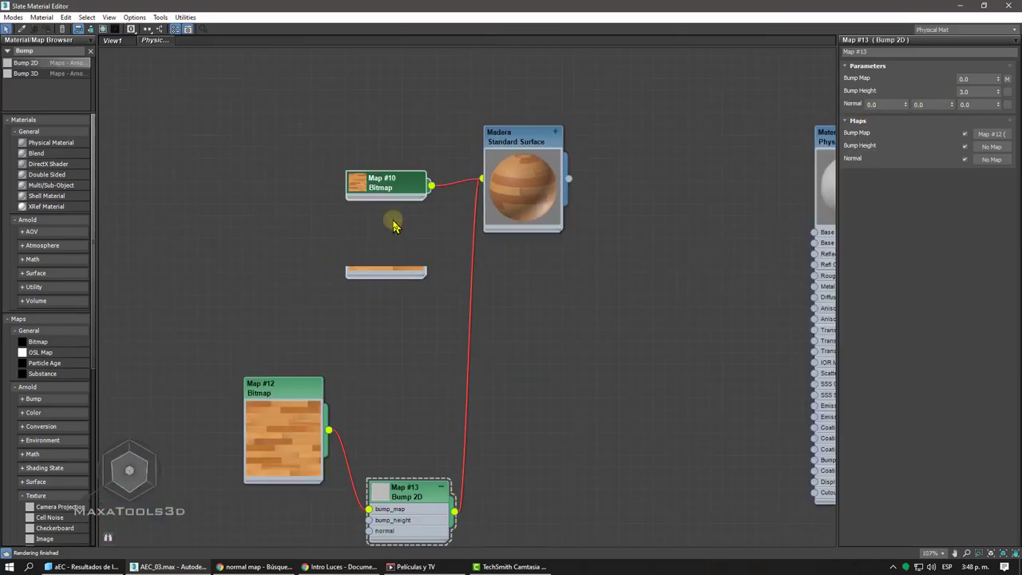
- Collapse the bump Bitmap's thumbnail, gather Madera's map nodes beside the material, and lay out all nodes horizontally
double_click(295, 431)
left_click_drag(402, 485, 379, 234)
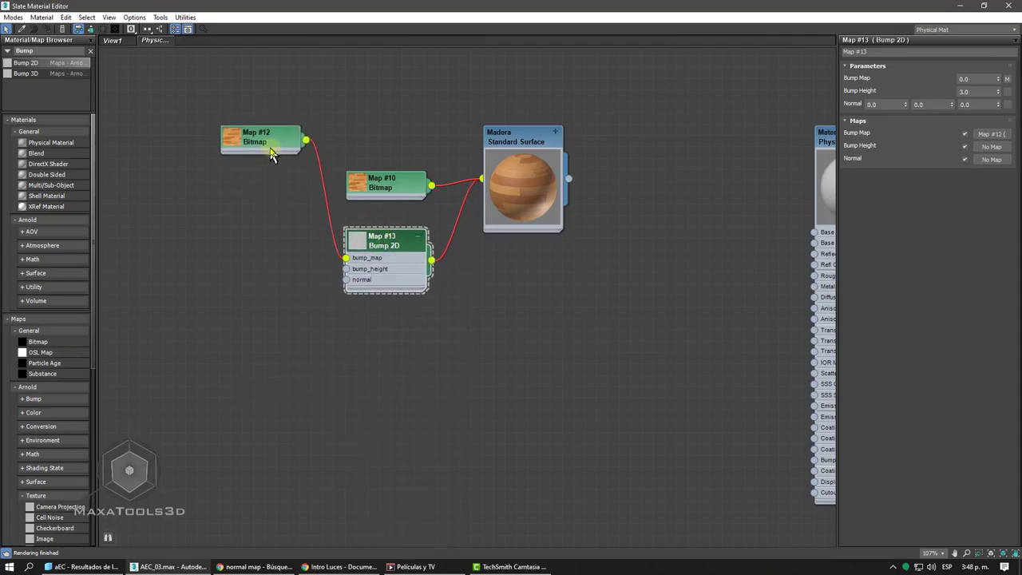
left_click_drag(271, 146, 423, 194)
left_click_drag(352, 206, 306, 216)
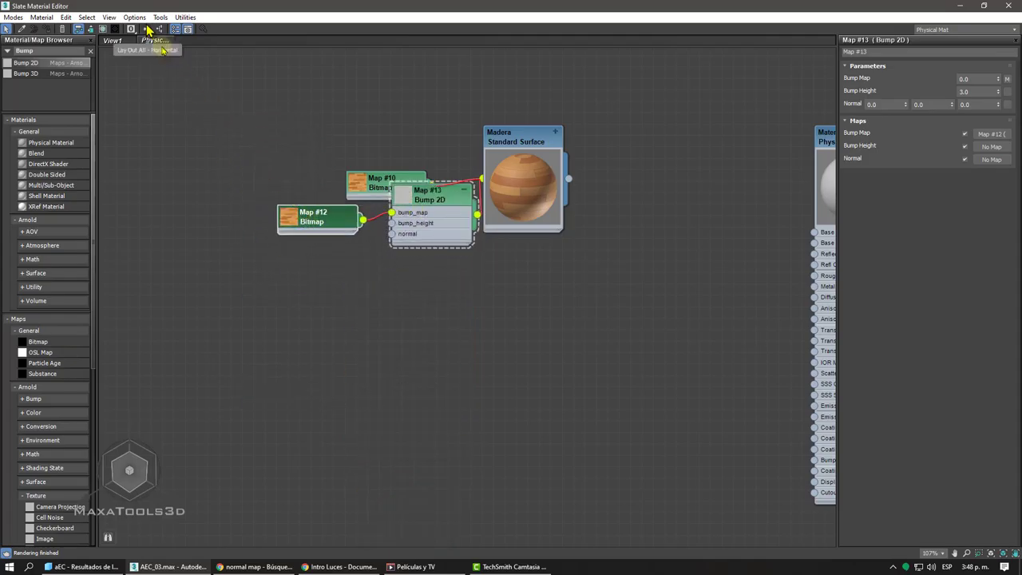
left_click(147, 30)
- Reposition the nodes in the graph, placing the Concreto Standard Surface beside the Material #10 Physical Material with free space between them
middle_click_drag(278, 151, 332, 128)
left_click_drag(487, 150, 192, 83)
scroll(290, 98, "down", 1)
middle_click_drag(289, 98, 708, 171)
scroll(708, 171, "up", 1)
left_click_drag(608, 143, 477, 227)
middle_click_drag(612, 197, 467, 194)
middle_click_drag(689, 204, 666, 146)
scroll(493, 215, "up", 2)
scroll(469, 225, "up", 6)
scroll(663, 142, "down", 2)
left_click_drag(655, 142, 334, 166)
middle_click_drag(334, 166, 508, 153)
scroll(508, 154, "up", 1)
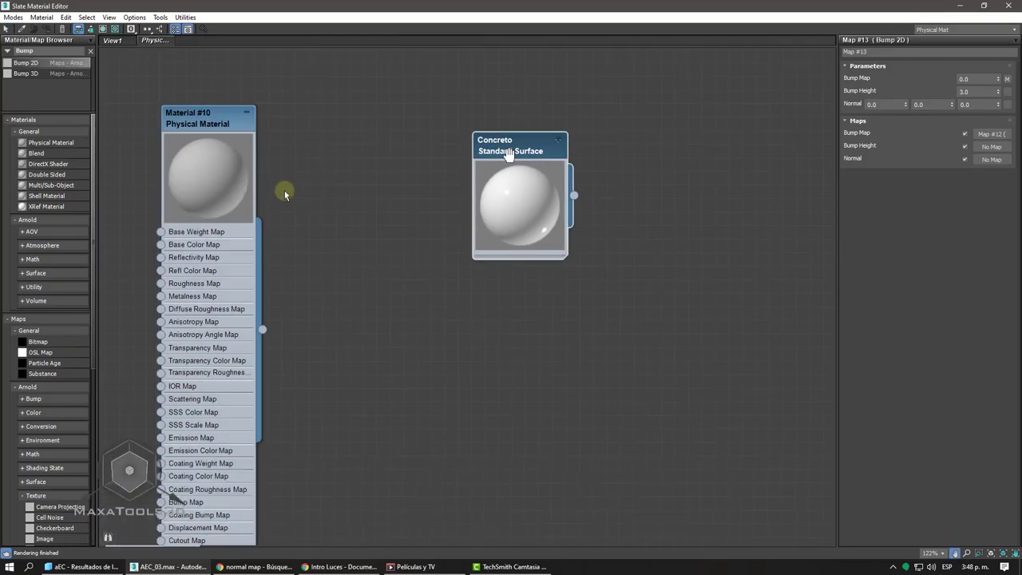
- Add a Bitmap map between Material #10 and Concreto, loading Concrete.Cast-in-Place.Formwork.Wood.Boards.jpg from the Mats folder
scroll(508, 153, "down", 1)
left_click_drag(38, 342, 347, 163)
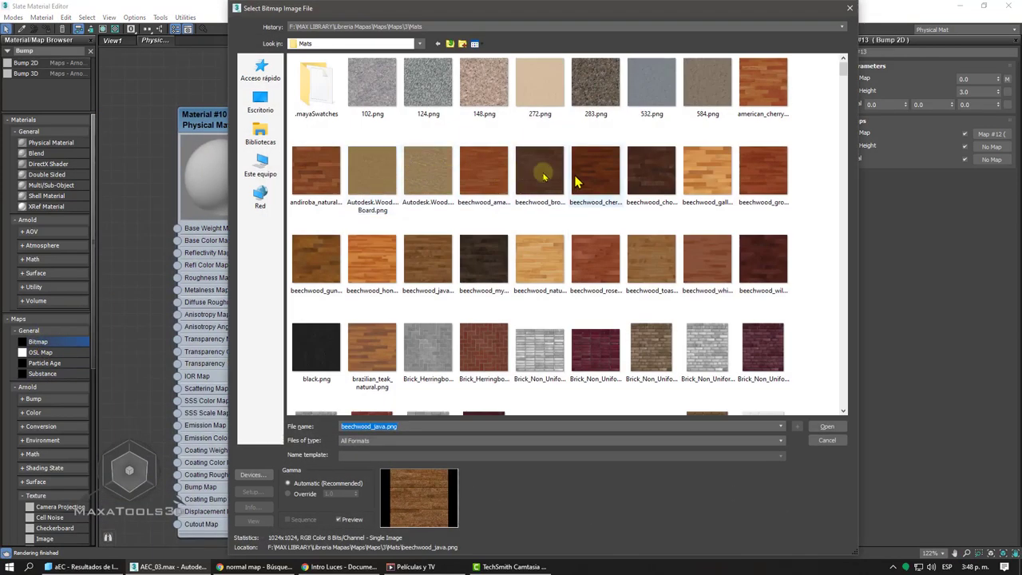
scroll(597, 179, "down", 3)
scroll(597, 179, "down", 2)
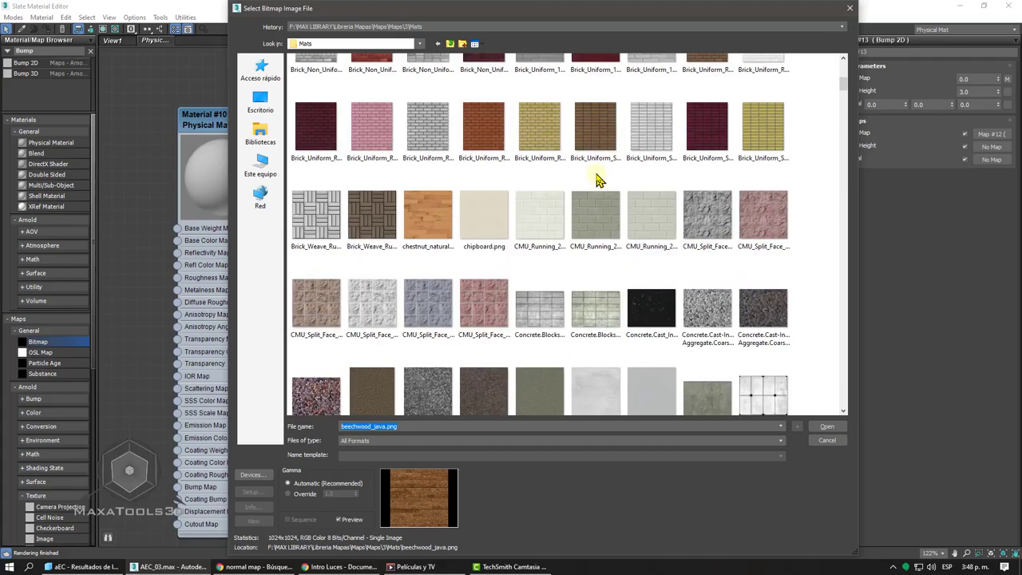
scroll(597, 178, "down", 4)
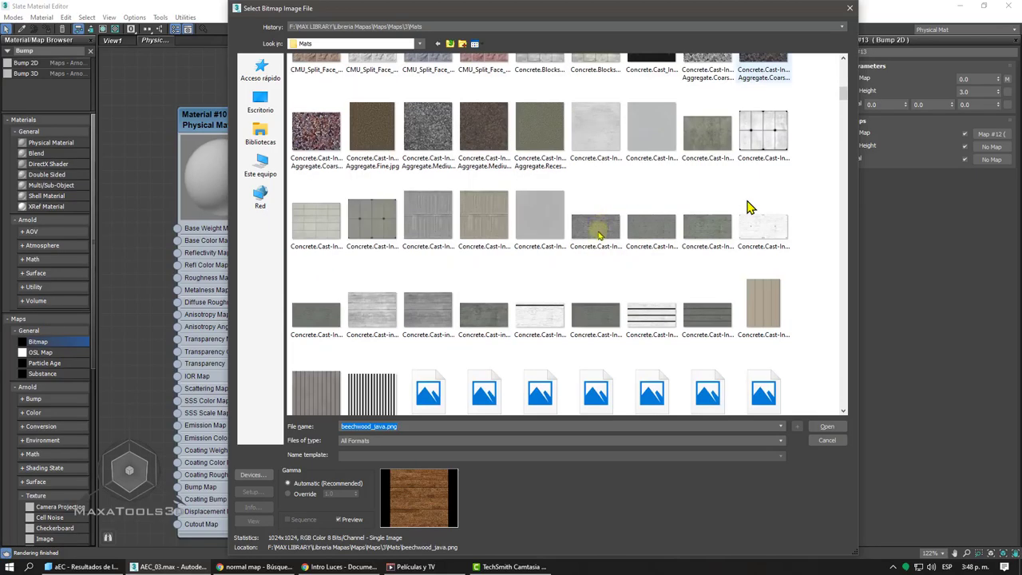
scroll(598, 238, "down", 3)
scroll(598, 235, "up", 3)
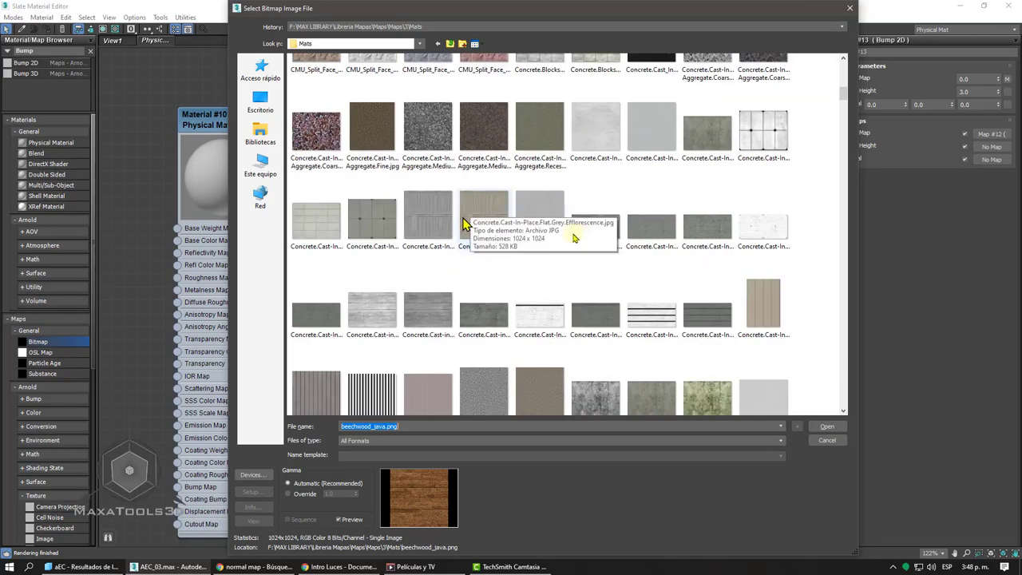
scroll(571, 238, "down", 2)
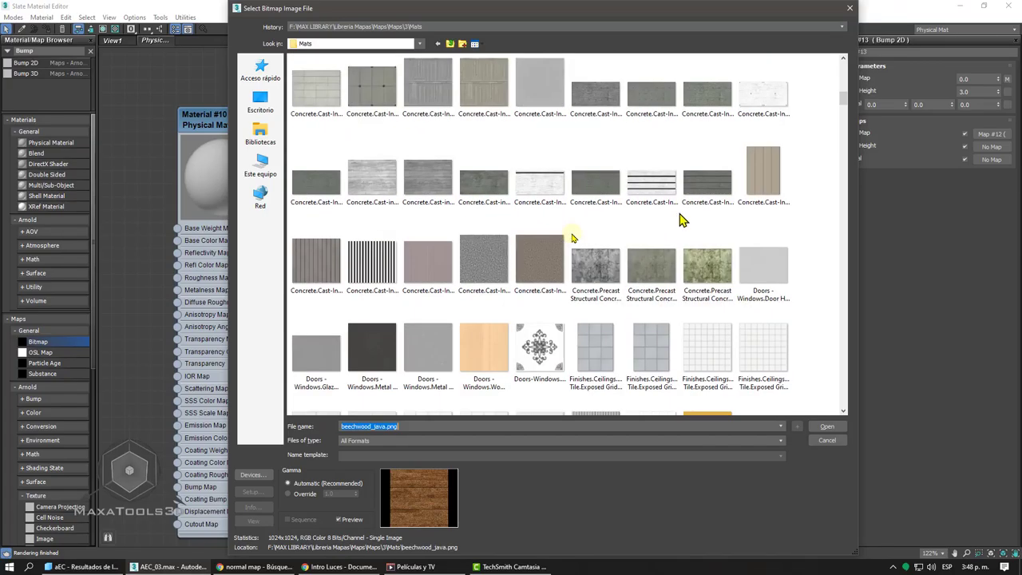
left_click(700, 112)
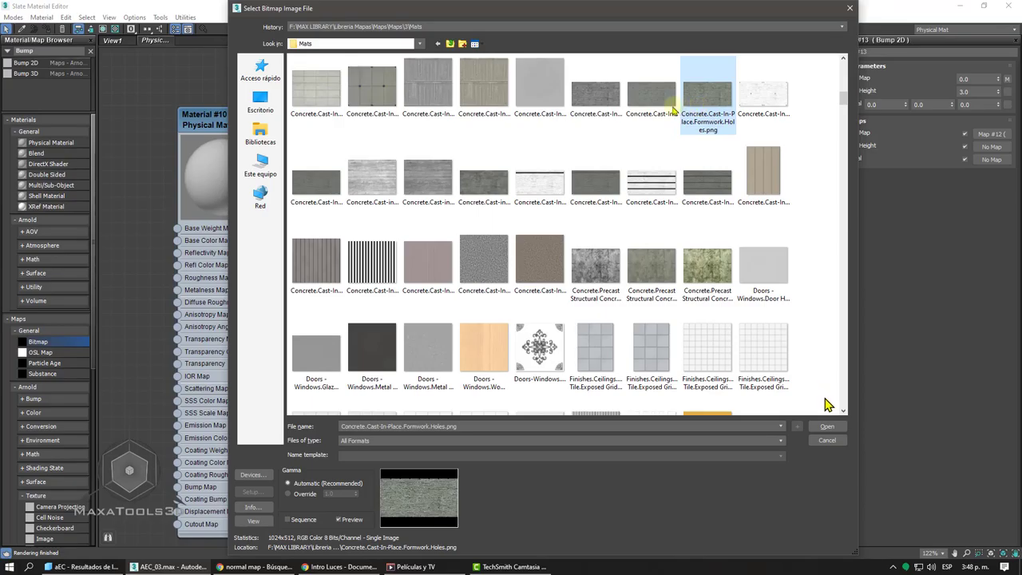
left_click(603, 108)
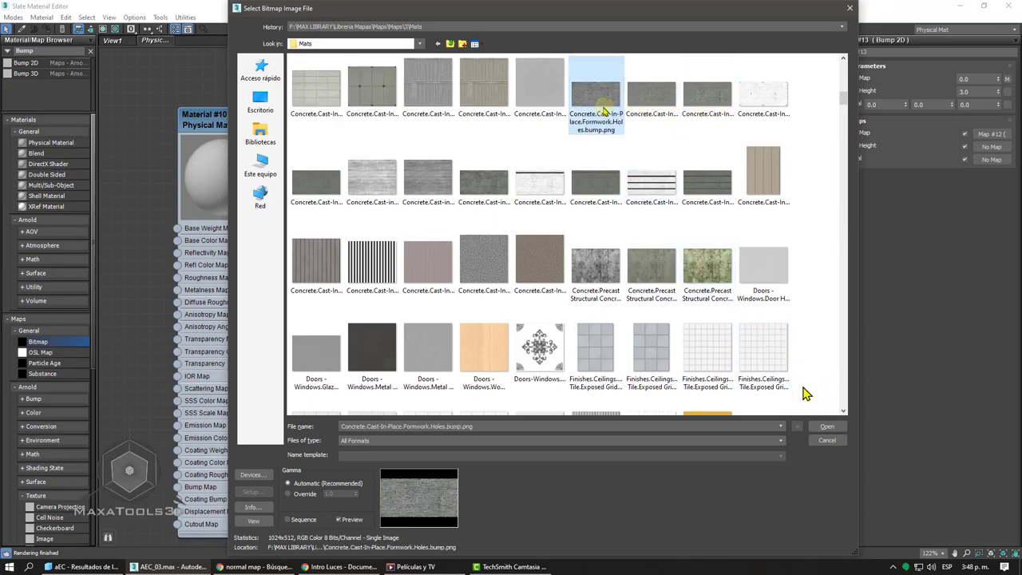
left_click(415, 190)
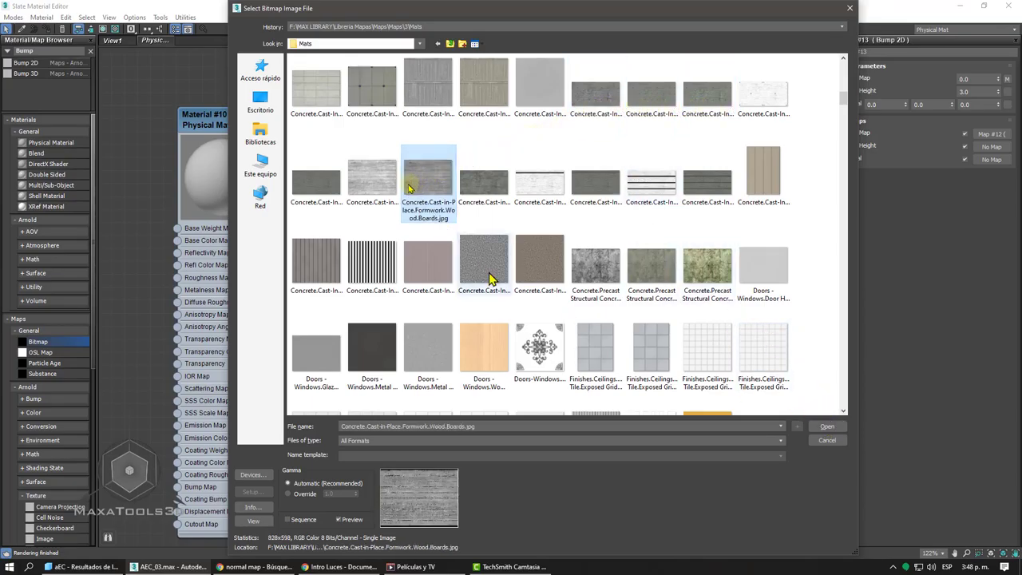
left_click(828, 428)
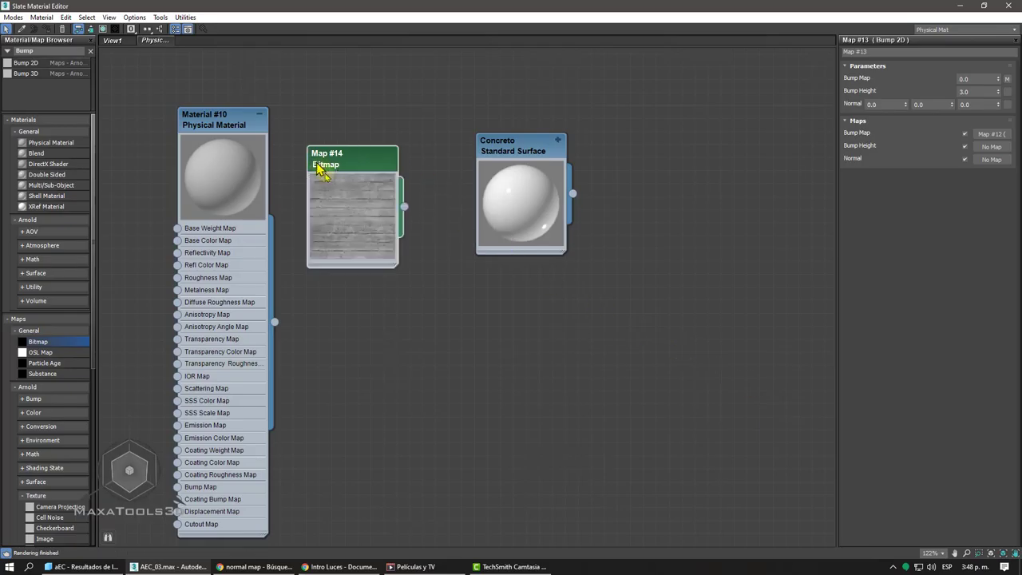
- Add a second Bitmap below the wood-board concrete map, loading Concrete.Precast Structural Concrete.Smooth.png from the Mats folder
scroll(363, 227, "up", 3)
scroll(364, 225, "up", 2)
scroll(410, 201, "up", 1)
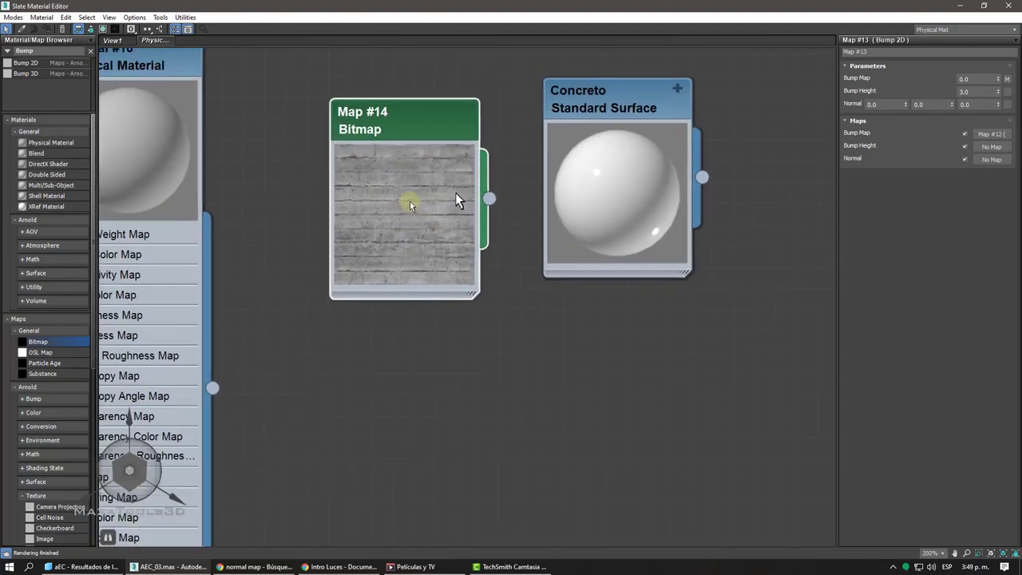
middle_click_drag(503, 166, 502, 152)
scroll(501, 157, "down", 1)
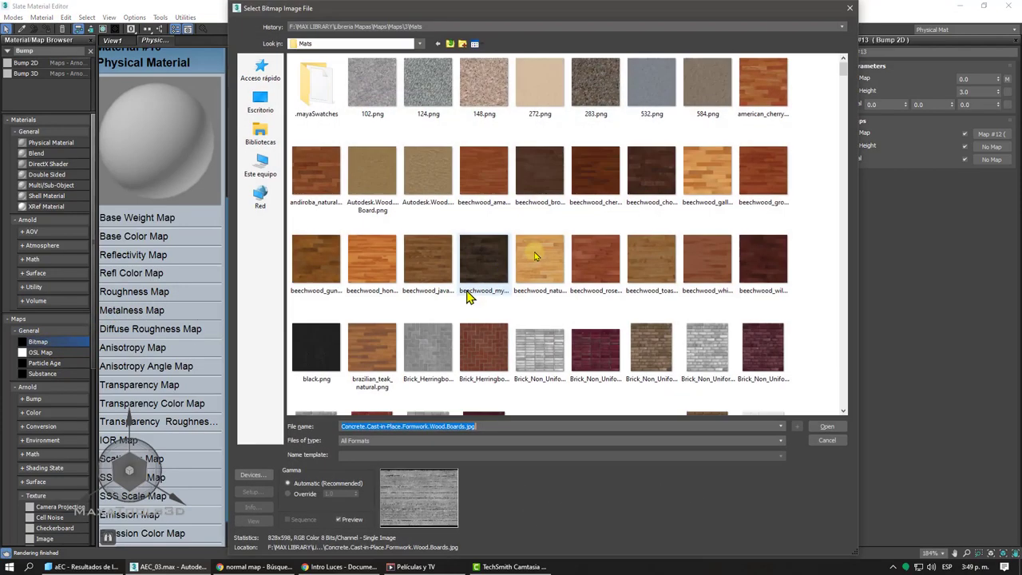
scroll(558, 263, "down", 2)
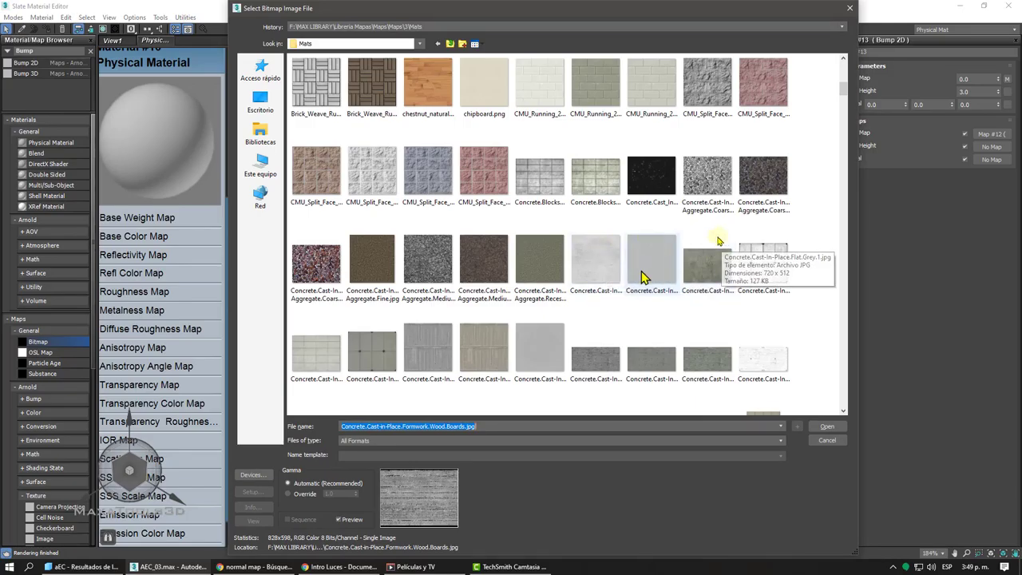
scroll(604, 281, "down", 5)
scroll(619, 281, "up", 2)
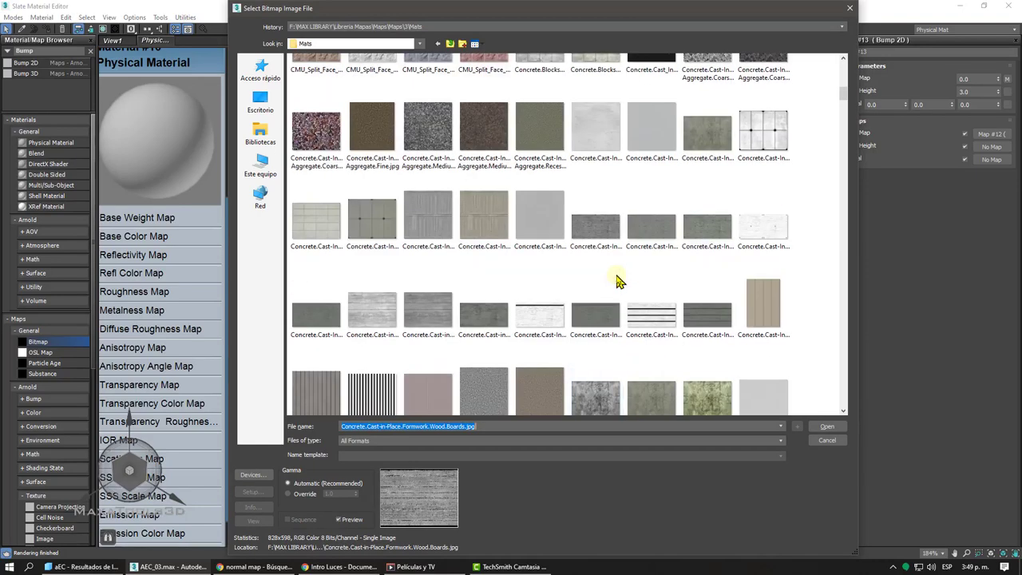
scroll(627, 279, "down", 2)
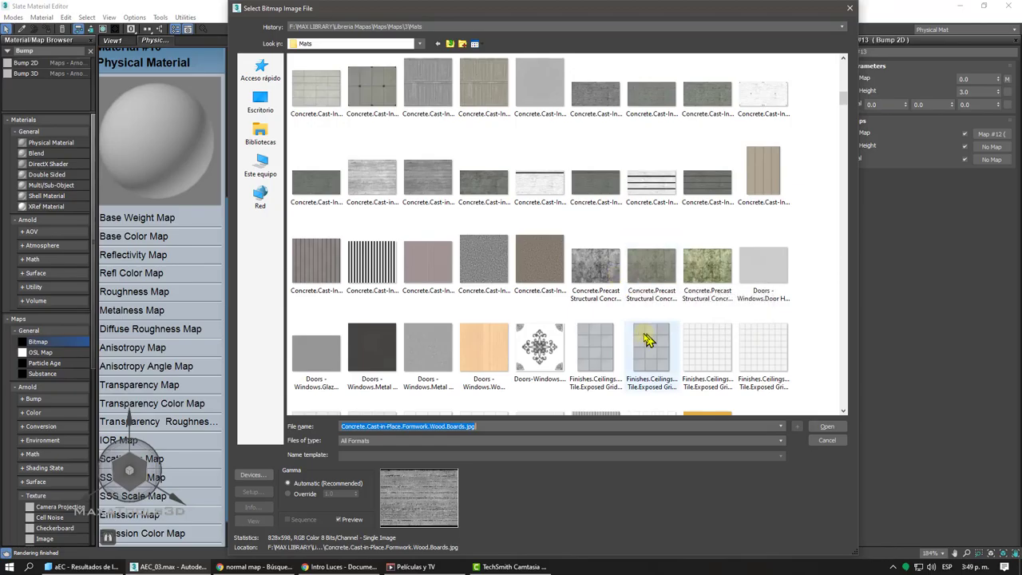
scroll(647, 283, "down", 2)
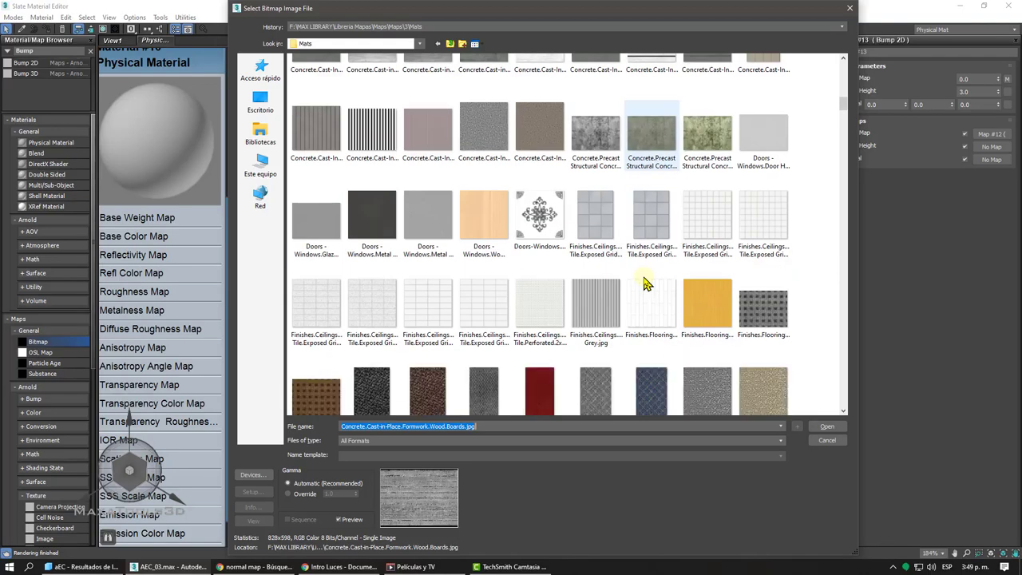
left_click(707, 132)
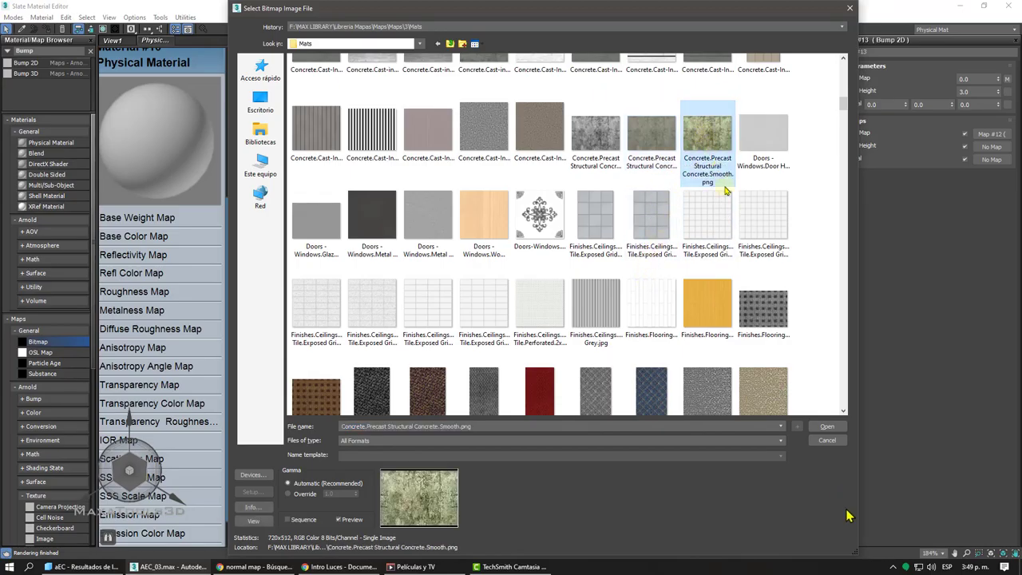
left_click(824, 427)
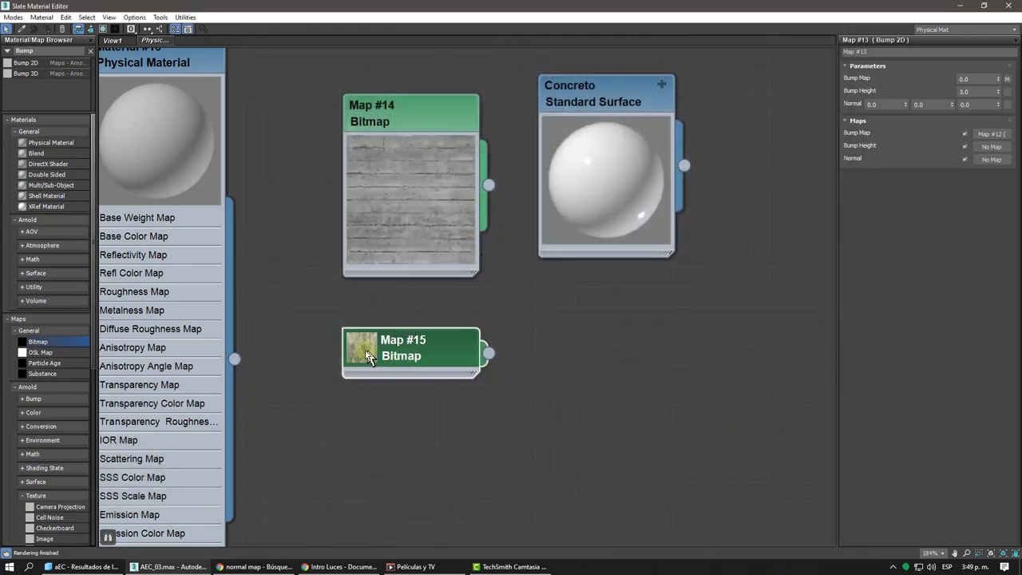
- Enlarge the smooth concrete Bitmap's thumbnail and move the Concreto node farther away from the two bitmaps
double_click(370, 356)
left_click_drag(388, 348, 388, 329)
middle_click_drag(453, 295, 439, 246)
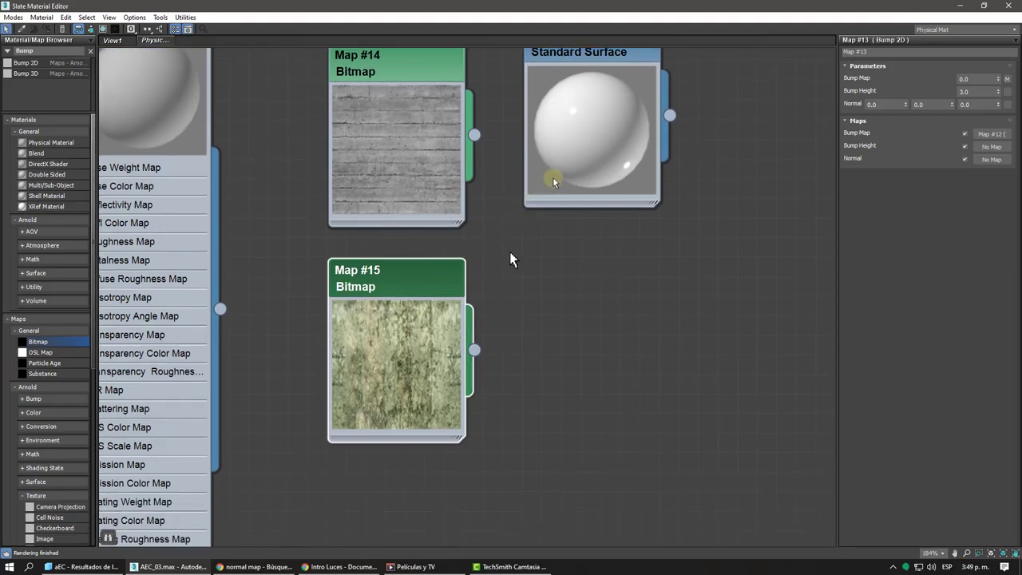
left_click_drag(563, 185, 667, 247)
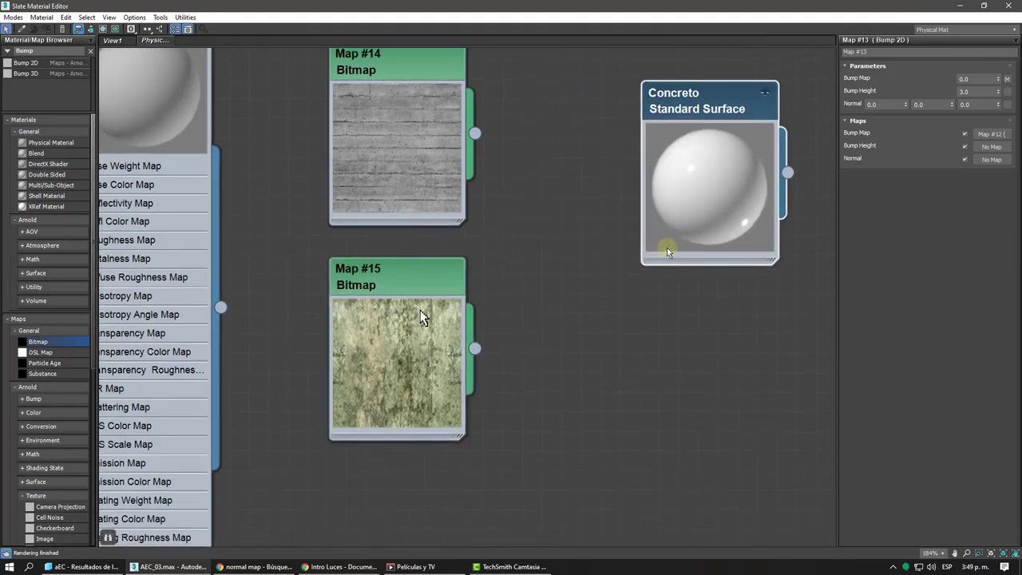
- Connect the smooth concrete Bitmap to Concreto's base_color input and move the Bitmap next to the material
middle_click_drag(545, 361, 536, 361)
middle_click_drag(506, 301, 500, 295)
scroll(503, 297, "down", 1)
left_click_drag(465, 333, 665, 171)
left_click(697, 107)
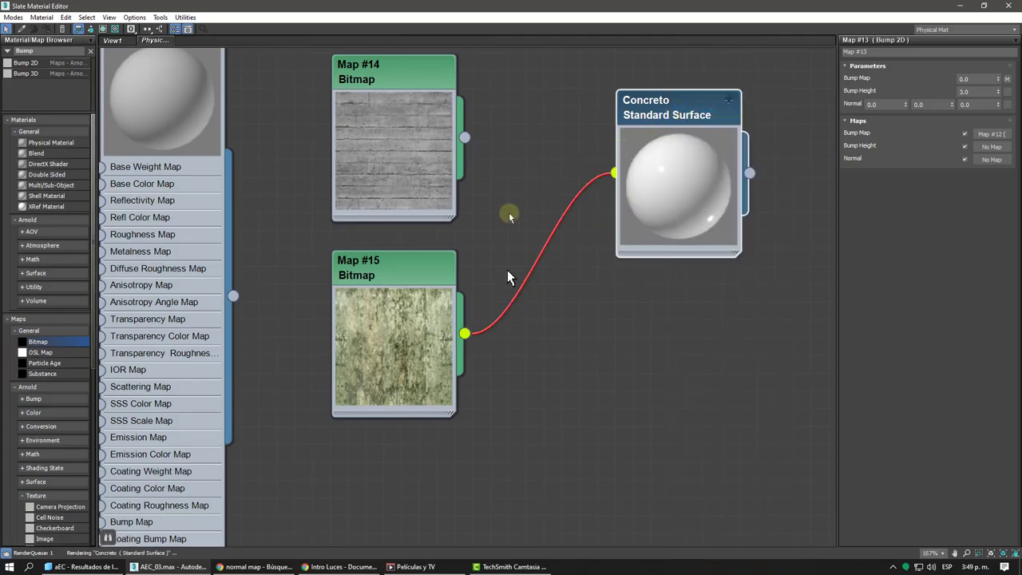
left_click_drag(377, 290, 487, 148)
middle_click_drag(486, 148, 438, 157)
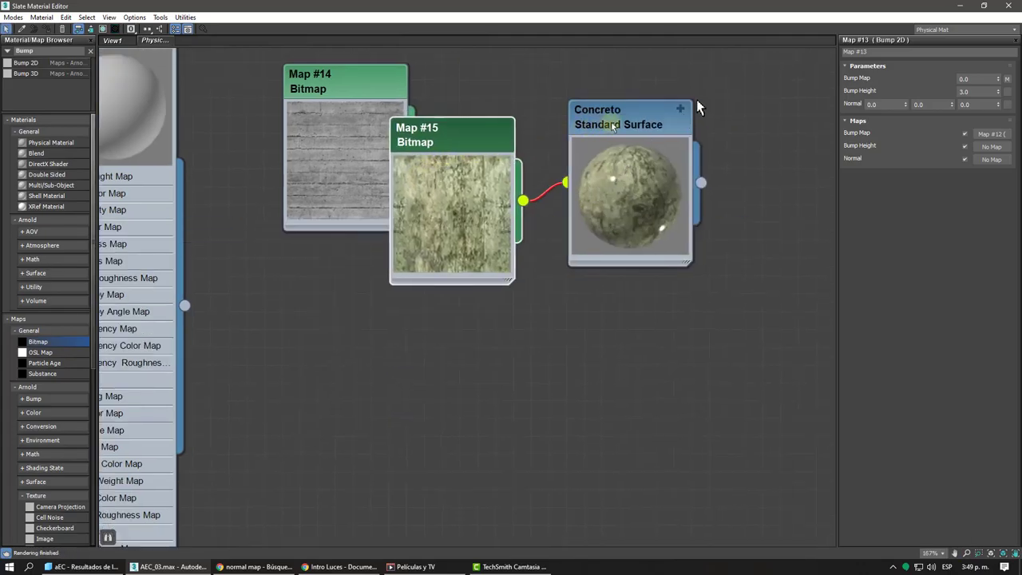
- Test Concreto's specular roughness at 0.8, and set it to 0.7
left_click(611, 121)
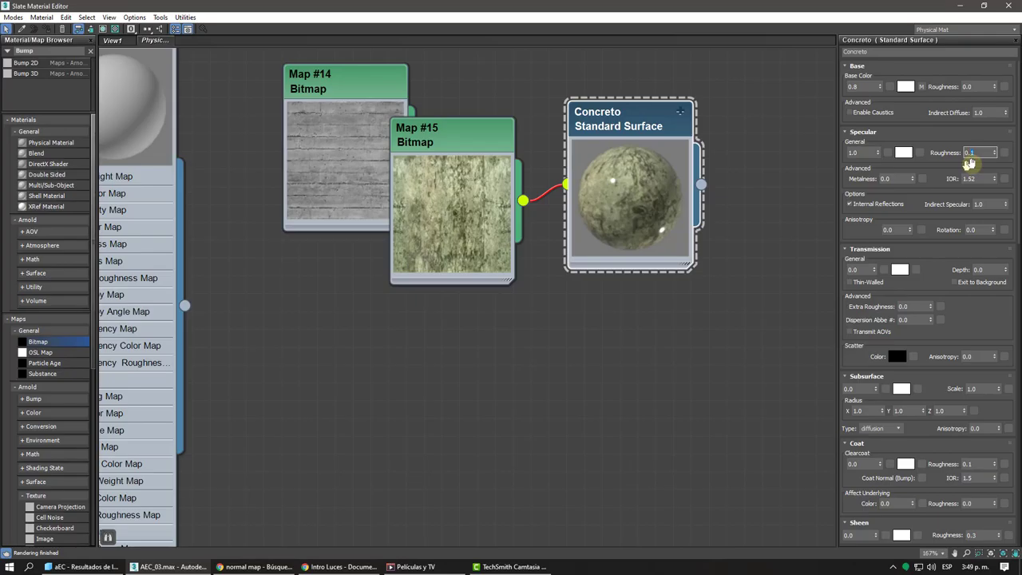
type("0.8")
key("Return")
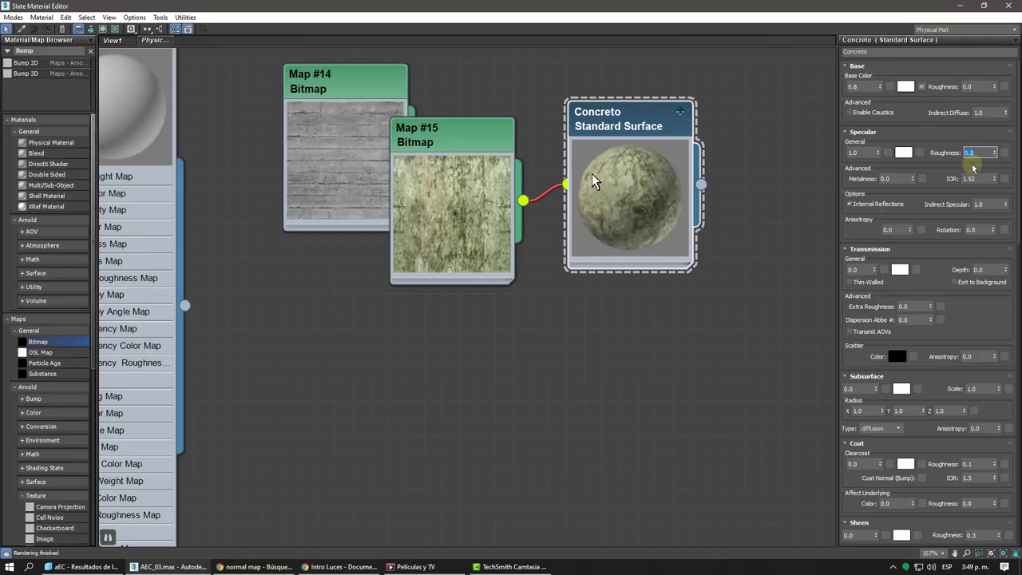
middle_click_drag(656, 180, 559, 220)
scroll(668, 183, "up", 1)
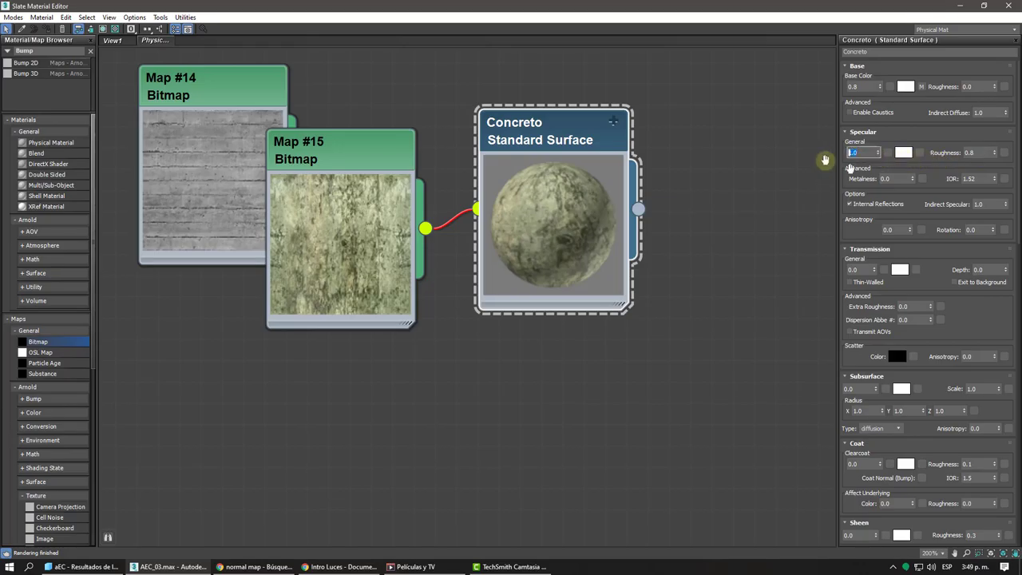
double_click(976, 153)
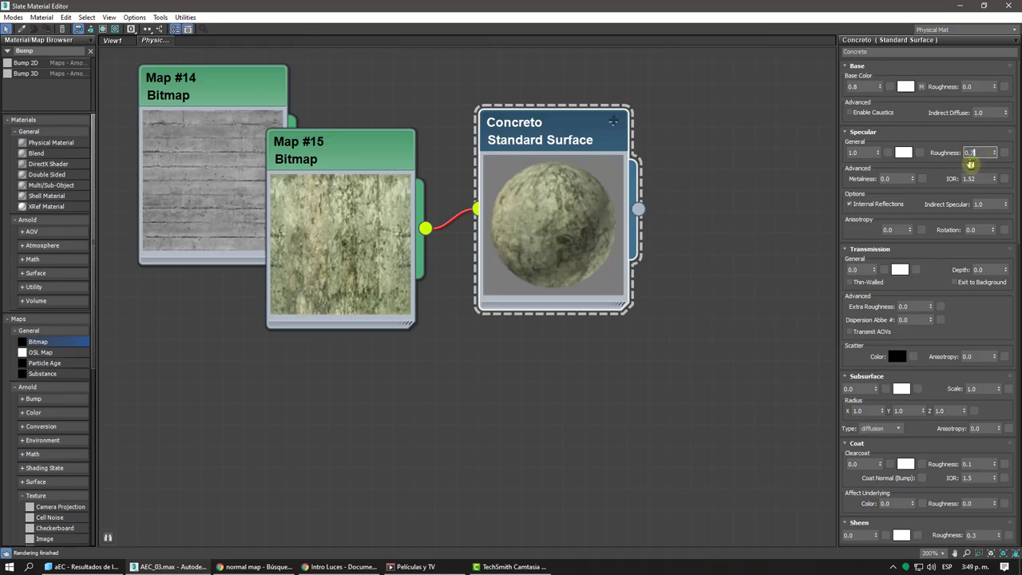
key("Return")
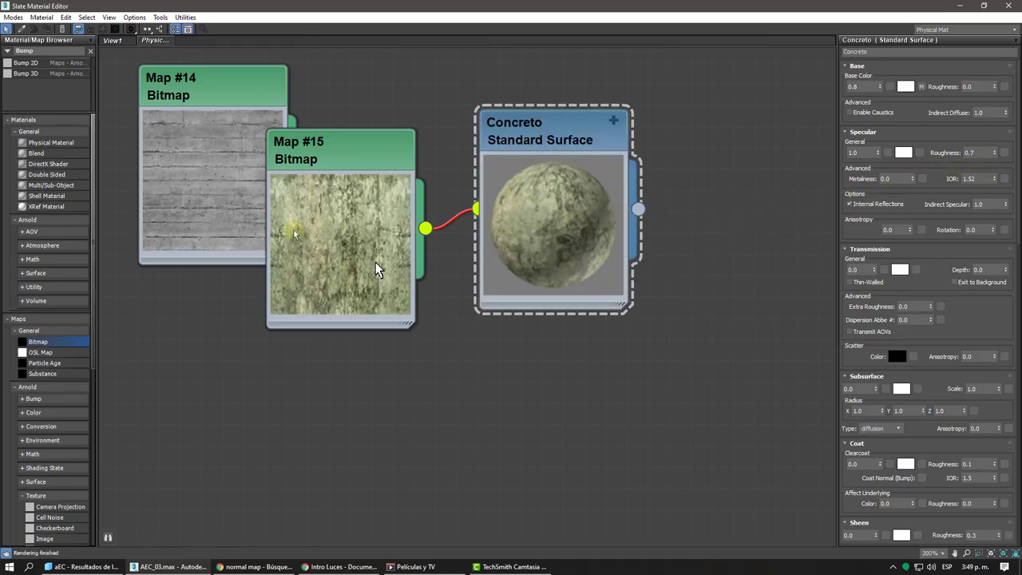
- Raise the smooth concrete Bitmap and add another Bitmap beneath it, loading Concrete.Precast Structural Concrete.Smooth.bump.png
left_click_drag(278, 169, 278, 125)
scroll(567, 163, "down", 1)
middle_click_drag(571, 165, 546, 172)
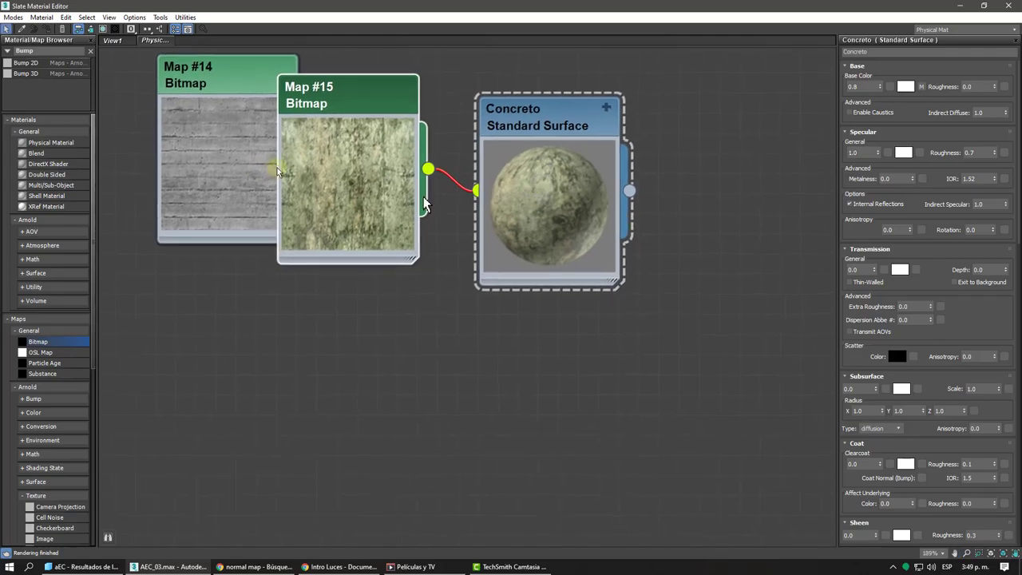
left_click_drag(45, 341, 350, 292)
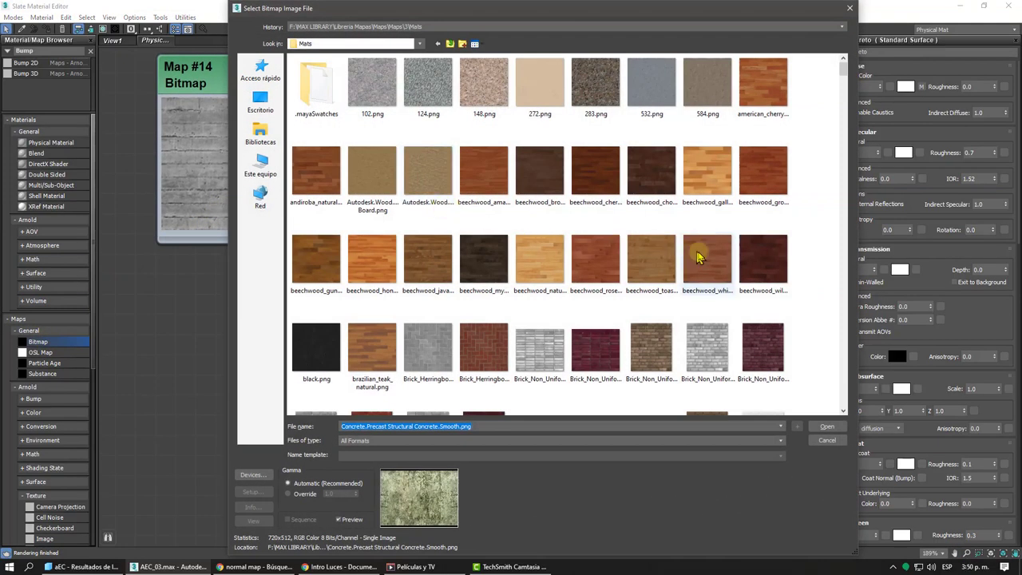
scroll(700, 256, "down", 5)
scroll(701, 256, "down", 10)
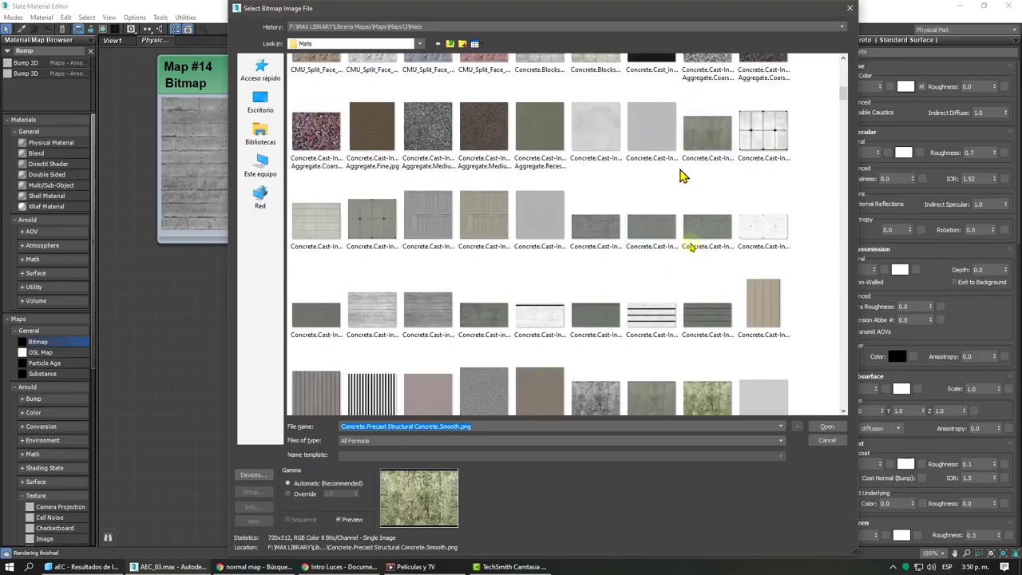
left_click(597, 147)
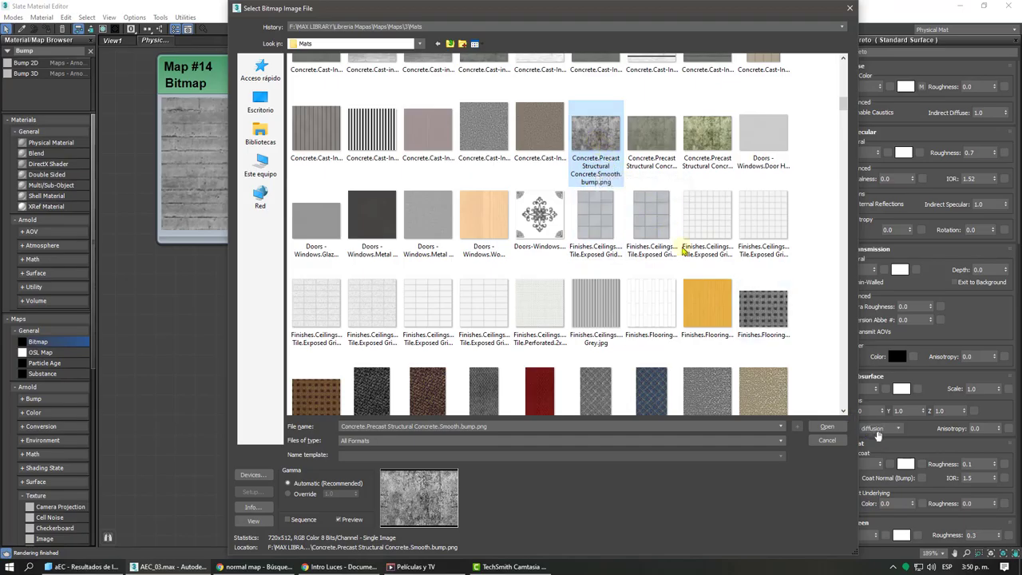
left_click(825, 426)
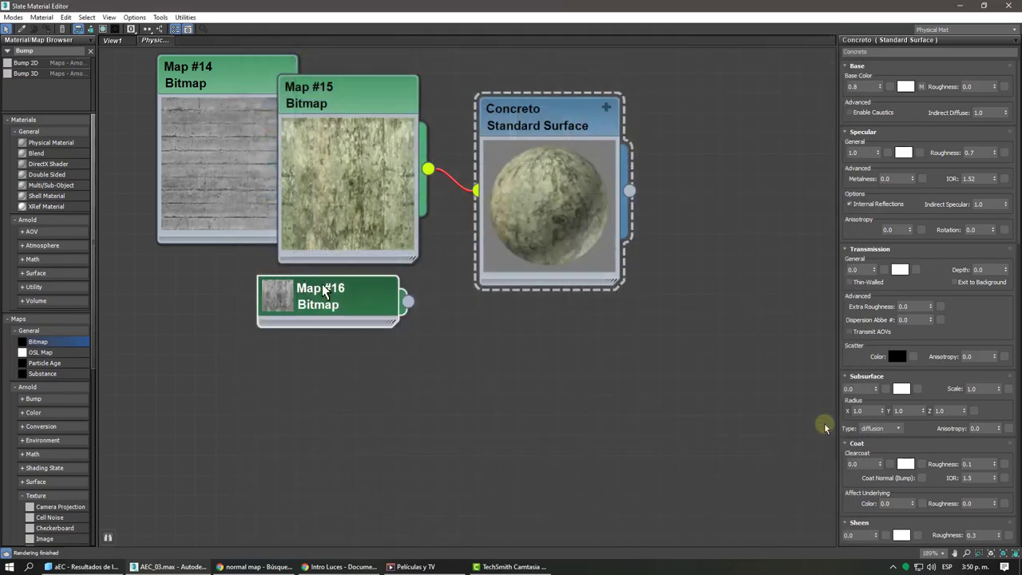
- Examine how Madera's bump Bitmap is routed through a Bump 2D map and compare it with the Concreto network
middle_click_drag(148, 337, 536, 247)
middle_click_drag(399, 276, 481, 269)
scroll(463, 268, "down", 3)
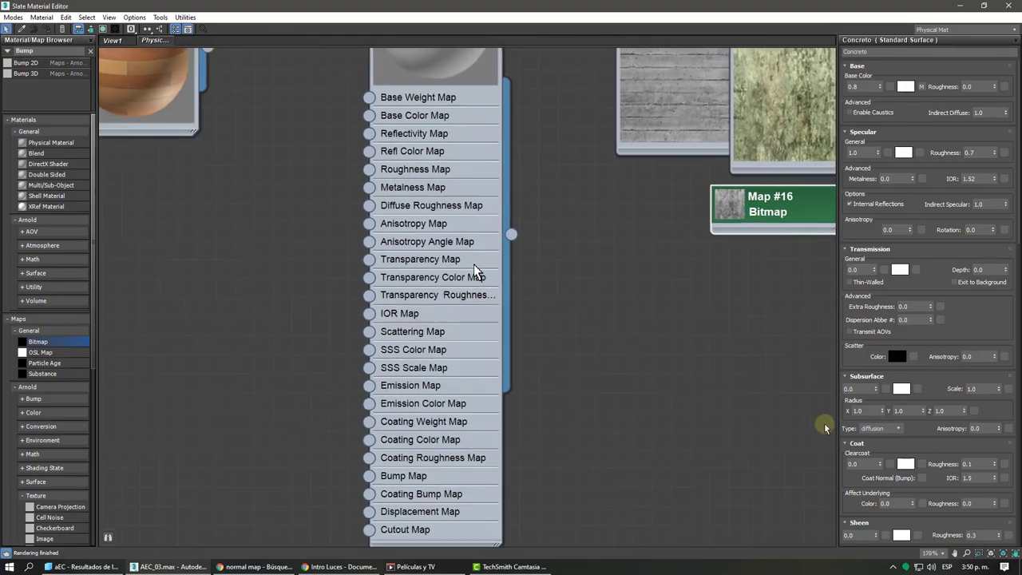
scroll(455, 264, "down", 2)
middle_click_drag(349, 294, 452, 304)
scroll(265, 215, "up", 1)
middle_click_drag(265, 214, 613, 253)
scroll(487, 233, "up", 1)
middle_click_drag(680, 216, 313, 216)
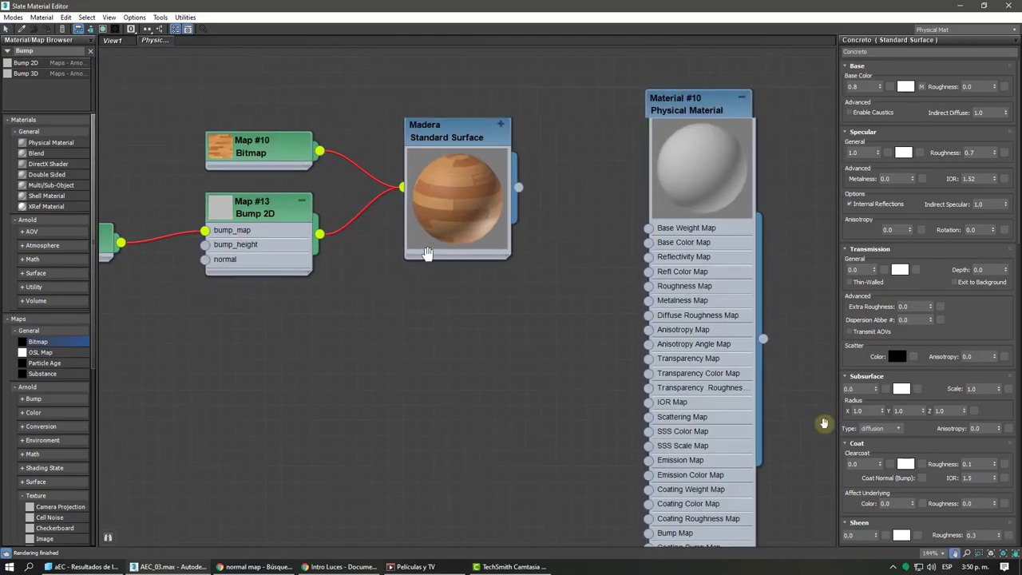
middle_click_drag(427, 256, 216, 244)
middle_click_drag(591, 232, 461, 212)
middle_click_drag(637, 212, 520, 212)
middle_click_drag(570, 222, 523, 212)
middle_click_drag(605, 222, 535, 203)
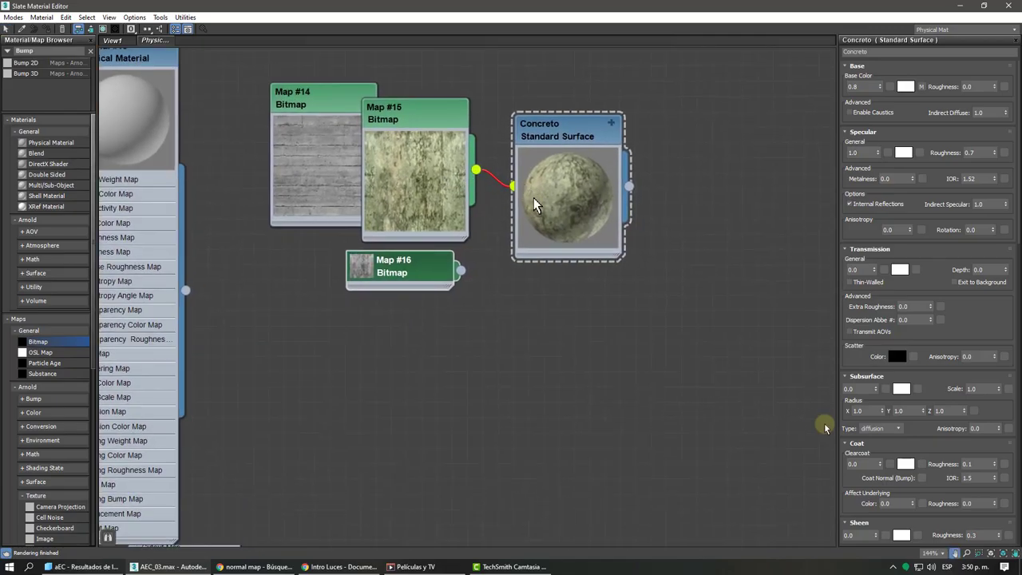
- Move the unused plank concrete Bitmap aside, add a Bump 2D map beneath the bump Bitmap, and connect it to Concreto's normal input
left_click_drag(461, 270, 550, 230)
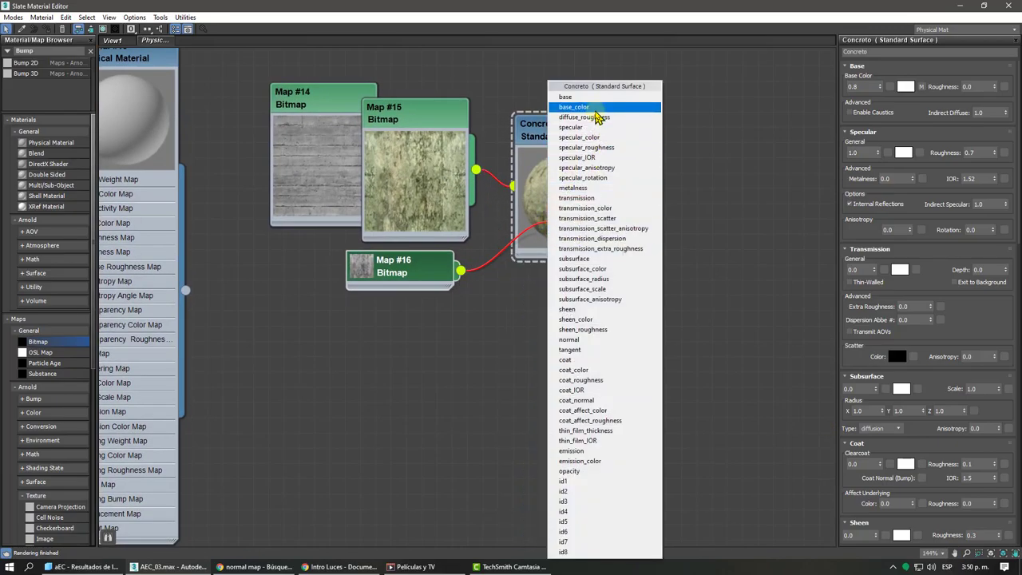
left_click(411, 359)
left_click_drag(275, 159, 228, 142)
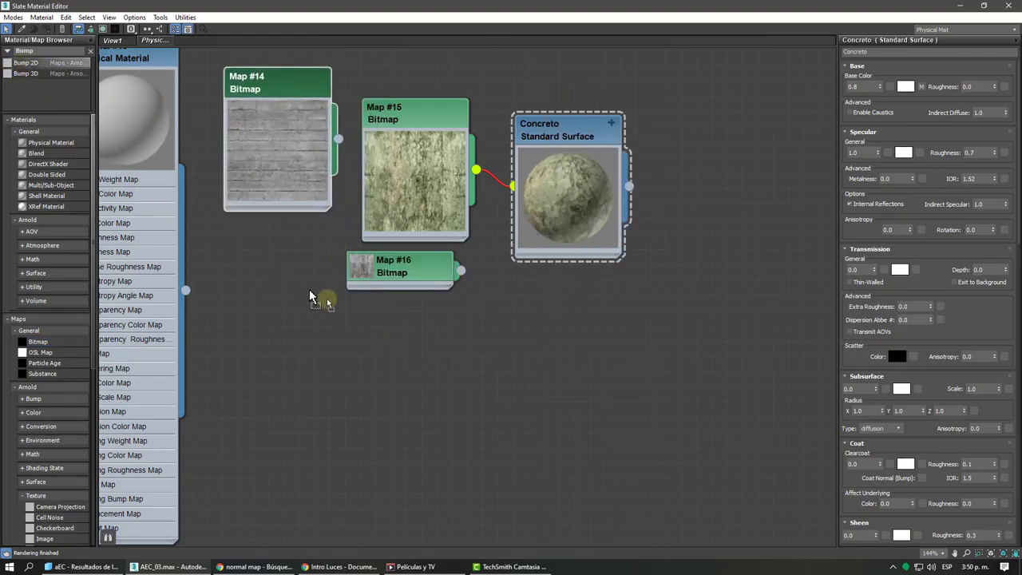
left_click_drag(310, 293, 308, 300)
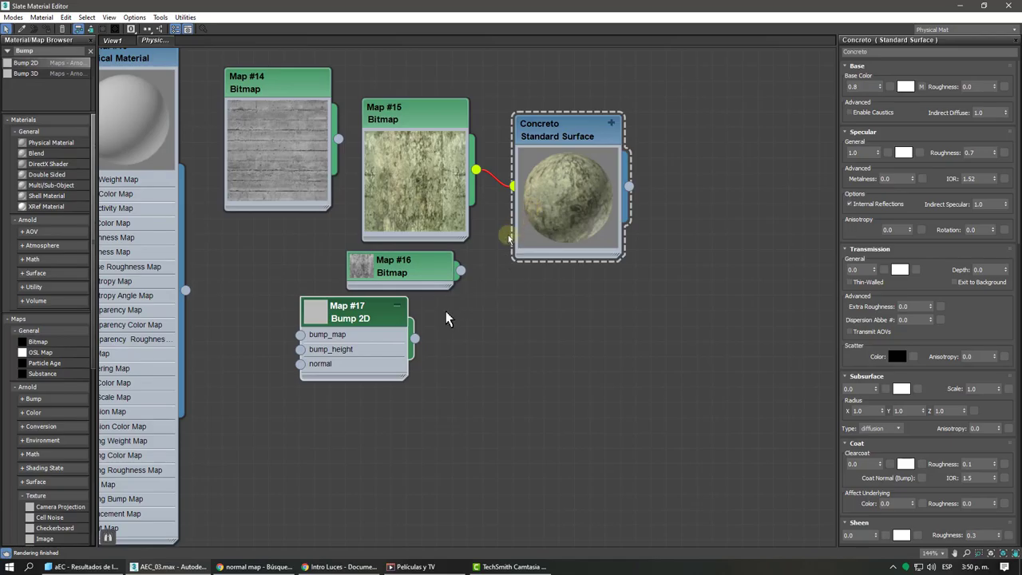
left_click_drag(416, 339, 530, 235)
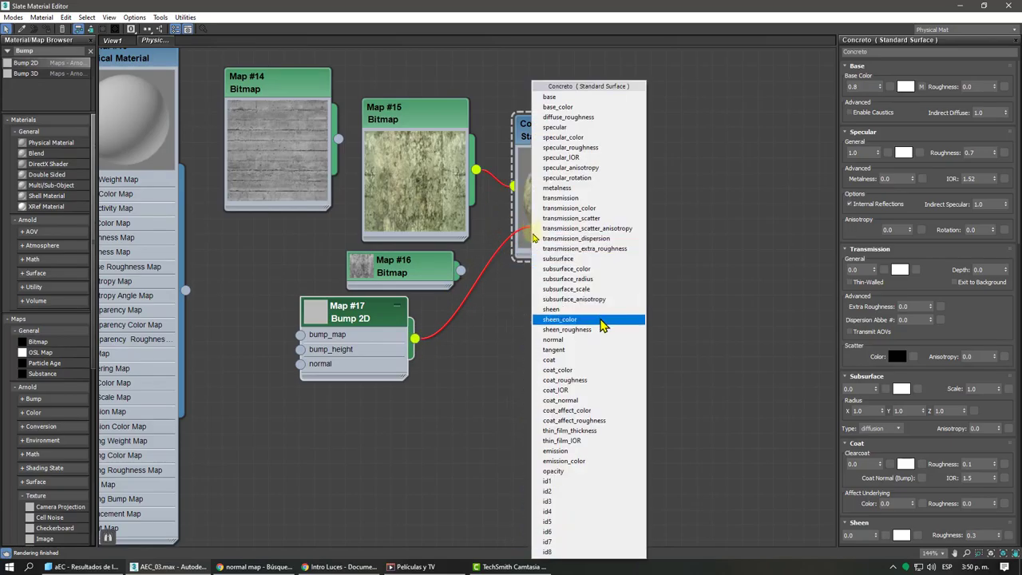
left_click(562, 344)
- Place the concrete bump Bitmap beside the Bump 2D node and connect it to the bump_map input
left_click_drag(364, 342, 485, 359)
left_click_drag(413, 276, 351, 351)
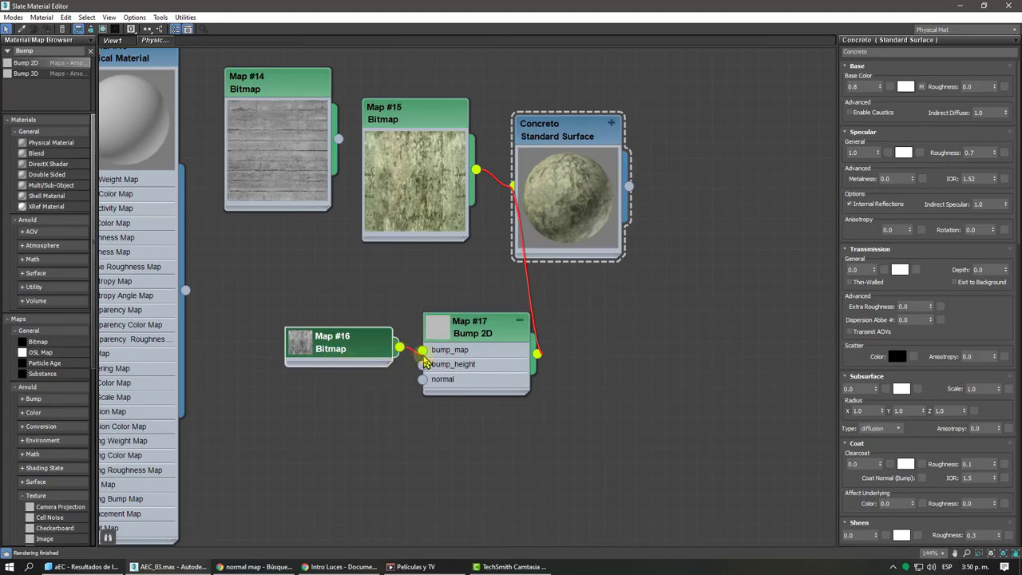
left_click_drag(426, 361, 422, 350)
left_click_drag(482, 328, 452, 328)
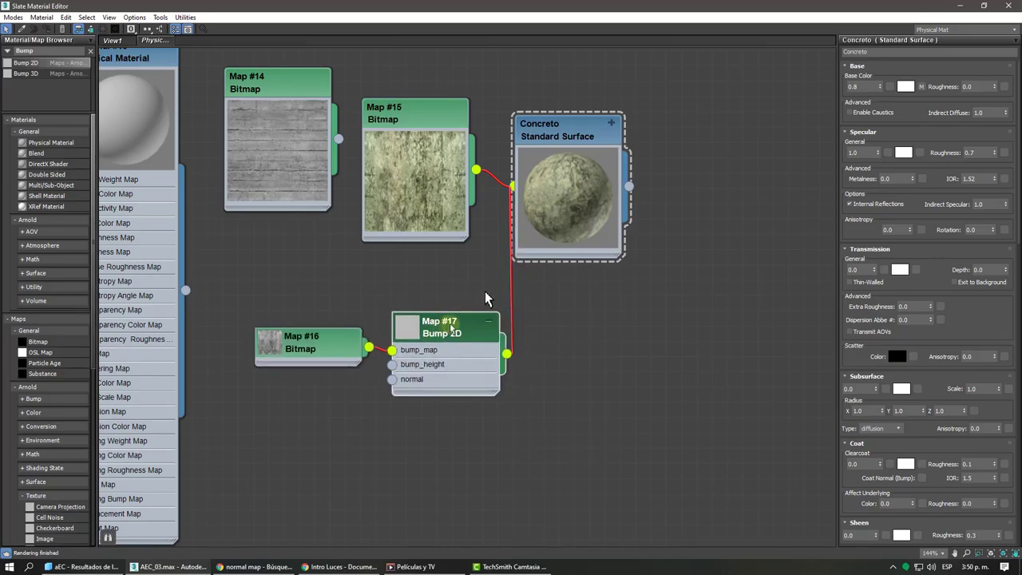
- Set the concrete Bump 2D's bump height to 3.0 and display Concreto in an enlarged preview window
left_click(471, 322)
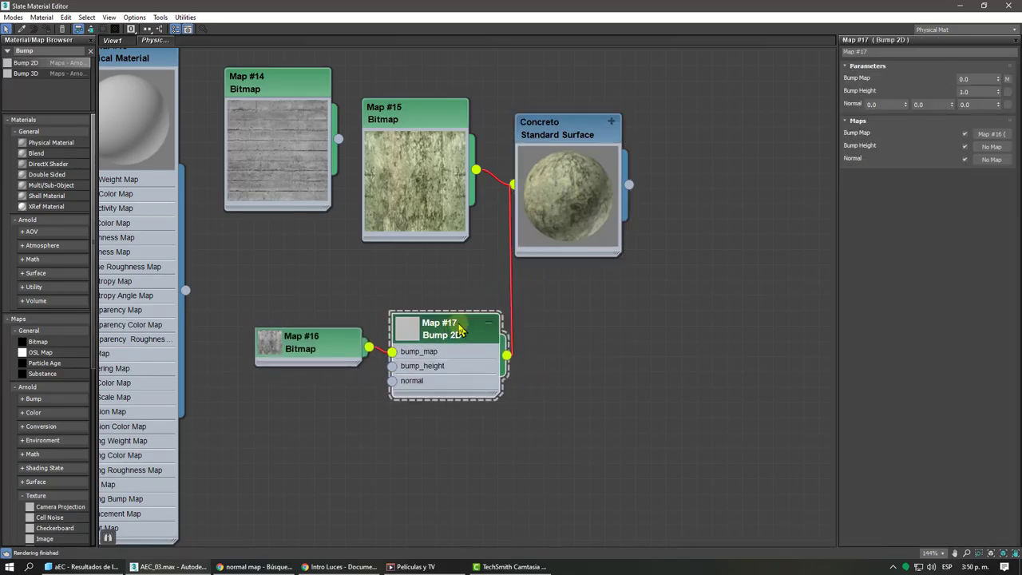
left_click(980, 93)
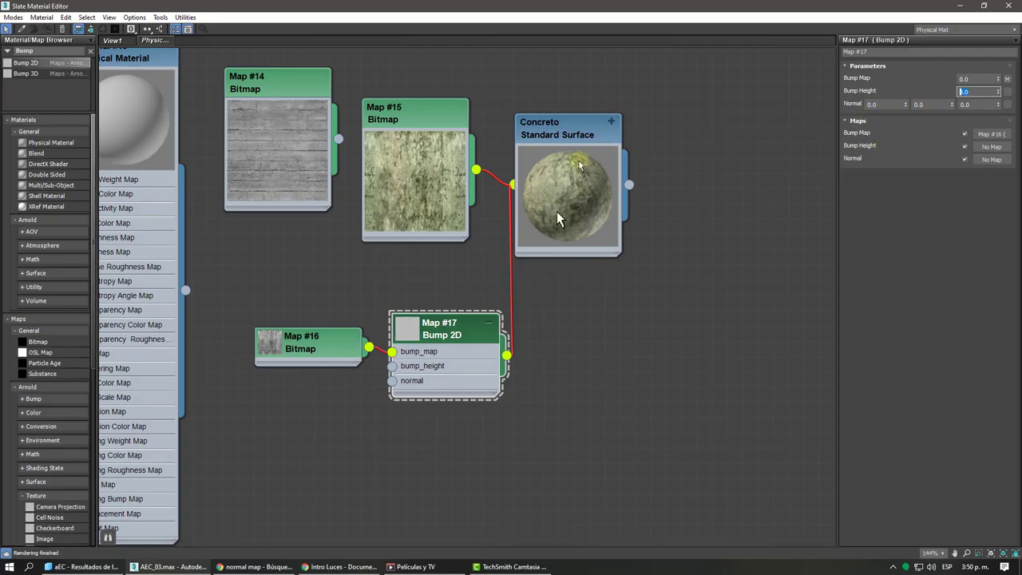
right_click(574, 163)
left_click(601, 213)
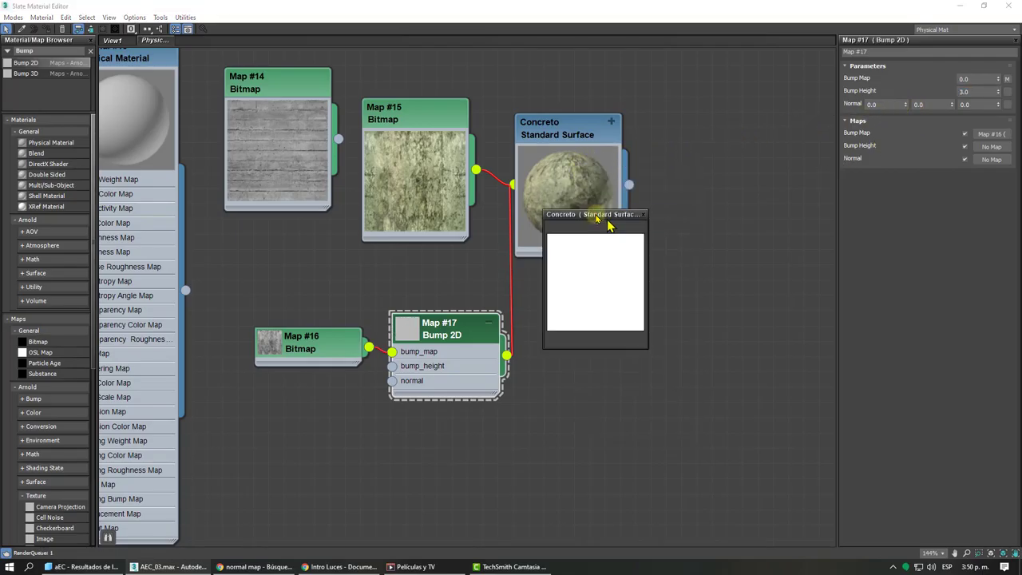
left_click_drag(553, 349, 524, 570)
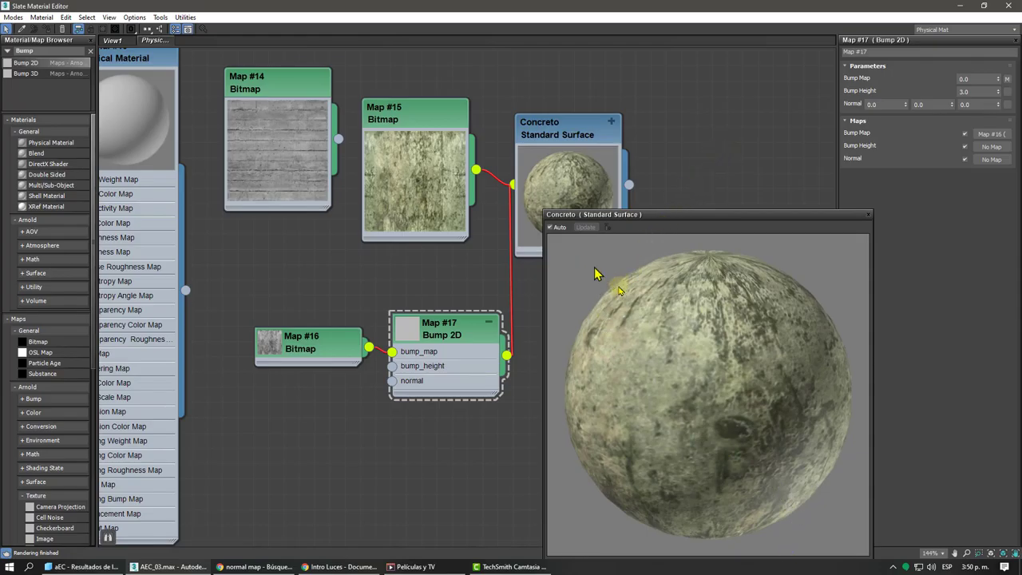
- Set Concreto's specular roughness to 0.9 and close its enlarged preview
left_click(560, 134)
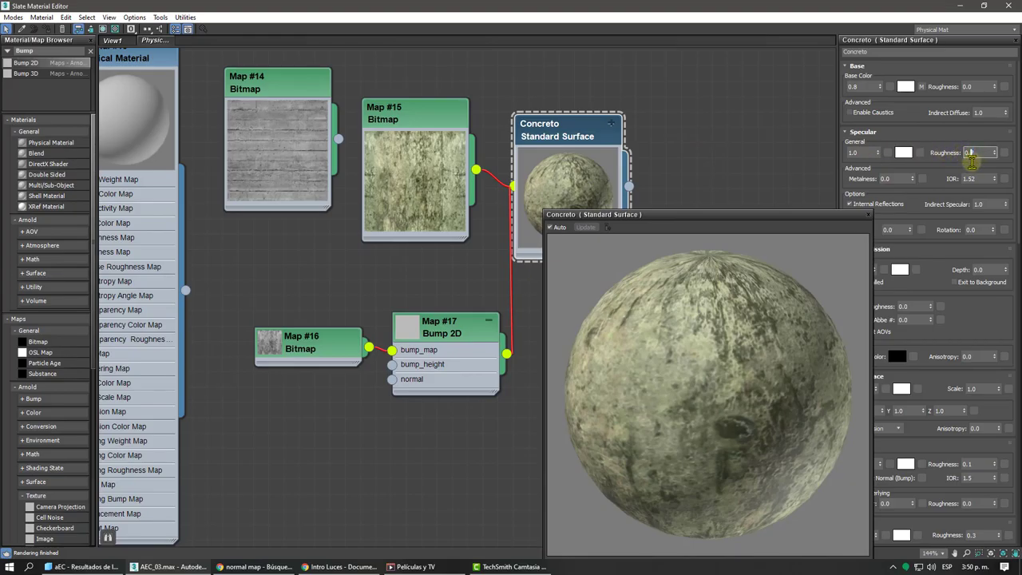
key("Return")
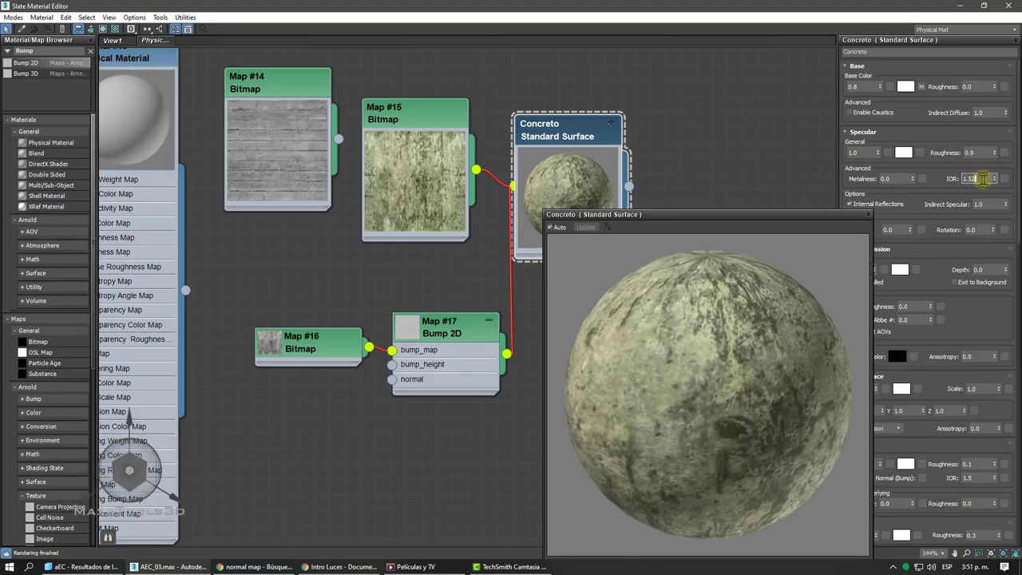
left_click(980, 178)
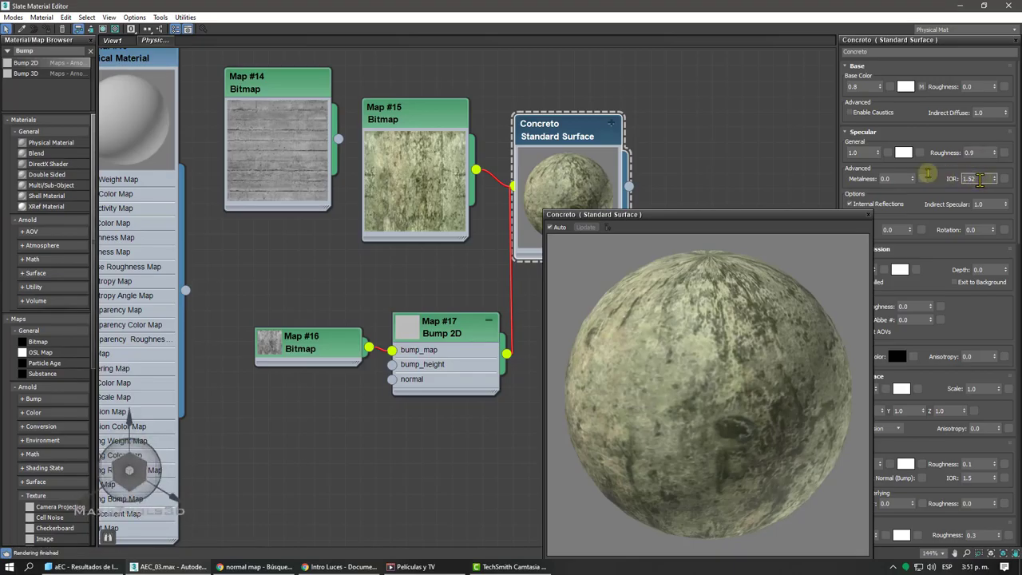
left_click(868, 214)
- Move the unused plank concrete Bitmap away, place the Concreto network below Madera, and bring the Physical Material into the free space beside them
scroll(591, 202, "down", 4)
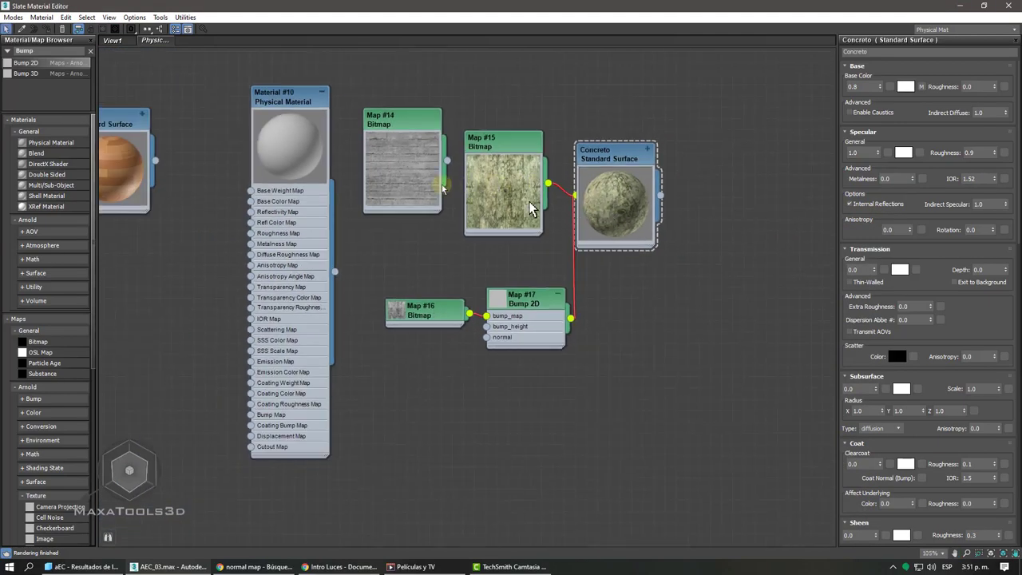
left_click_drag(416, 184, 647, 452)
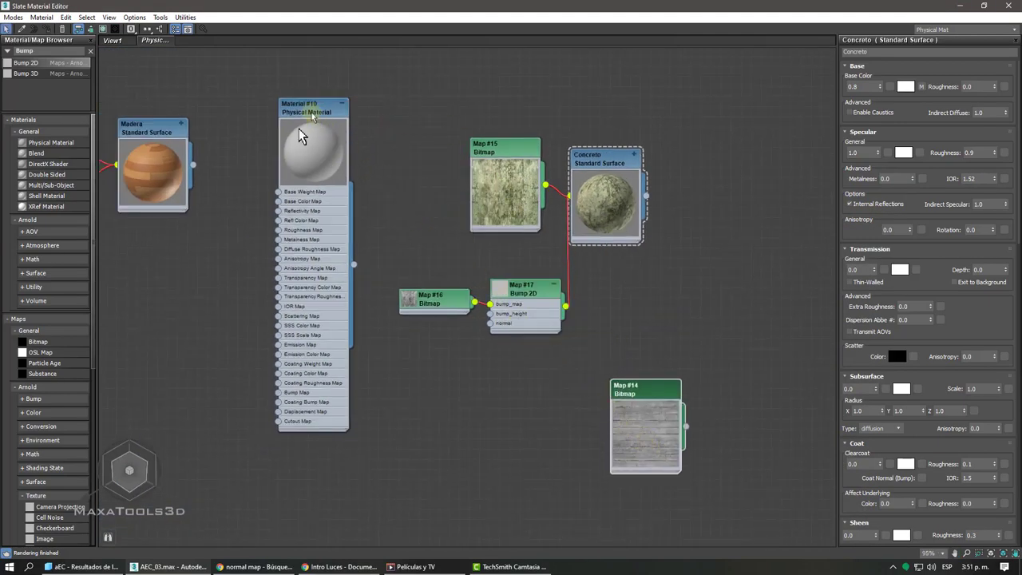
left_click_drag(305, 107, 819, 218)
left_click_drag(618, 175, 163, 292)
left_click(435, 224)
left_click_drag(787, 141, 423, 164)
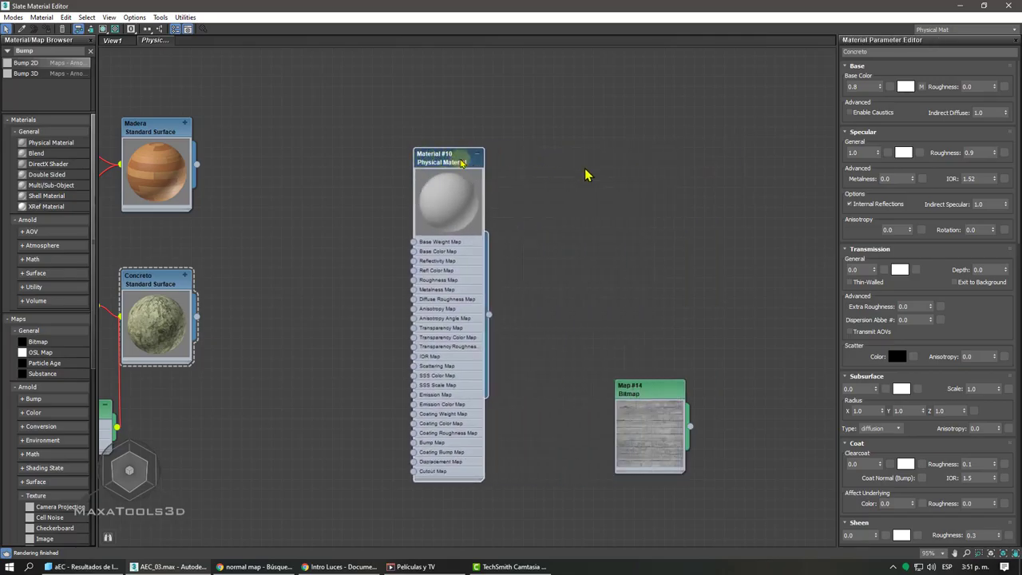
- Set the Physical Material's mode to Advanced and apply the Glossy Varnished Wood preset
double_click(495, 189)
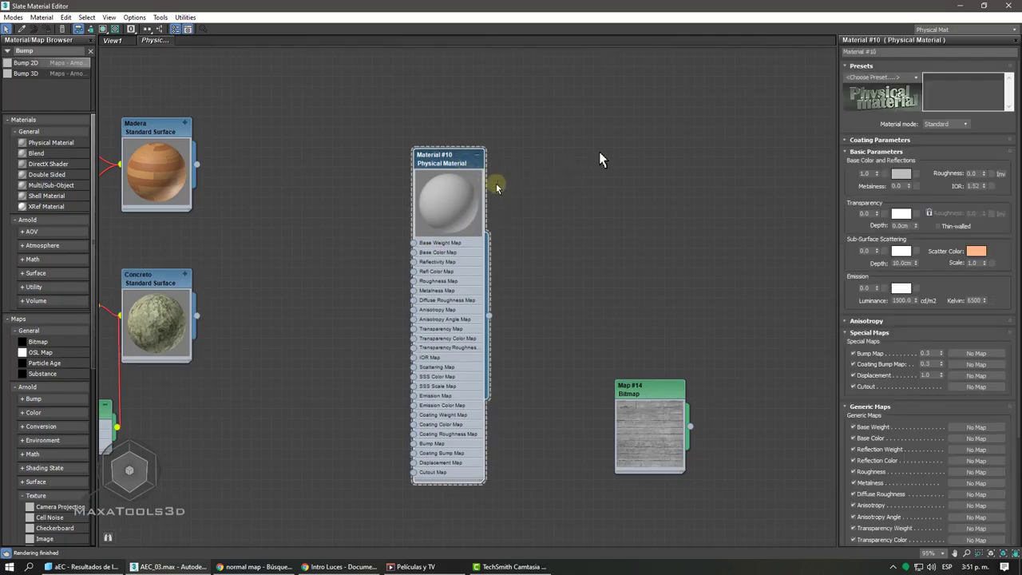
left_click(916, 78)
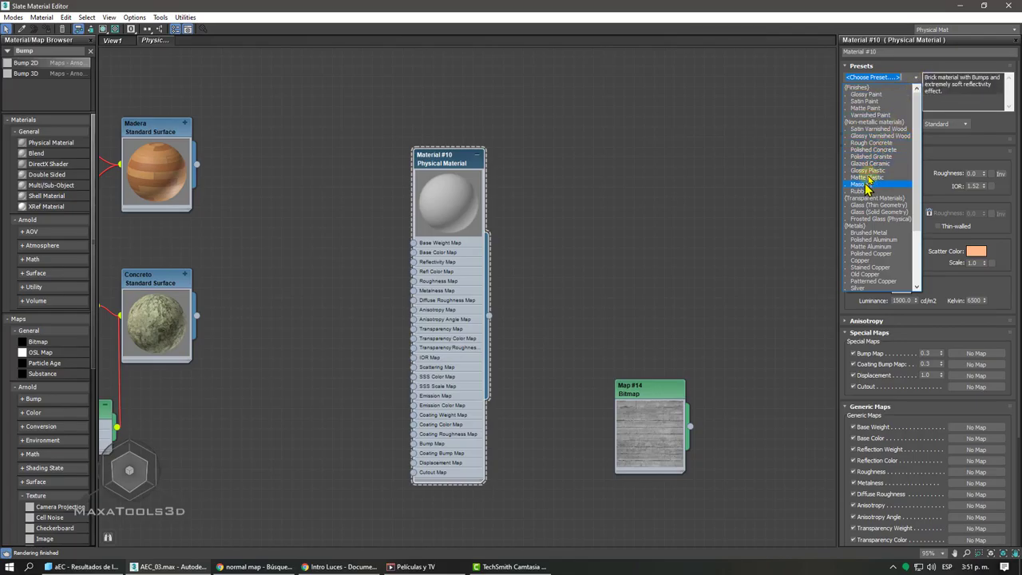
left_click(917, 78)
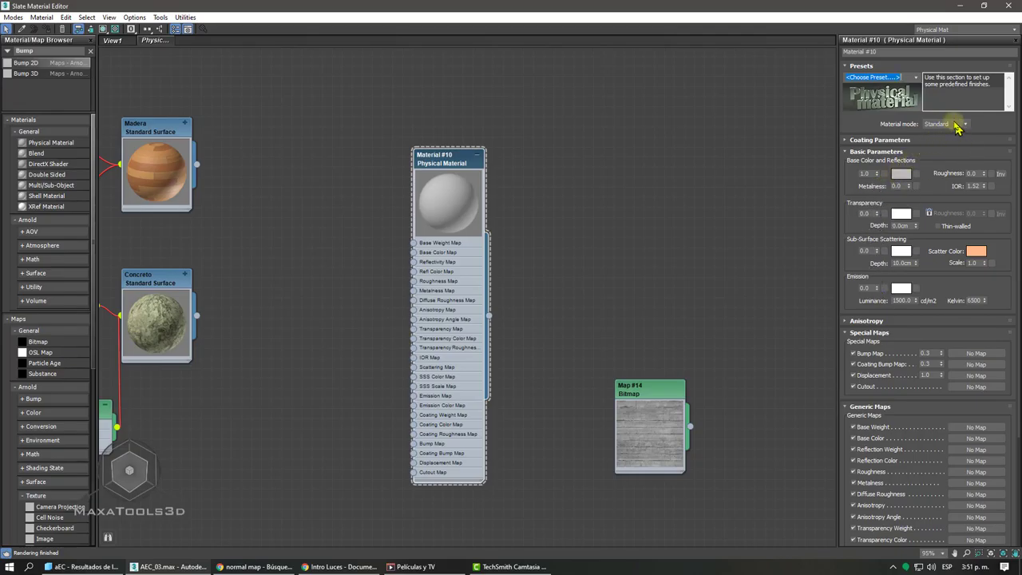
left_click(936, 141)
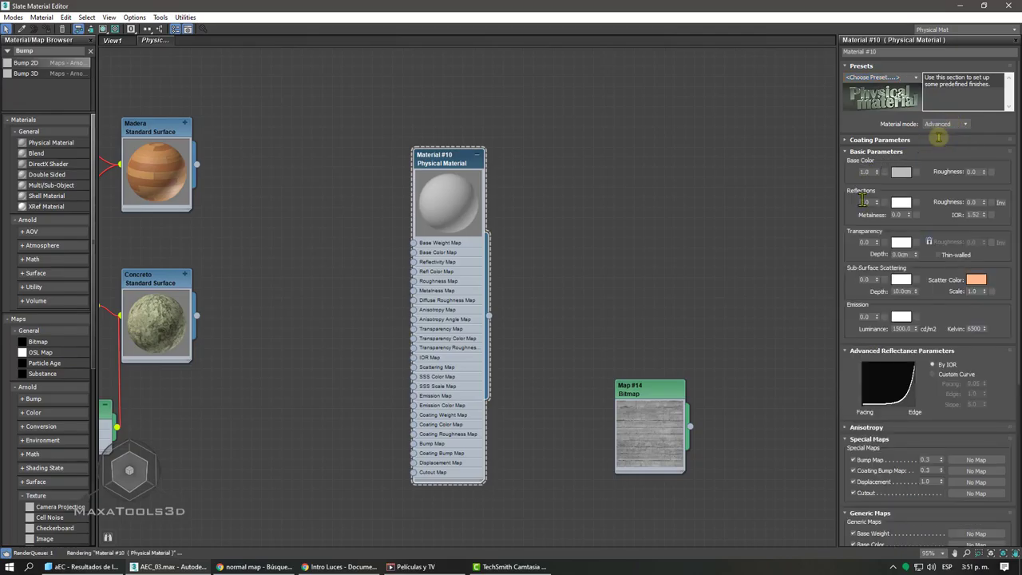
left_click(916, 77)
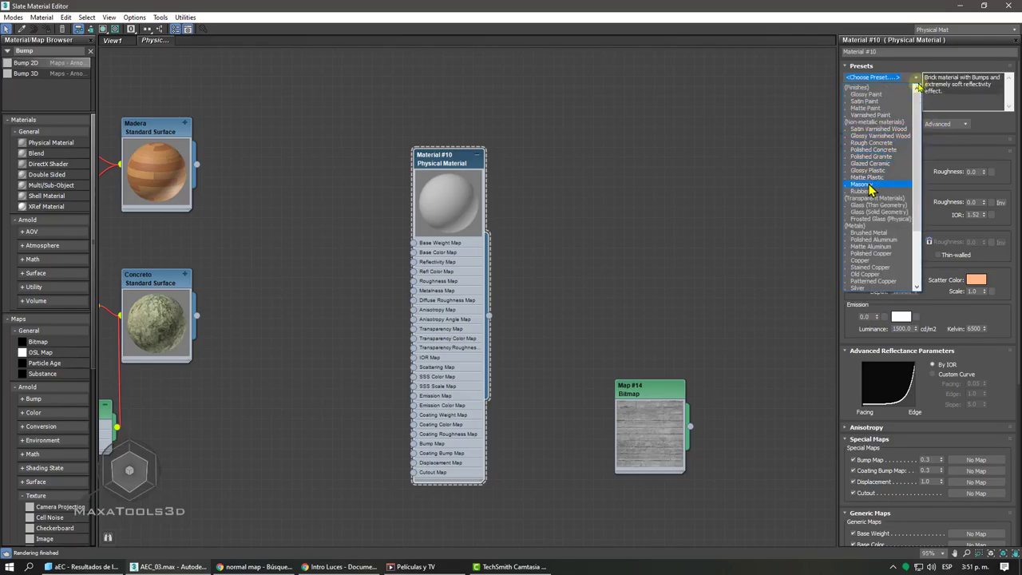
left_click(878, 135)
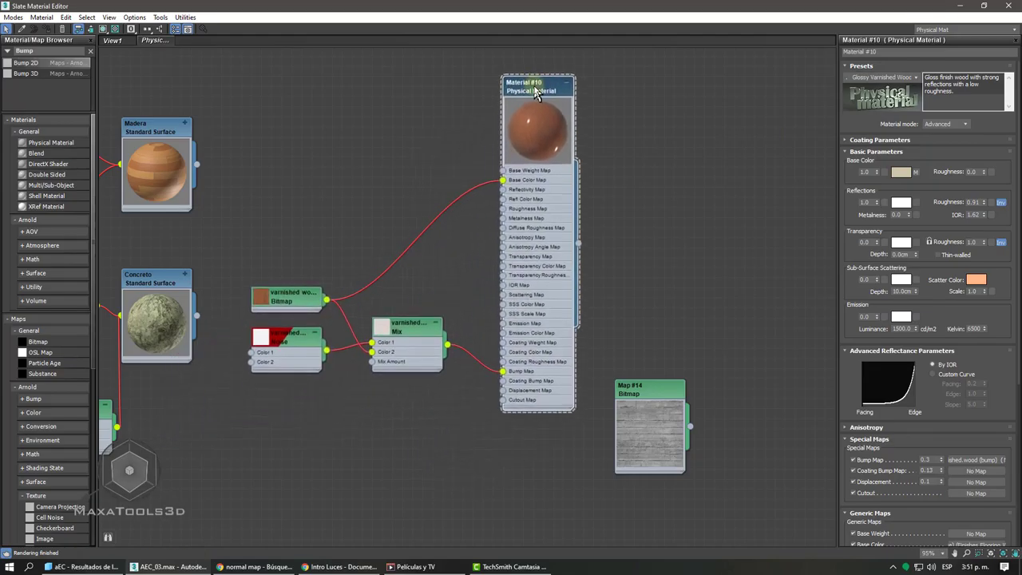
- Arrange the varnished wood Bitmap, Noise and Mix nodes beside the Physical Material, with the Bitmap above the other two
left_click_drag(302, 293, 353, 174)
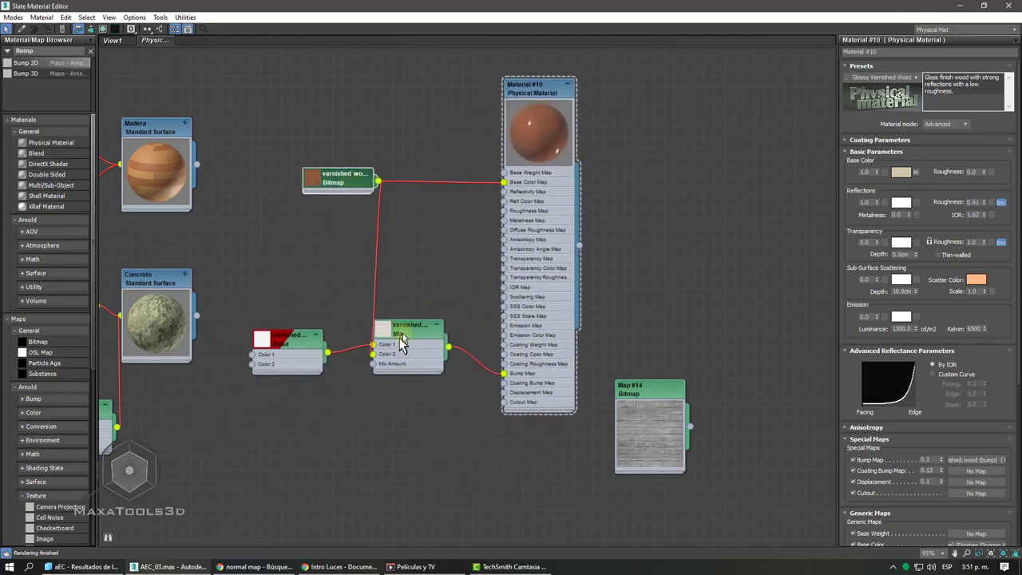
left_click_drag(401, 337, 430, 316)
left_click_drag(313, 339, 333, 339)
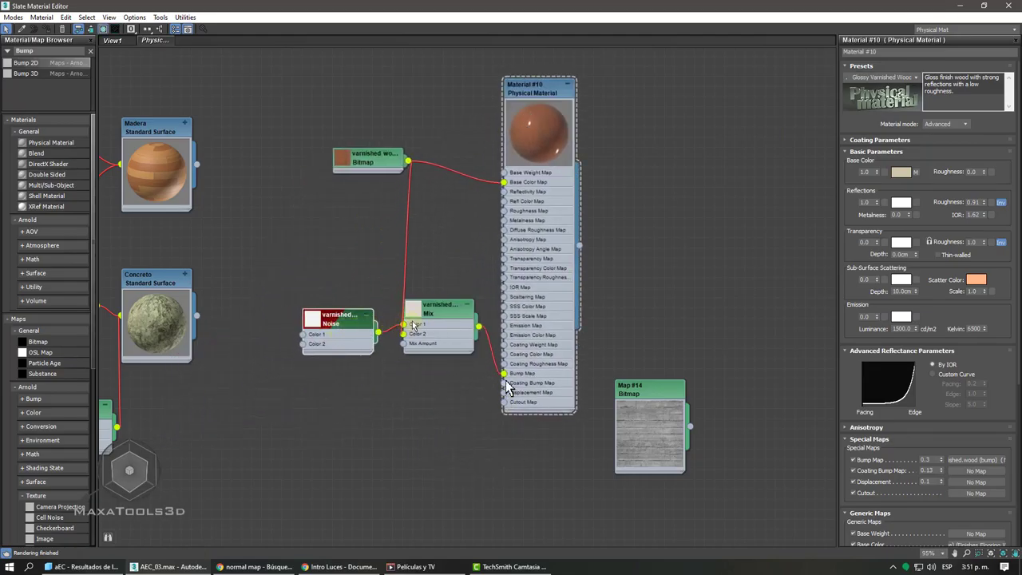
left_click_drag(454, 315, 452, 335)
left_click_drag(382, 186, 357, 193)
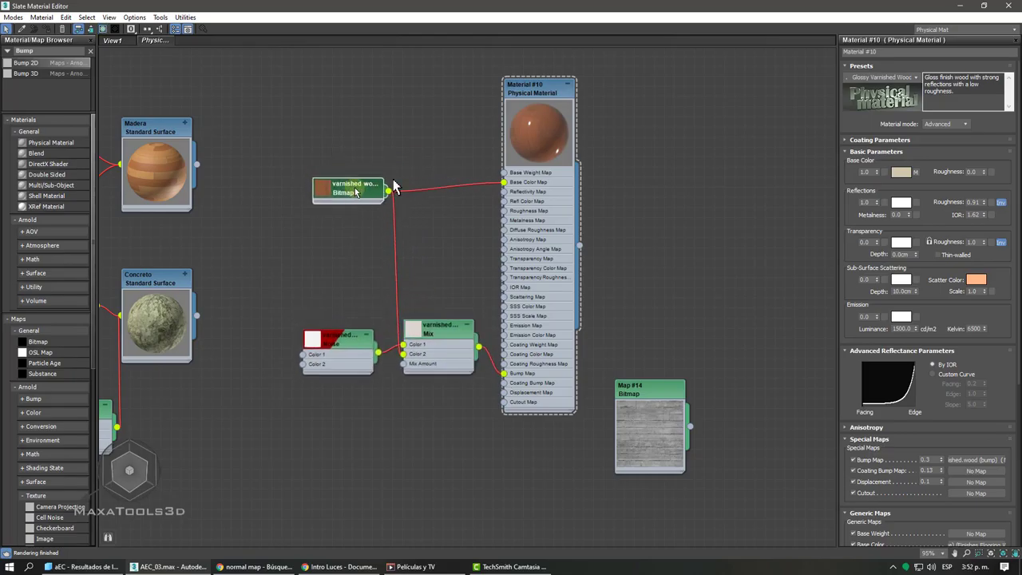
- Replace the varnished wood Bitmap's image with beechwood_gunstock.png from the Mats folder of the map library
scroll(405, 177, "up", 3)
middle_click_drag(405, 163, 395, 248)
scroll(395, 248, "up", 2)
middle_click_drag(293, 295, 423, 231)
scroll(380, 245, "up", 1)
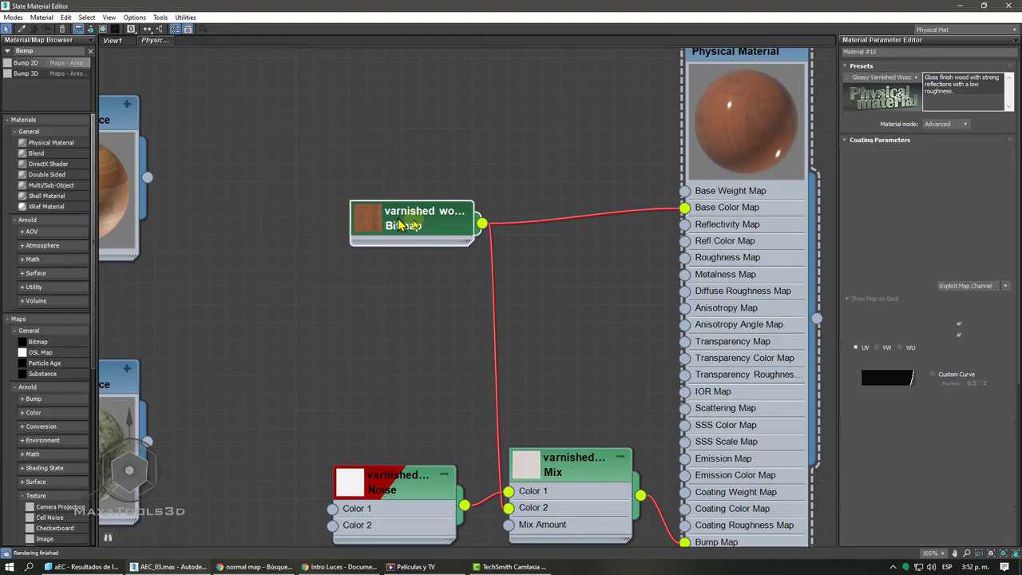
double_click(415, 227)
left_click(957, 201)
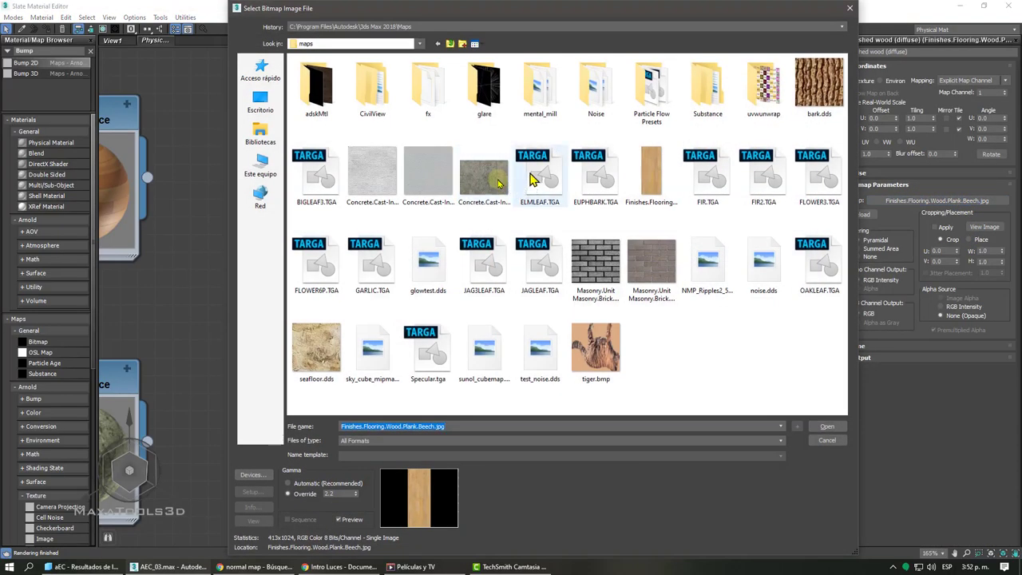
left_click(436, 27)
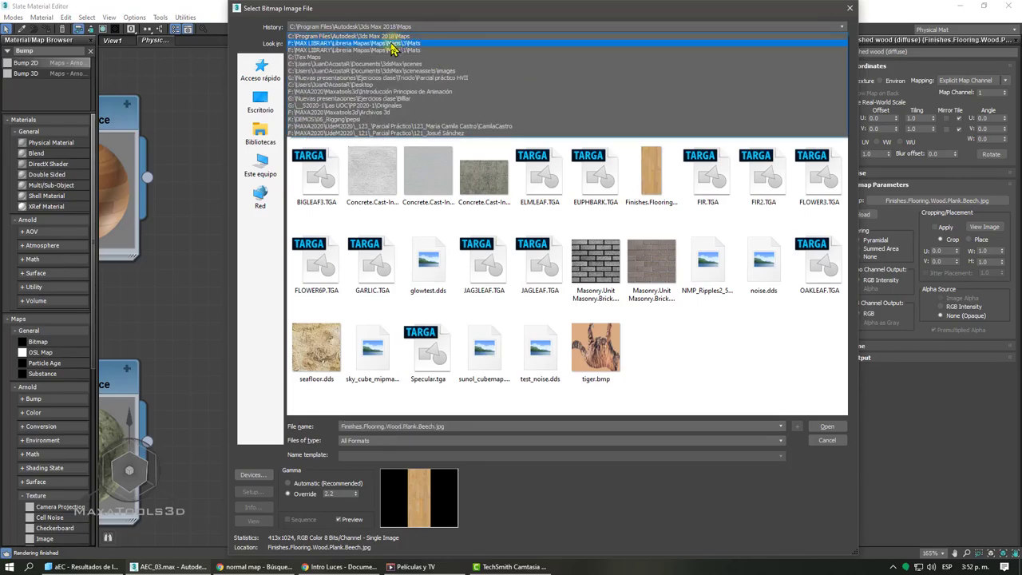
left_click(391, 44)
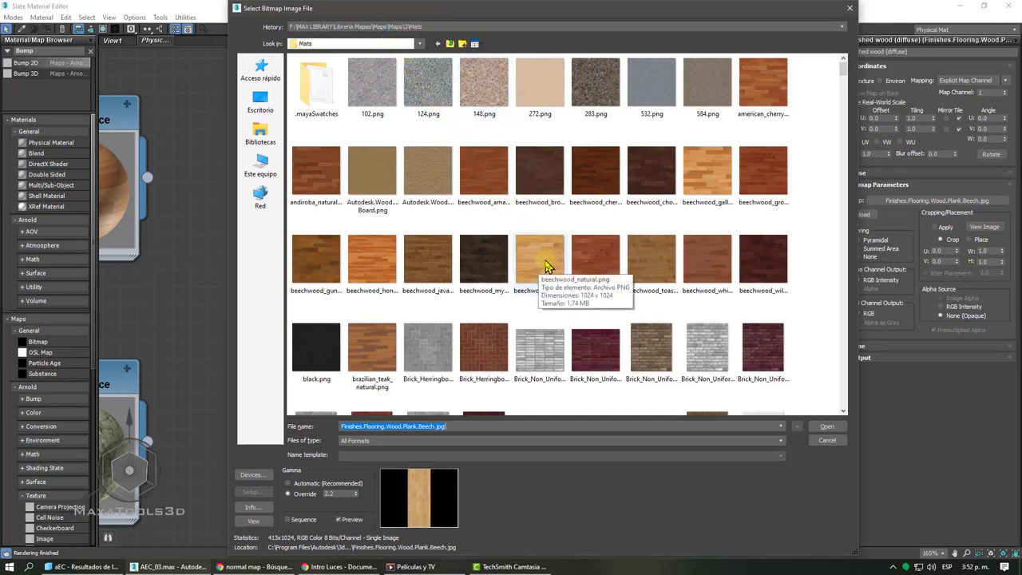
left_click(547, 267)
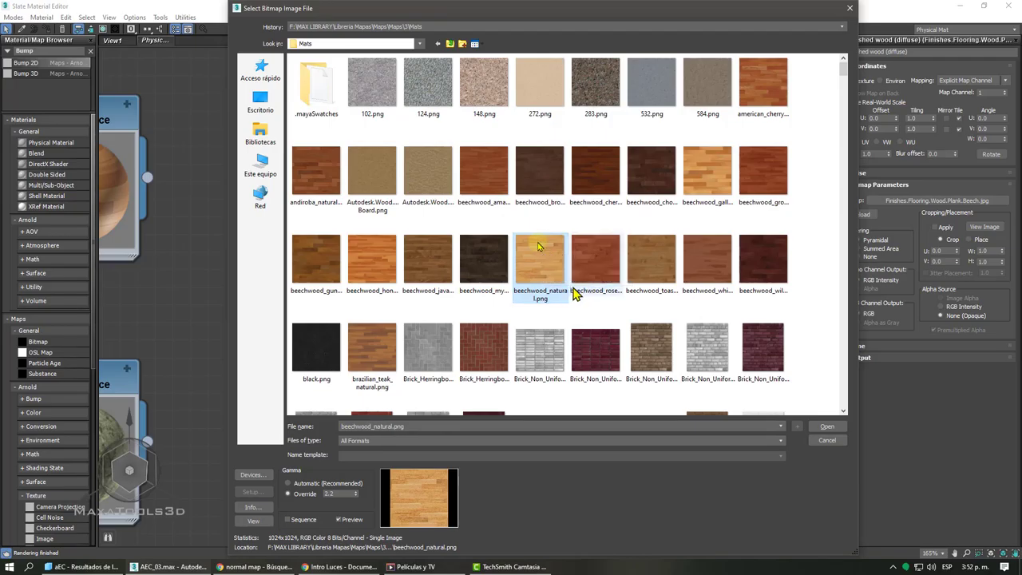
left_click(336, 256)
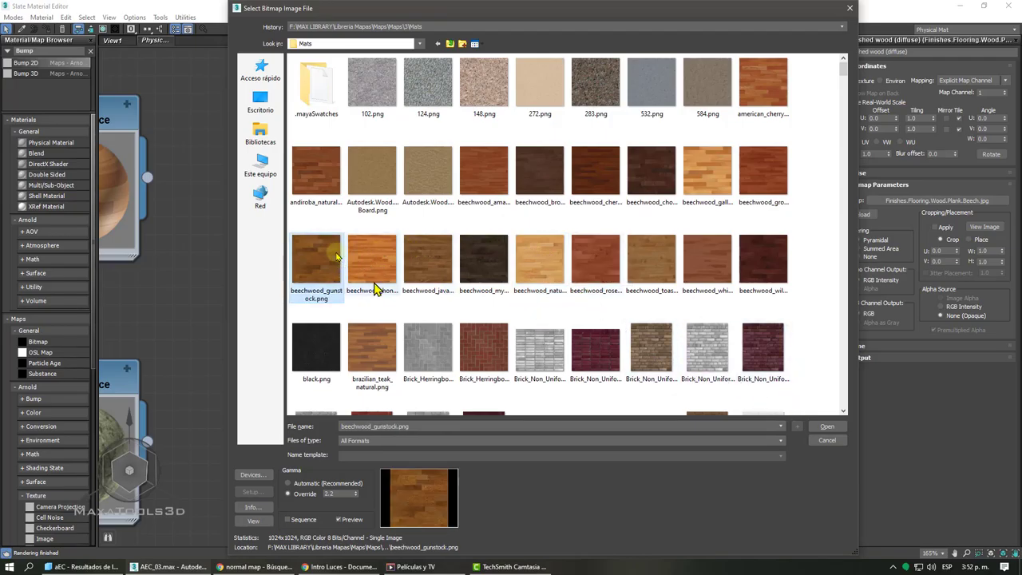
left_click(828, 426)
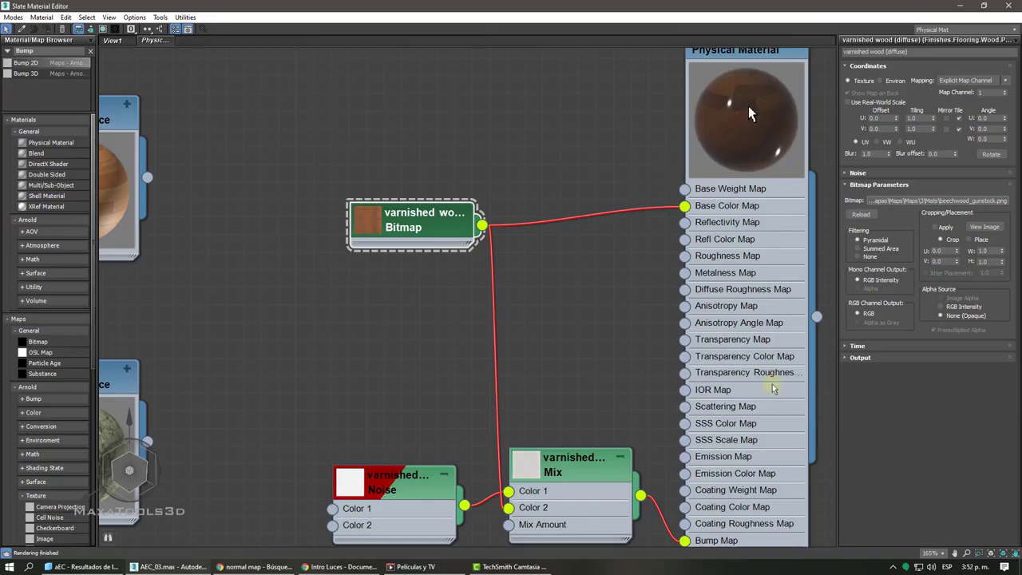
- Tidy the varnished wood network by repositioning its Mix and Noise nodes and the Physical Material node
middle_click_drag(589, 246, 580, 214)
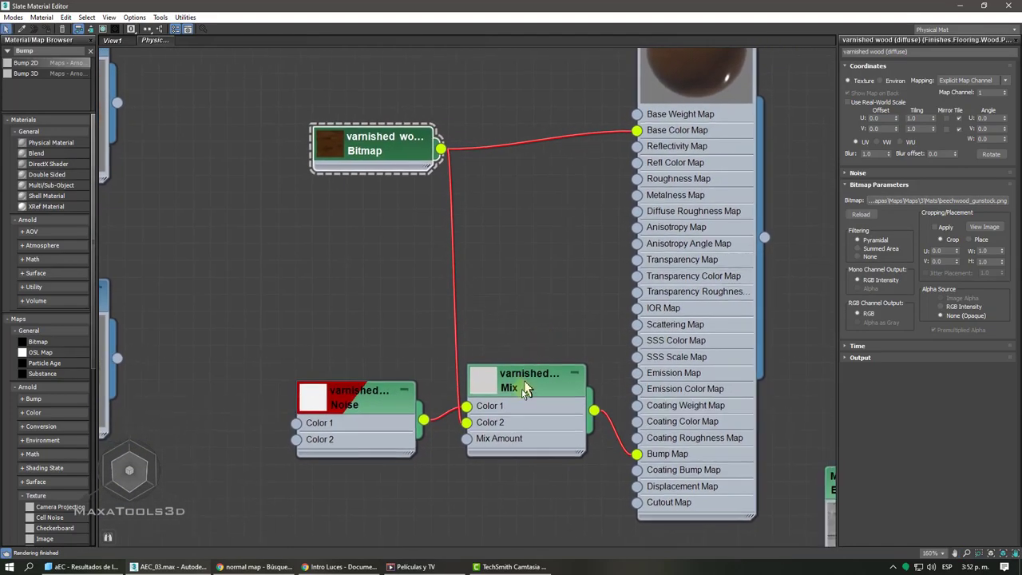
left_click_drag(521, 389, 522, 406)
left_click_drag(387, 403, 383, 380)
scroll(531, 199, "down", 5)
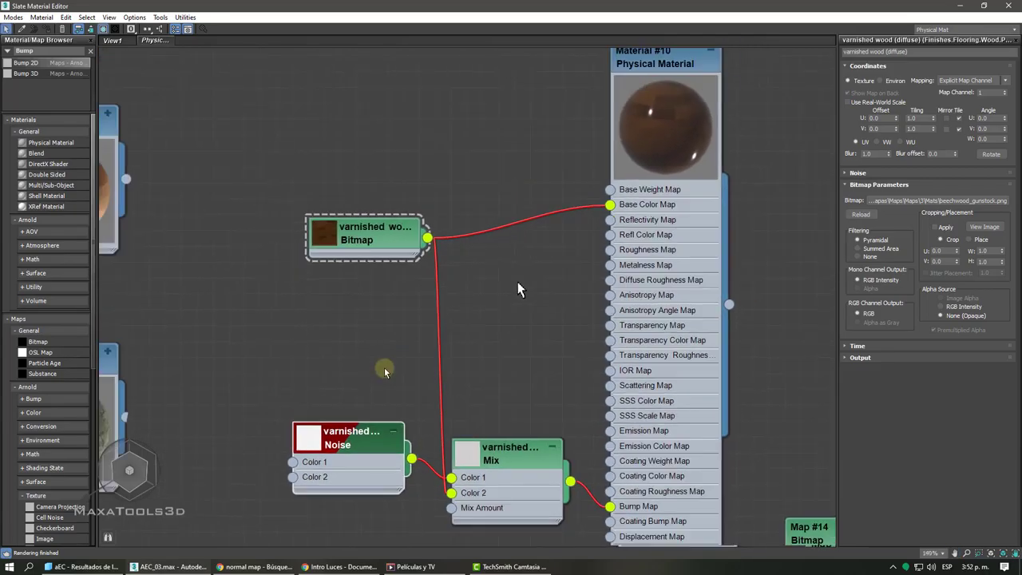
left_click_drag(640, 103, 604, 113)
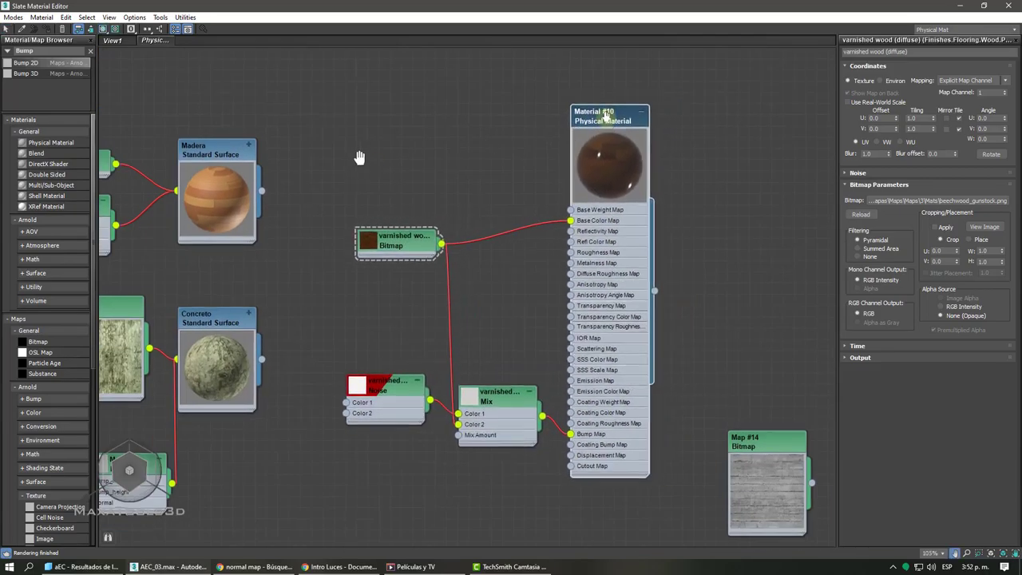
- Rename the varnished wood Physical Material as Madera 2
middle_click_drag(358, 158, 544, 146)
scroll(485, 155, "down", 1)
double_click(752, 112)
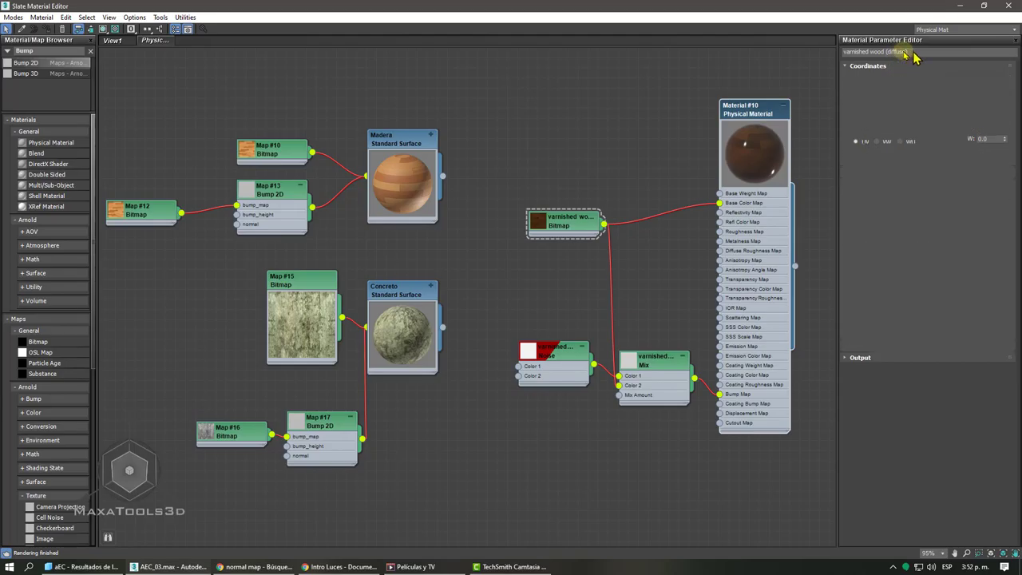
left_click_drag(905, 53, 717, 88)
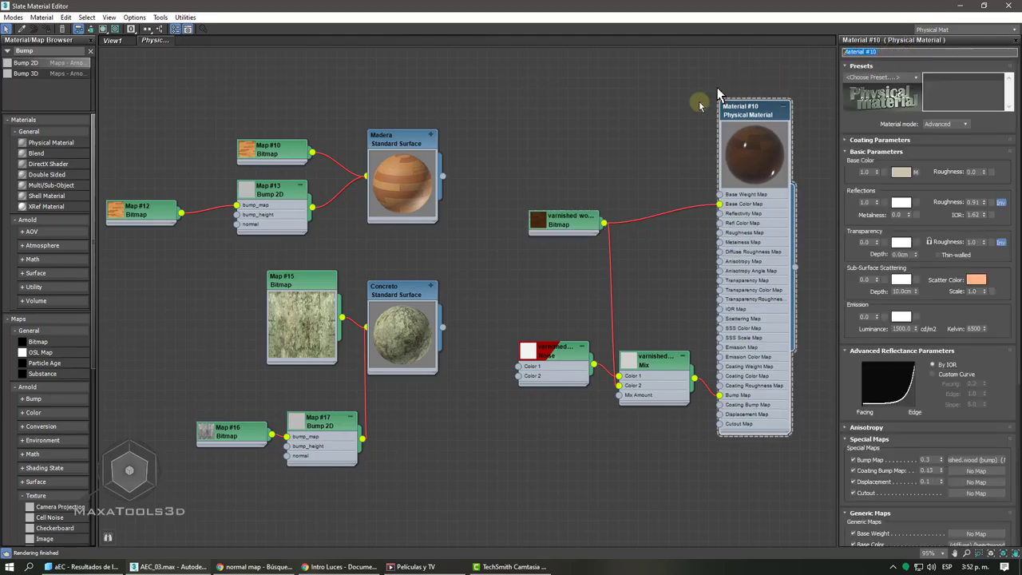
type("Made")
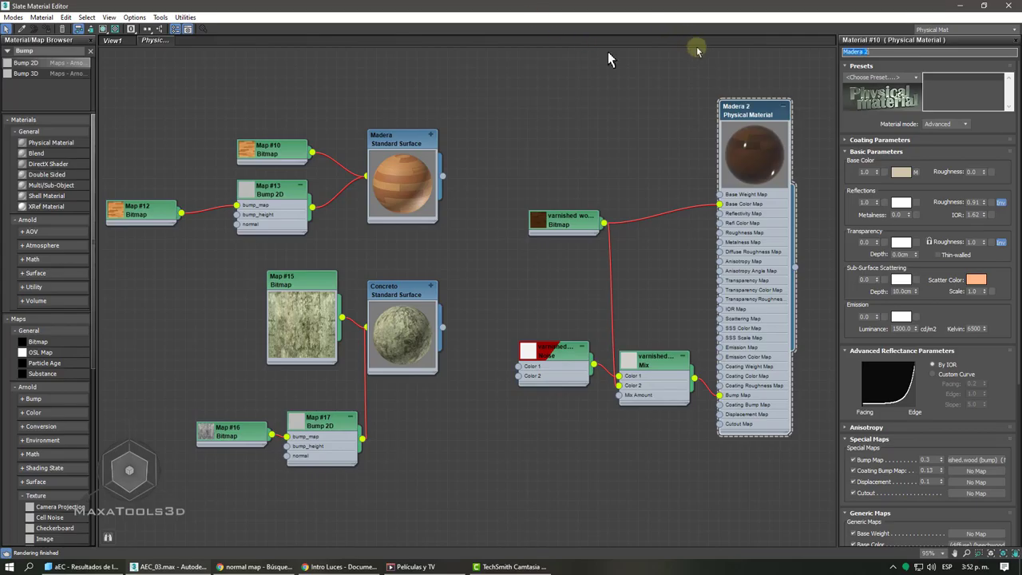
- Collapse the Madera 2 node's map slots and place the node below the Concreto network
scroll(694, 105, "down", 1)
left_click(777, 106)
left_click_drag(765, 110, 424, 459)
- Add a new Physical Material in the free space before the Standard Surface Vidrio and apply the Rubber preset to it
middle_click_drag(805, 304, 583, 272)
scroll(582, 271, "down", 2)
scroll(582, 366, "up", 1)
middle_click_drag(660, 349, 369, 395)
scroll(565, 180, "up", 1)
left_click(533, 150)
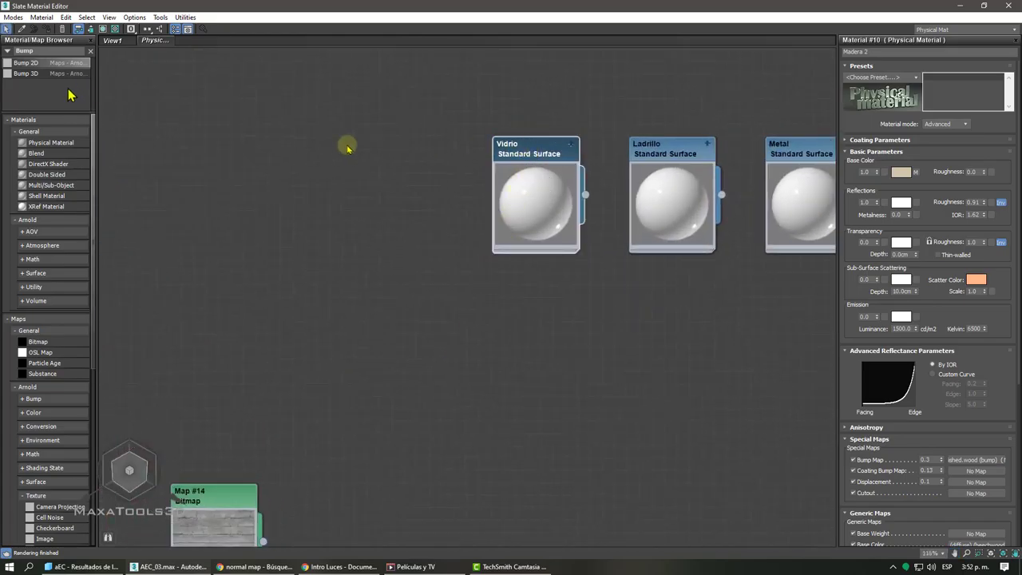
left_click_drag(45, 142, 362, 131)
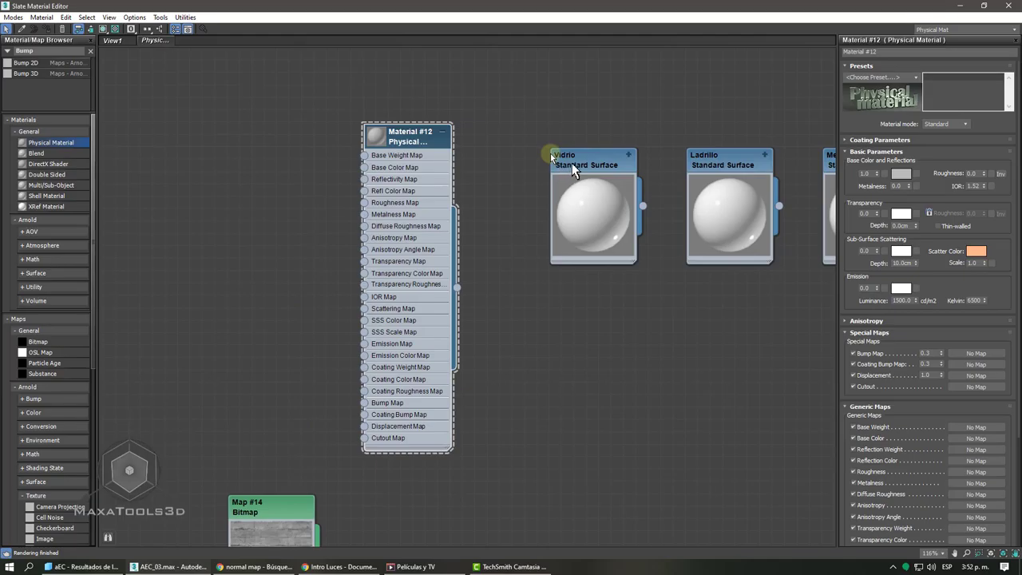
left_click(914, 78)
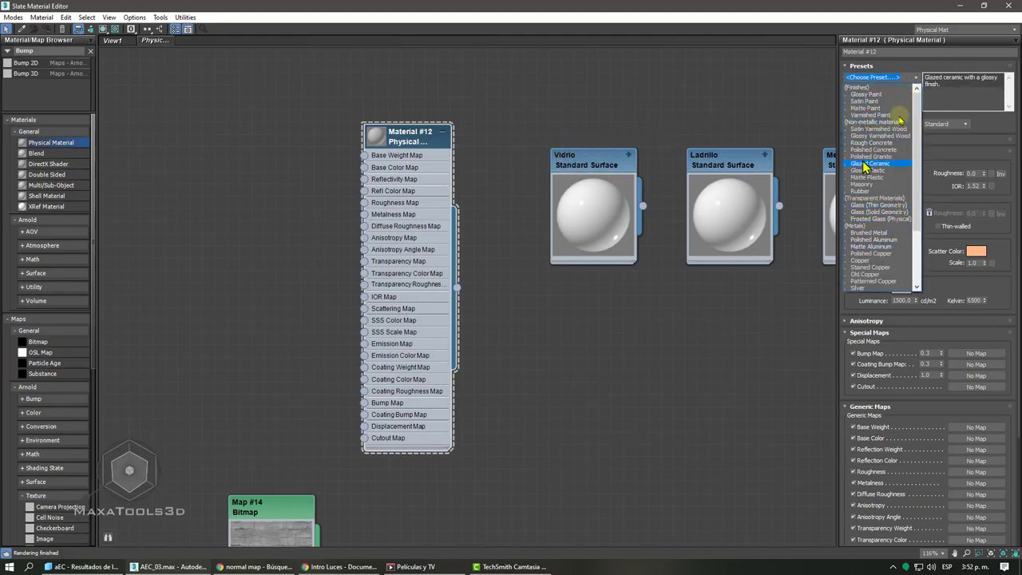
left_click(863, 192)
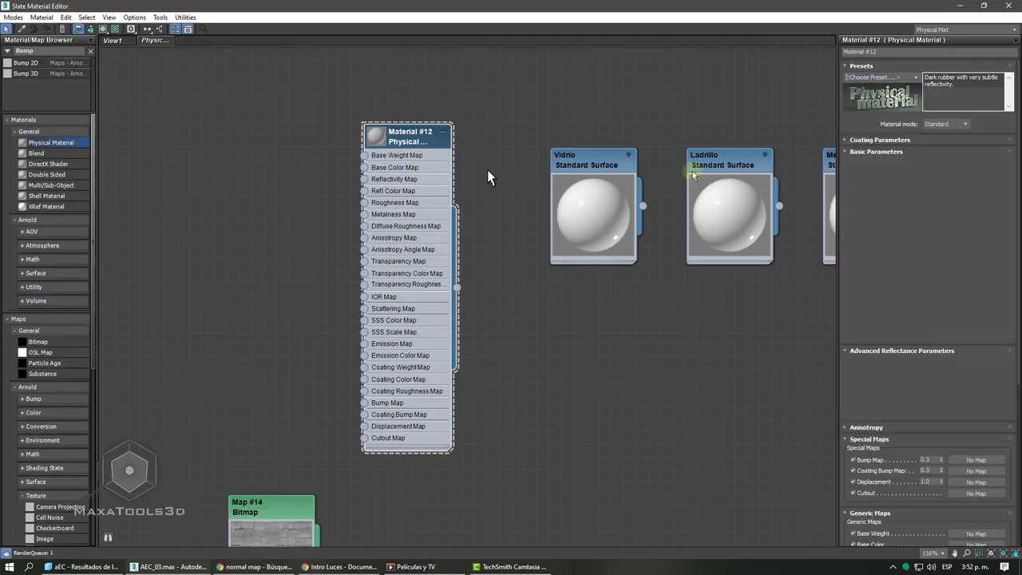
double_click(381, 136)
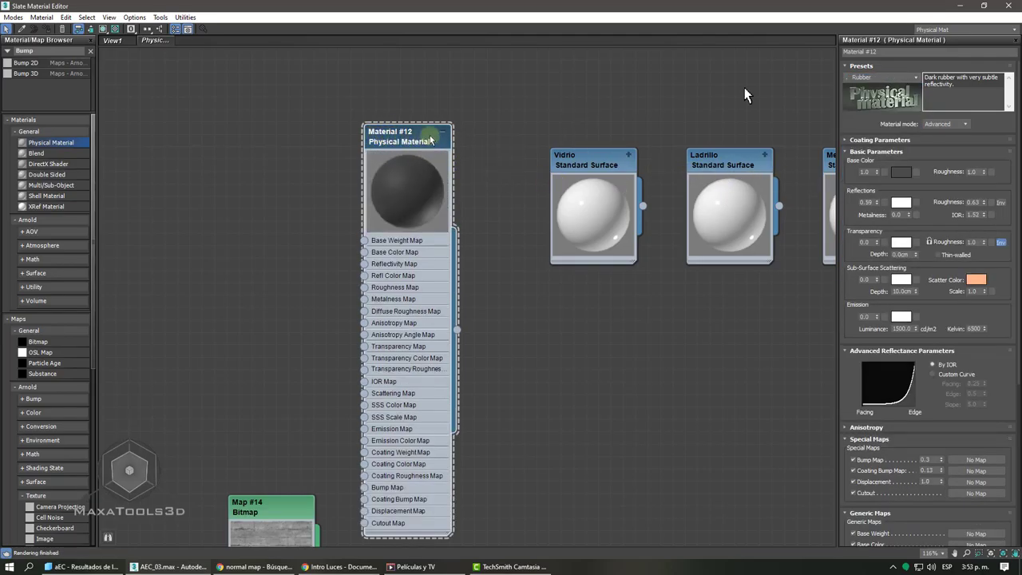
- Rename the rubber material as Caucho, collapse its map slots and move its node away to free space beside it
left_click(886, 51)
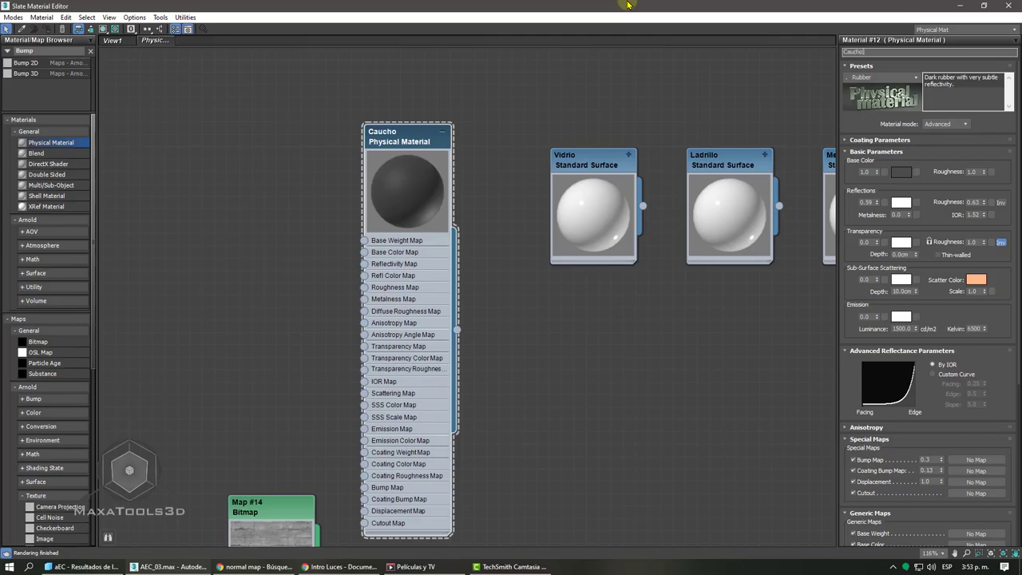
middle_click_drag(395, 139, 528, 146)
scroll(528, 147, "down", 1)
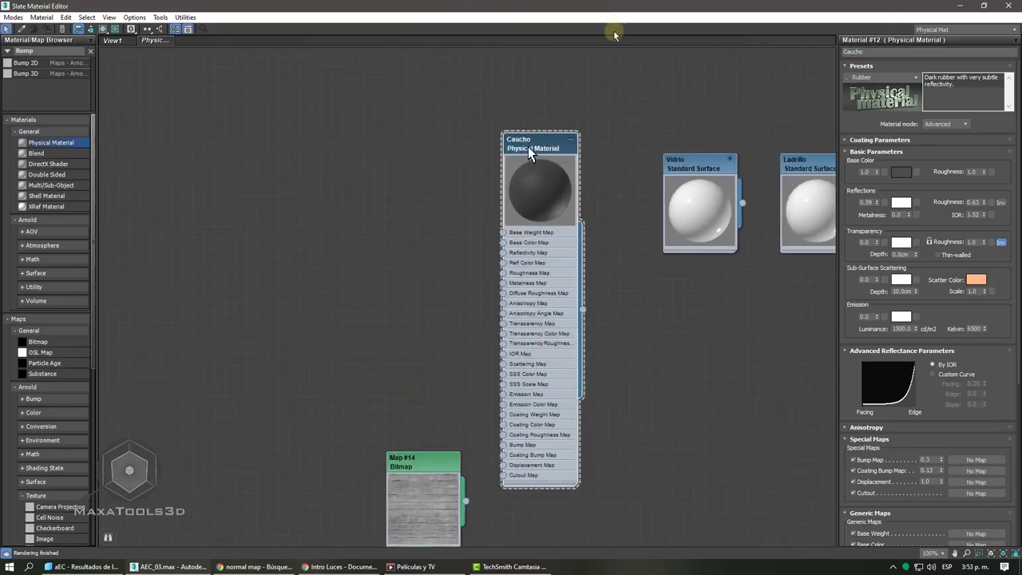
left_click(569, 139)
left_click_drag(541, 144, 393, 174)
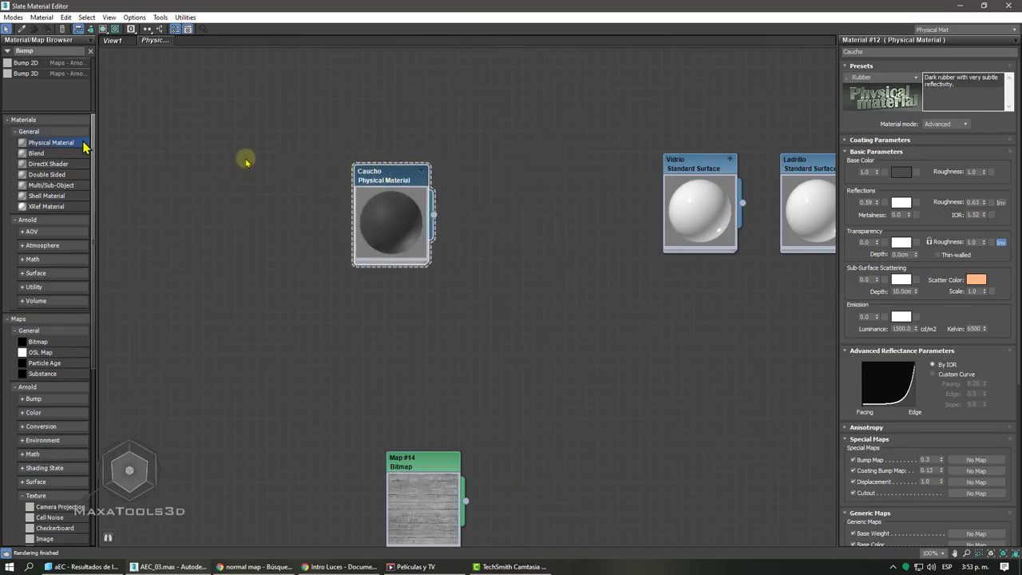
- Add another Physical Material beside Caucho with the Glass (Thin Geometry) preset and collapse its map slots
left_click_drag(57, 143, 497, 167)
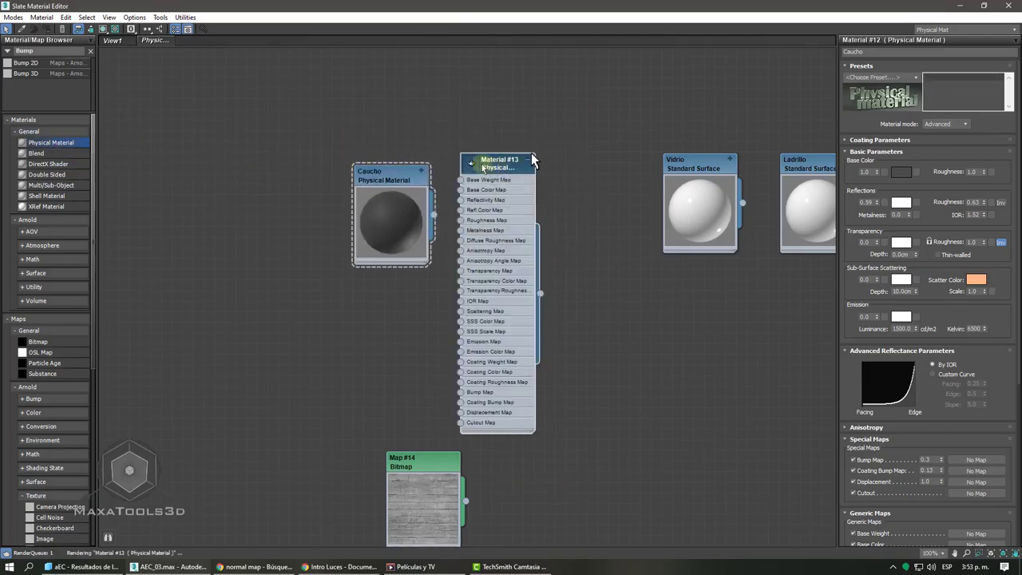
double_click(473, 166)
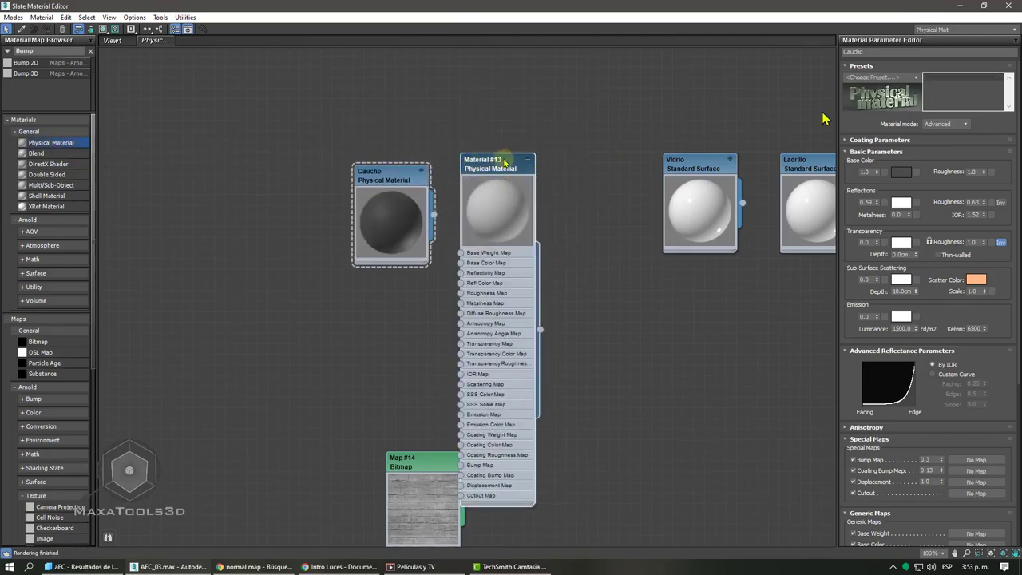
left_click(916, 77)
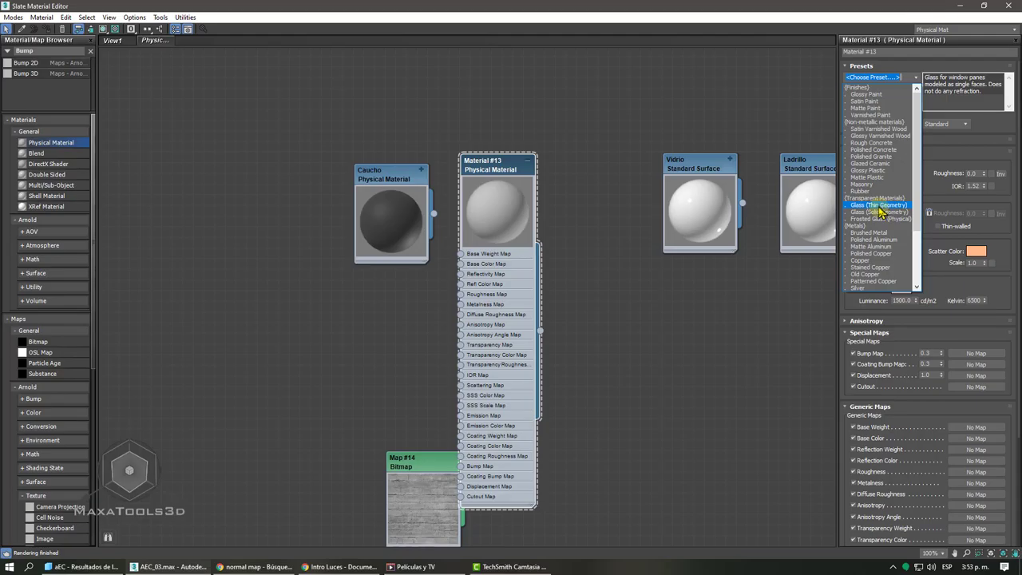
left_click(880, 211)
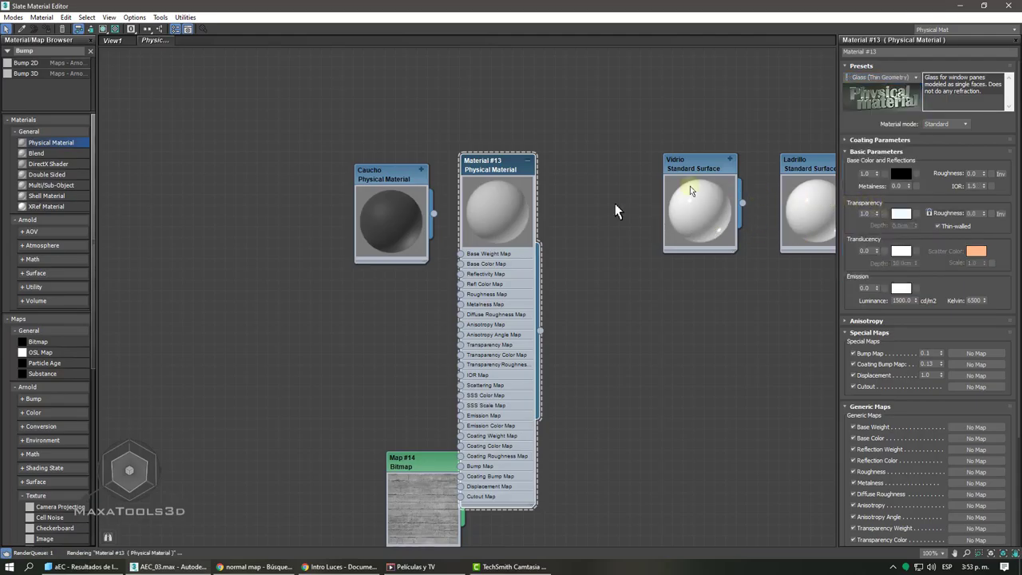
left_click_drag(506, 173, 538, 167)
left_click(559, 162)
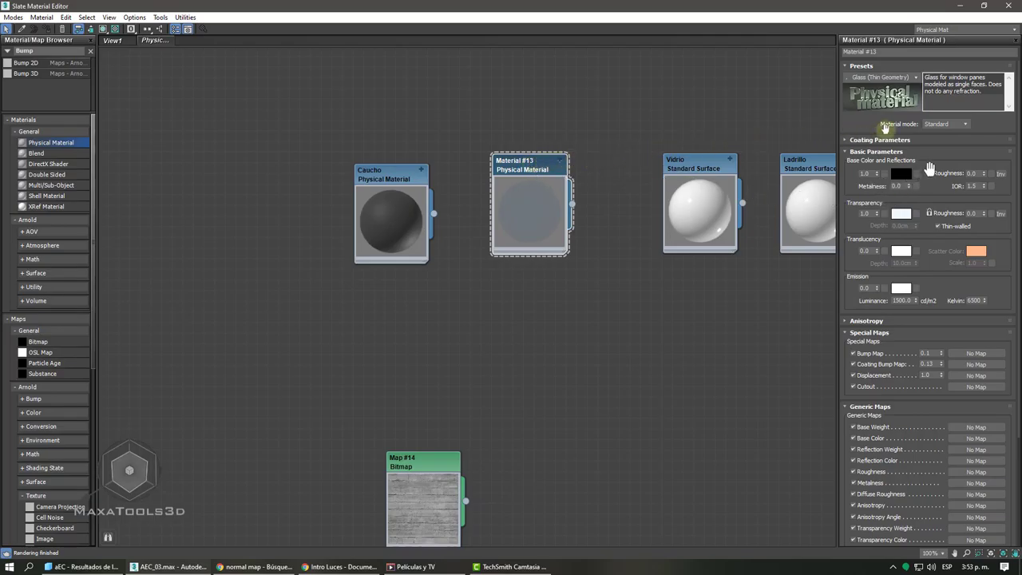
- Set the glass material's mode to Advanced and its reflection roughness to 0.41
left_click(936, 141)
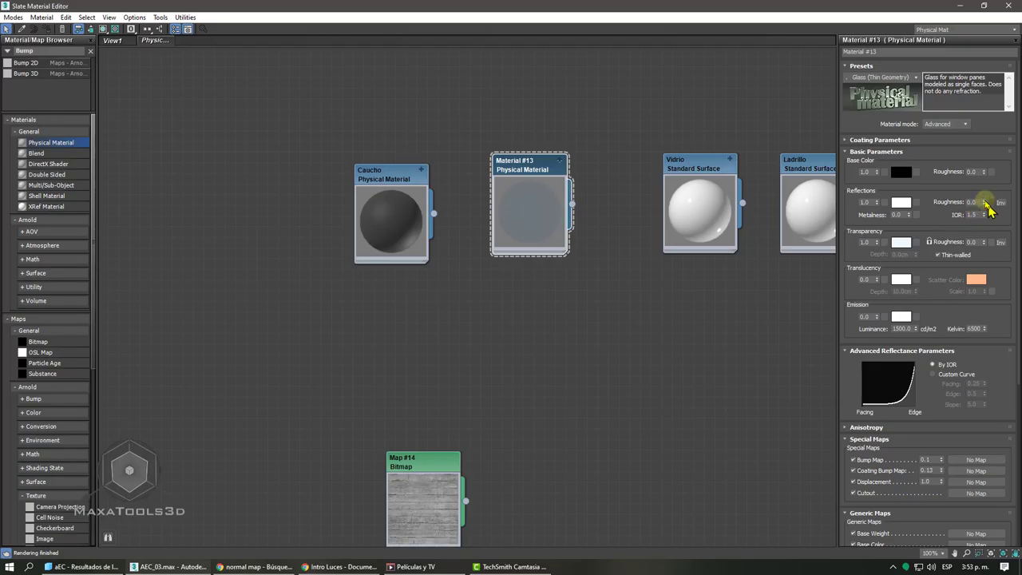
left_click_drag(986, 200, 981, 169)
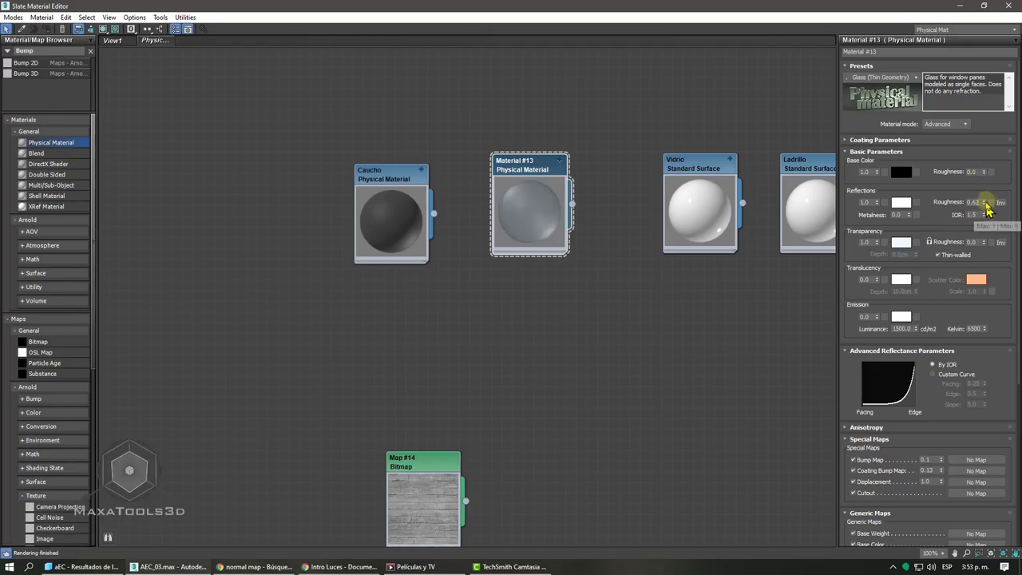
left_click_drag(984, 205, 984, 214)
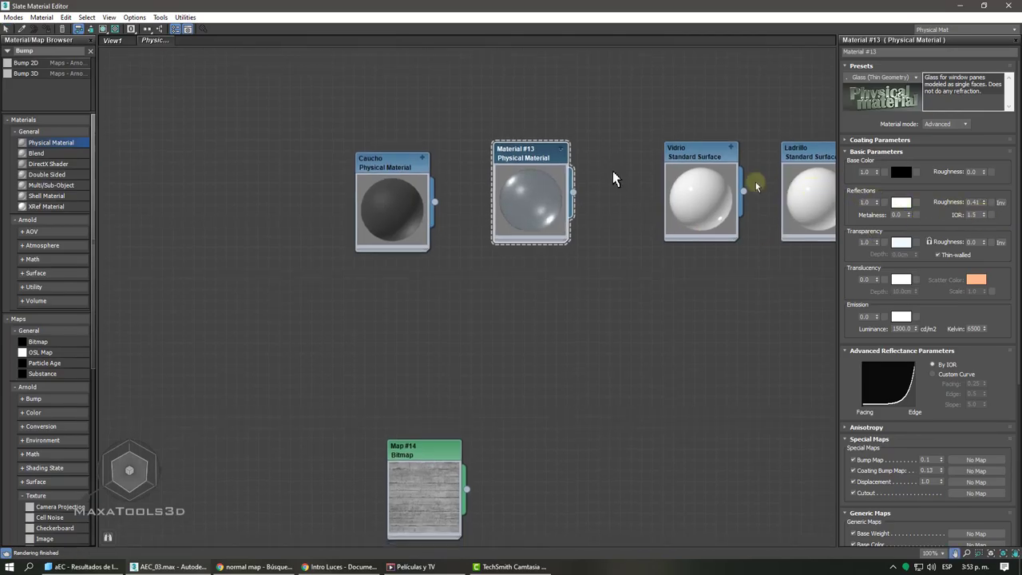
- Place the glass material node directly below Caucho and rename it as Vidrio
left_click_drag(536, 154, 392, 275)
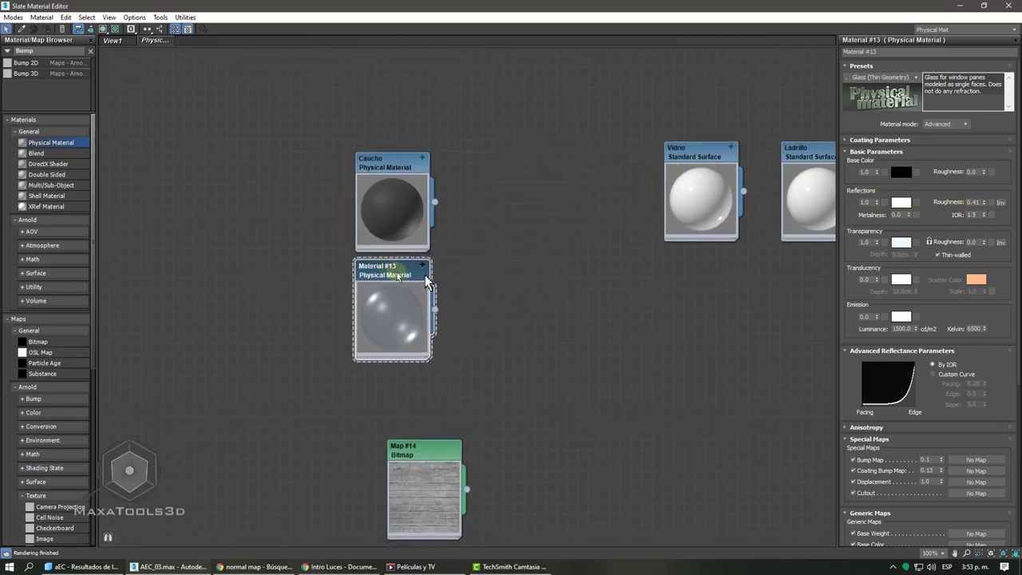
middle_click_drag(456, 233, 524, 231)
scroll(524, 239, "down", 1)
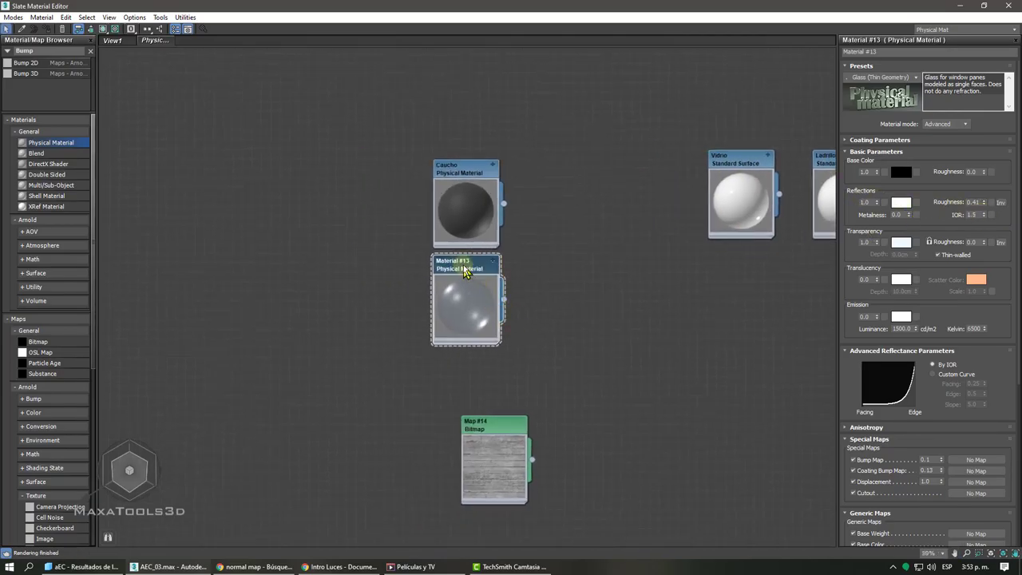
left_click_drag(881, 52, 644, 112)
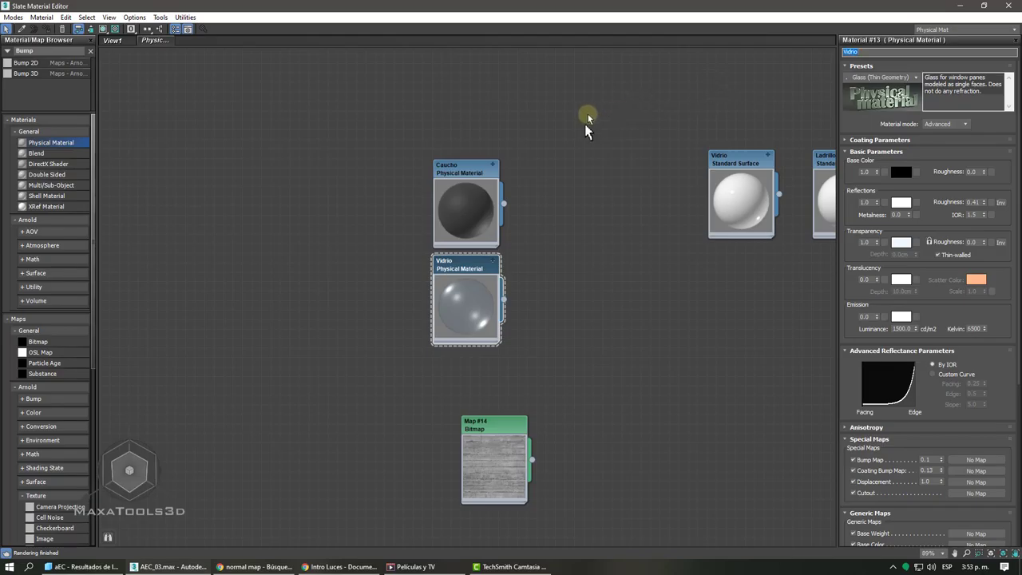
- Move the Caucho and Vidrio Physical Materials next to the finished networks, Caucho beside Madera and Vidrio beside Concreto
left_click_drag(585, 115, 431, 318)
middle_click_drag(463, 310, 588, 293)
scroll(588, 294, "down", 1)
left_click_drag(602, 250, 326, 352)
middle_click_drag(410, 299, 433, 235)
left_click(592, 171)
middle_click_drag(658, 178, 570, 177)
middle_click_drag(450, 225, 559, 185)
scroll(477, 203, "down", 1)
left_click_drag(455, 164, 467, 84)
left_click_drag(471, 240, 508, 186)
left_click_drag(384, 91, 377, 65)
left_click_drag(379, 191, 372, 159)
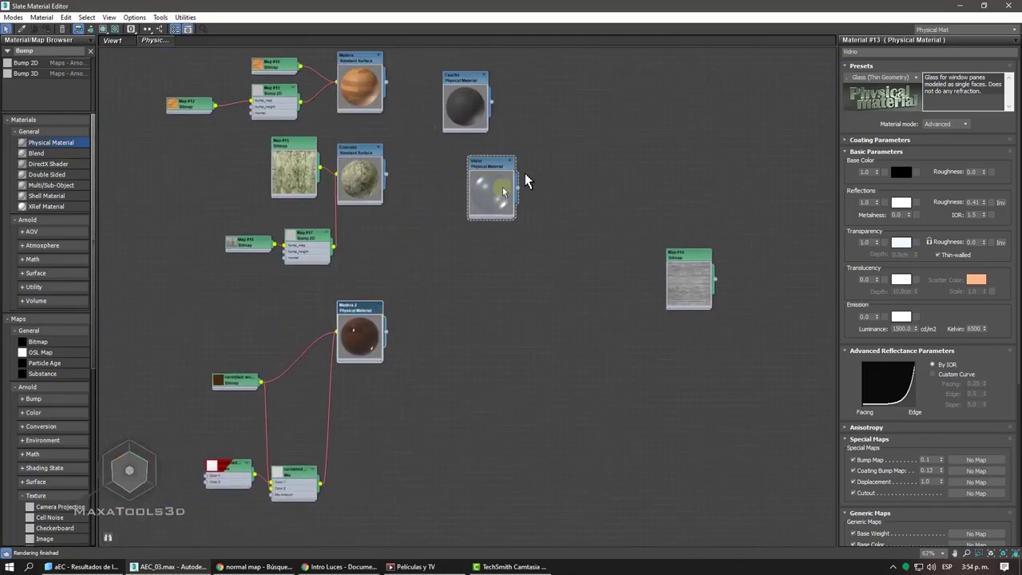
left_click(426, 122)
- Add a new Physical Material in the free space beyond Caucho and set its material mode to Advanced
middle_click_drag(568, 183, 450, 227)
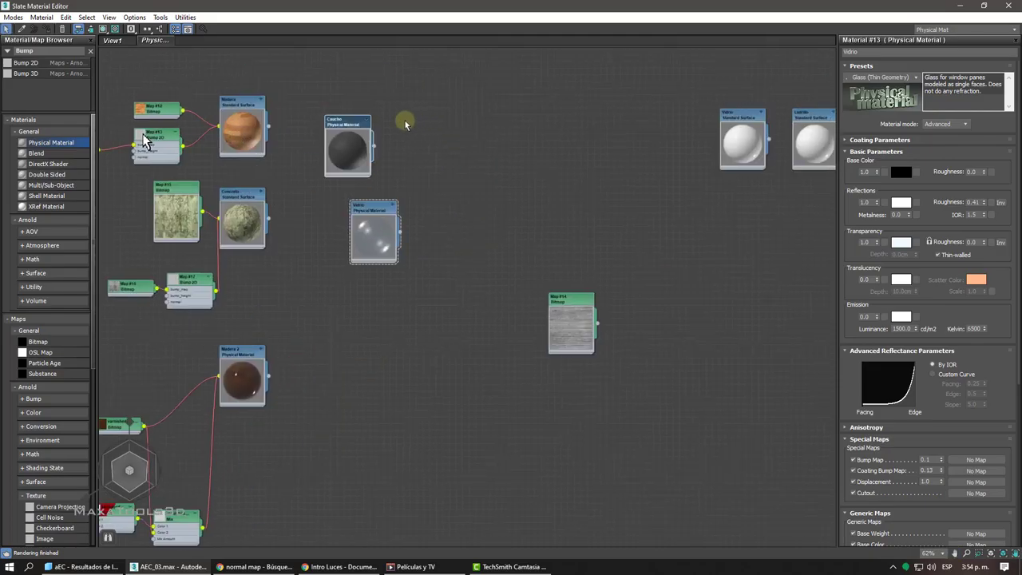
left_click_drag(51, 143, 539, 137)
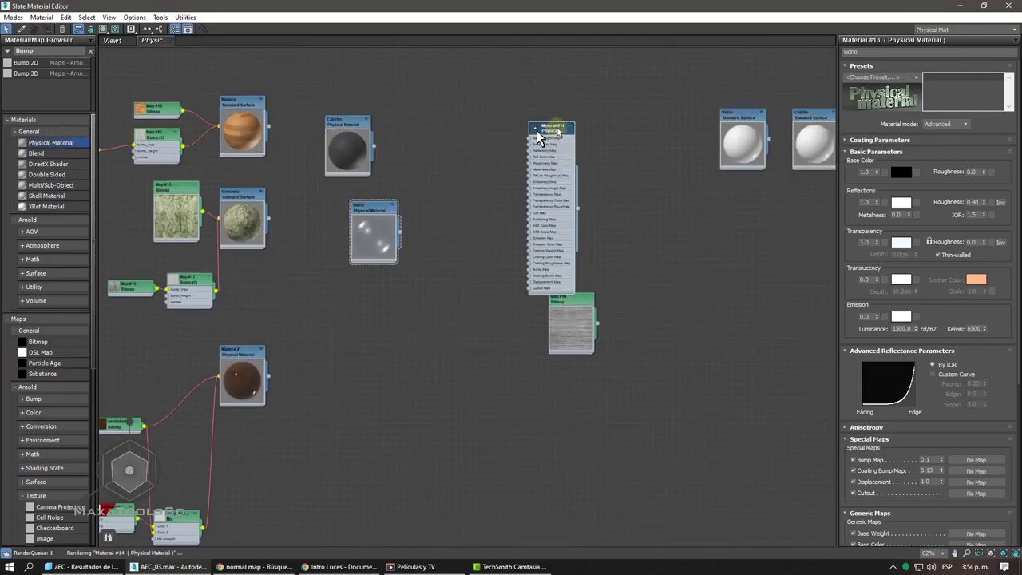
left_click(904, 78)
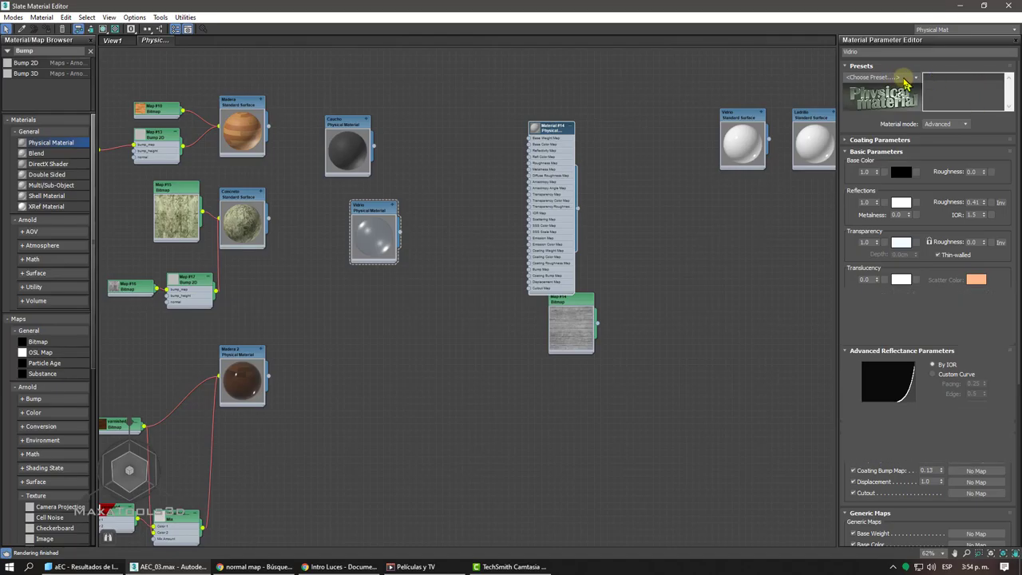
double_click(538, 132)
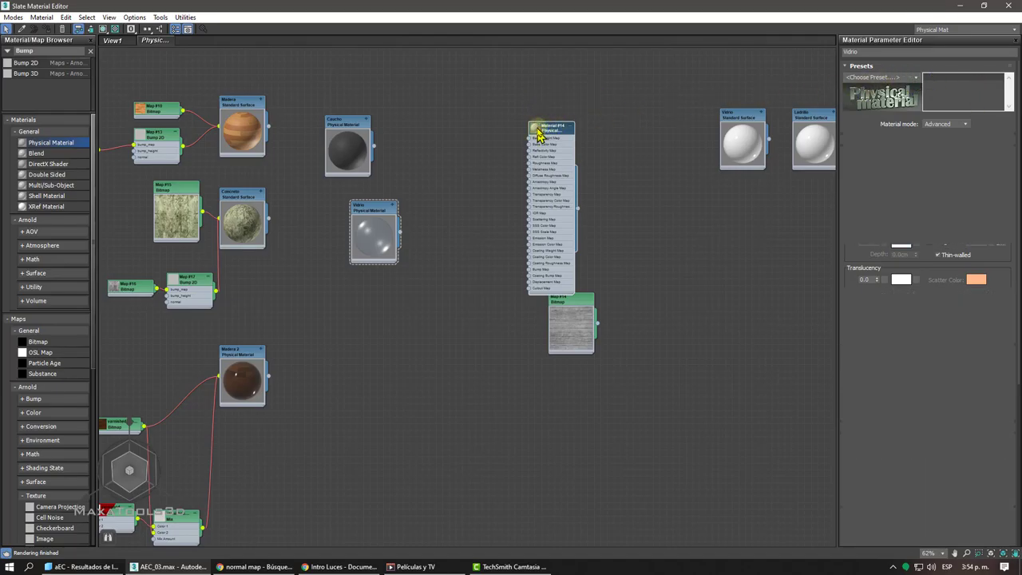
left_click(919, 77)
left_click(955, 126)
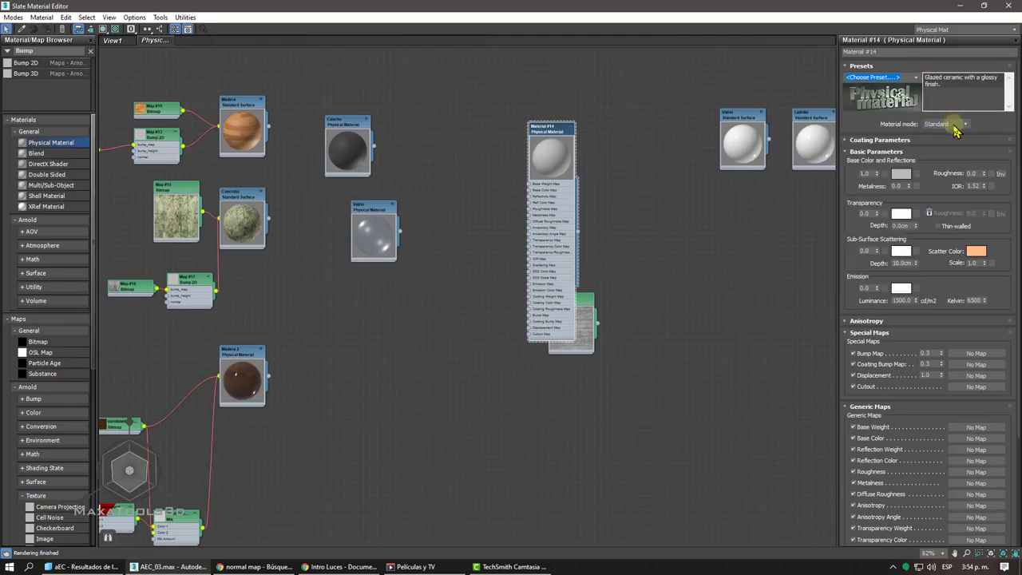
left_click(953, 136)
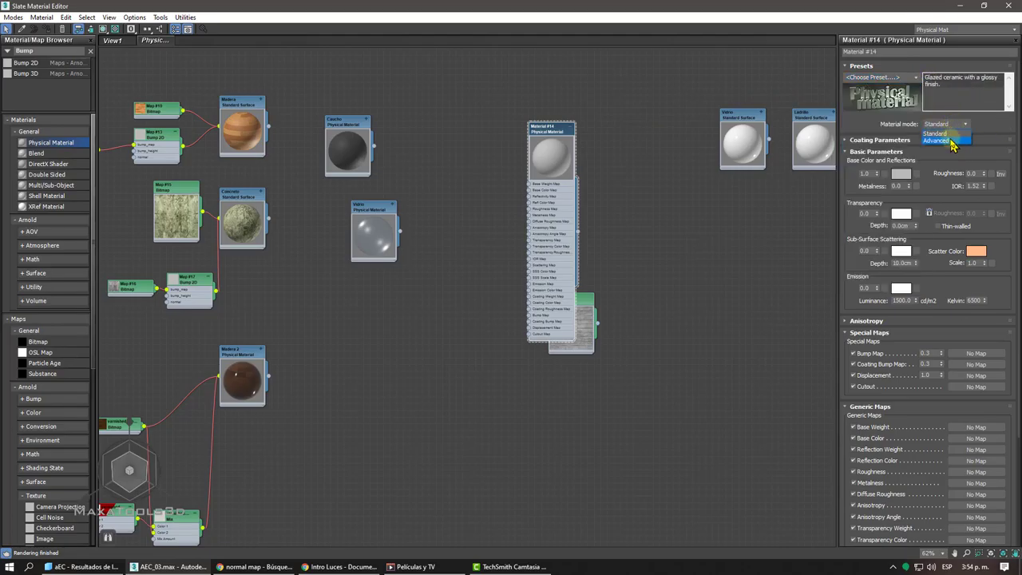
- Apply the Masonry preset to the new Physical Material
left_click(916, 80)
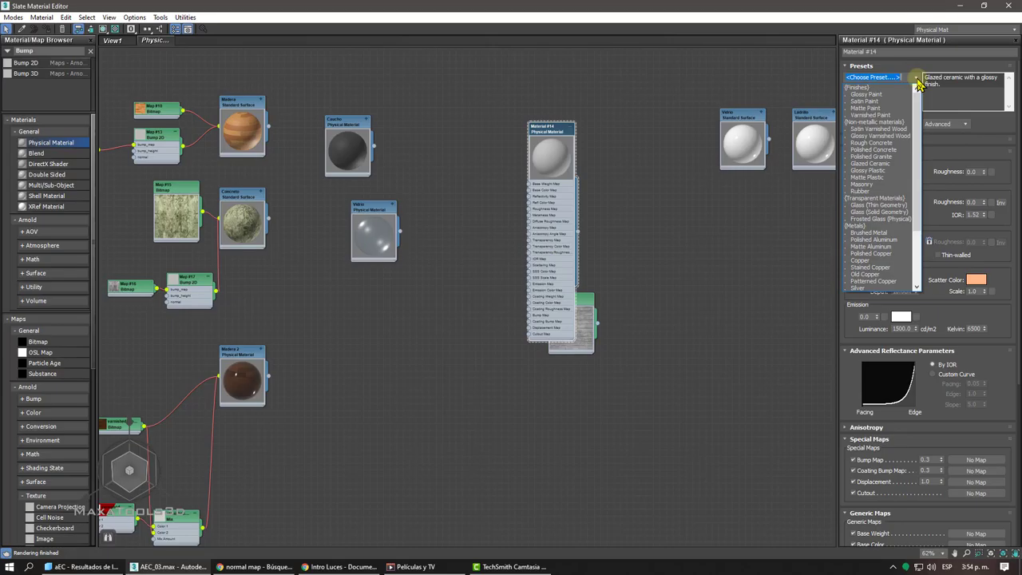
left_click(863, 184)
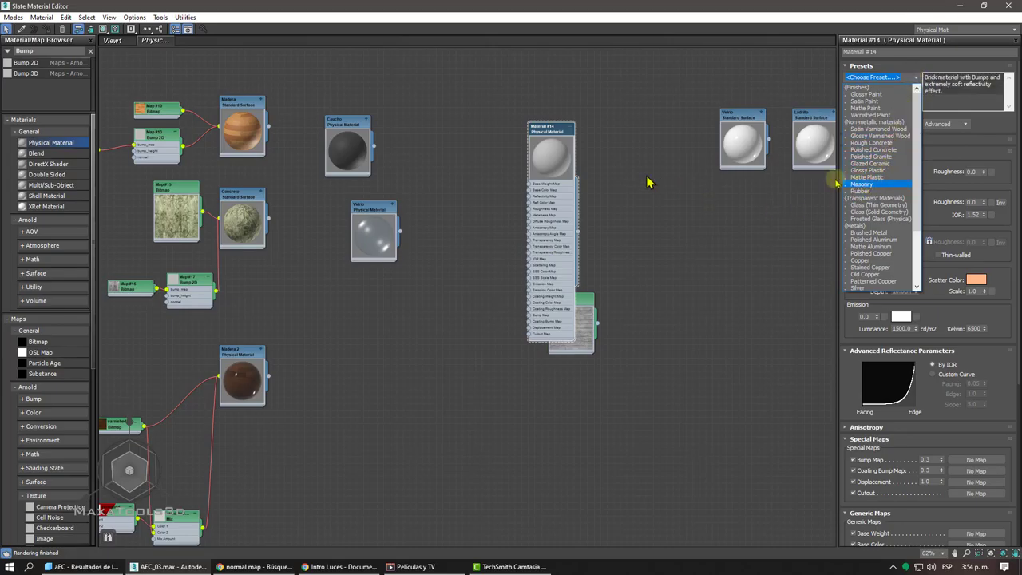
scroll(547, 155, "up", 5)
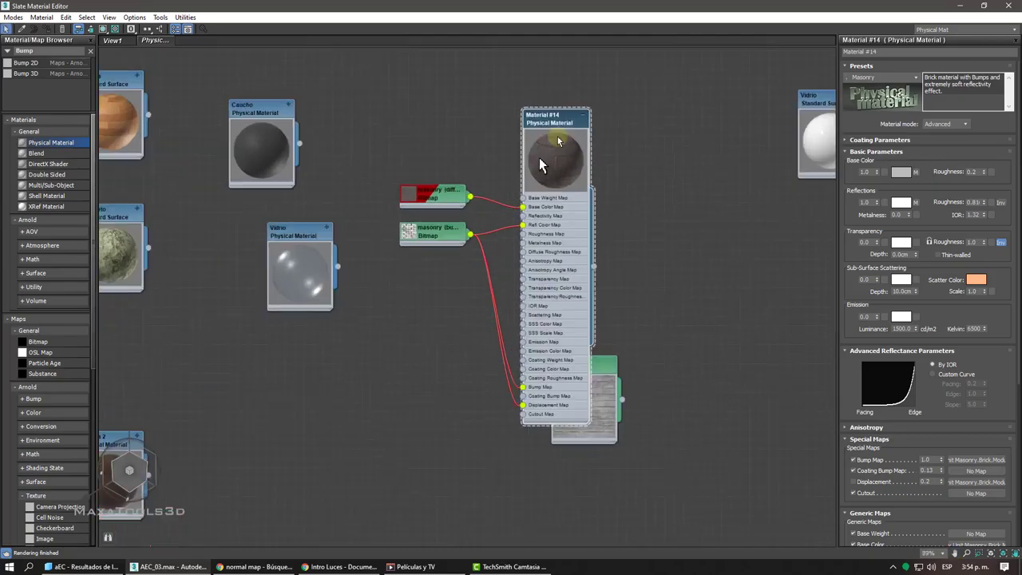
- Align the masonry diffuse and bump Bitmap nodes one above the other, with space between them, beside the masonry Physical Material
middle_click_drag(531, 200, 589, 145)
left_click_drag(459, 217, 445, 261)
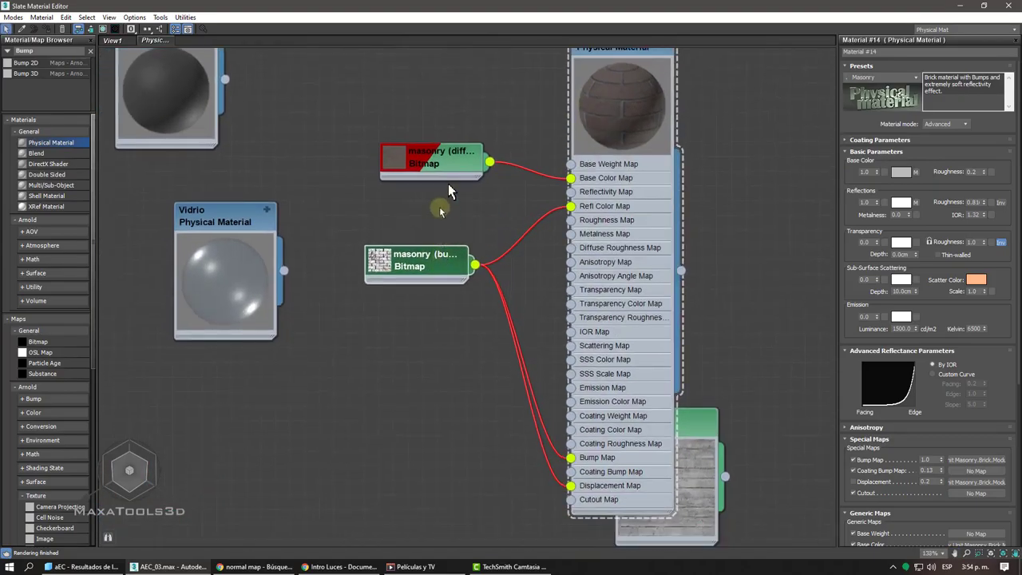
mouse_move(444, 171)
left_mouse_down()
mouse_move(433, 160)
mouse_move(429, 169)
left_mouse_up()
middle_click_drag(488, 197, 502, 195)
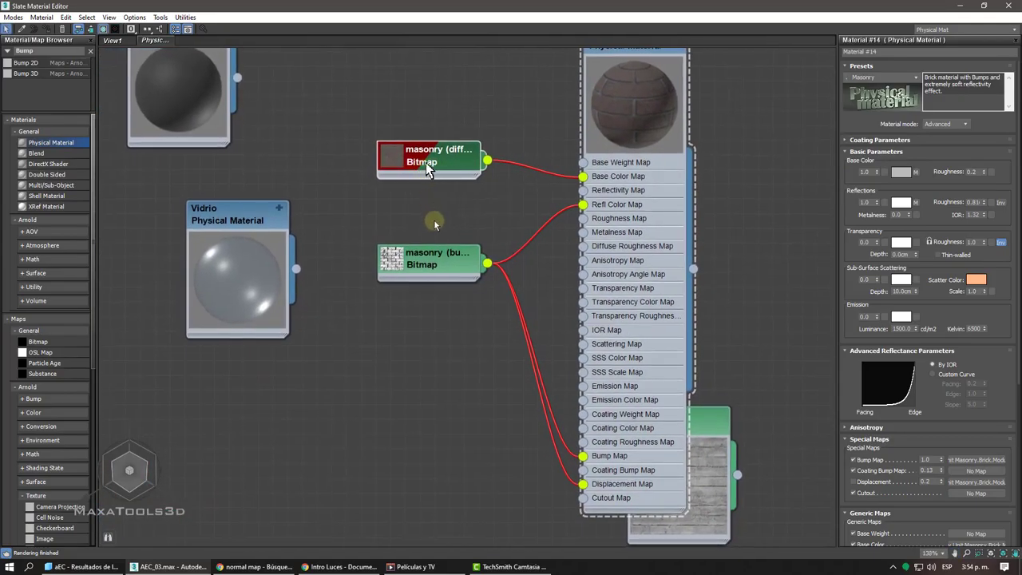
- Replace the masonry diffuse bitmap's image with Brick_Non_Uniform_Running_Brown.png from the Mats library folder
left_click(439, 168)
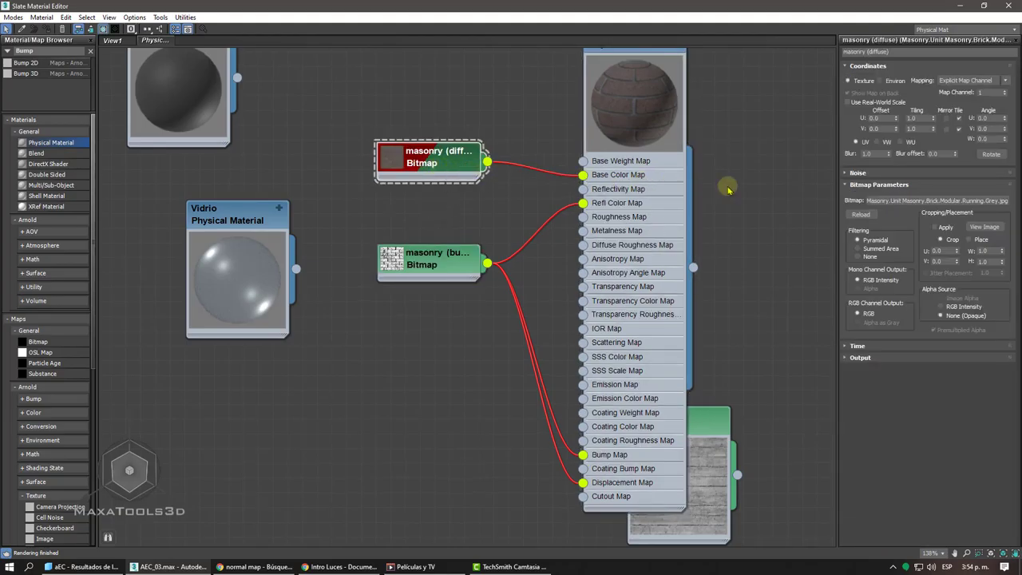
left_click(906, 201)
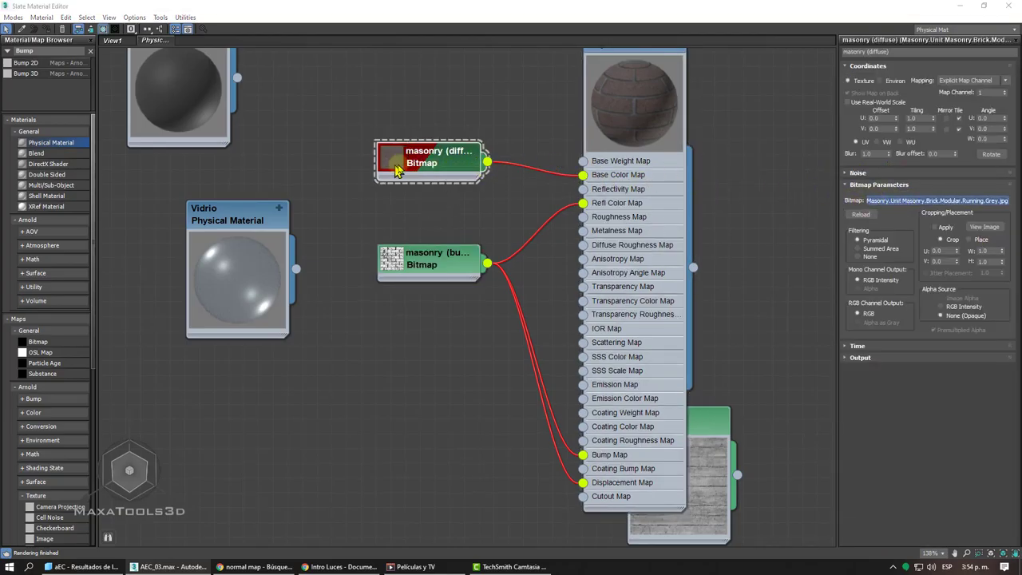
double_click(396, 170)
left_click(419, 29)
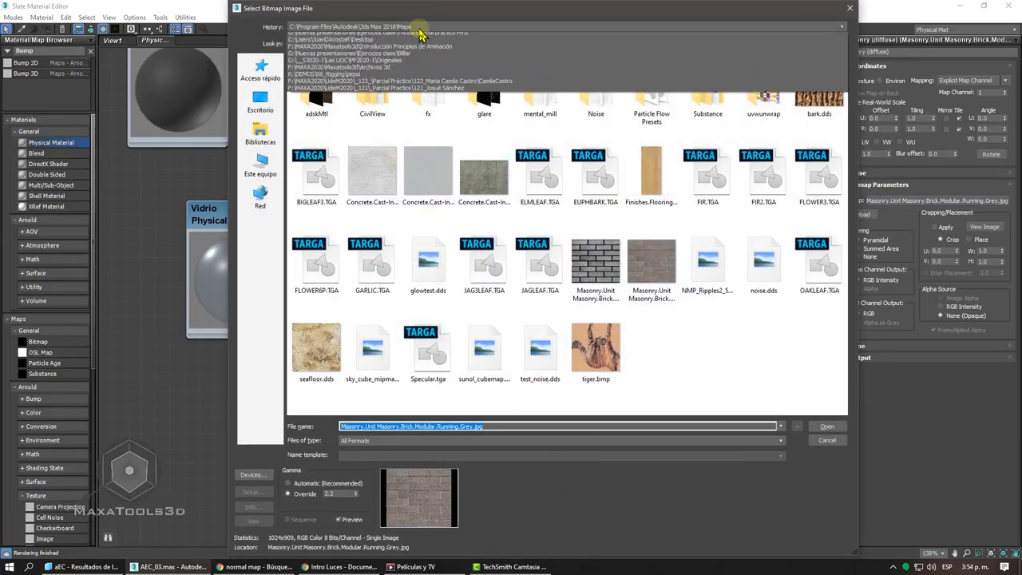
left_click(412, 42)
scroll(539, 182, "down", 3)
scroll(535, 182, "up", 3)
left_click(653, 210)
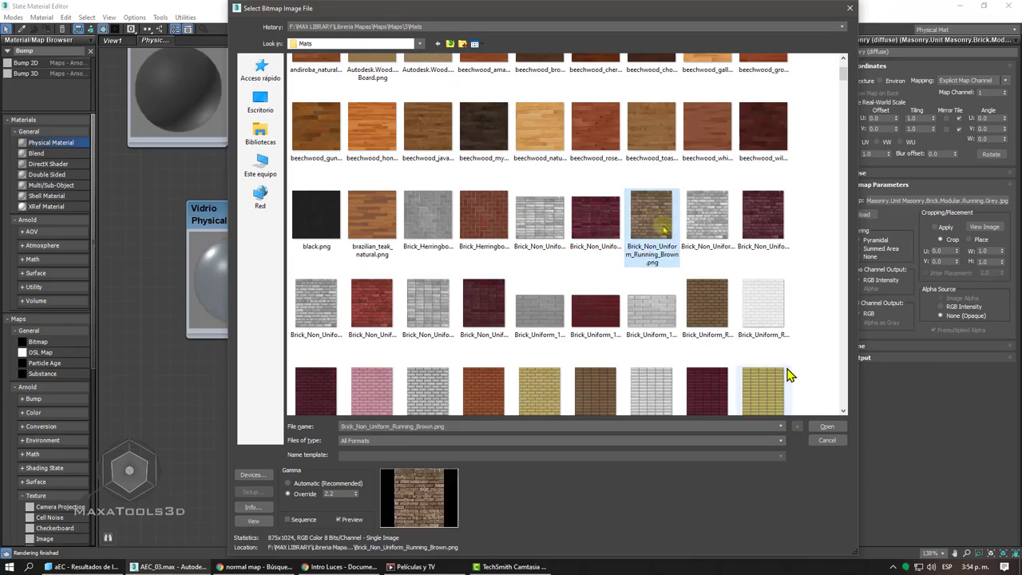
left_click(827, 427)
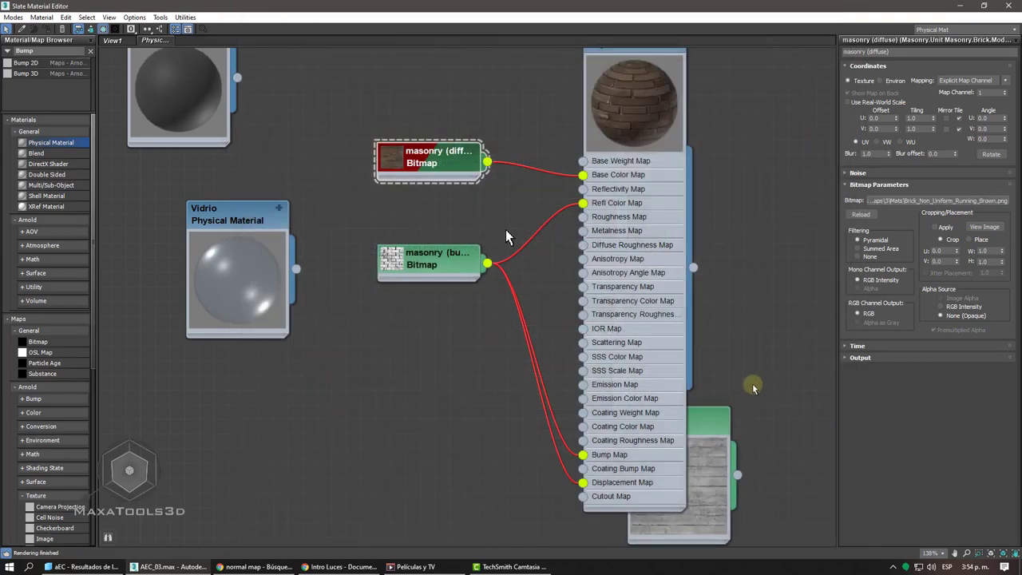
- Replace the masonry bump bitmap's image with Brick_Non_Uniform_Running_bump.png from the Mats folder and enlarge the node's preview
double_click(432, 257)
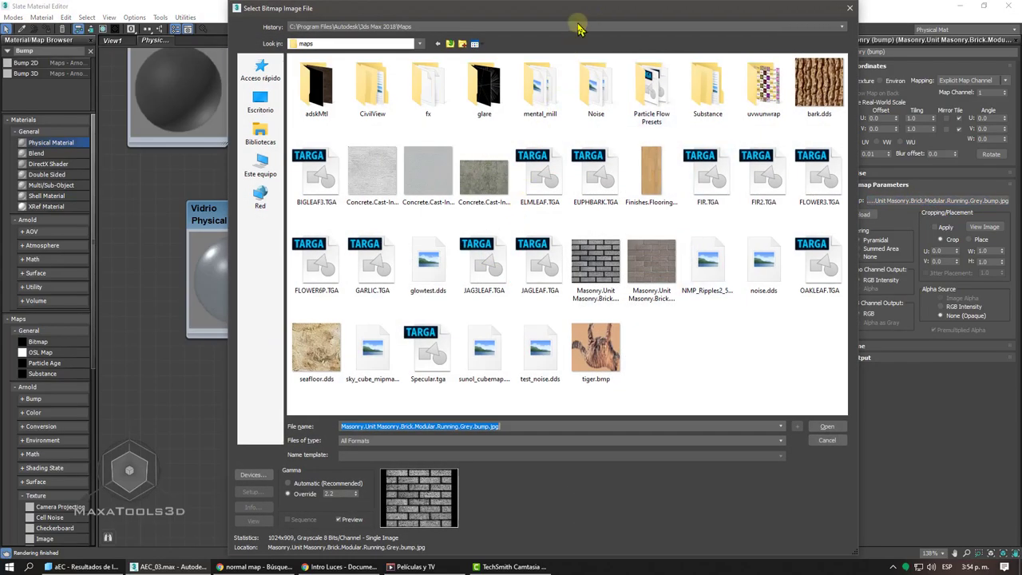
left_click(578, 29)
left_click(559, 39)
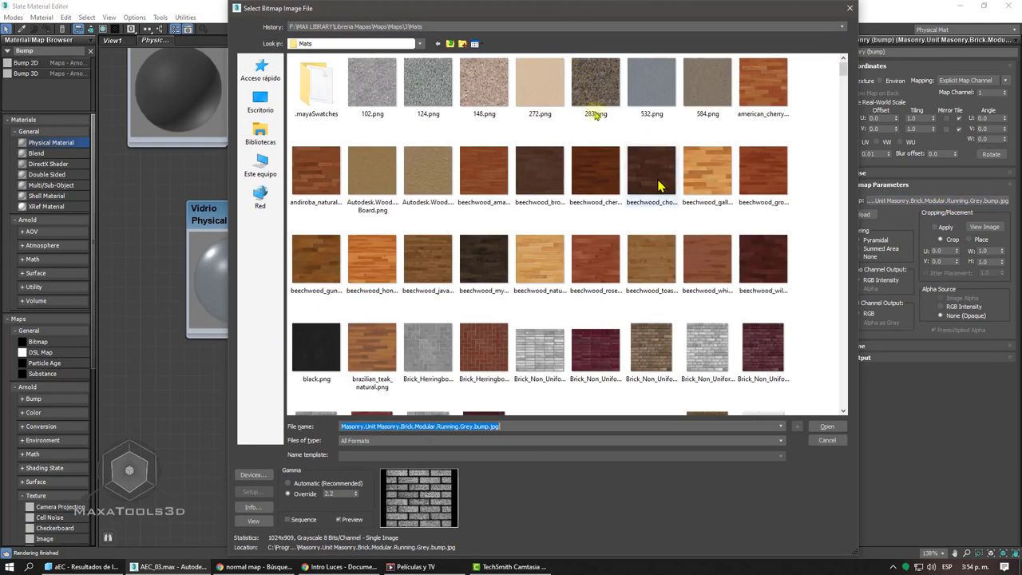
left_click(708, 348)
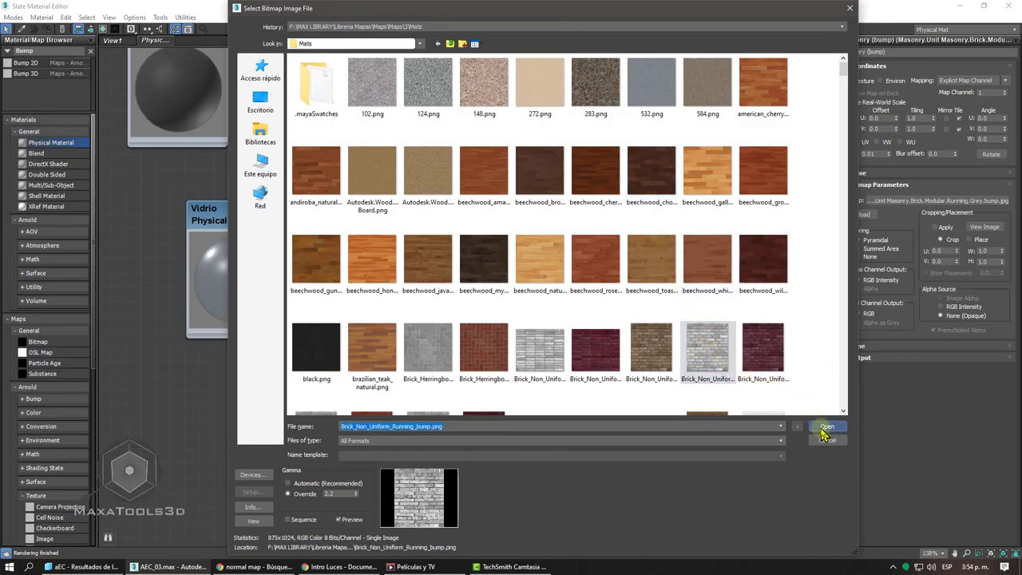
left_click(826, 429)
double_click(399, 264)
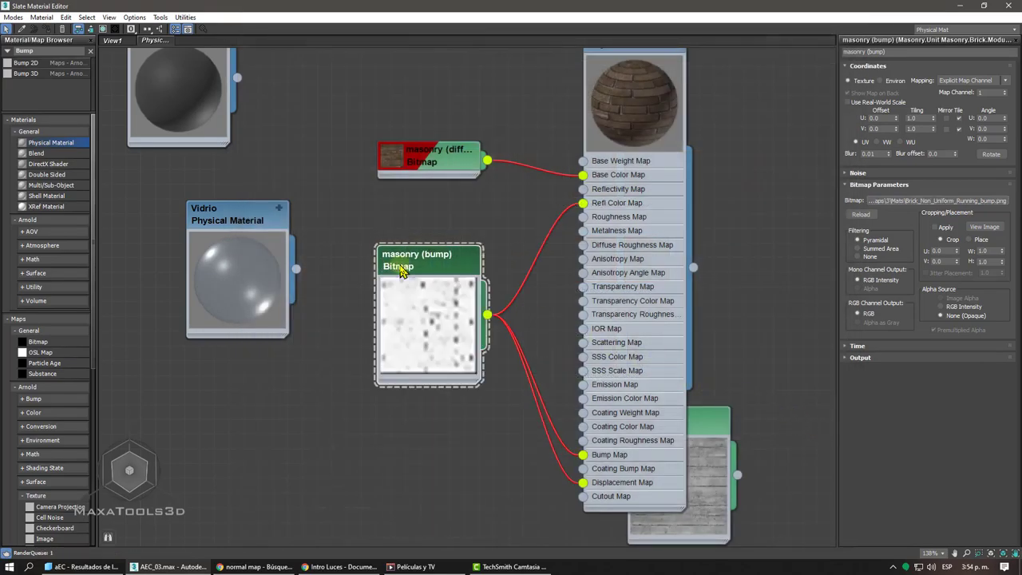
- Disconnect the masonry bump bitmap from the brick material's Displacement Map input
middle_click_drag(486, 230, 484, 166)
scroll(577, 391, "up", 2)
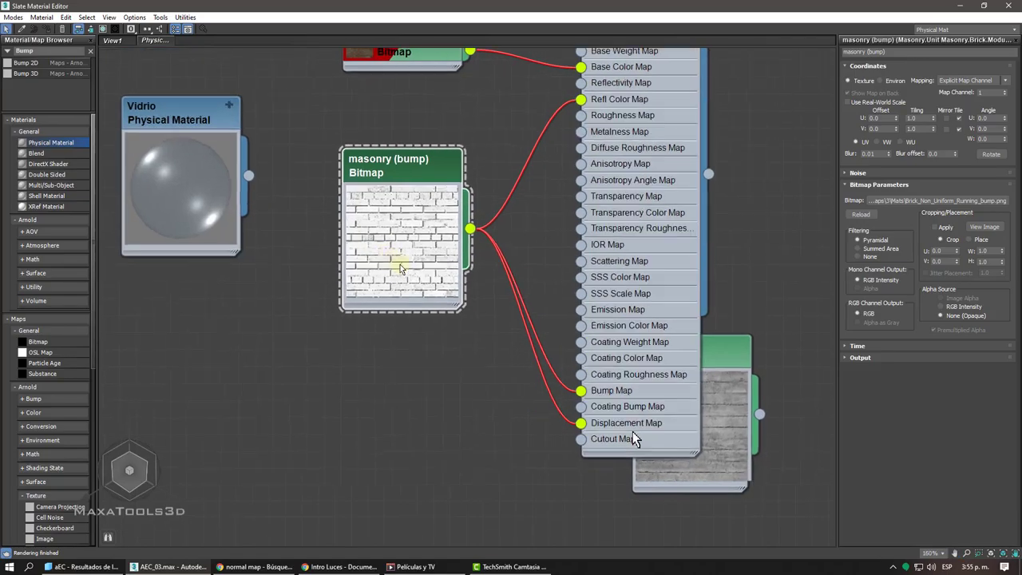
left_click_drag(581, 424, 547, 434)
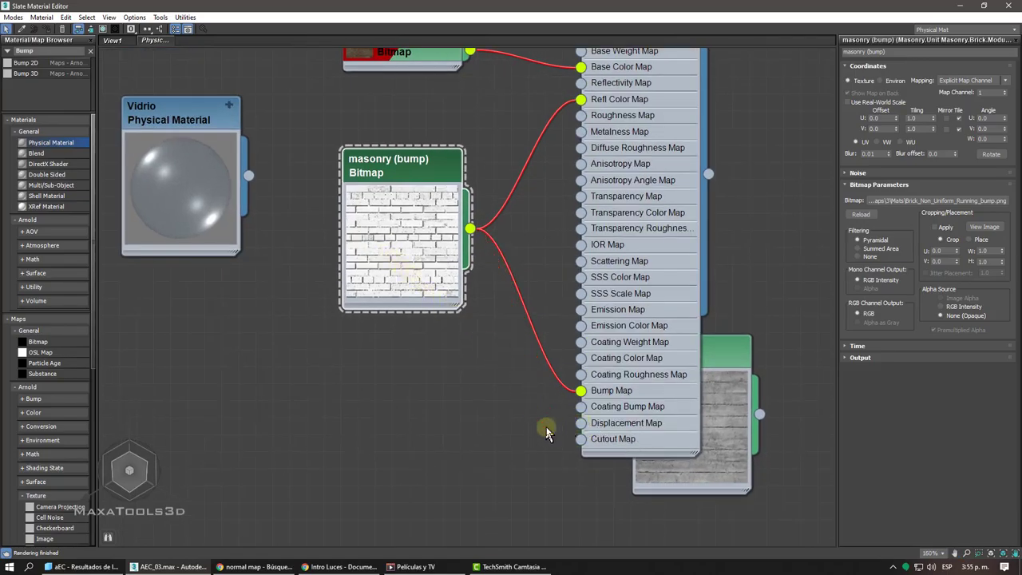
middle_click_drag(535, 322, 516, 351)
middle_click_drag(531, 276, 518, 342)
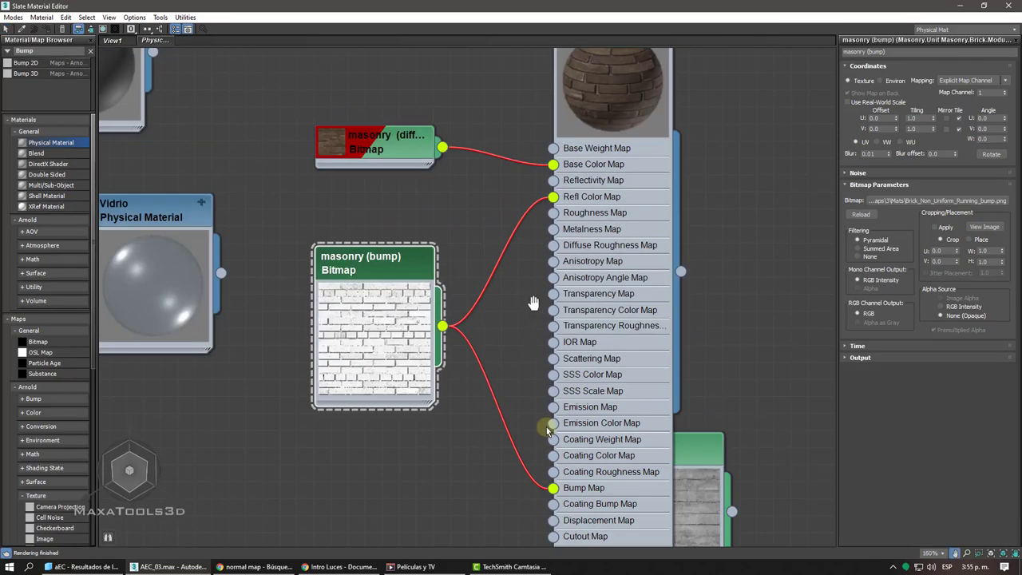
left_click_drag(524, 244, 490, 205)
key("Delete")
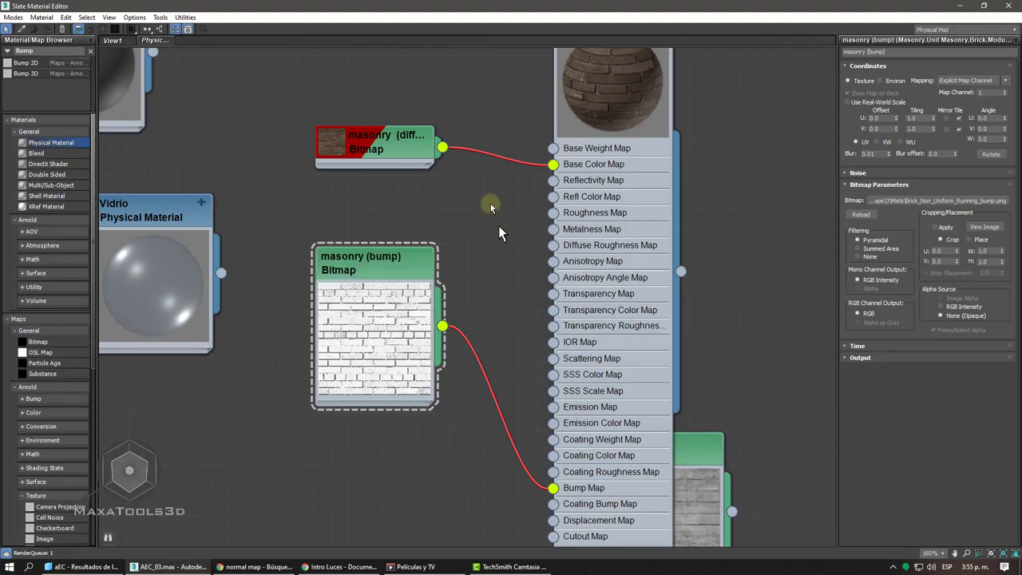
key("ctrl+z")
left_click(406, 274)
middle_click_drag(524, 256, 516, 183)
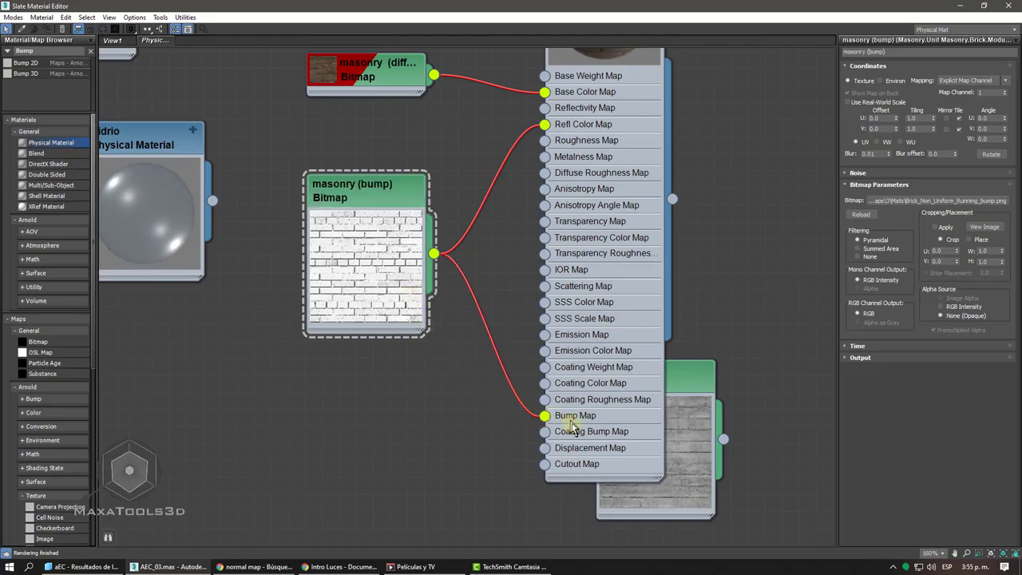
- Rename the brick Physical Material as Ladrillo and move it directly below the Vidrio Physical Material
scroll(476, 303, "down", 1)
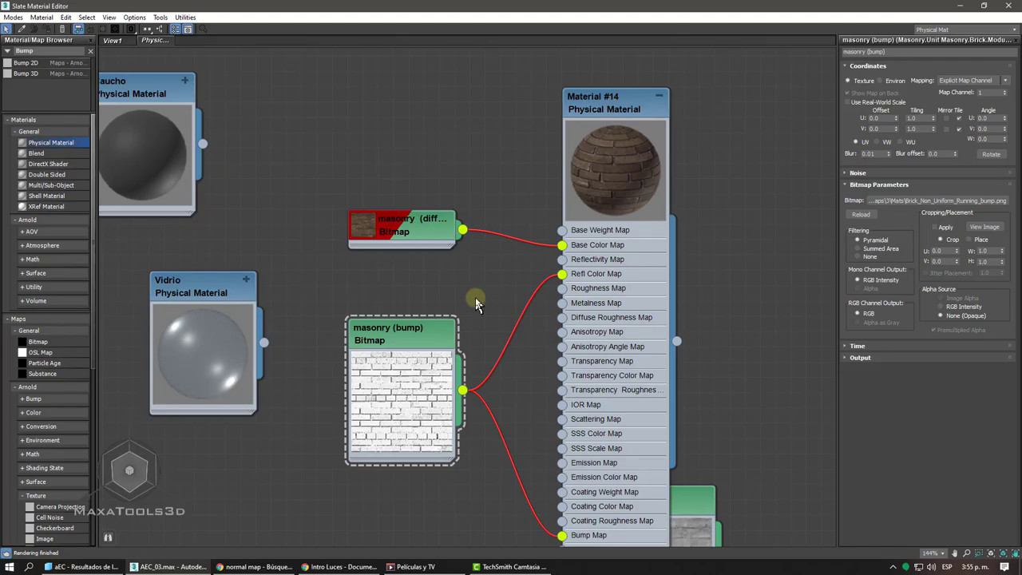
scroll(476, 303, "down", 1)
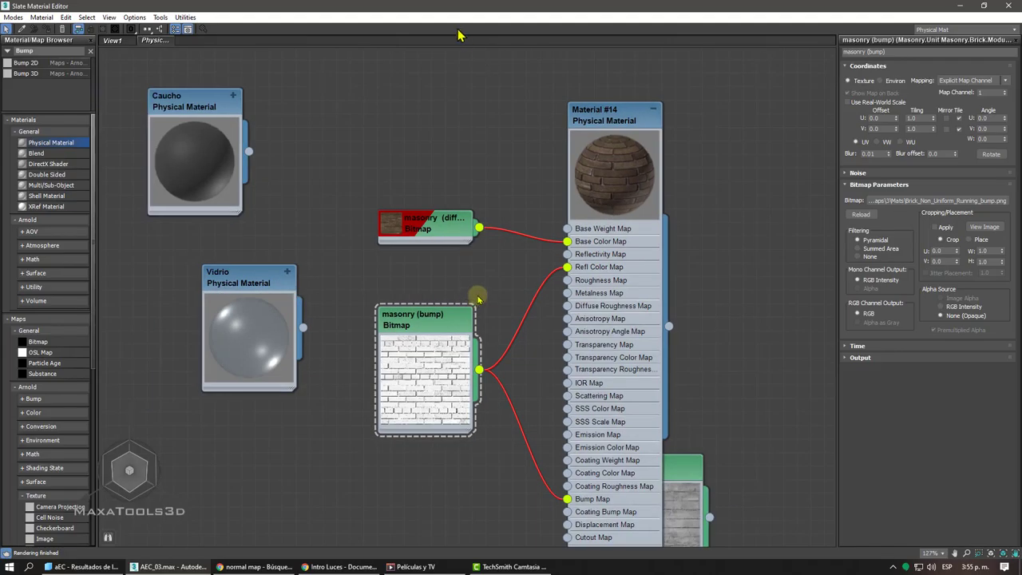
left_click(625, 120)
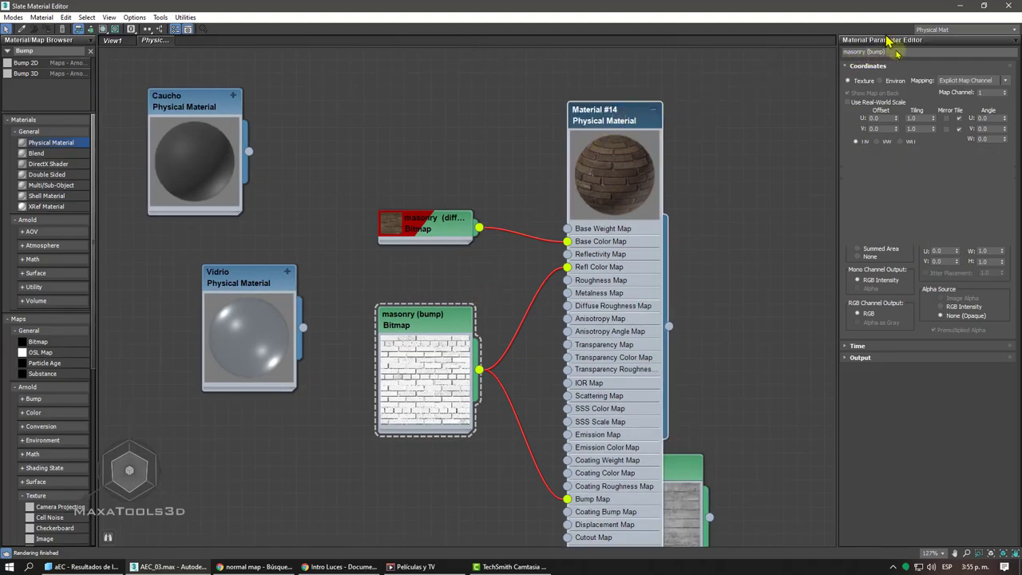
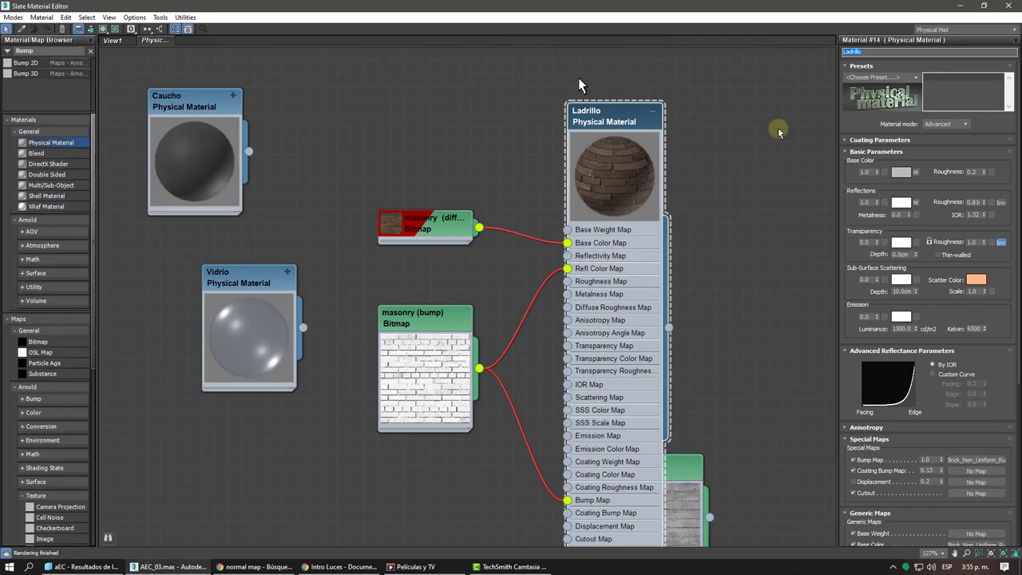
scroll(580, 86, "down", 2)
left_click_drag(559, 124, 278, 343)
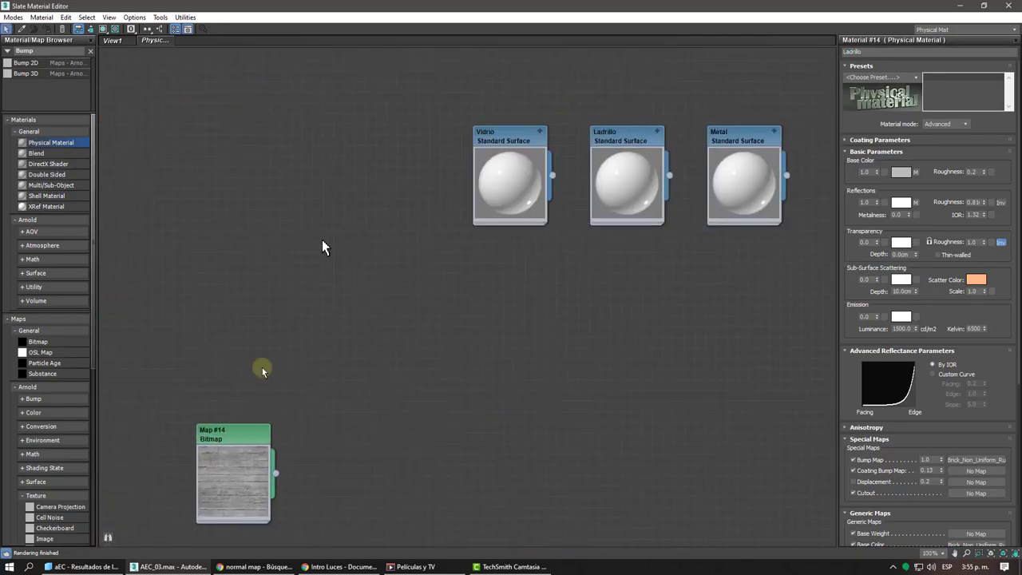
- Move the Vidrio Standard Surface node away from the other unfinished materials into the free space beside Caucho
scroll(323, 243, "up", 1)
middle_click_drag(405, 199, 487, 232)
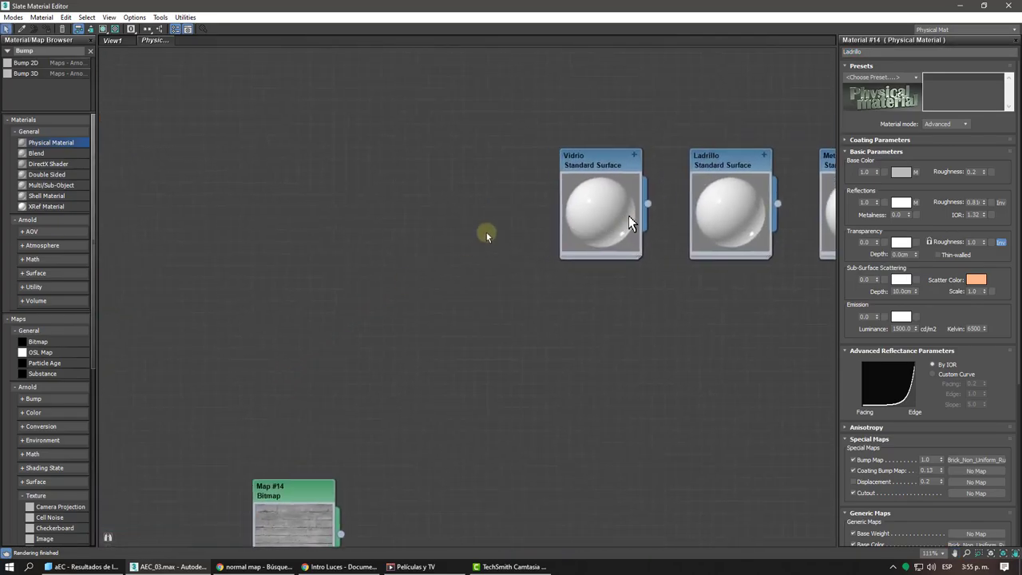
left_click_drag(605, 182, 172, 239)
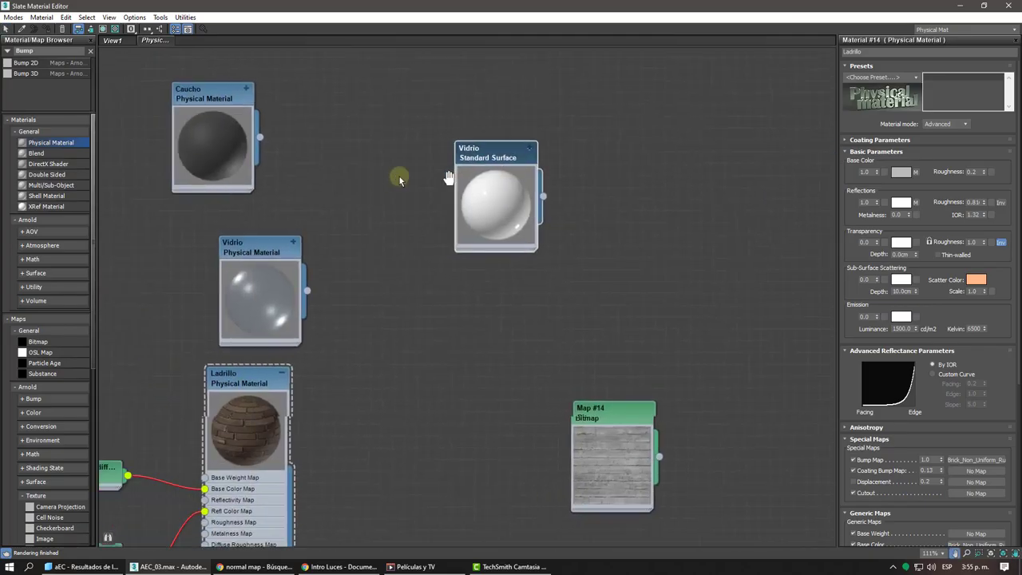
scroll(459, 180, "up", 1)
- Set the base color of the Vidrio Standard Surface material to black
double_click(497, 159)
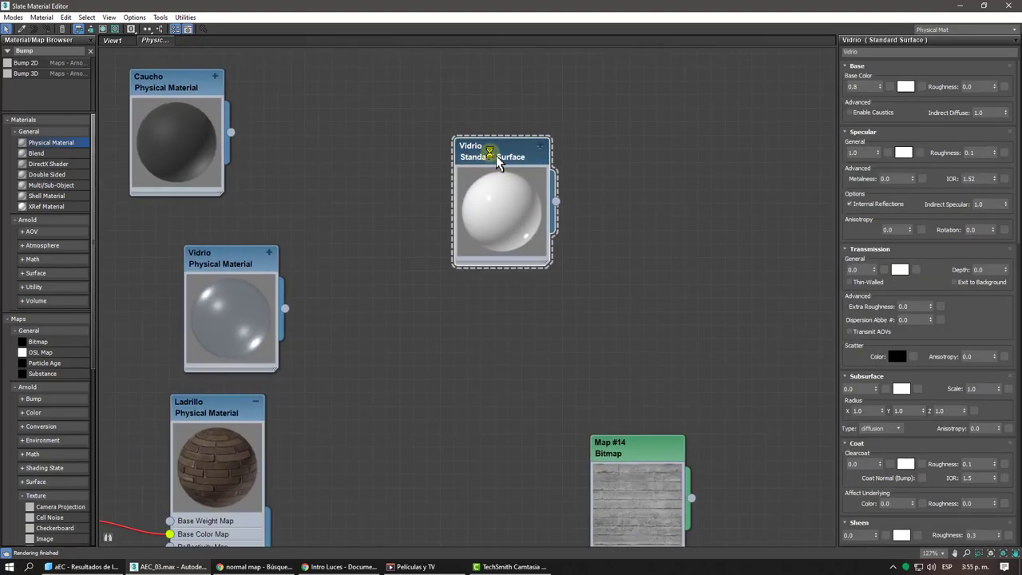
scroll(588, 191, "up", 3)
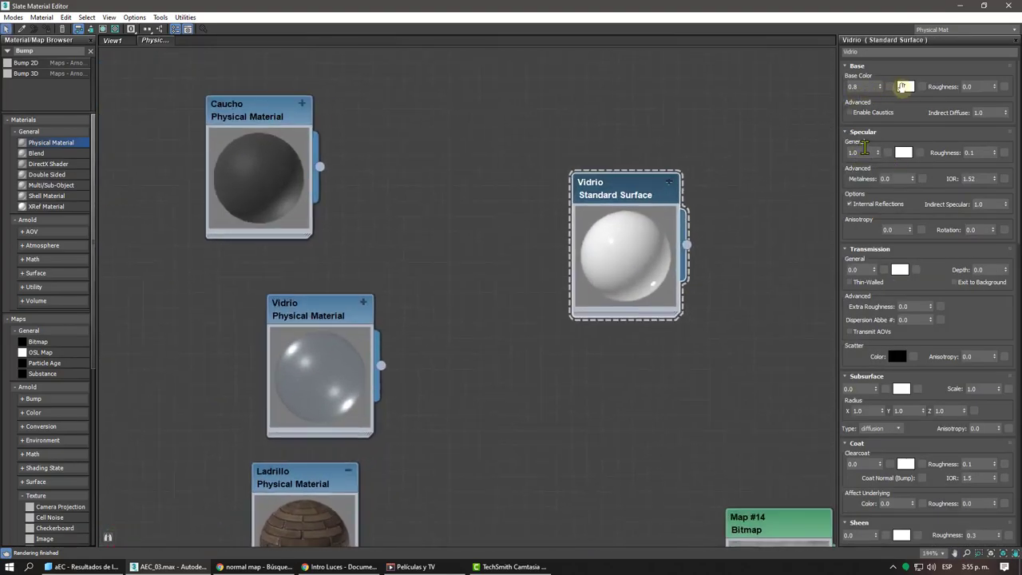
left_click(904, 90)
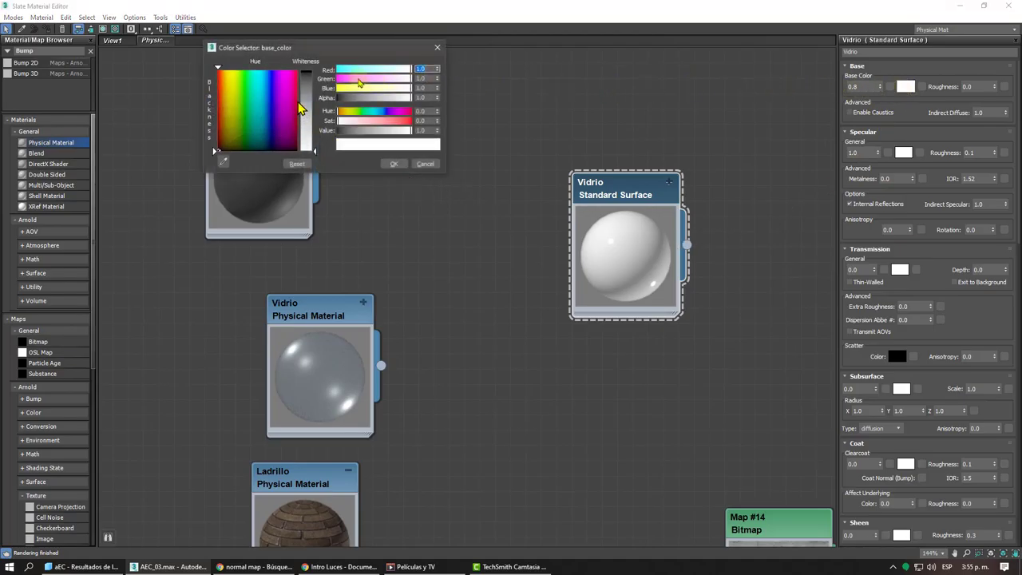
left_click(310, 70)
left_click(393, 164)
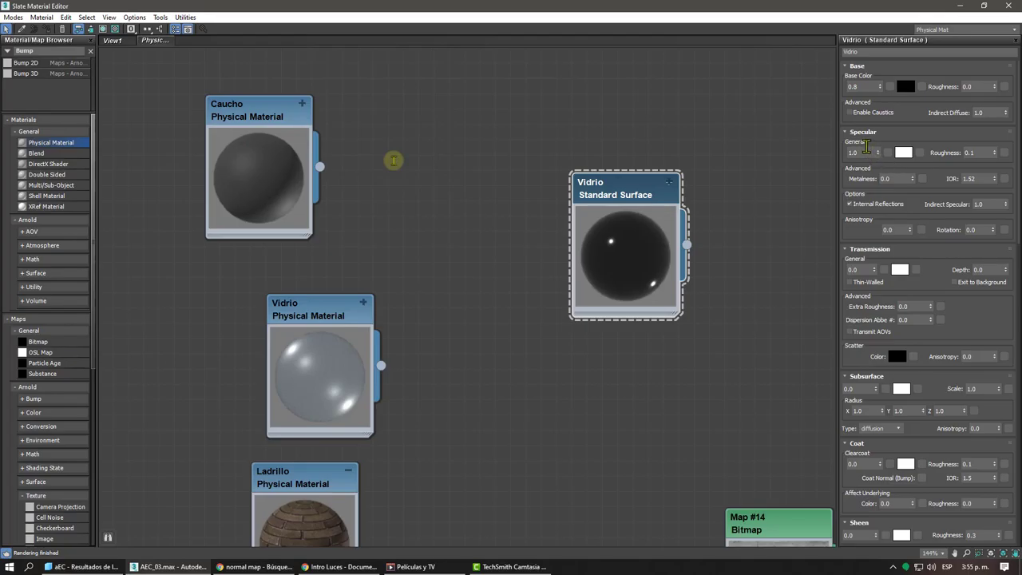
- Set the Vidrio Standard Surface's specular roughness to 0.27 and its transmission weight to 1.0
left_click_drag(994, 153, 993, 143)
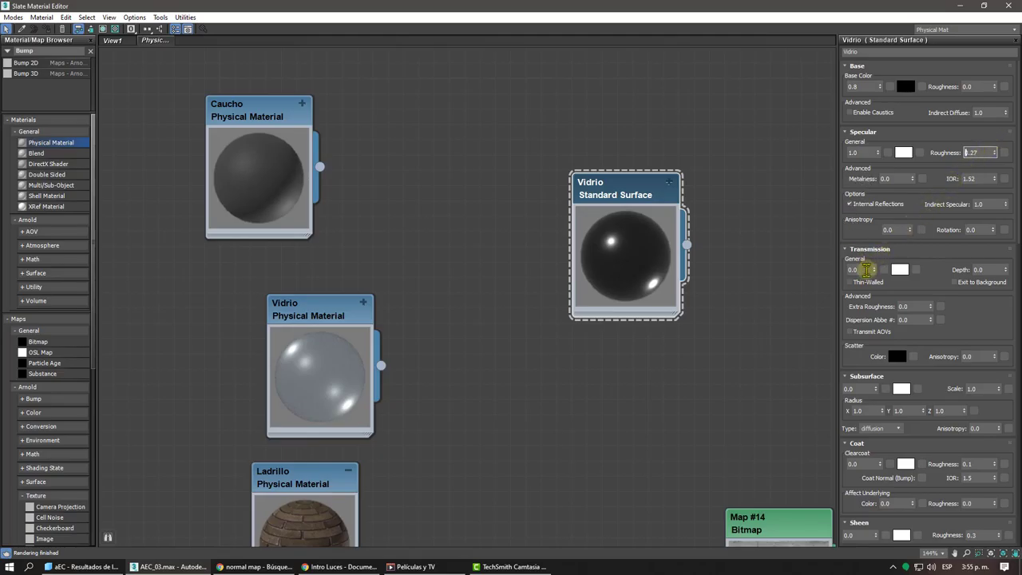
left_click(860, 269)
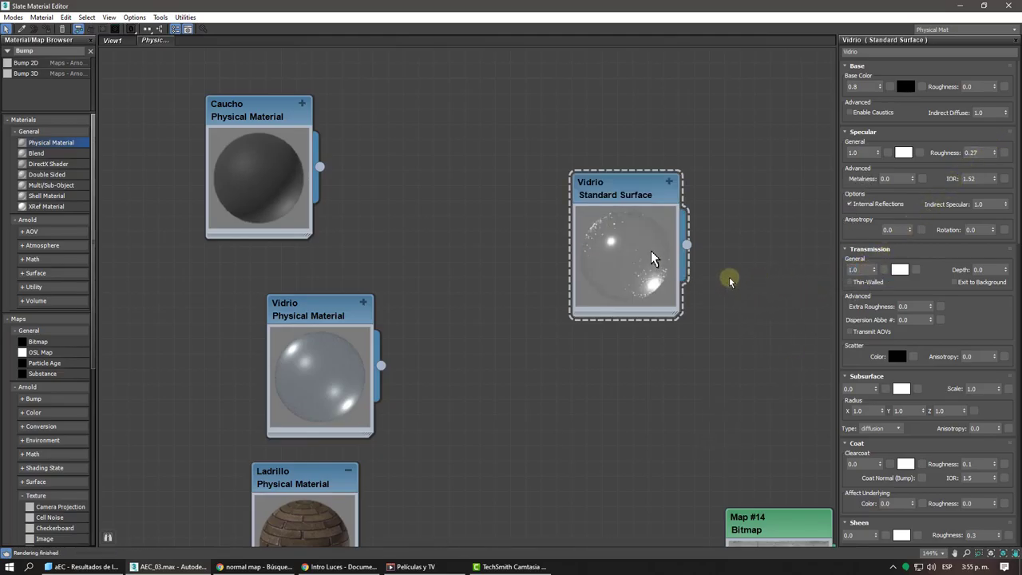
scroll(650, 257, "up", 2)
scroll(631, 253, "up", 1)
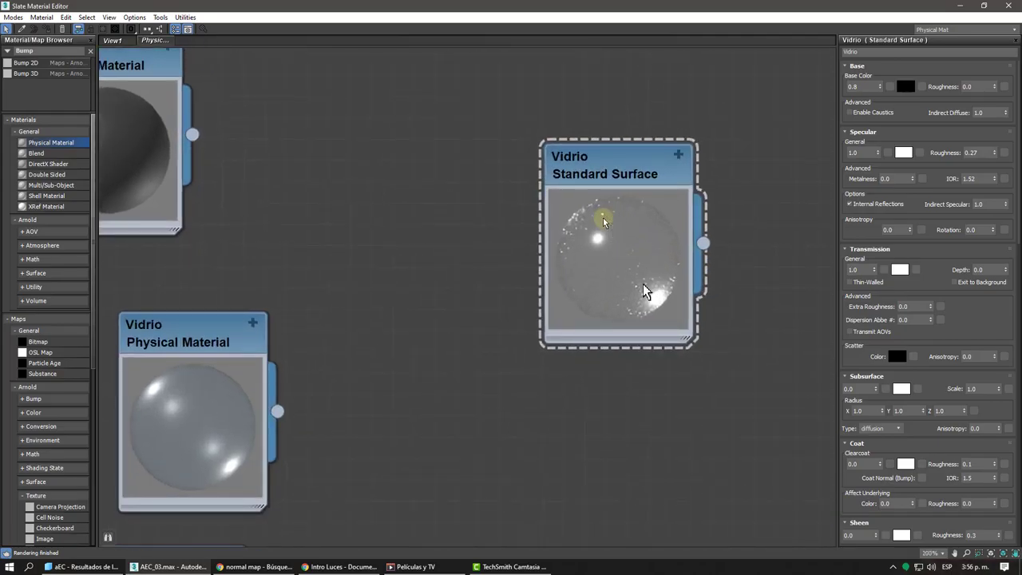
- Align the Caucho and Vidrio Physical Materials in a column above Ladrillo and move the Vidrio Standard Surface farther out into free space
scroll(638, 254, "down", 5)
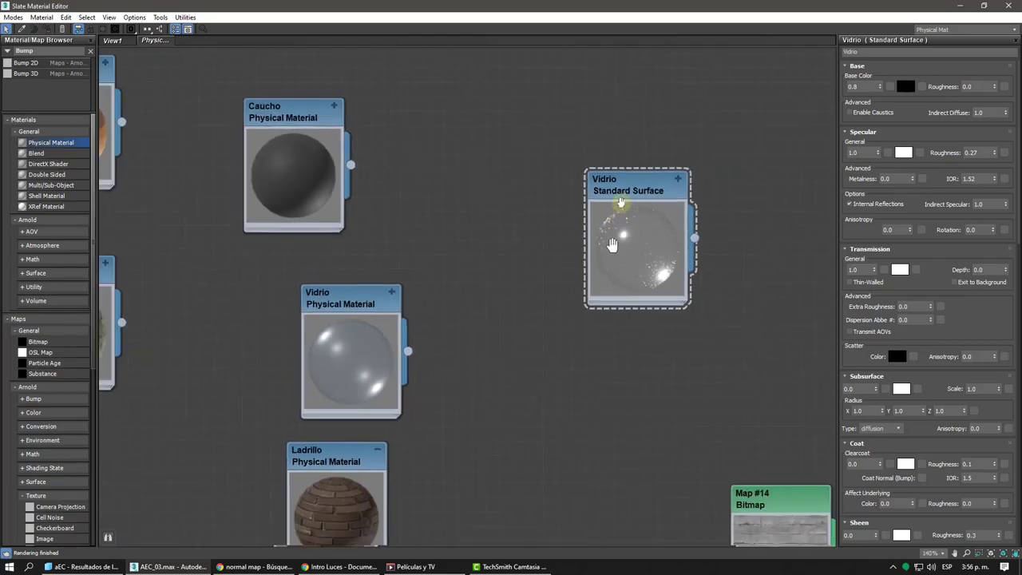
left_click_drag(628, 206, 533, 151)
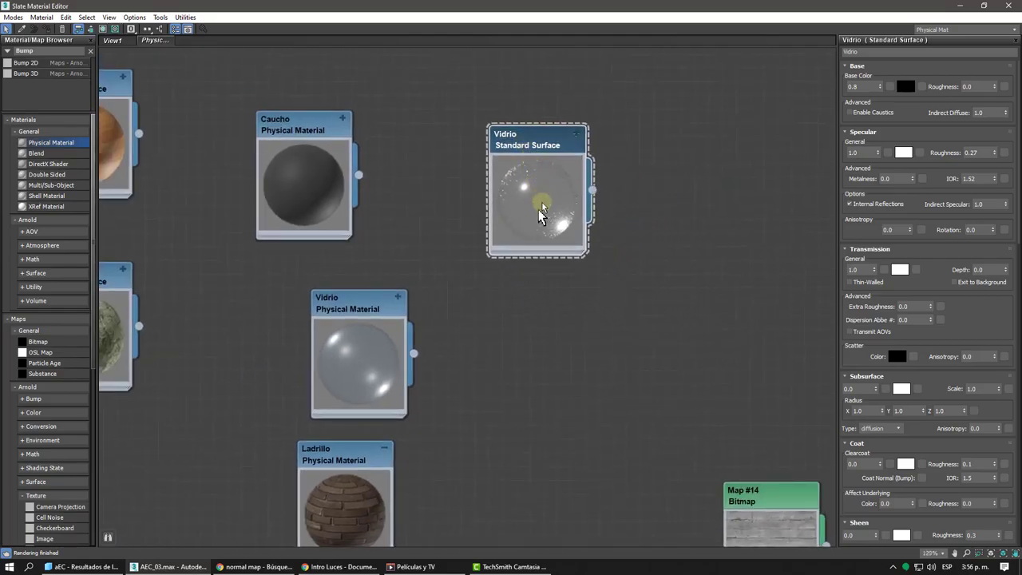
scroll(543, 202, "down", 2)
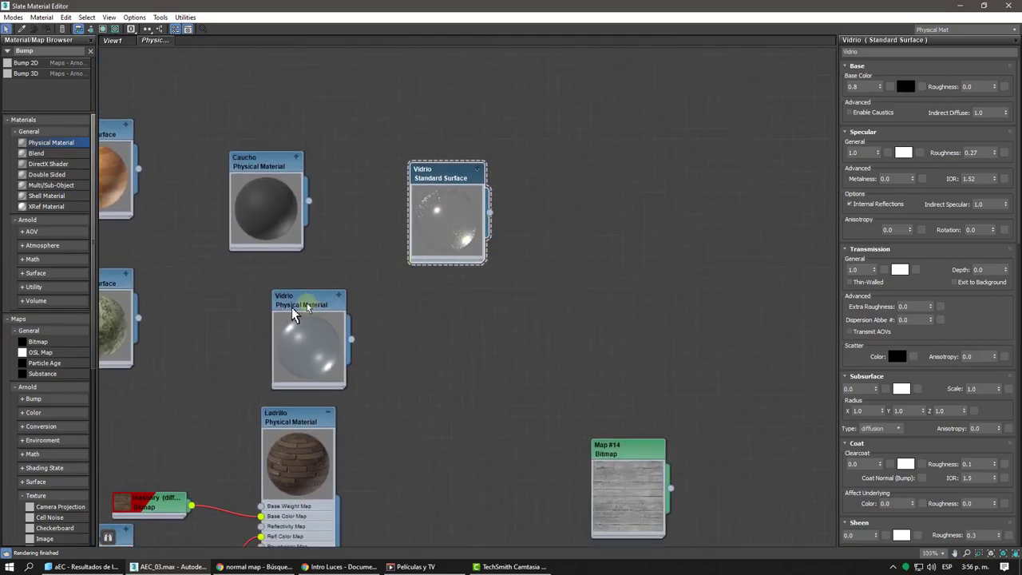
left_click_drag(281, 316, 278, 321)
left_click_drag(253, 199, 274, 221)
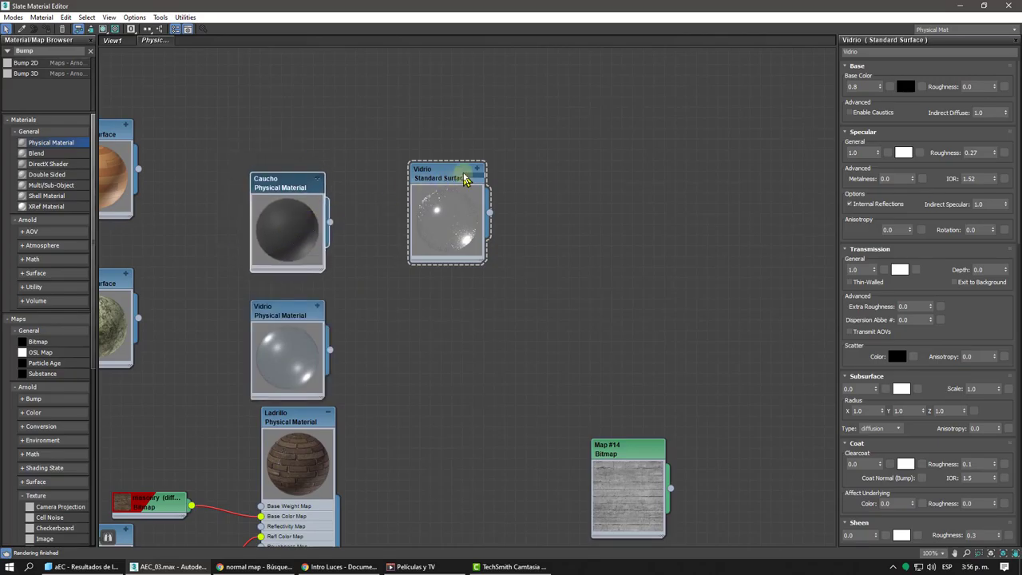
left_click_drag(463, 171, 569, 118)
scroll(593, 210, "down", 1)
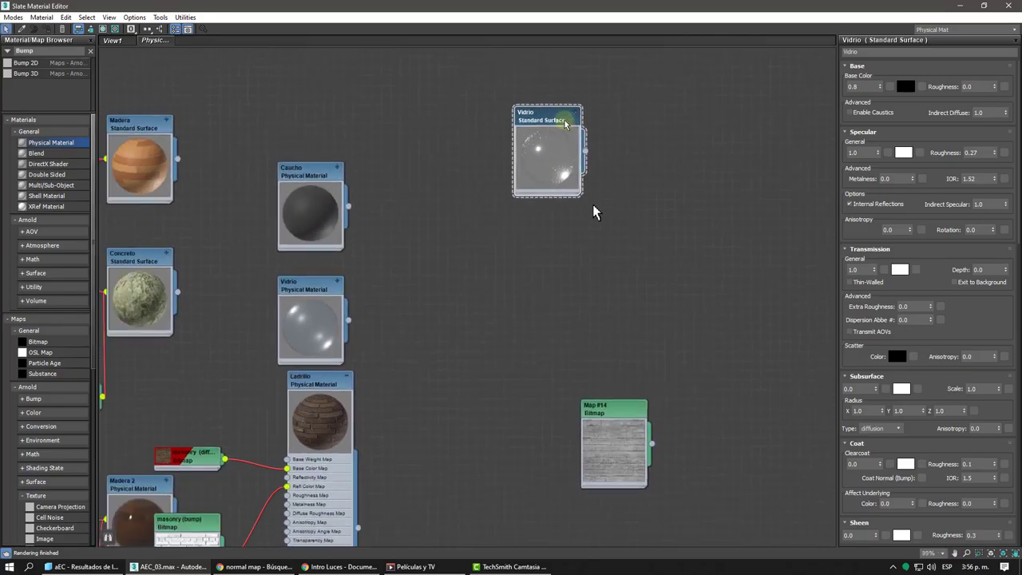
- Add a Bitmap map loading Masonry.Stone.Ashlar.Random.Broken Coursed.jpg near the Ladrillo Standard Surface, enlarge its node preview and shift it up
middle_click_drag(605, 210, 493, 210)
scroll(613, 195, "down", 1)
scroll(505, 216, "down", 3)
middle_click_drag(626, 230, 538, 235)
left_click(669, 170)
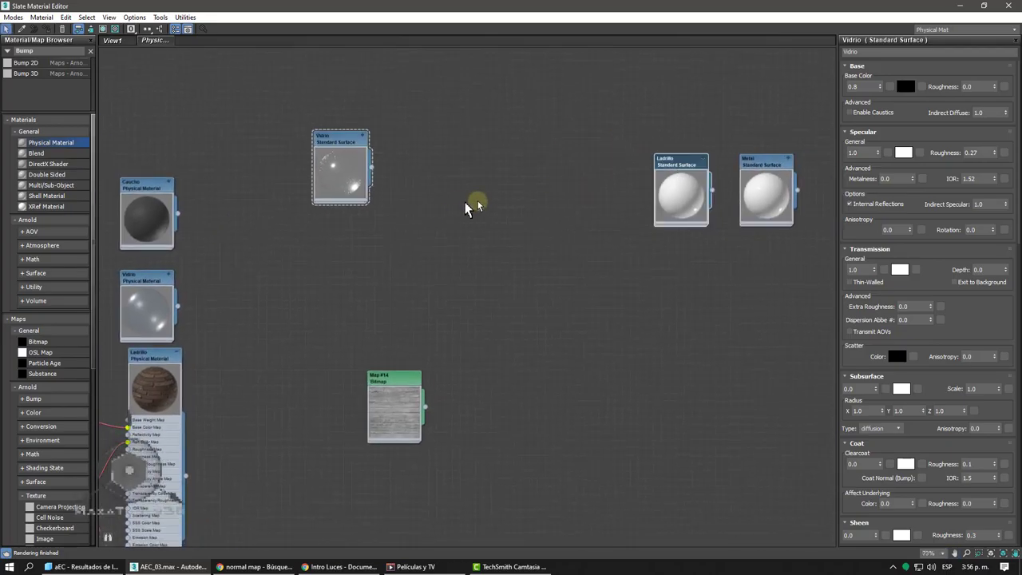
left_click_drag(38, 342, 511, 245)
left_click_drag(513, 202, 519, 201)
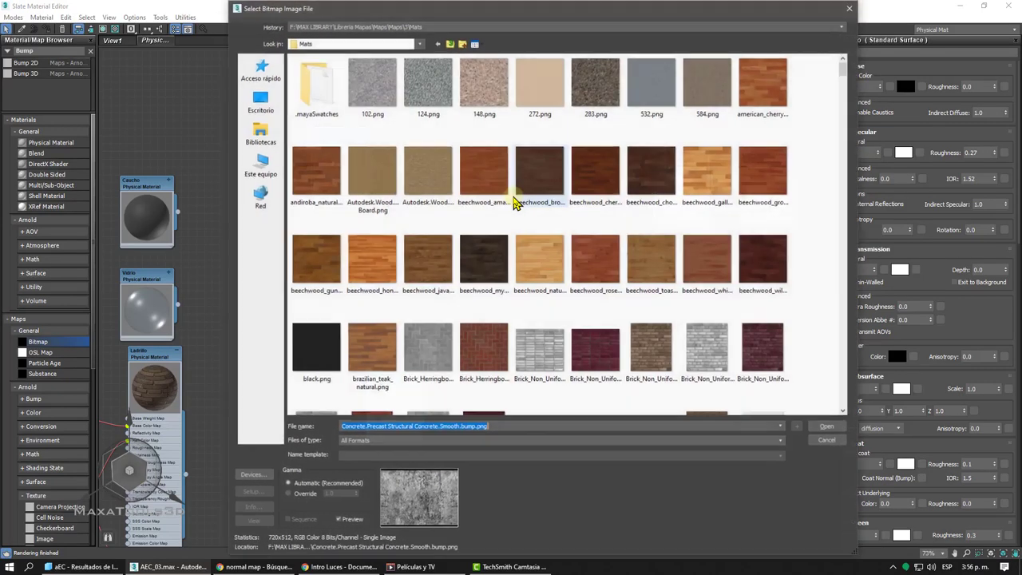
scroll(530, 205, "down", 4)
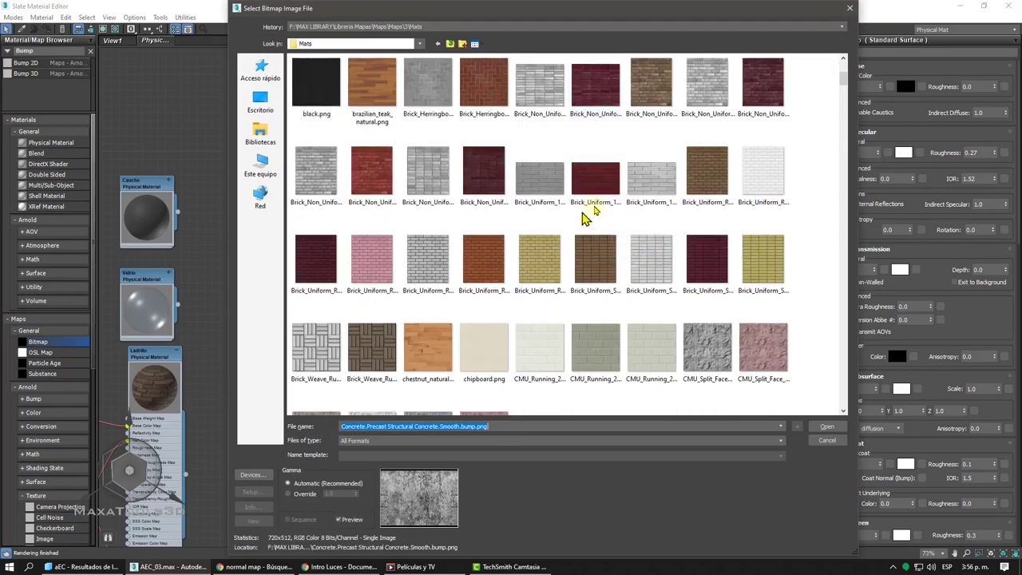
scroll(583, 214, "down", 15)
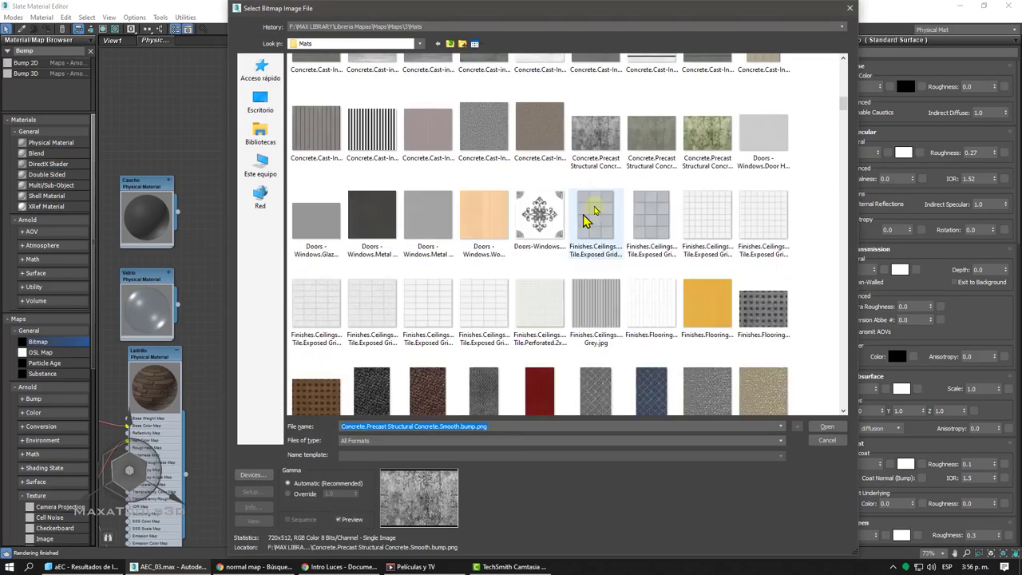
scroll(587, 217, "down", 10)
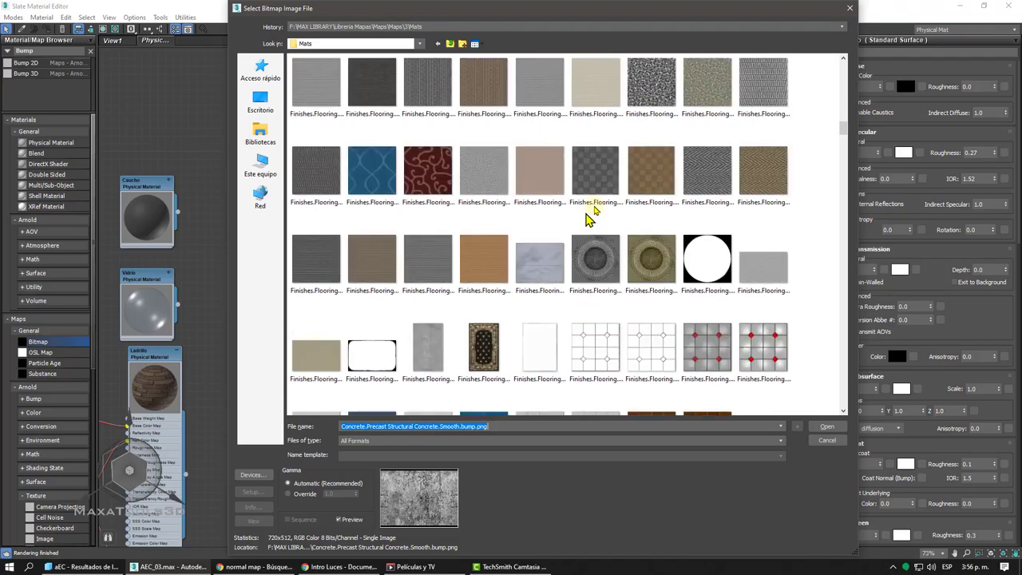
scroll(588, 217, "down", 10)
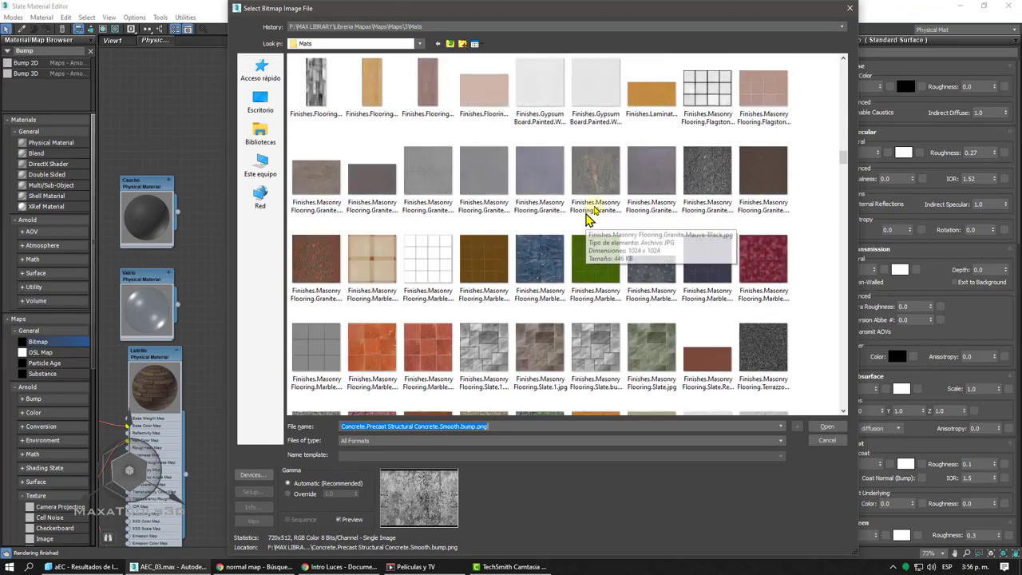
scroll(589, 217, "down", 10)
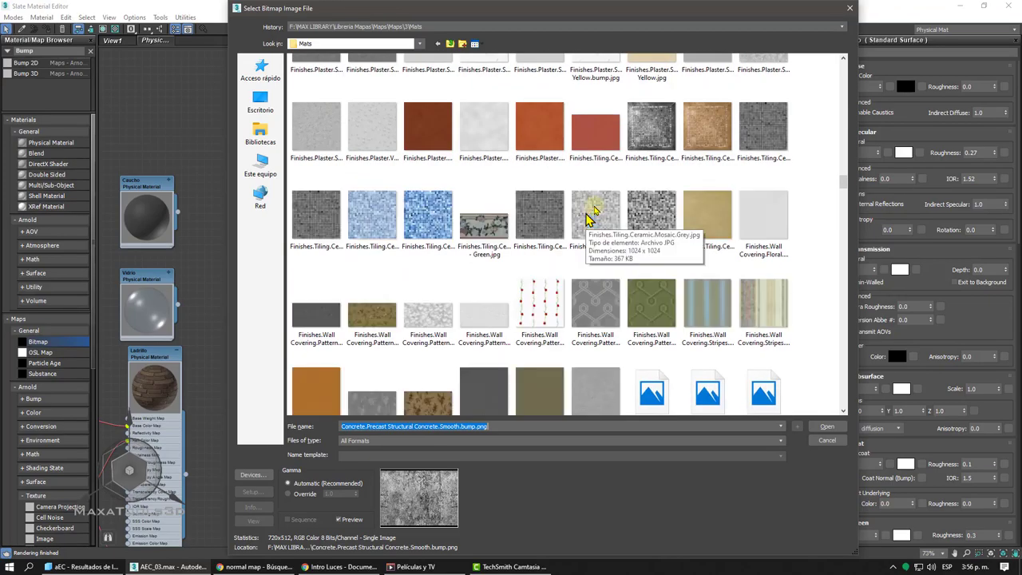
scroll(588, 218, "down", 10)
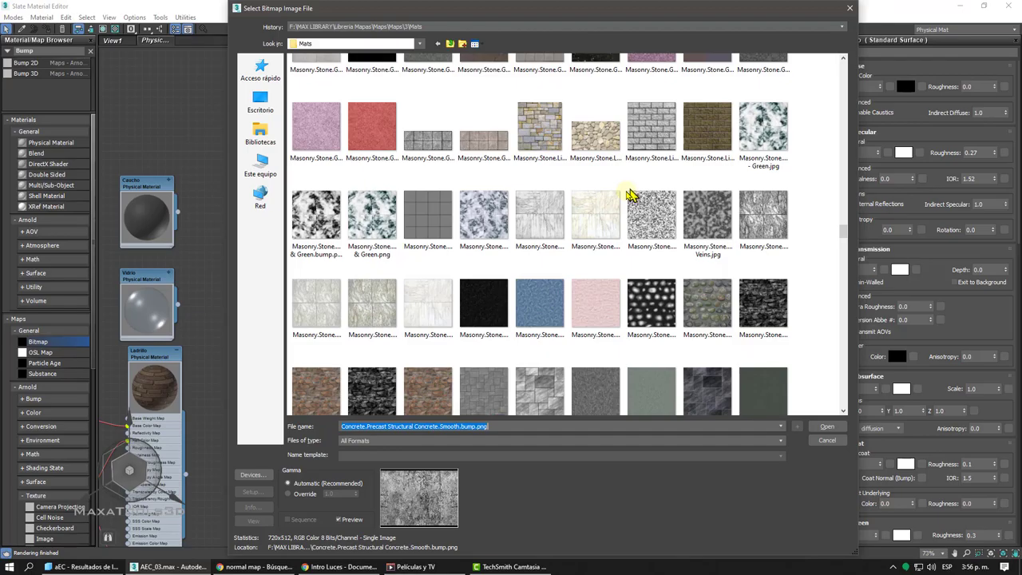
scroll(628, 196, "down", 3)
scroll(628, 196, "up", 6)
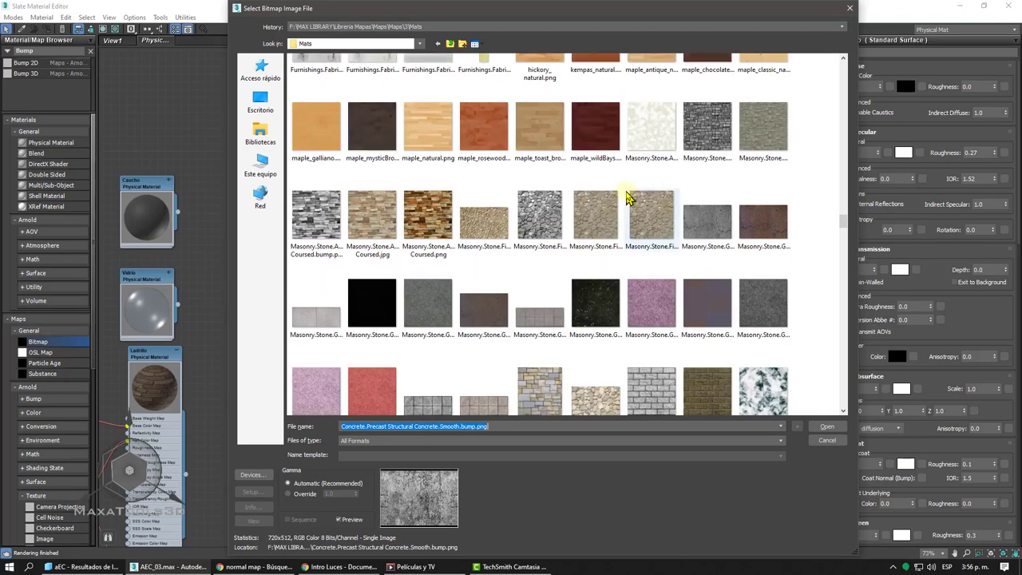
scroll(627, 196, "down", 3)
scroll(628, 196, "up", 3)
left_click(438, 227)
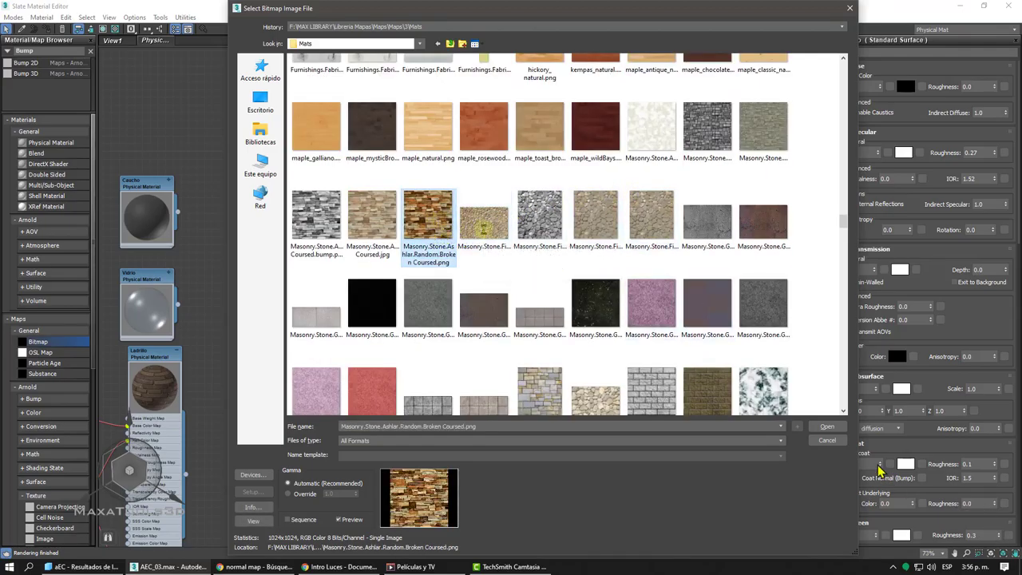
left_click(379, 230)
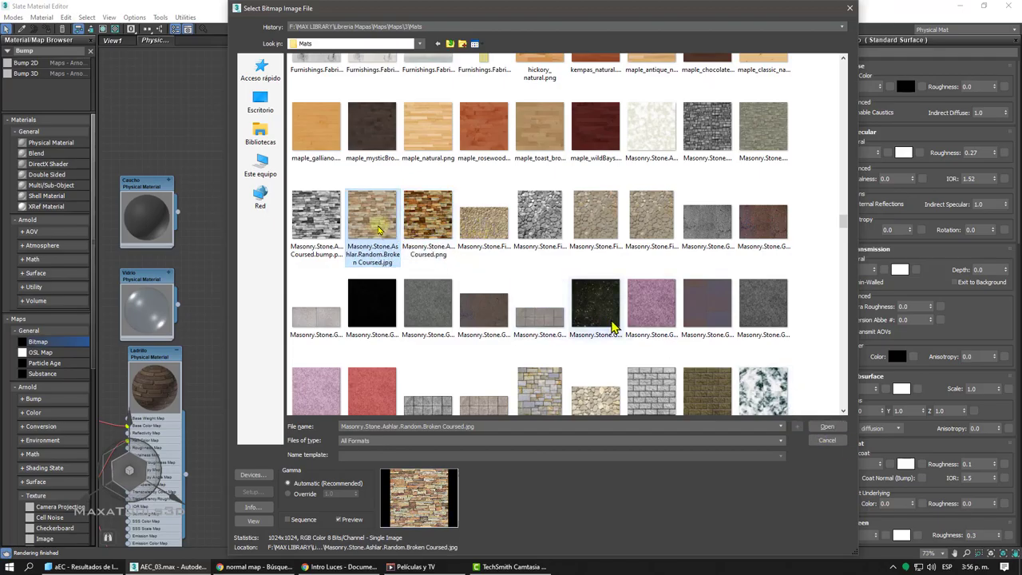
left_click(824, 424)
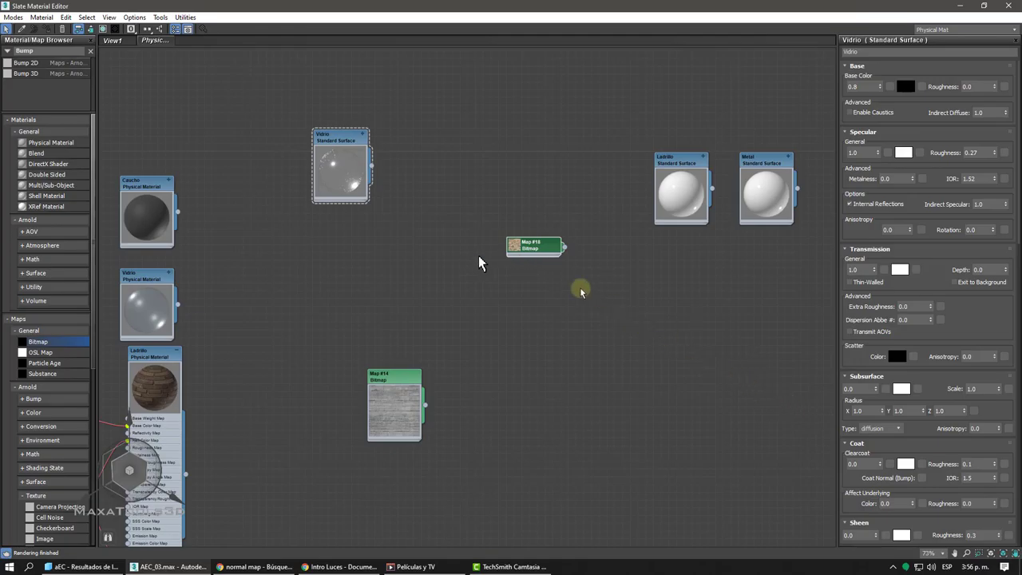
double_click(515, 249)
left_click_drag(523, 254, 525, 179)
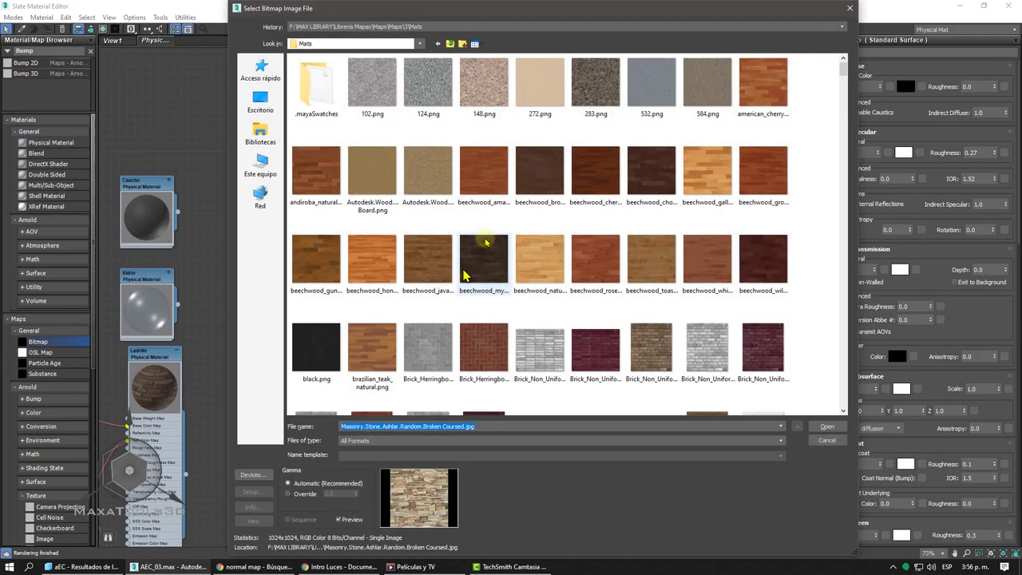
- Load Masonry.Stone.Ashlar.Random.Broken Coursed.bump.png as a second Bitmap and place it below the colour stone bitmap
scroll(379, 264, "down", 10)
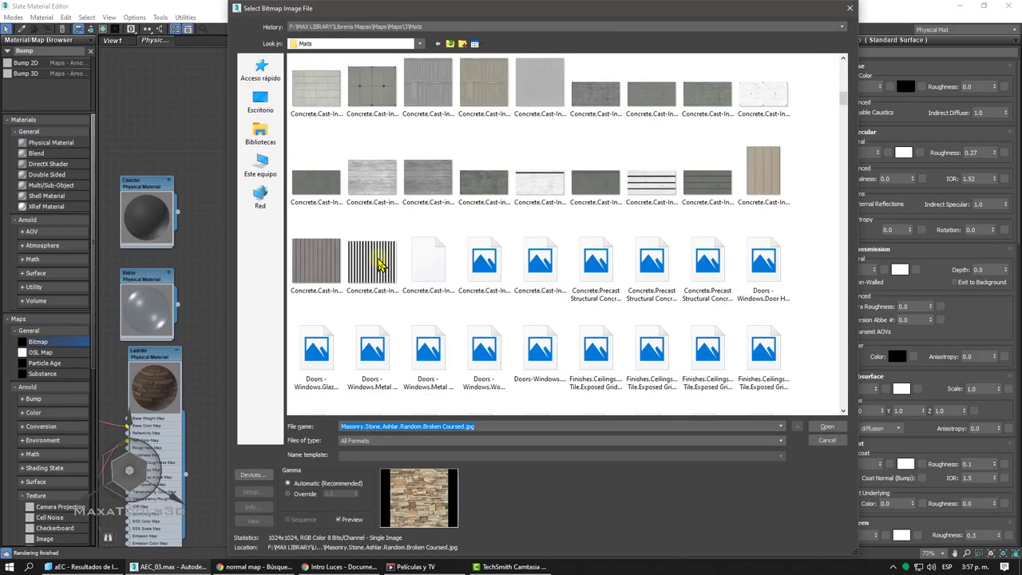
scroll(378, 263, "down", 5)
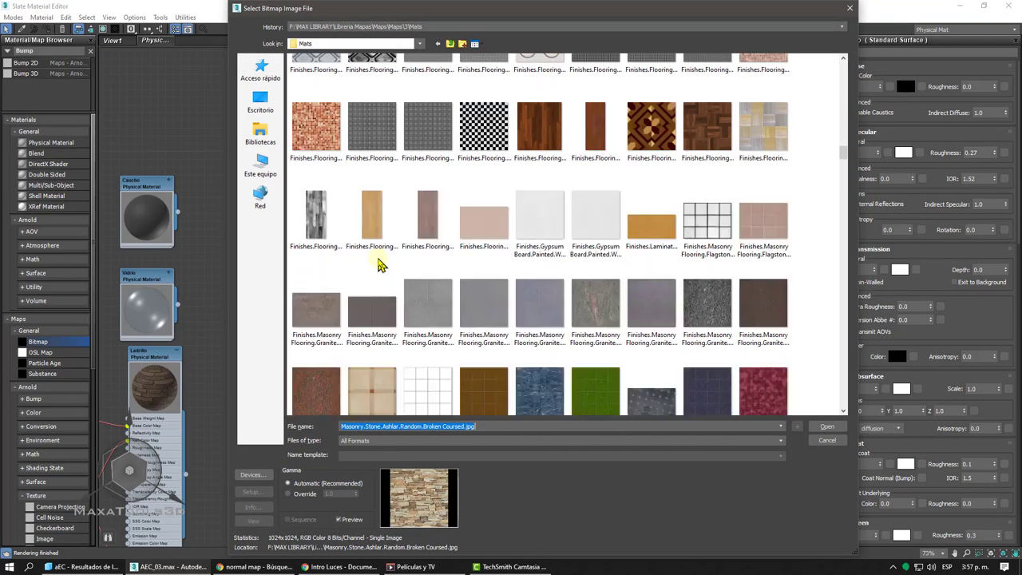
scroll(378, 264, "down", 8)
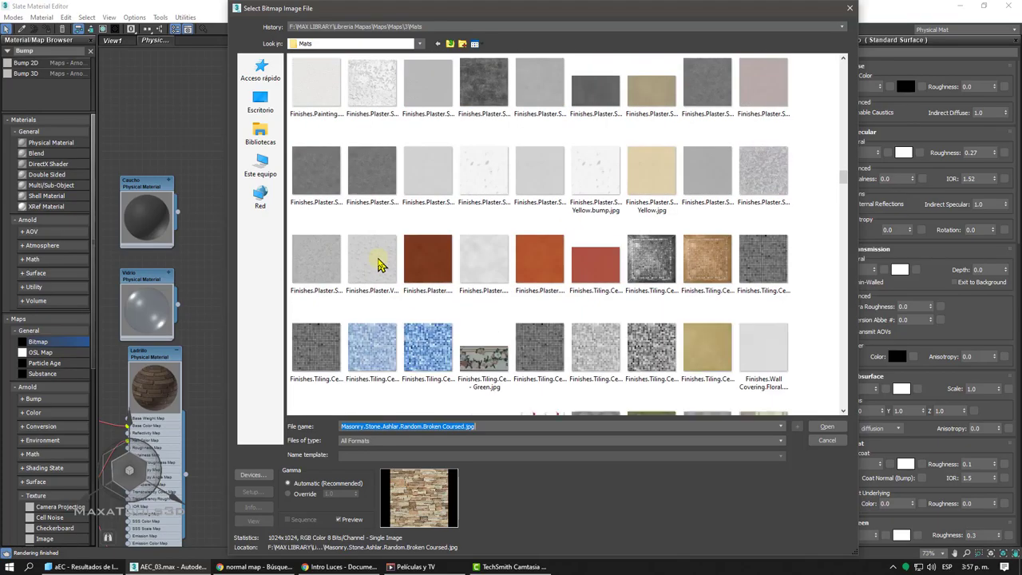
scroll(379, 263, "down", 8)
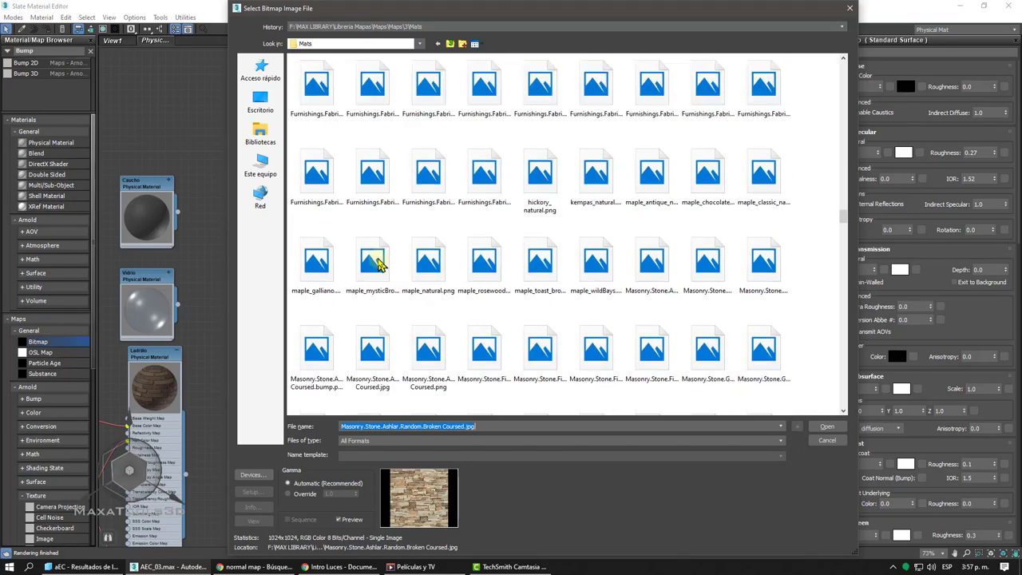
scroll(378, 264, "down", 8)
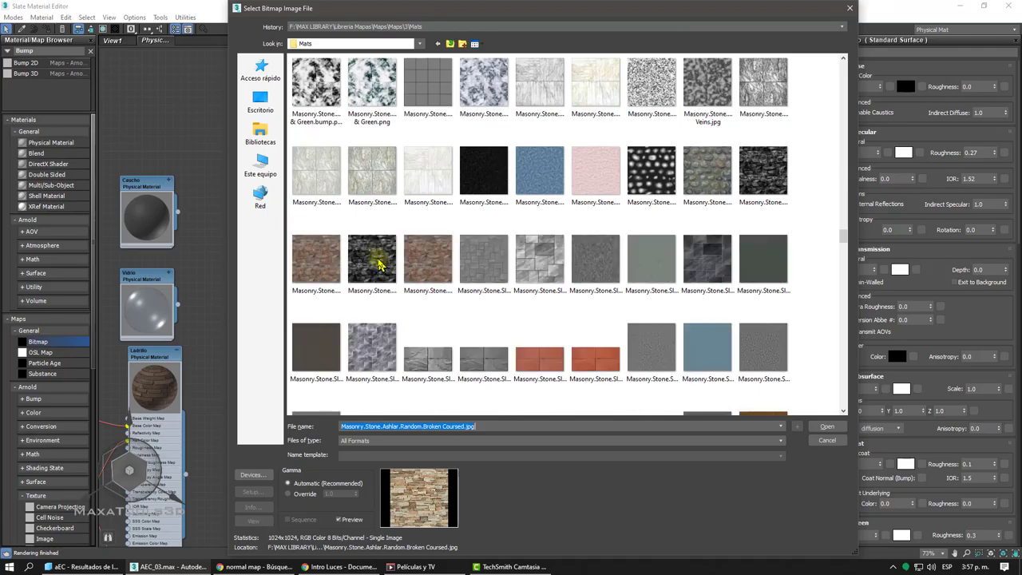
scroll(378, 264, "up", 5)
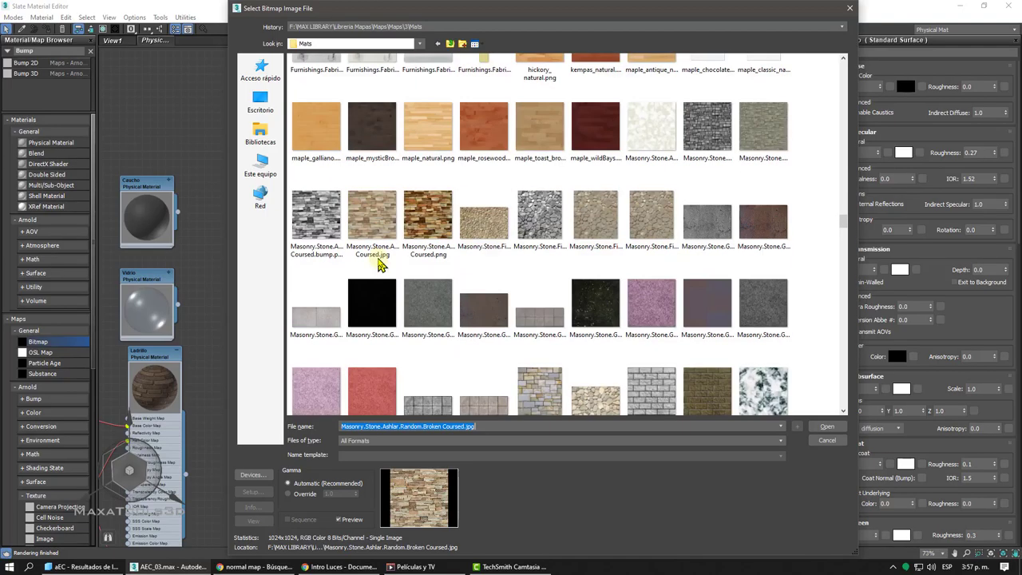
left_click(316, 219)
left_click(824, 426)
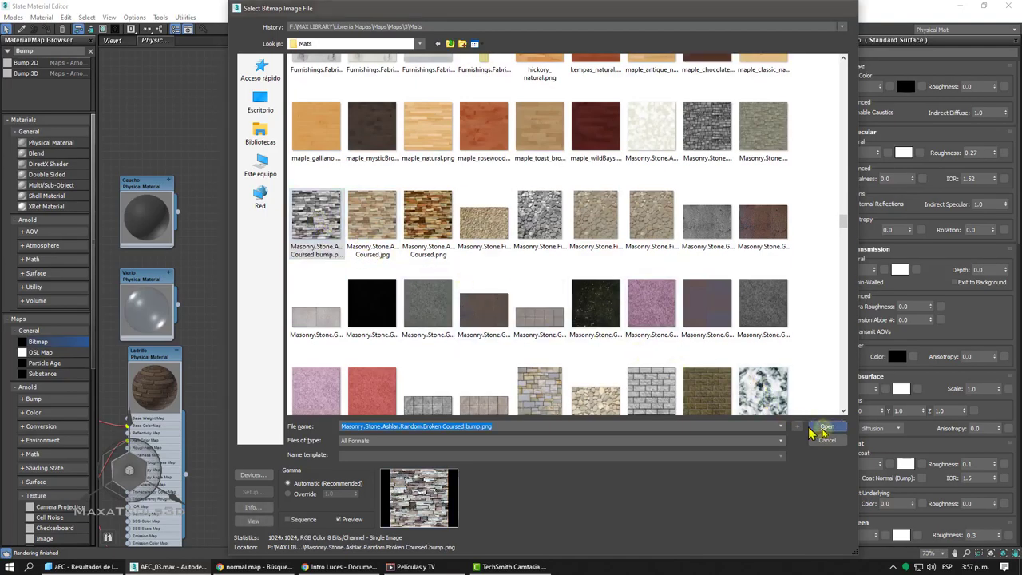
left_click_drag(569, 261, 532, 269)
- Add a Bump 2D map near the Ladrillo Standard Surface and set its bump height to 3.0
left_click_drag(26, 62, 563, 134)
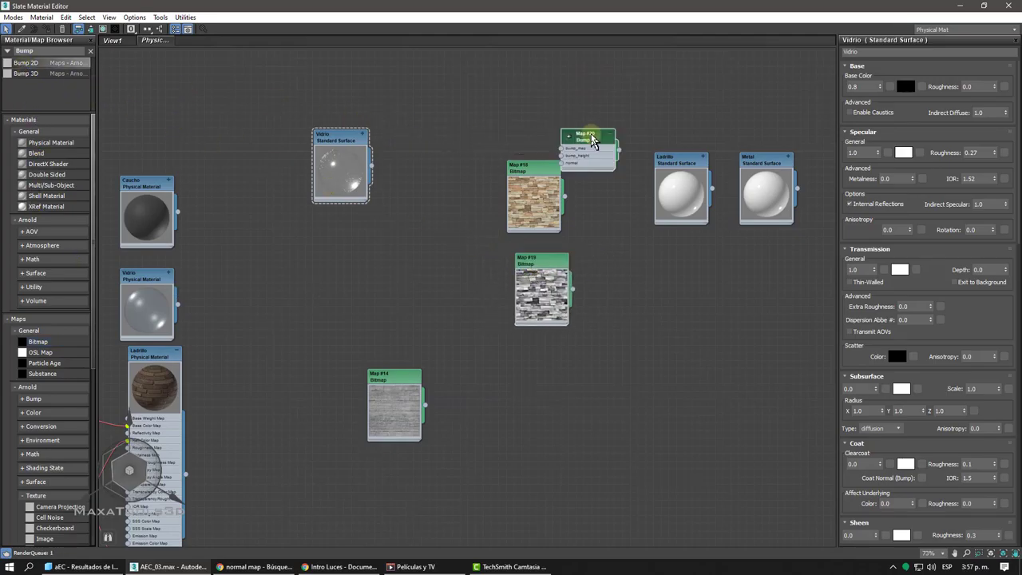
double_click(591, 142)
double_click(968, 91)
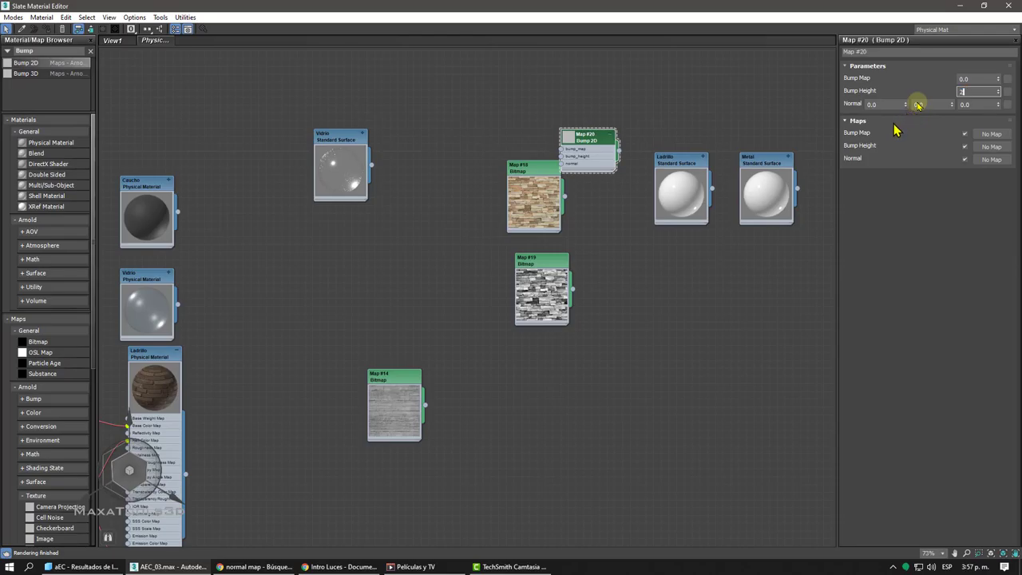
key("Return")
- Connect the Bump 2D to the Ladrillo Standard Surface's normal input and the grey stone bitmap to the Bump 2D's bump_map
middle_click_drag(594, 231, 591, 218)
left_click_drag(591, 140, 666, 183)
scroll(653, 195, "up", 2)
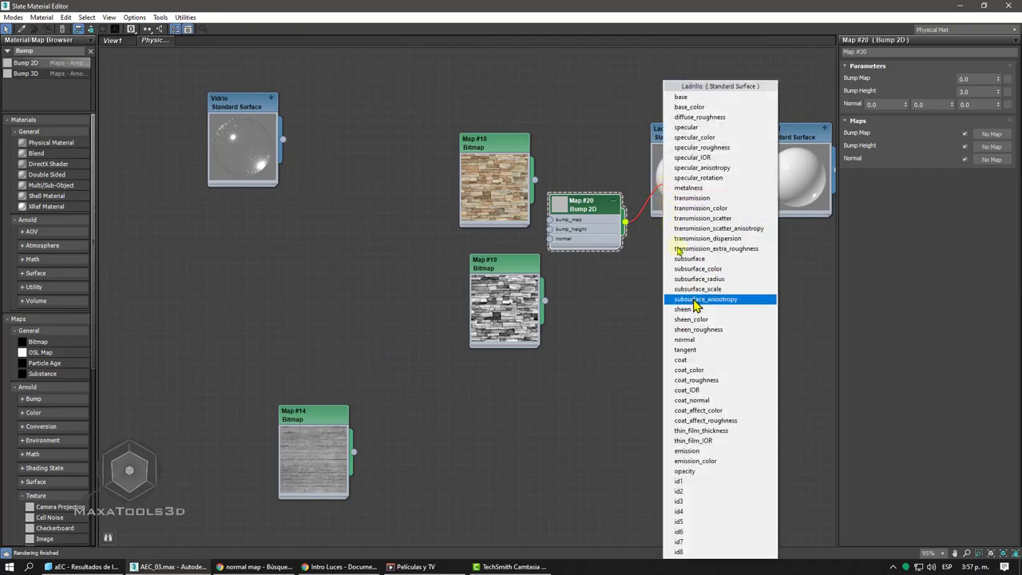
left_click(669, 336)
left_click_drag(544, 300, 550, 220)
- Examine the stone relief of the Ladrillo Standard Surface in an enlarged preview window, and close the window
left_click(682, 136)
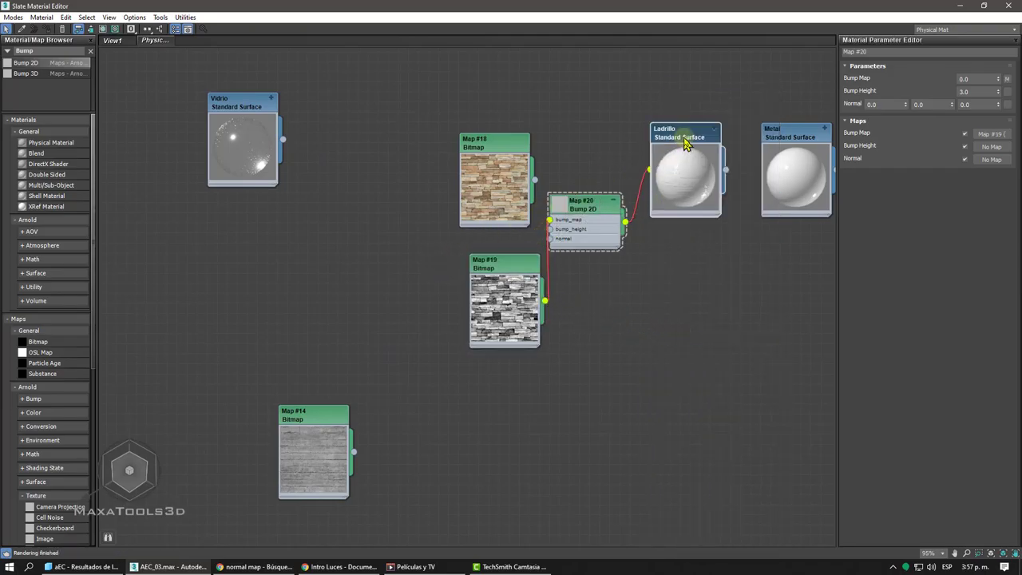
scroll(683, 137, "up", 1)
right_click(681, 171)
left_click(710, 218)
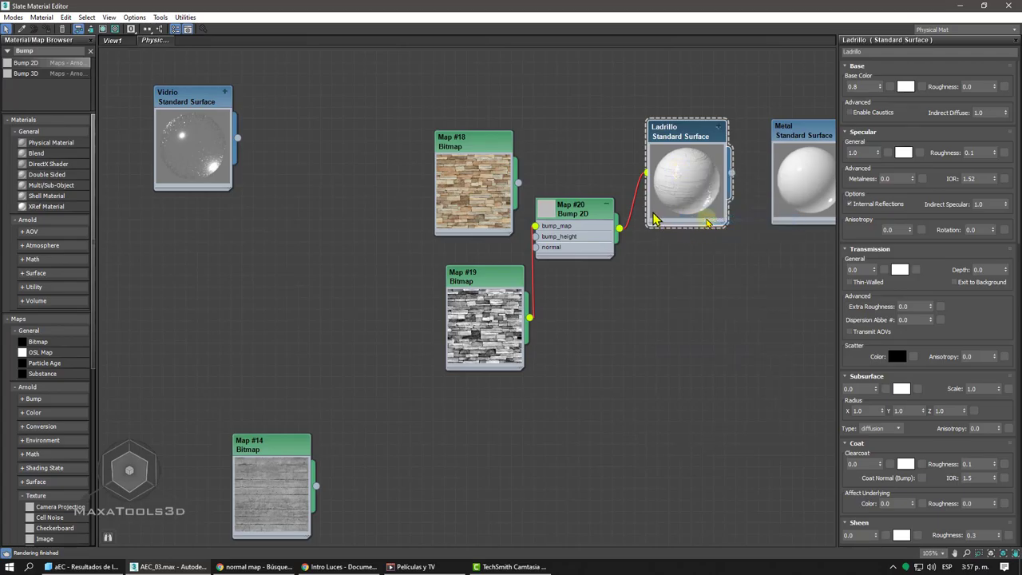
left_click_drag(675, 214, 641, 72)
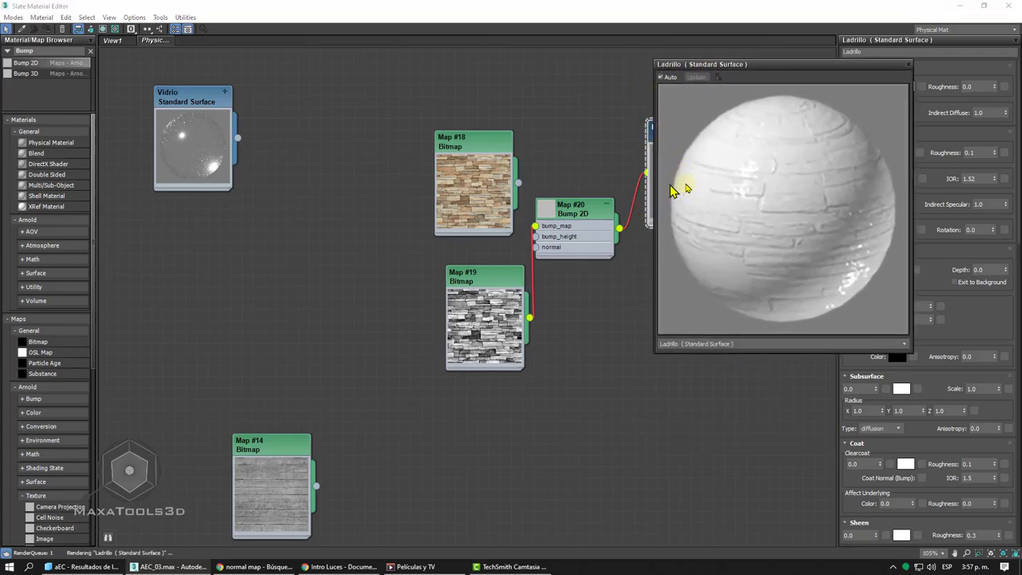
middle_click_drag(644, 178, 583, 174)
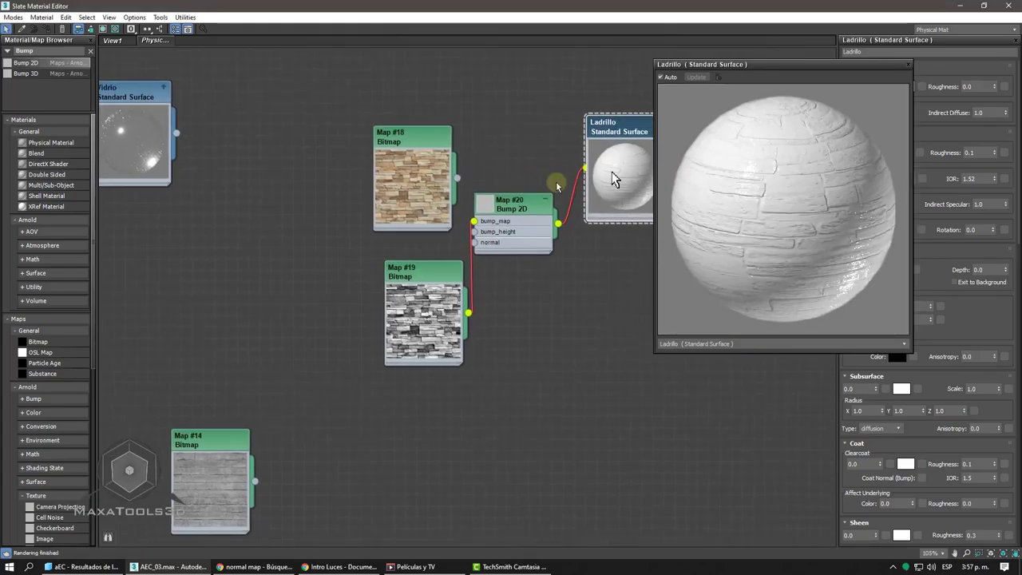
left_click(908, 64)
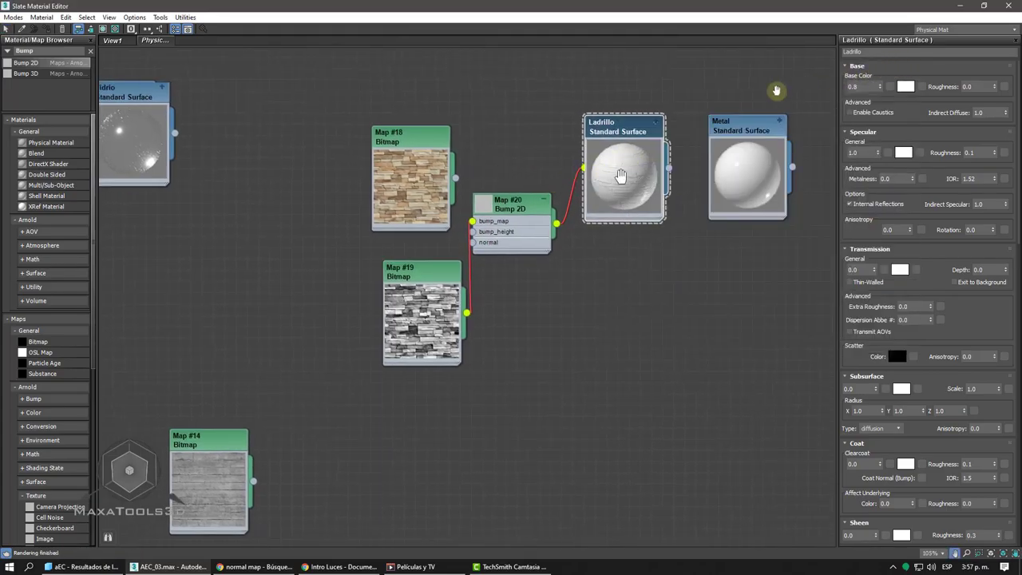
- Set the Ladrillo Standard Surface's specular roughness to 0.7
middle_click_drag(631, 136, 589, 143)
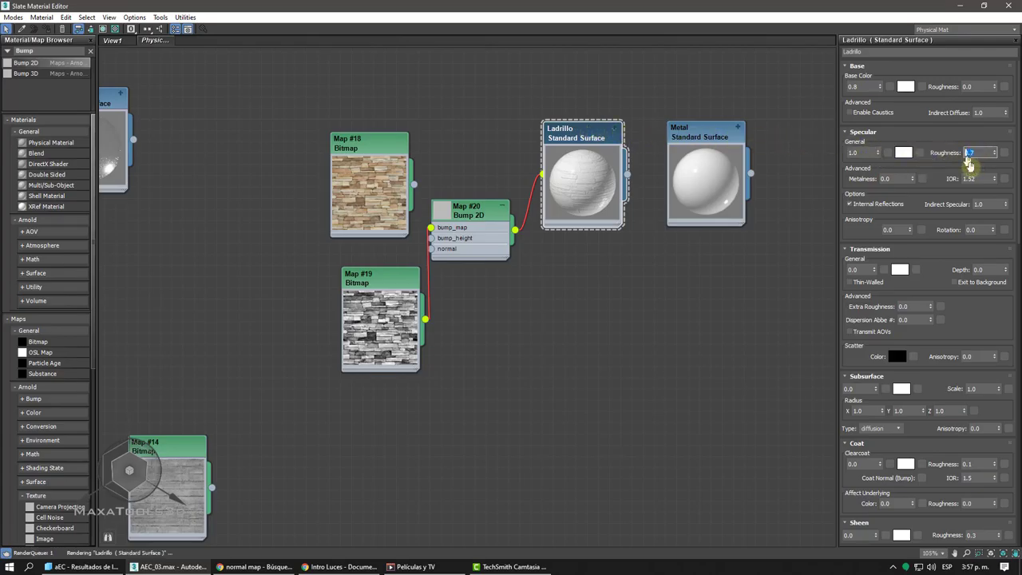
left_click(591, 198)
scroll(587, 203, "up", 3)
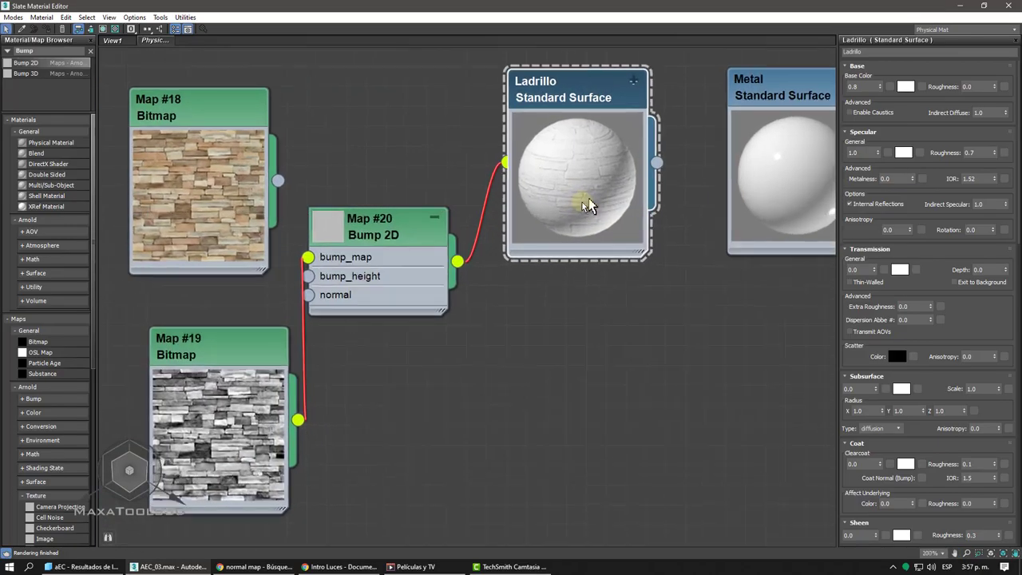
scroll(587, 206, "up", 1)
- Connect the colour stone bitmap to the base_color input of the Ladrillo Standard Surface
left_click_drag(321, 199, 620, 166)
left_click(645, 107)
middle_click_drag(605, 239, 608, 211)
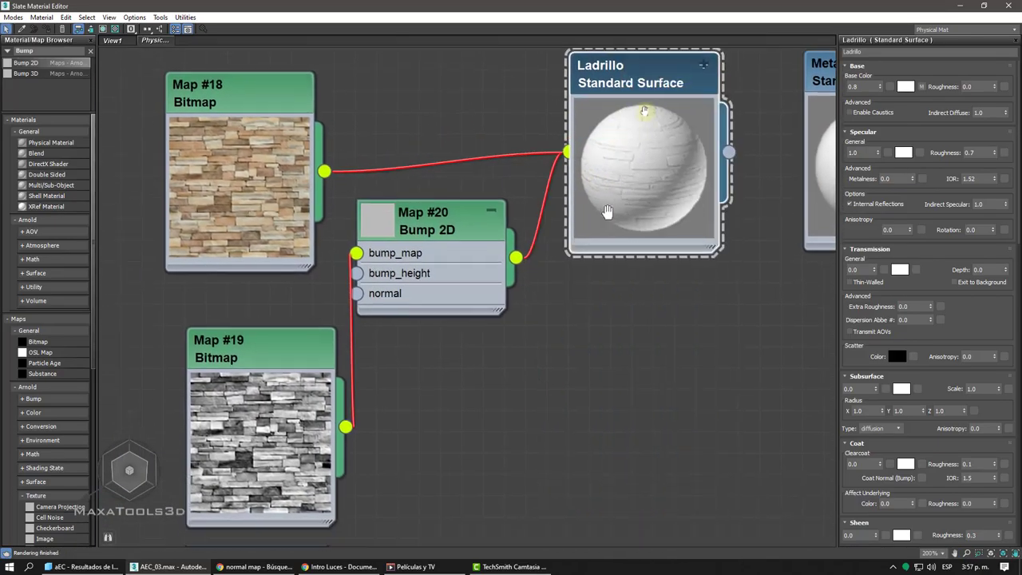
- Spread out the Ladrillo nodes by moving the Bump 2D lower and the grey stone bitmap farther away from it
scroll(607, 211, "down", 2)
left_click_drag(497, 228, 499, 303)
left_click_drag(323, 390, 286, 343)
middle_click_drag(286, 342, 293, 345)
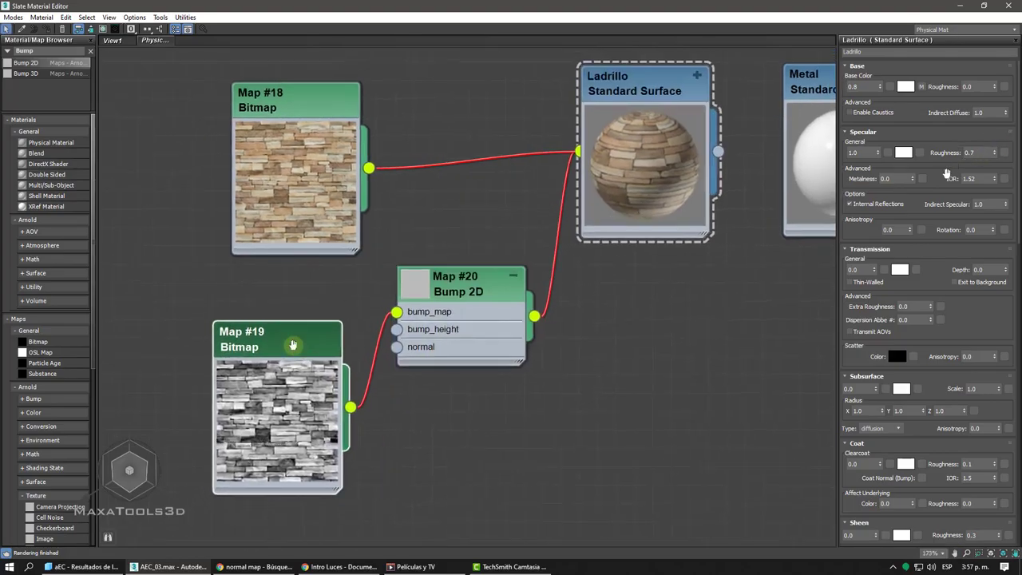
scroll(535, 226, "down", 1)
middle_click_drag(535, 226, 530, 200)
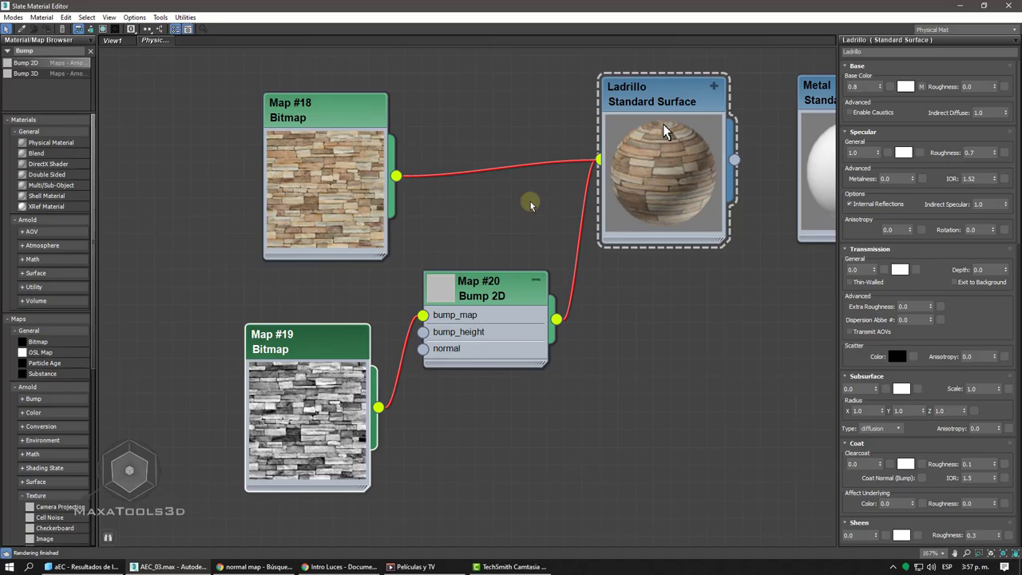
- Expand the Ladrillo Standard Surface's inputs and connect the grey stone bitmap to its specular_roughness
left_click(713, 90)
middle_click_drag(669, 173, 670, 158)
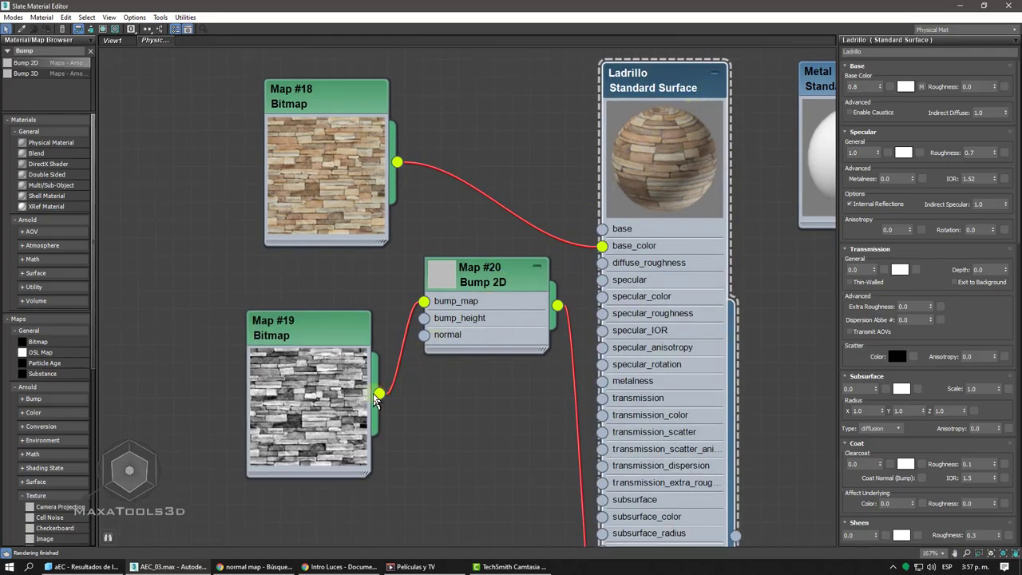
left_click_drag(377, 394, 609, 318)
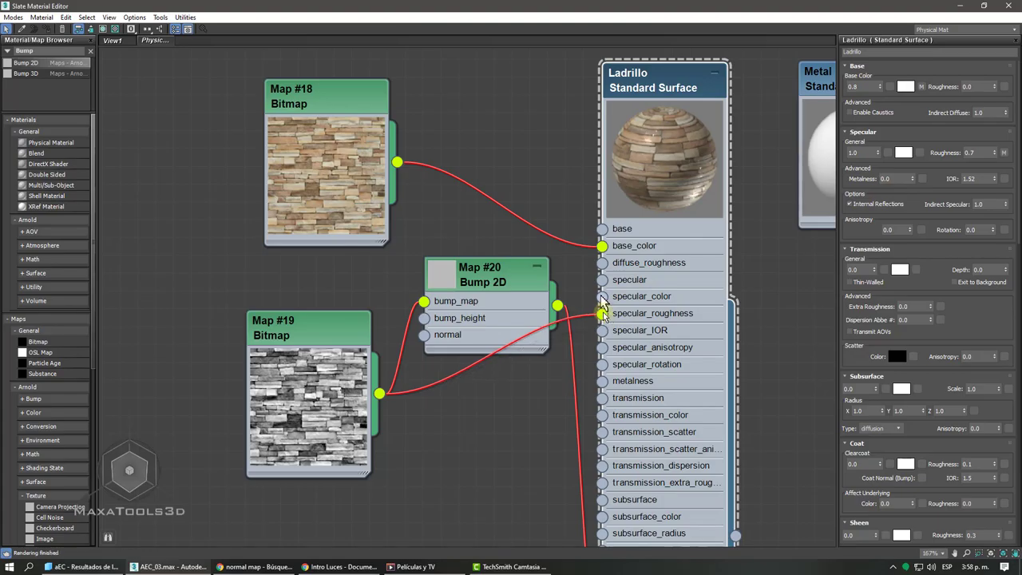
- Rearrange the Ladrillo map nodes, placing the grey stone bitmap under the colour stone bitmap and the Bump 2D lower beside the normal input
scroll(655, 147, "up", 2)
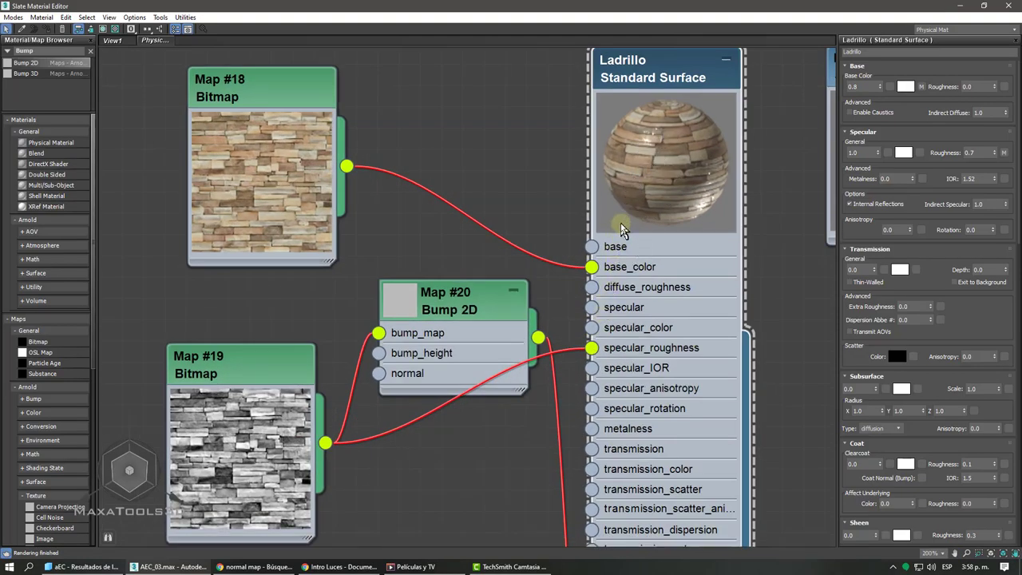
scroll(495, 286, "down", 1)
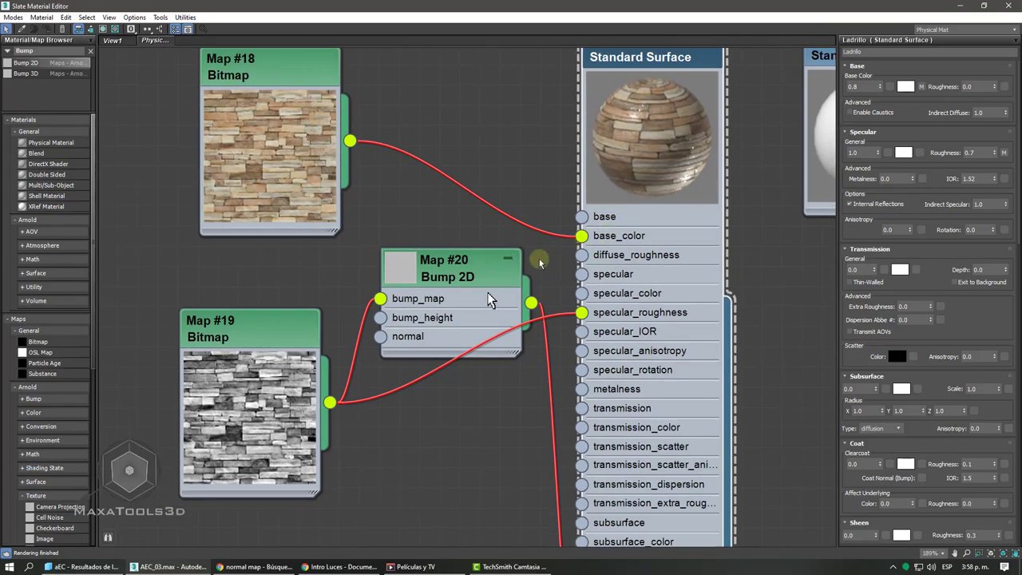
left_click_drag(257, 390, 269, 386)
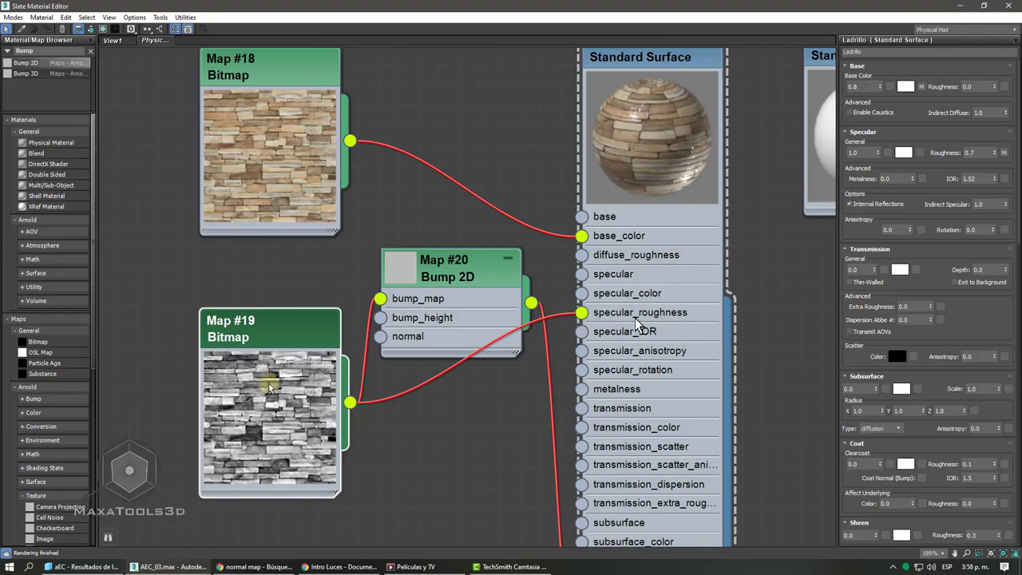
left_click_drag(279, 391, 255, 430)
left_click_drag(428, 296, 371, 487)
middle_click_drag(300, 530, 300, 465)
scroll(349, 273, "down", 1)
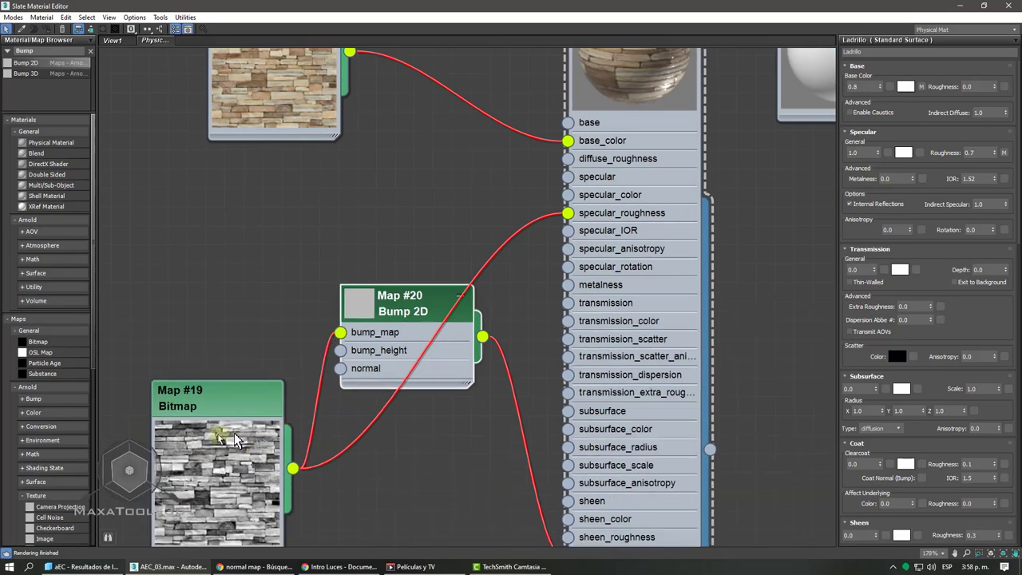
left_click_drag(228, 434, 242, 226)
left_click_drag(370, 330, 405, 405)
left_click_drag(289, 291, 324, 271)
- Separate the Metal Standard Surface from the Ladrillo nodes and open the Metal material's parameters
scroll(381, 248, "down", 7)
left_click_drag(532, 118, 397, 114)
scroll(575, 113, "up", 4)
left_click(622, 112)
left_click(624, 118)
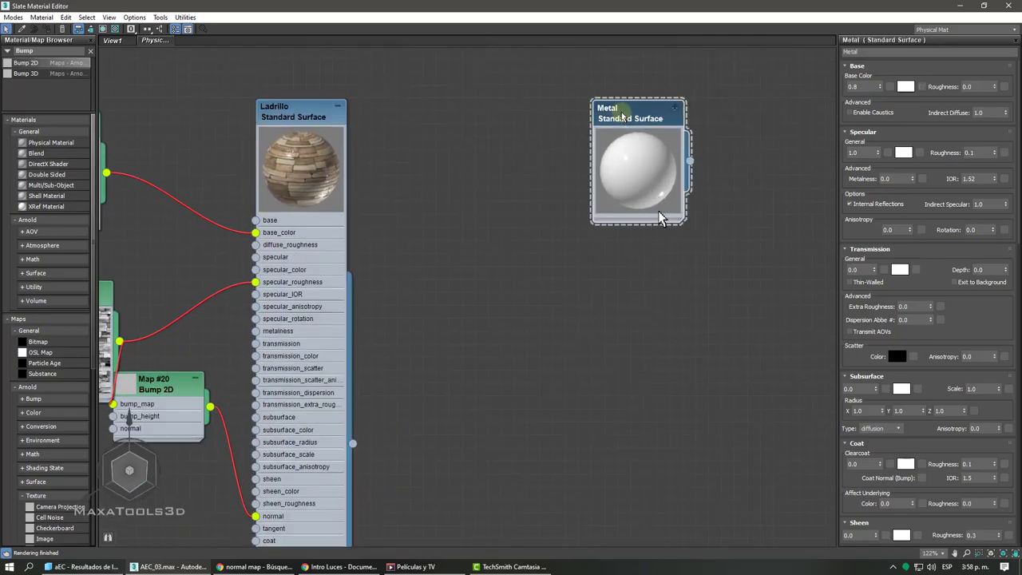
middle_click_drag(621, 110, 613, 226)
scroll(621, 160, "up", 1)
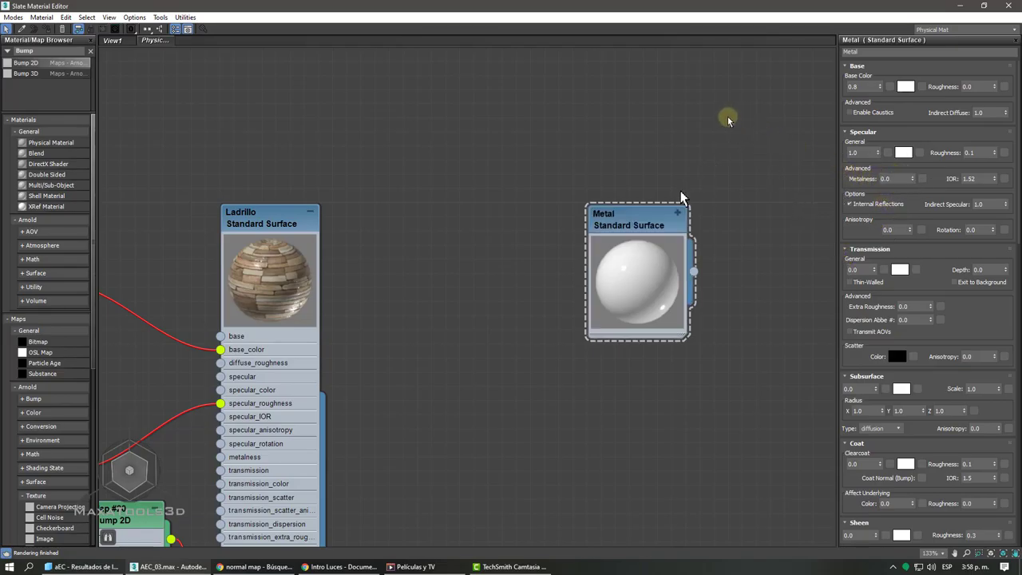
- Set the Metal Standard Surface's base color to a fully saturated amber-orange and its metalness to 1.0
left_click(902, 86)
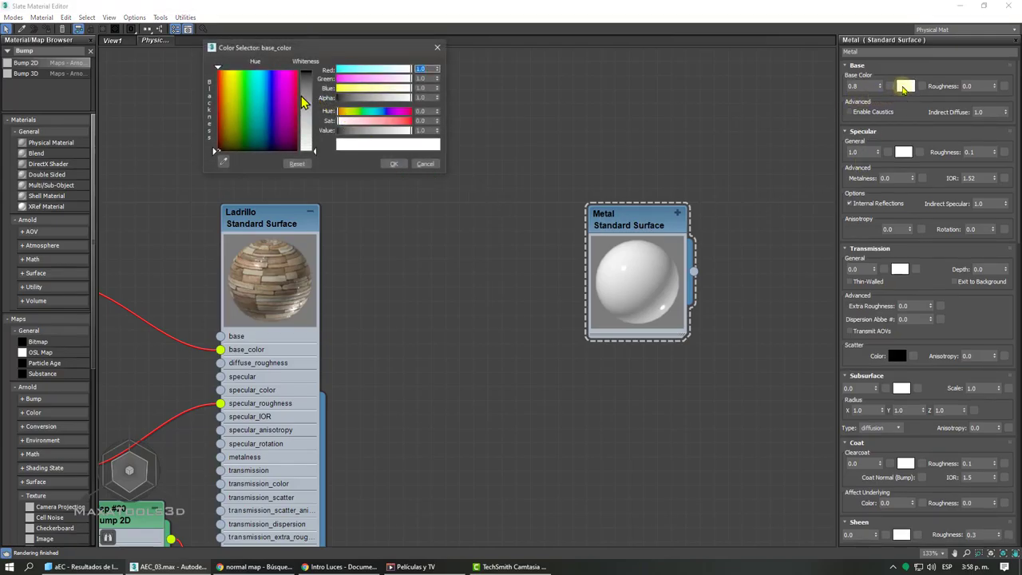
left_click(224, 80)
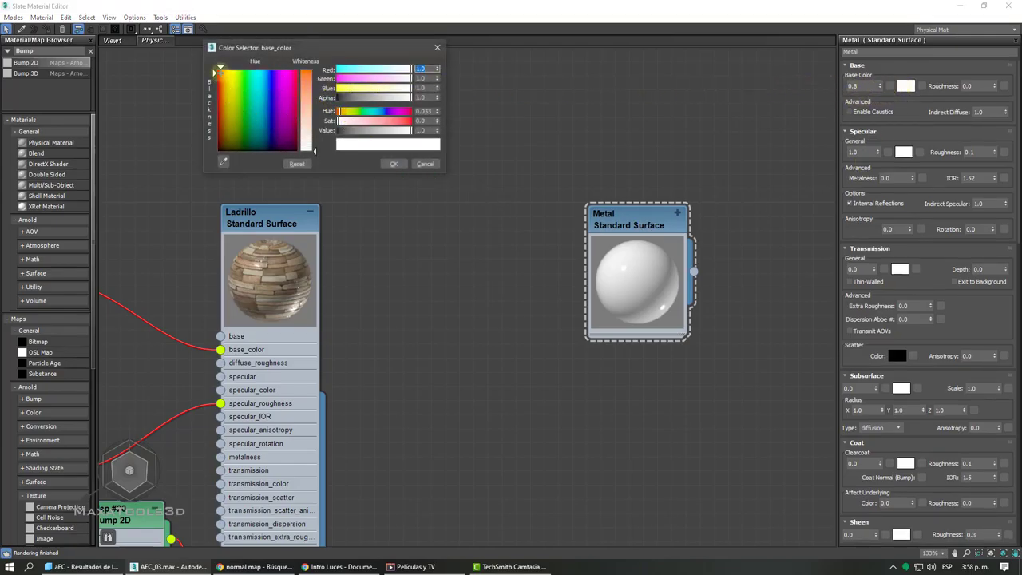
left_click_drag(215, 70, 222, 71)
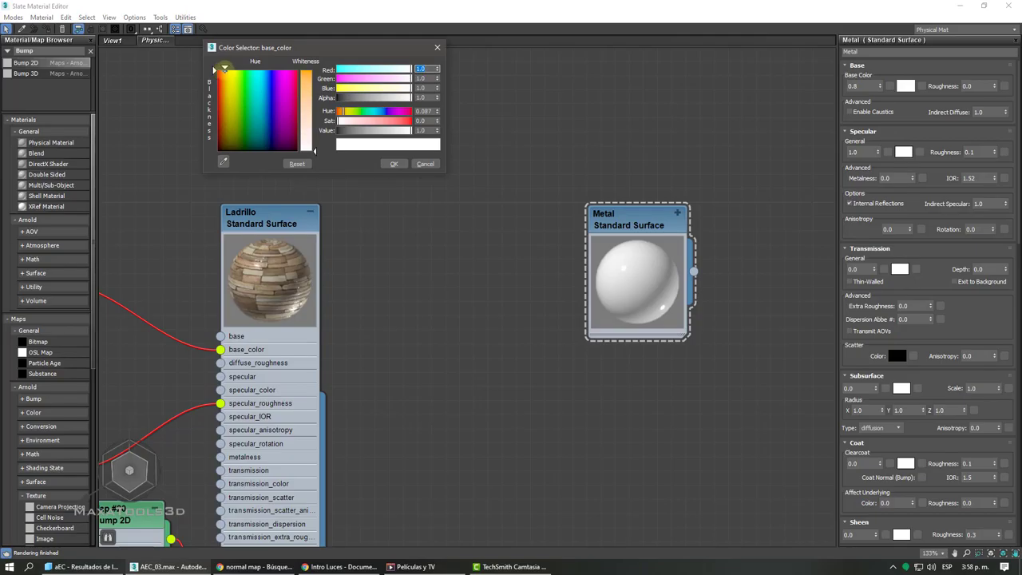
left_click_drag(224, 71, 222, 81)
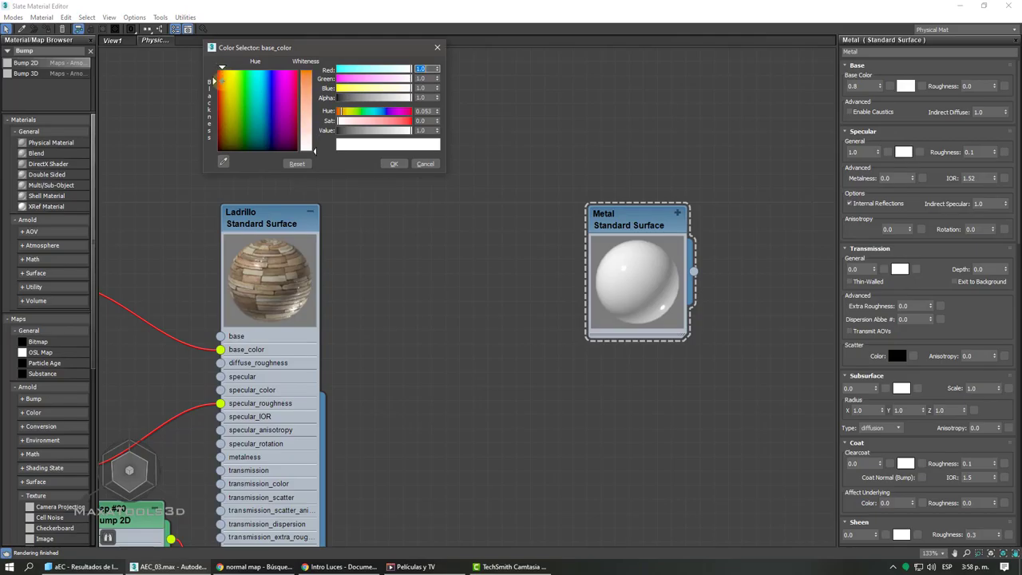
left_click_drag(315, 151, 314, 70)
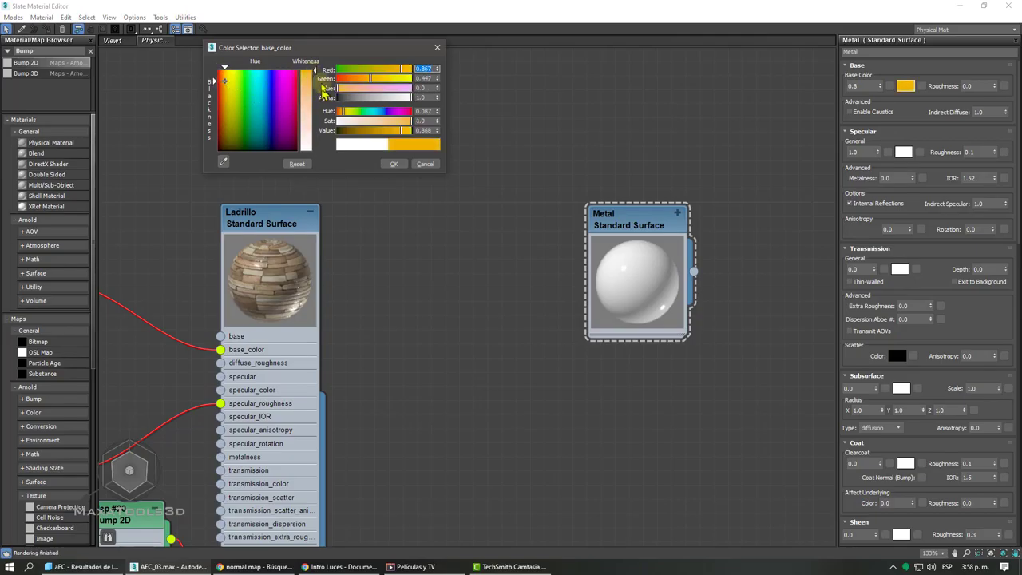
left_click(394, 164)
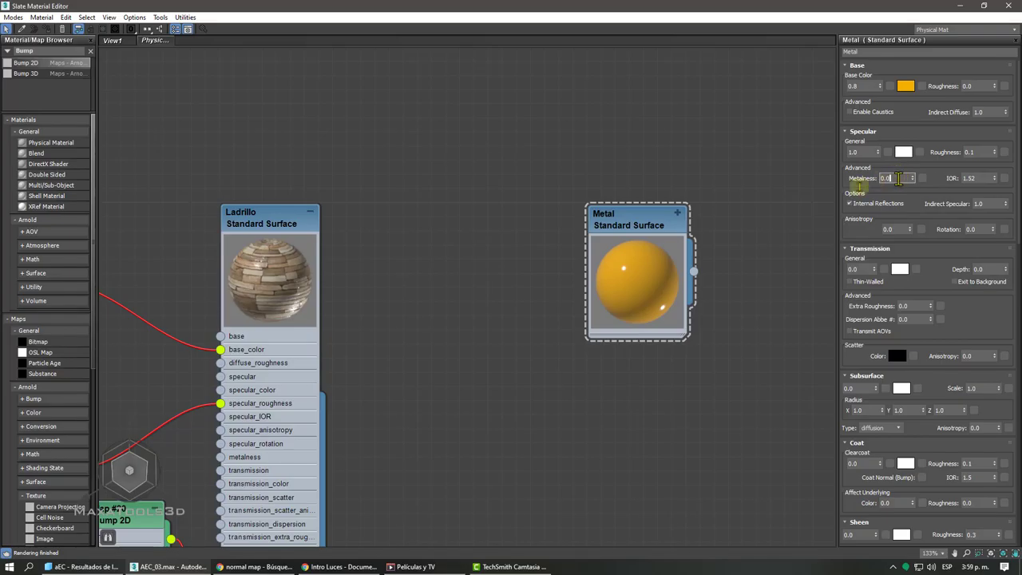
type("1")
key("Return")
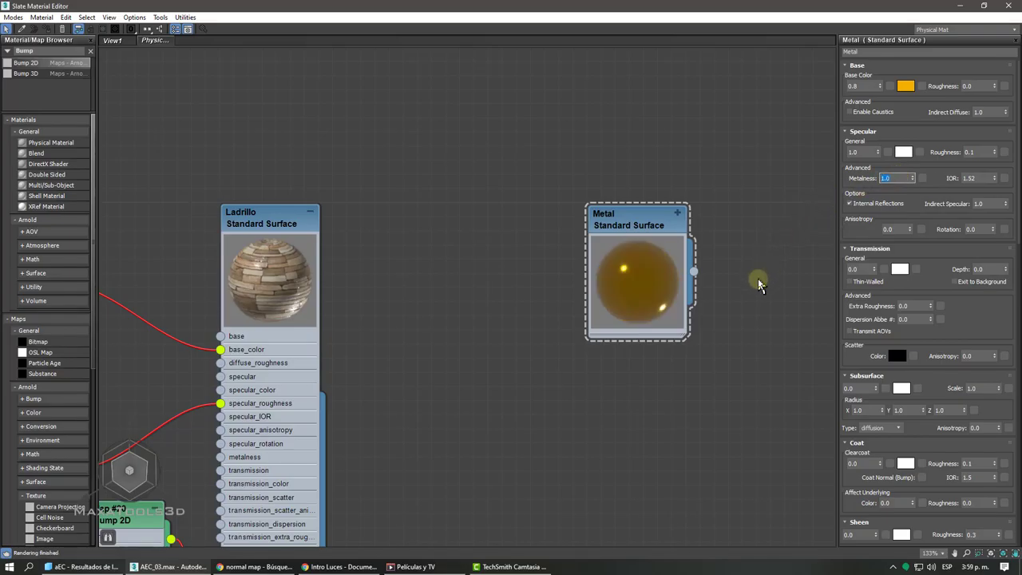
- Move the Metal node to the other side of the Ladrillo group, directly below the Arnold glass node
left_click_drag(621, 224, 456, 192)
scroll(480, 189, "down", 1)
middle_click_drag(480, 189, 567, 183)
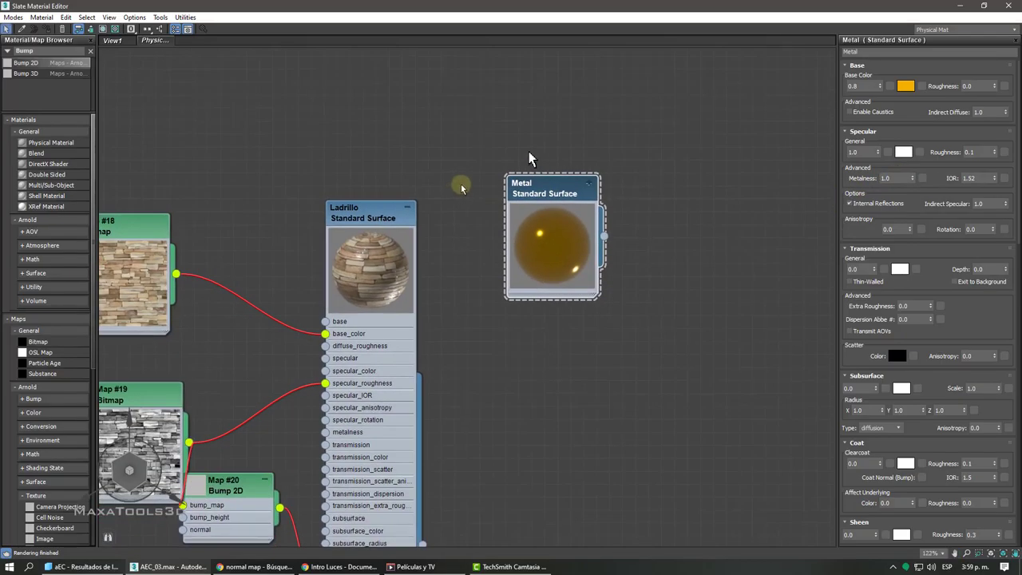
scroll(536, 141, "down", 2)
middle_click_drag(537, 140, 582, 123)
left_click_drag(563, 158, 118, 262)
scroll(513, 189, "down", 5)
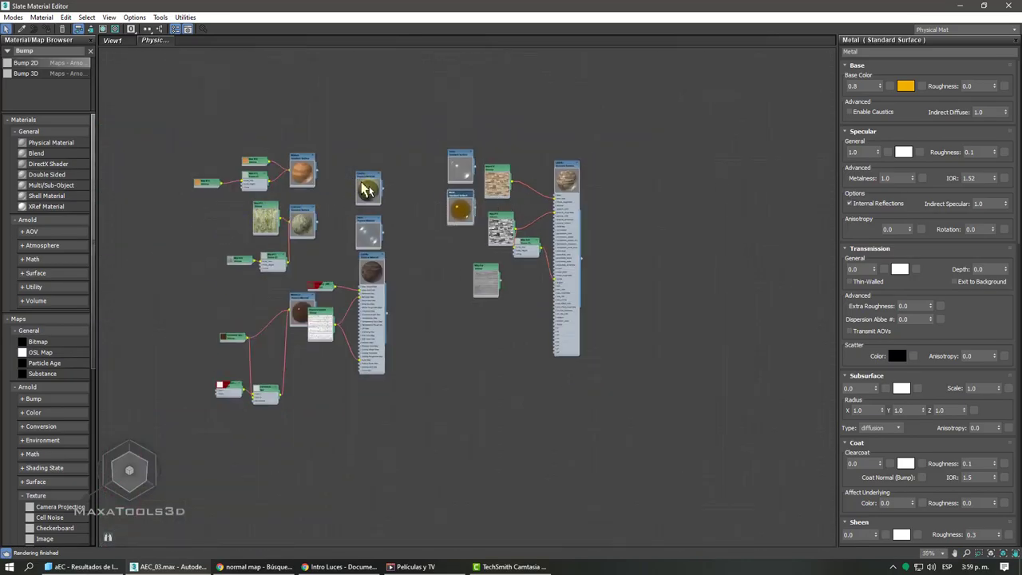
- Spread out the Physical Material nodes by raising the rubber and glass nodes and moving the brick node with its maps farther down
left_click_drag(361, 183, 384, 160)
left_click_drag(367, 238, 363, 206)
middle_click_drag(373, 266, 390, 250)
left_click_drag(392, 250, 433, 280)
scroll(466, 244, "up", 2)
middle_click_drag(488, 202, 455, 212)
scroll(432, 279, "down", 6)
scroll(432, 279, "up", 4)
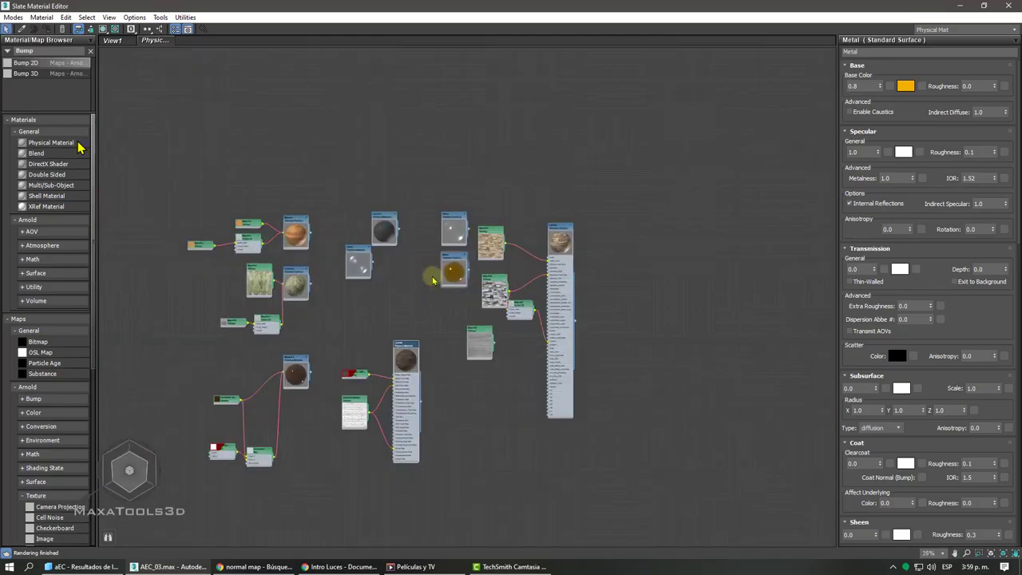
- Clear the Bump search filter in the Material/Map Browser
left_click(90, 50)
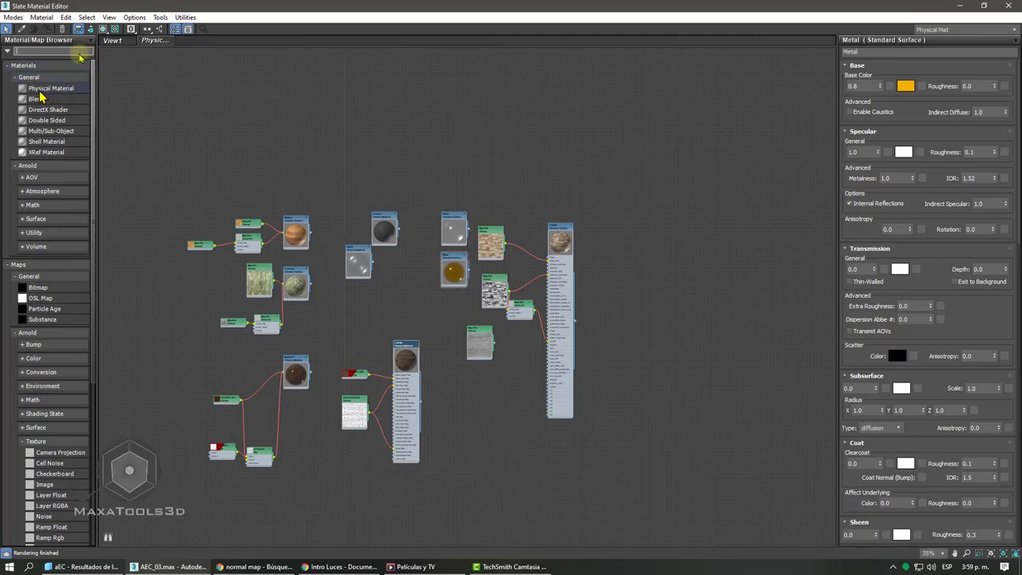
- Add a new Standard Surface material to the node view, beside the Ladrillo Standard Surface material
type("sta")
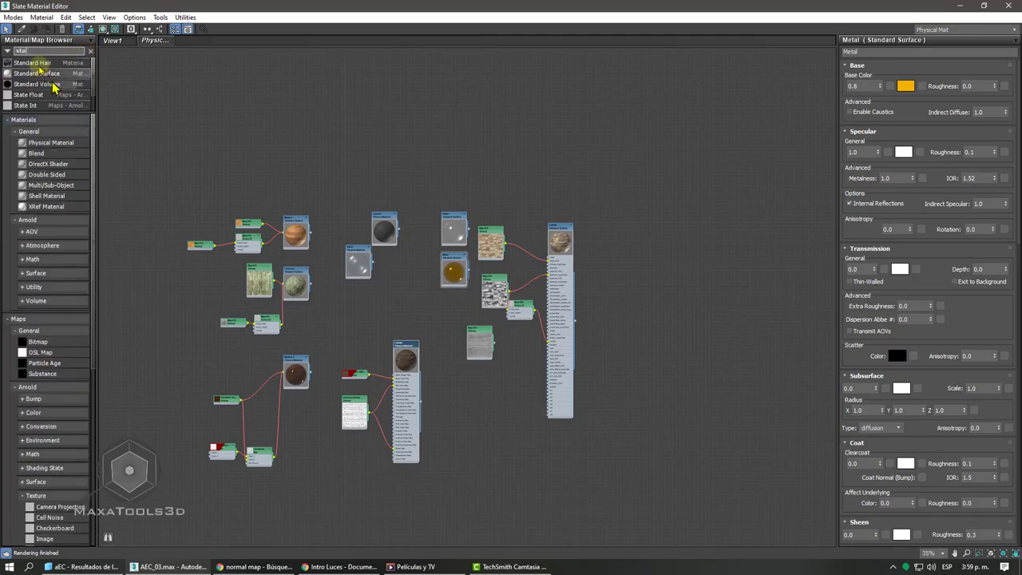
left_click_drag(40, 73, 609, 163)
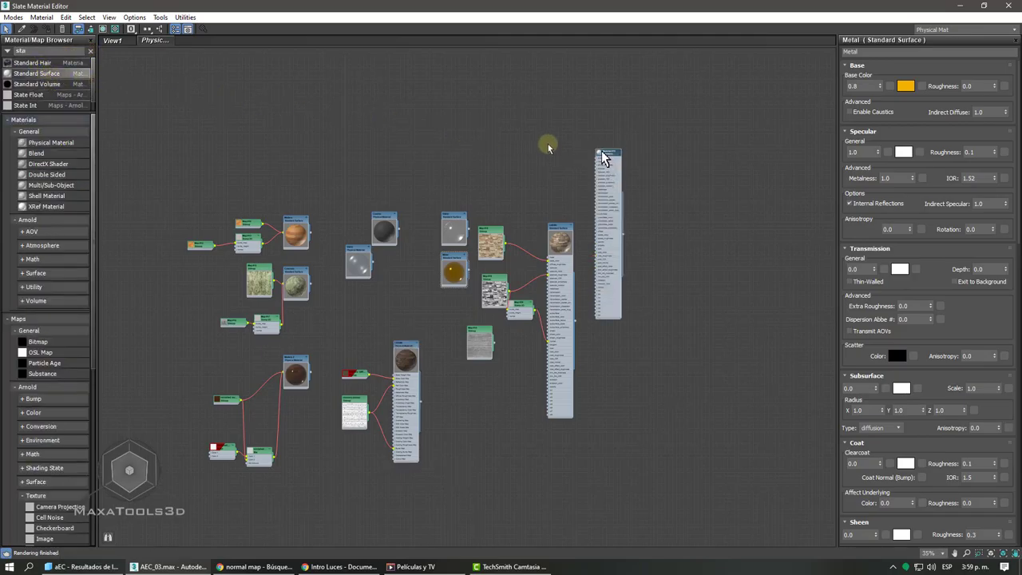
scroll(564, 230, "up", 4)
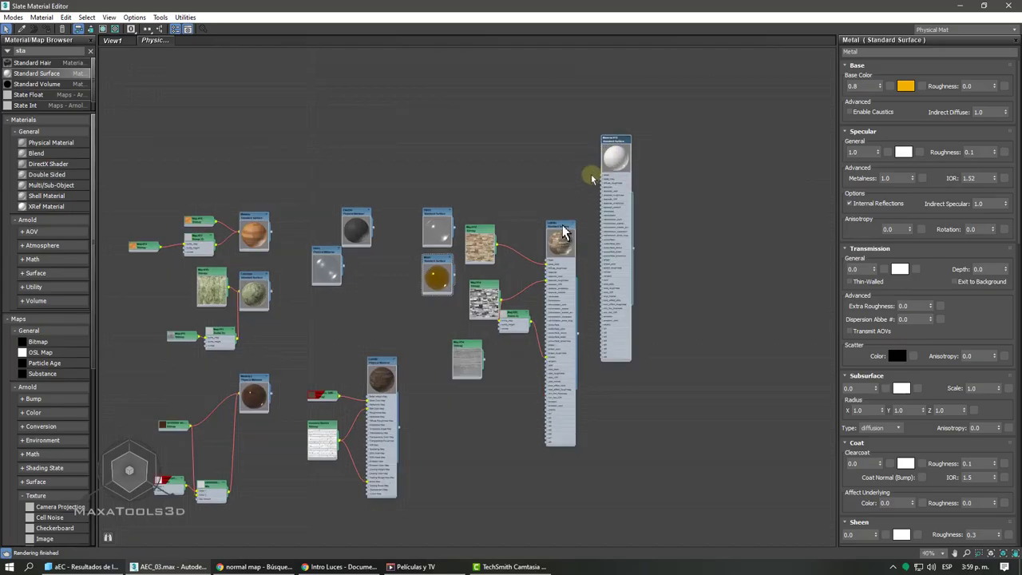
- Collapse the slot lists of the two Ladrillo materials, Standard Surface and Physical Material
left_click(576, 224)
middle_click_drag(528, 254, 664, 87)
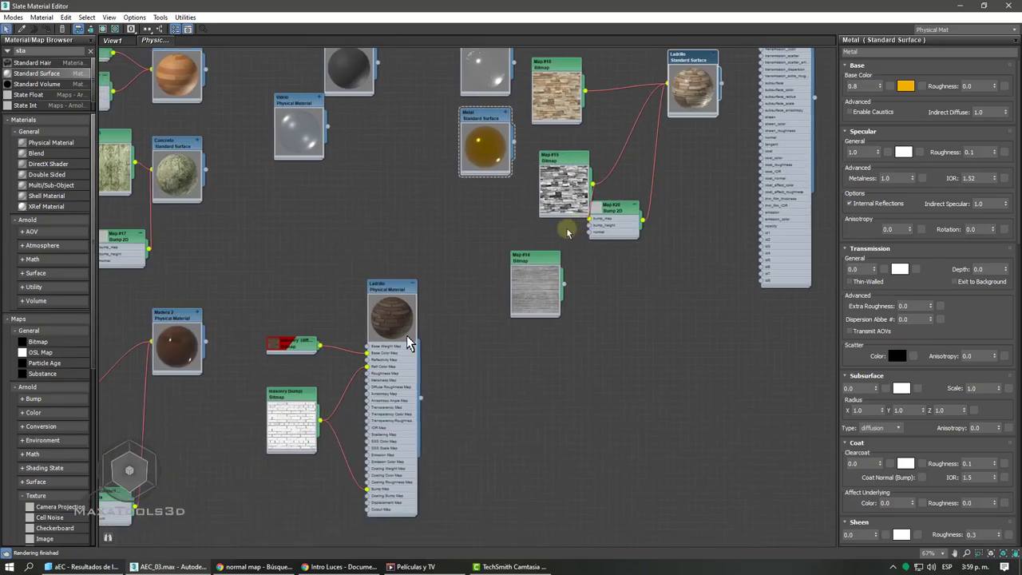
left_click(411, 285)
middle_click_drag(295, 318, 354, 309)
- Shrink the enlarged previews of Map #14 and of the bitmap nodes feeding the Ladrillo and Concreto Standard Surface materials
double_click(440, 336)
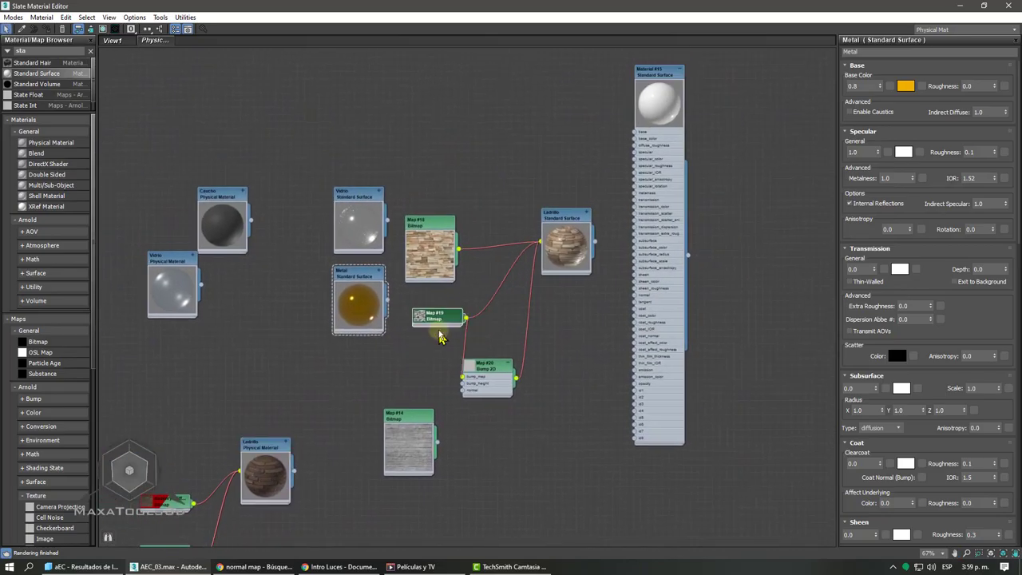
double_click(426, 269)
double_click(415, 431)
middle_click_drag(246, 273, 444, 239)
scroll(398, 258, "down", 2)
double_click(283, 214)
middle_click_drag(330, 360, 344, 304)
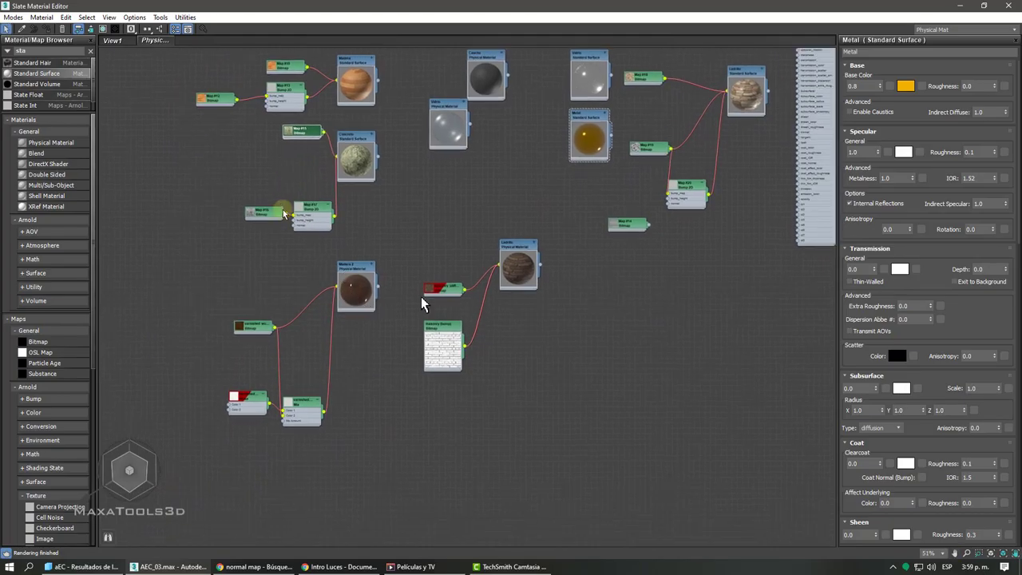
- Load Concrete.Cast-In-Place.Flat.Grey.Efflorescence.jpg as a Bitmap map and connect it to the new material's base_color
middle_click_drag(623, 166, 456, 325)
scroll(605, 210, "up", 2)
scroll(604, 210, "up", 1)
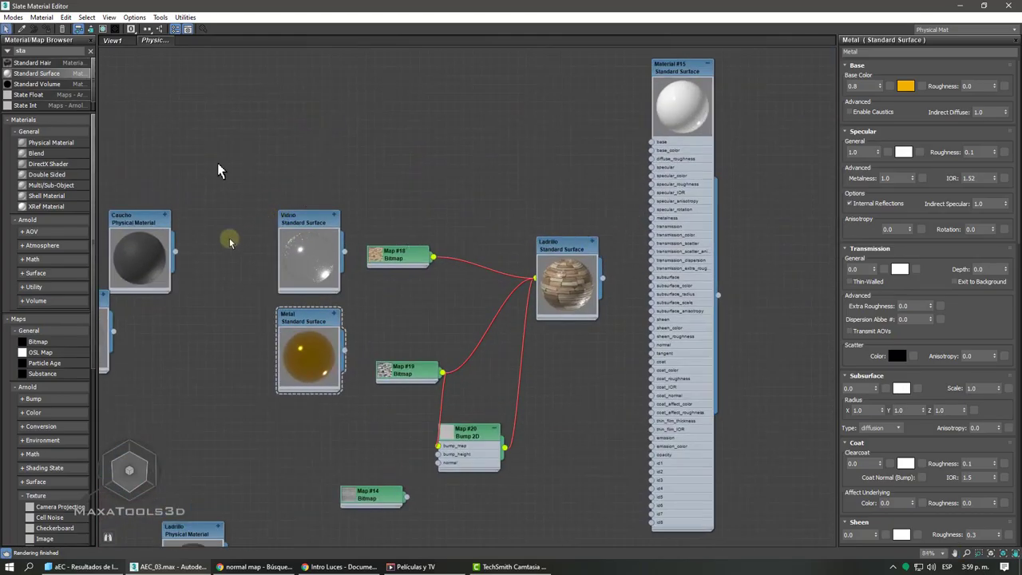
left_click(46, 342)
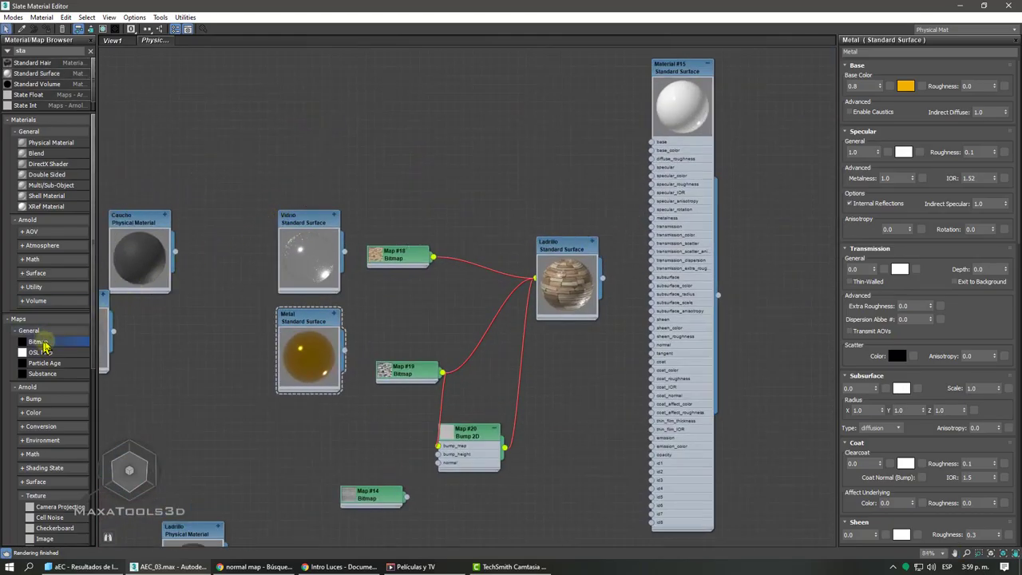
left_click(550, 177)
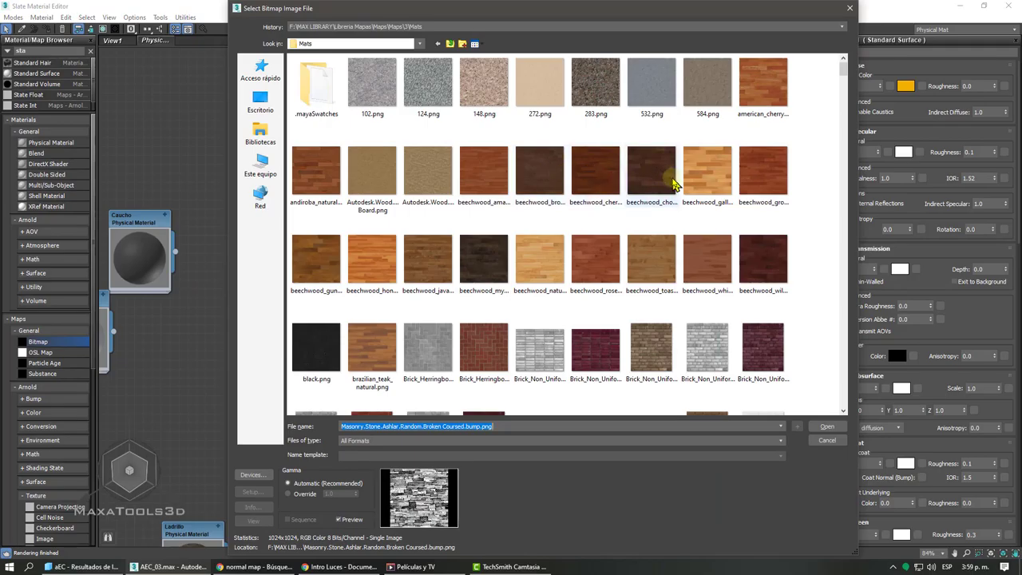
scroll(673, 173, "down", 8)
scroll(673, 183, "down", 3)
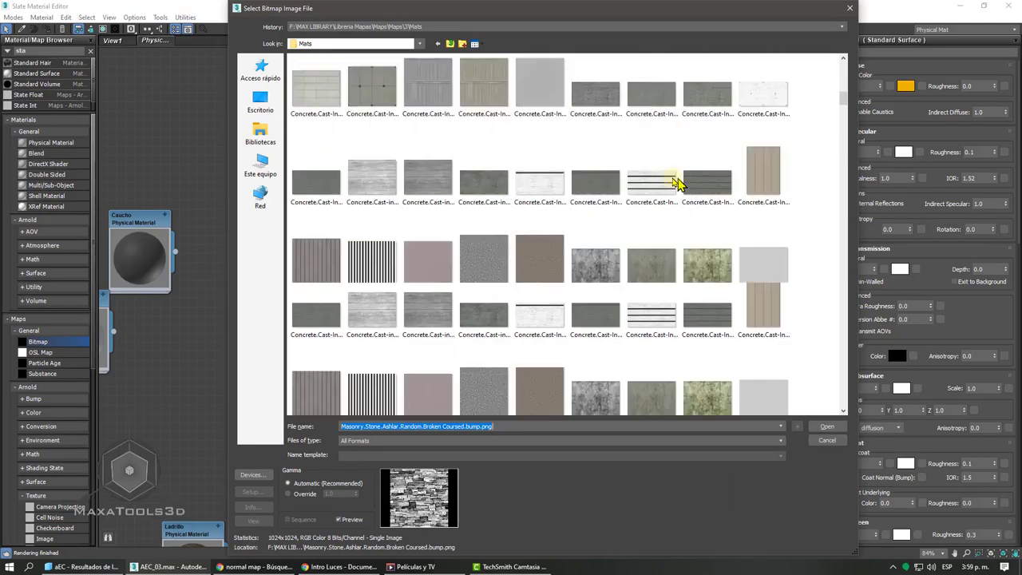
left_click(485, 103)
left_click(825, 429)
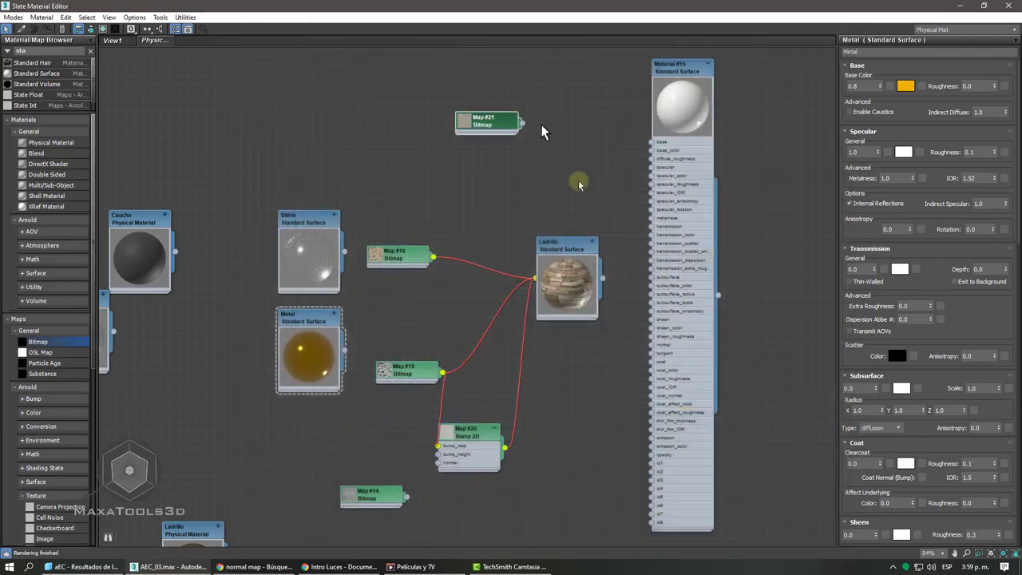
left_click_drag(652, 156, 651, 152)
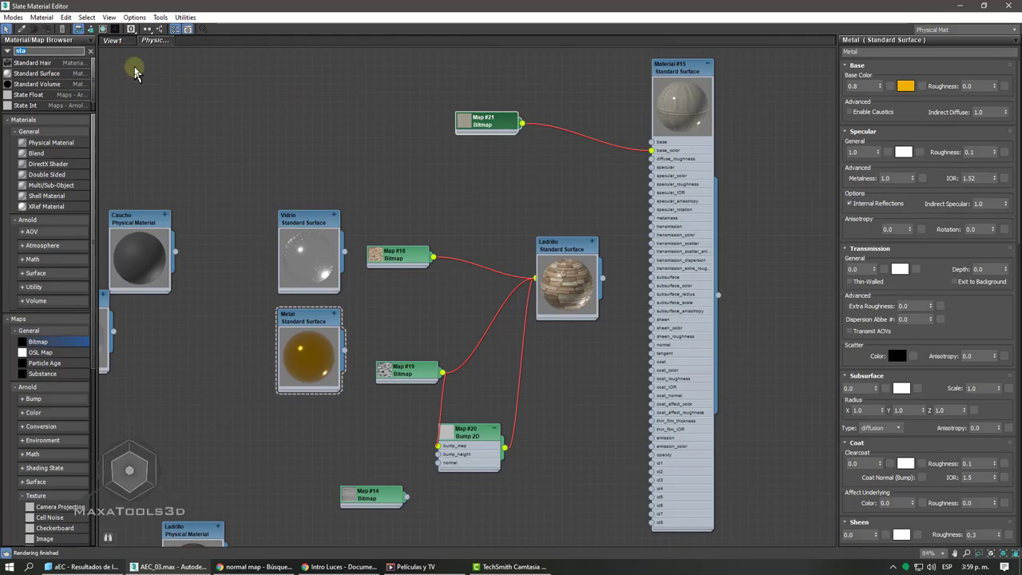
- Add a Bump 2D map and connect it to the normal input of Material #15
type("bum")
left_click_drag(16, 66, 603, 385)
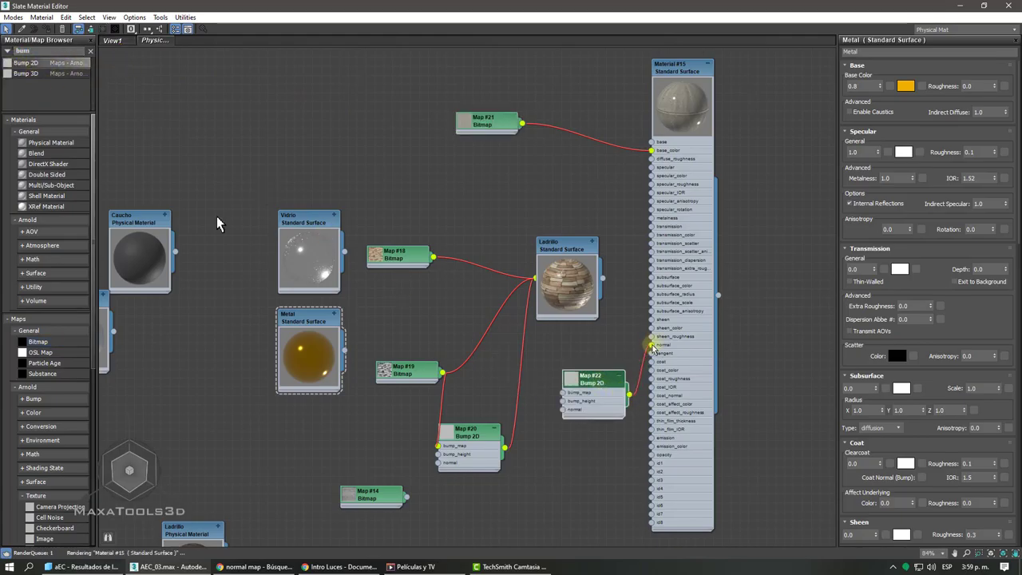
- Load the matching grey Concrete.Cast-In-Place image as another Bitmap and connect it to the new Bump 2D node's bump_map
left_click_drag(37, 341, 345, 196)
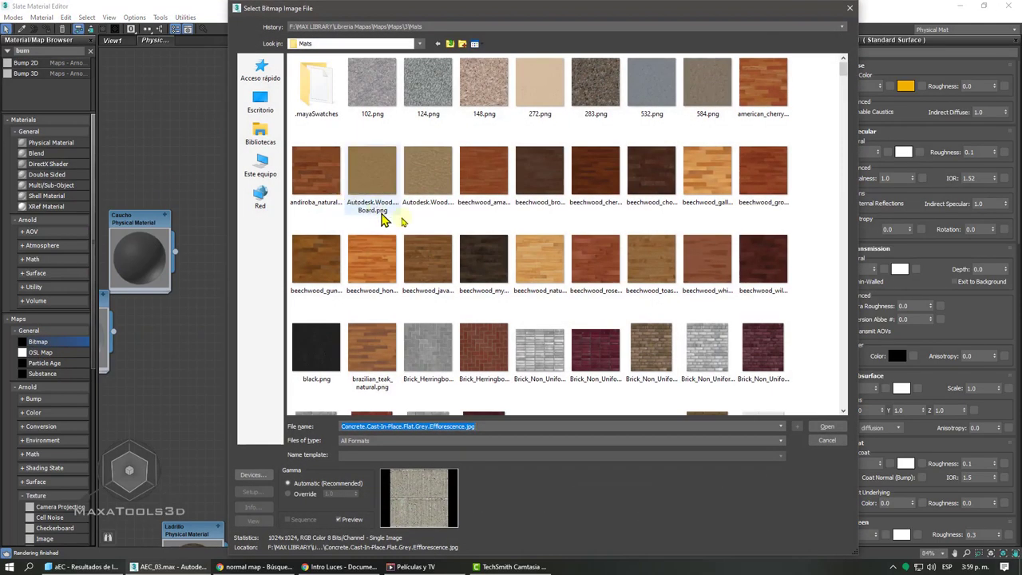
scroll(486, 263, "down", 5)
scroll(485, 259, "down", 5)
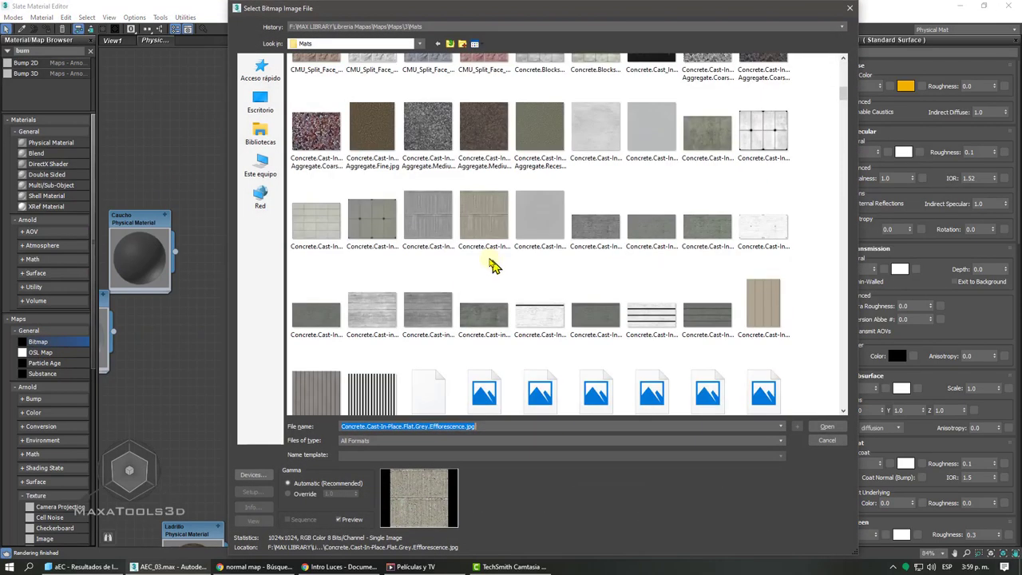
left_click(431, 228)
left_click(827, 426)
left_click_drag(226, 144, 597, 450)
scroll(597, 450, "up", 3)
left_click_drag(582, 382, 551, 380)
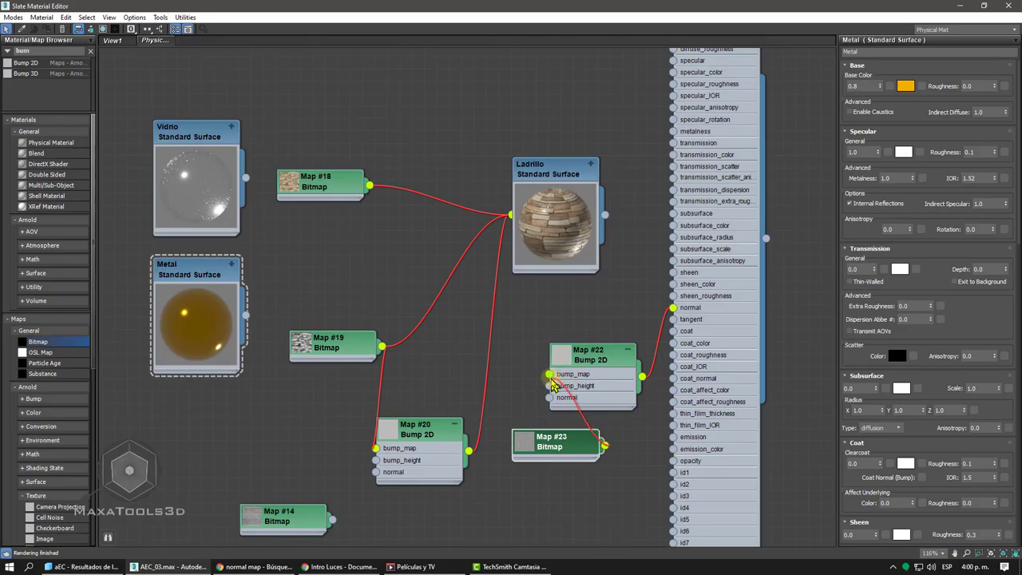
- Collapse Material #15's slot list and set its specular roughness to 0.8
scroll(614, 311, "down", 2)
middle_click_drag(613, 312, 574, 473)
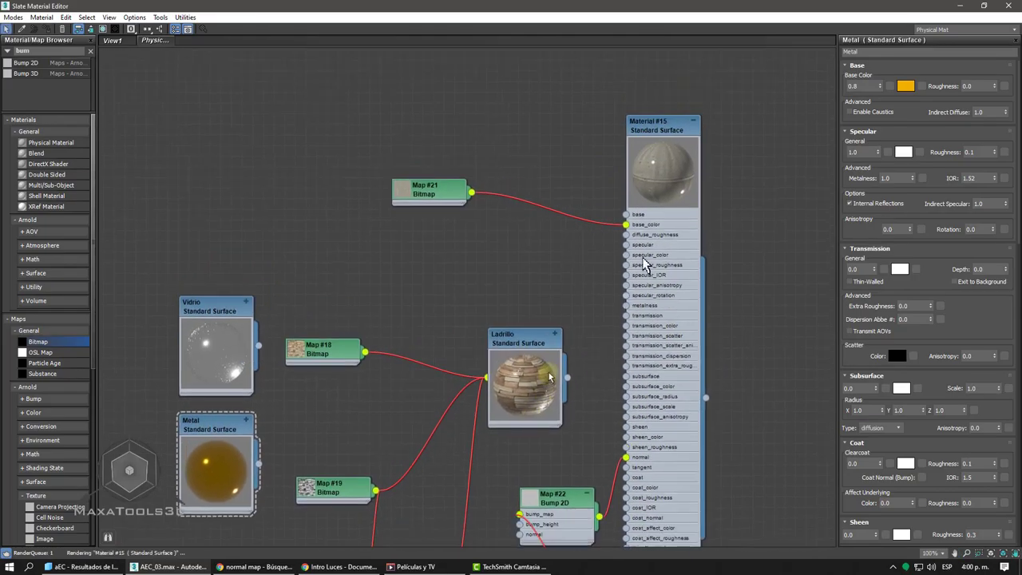
left_click(692, 126)
left_click(662, 165)
scroll(662, 160, "up", 4)
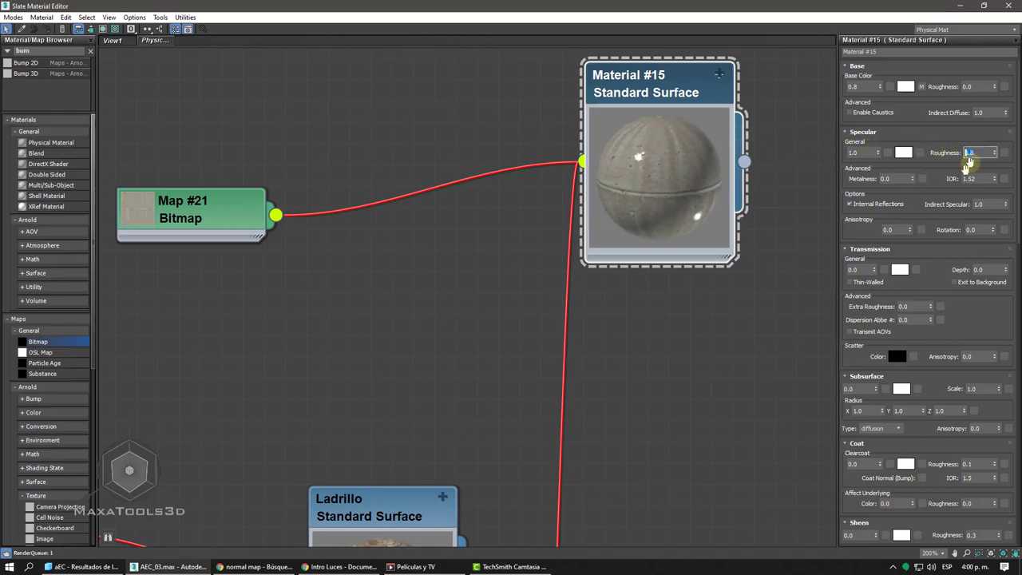
scroll(675, 288, "down", 5)
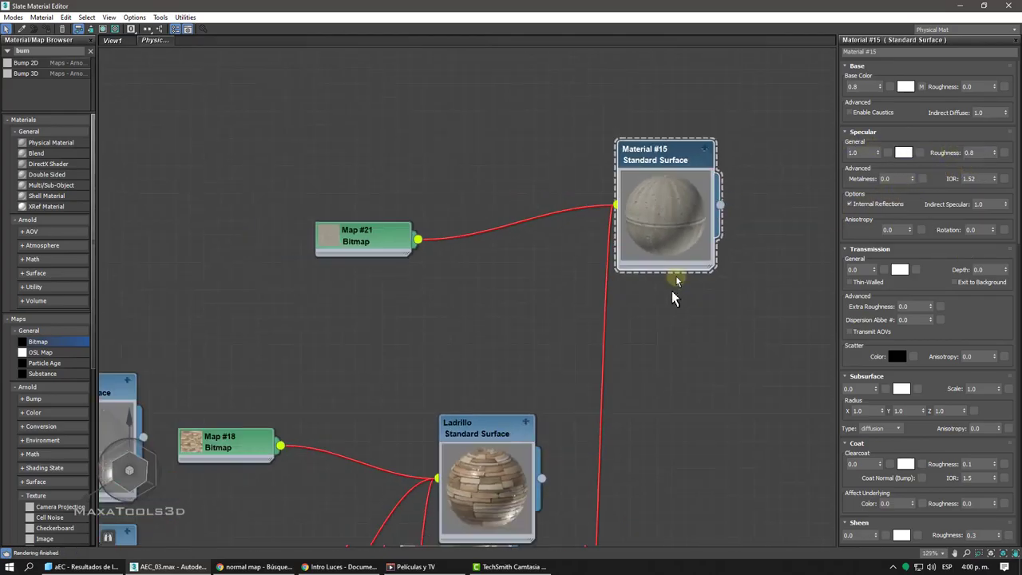
- Rename Material #15 as Concreto 2
scroll(669, 190, "down", 1)
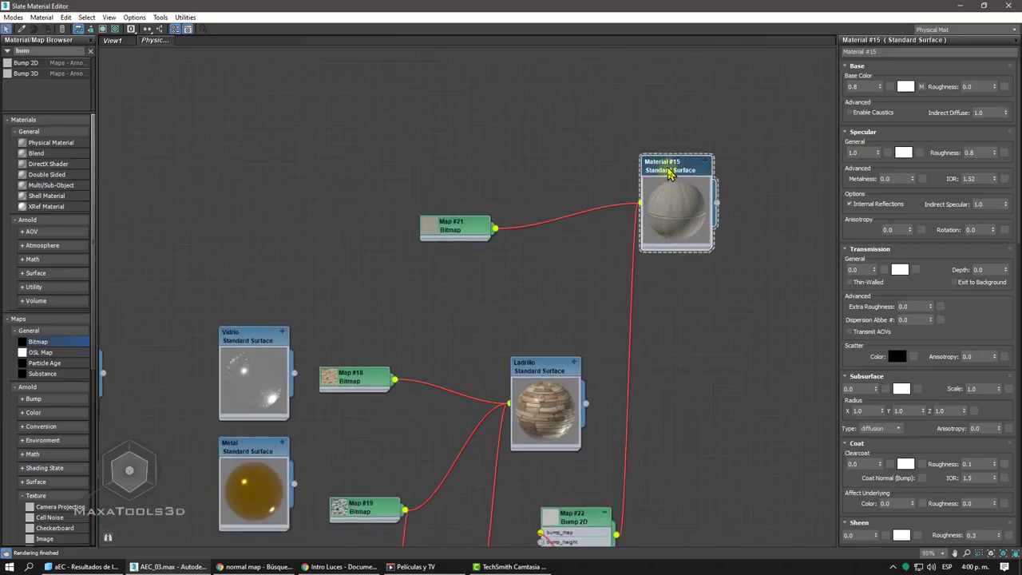
left_click_drag(884, 53, 696, 77)
scroll(695, 78, "up", 1)
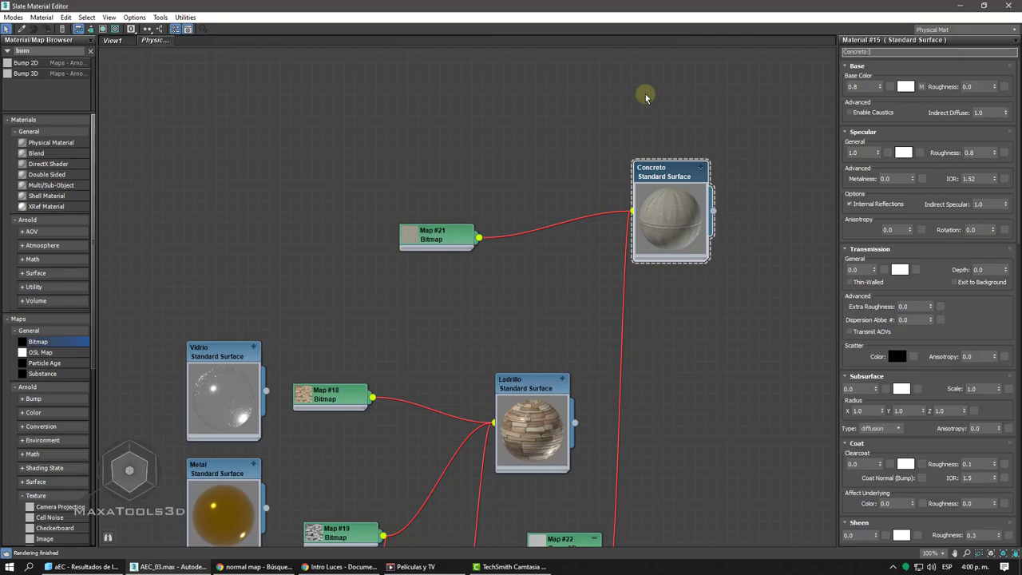
- Automatically lay out all the nodes in the current material view
scroll(646, 96, "down", 8)
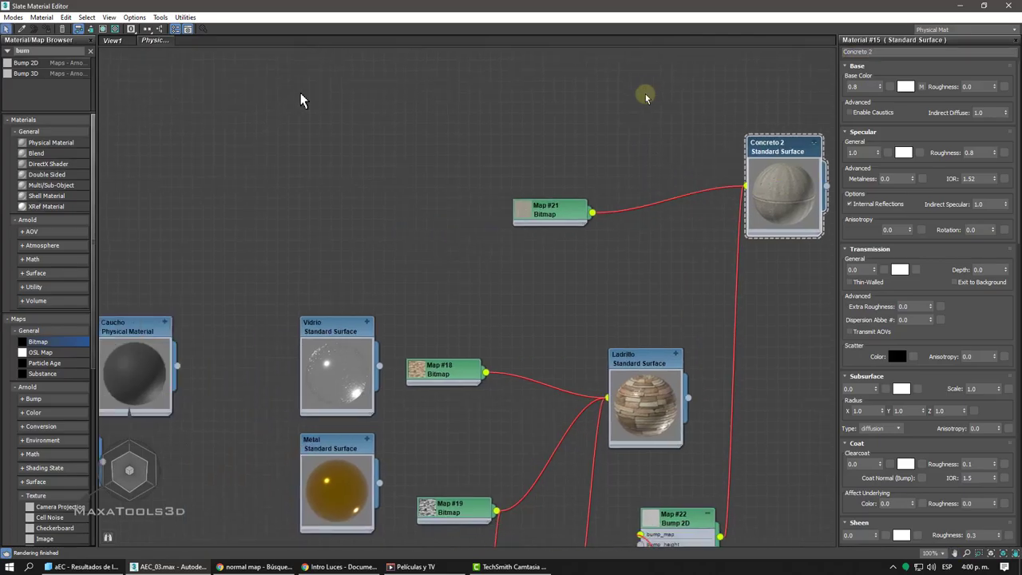
left_click(148, 29)
scroll(399, 246, "up", 5)
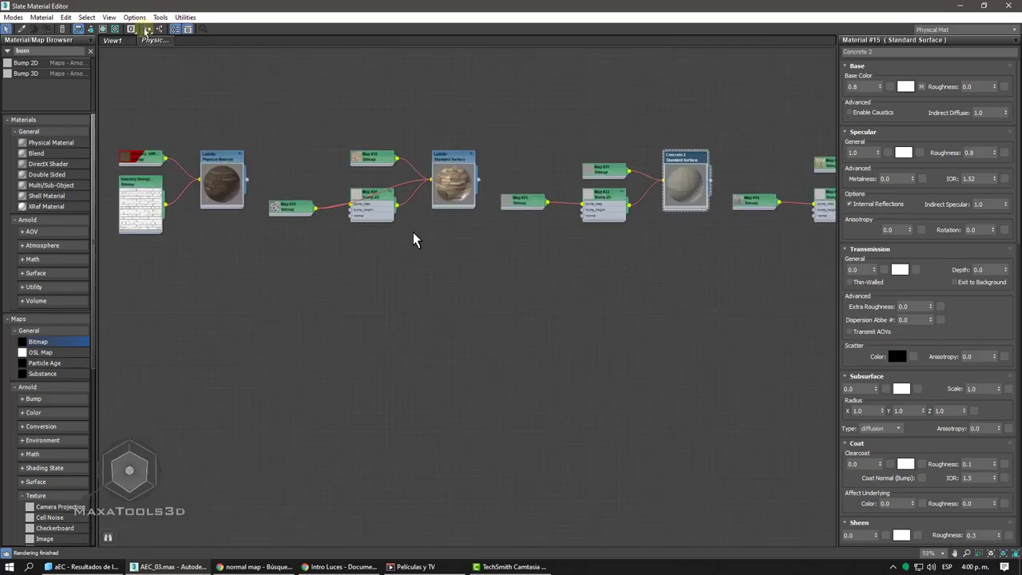
middle_click_drag(504, 208, 531, 259)
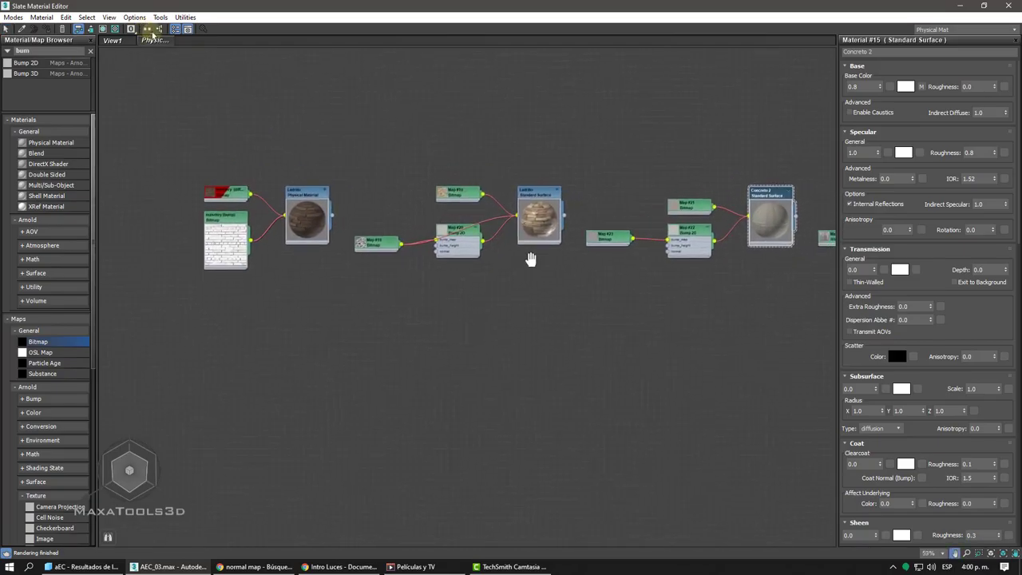
- Separate the two Ladrillo trees into an upper and a lower group, and place Concreto 2's tree beneath the Standard Surface one
left_click_drag(548, 200, 568, 433)
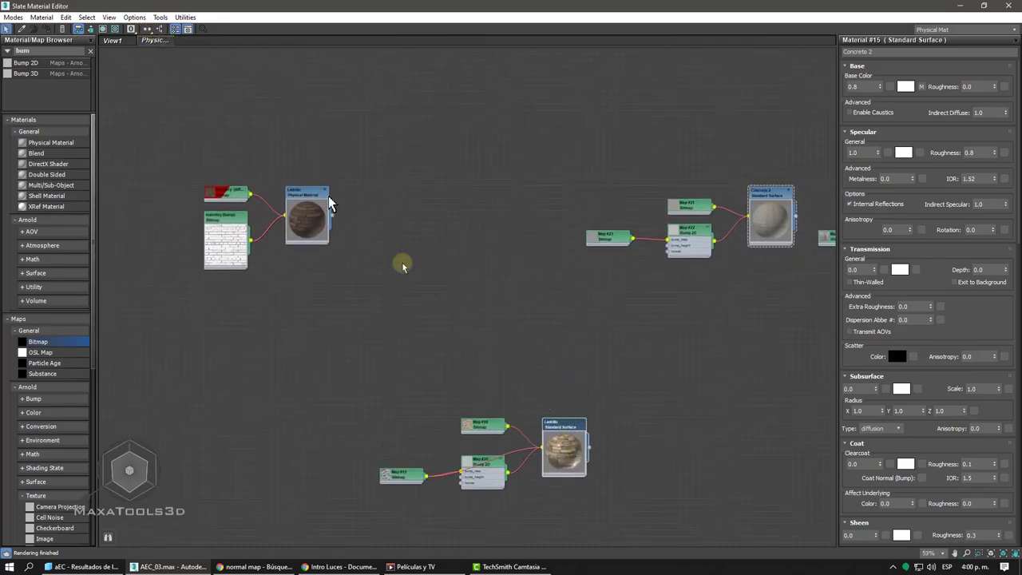
left_click_drag(313, 195, 528, 86)
middle_click_drag(560, 160, 338, 130)
left_click_drag(543, 163, 336, 486)
- Move the Concreto tree beneath the Ladrillo Physical Material tree, and the Madera tree beneath Concreto 2
left_click_drag(780, 166, 301, 132)
middle_click_drag(655, 312, 350, 289)
scroll(350, 289, "down", 1)
scroll(593, 229, "down", 3)
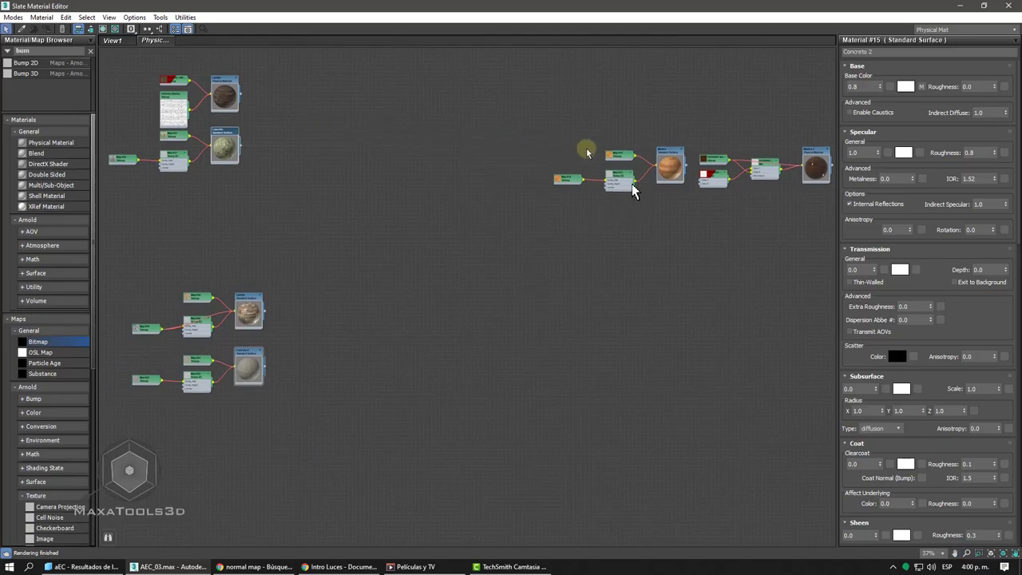
left_click_drag(669, 160, 294, 520)
scroll(220, 190, "up", 3)
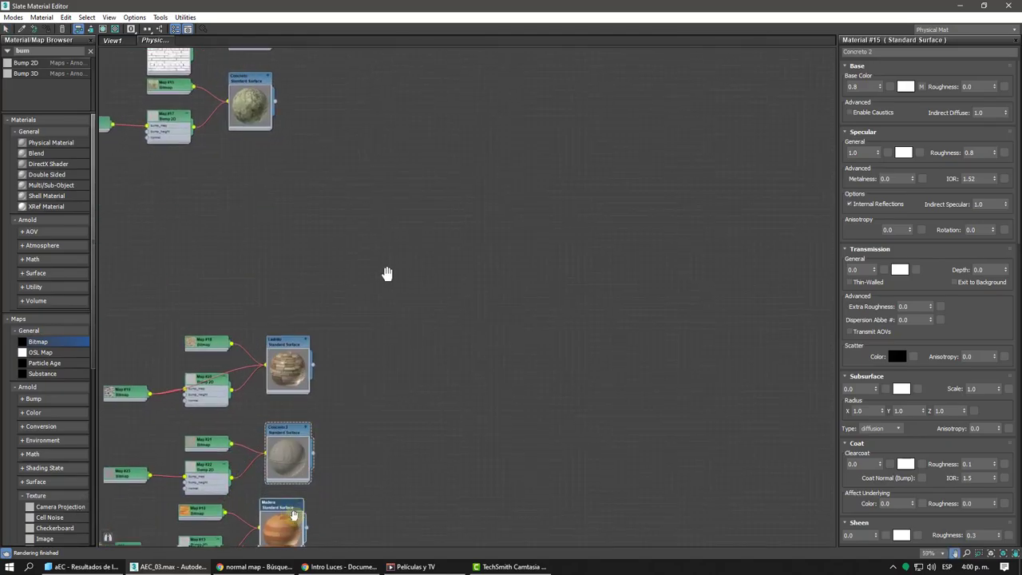
- Move the Madera 2 Physical Material tree beneath the Concreto tree in the upper group
scroll(400, 276, "down", 4)
middle_click_drag(473, 296, 428, 317)
middle_click_drag(724, 193, 600, 200)
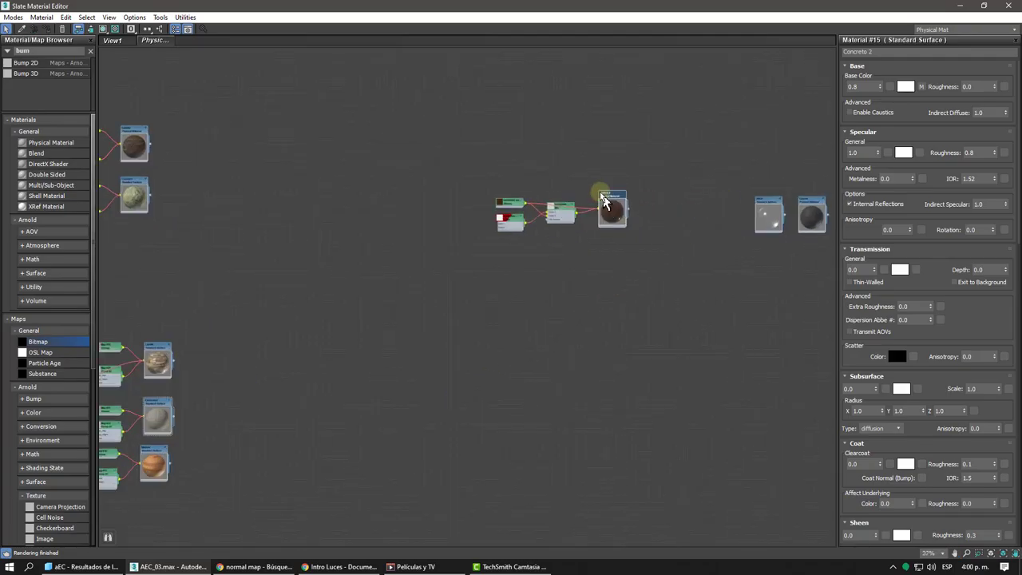
scroll(620, 216, "up", 3)
scroll(610, 190, "down", 3)
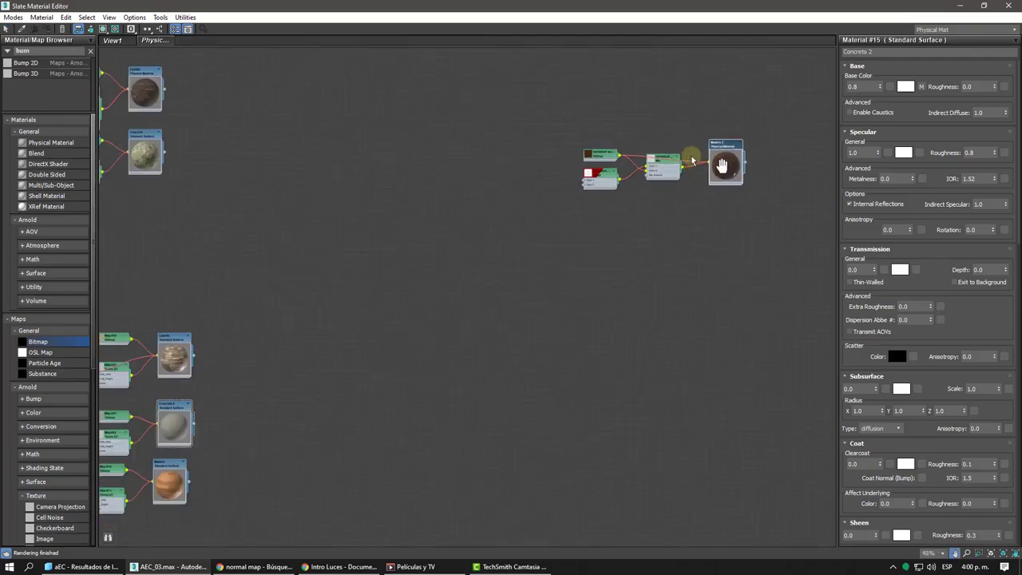
left_click_drag(720, 159, 141, 201)
scroll(271, 164, "down", 3)
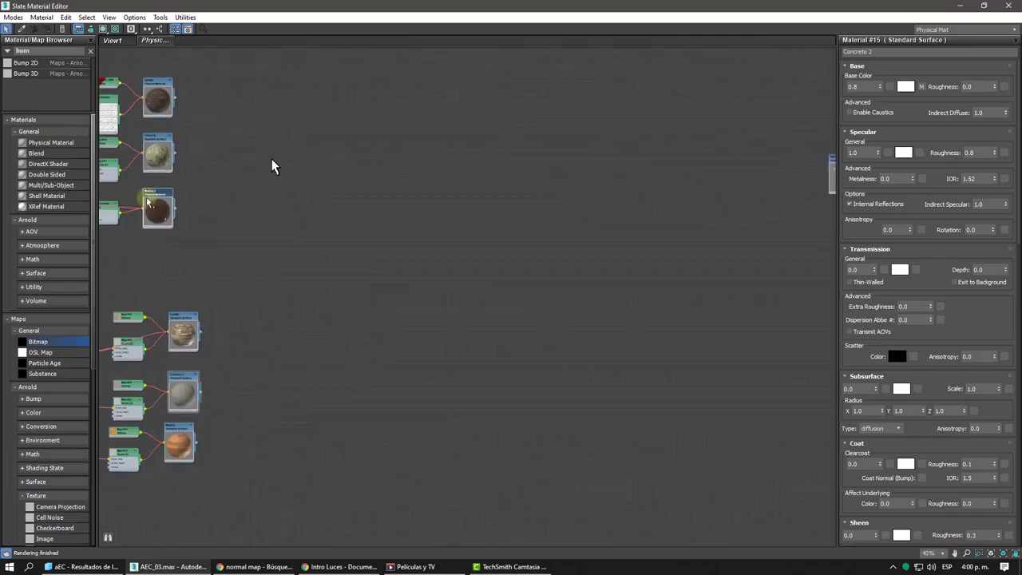
- Gather both Vidrio materials, Caucho, Metal and the loose Map #14 bitmap beside the stacked material trees
scroll(534, 169, "up", 2)
left_click_drag(562, 166, 269, 169)
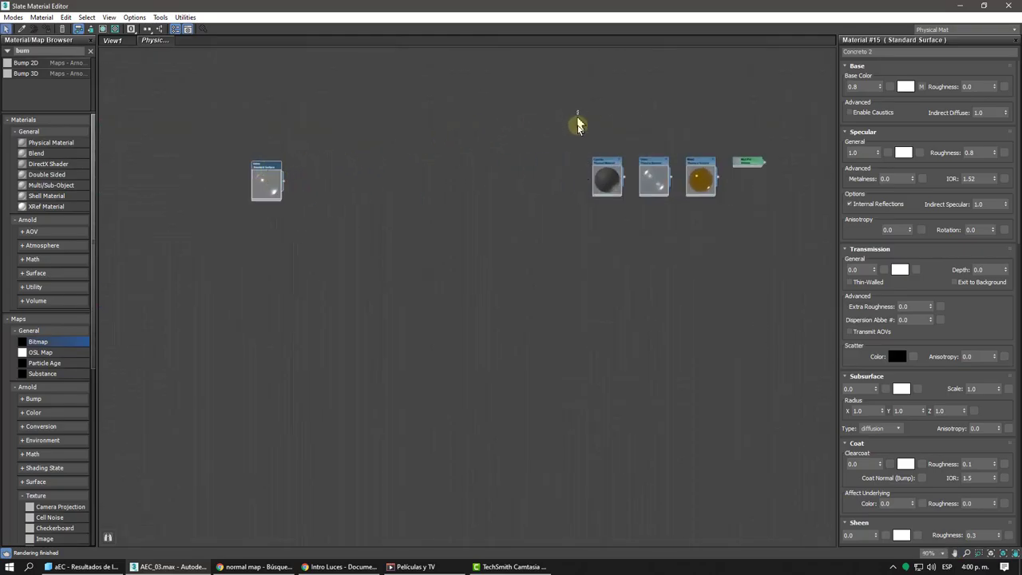
left_click_drag(699, 187, 101, 317)
middle_click_drag(344, 194, 740, 119)
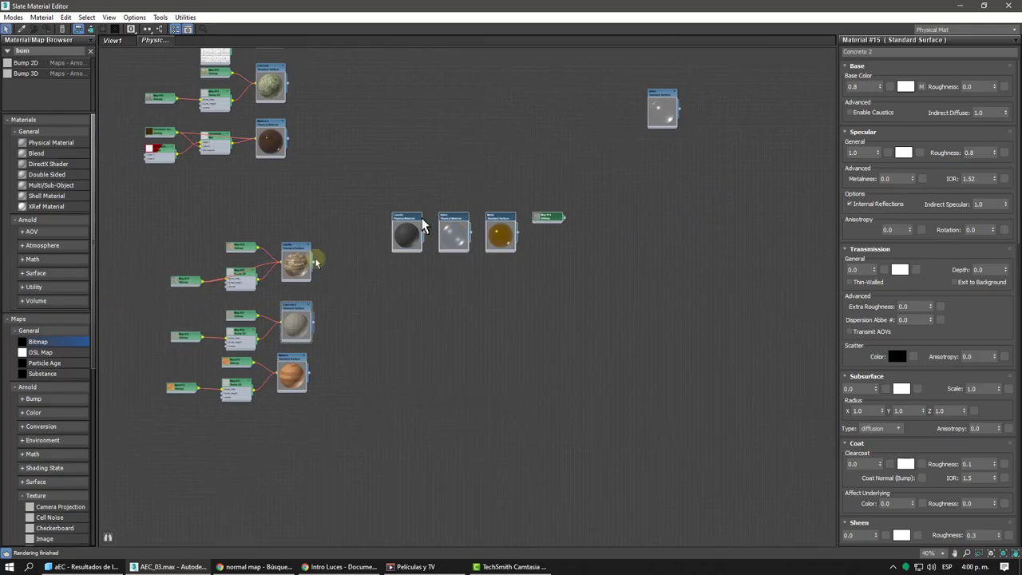
scroll(409, 233, "up", 1)
middle_click_drag(409, 233, 459, 230)
left_click_drag(447, 228, 393, 189)
left_click_drag(742, 96, 436, 143)
scroll(602, 235, "up", 5)
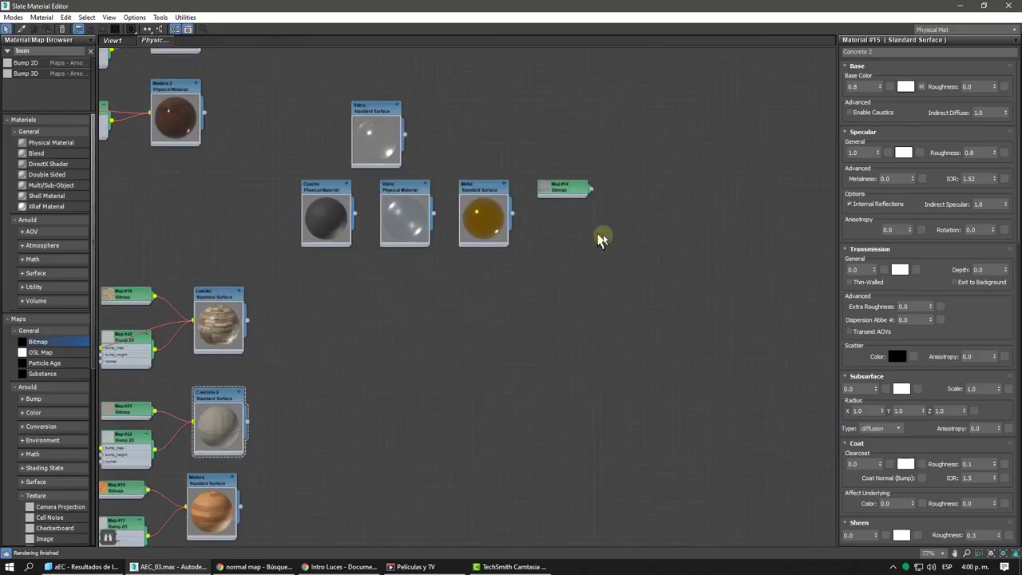
- Line up the Ladrillo, Concreto 2 and Madera Standard Surface trees in one evenly spaced column
scroll(541, 246, "down", 3)
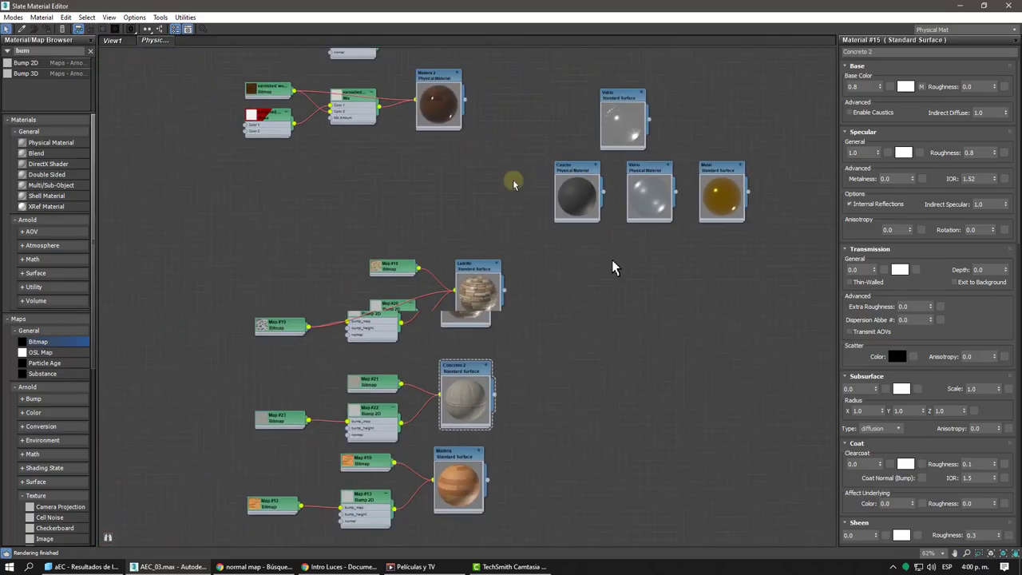
left_click_drag(458, 262, 458, 266)
left_click_drag(478, 361, 453, 348)
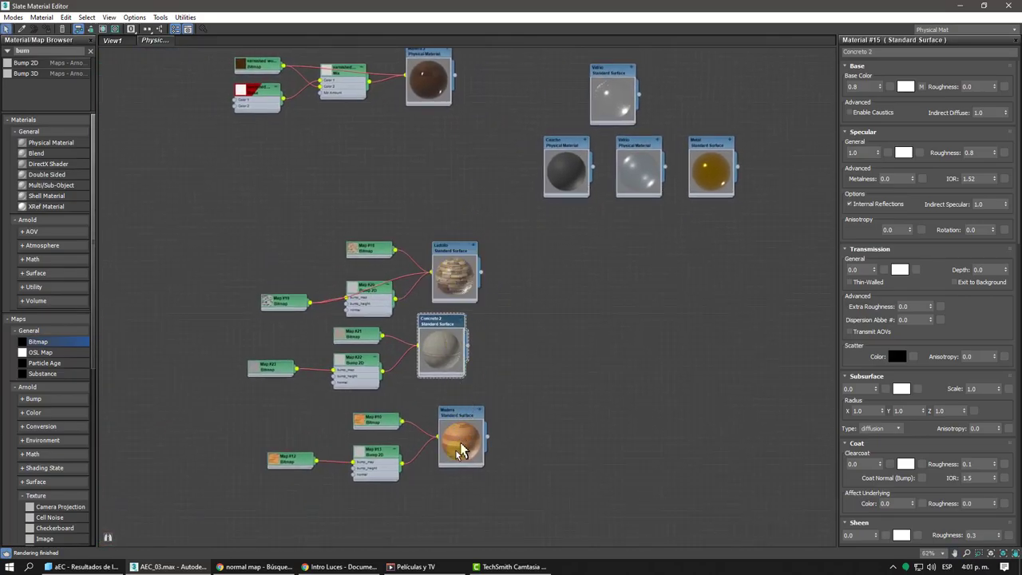
left_click_drag(458, 446, 452, 452)
left_click_drag(444, 333, 458, 354)
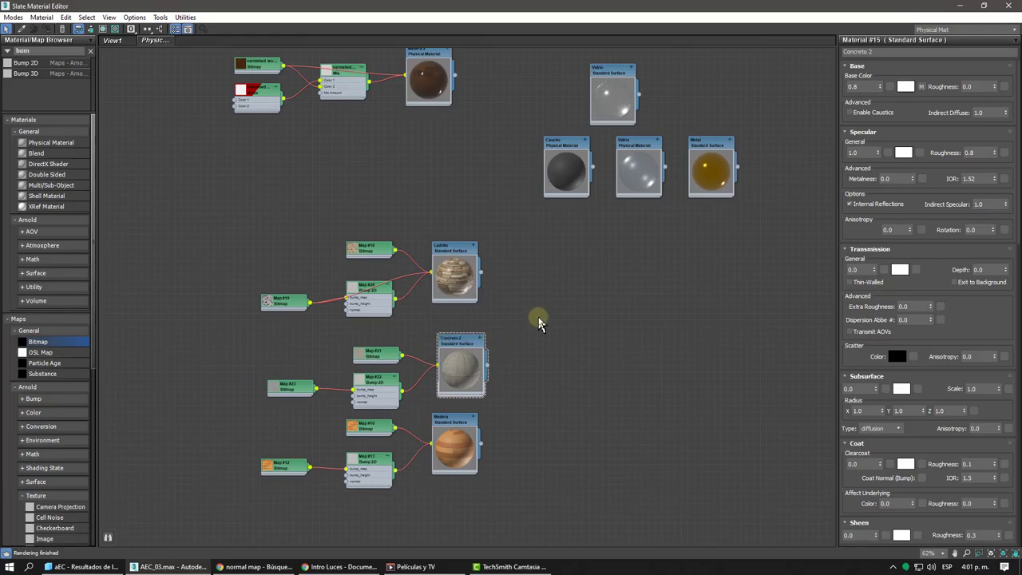
- Clear the browser search, add a Multi/Sub-Object material beside the Ladrillo Standard Surface tree and open its parameters
left_click(91, 51)
left_click_drag(46, 129, 589, 286)
scroll(640, 300, "up", 5)
double_click(655, 298)
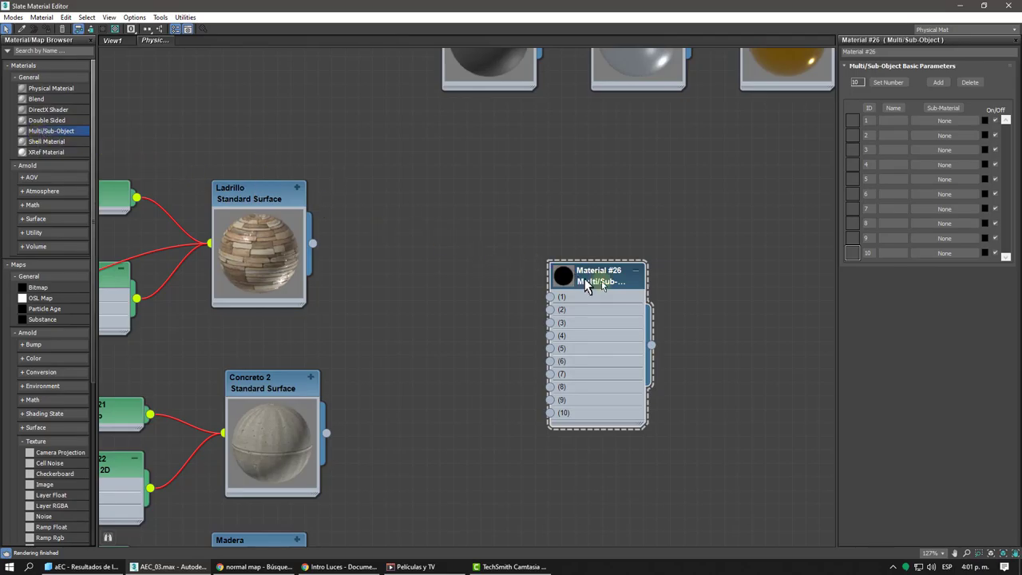
- Move the Multi/Sub-Object node above the Metal material and stack Caucho and both Vidrio materials in one column
middle_click_drag(430, 246, 434, 117)
scroll(399, 237, "down", 3)
middle_click_drag(352, 199, 453, 249)
middle_click_drag(429, 164, 464, 251)
scroll(463, 251, "down", 4)
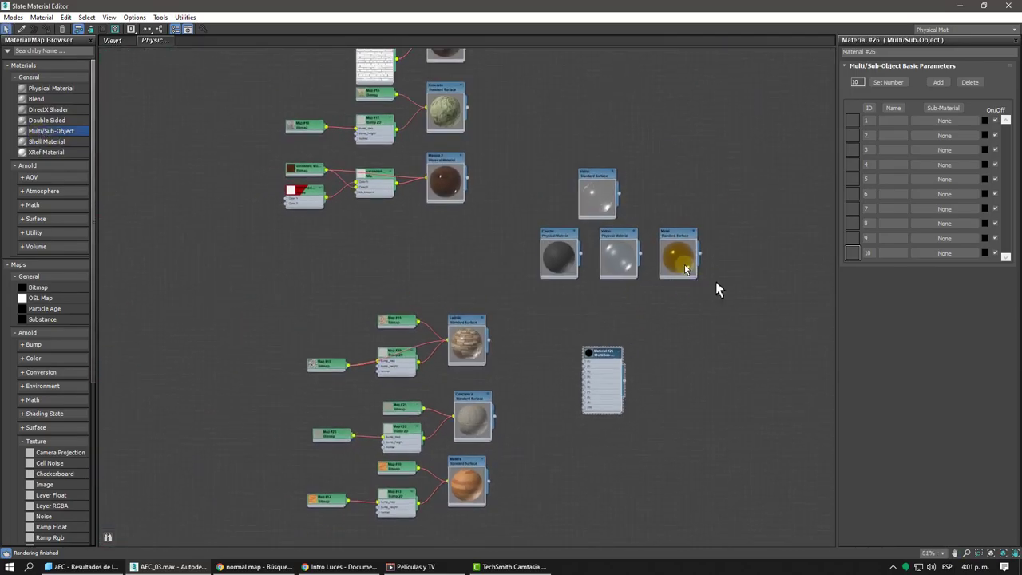
left_click(607, 353)
left_click_drag(607, 357, 722, 114)
left_click_drag(564, 255, 608, 133)
left_click_drag(619, 252, 597, 257)
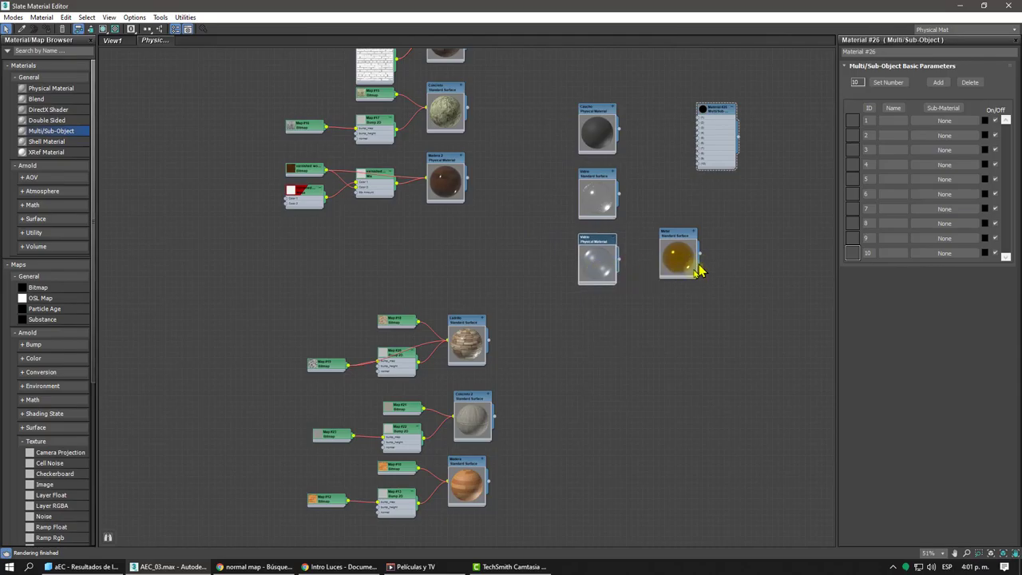
- Place the Metal material between Madera 2 and the Vidrio column, and the Multi/Sub-Object node beside the Ladrillo Standard Surface
left_click_drag(699, 265, 617, 308)
left_click(725, 246)
left_click_drag(655, 244, 628, 320)
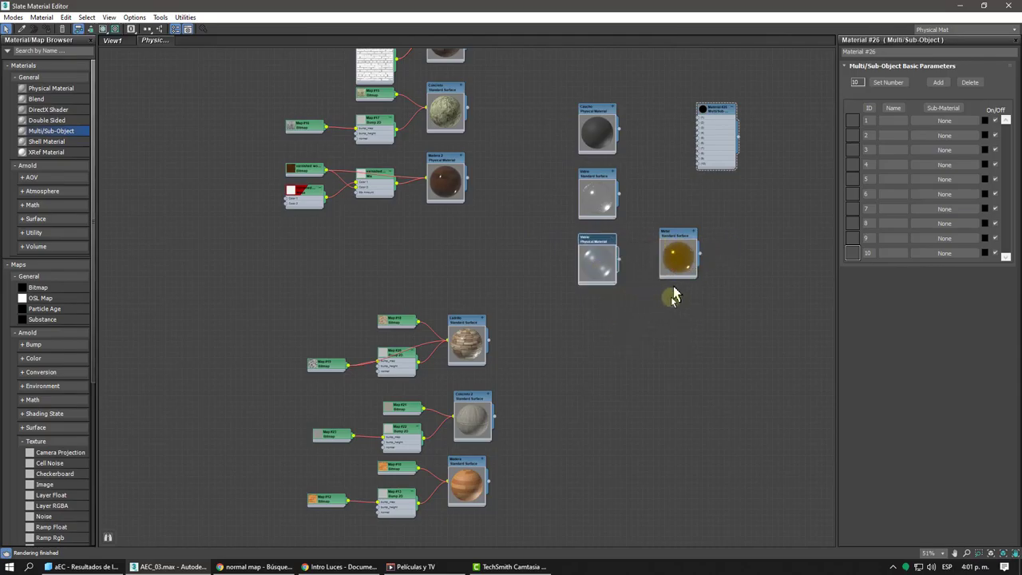
left_click_drag(678, 239, 548, 166)
left_click_drag(721, 144, 589, 323)
- Set the Multi/Sub-Object's number of materials to 3
scroll(588, 319, "up", 5)
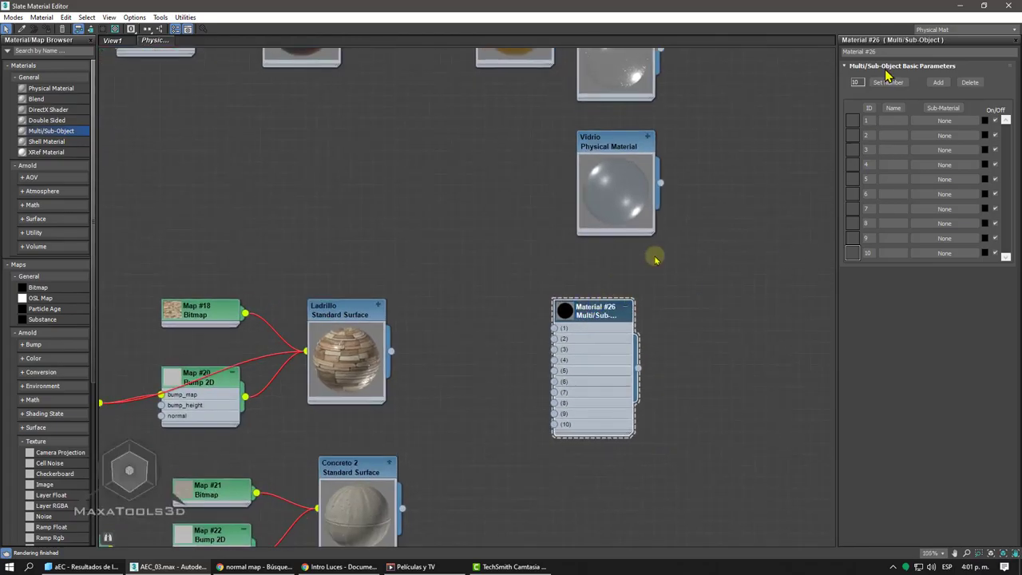
left_click(889, 82)
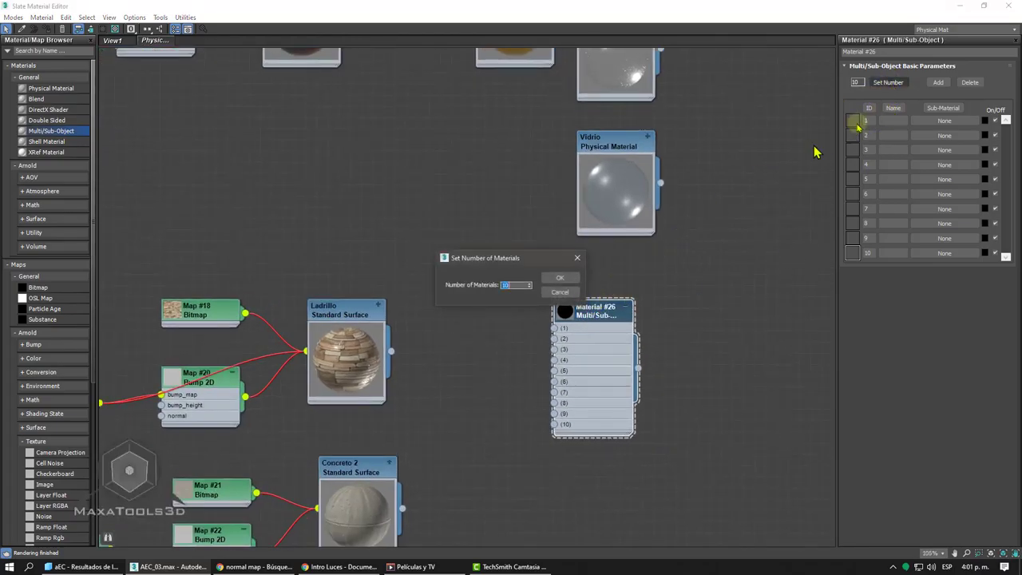
left_click(561, 279)
- Connect Ladrillo, Concreto 2 and Madera to slots 1, 2 and 3 of the Multi/Sub-Object material
middle_click_drag(472, 293, 481, 220)
scroll(438, 261, "up", 1)
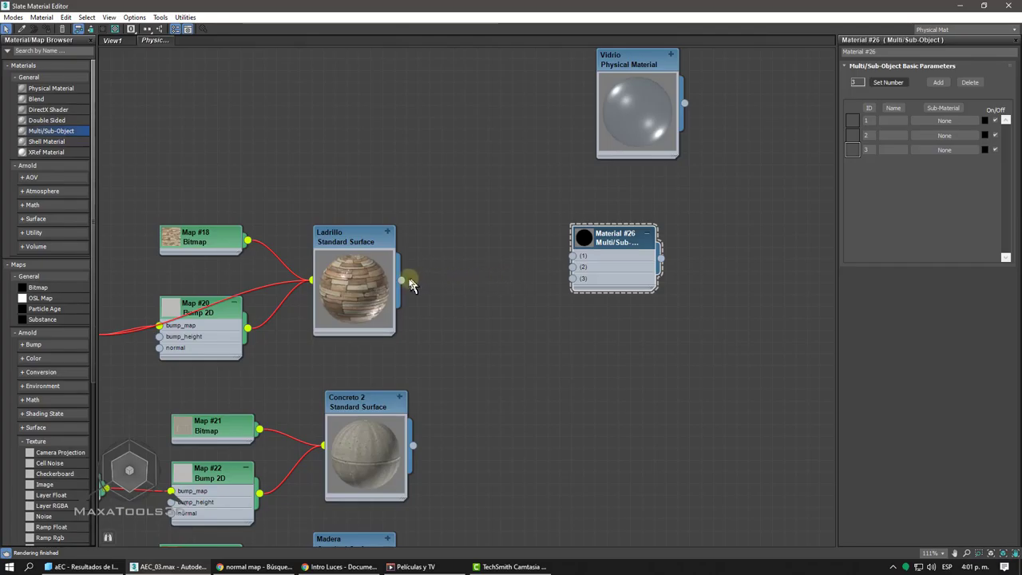
left_click_drag(401, 281, 574, 258)
middle_click_drag(449, 358, 472, 290)
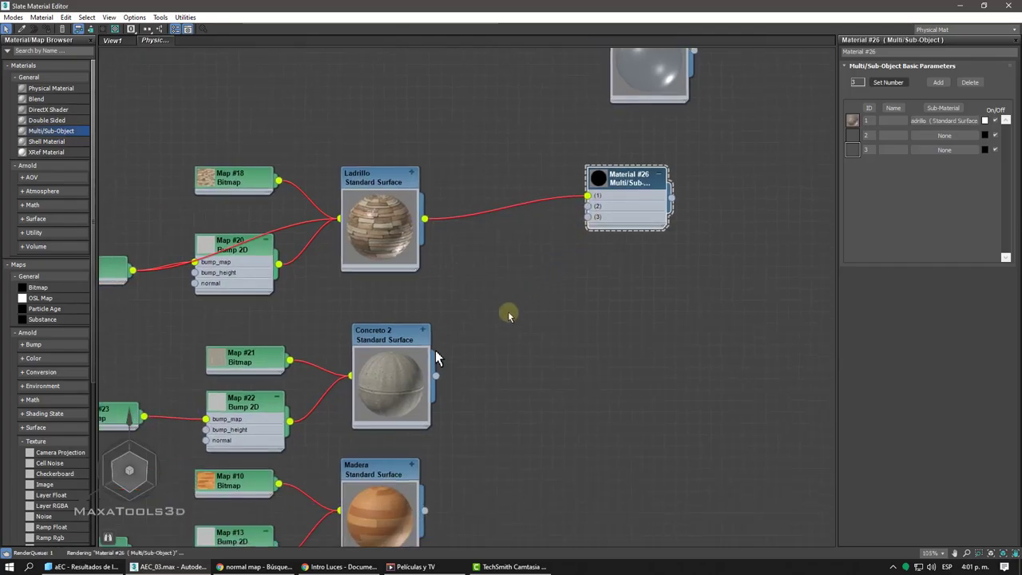
left_click_drag(436, 377, 595, 198)
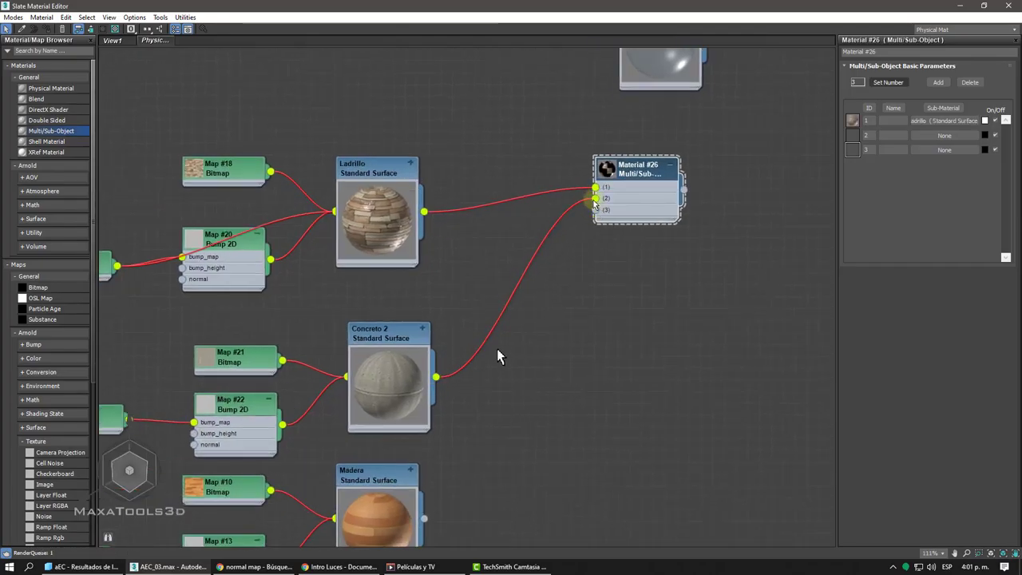
middle_click_drag(451, 440, 446, 367)
left_click_drag(419, 445, 591, 137)
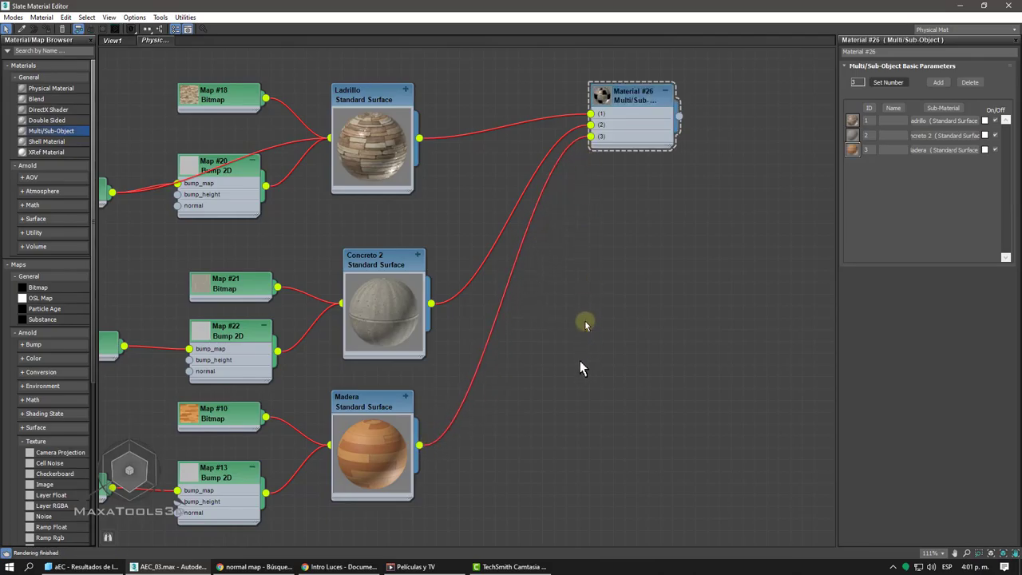
- Search the material browser for "sta" and add a Standard Surface material beneath the Multi/Sub-Object node
scroll(544, 296, "down", 3)
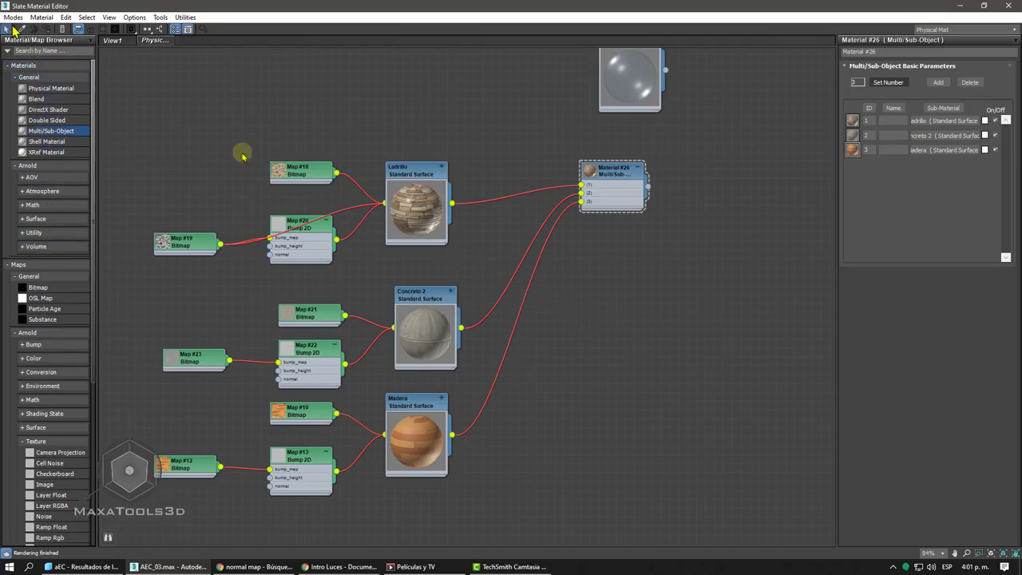
left_click(36, 51)
type("sta")
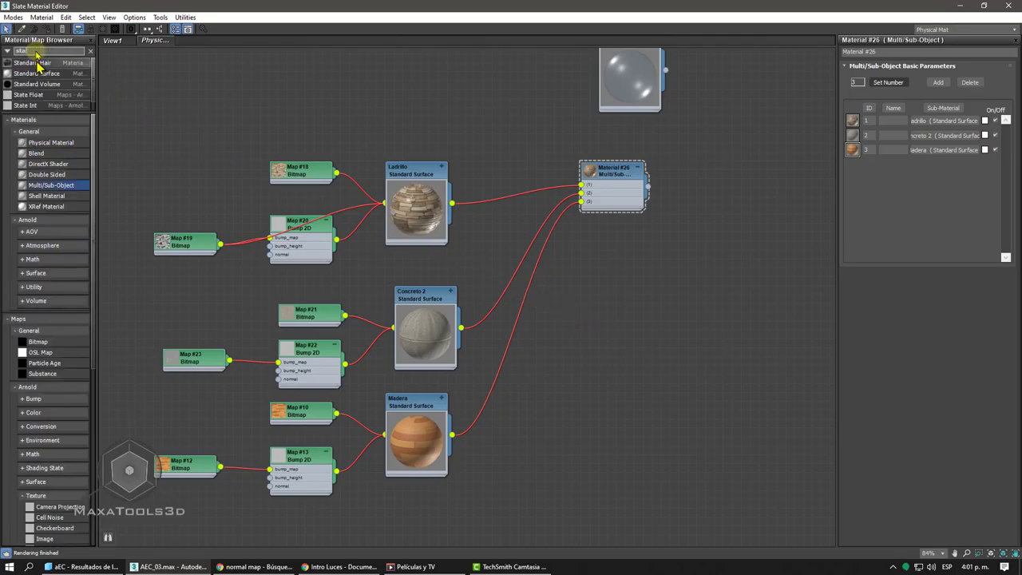
left_click_drag(543, 306, 568, 285)
- Set the Multi/Sub-Object's number of materials to 4 and delete the Standard material wired to slot 4
left_click(615, 174)
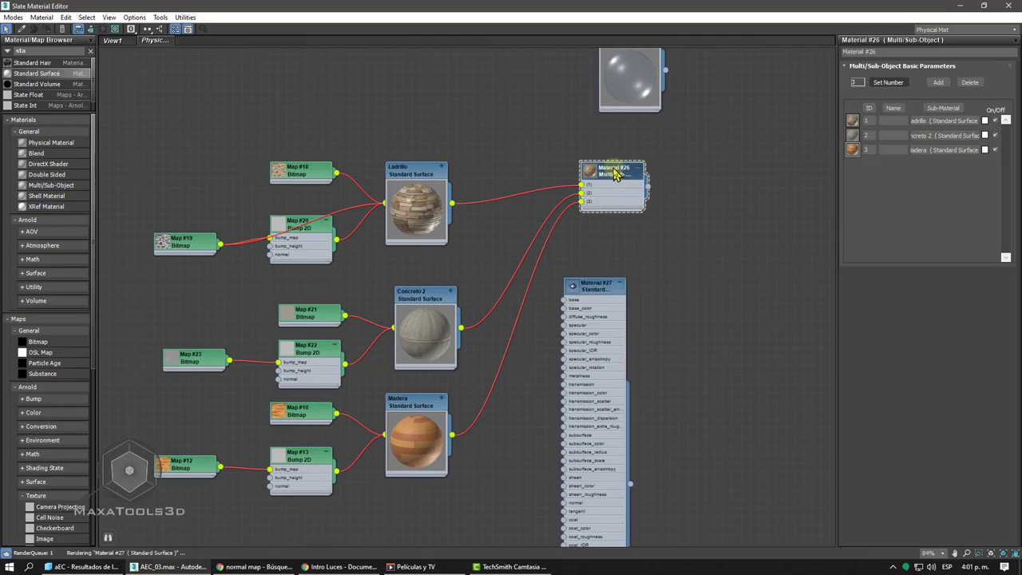
left_click(894, 83)
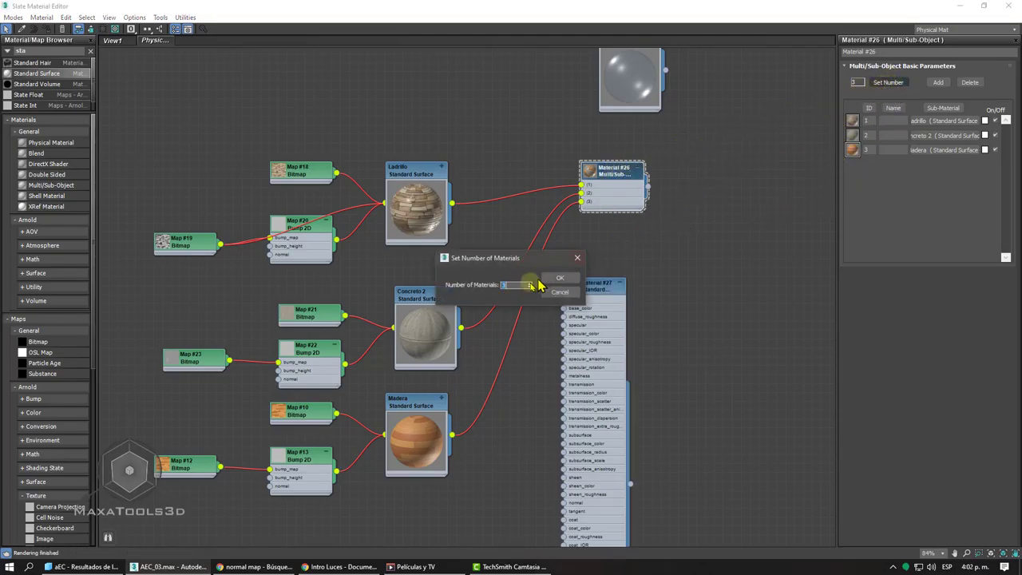
left_click(560, 278)
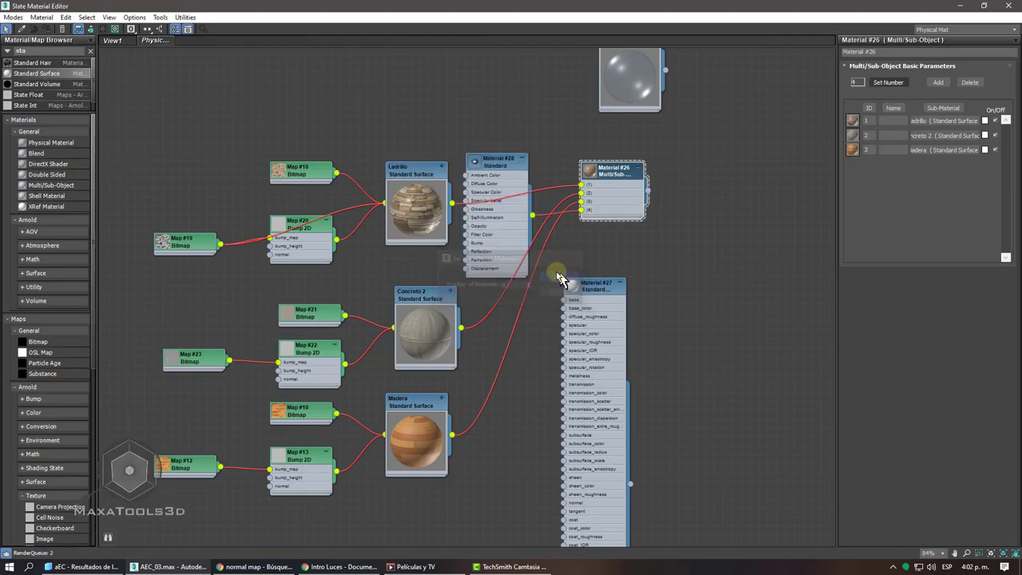
left_click_drag(520, 189, 462, 100)
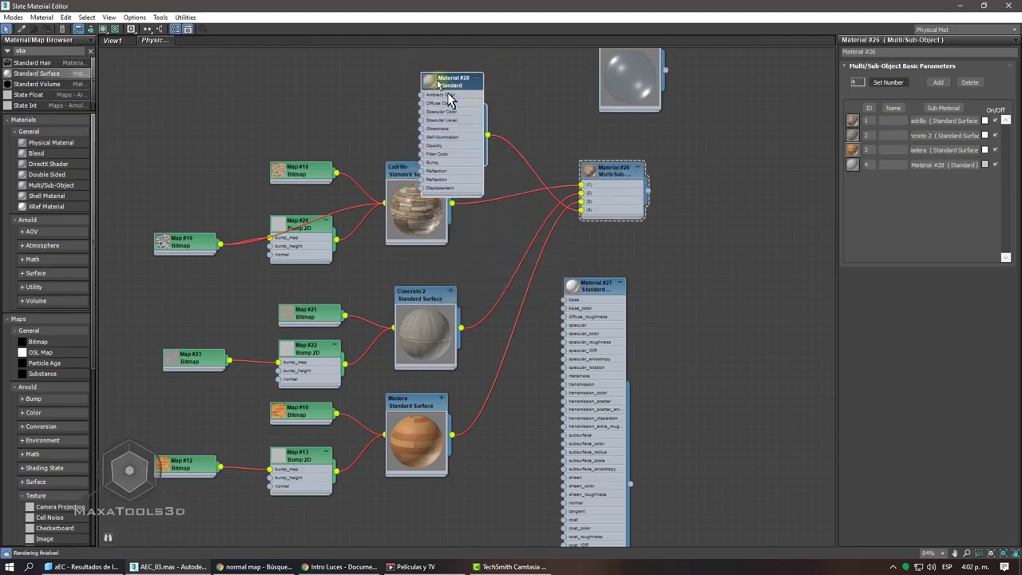
key("Delete")
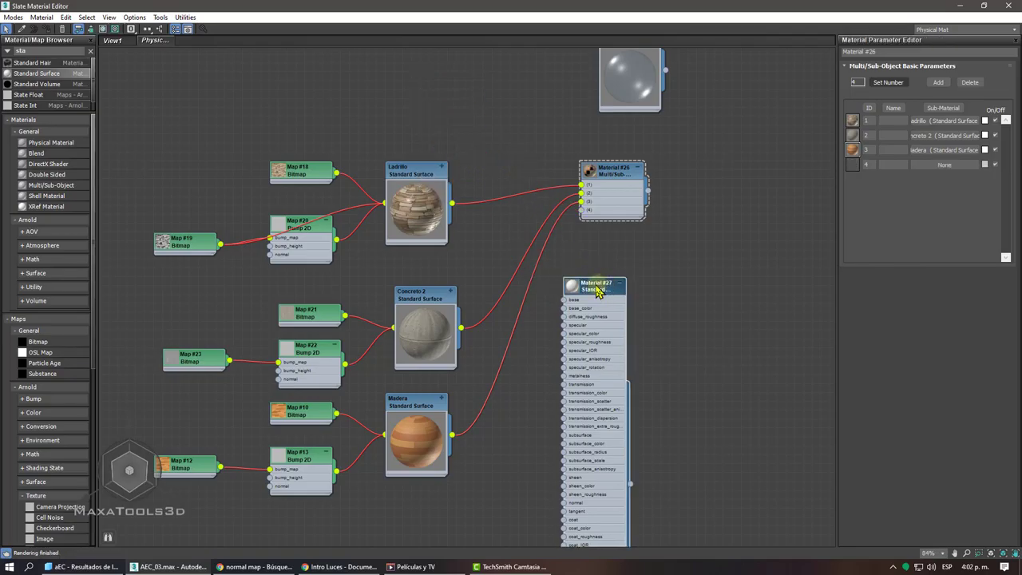
- Rename the new Standard Surface material as ASPHALT
double_click(596, 292)
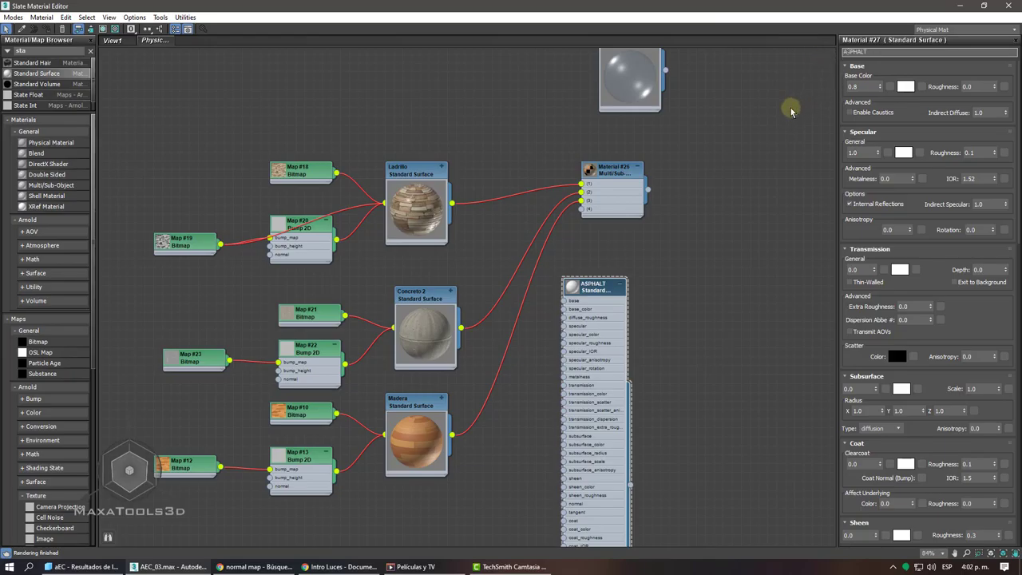
scroll(815, 192, "up", 3)
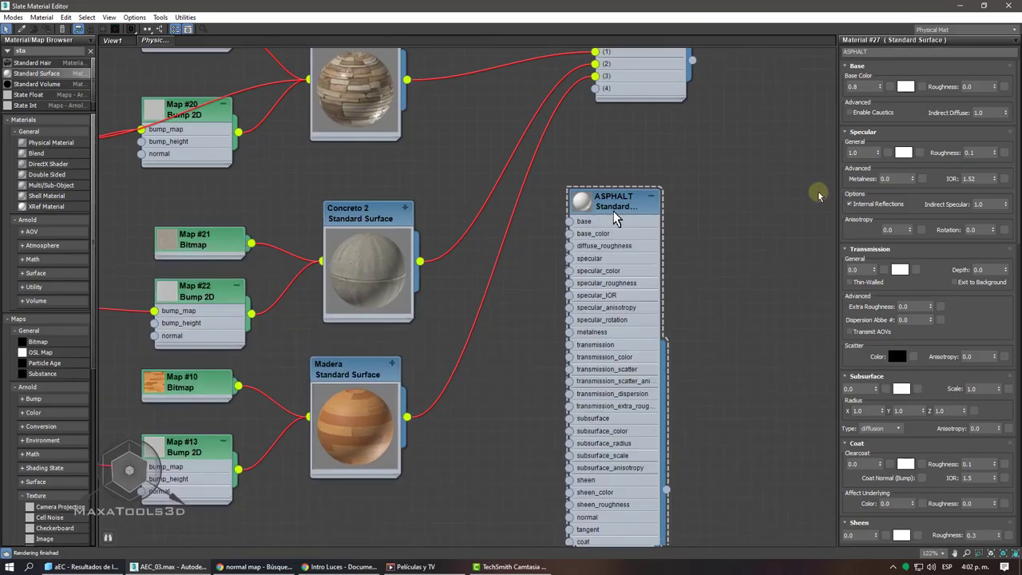
- Add a Bitmap map beside ASPHALT using the image Finishes.Plaster.Stucco.Fine.White.bump.png from the Mats folder
left_click_drag(37, 341, 529, 352)
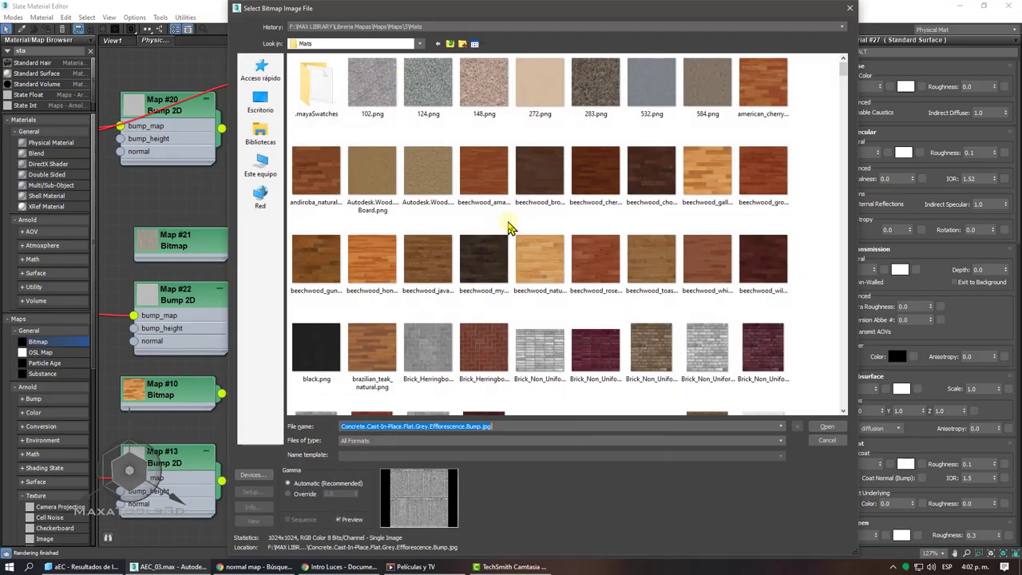
scroll(531, 228, "down", 6)
scroll(531, 227, "up", 3)
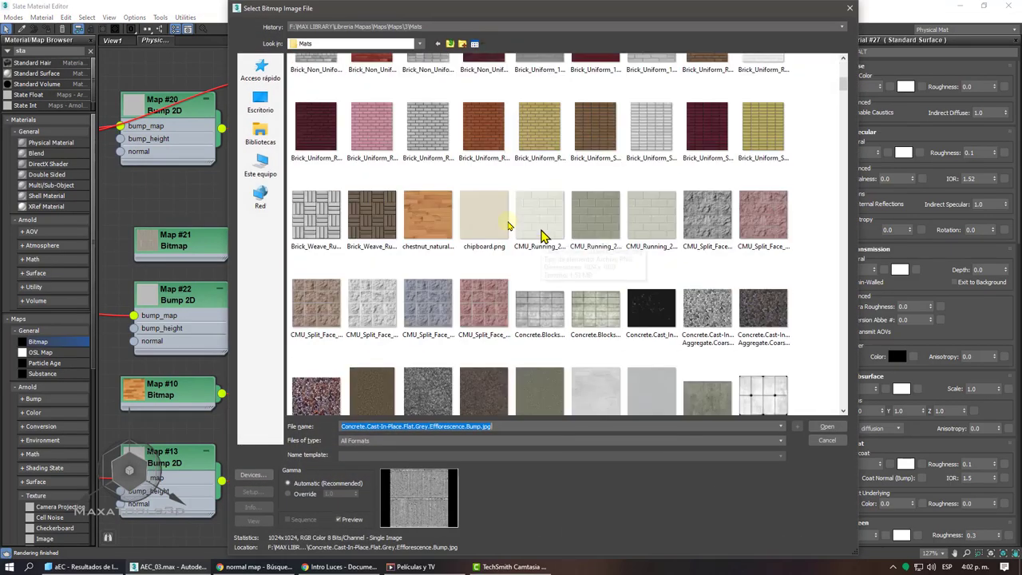
left_click(659, 317)
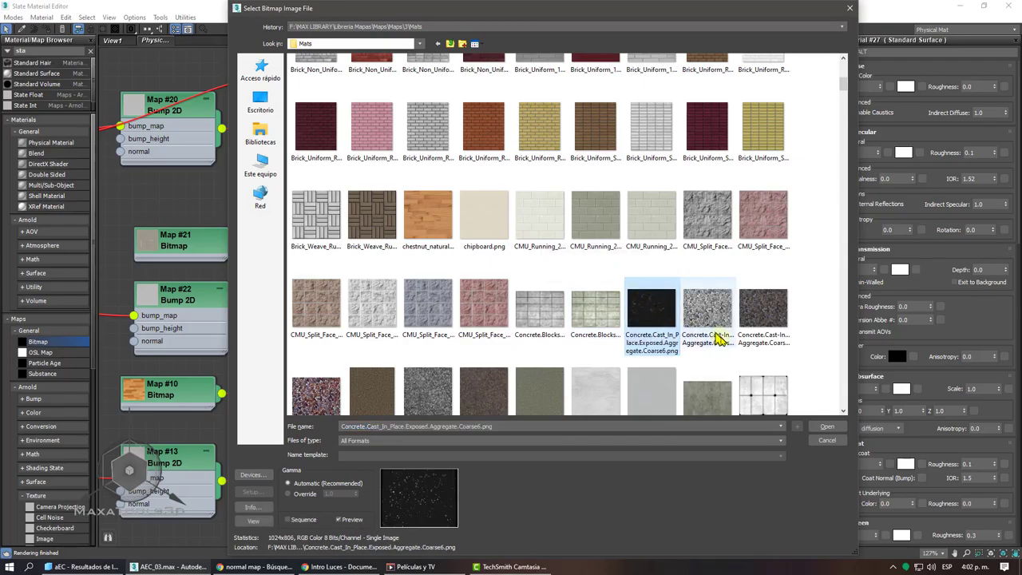
scroll(714, 330, "down", 10)
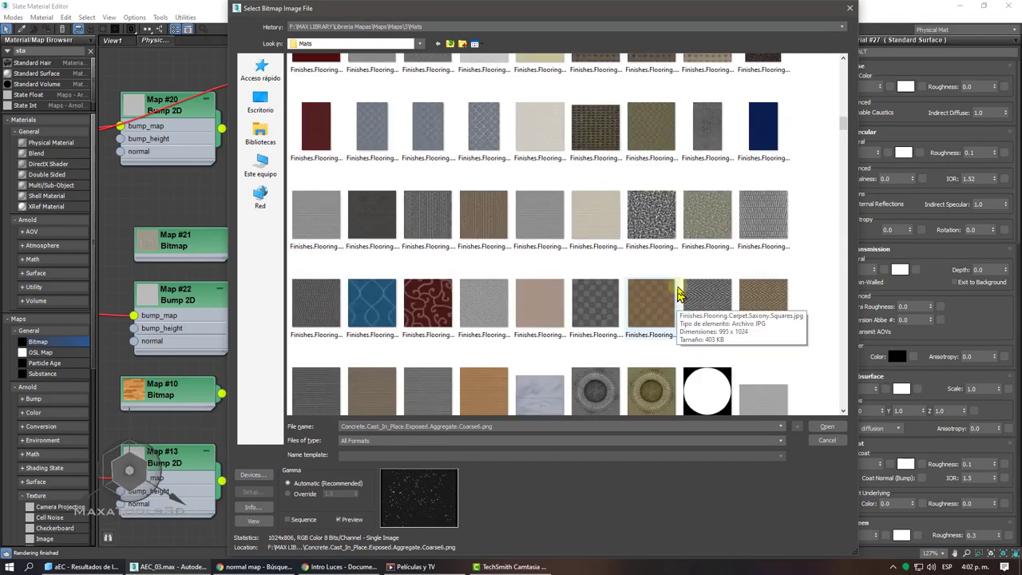
scroll(679, 294, "down", 5)
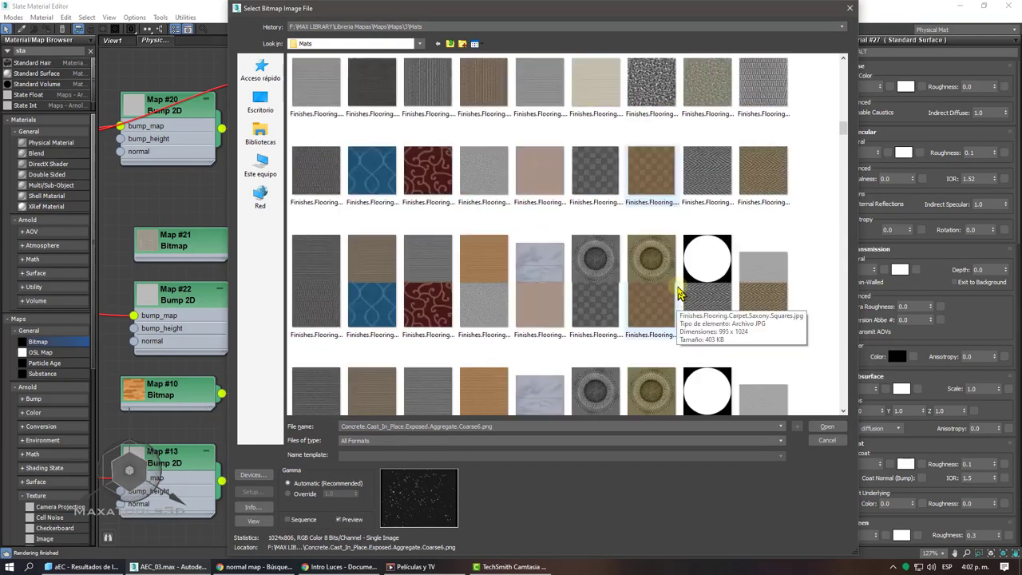
scroll(679, 294, "down", 4)
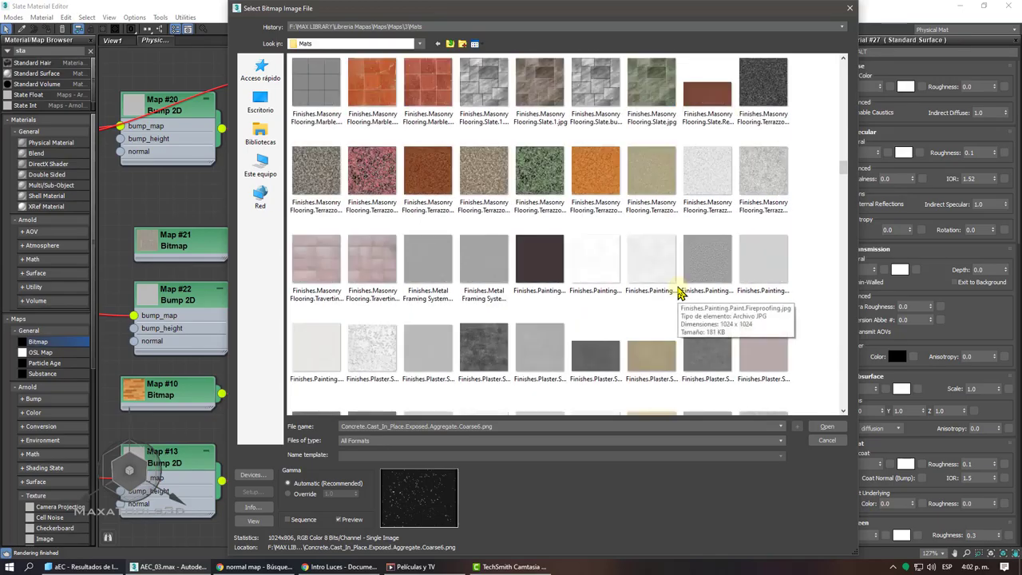
scroll(679, 294, "up", 1)
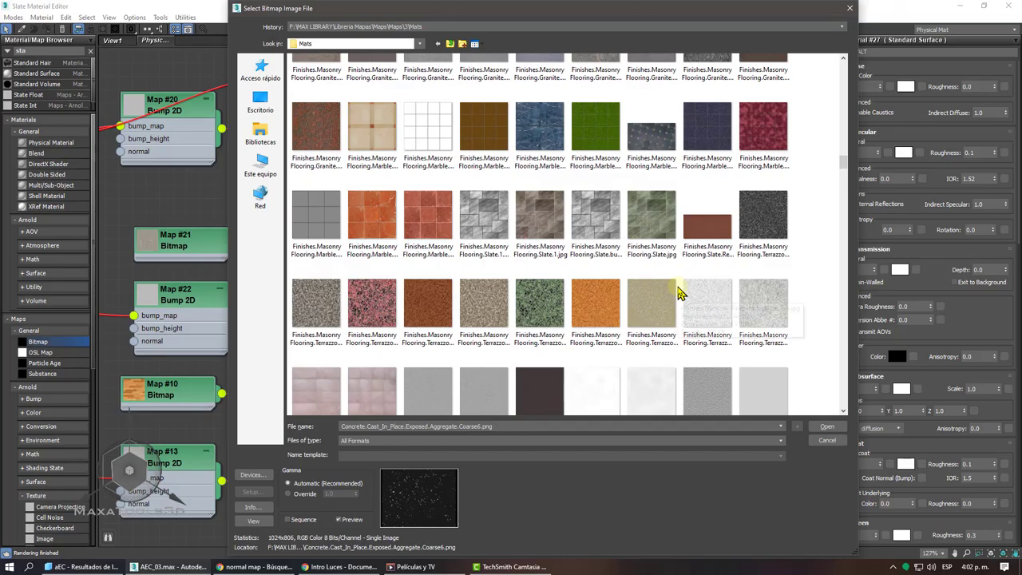
left_click(758, 217)
scroll(753, 256, "down", 4)
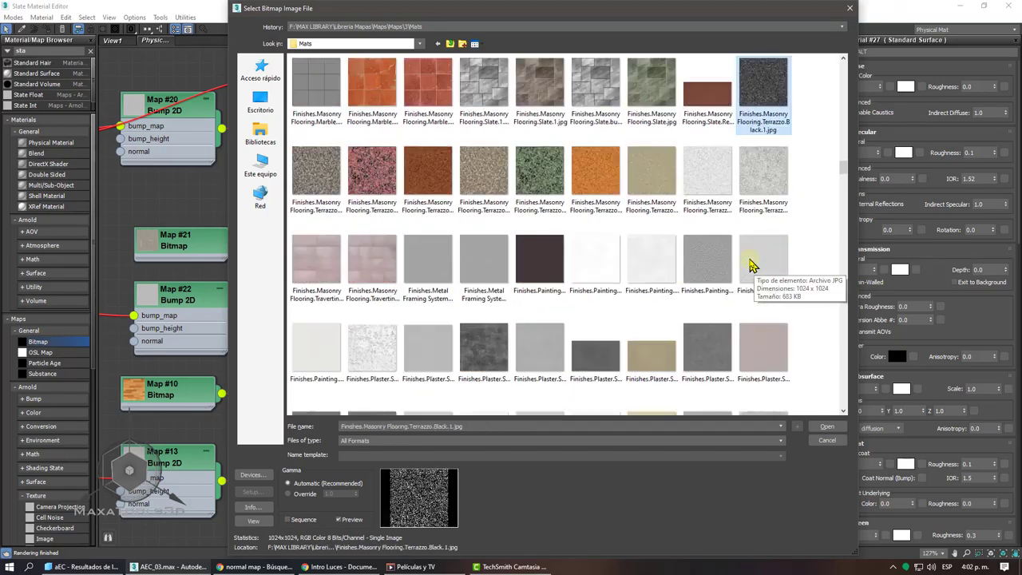
left_click(378, 169)
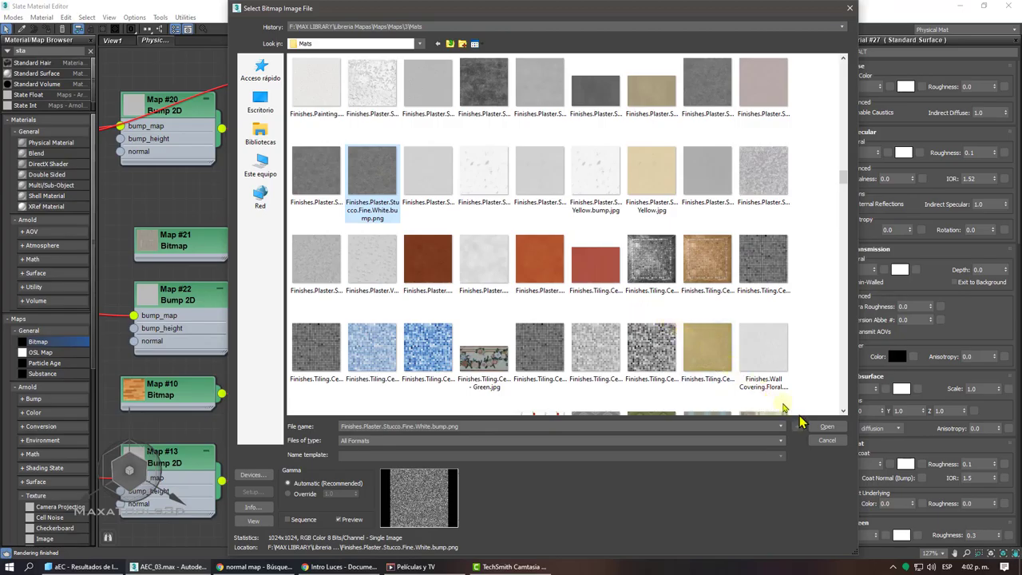
left_click(824, 427)
- Set ASPHALT's specular roughness to 0.9 and connect the stucco bitmap to its base_color input
double_click(506, 348)
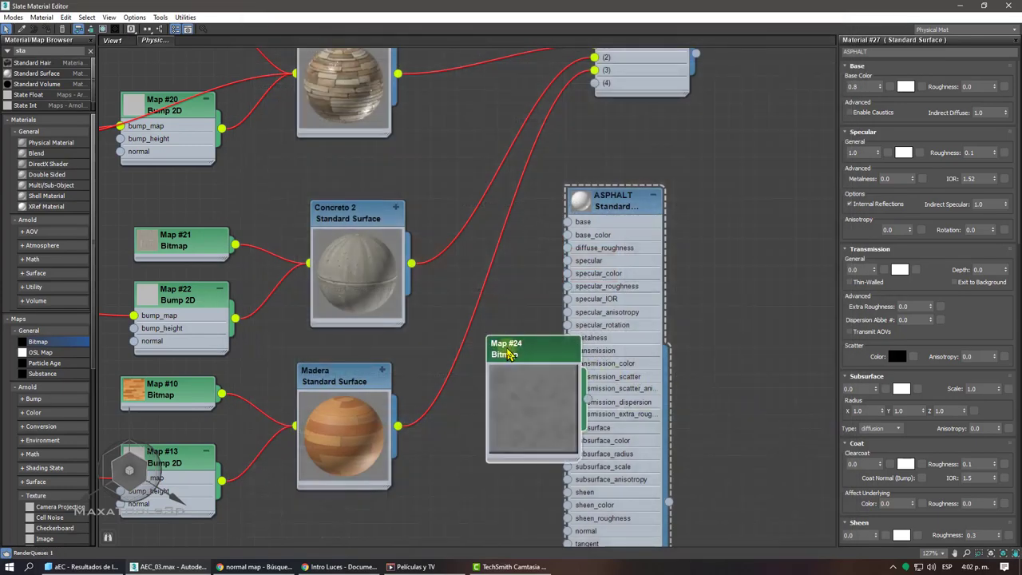
middle_click_drag(662, 292, 691, 255)
left_click_drag(647, 173, 739, 184)
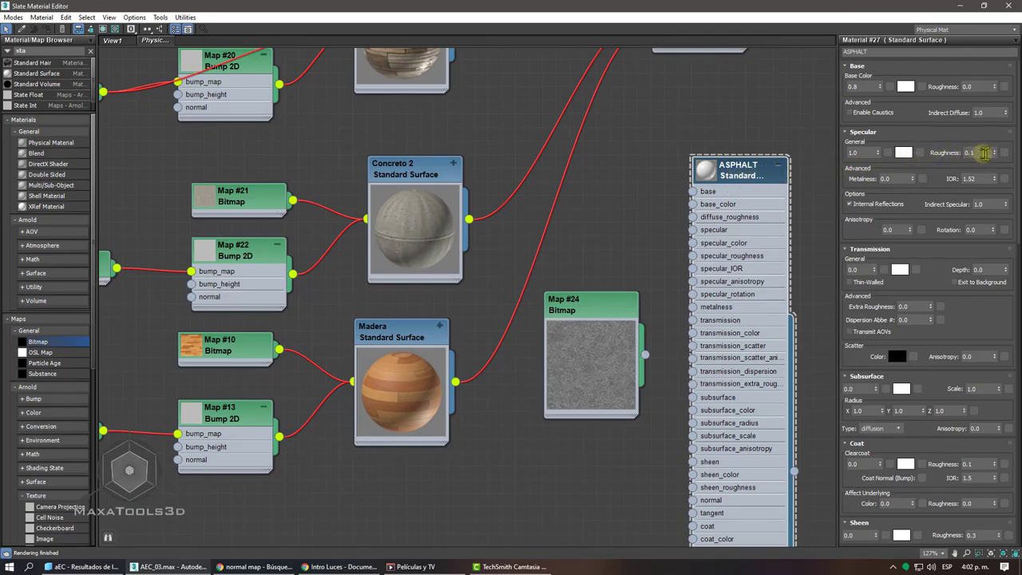
type("9")
key("Return")
left_click_drag(645, 356, 693, 204)
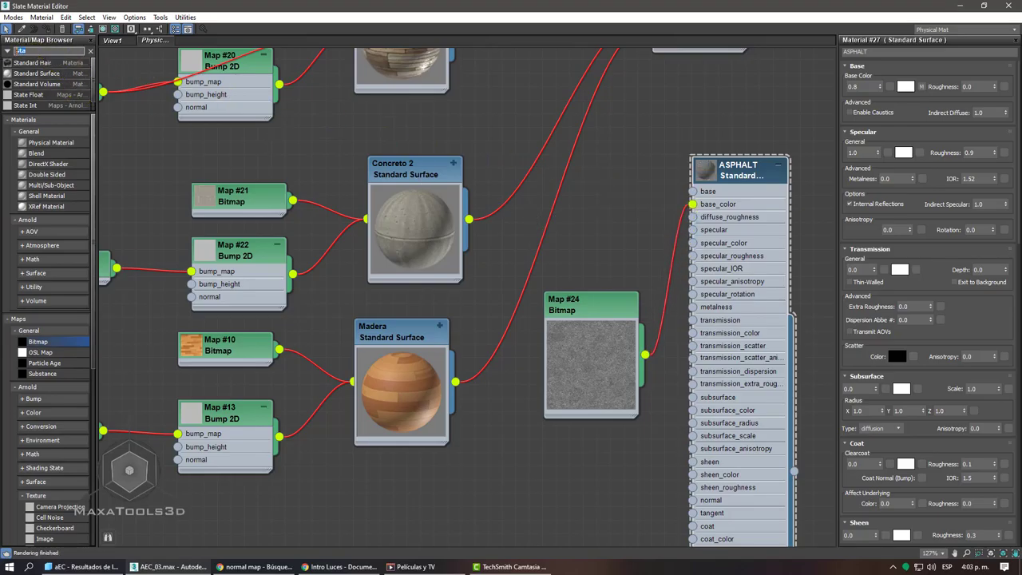
- Add a Bump 2D map beneath the stucco bitmap and connect it to ASPHALT's normal input
type("bu")
left_click_drag(32, 63, 548, 421)
middle_click_drag(647, 339, 641, 169)
left_click_drag(621, 297, 675, 336)
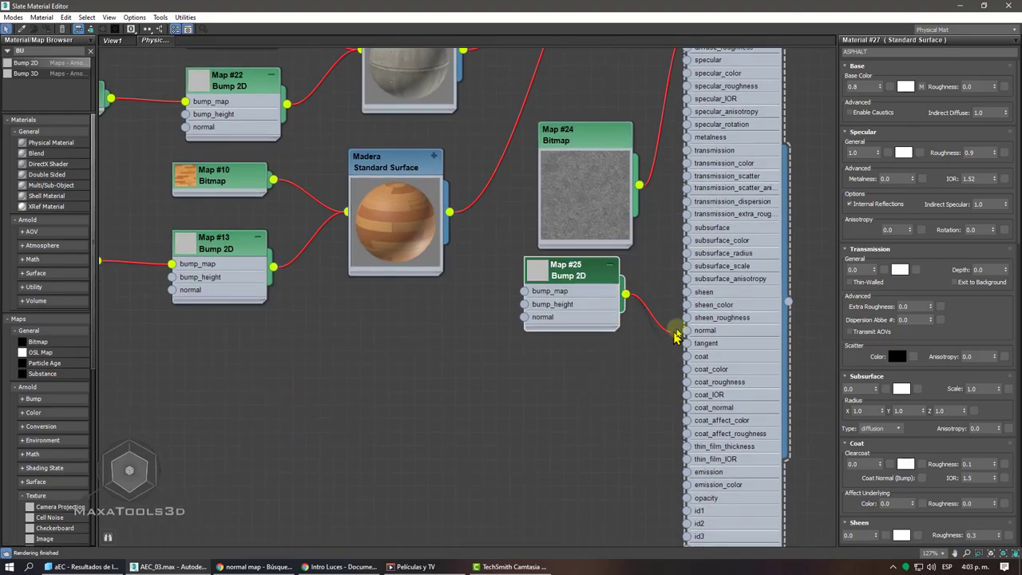
- Connect the stucco bitmap to the Bump 2D map's bump_map input and space both nodes out beside ASPHALT
mouse_move(572, 140)
left_mouse_down()
mouse_move(558, 99)
mouse_move(520, 178)
left_mouse_up()
key("Delete")
mouse_move(626, 145)
left_mouse_down()
mouse_move(525, 264)
mouse_move(525, 292)
left_mouse_up()
left_click_drag(585, 274, 638, 288)
left_click_drag(593, 157, 410, 259)
middle_click_drag(590, 275, 555, 308)
left_click_drag(603, 319, 548, 363)
middle_click_drag(571, 332, 535, 370)
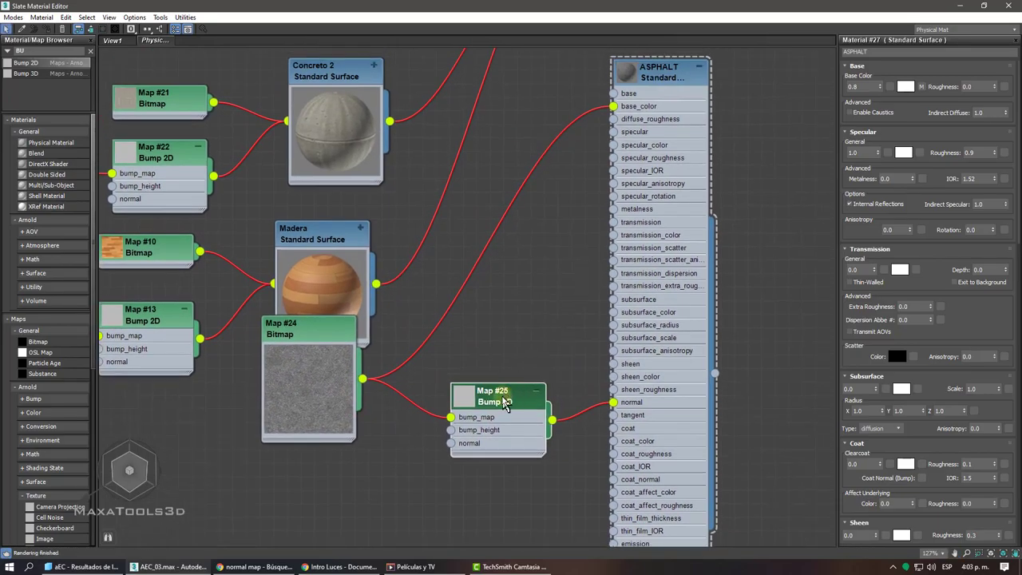
- Set the Bump Height of ASPHALT's Bump 2D map to 3.0 and enlarge the ASPHALT material preview
double_click(502, 398)
left_click(970, 91)
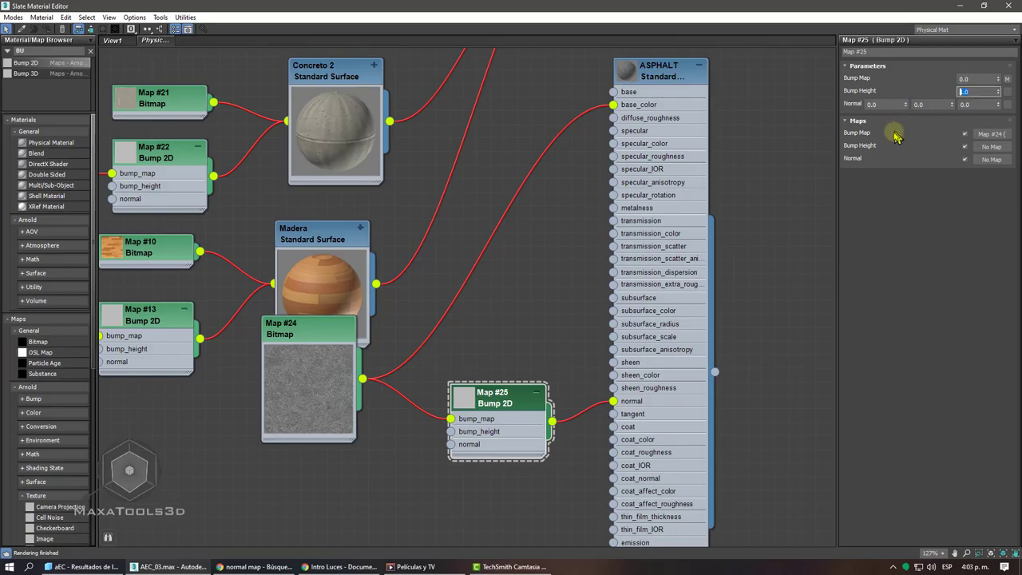
double_click(627, 70)
scroll(658, 123, "up", 1)
scroll(667, 115, "up", 2)
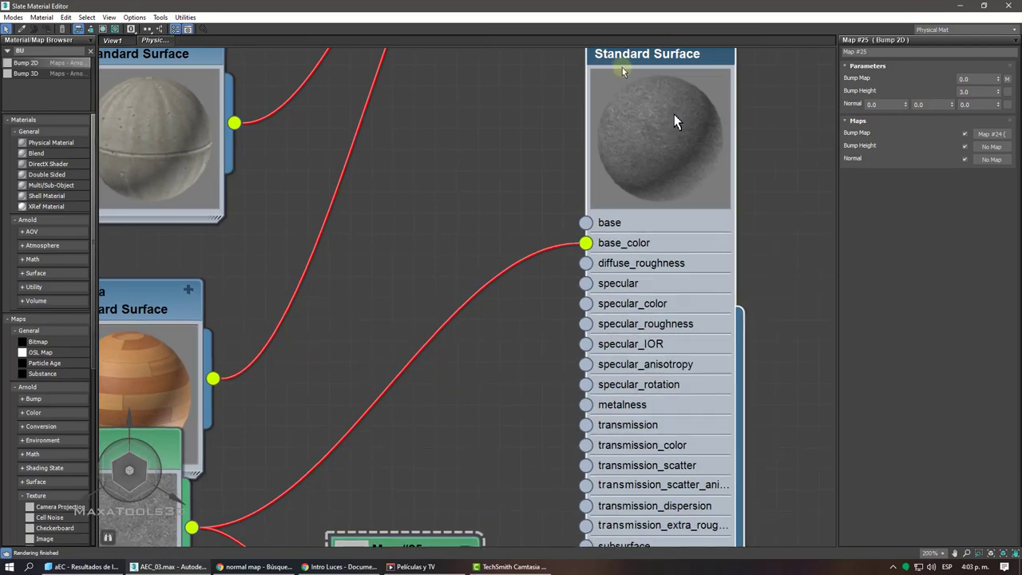
middle_click_drag(674, 114, 679, 203)
- Collapse ASPHALT's inputs, place it below Madera and connect it to slot 4 of the Multi/Sub-Object material
left_click(713, 136)
scroll(672, 174, "down", 4)
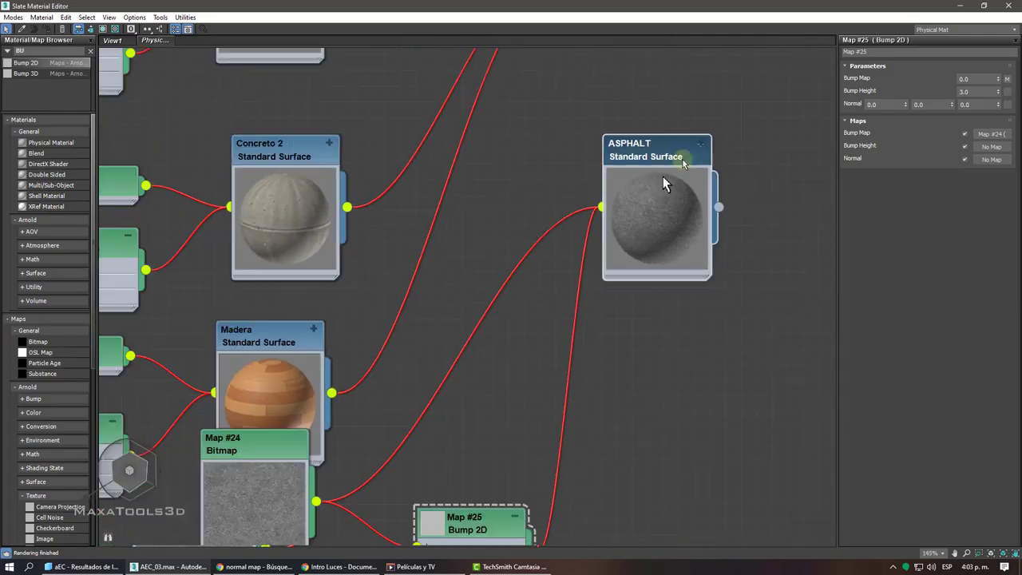
left_click_drag(680, 160, 458, 392)
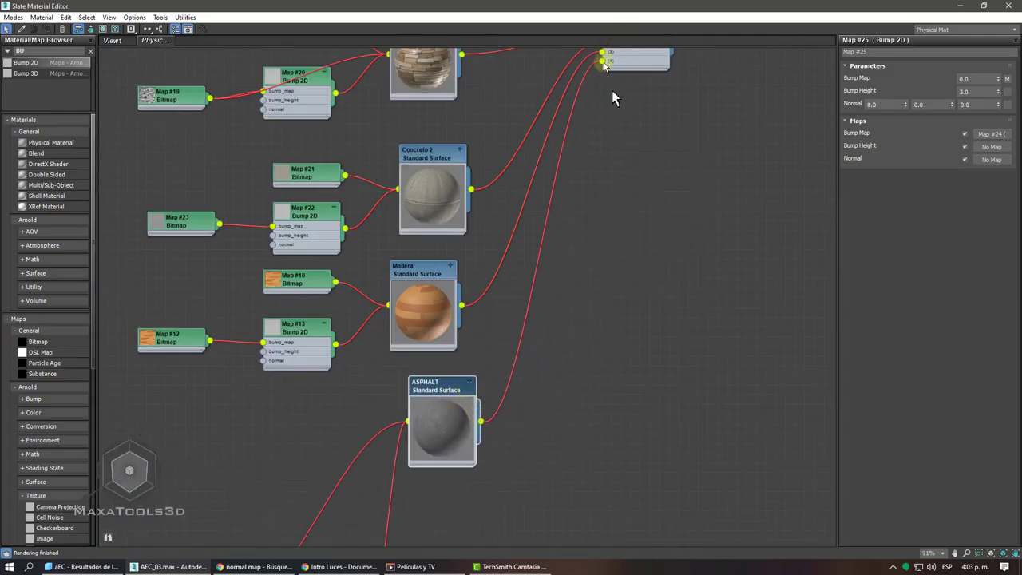
- Name slot 1 of the Multi/Sub-Object material Ladrillo
middle_click_drag(612, 61, 602, 213)
scroll(602, 212, "up", 3)
double_click(617, 136)
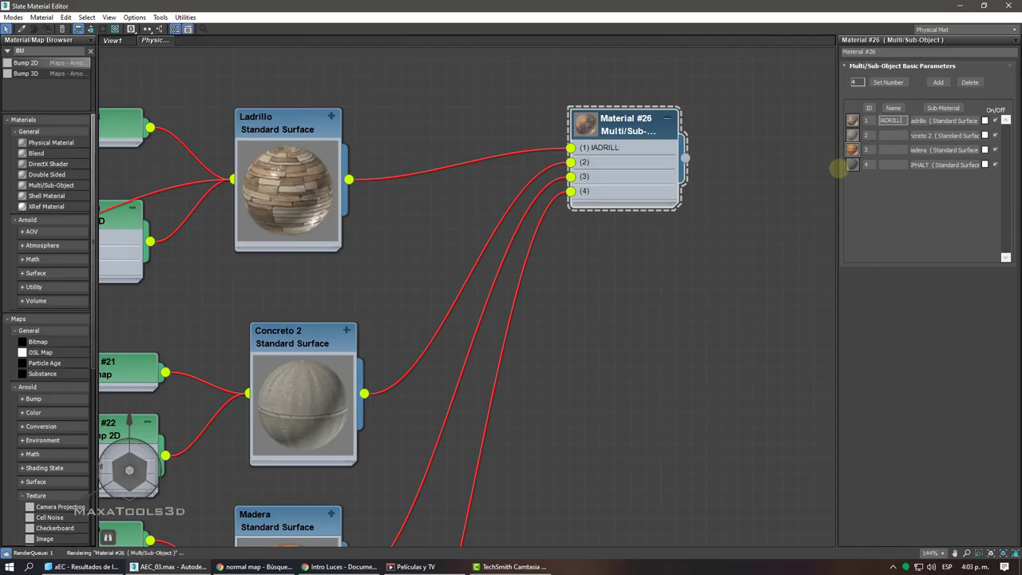
key("BackSpace")
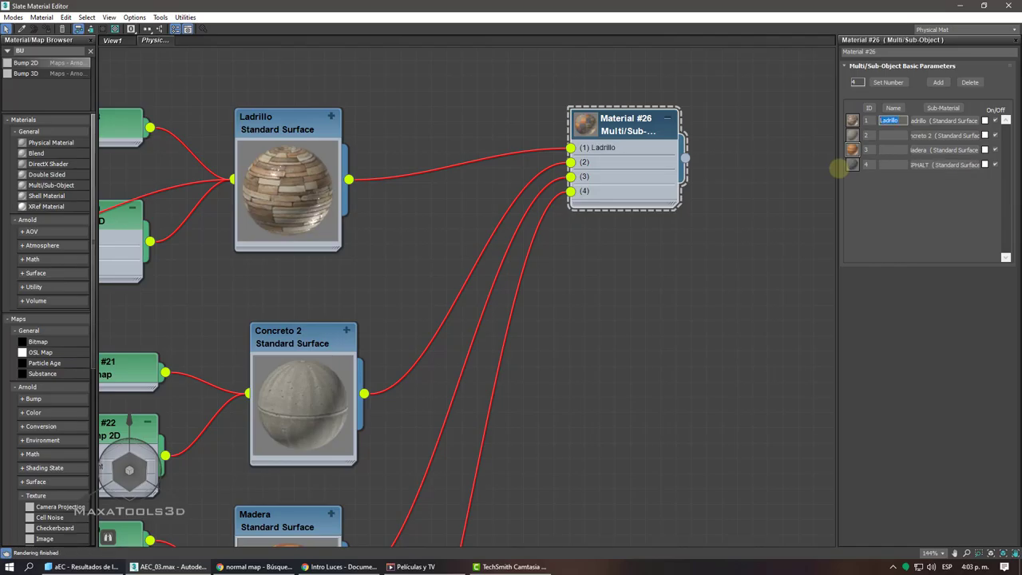
- Name slots 2, 3 and 4 of the Multi/Sub-Object material Concreto 2, Madera and ASPHALT
left_click(293, 339)
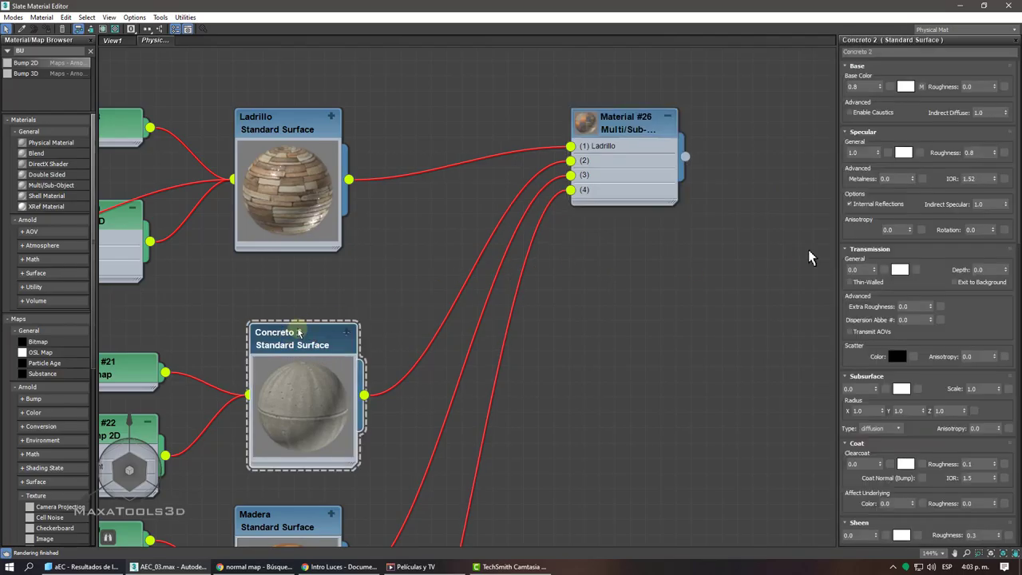
left_click(673, 130)
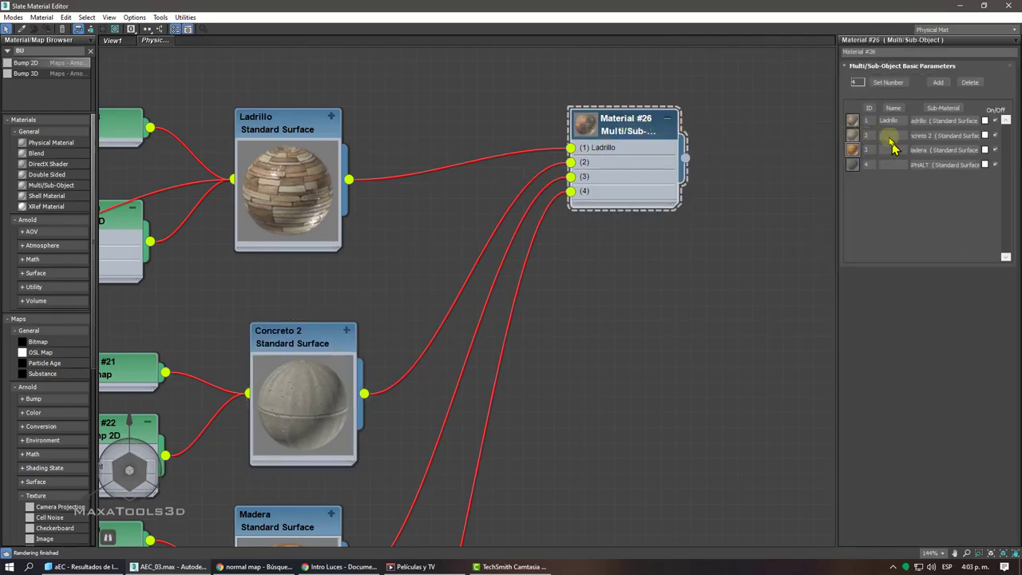
type("C")
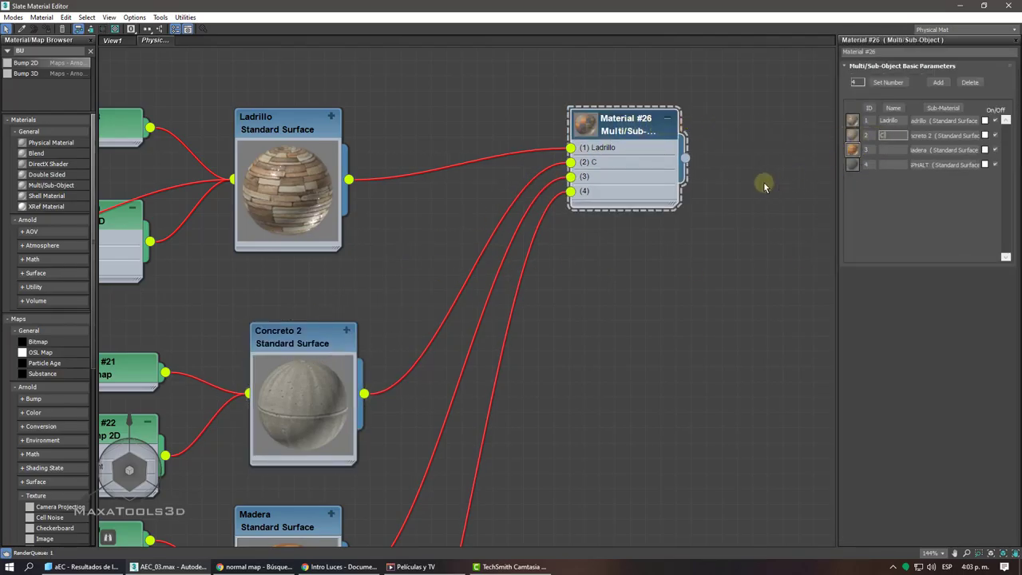
type("oncreto 2")
key("Return")
middle_click_drag(464, 336, 501, 246)
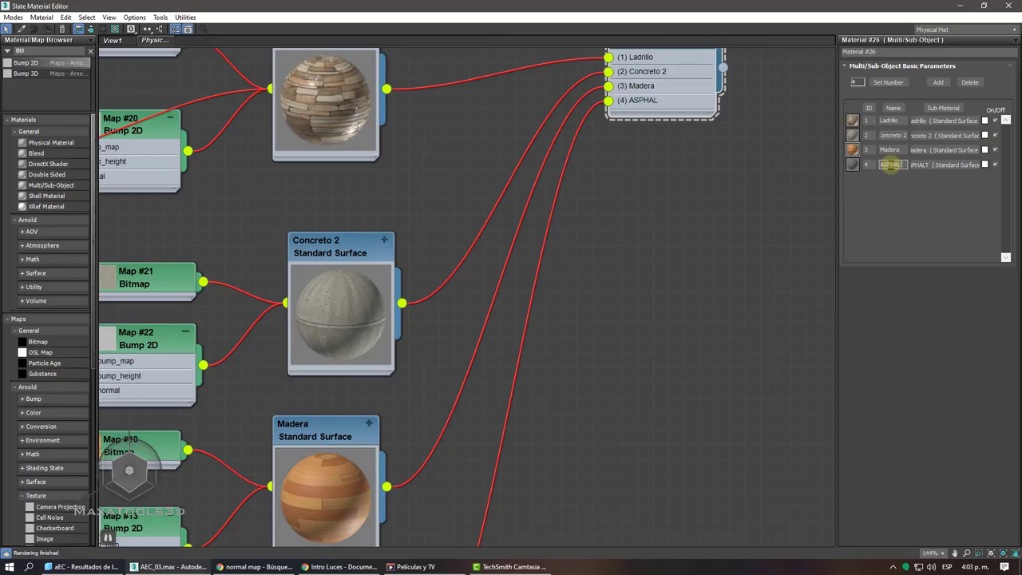
- Move the four sub-material node groups together upward so they line up with the Multi/Sub-Object node
scroll(551, 200, "down", 5)
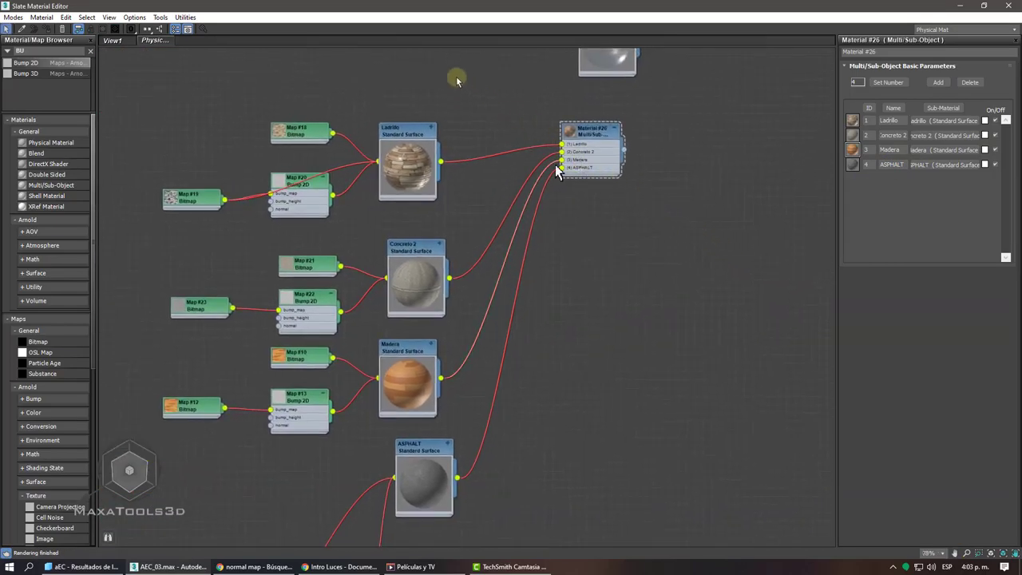
left_click_drag(445, 59, 334, 557)
left_click_drag(418, 495, 393, 385)
left_click(506, 396)
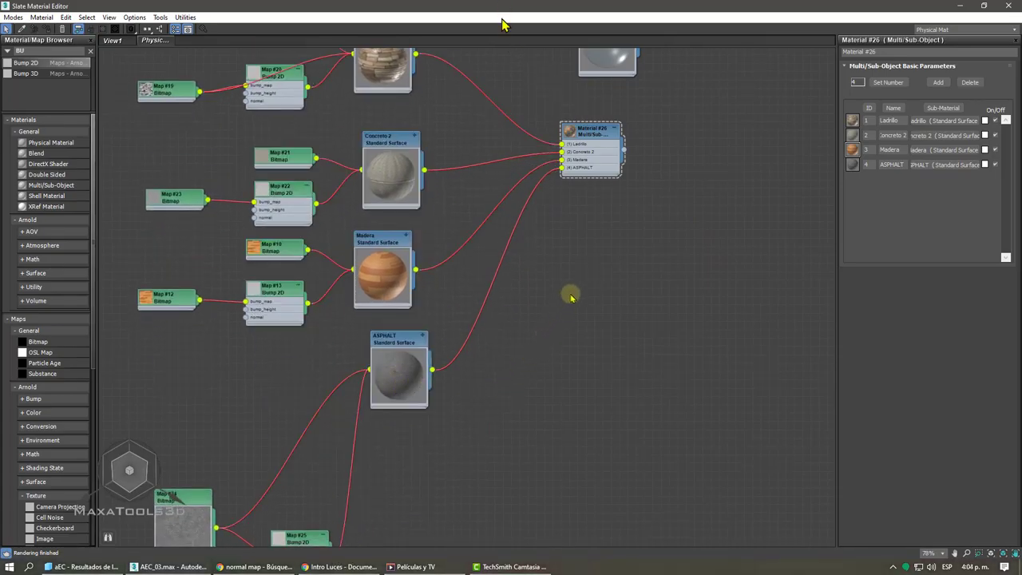
- Move ASPHALT's bitmap and Bump 2D nodes up next to the material and collapse the bitmap's preview
scroll(462, 352, "down", 2)
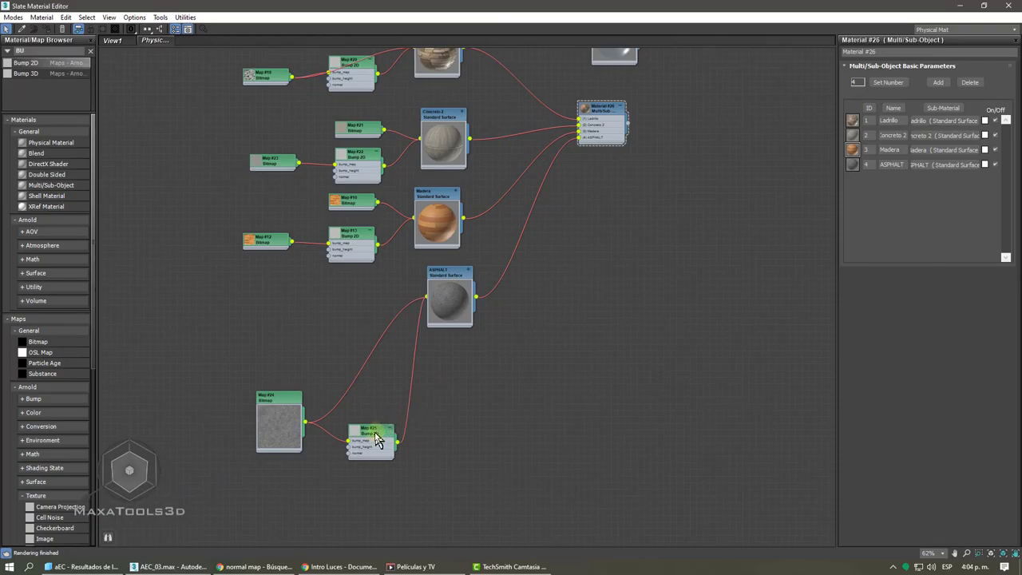
left_click_drag(372, 433, 359, 318)
left_click_drag(257, 304, 270, 312)
left_click(254, 301)
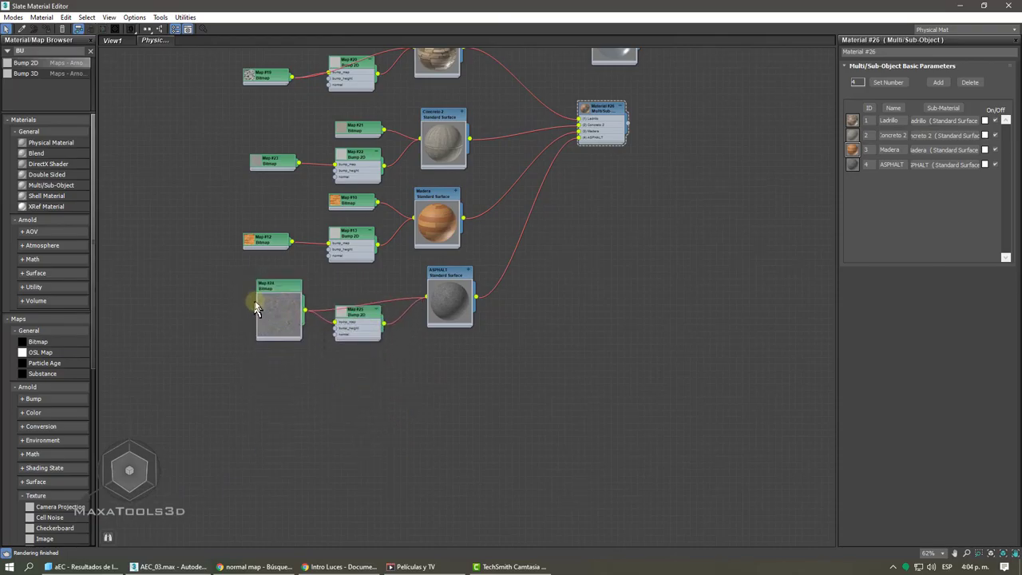
double_click(265, 311)
left_click_drag(360, 319, 361, 313)
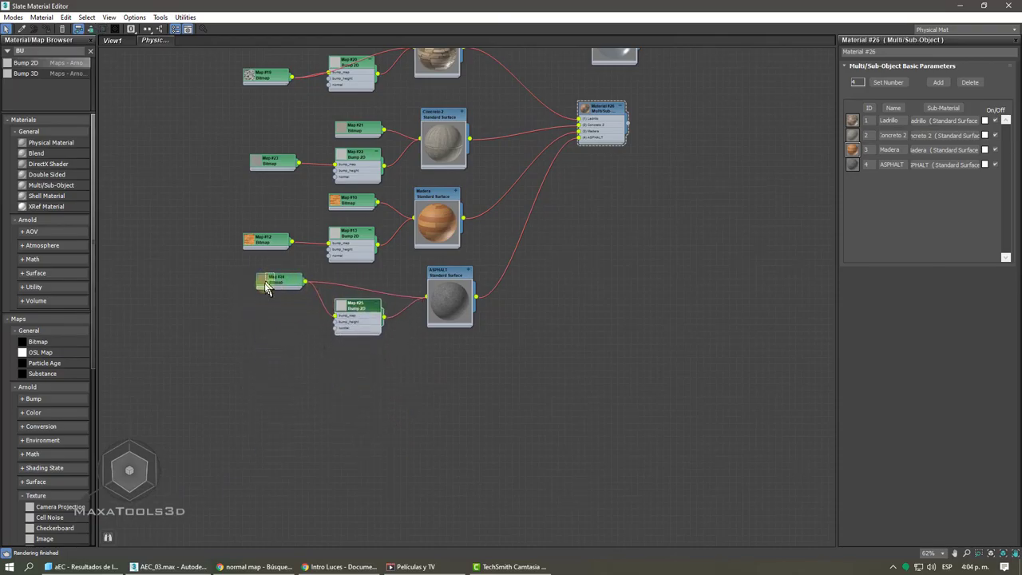
left_click(264, 283)
left_click(277, 98)
middle_click_drag(370, 115, 359, 187)
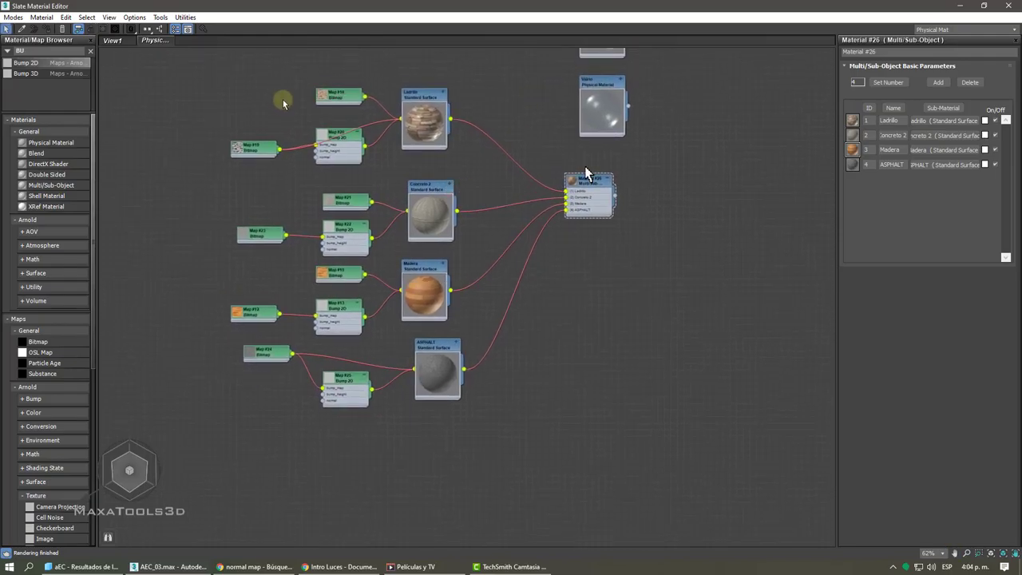
- Group the Metal and Vidrio Physical Material nodes around the other Vidrio material, keeping the Vidrio preview enlarged
middle_click_drag(620, 114, 576, 251)
double_click(578, 257)
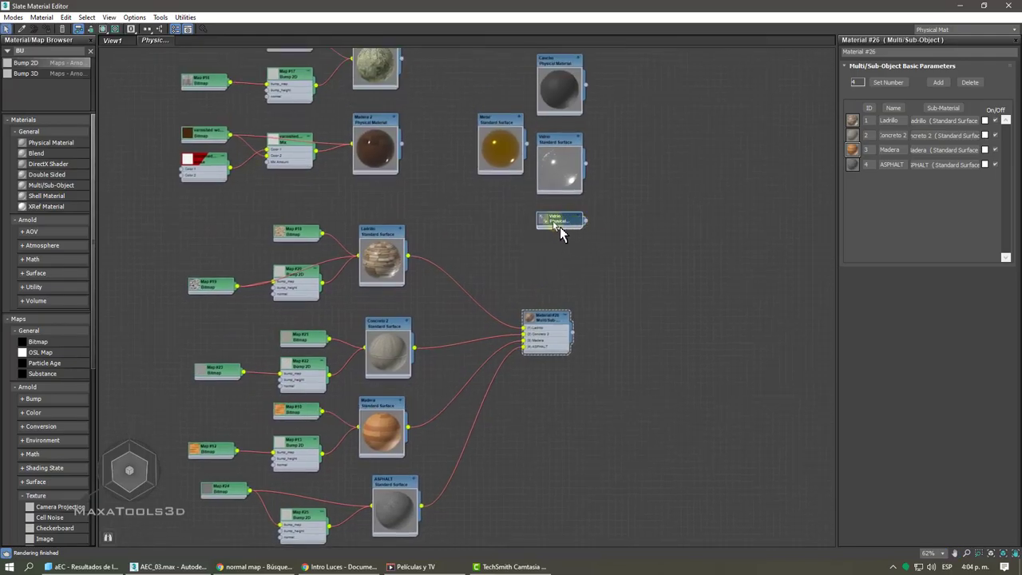
left_click_drag(551, 223, 608, 127)
double_click(608, 128)
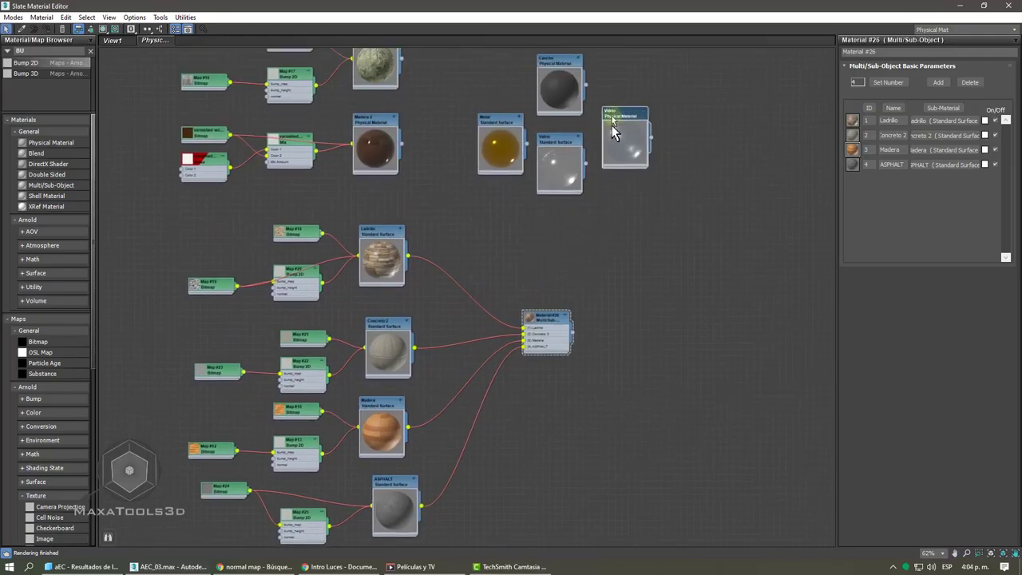
left_click_drag(502, 119, 497, 100)
left_click_drag(628, 120, 612, 122)
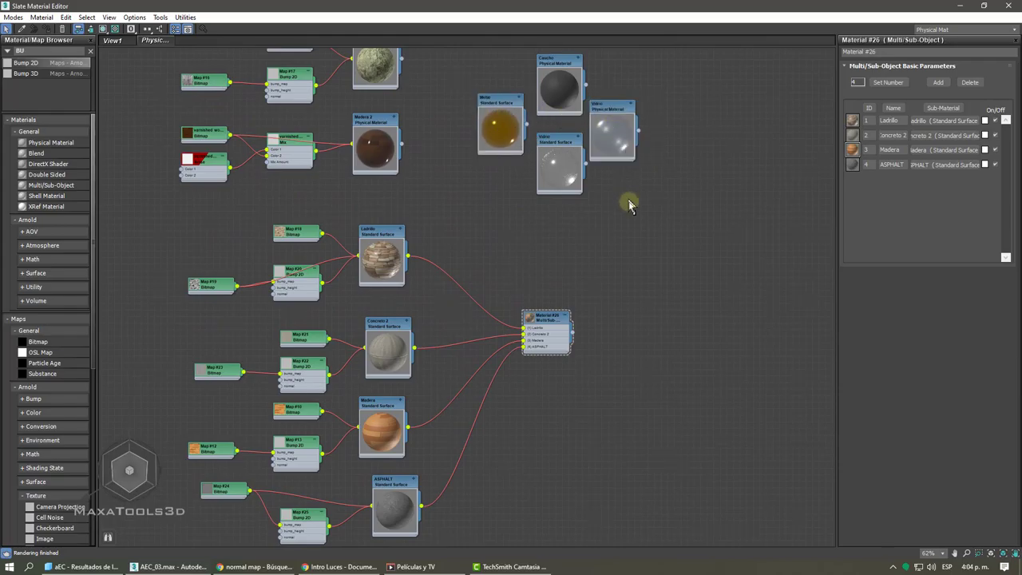
scroll(608, 272, "down", 2)
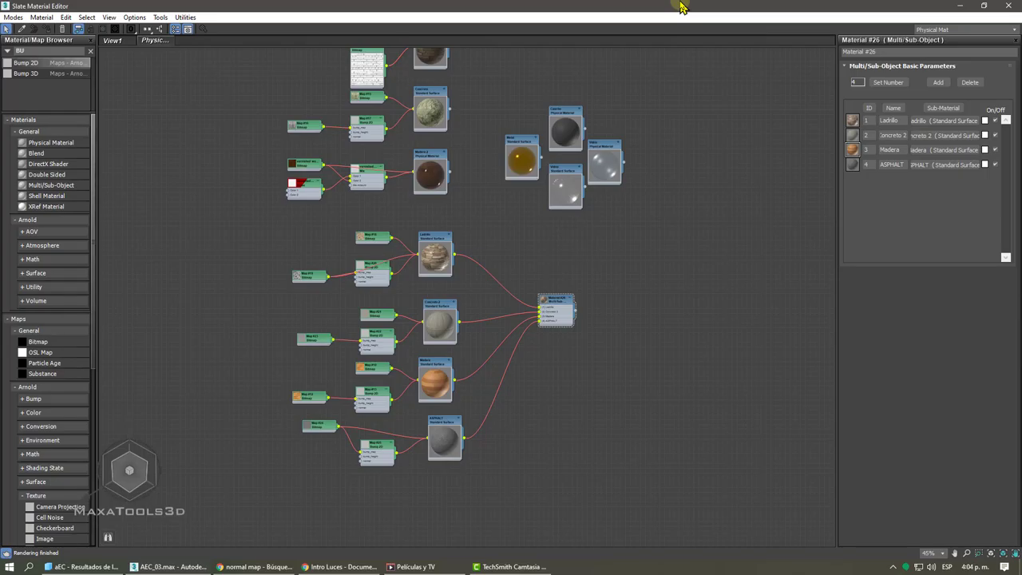
- Close the material editor, isolate the ground object Muro Pasamanos 001 and display its edged faces
left_click(1004, 5)
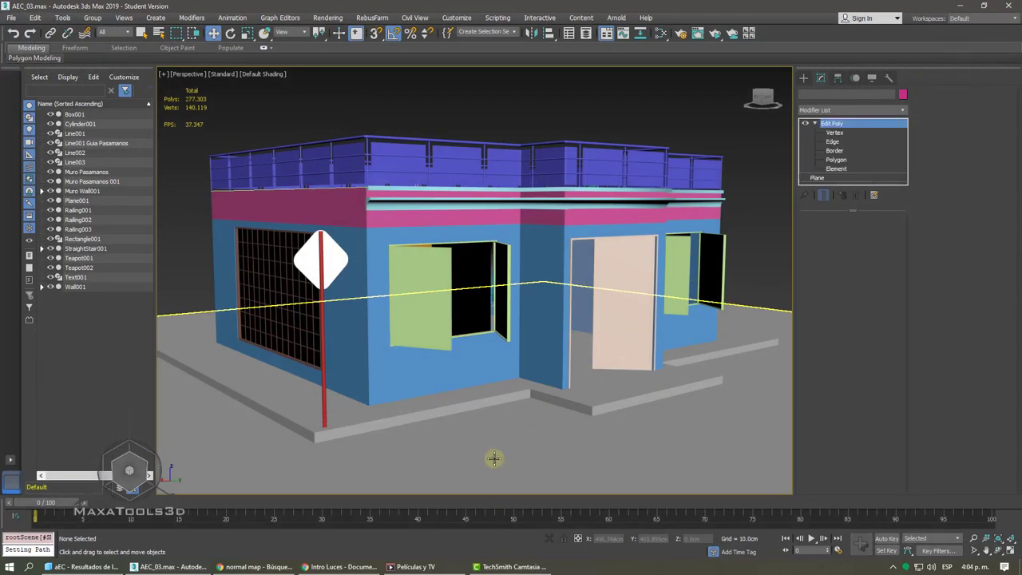
left_click(495, 459)
key("alt+q")
middle_click_drag(510, 304, 463, 239, "alt")
scroll(479, 342, "up", 5)
key("F4")
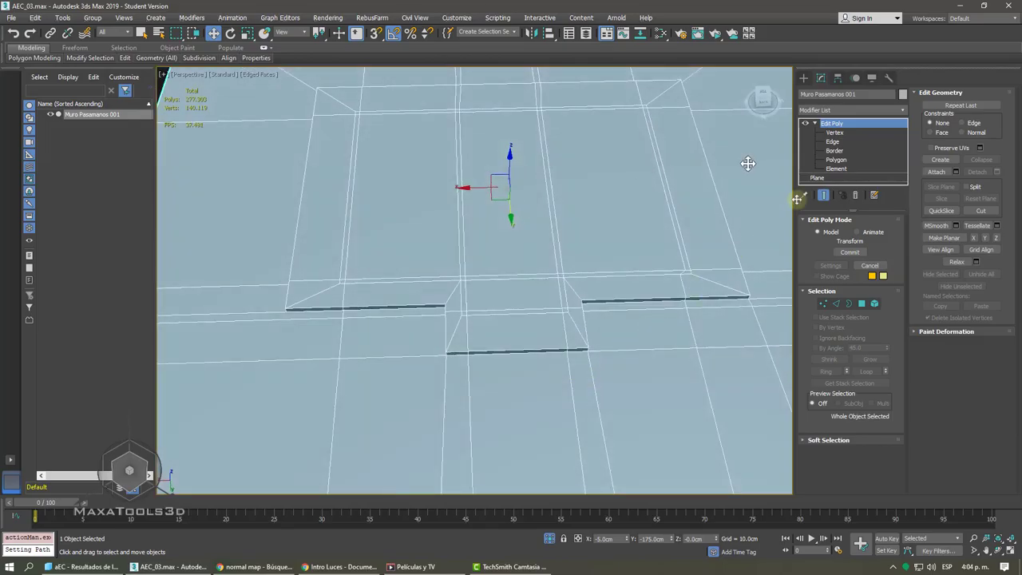
- Select the five polygons forming the central floor area of the ground object at Polygon level
left_click(838, 159)
left_click(501, 179)
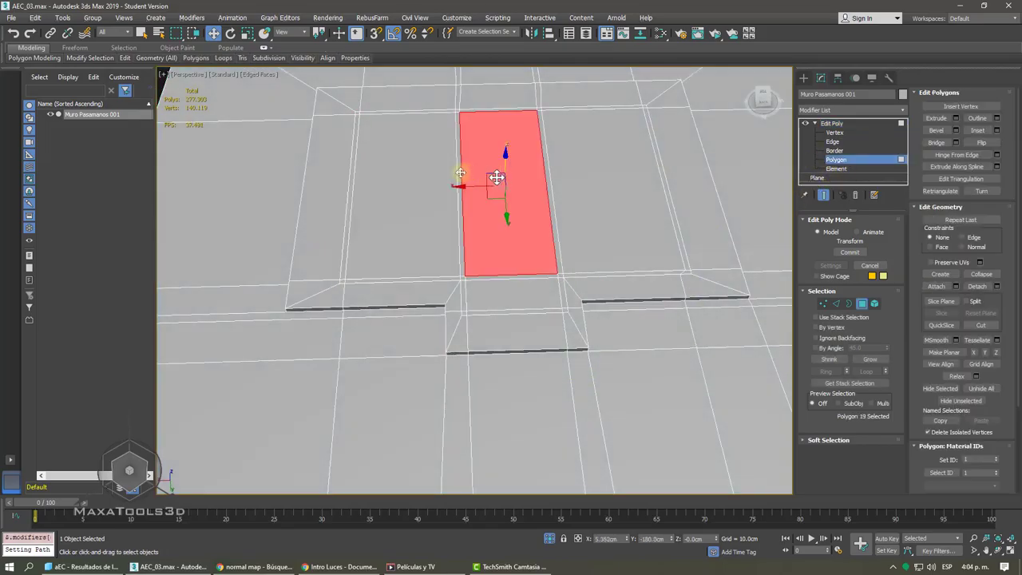
left_click(460, 172, "ctrl")
left_click(435, 181, "ctrl")
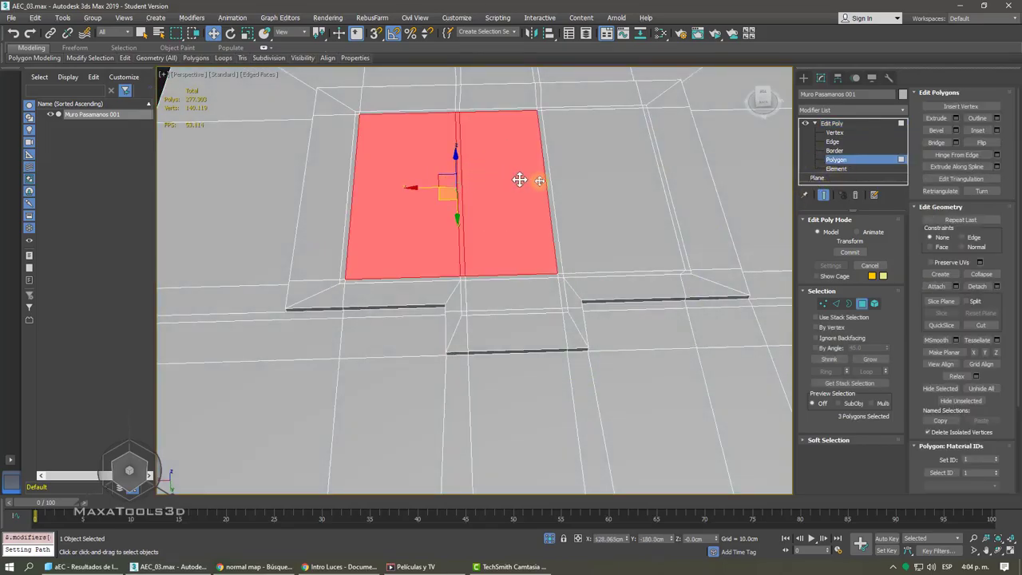
left_click(549, 185, "ctrl")
left_click(574, 183, "ctrl")
middle_click_drag(541, 196, 548, 200, "alt")
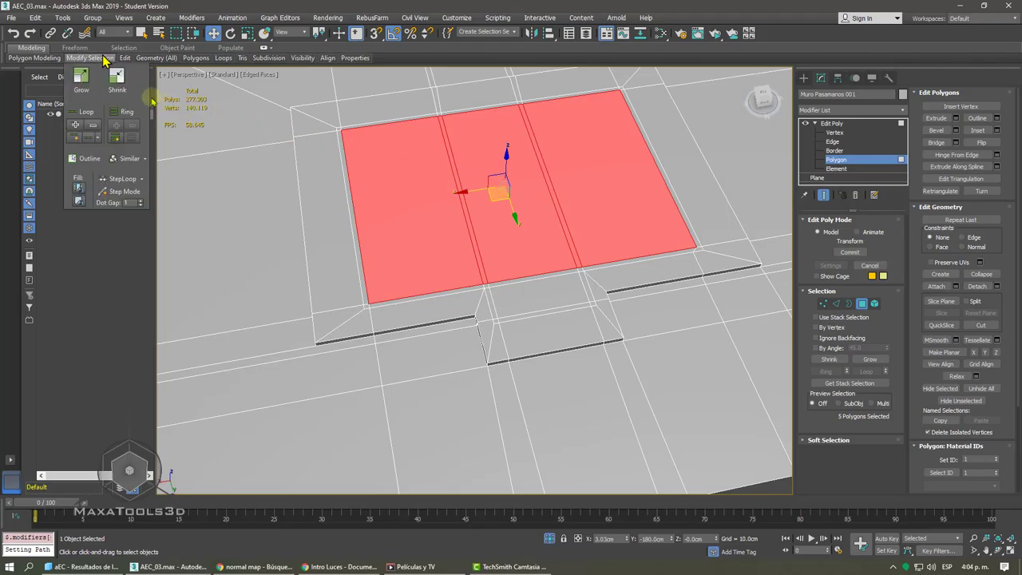
- Grow the polygon selection outward until it covers the raised platform and its side faces
mouse_move(89, 57)
left_click(83, 80)
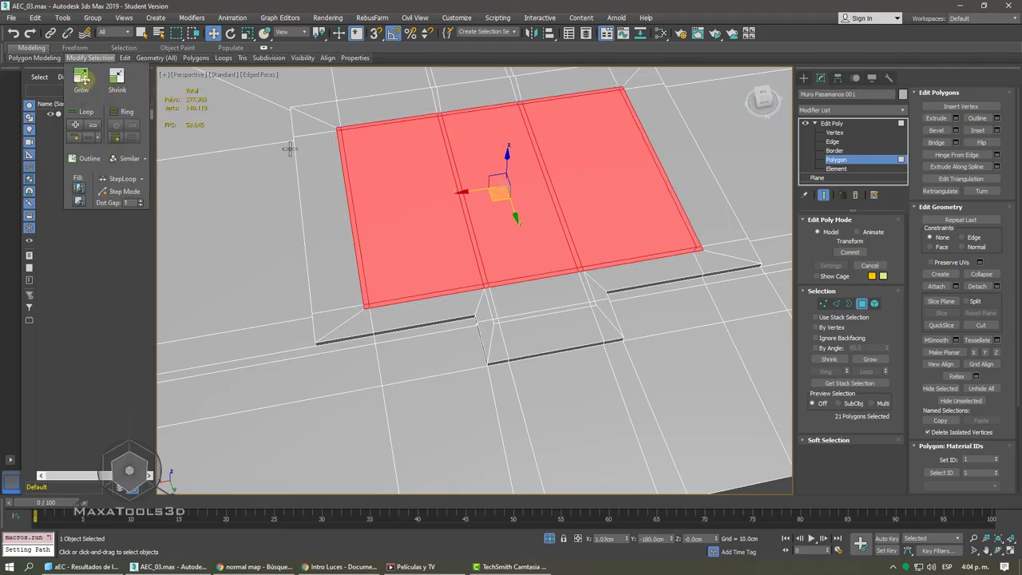
middle_click_drag(662, 282, 582, 249, "alt")
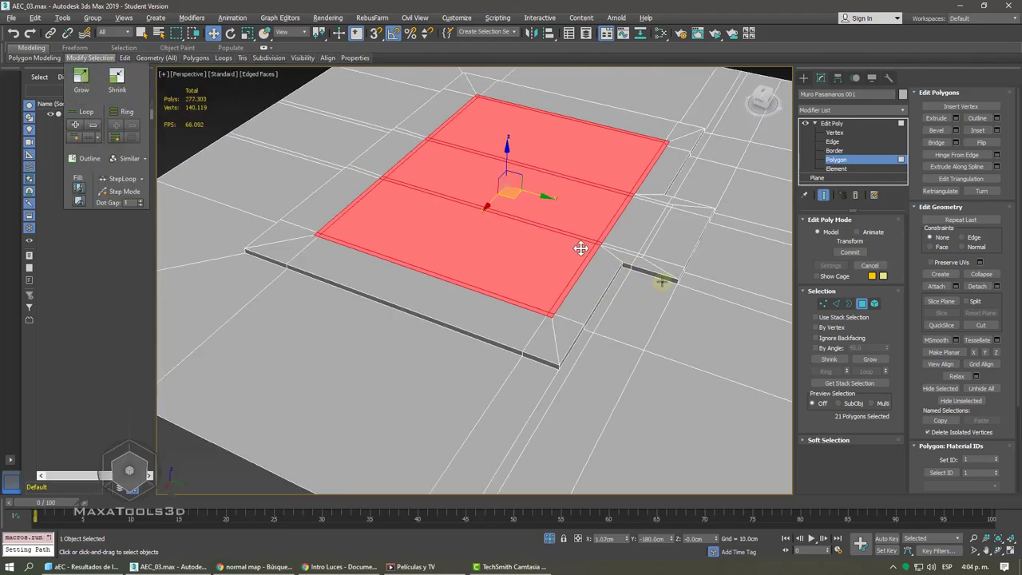
left_click(876, 362)
left_click(843, 359)
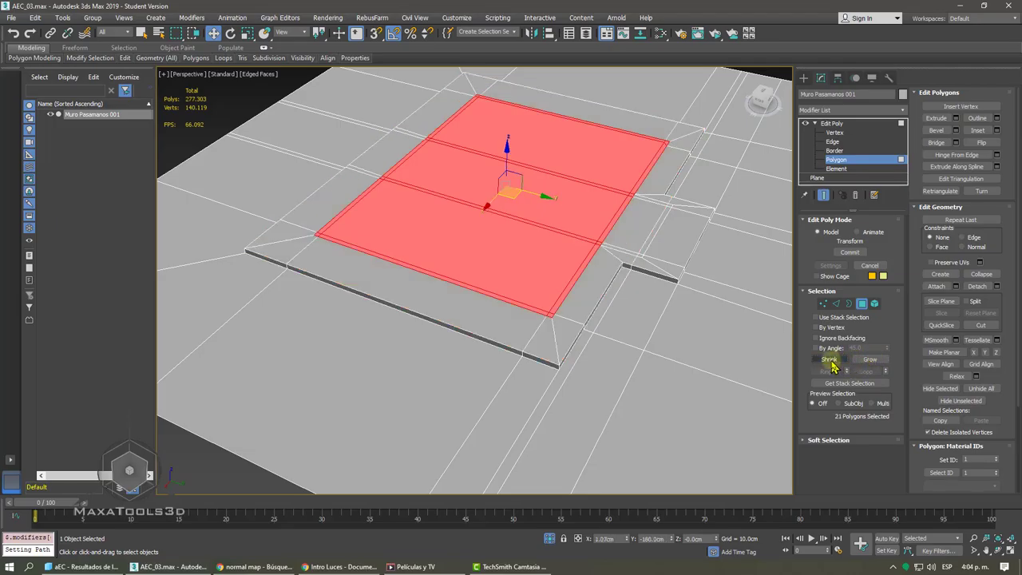
left_click(865, 361)
left_click(861, 363)
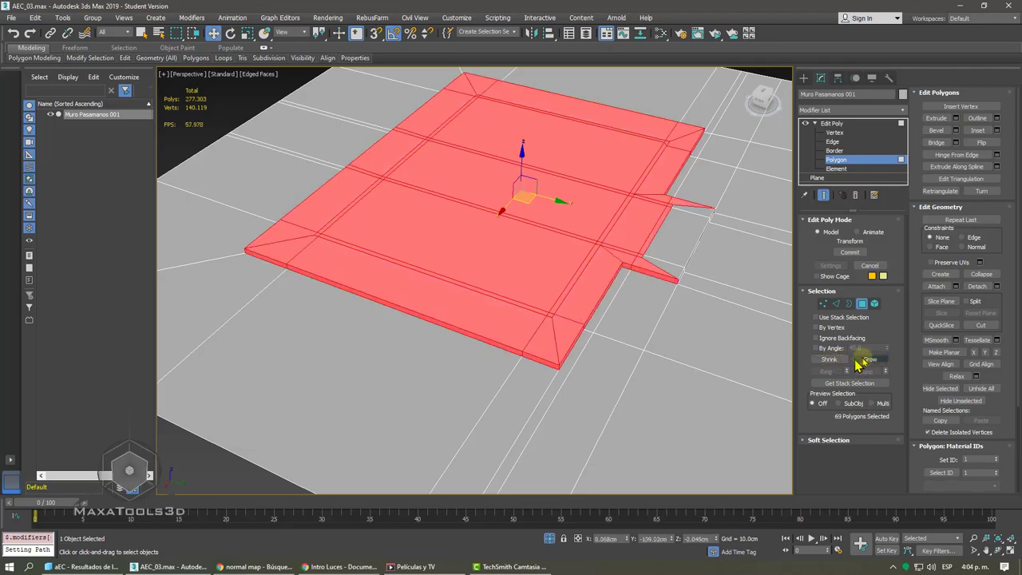
left_click(868, 362)
left_click(837, 361)
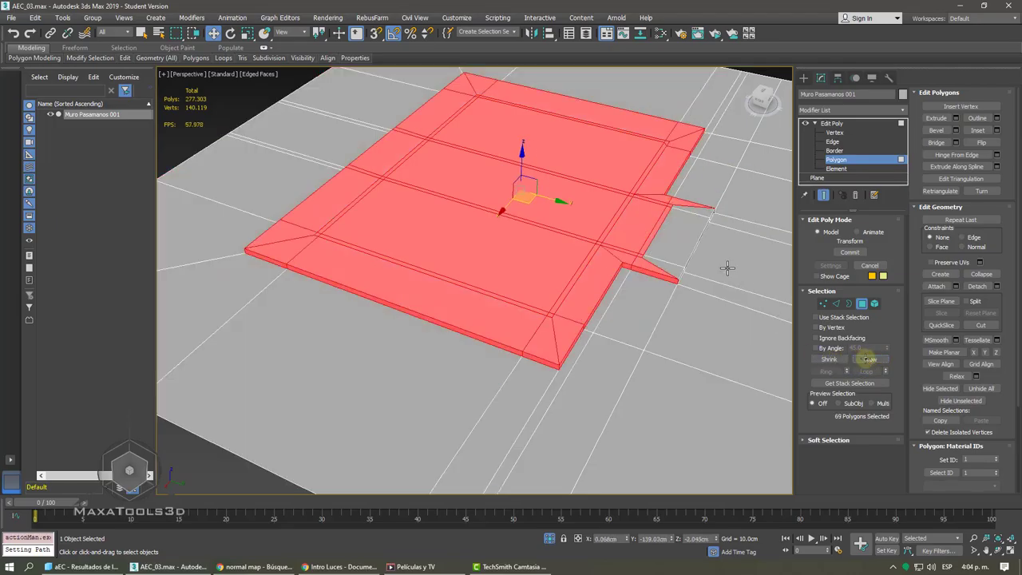
- Add the missing top and side polygons of the projecting entrance step to the selection
middle_click_drag(698, 239, 649, 226, "alt")
scroll(608, 231, "up", 3)
left_click(663, 255, "ctrl")
left_click(639, 267, "ctrl")
left_click(496, 289, "ctrl")
left_click(500, 301, "ctrl")
left_click(543, 291, "ctrl")
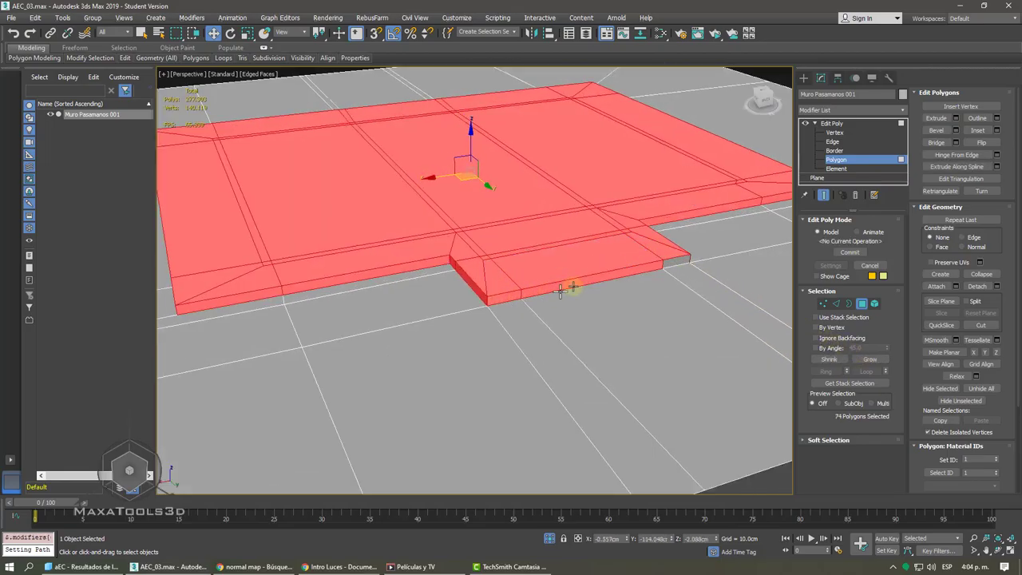
middle_click_drag(704, 264, 678, 269, "alt")
left_click(639, 280, "ctrl")
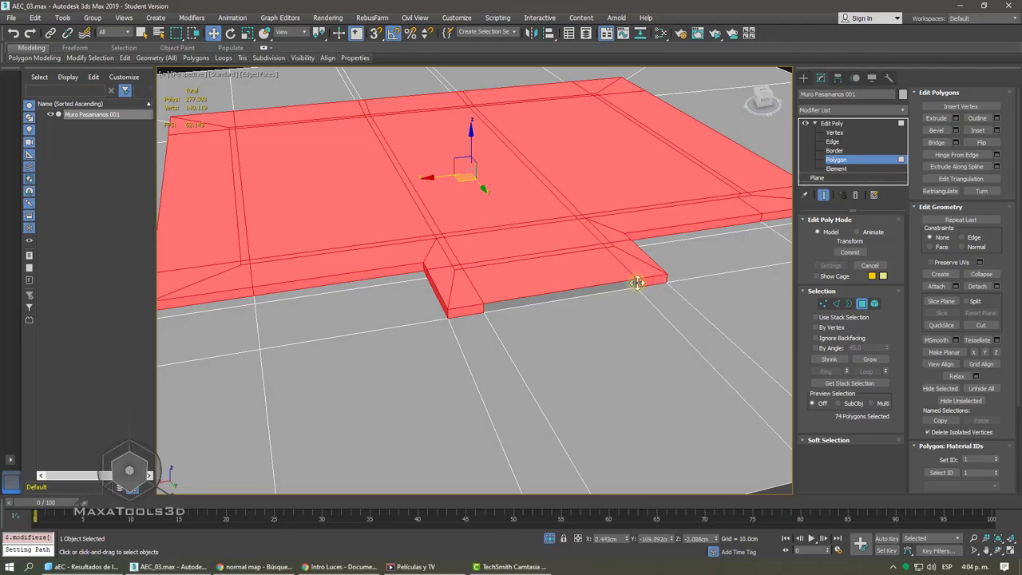
- Examine the selected platform polygons from the Top view in wireframe display
key("shift+z")
scroll(447, 287, "down", 5)
middle_click_drag(447, 286, 496, 247, "alt")
key("t")
scroll(493, 247, "down", 5)
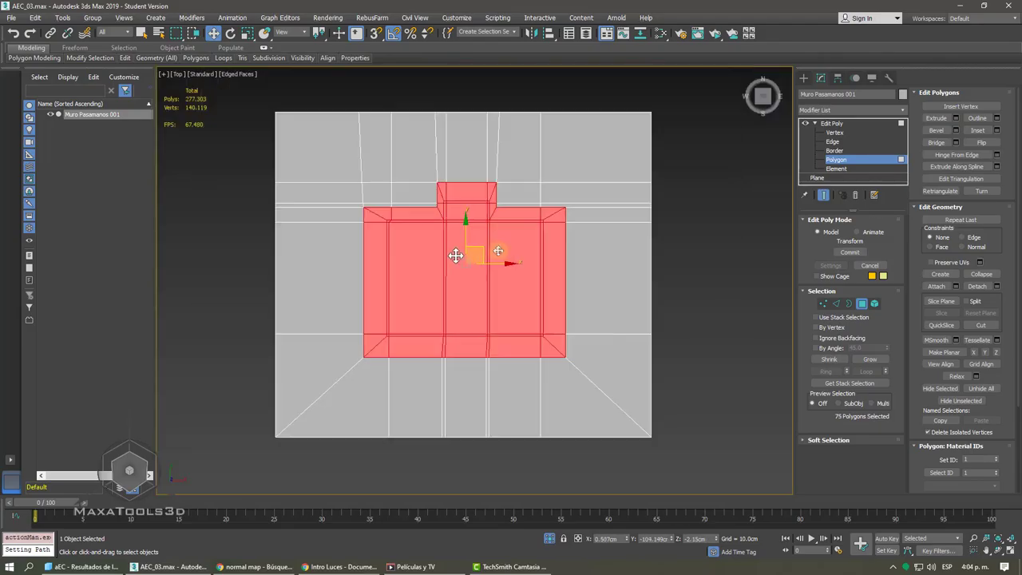
scroll(566, 264, "up", 2)
key("F3")
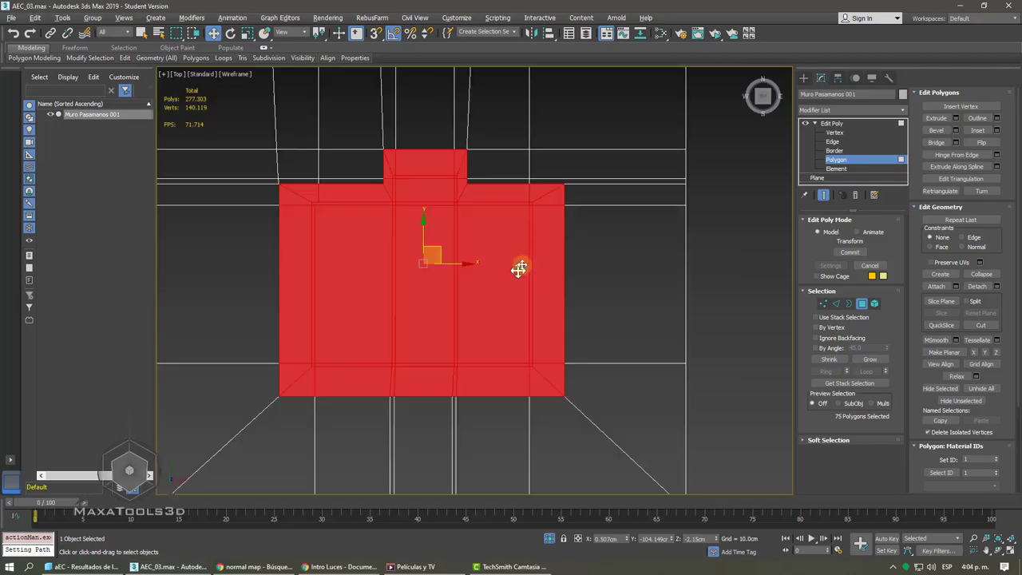
- Remove the five central floor polygons from the selection, keeping the platform's border and entrance step, and return to the shaded Perspective view
key("q")
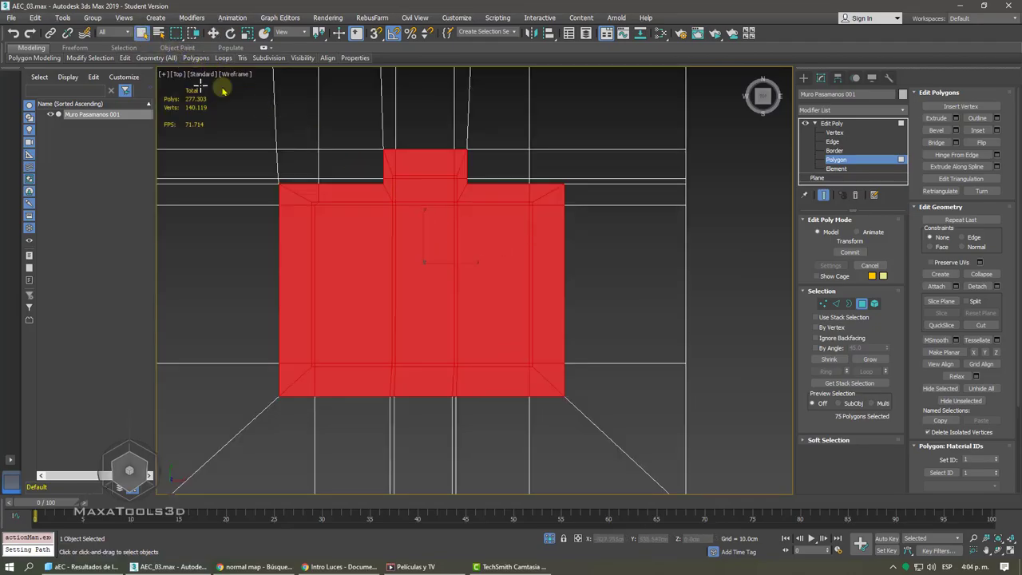
left_click(512, 276, "alt")
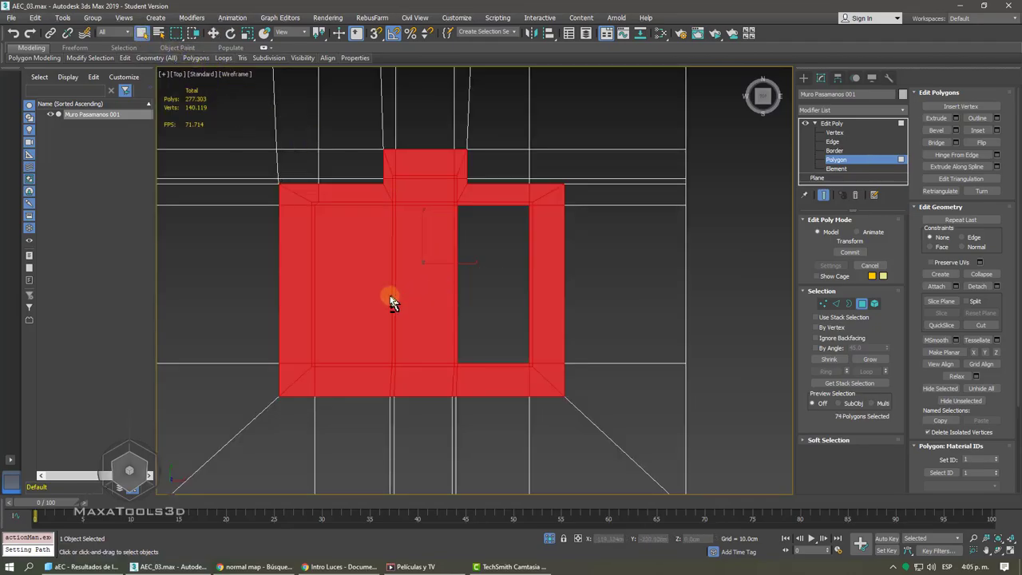
left_click_drag(324, 314, 416, 292, "alt")
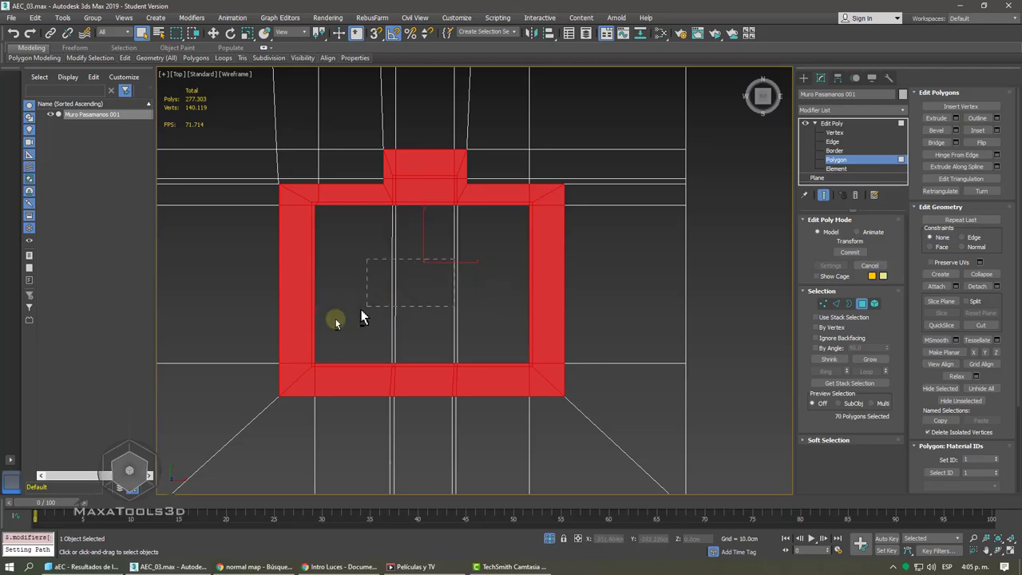
mouse_move(461, 284)
middle_mouse_down()
mouse_move(431, 268)
mouse_move(484, 235)
mouse_move(463, 268)
middle_mouse_up()
key("p")
scroll(420, 292, "down", 4)
scroll(432, 288, "up", 4)
key("F3")
middle_click_drag(364, 316, 528, 304, "alt")
scroll(475, 308, "up", 4)
middle_click_drag(527, 303, 631, 291)
middle_click_drag(383, 331, 475, 326, "alt")
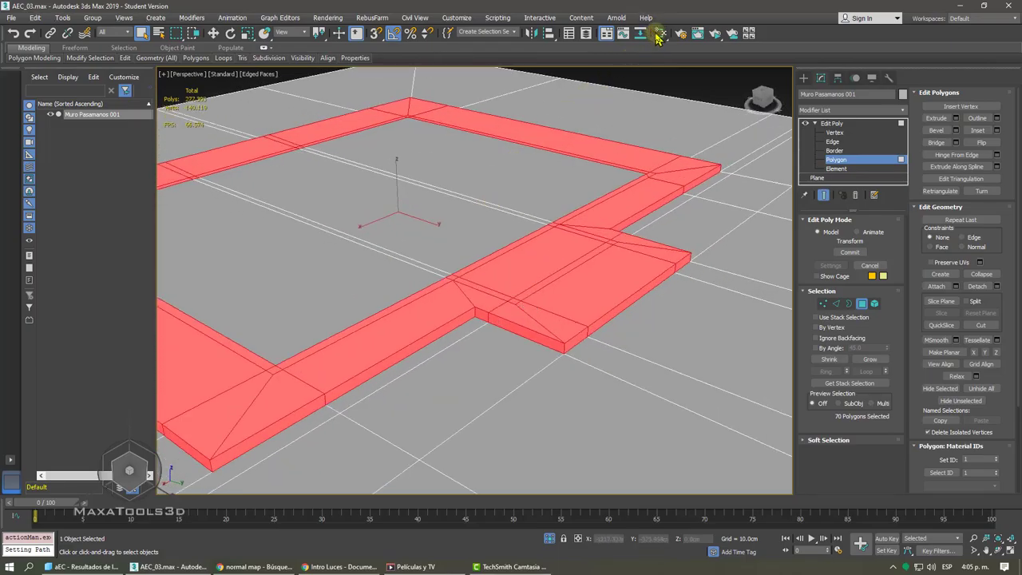
- Check the Multi/Sub-Object slot numbers and set material ID 2 on the selected platform border and entrance step polygons
left_click(658, 34)
scroll(534, 309, "up", 3)
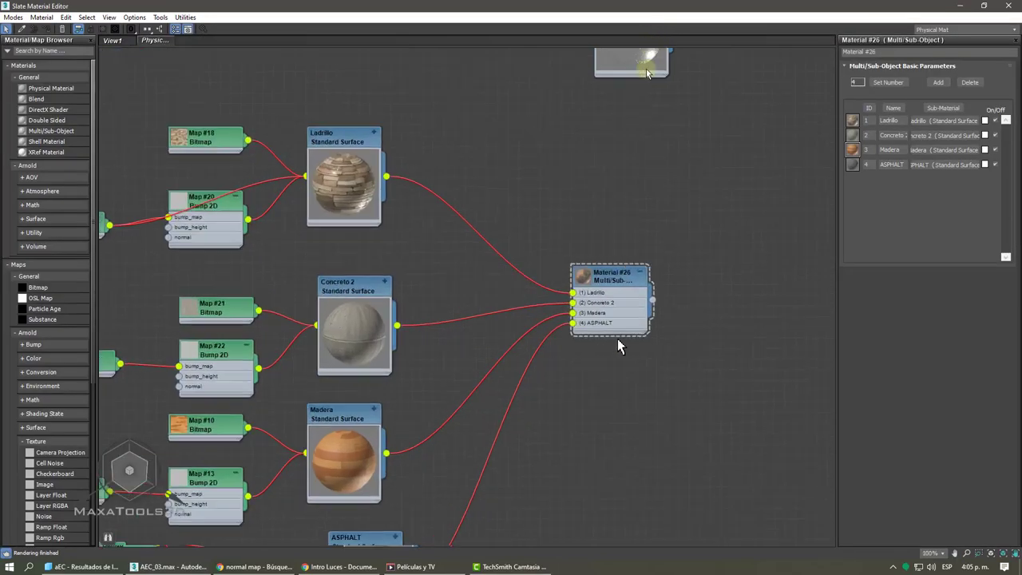
scroll(618, 342, "up", 2)
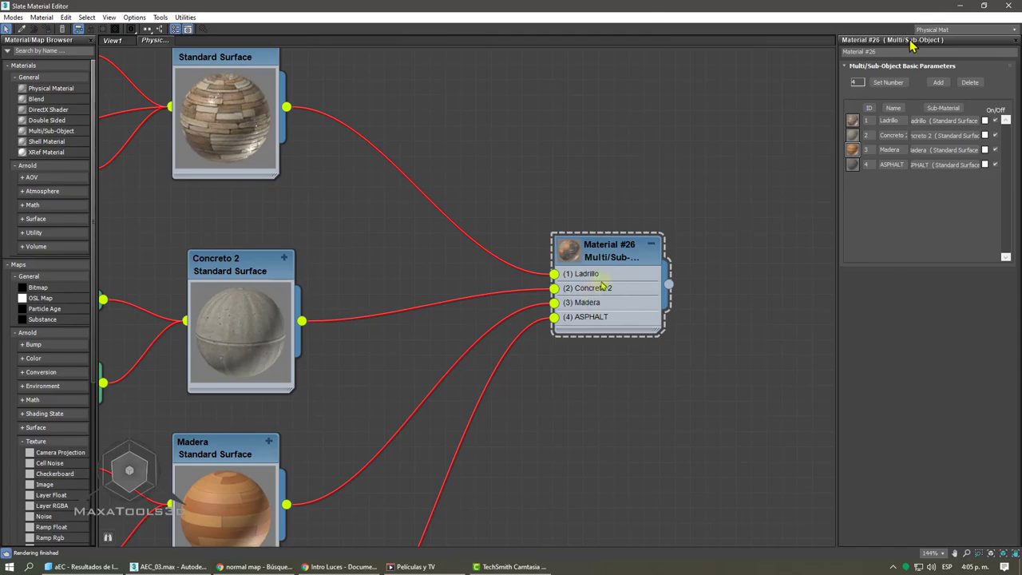
left_click(959, 6)
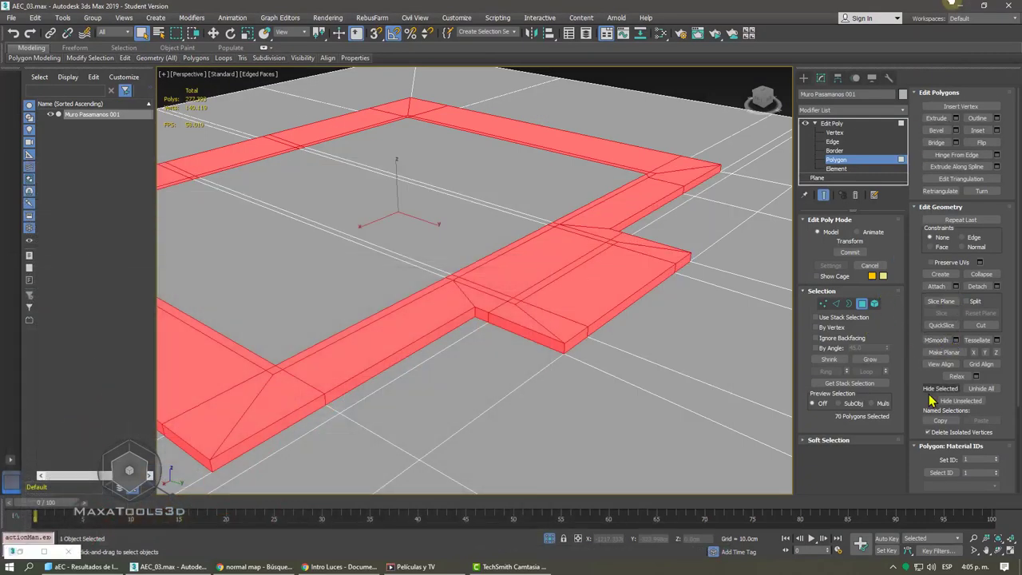
mouse_move(358, 60)
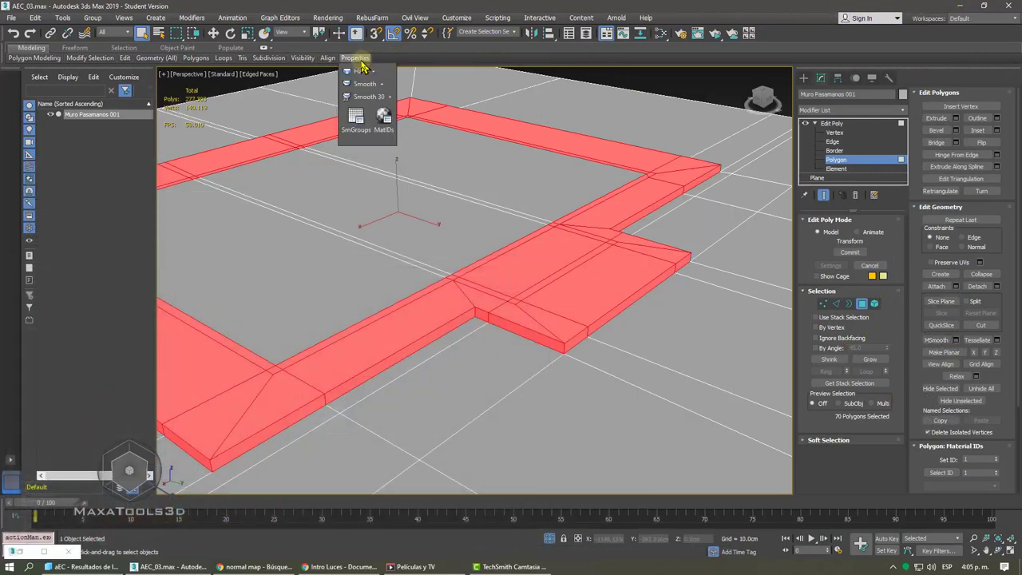
left_click(384, 120)
left_click_drag(380, 91, 697, 169)
left_click_drag(915, 467, 900, 357)
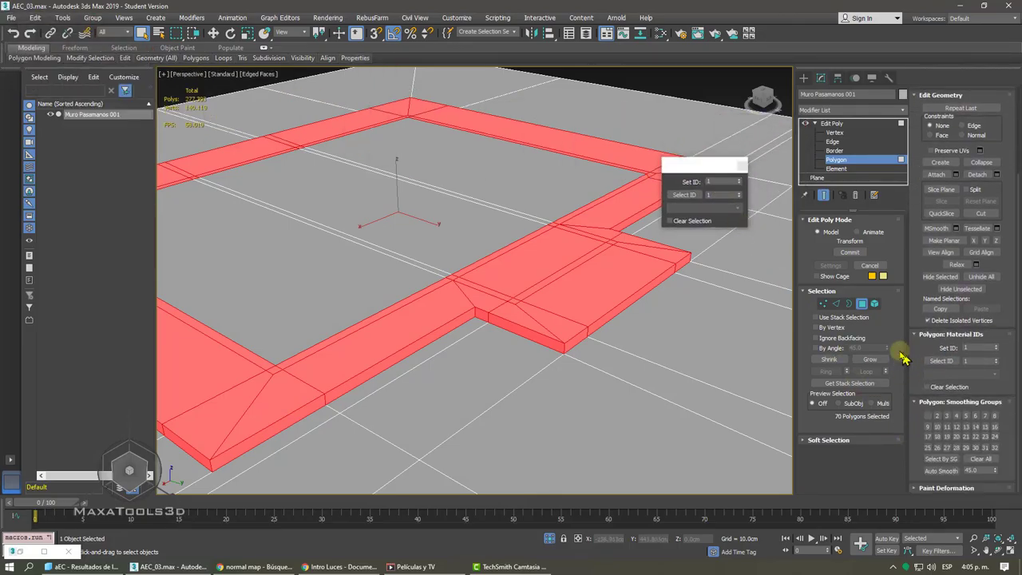
left_click(713, 181)
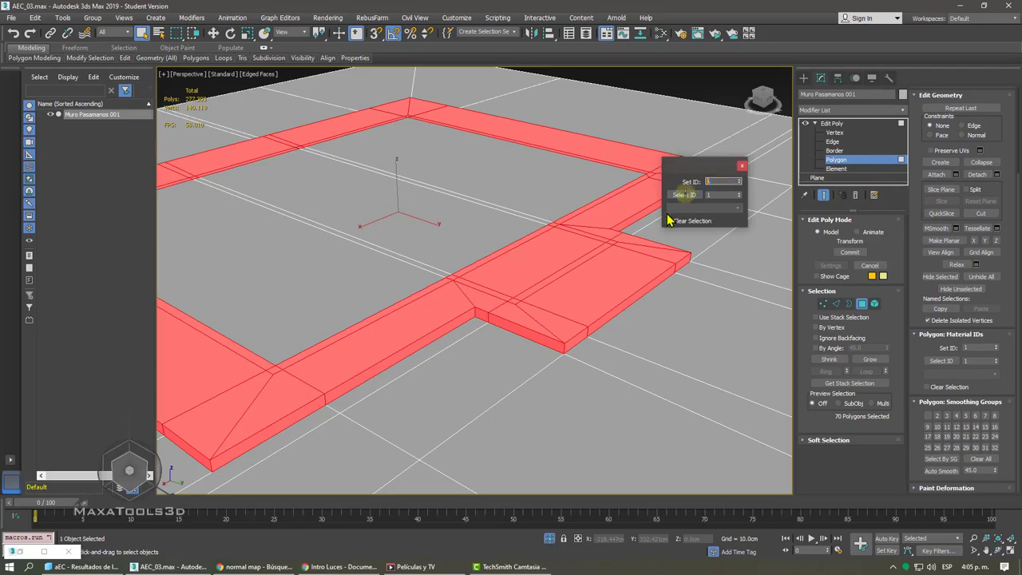
left_click(659, 33)
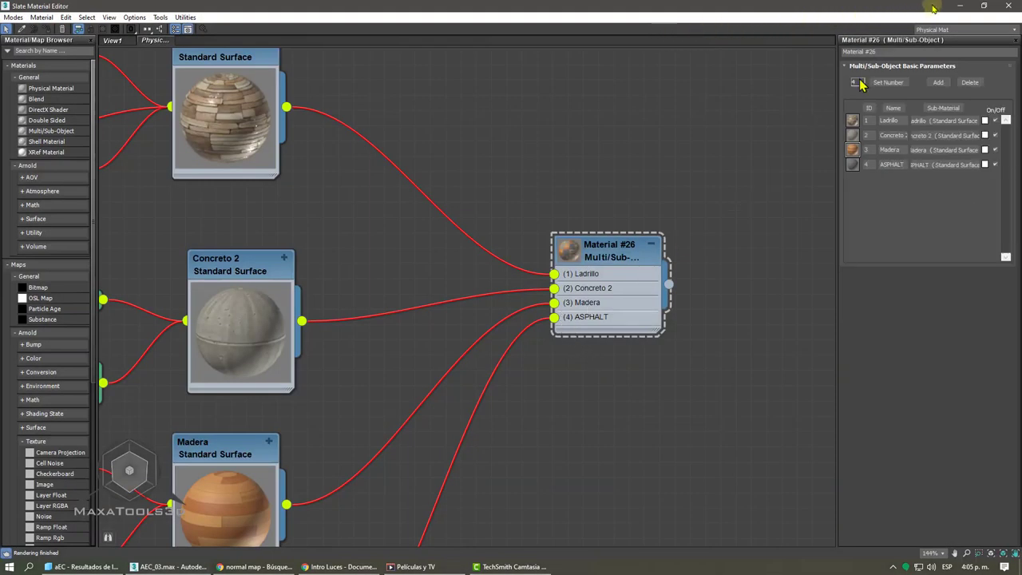
left_click(961, 5)
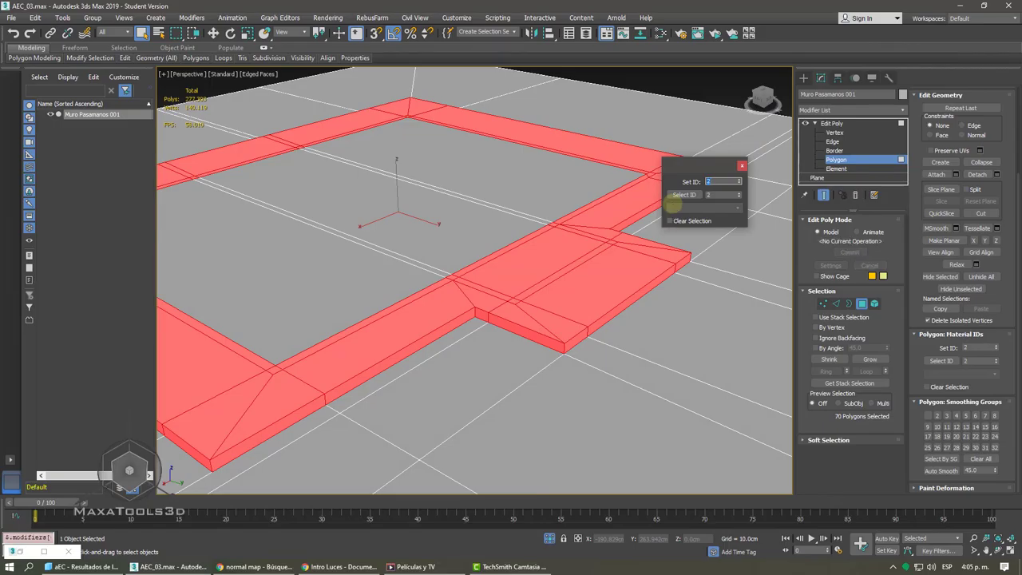
- Select the five polygons of the platform's central floor area
scroll(541, 200, "up", 5)
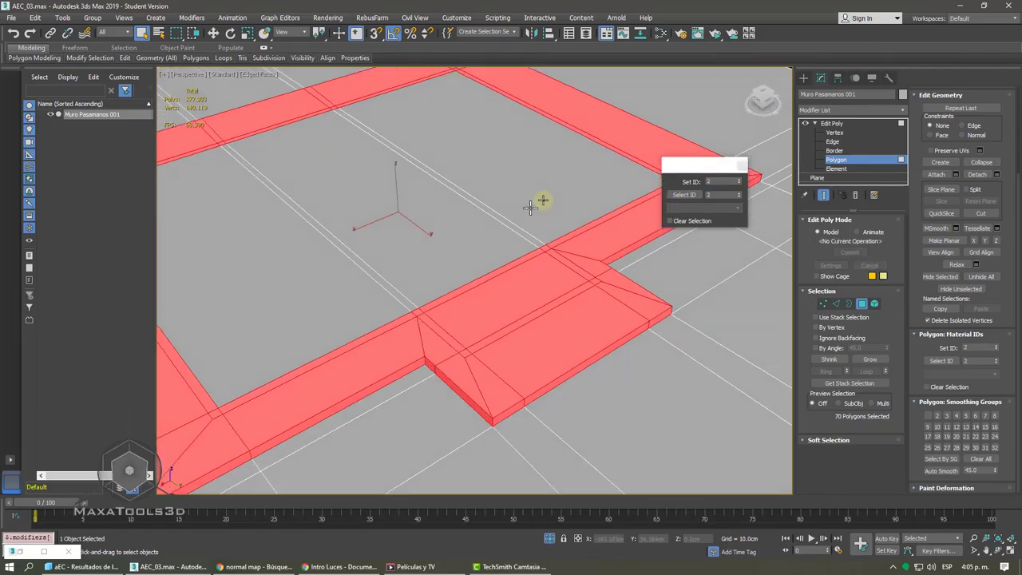
left_click(504, 215)
left_click(491, 223, "ctrl")
left_click(460, 244, "ctrl")
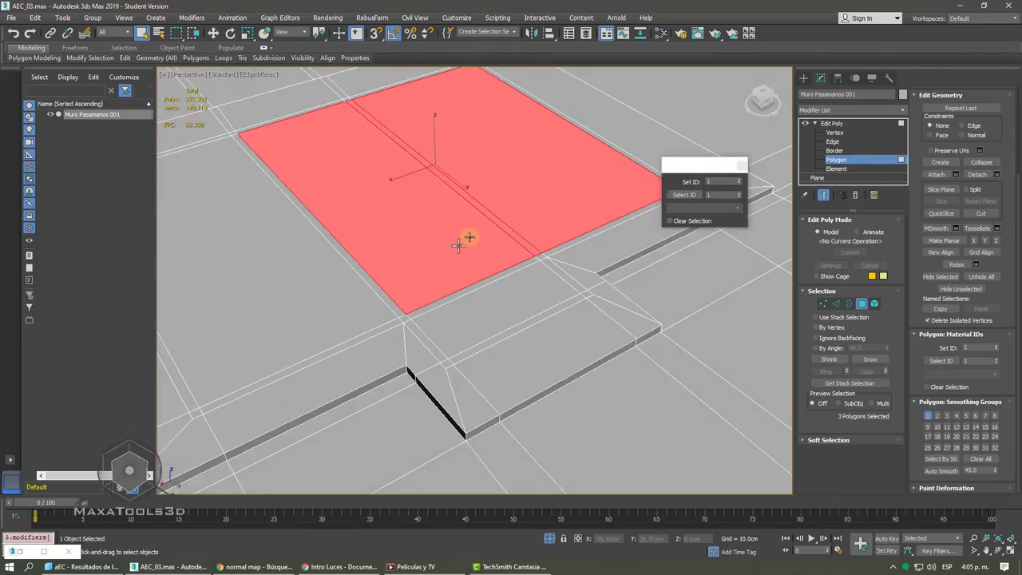
left_click(362, 271, "ctrl")
left_click(322, 287, "ctrl")
middle_click_drag(365, 292, 478, 254)
mouse_move(586, 223)
middle_mouse_down("alt")
mouse_move(543, 228)
mouse_move(592, 228)
middle_mouse_up("alt")
scroll(533, 222, "down", 5)
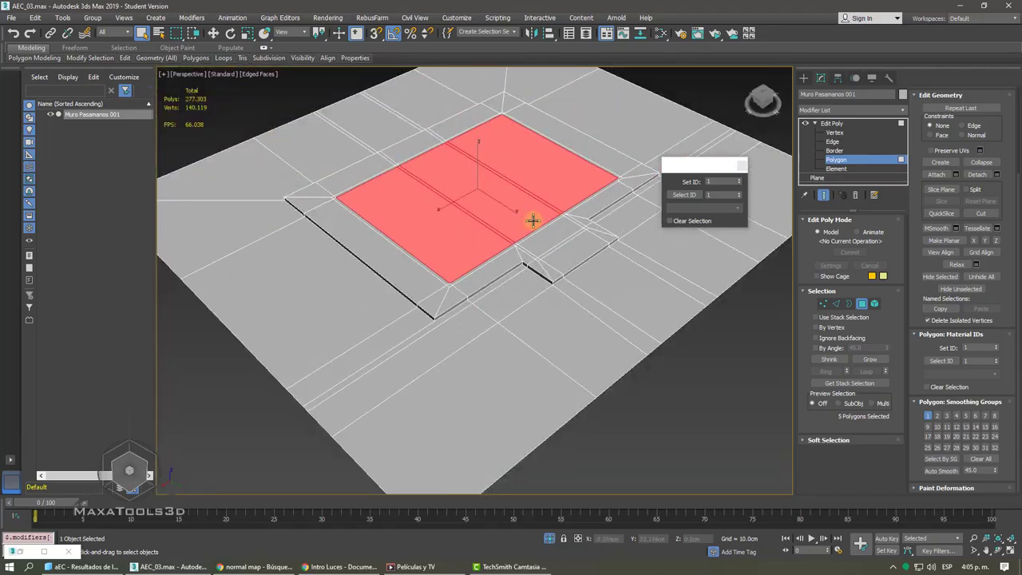
- Add all polygons with material ID 2 to the selection and invert it to select the surrounding ground
scroll(533, 221, "up", 3)
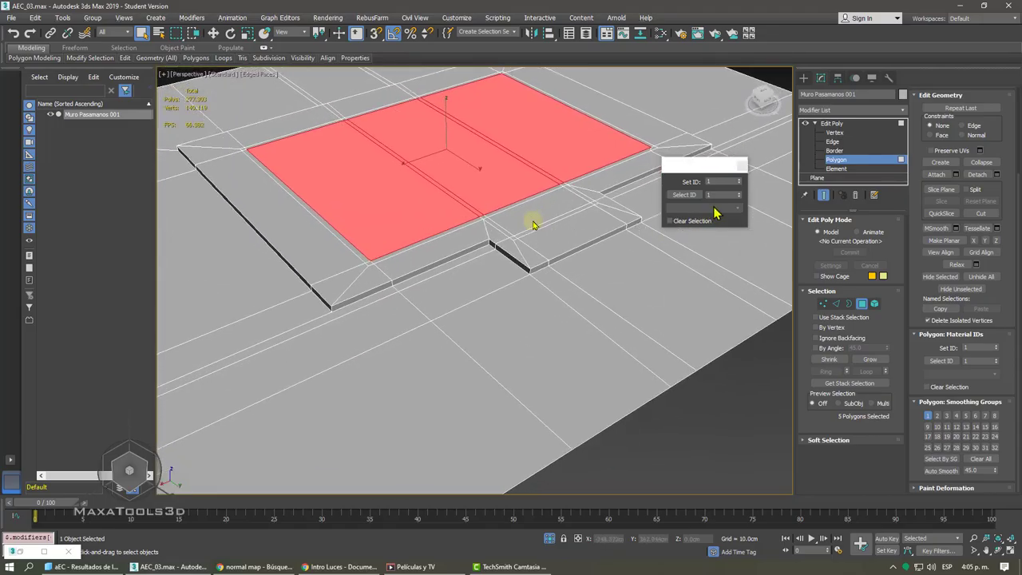
left_click(738, 192)
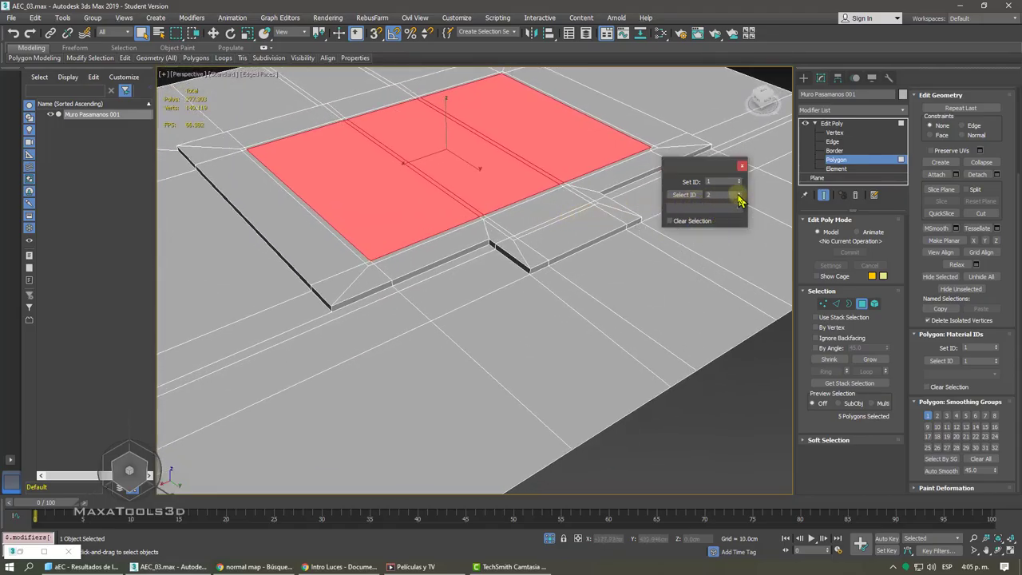
left_click(684, 196)
scroll(506, 258, "up", 3)
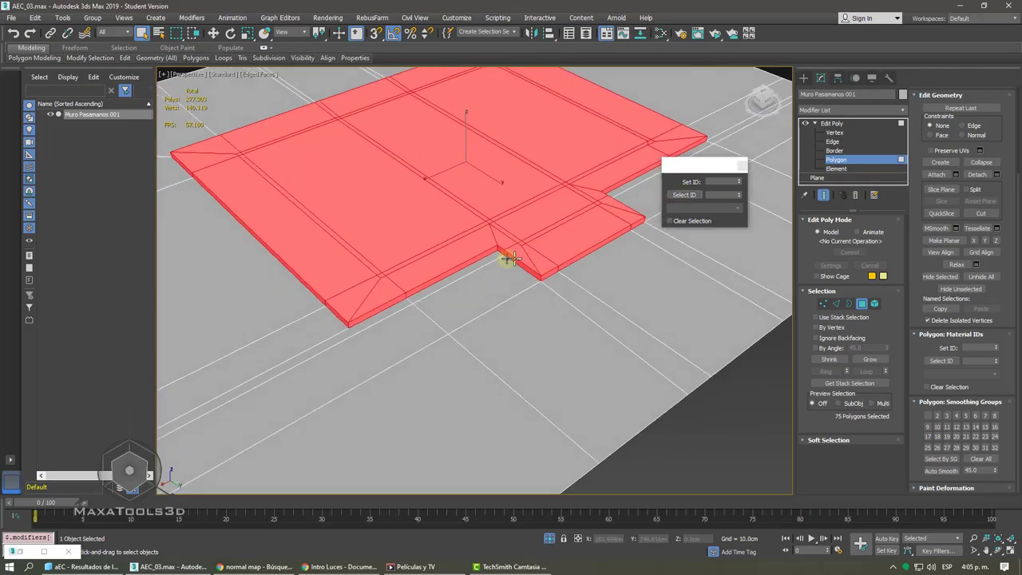
key("ctrl+i")
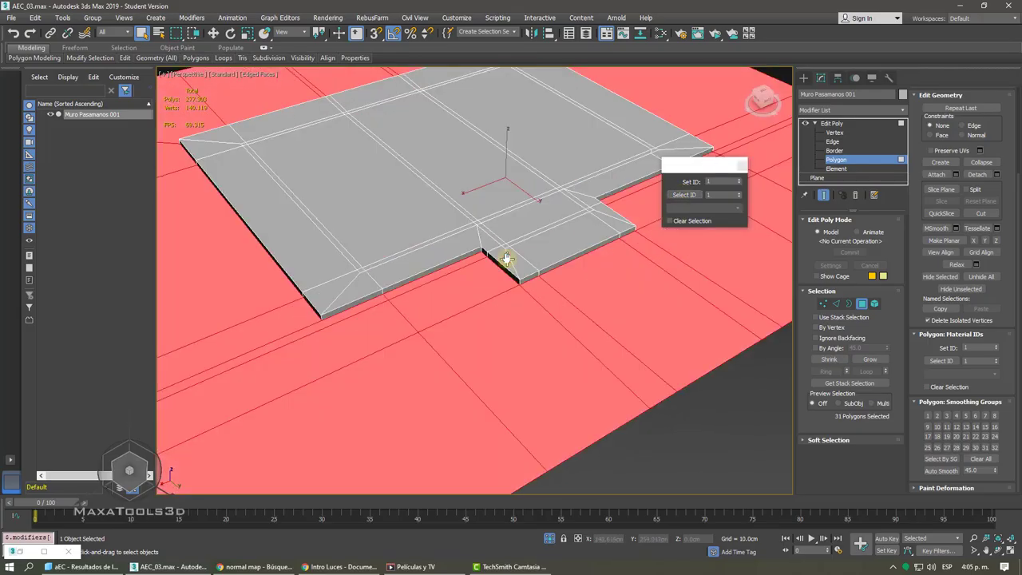
- Check the ASPHALT slot number in the Multi/Sub-Object material and set material ID 4 on the surrounding ground polygons
scroll(483, 262, "down", 6)
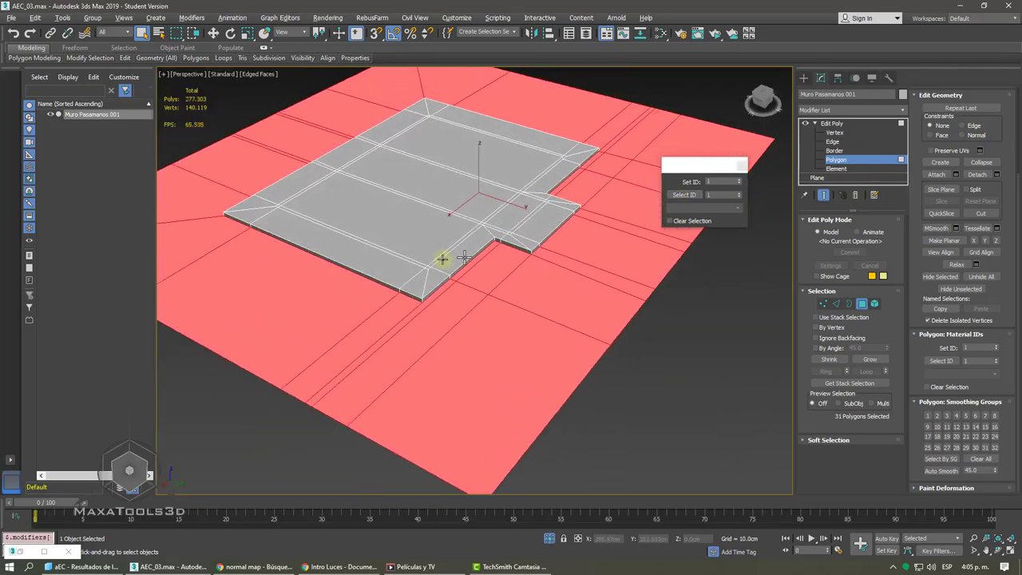
middle_click_drag(443, 260, 483, 250, "alt")
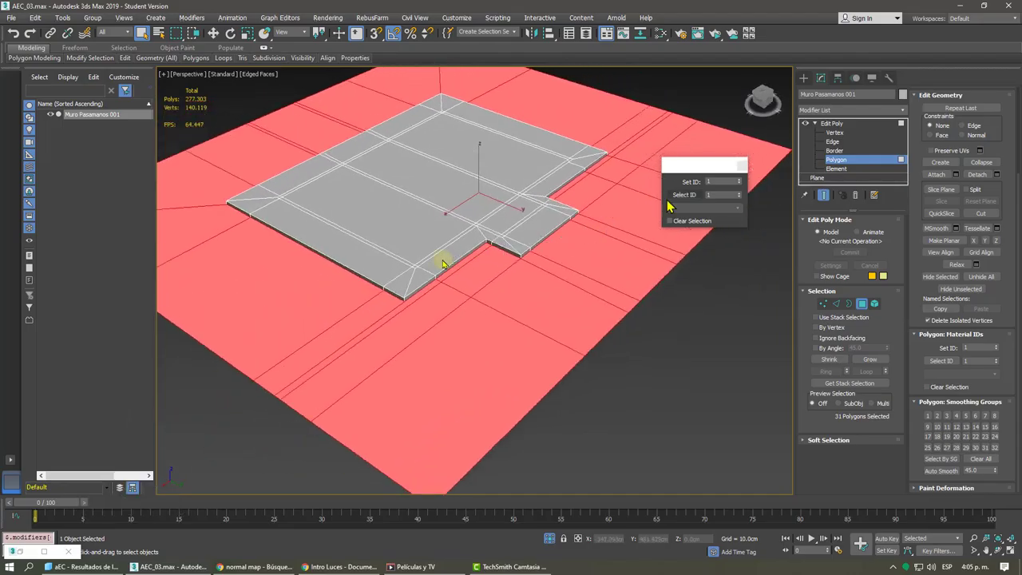
left_click(662, 33)
scroll(471, 248, "down", 2)
middle_click_drag(403, 462, 424, 388)
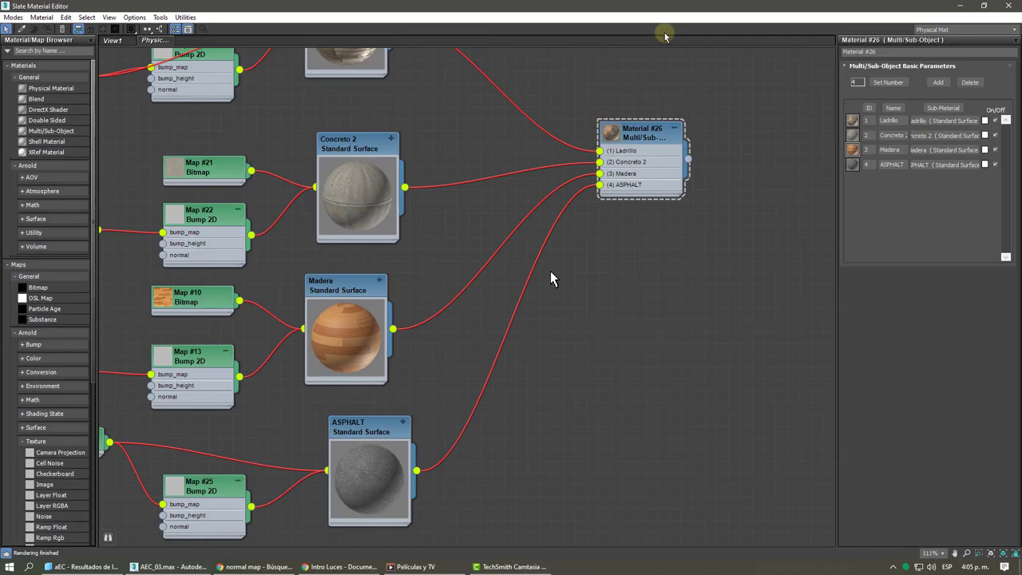
middle_click_drag(550, 244, 548, 268)
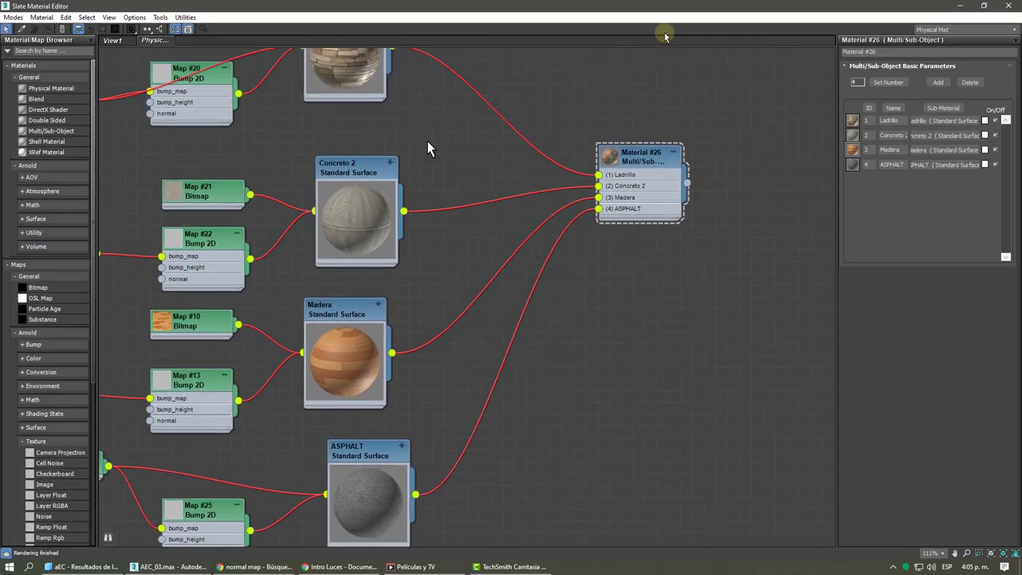
middle_click_drag(514, 123, 535, 176)
left_click(959, 7)
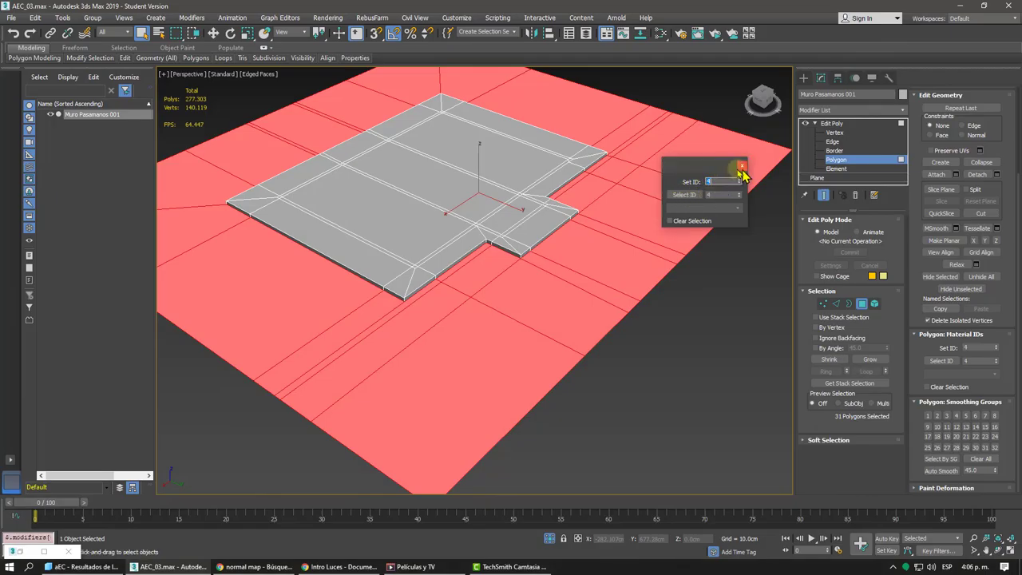
- Close the material ID settings, leave Polygon level, deselect the ground object and exit isolation to show the whole building
left_click(741, 166)
left_click(754, 289)
left_click(842, 125)
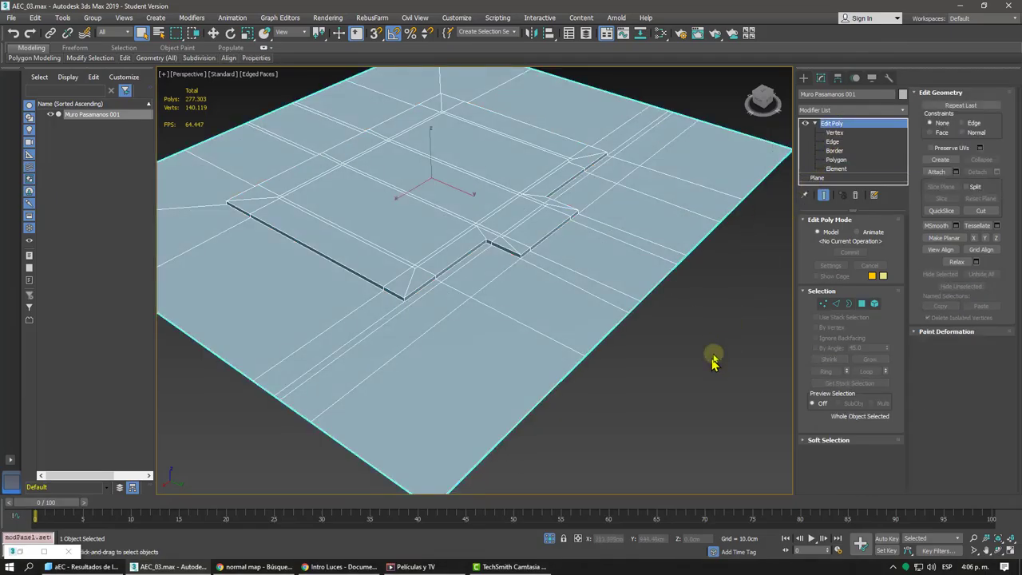
left_click(712, 358)
middle_click_drag(635, 266, 581, 258, "alt")
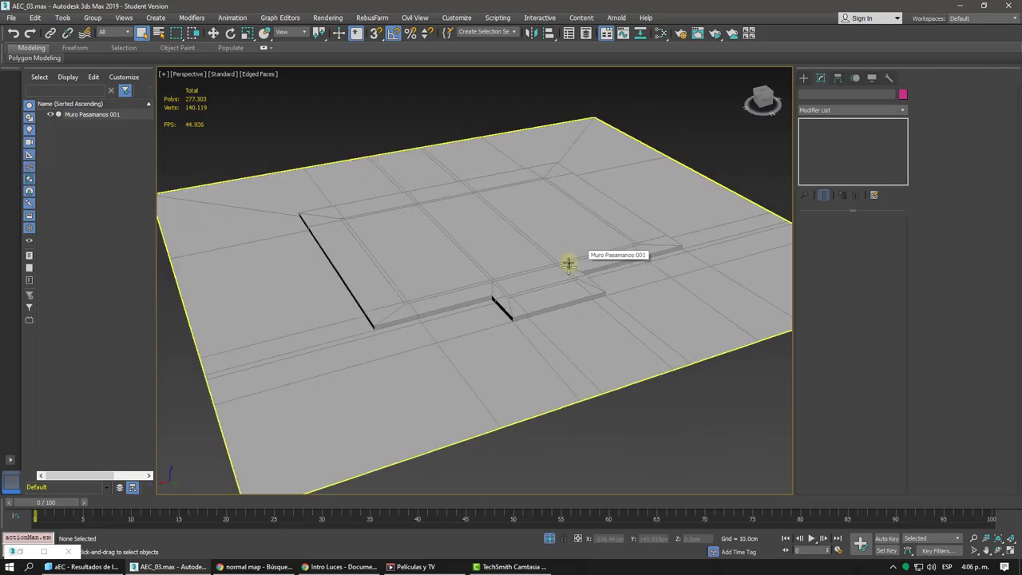
scroll(559, 268, "up", 2)
scroll(551, 272, "up", 1)
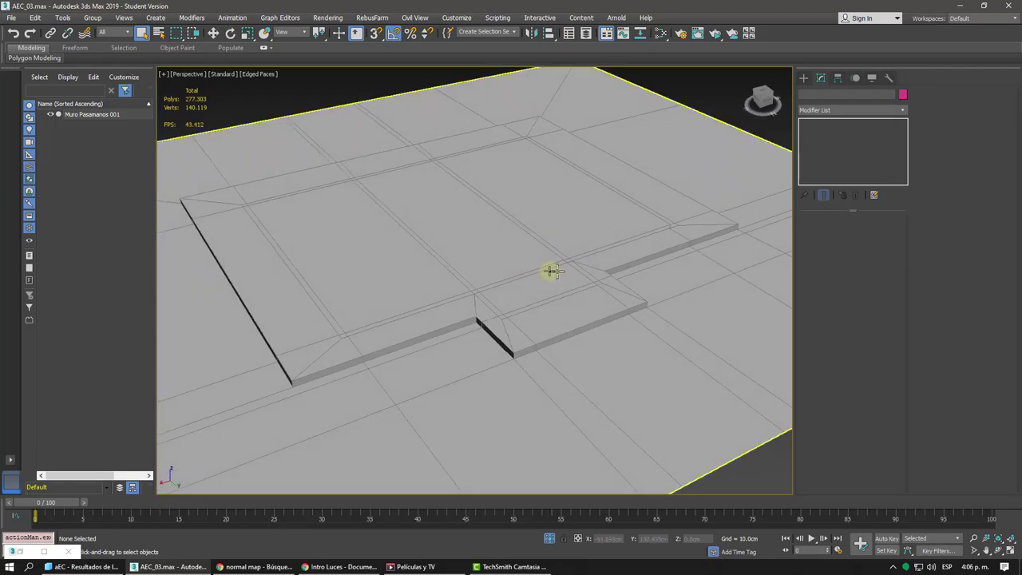
left_click(549, 539)
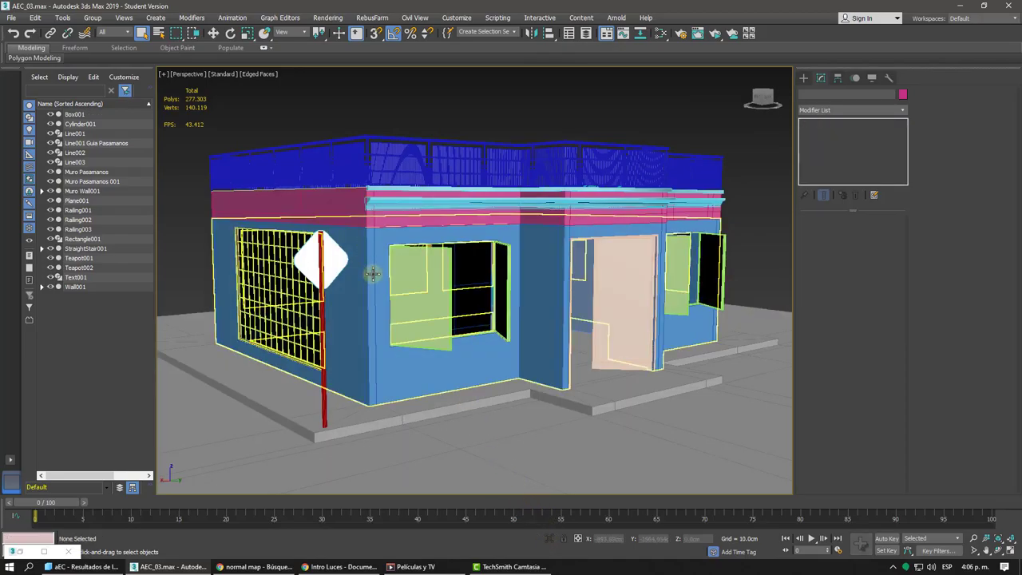
- Isolate the Muro Wall001 walls together with the ground object and clear the selection
left_click(213, 32)
left_click(343, 285)
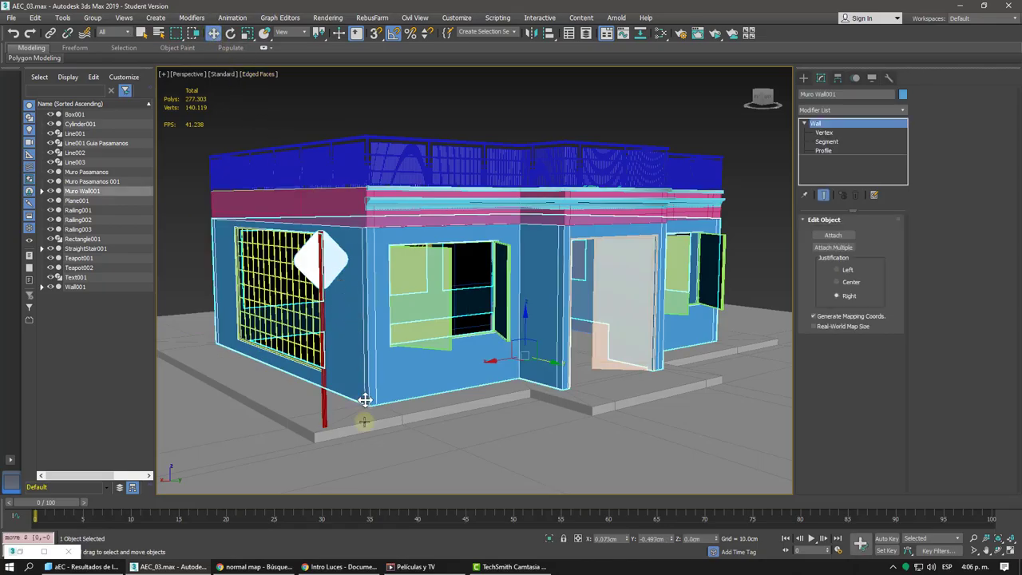
left_click(392, 429, "ctrl")
key("alt+q")
middle_click_drag(436, 378, 510, 410, "alt")
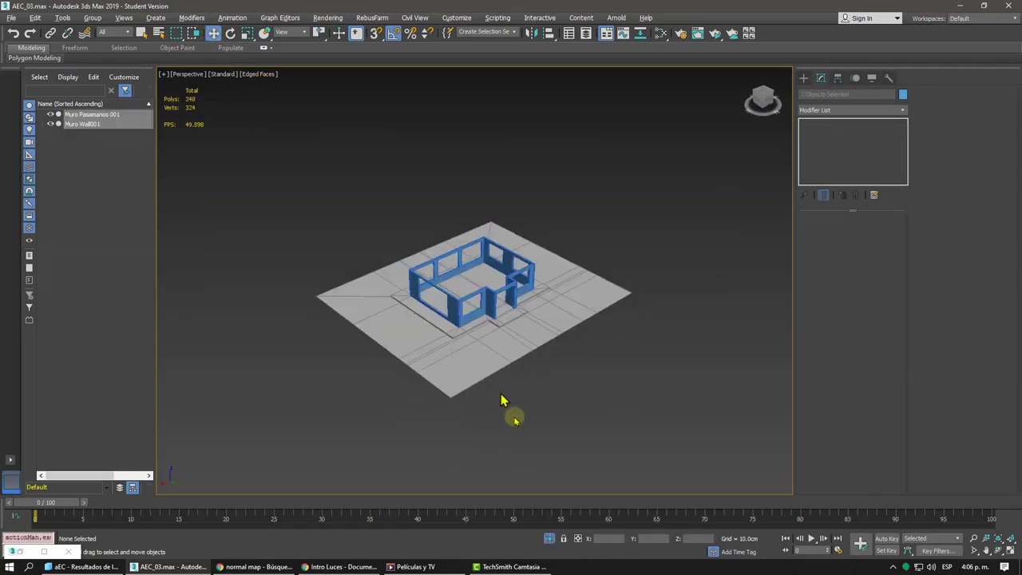
left_click(511, 415)
scroll(519, 279, "up", 5)
scroll(559, 152, "down", 4)
middle_click_drag(565, 112, 537, 96, "alt")
middle_click_drag(536, 96, 582, 175)
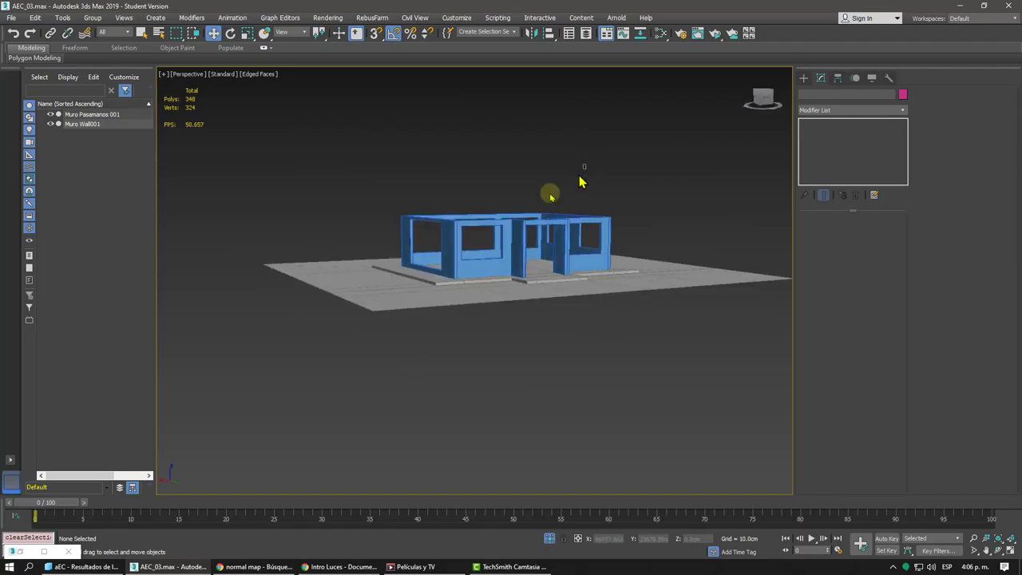
- Select the Muro Wall001 walls and check which Multi/Sub-Object slots suit them
left_click(471, 219)
left_click(661, 33)
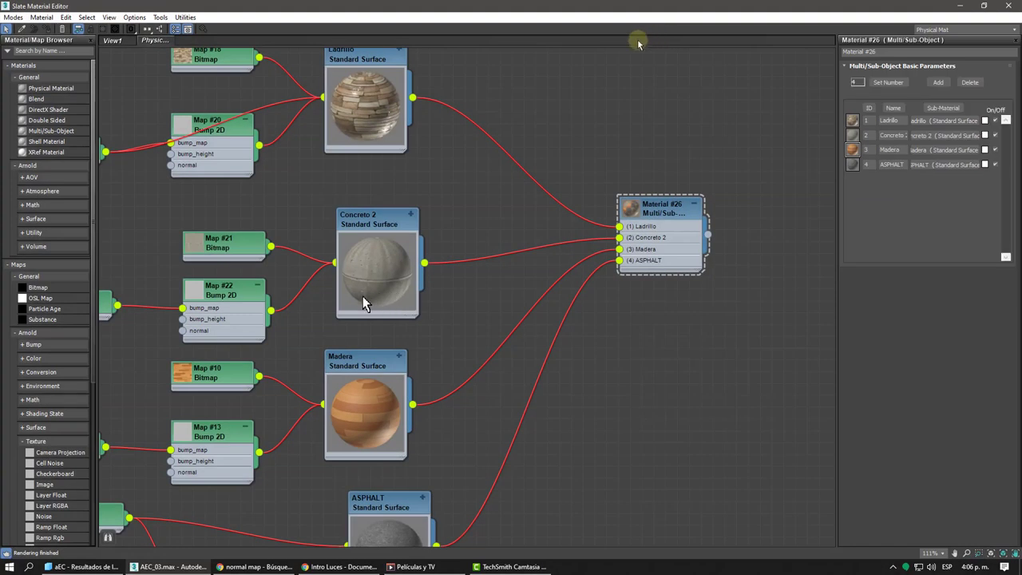
middle_click_drag(472, 172, 499, 251)
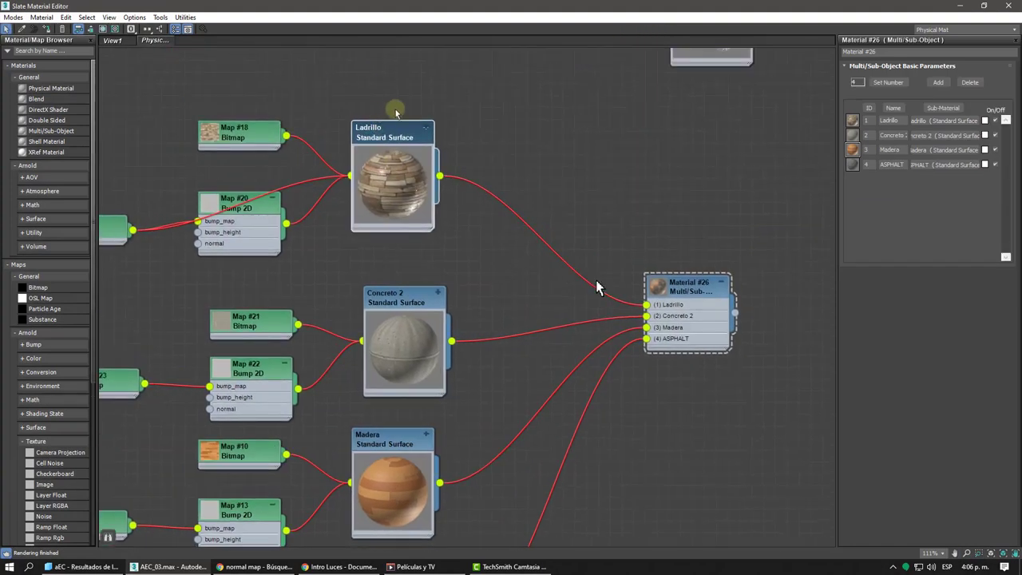
left_click(961, 5)
- Select the interior floor polygons of the ground object, inside the walls, at Polygon level
scroll(639, 231, "up", 5)
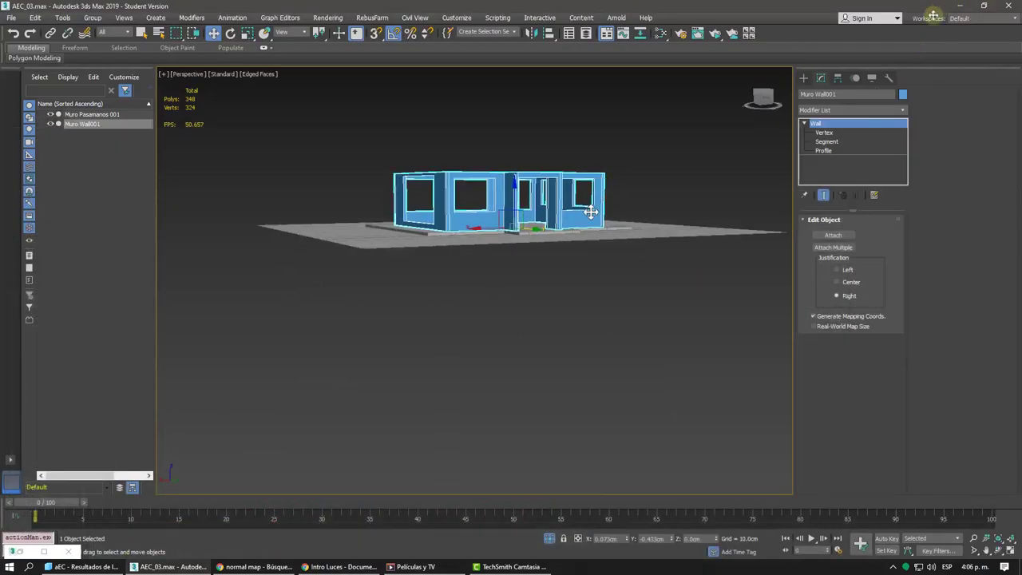
left_click(668, 234)
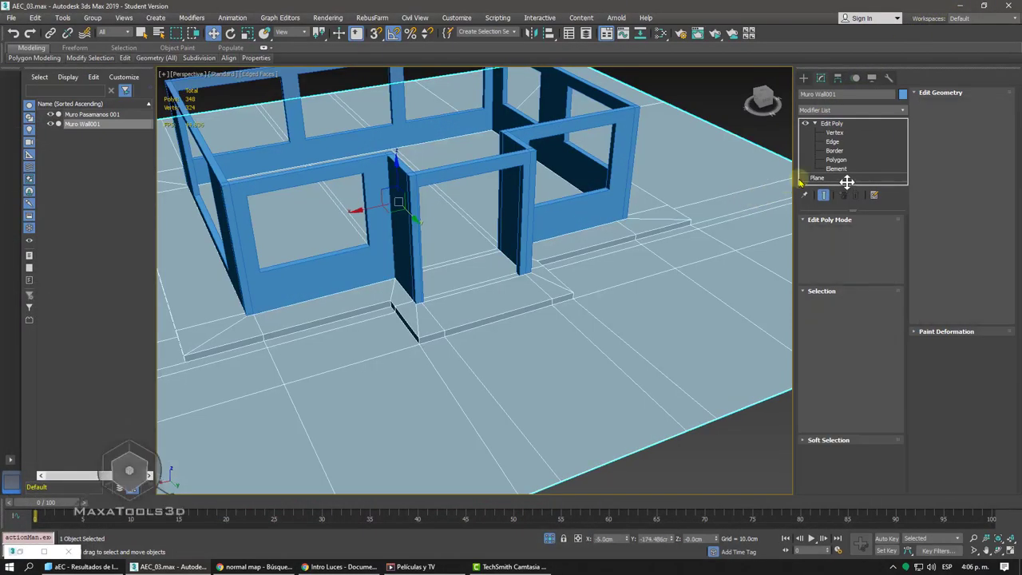
left_click(845, 160)
left_click(469, 229)
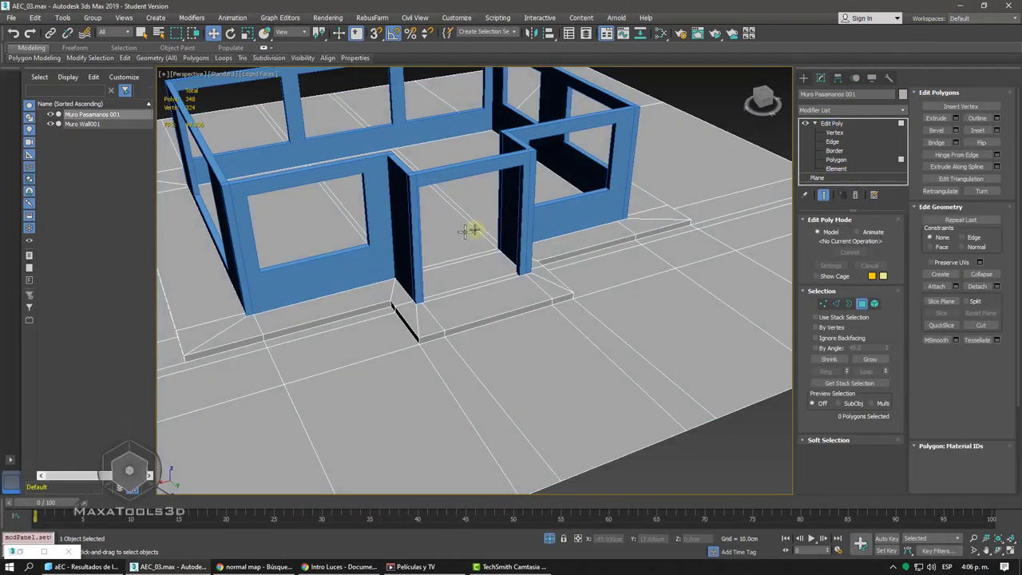
middle_click_drag(461, 232, 463, 271, "alt")
left_click(447, 200, "ctrl")
left_click(469, 186, "ctrl")
left_click(336, 205, "ctrl")
left_click(341, 218, "ctrl")
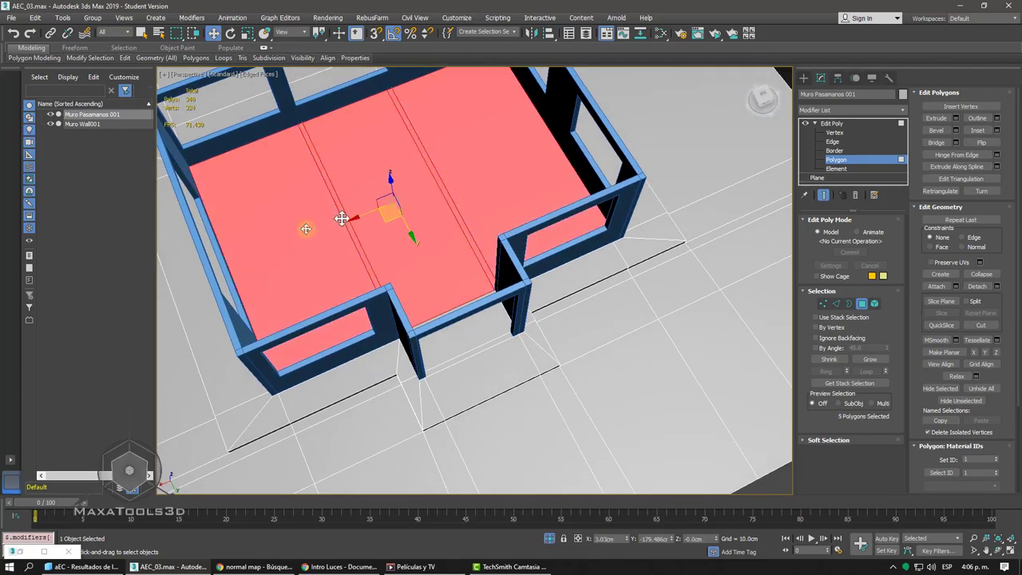
- Check the Madera slot number in the Multi/Sub-Object material, set material ID 3 on the selected floor polygons and leave Polygon level
left_click(660, 34)
middle_click_drag(447, 310, 461, 163)
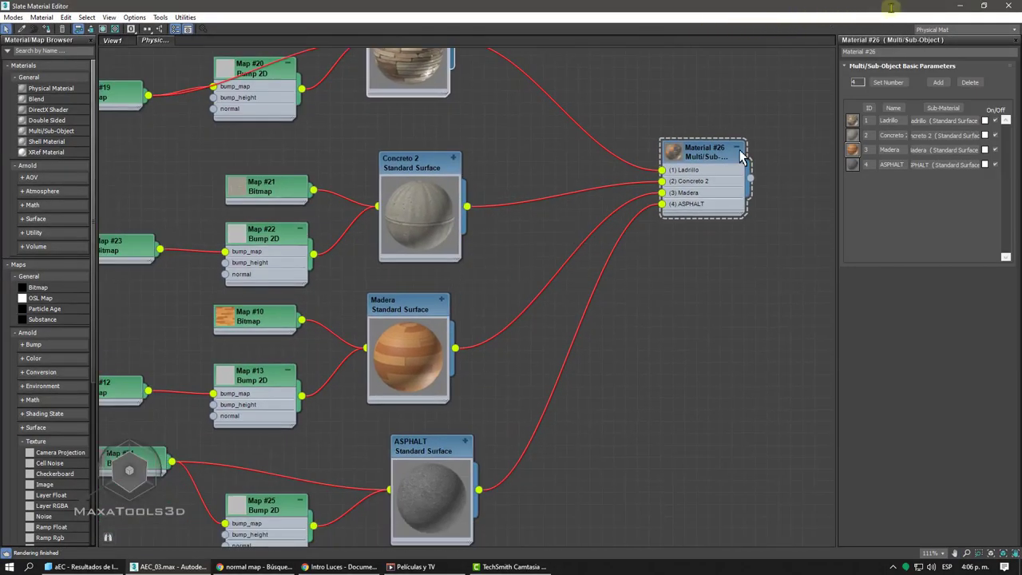
left_click(961, 7)
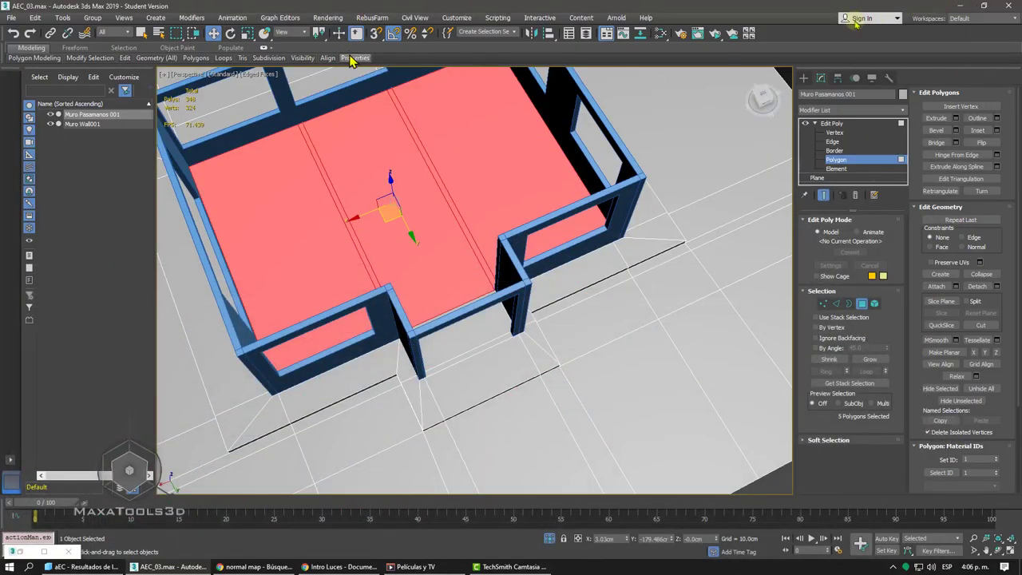
mouse_move(353, 59)
left_click(383, 115)
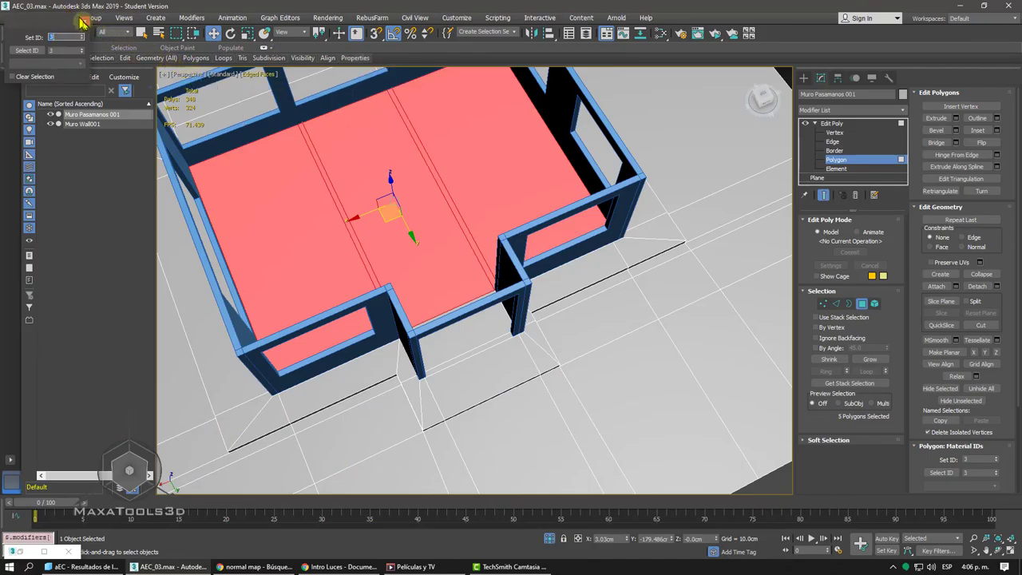
left_click(831, 123)
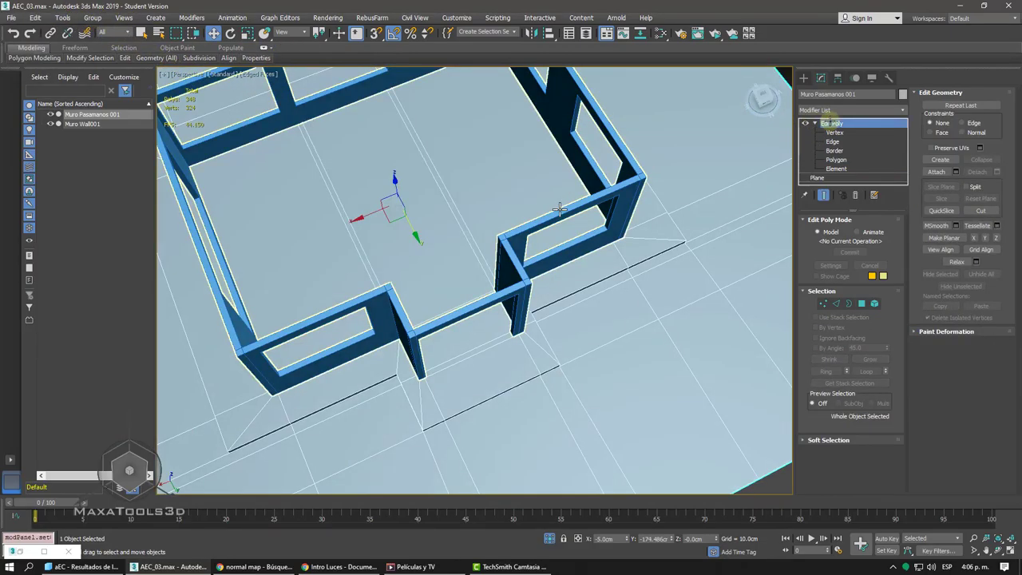
- Add a Material modifier with material ID 1 to the Muro Wall001 walls and clear the selection
scroll(560, 210, "down", 4)
scroll(594, 238, "up", 6)
middle_click_drag(560, 209, 559, 240, "alt")
scroll(542, 221, "down", 3)
left_click(543, 150)
middle_click_drag(672, 199, 679, 208, "alt")
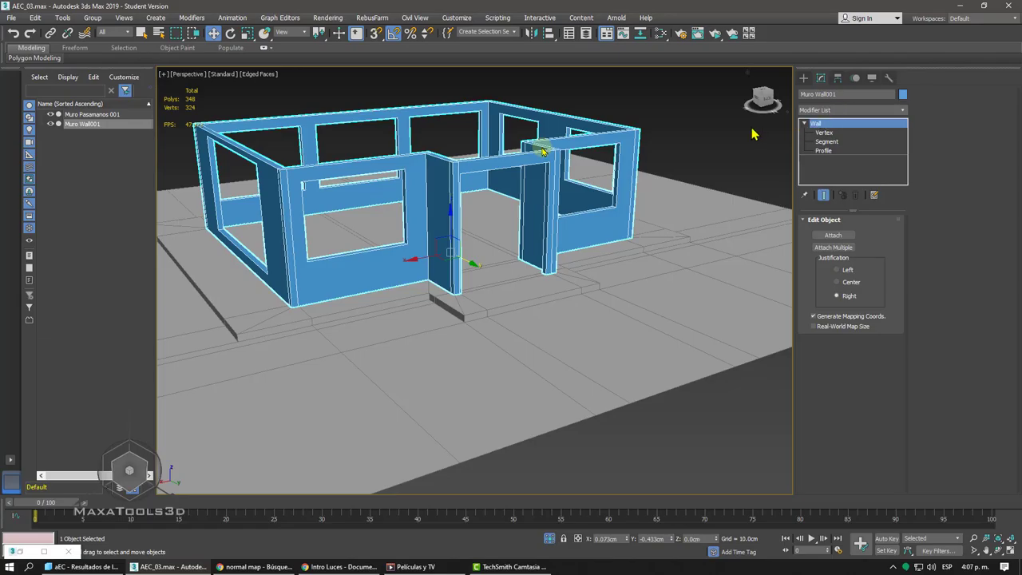
mouse_move(557, 146)
middle_mouse_down("alt")
mouse_move(634, 155)
mouse_move(571, 160)
middle_mouse_up("alt")
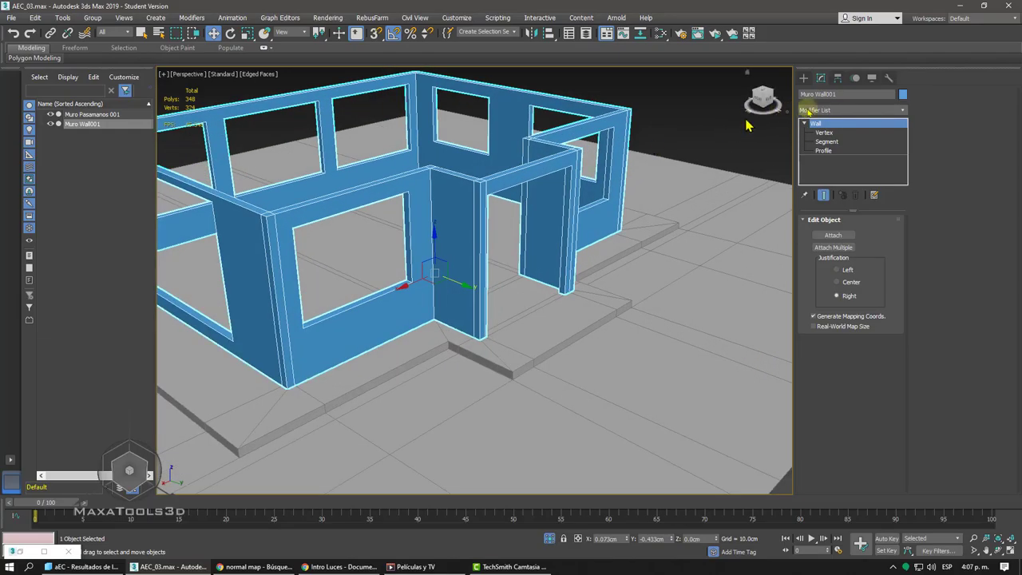
left_click(816, 111)
scroll(819, 128, "down", 5)
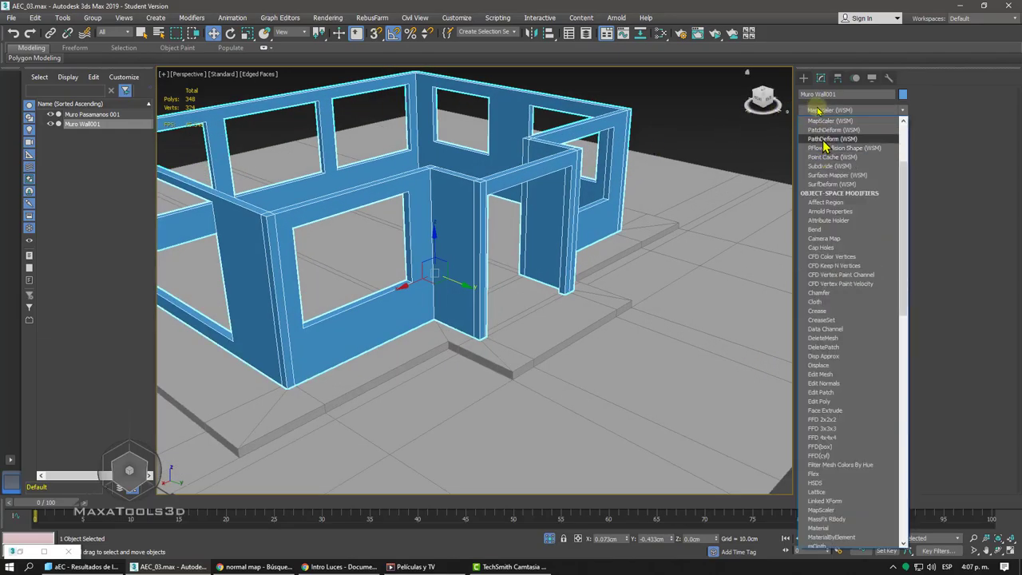
scroll(828, 199, "down", 5)
left_click(823, 141)
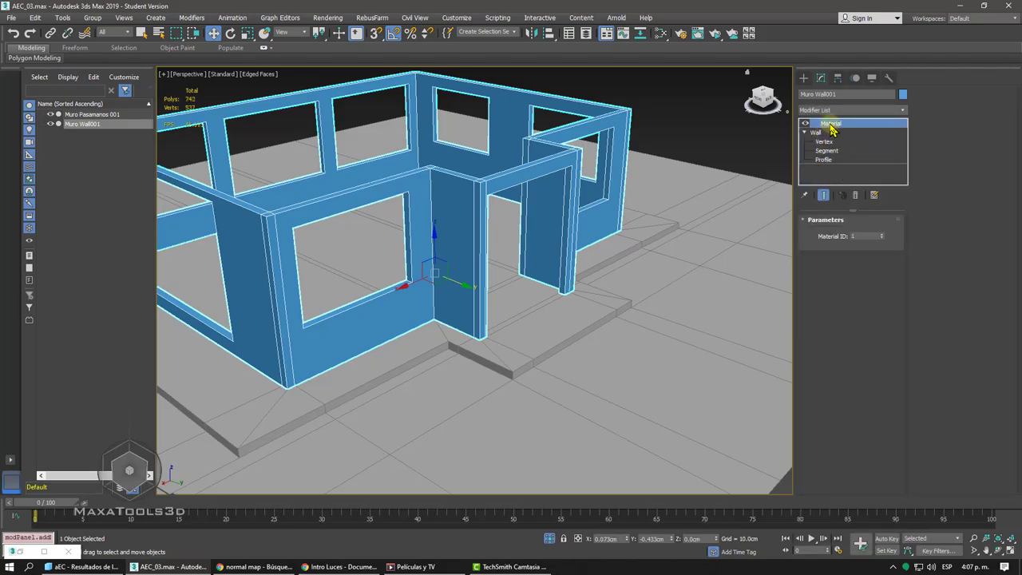
middle_click_drag(354, 136, 506, 142, "alt")
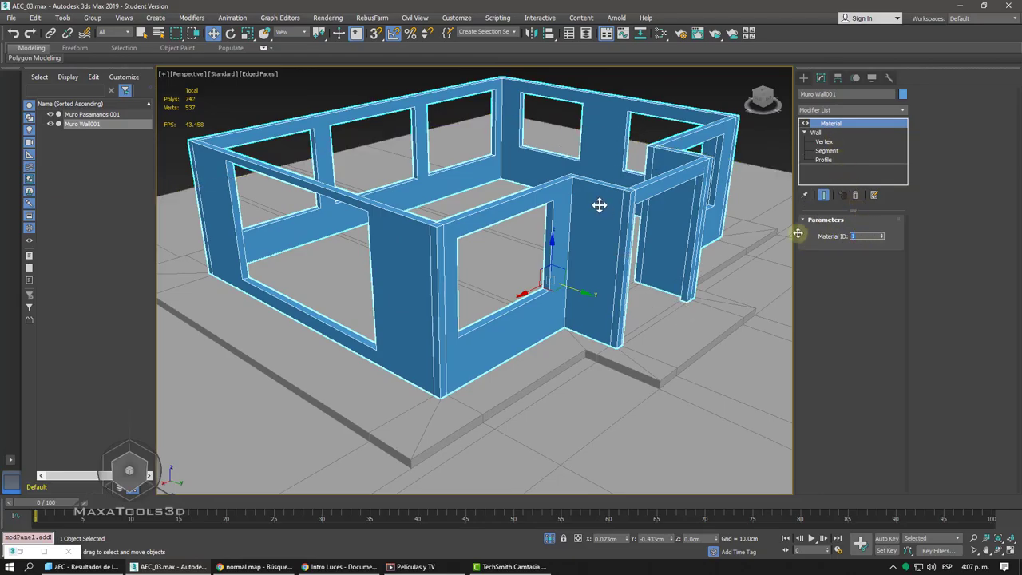
left_click(672, 85)
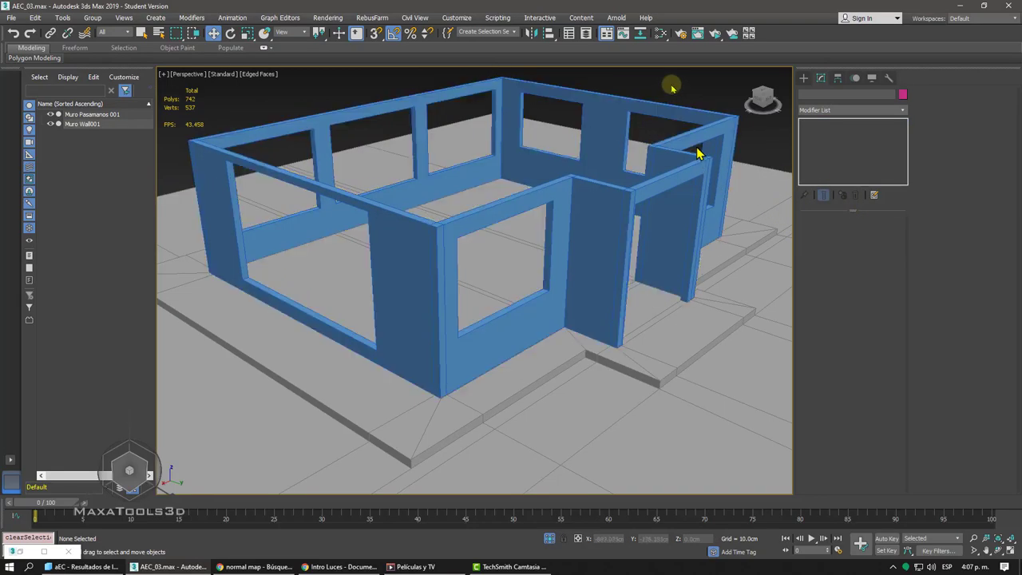
- Assign the four-slot Multi/Sub-Object material, Material #26, to the Muro Wall001 walls and the ground object
left_click(661, 33)
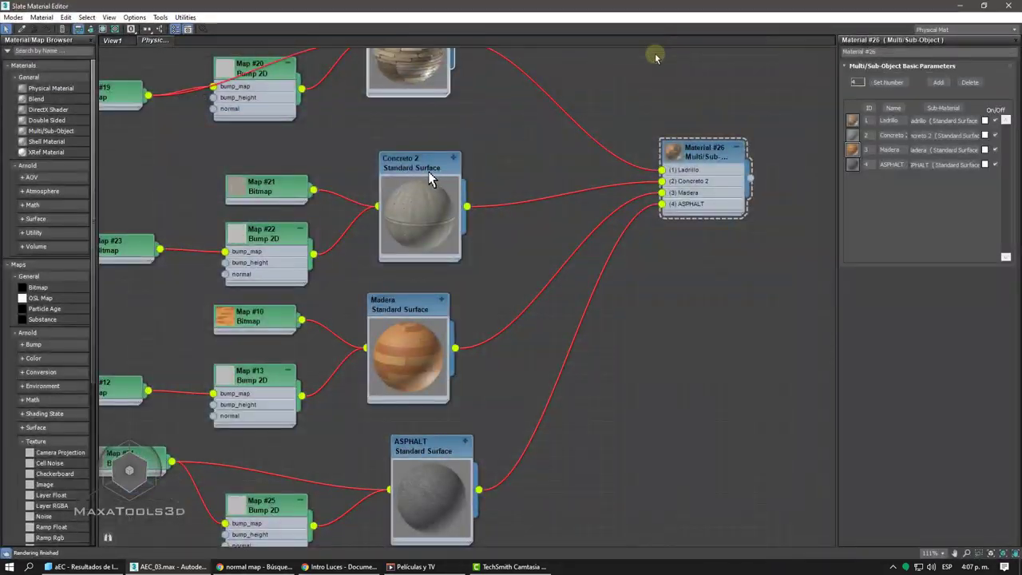
middle_click_drag(654, 50, 562, 162)
left_click_drag(505, 7, 149, 62)
scroll(186, 215, "down", 1)
middle_click_drag(232, 202, 105, 218)
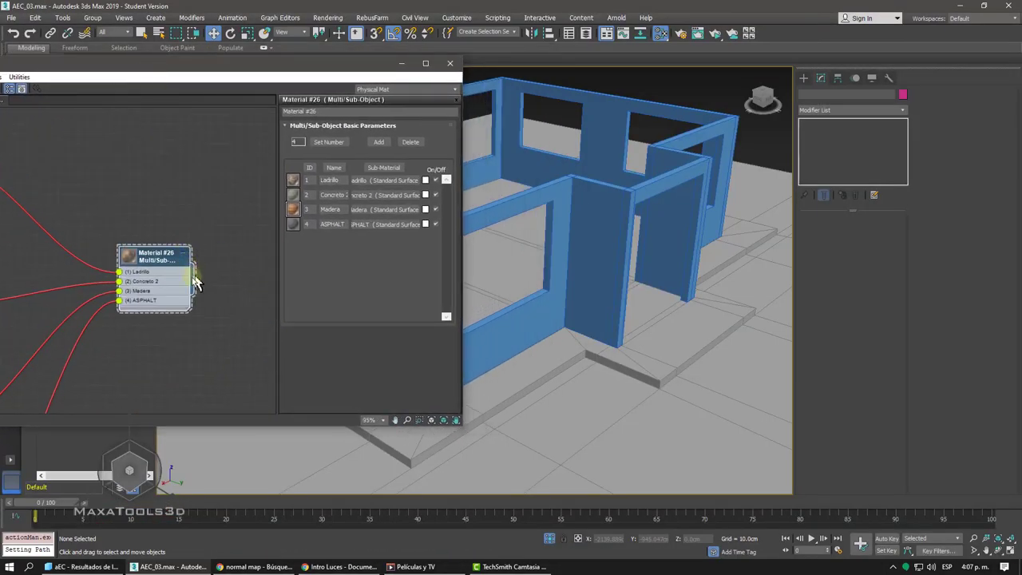
left_click_drag(250, 278, 593, 200)
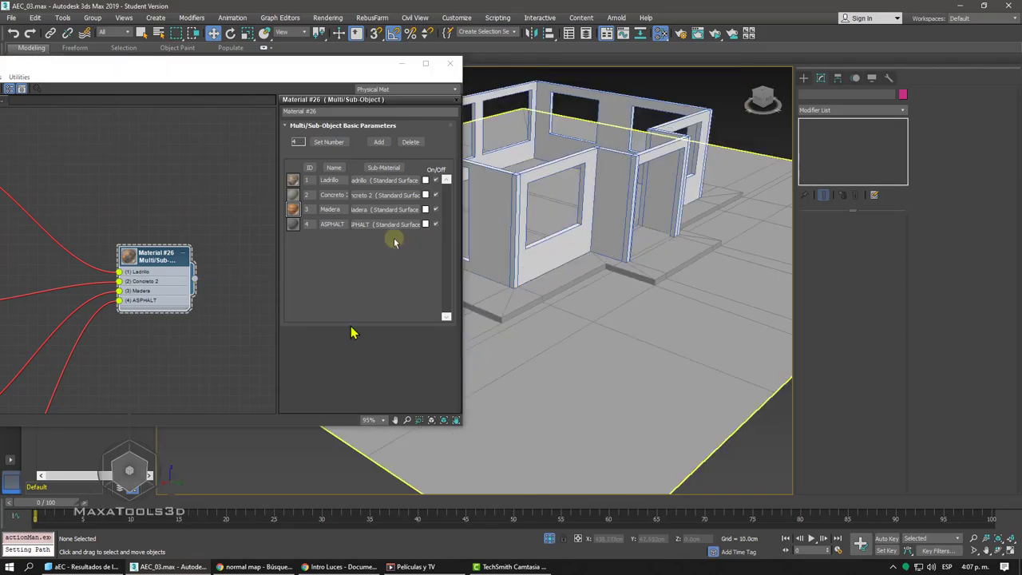
left_click_drag(196, 286, 605, 309)
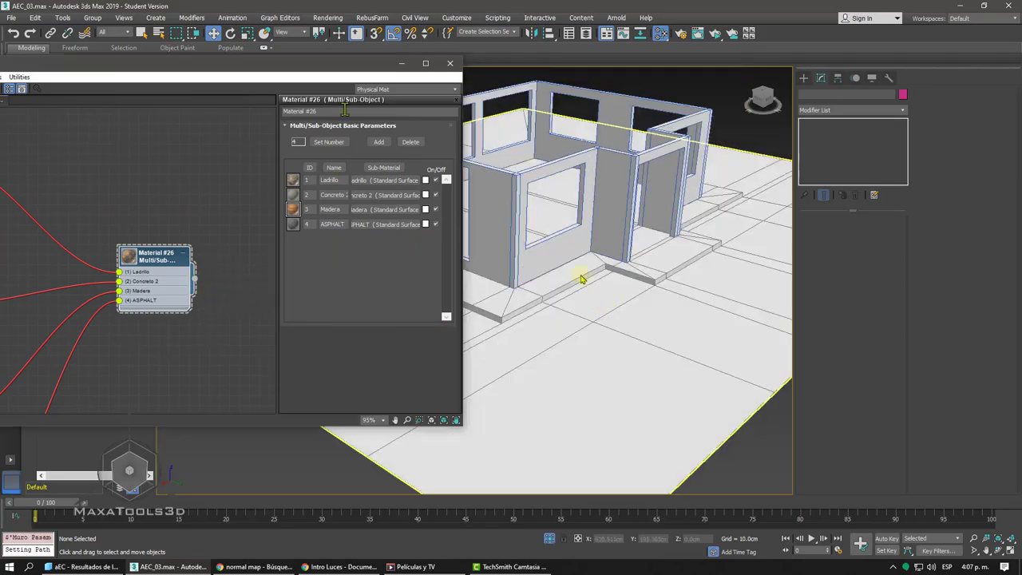
left_click(427, 64)
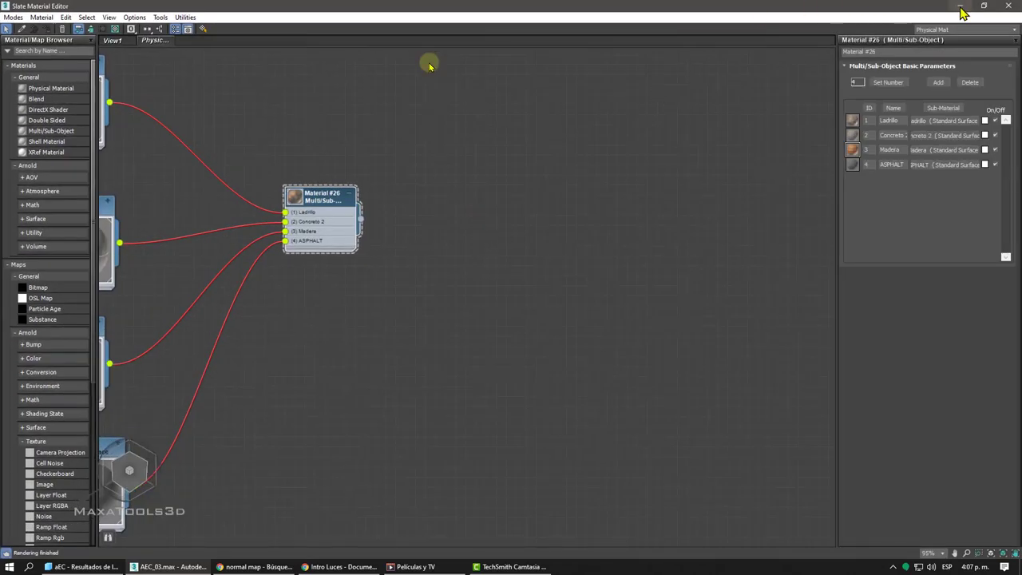
middle_click_drag(447, 192, 809, 175)
scroll(527, 235, "down", 2)
middle_click_drag(528, 235, 550, 330)
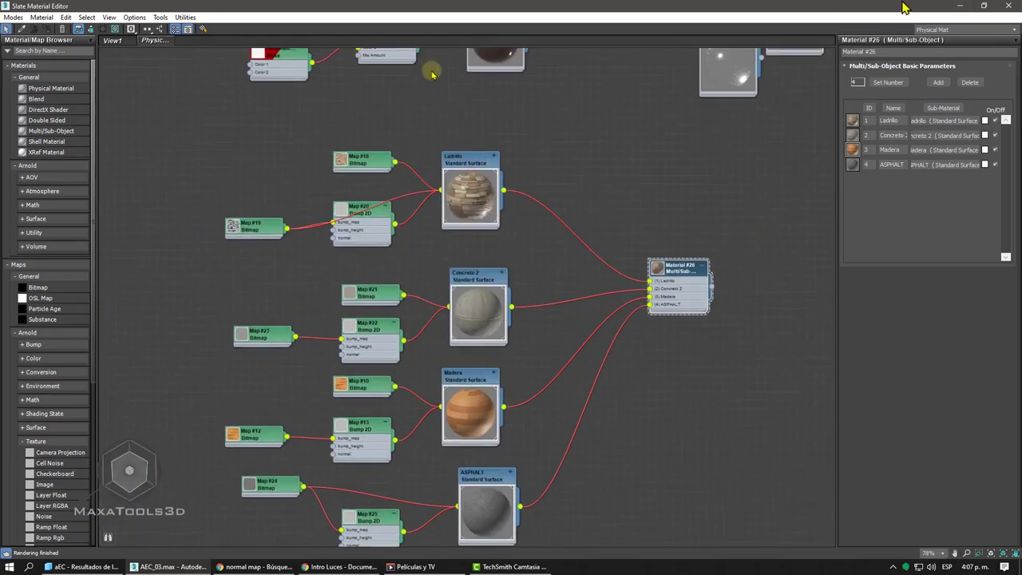
right_click(461, 163)
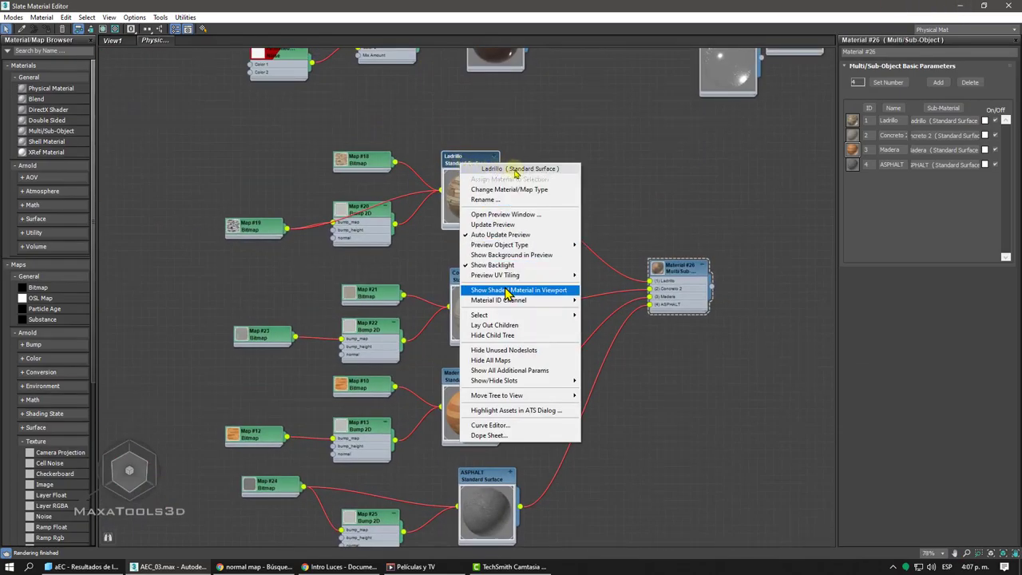
left_click(620, 187)
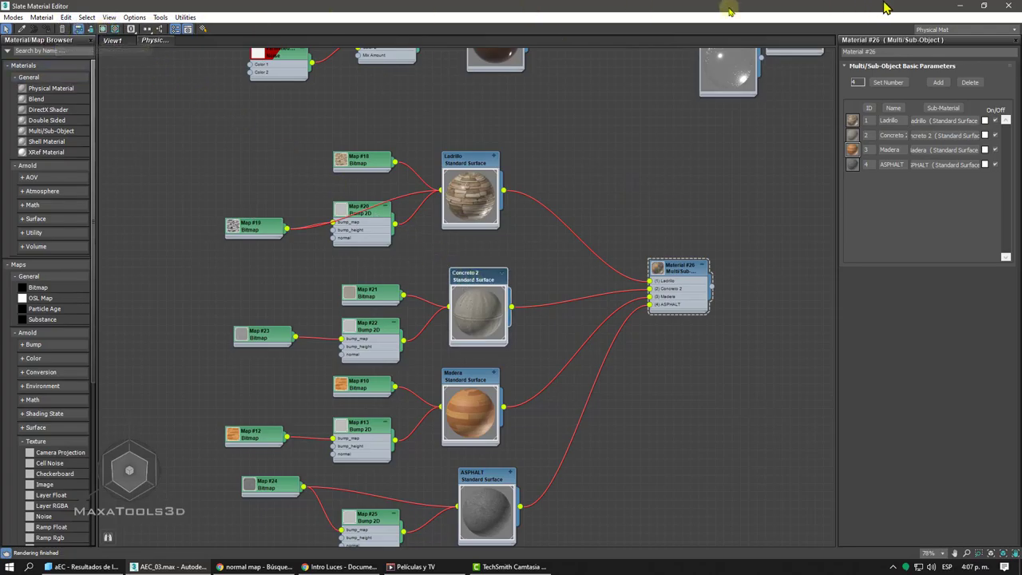
left_click(960, 6)
- Display the scene's materials in the viewport as Shaded Materials with Maps and inspect the textured walls and ground
scroll(548, 233, "up", 3)
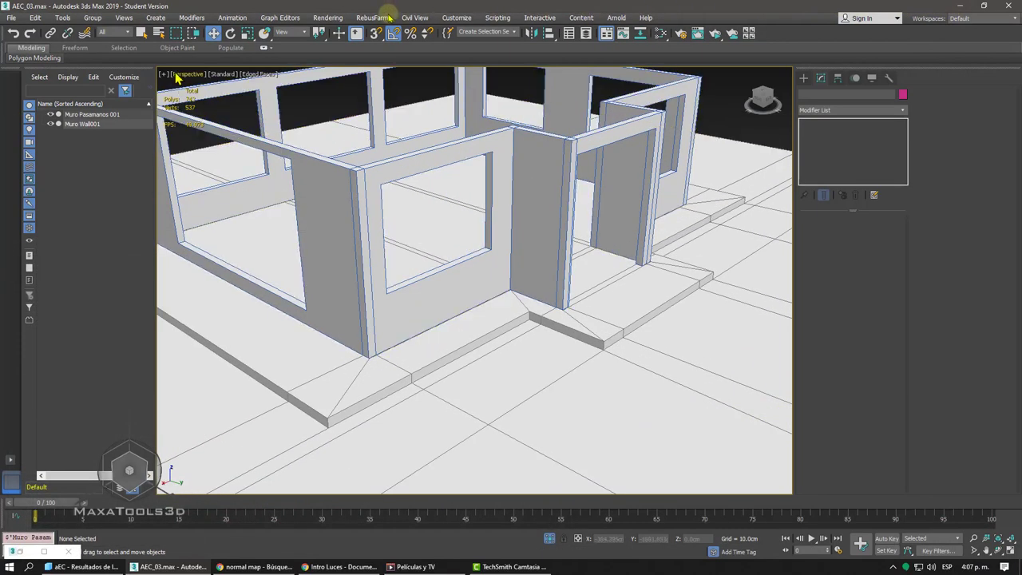
left_click(124, 17)
mouse_move(170, 213)
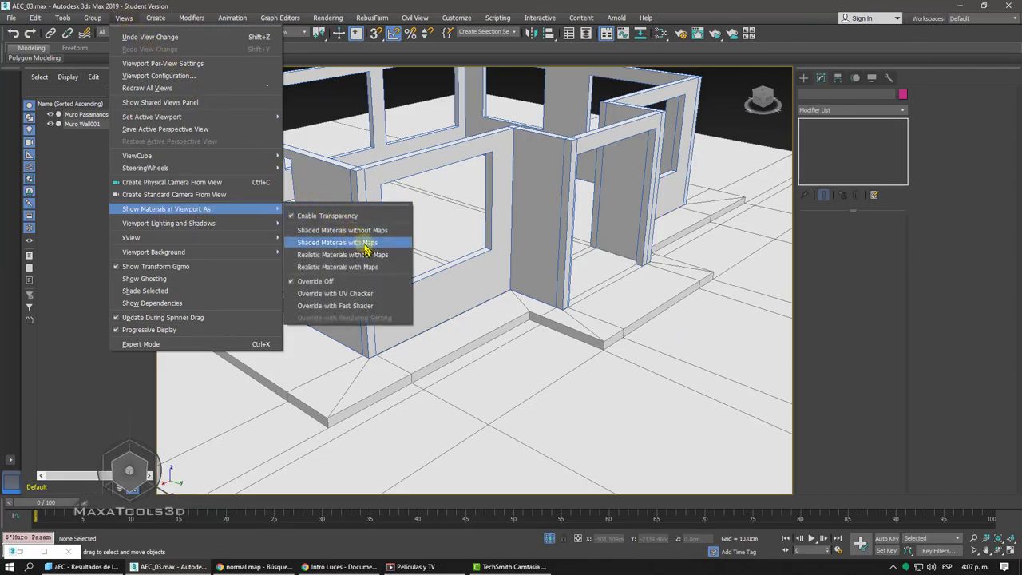
left_click(364, 245)
mouse_move(523, 251)
middle_mouse_down("alt")
mouse_move(358, 250)
mouse_move(532, 249)
mouse_move(520, 263)
mouse_move(531, 297)
middle_mouse_up("alt")
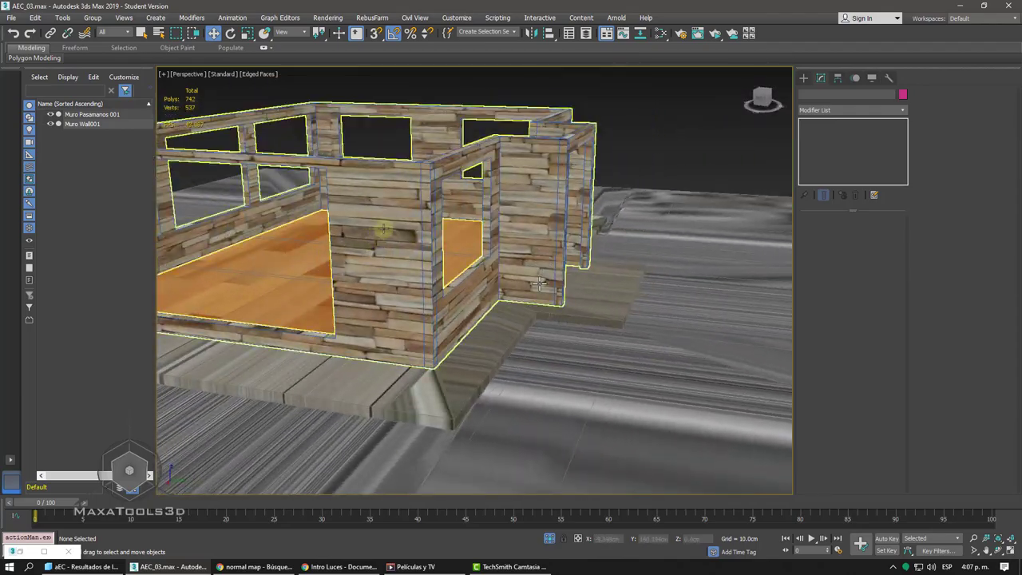
scroll(541, 311, "up", 3)
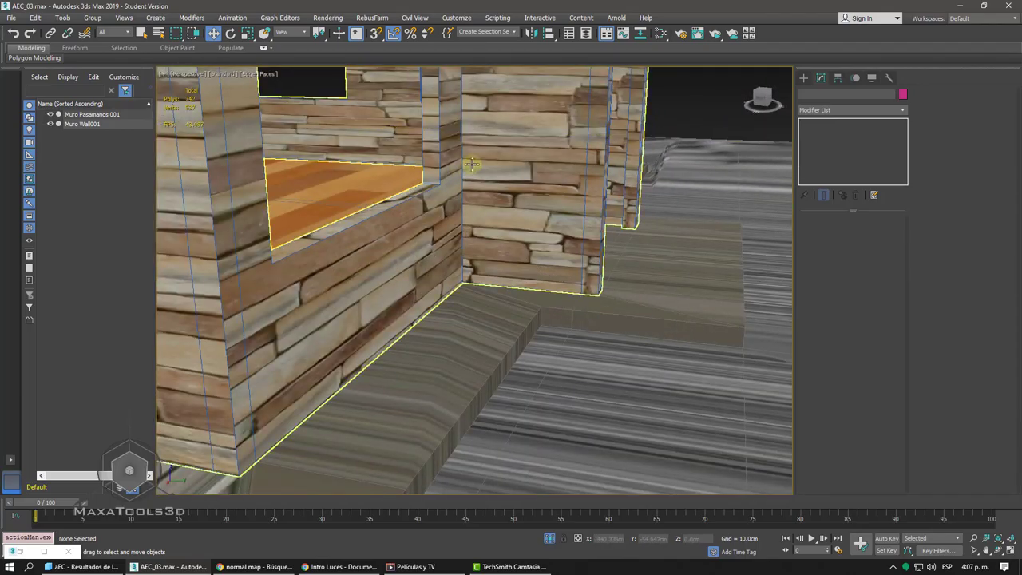
- Isolate the ground object, turn off its edge display and examine the texture mapping on the floor, sidewalk and asphalt
left_click(565, 323)
key("alt+q")
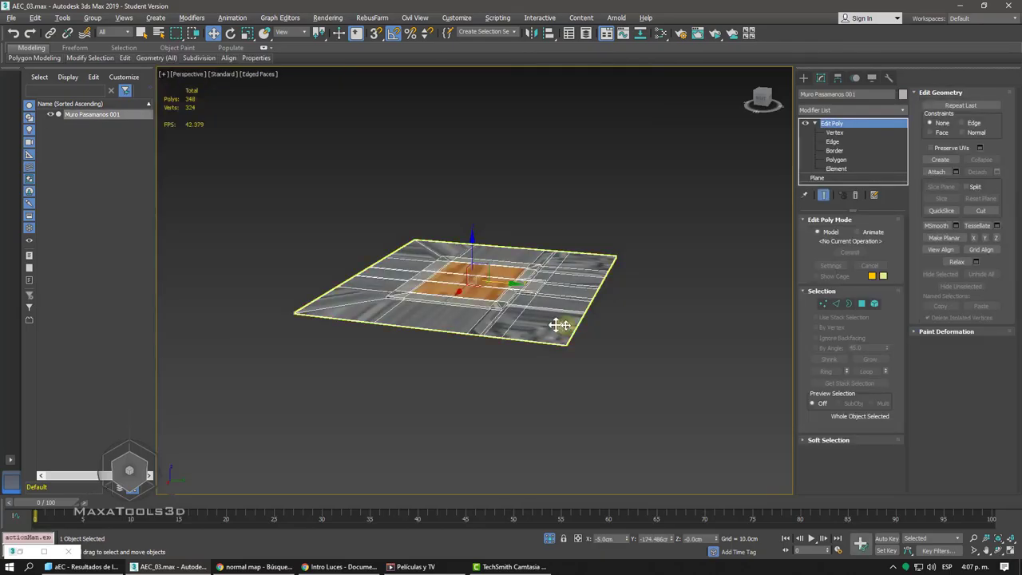
scroll(567, 319, "up", 6)
key("F4")
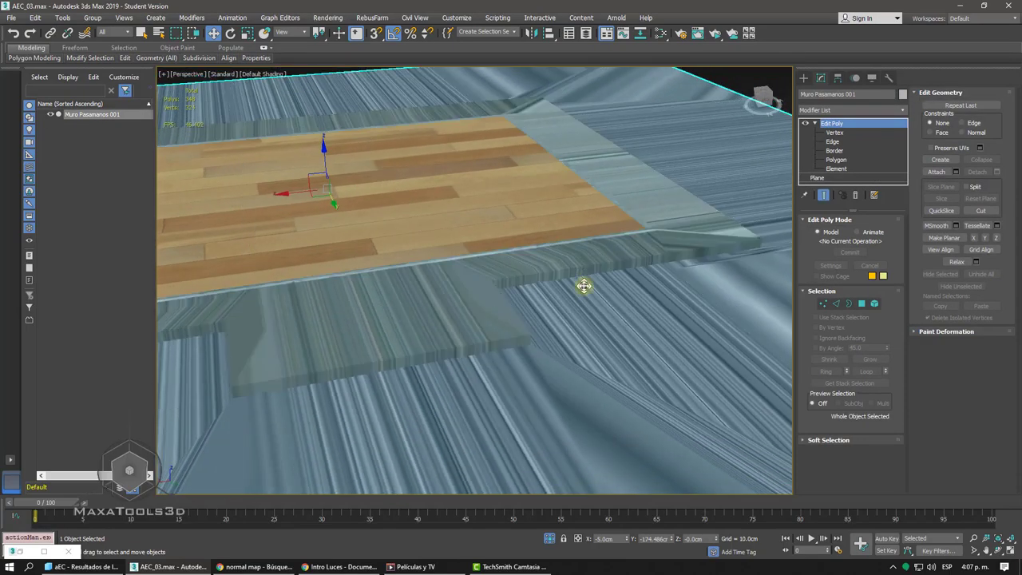
mouse_move(534, 294)
middle_mouse_down("alt")
mouse_move(498, 287)
mouse_move(514, 336)
mouse_move(525, 309)
middle_mouse_up("alt")
middle_click_drag(432, 356, 455, 304)
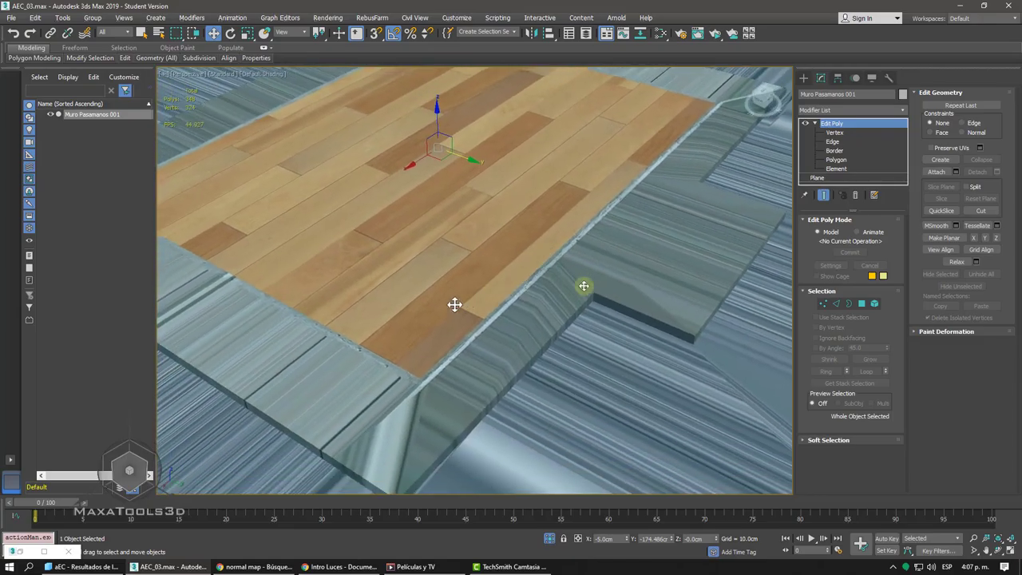
mouse_move(477, 365)
middle_mouse_down()
mouse_move(503, 329)
mouse_move(551, 331)
mouse_move(494, 308)
middle_mouse_up()
scroll(493, 309, "down", 2)
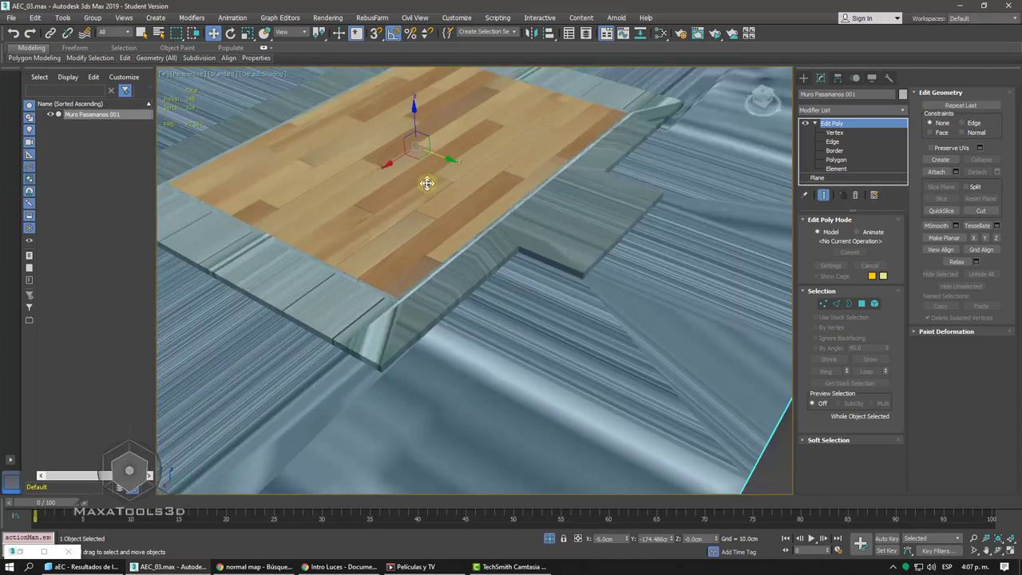
- Leave isolation to view the whole building, isolate the ground object again and collapse its Edit Poly sub-object list
left_click(550, 538)
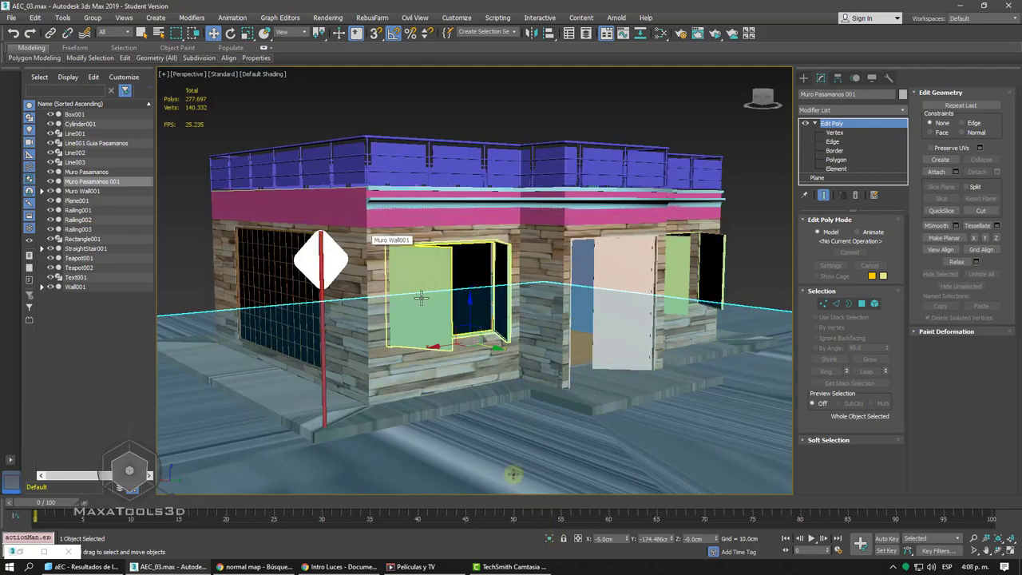
key("alt+q")
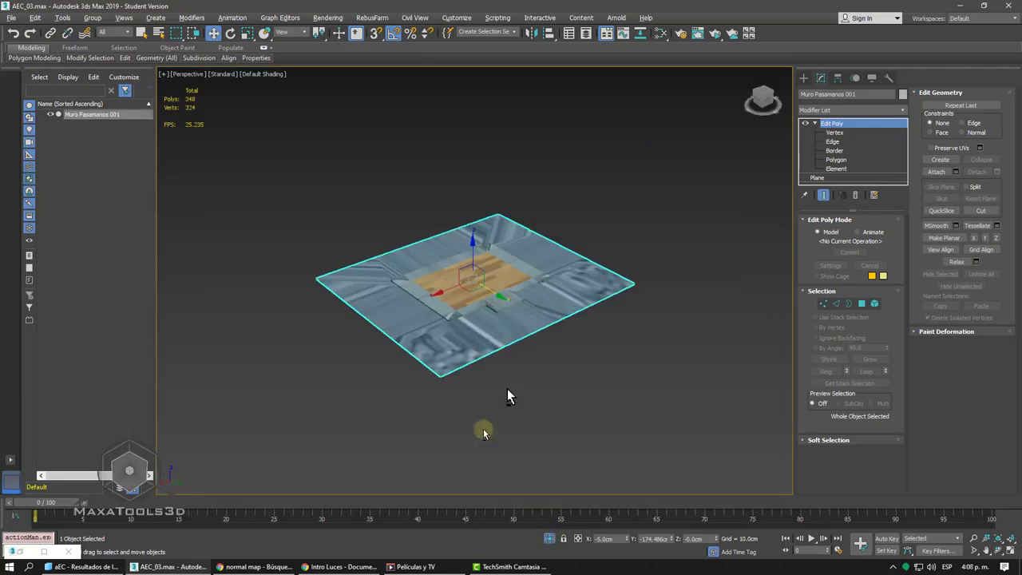
left_click(814, 124)
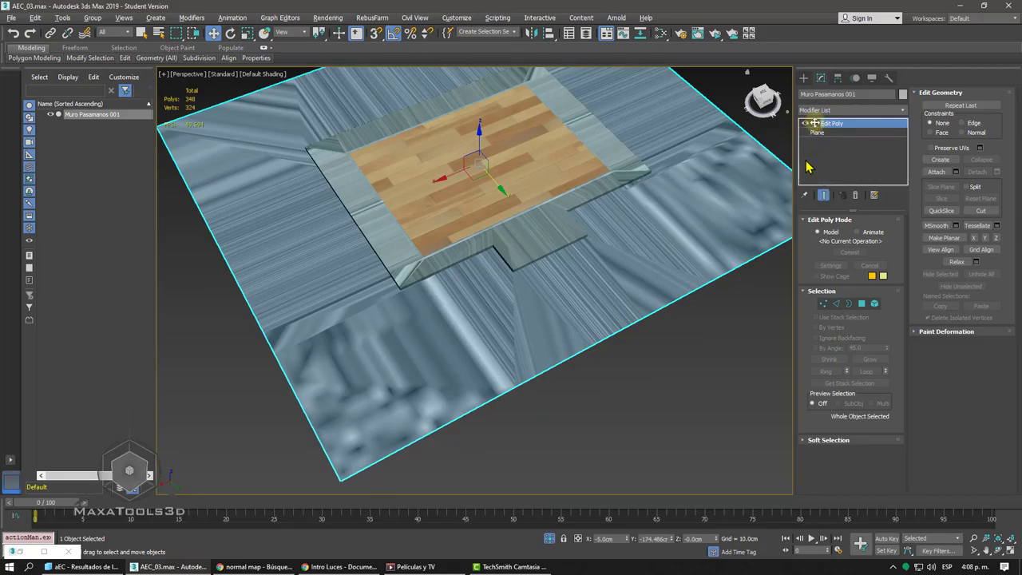
- Add a UVW Map modifier with planar mapping to the ground object above Edit Poly
middle_click_drag(579, 234, 561, 235, "alt")
left_click(831, 112)
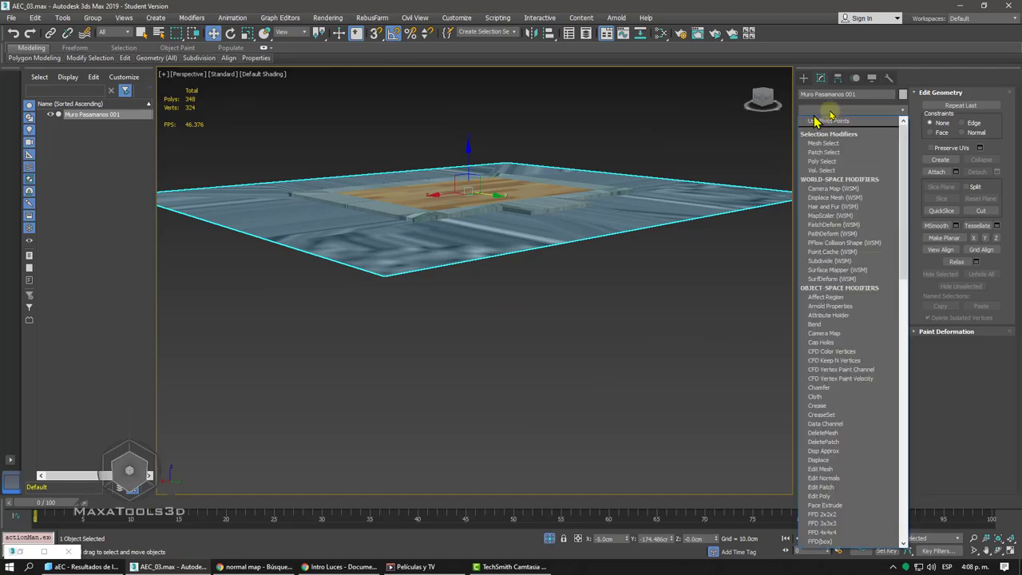
scroll(832, 148, "down", 10)
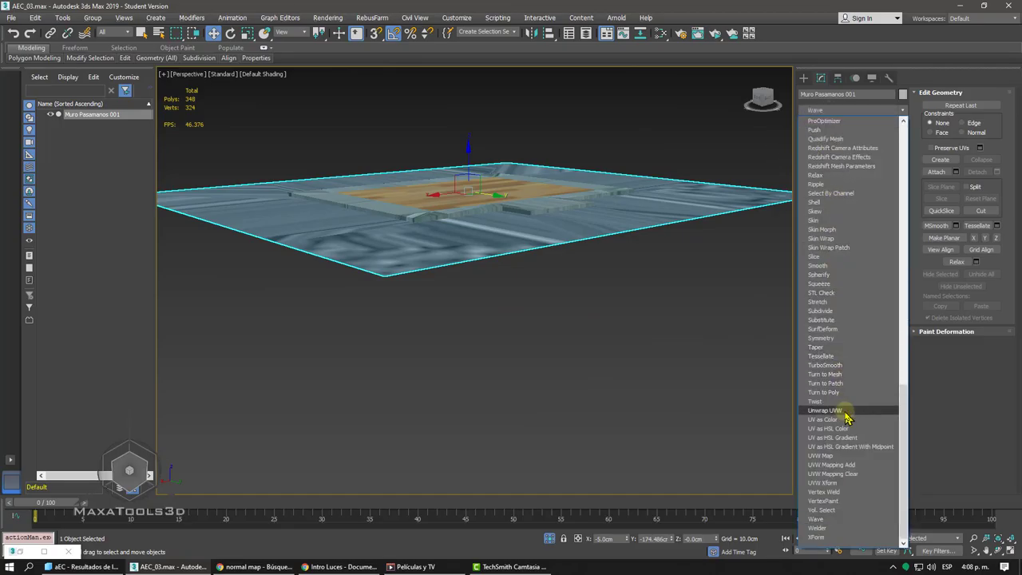
left_click(844, 455)
scroll(650, 260, "up", 8)
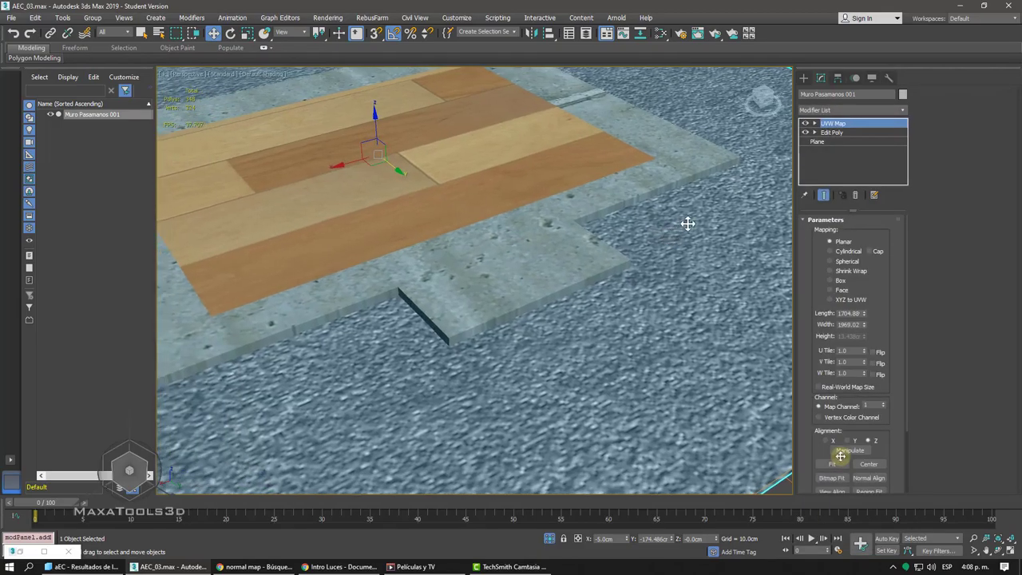
middle_click_drag(497, 190, 651, 216, "alt")
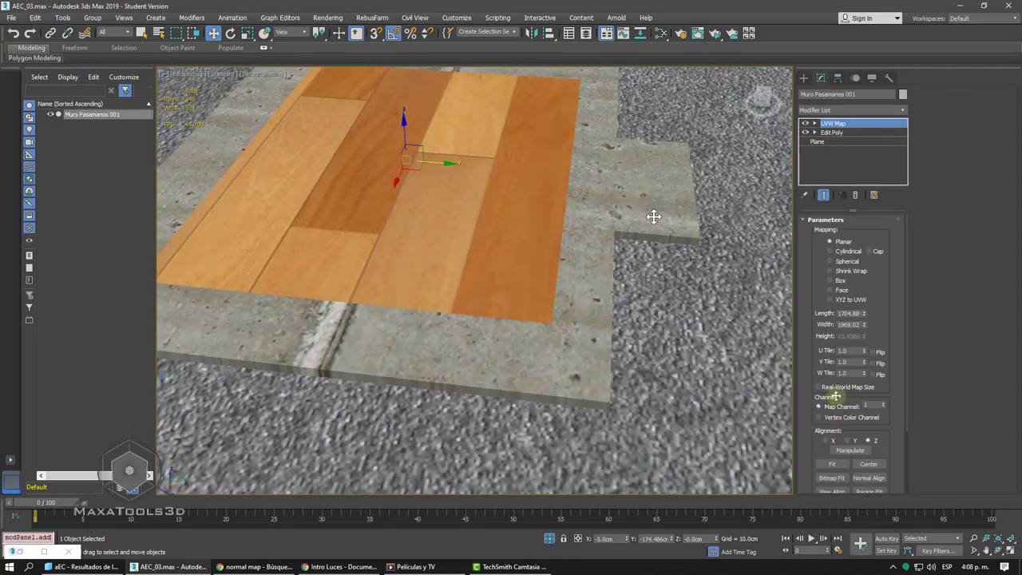
- Uniformly scale down the UVW Map gizmo so the wood, concrete and asphalt textures repeat at a smaller size
left_click(833, 132)
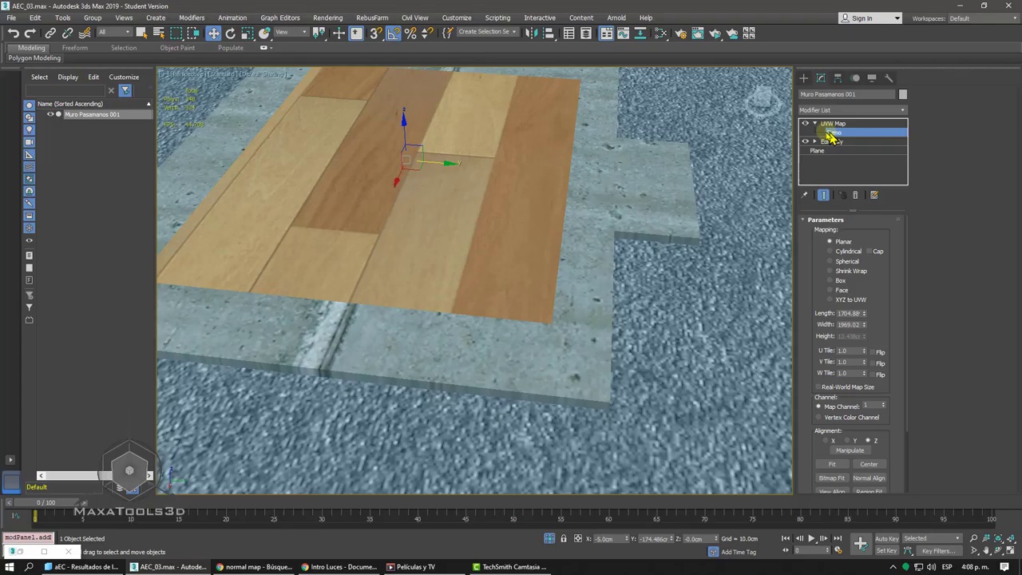
right_click(578, 154)
left_click(601, 177)
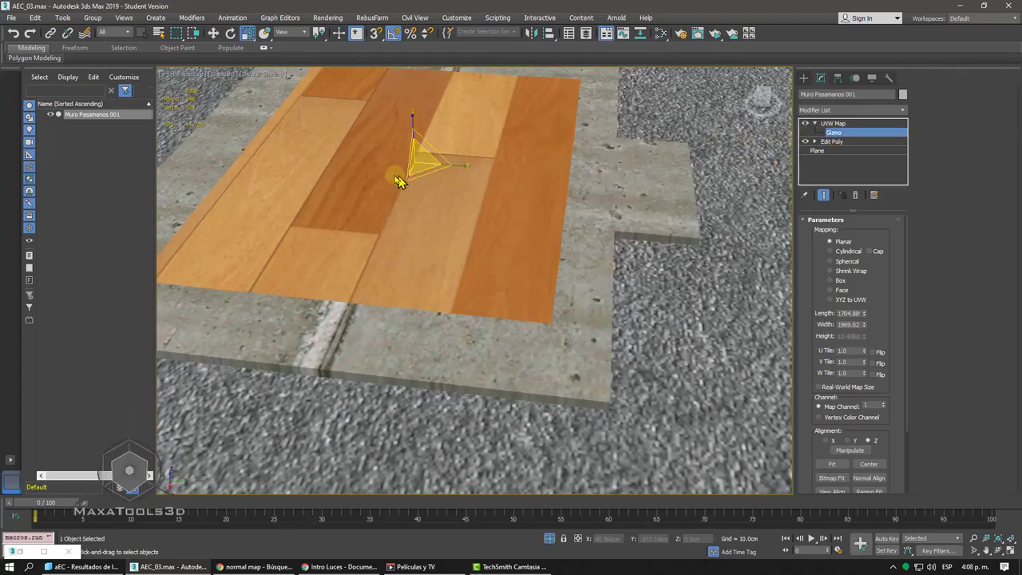
left_click_drag(417, 158, 347, 389)
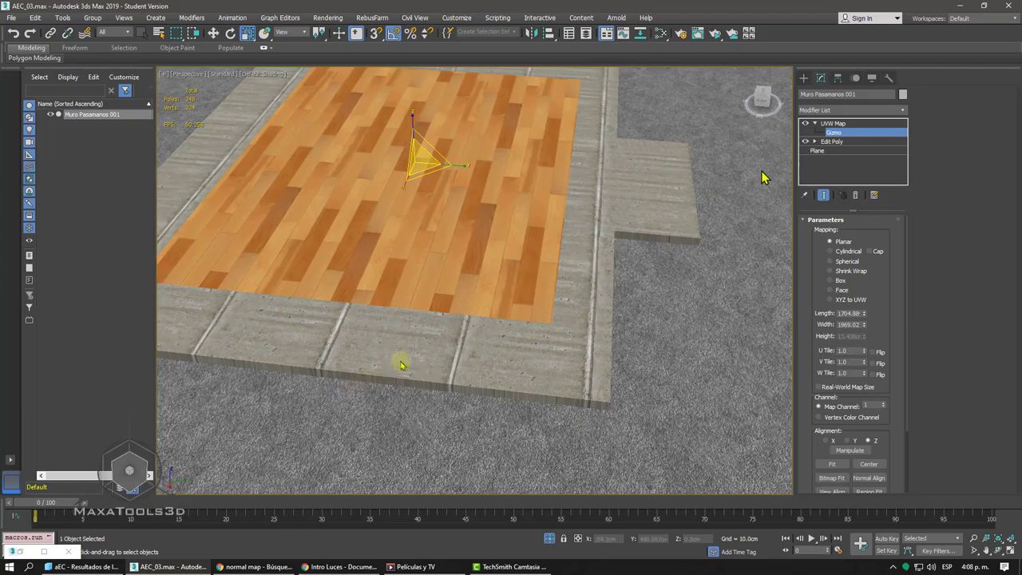
- Rename the UVW Map modifier as UVW Map Madera
right_click(839, 128)
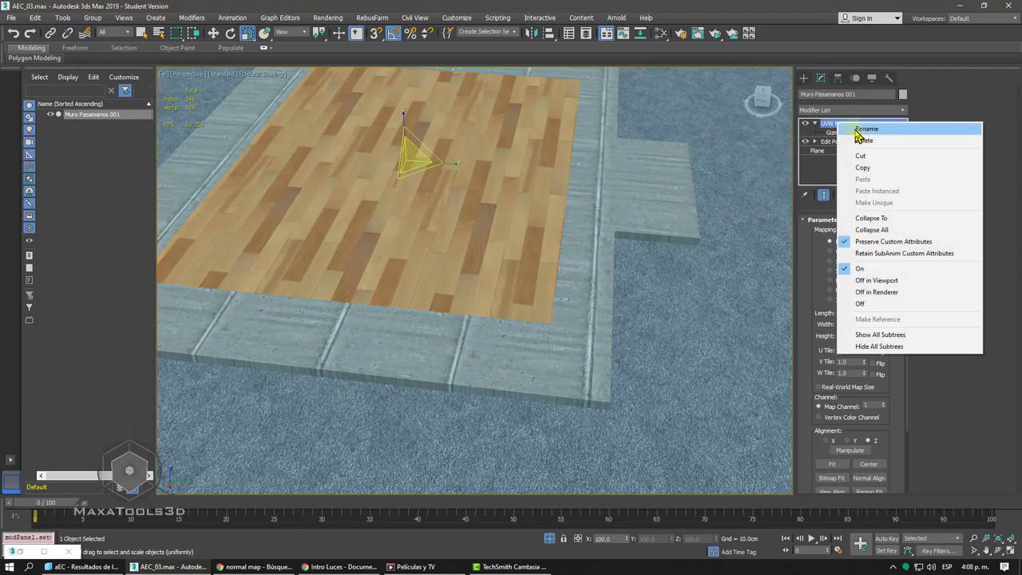
left_click(840, 125)
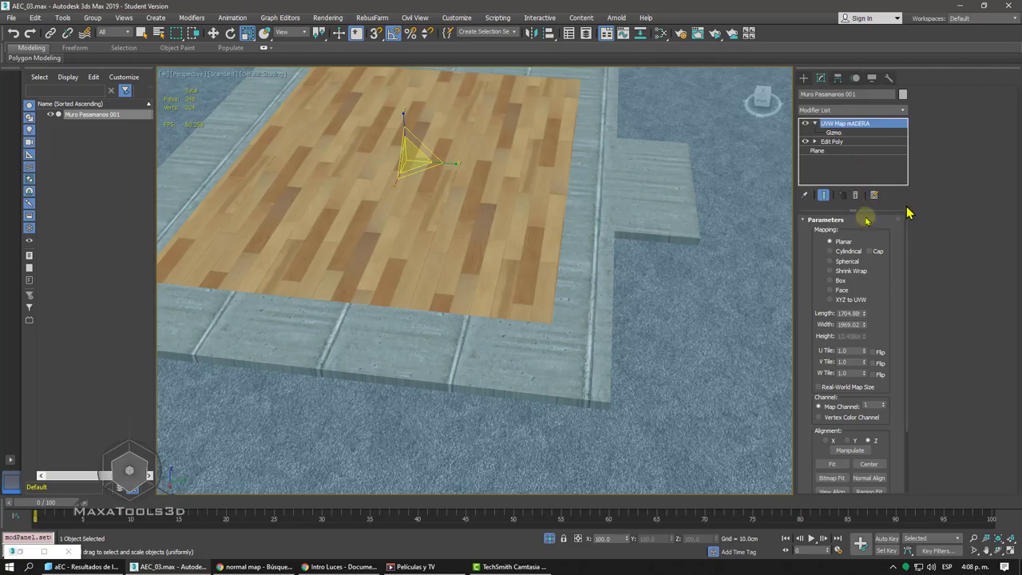
right_click(861, 125)
left_click(867, 128)
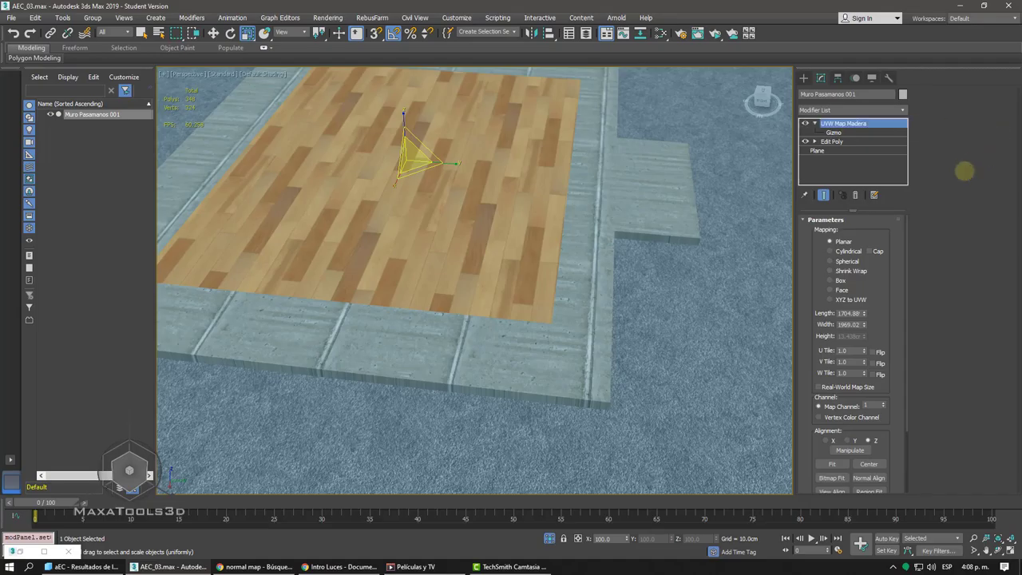
- Open the Slate Material Editor and stack the Madera material's bitmap nodes, Map #10 and Map #12, one above the other
mouse_move(588, 189)
middle_mouse_down("alt")
mouse_move(519, 215)
mouse_move(611, 237)
mouse_move(591, 200)
middle_mouse_up("alt")
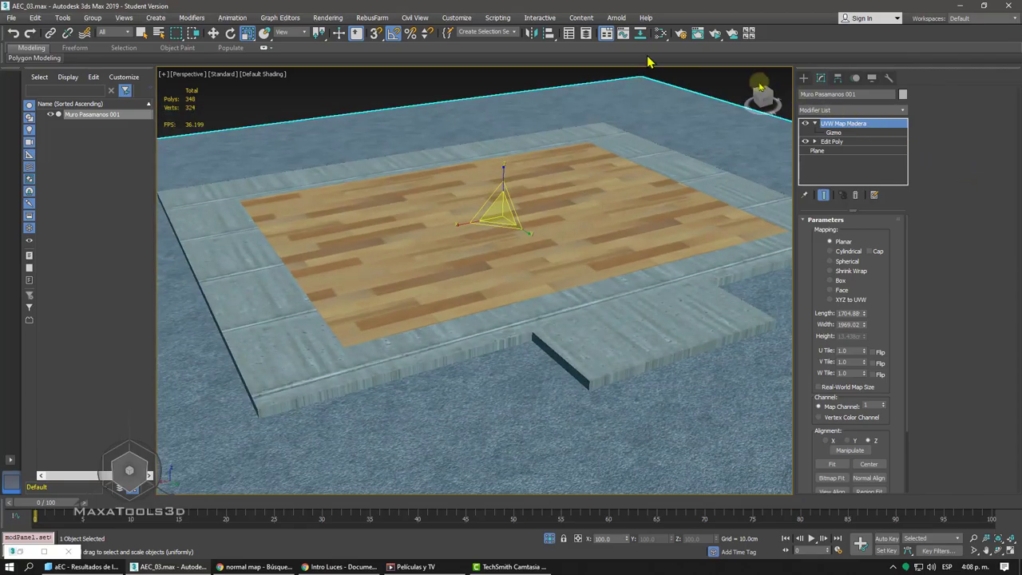
left_click(661, 33)
scroll(600, 126, "up", 4)
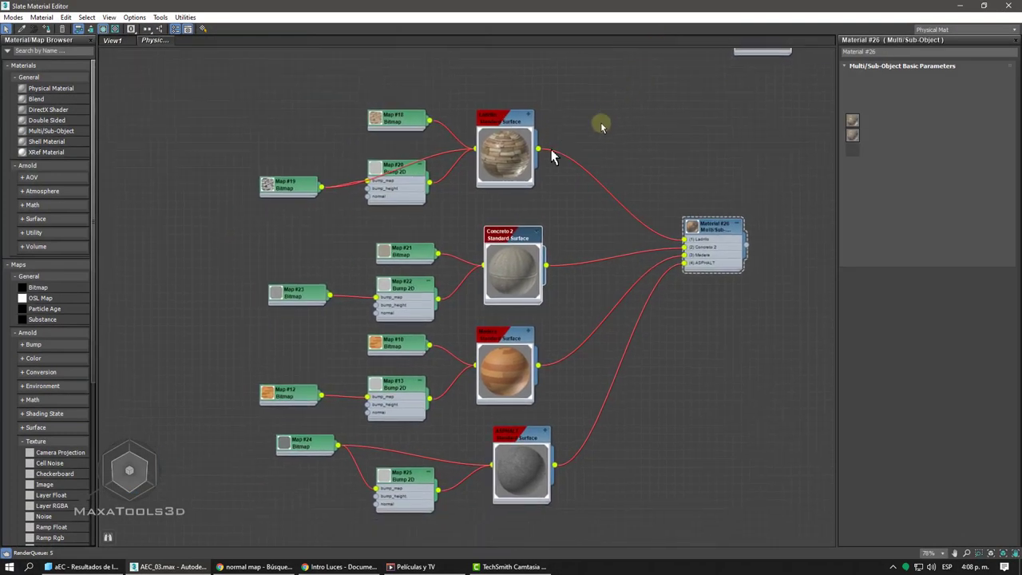
left_click_drag(529, 205, 538, 164)
middle_click_drag(500, 220, 530, 169)
scroll(522, 220, "up", 2)
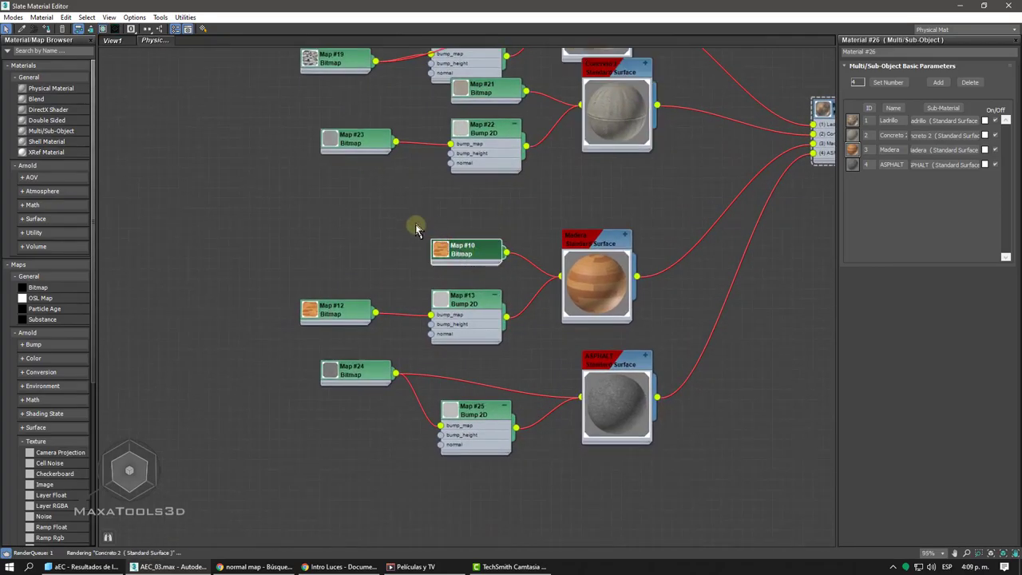
left_click_drag(465, 257, 415, 222)
left_click_drag(335, 316, 409, 249)
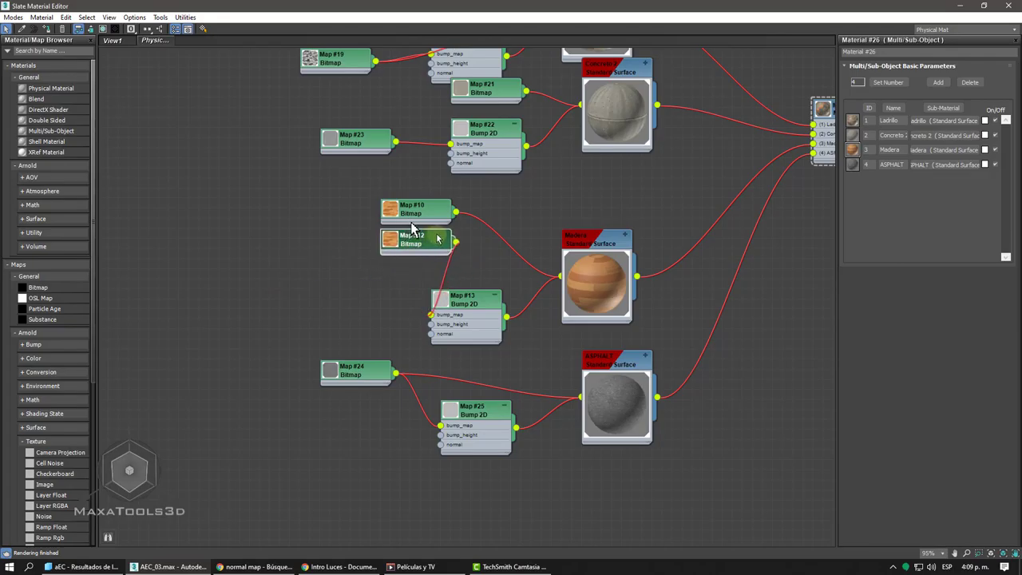
- Set the map channel of the Madera bitmaps Map #10 and Map #12 to 3 and minimize the material editor
scroll(436, 238, "up", 2)
scroll(435, 240, "up", 1)
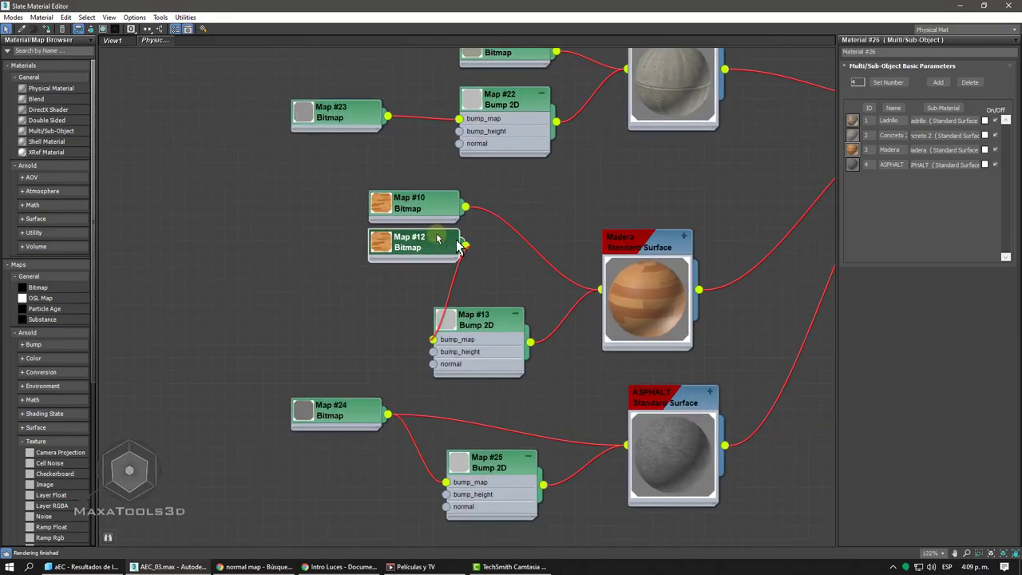
middle_click_drag(516, 245, 449, 240)
double_click(380, 204)
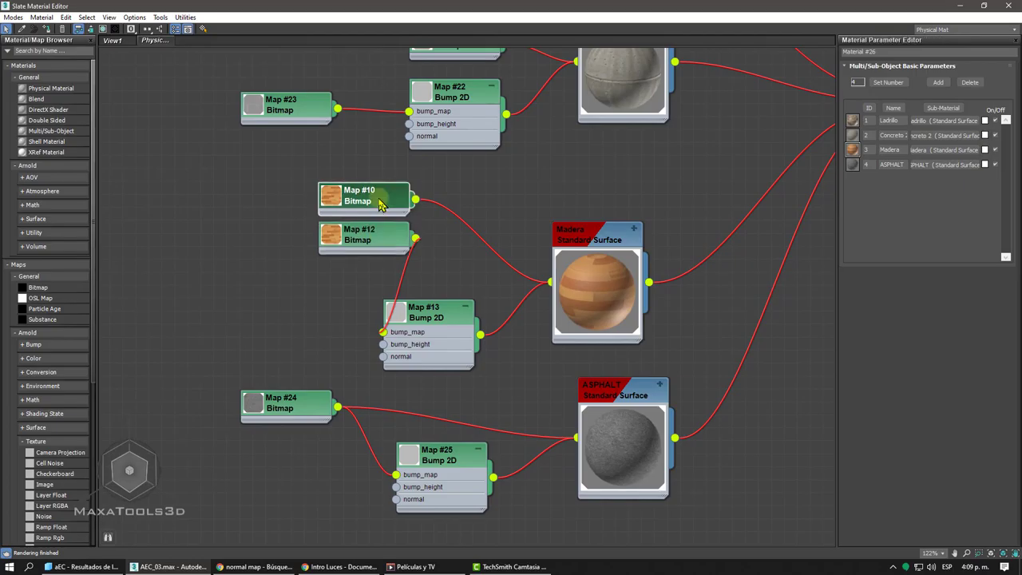
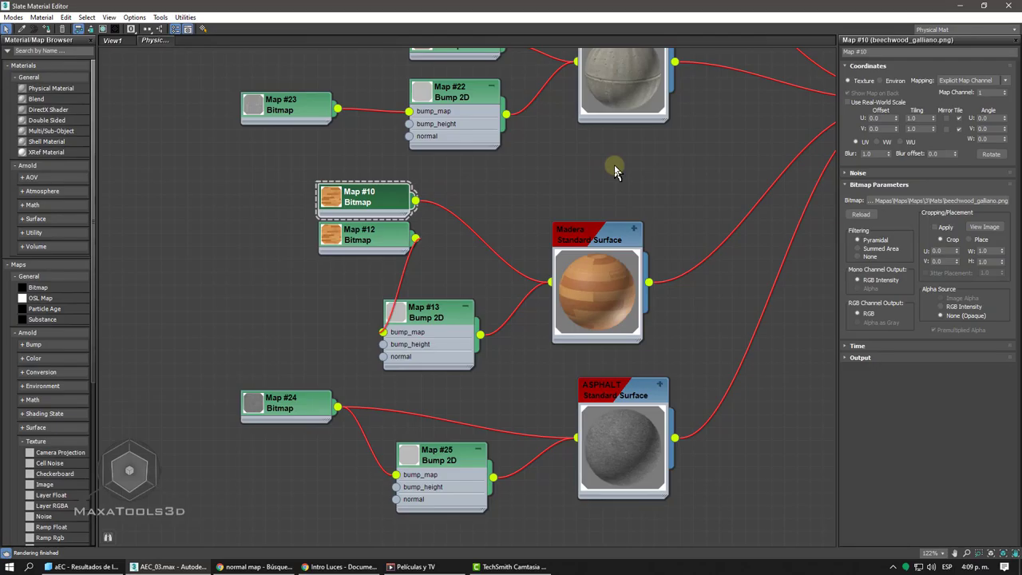
middle_click_drag(615, 168, 443, 189)
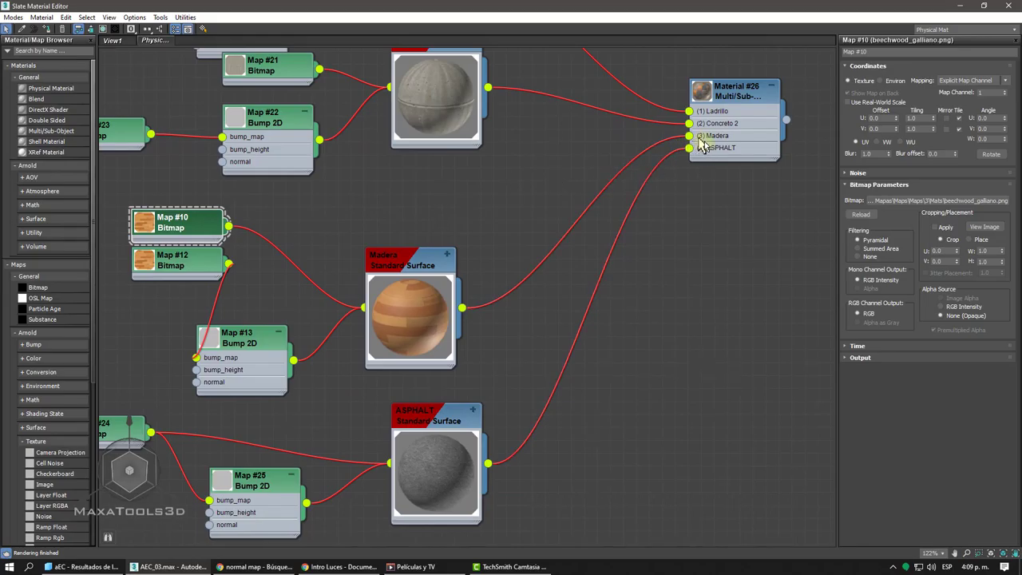
middle_click_drag(632, 208, 757, 200)
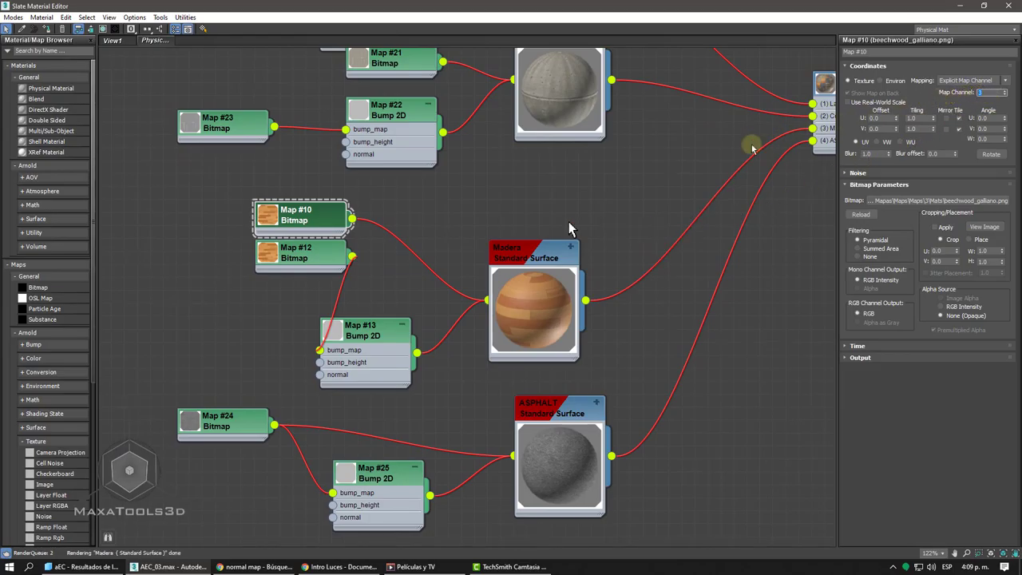
double_click(313, 259)
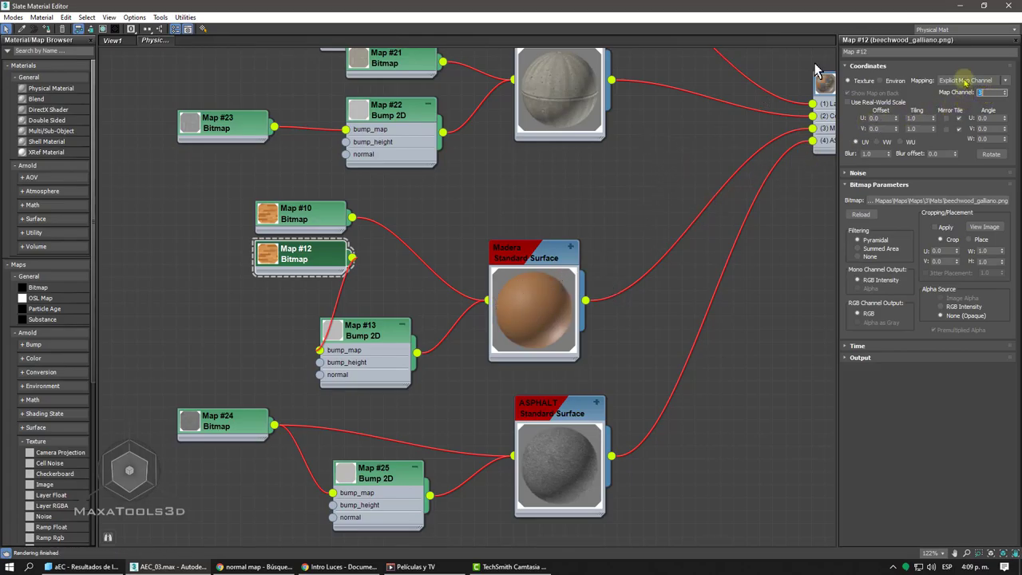
left_click(963, 8)
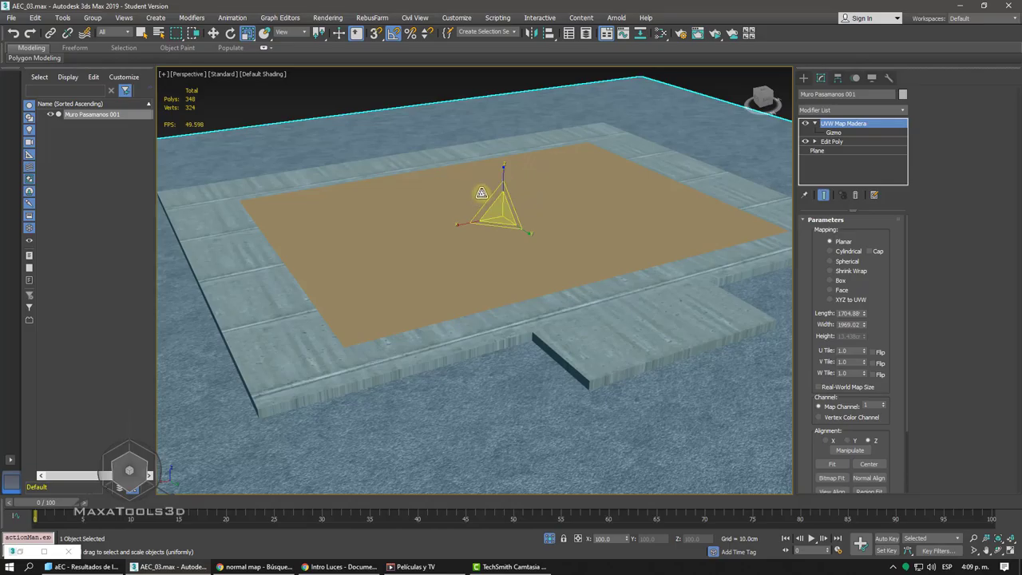
- Set the UVW Map Madera modifier's map channel to 3 and scale its gizmo down uniformly for smaller floor planks
left_click(868, 406)
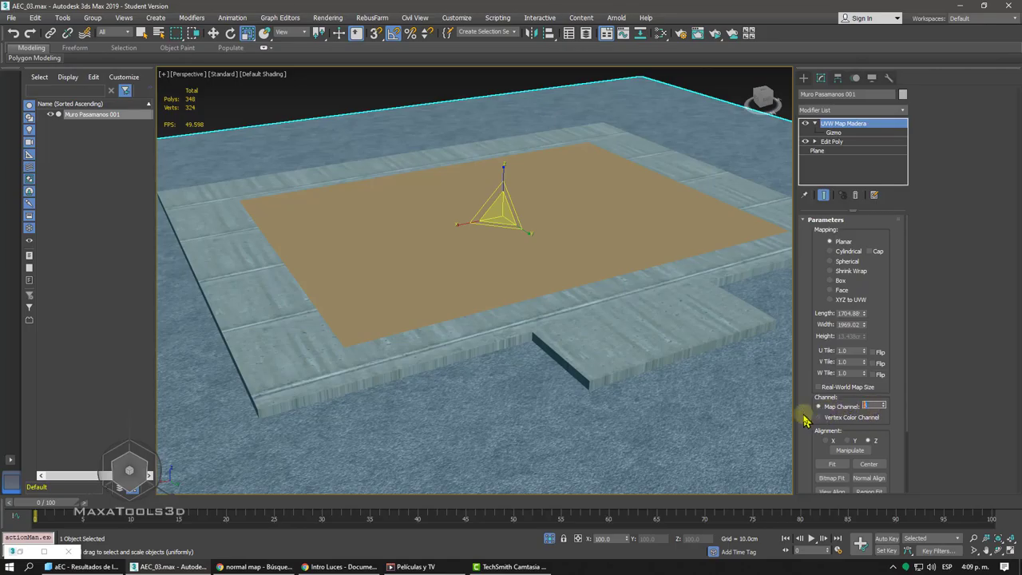
key("Return")
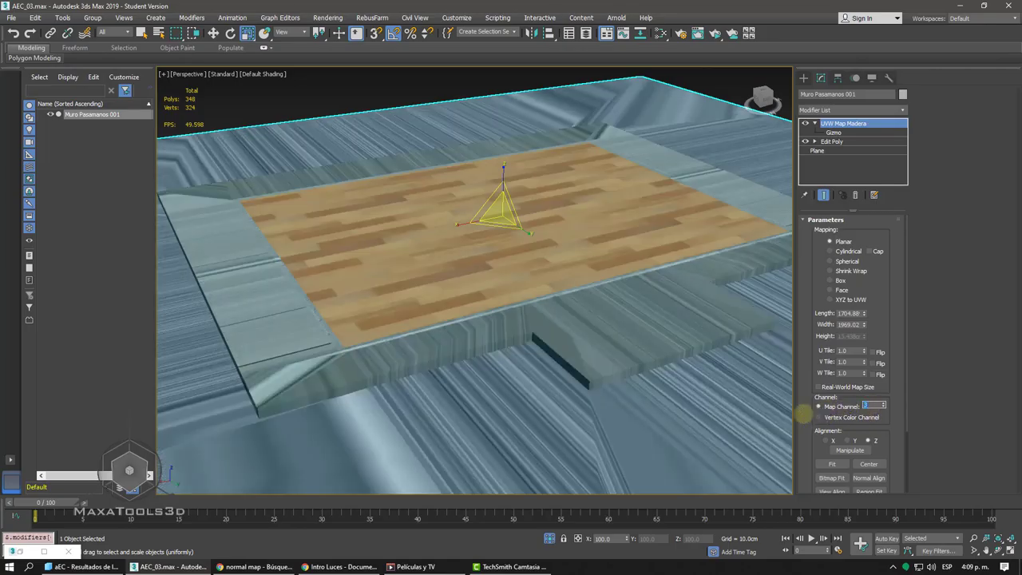
left_click(833, 131)
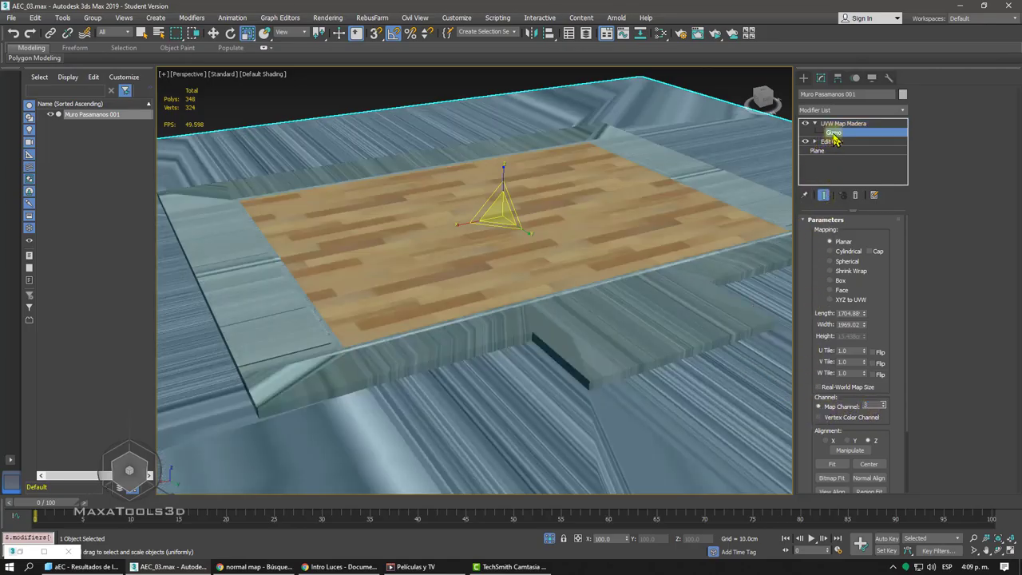
left_click_drag(510, 221, 473, 313)
scroll(482, 298, "up", 6)
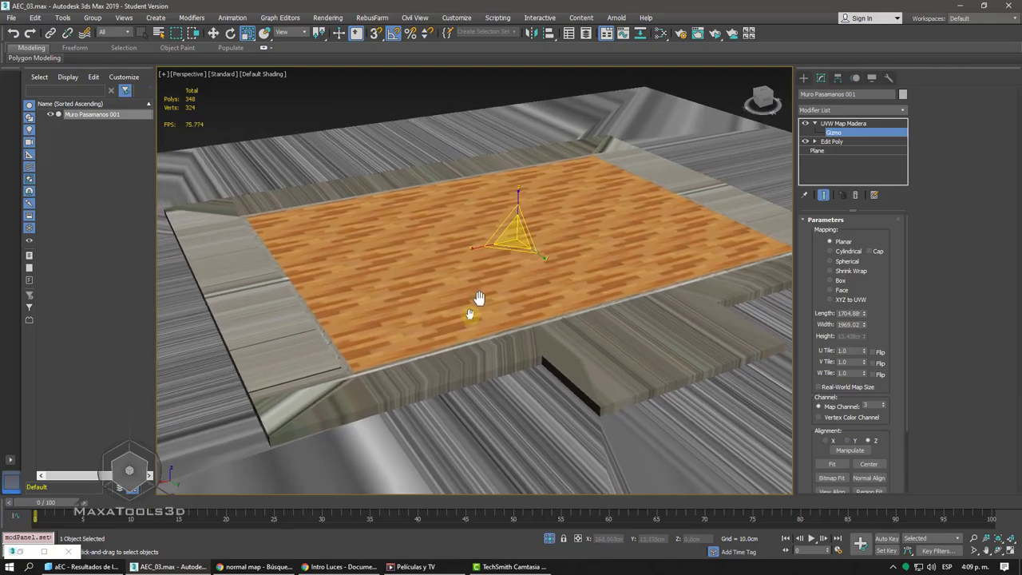
scroll(535, 301, "down", 6)
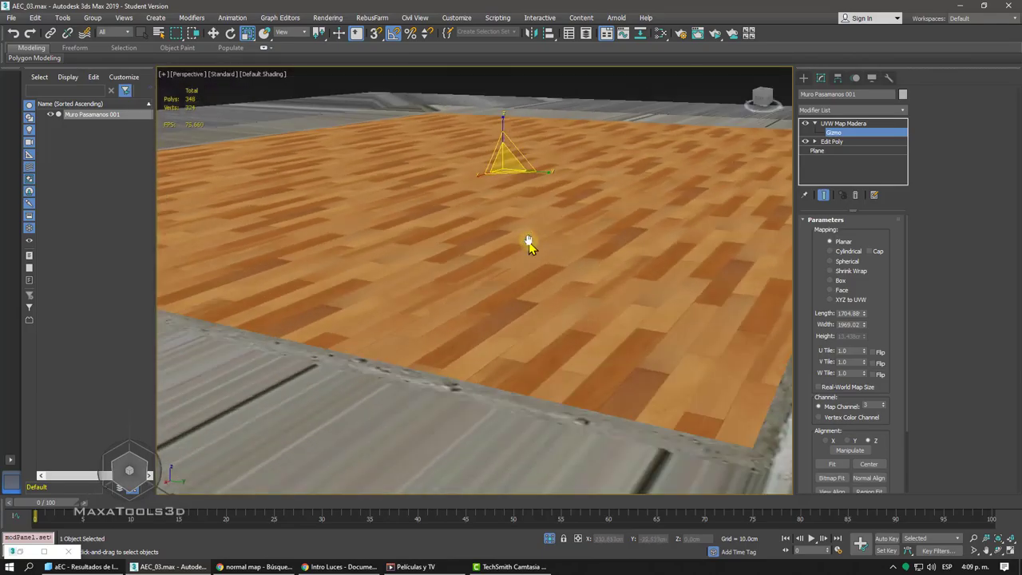
left_click_drag(508, 163, 495, 163)
scroll(510, 243, "down", 3)
middle_click_drag(510, 243, 487, 263, "alt")
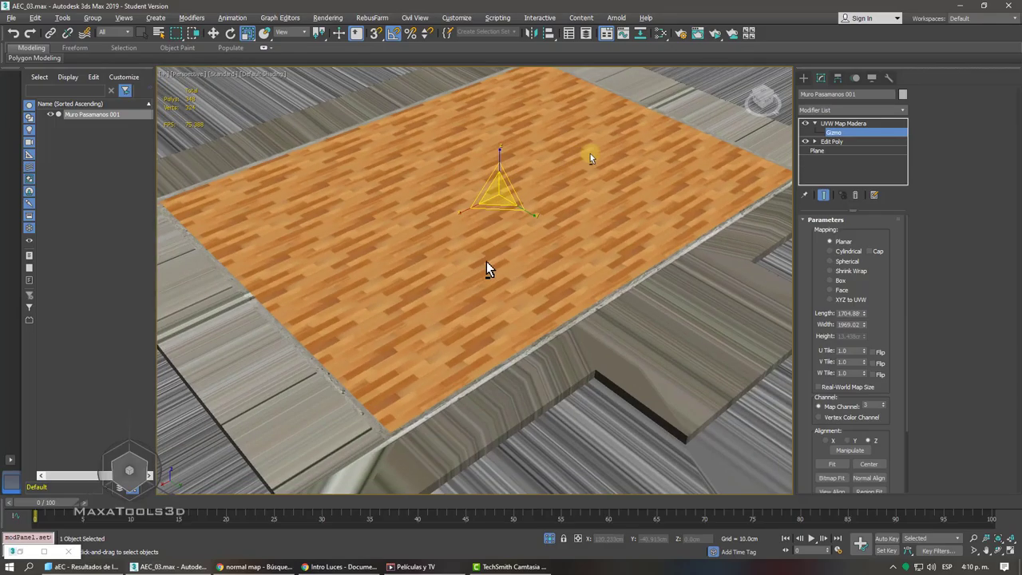
- Add a second UVW Map modifier above UVW Map Madera and rename it UVW Map Concreto 2
left_click(842, 123)
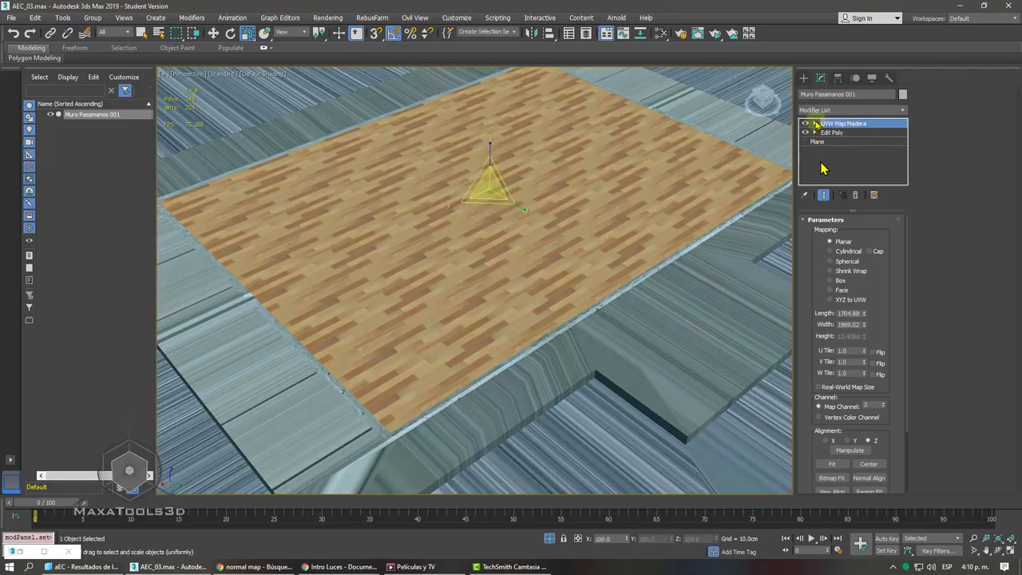
left_click(830, 111)
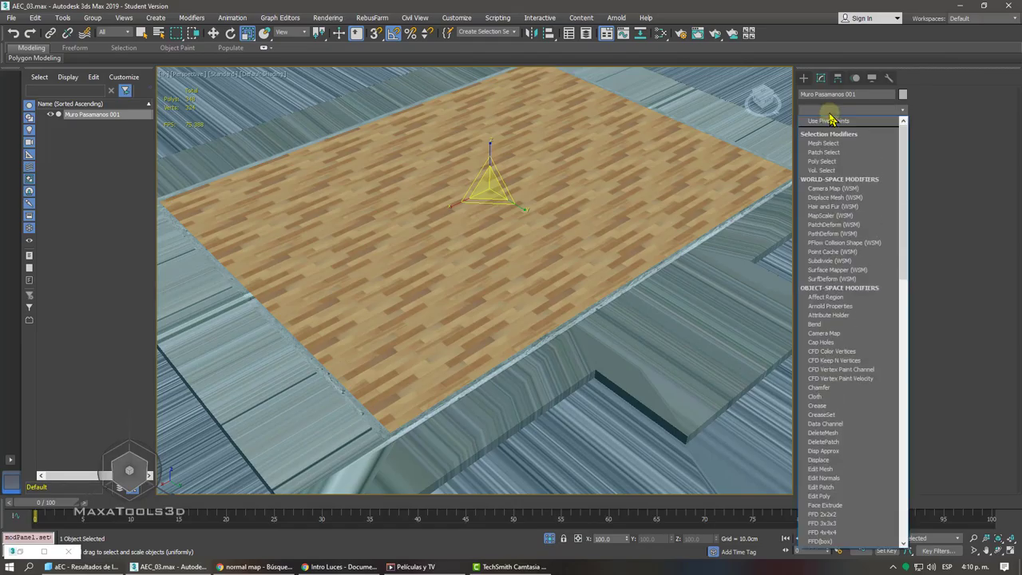
key("w")
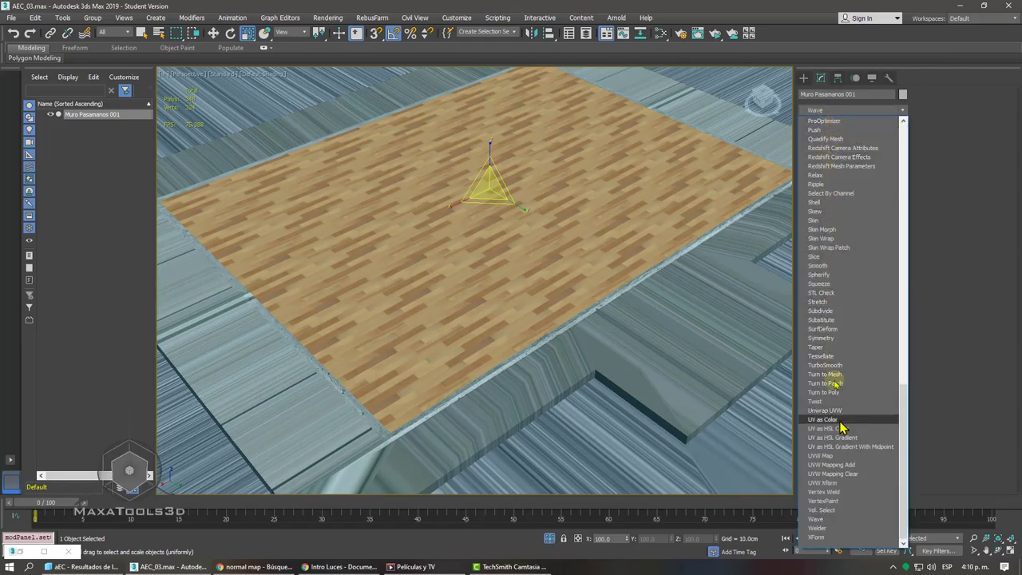
left_click(839, 455)
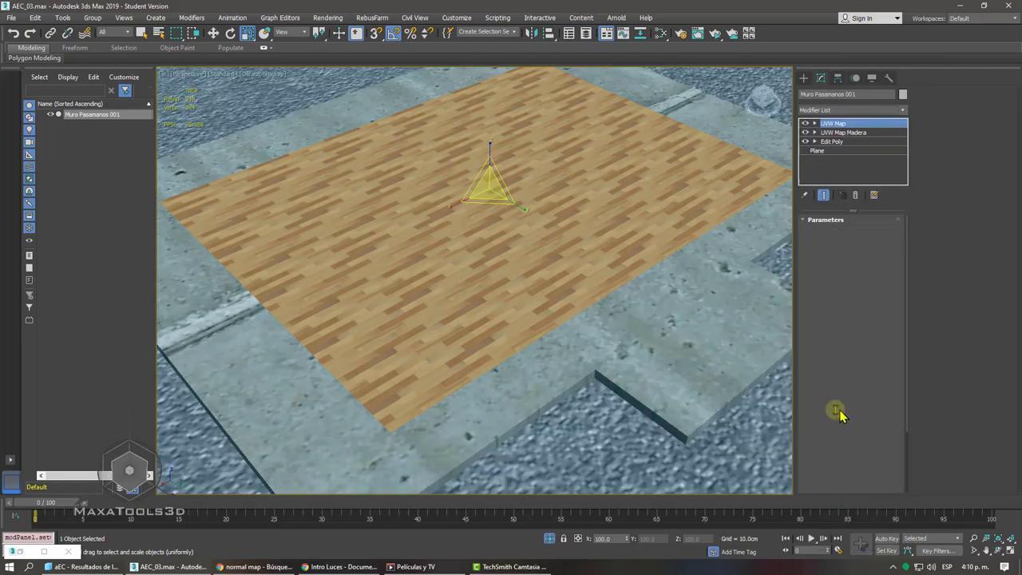
right_click(836, 128)
left_click(848, 126)
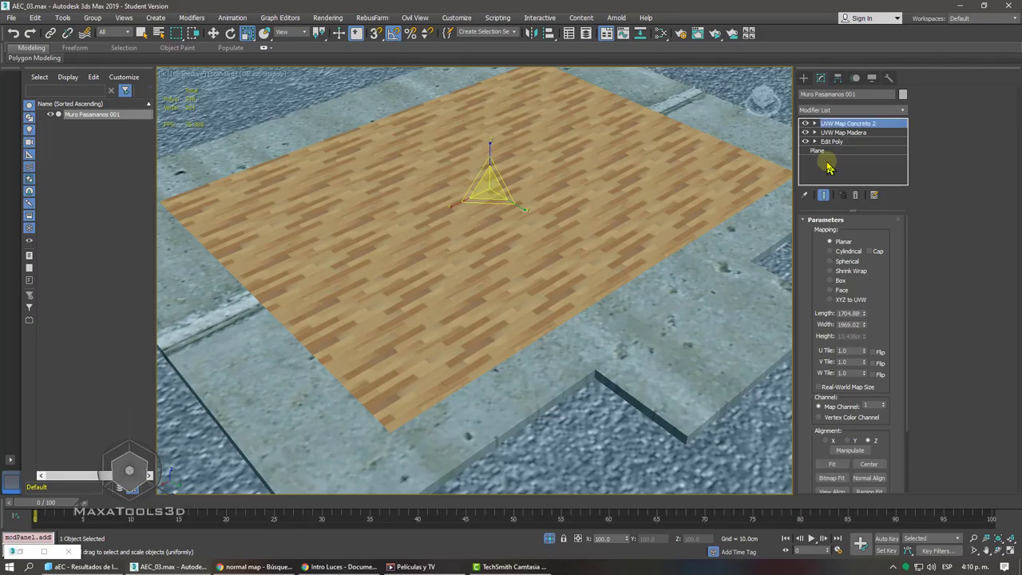
- Open the Slate Material Editor, move the Madera bitmaps lower, and spread out Concreto 2's bitmap nodes Map #23 and Map #21
left_click(661, 34)
middle_click_drag(556, 150, 433, 189)
scroll(672, 177, "up", 2)
middle_click_drag(320, 176, 524, 163)
left_click_drag(336, 272, 293, 387)
left_click_drag(318, 313, 259, 358)
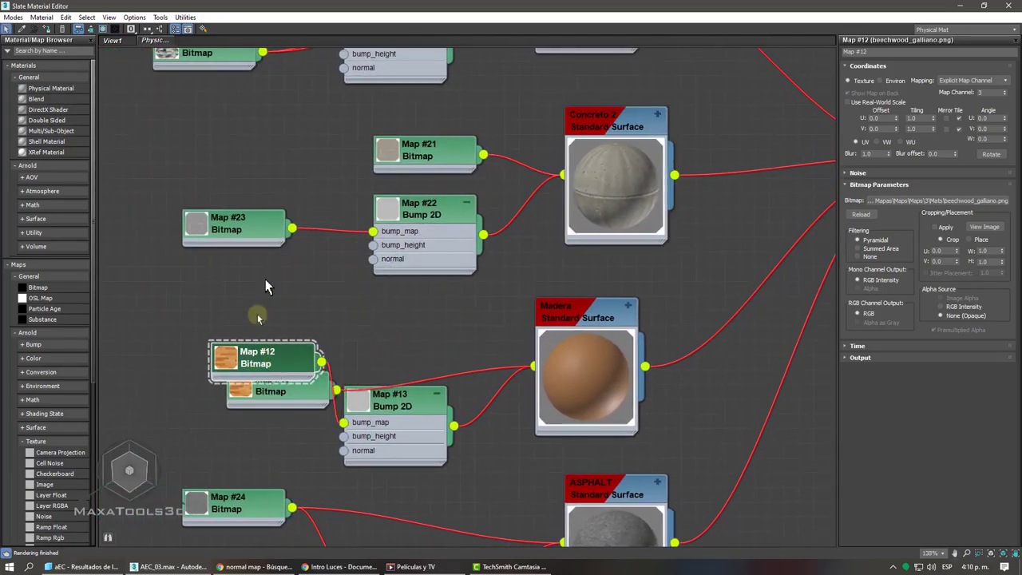
left_click_drag(237, 232, 178, 173)
left_click(436, 163)
left_click_drag(437, 163, 421, 148)
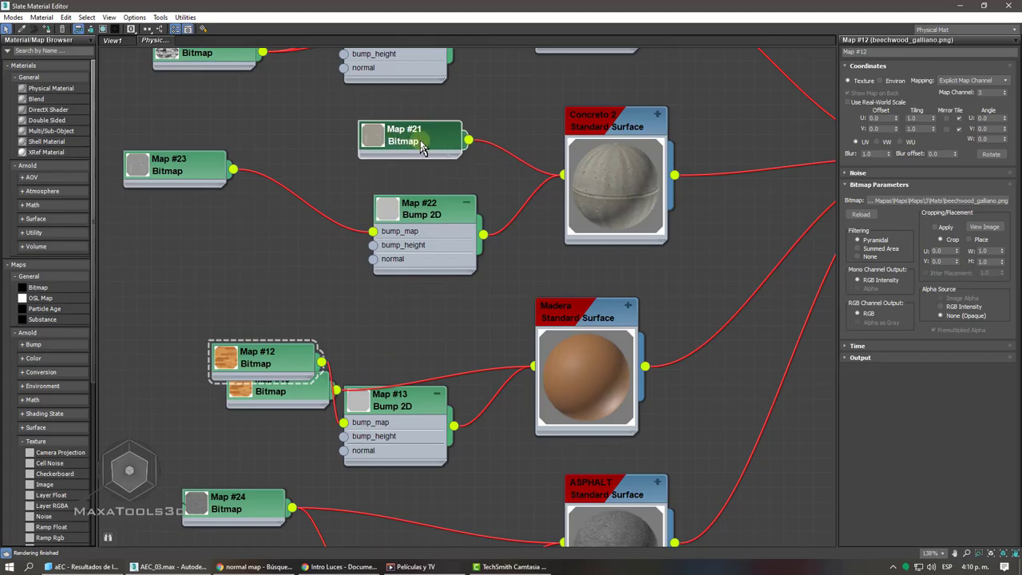
- Set the map channel of the Concreto 2 bitmaps Map #21 and Map #23 to 2 and close the material editor
double_click(421, 148)
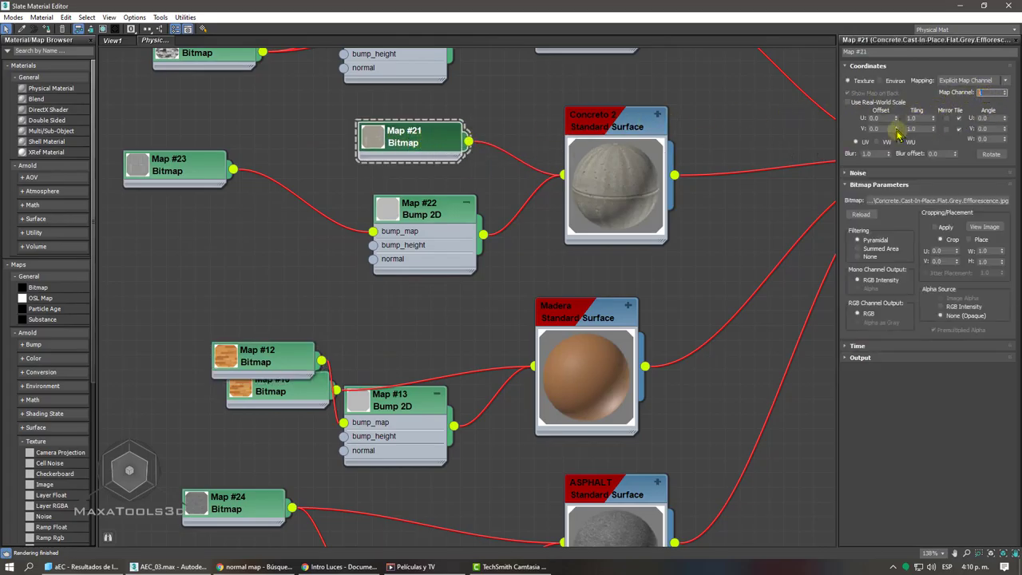
double_click(181, 169)
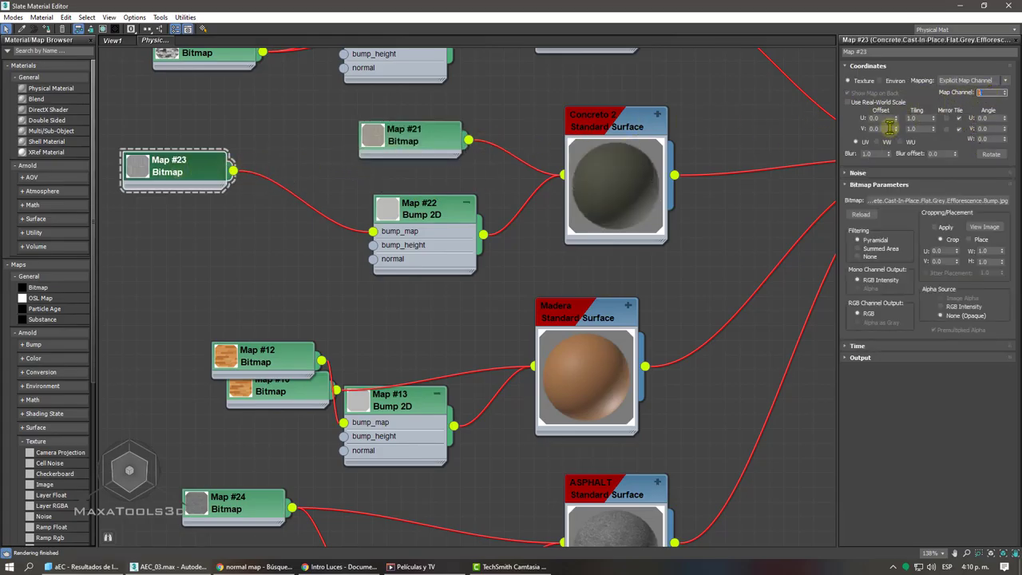
left_click(1010, 8)
- Set the UVW Map Concreto 2 modifier's map channel to 2 and its mapping type to Box
left_click_drag(887, 310, 881, 282)
left_click(884, 376)
middle_click_drag(705, 276, 683, 229)
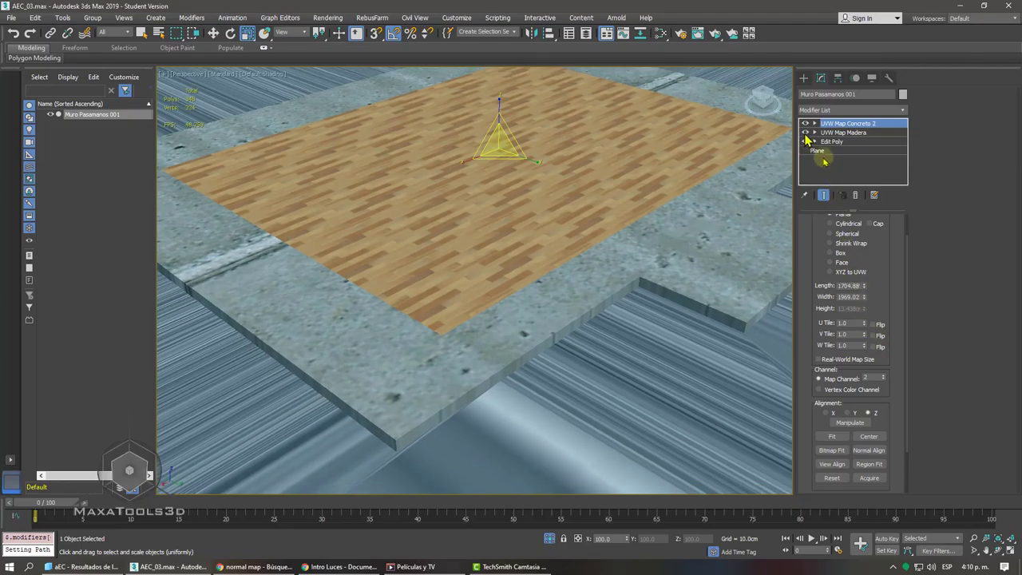
left_click(814, 123)
left_click(814, 123)
middle_click_drag(607, 274, 601, 244, "alt")
scroll(600, 244, "up", 5)
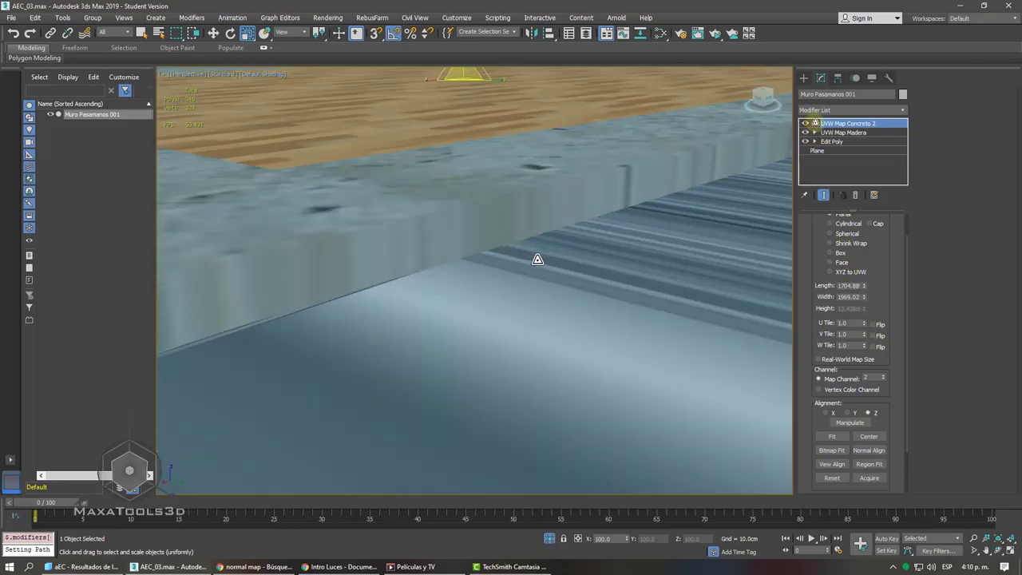
left_click_drag(821, 249, 818, 277)
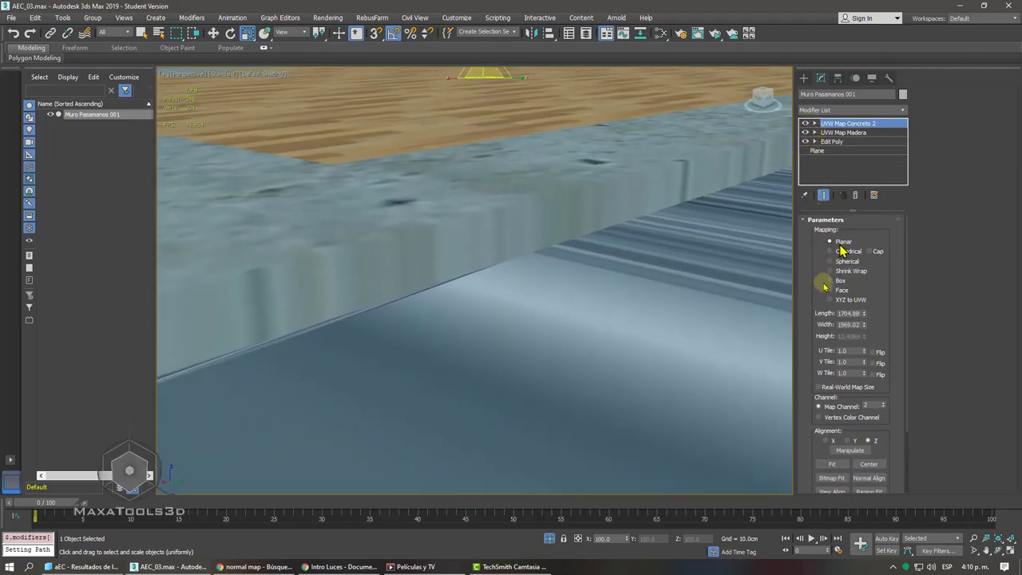
left_click(840, 281)
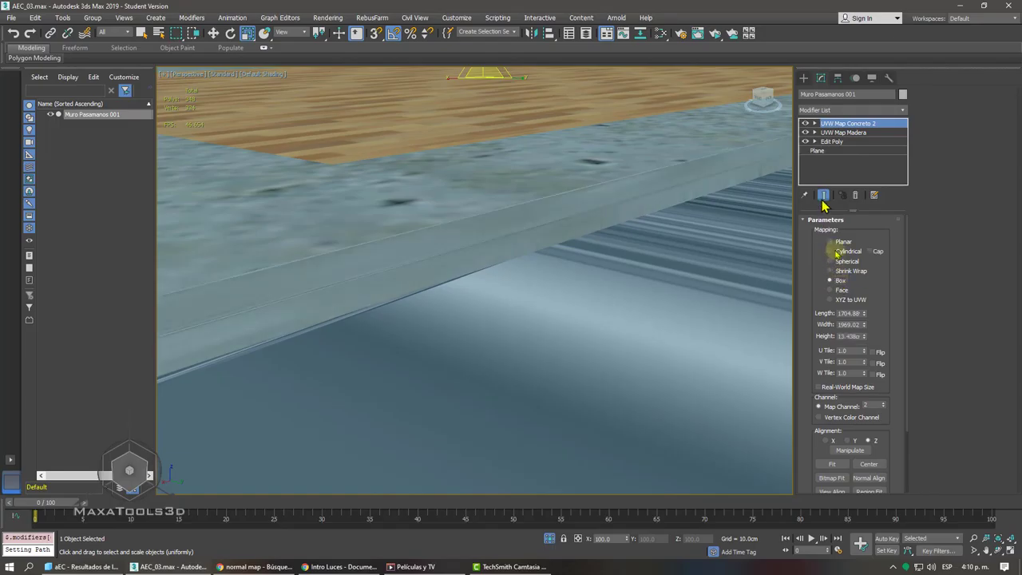
- Select the UVW Map Concreto 2 gizmo and fit it to the ground object
left_click(816, 124)
left_click(835, 136)
scroll(582, 192, "down", 8)
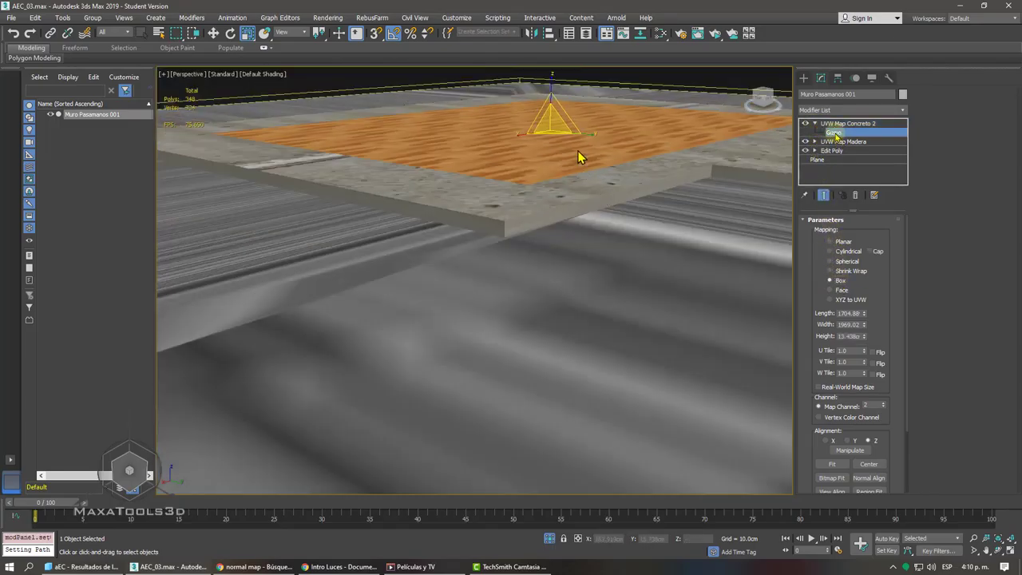
middle_click_drag(559, 135, 559, 15, "alt")
left_click_drag(559, 548, 559, 417)
left_click(833, 467)
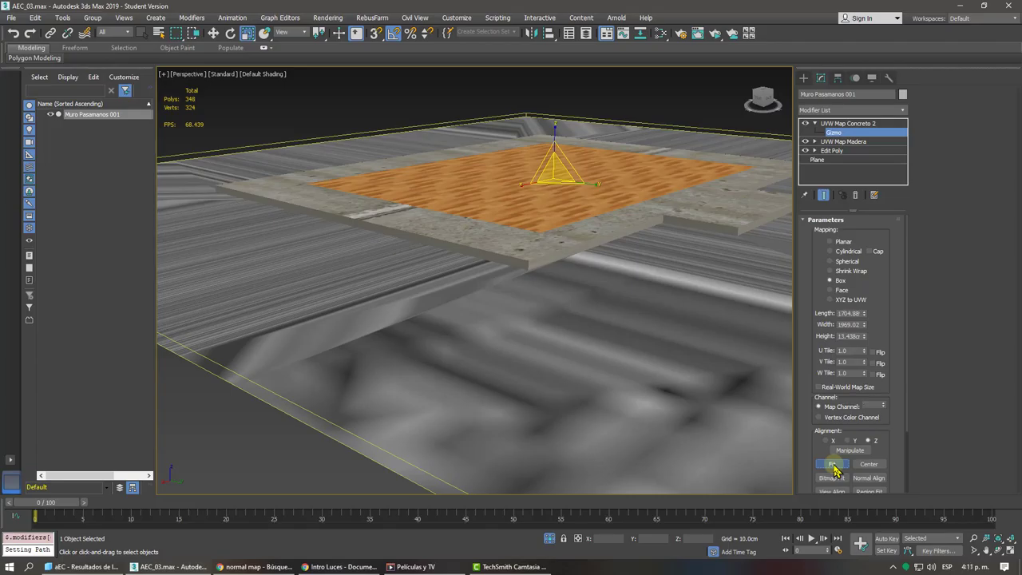
- Stretch the Concreto 2 gizmo along Z and scale it down uniformly for smaller concrete tiles
middle_click_drag(779, 423, 773, 481)
left_click_drag(551, 172, 545, 129)
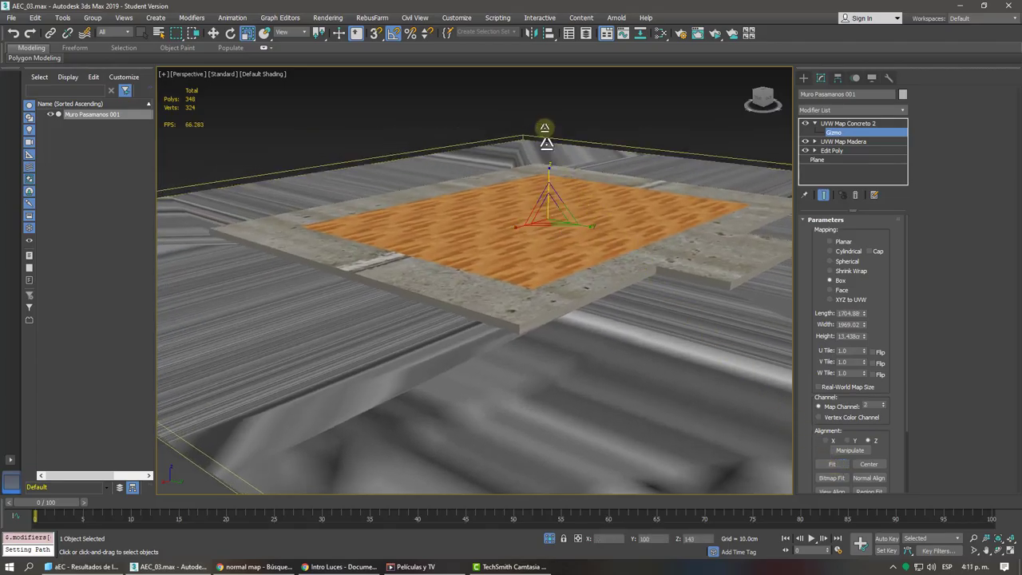
middle_click_drag(546, 142, 304, 380, "alt")
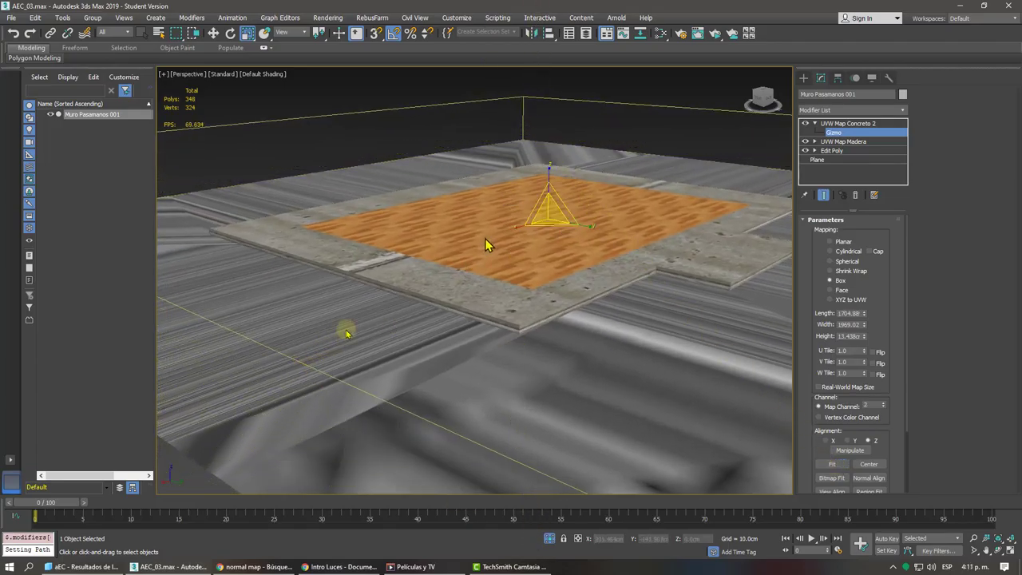
left_click_drag(550, 174, 536, 412)
scroll(544, 356, "up", 3)
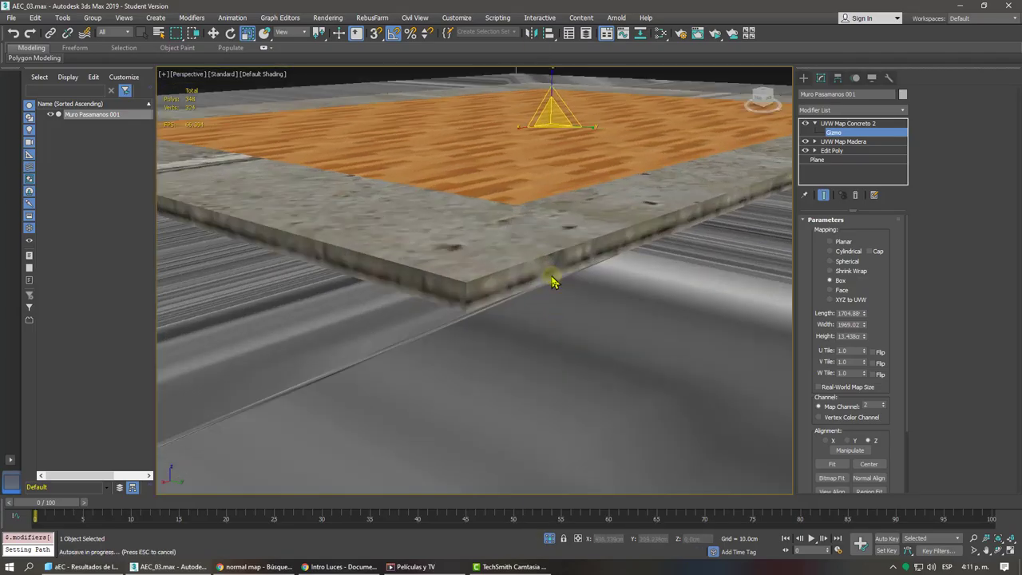
middle_click_drag(545, 279, 545, 230, "alt")
left_click_drag(556, 149, 372, 354)
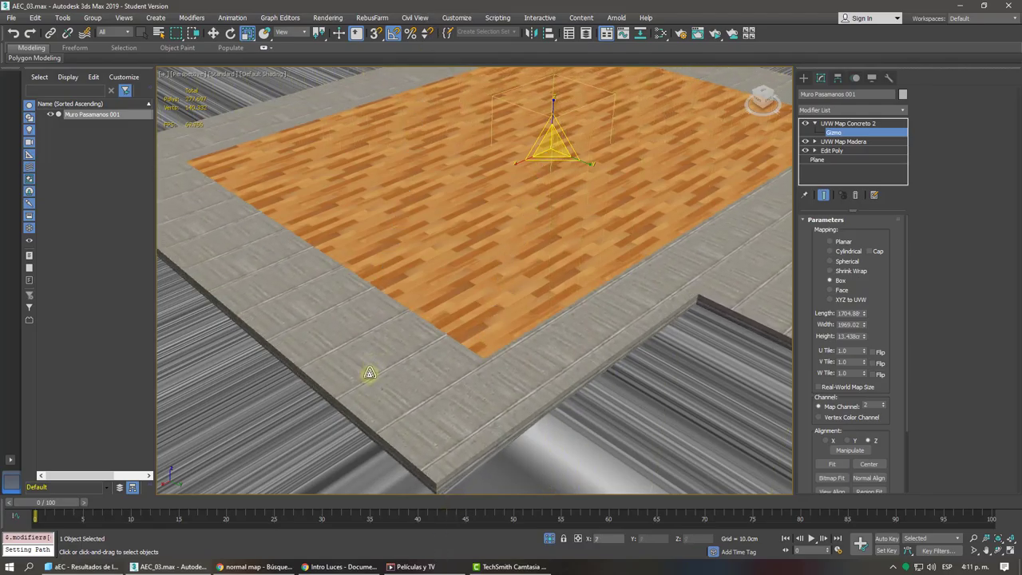
- Move the Concreto 2 gizmo up along Z by about 7 cm to align the texture on the slab's edge
middle_click_drag(366, 391, 486, 231, "alt")
right_click(575, 85)
left_click(590, 125)
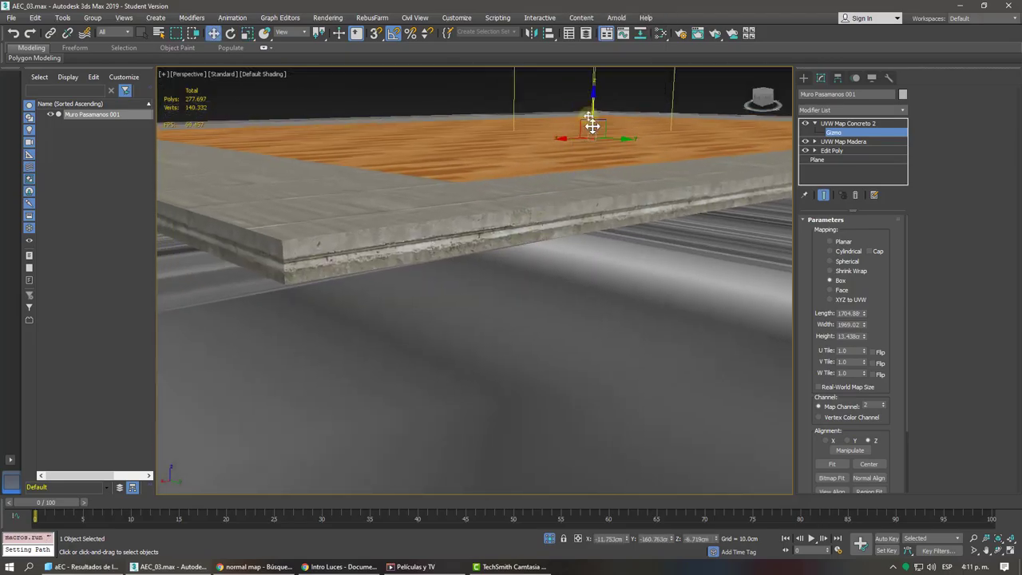
right_click(592, 126)
left_click(599, 130)
left_click_drag(590, 108, 587, 99)
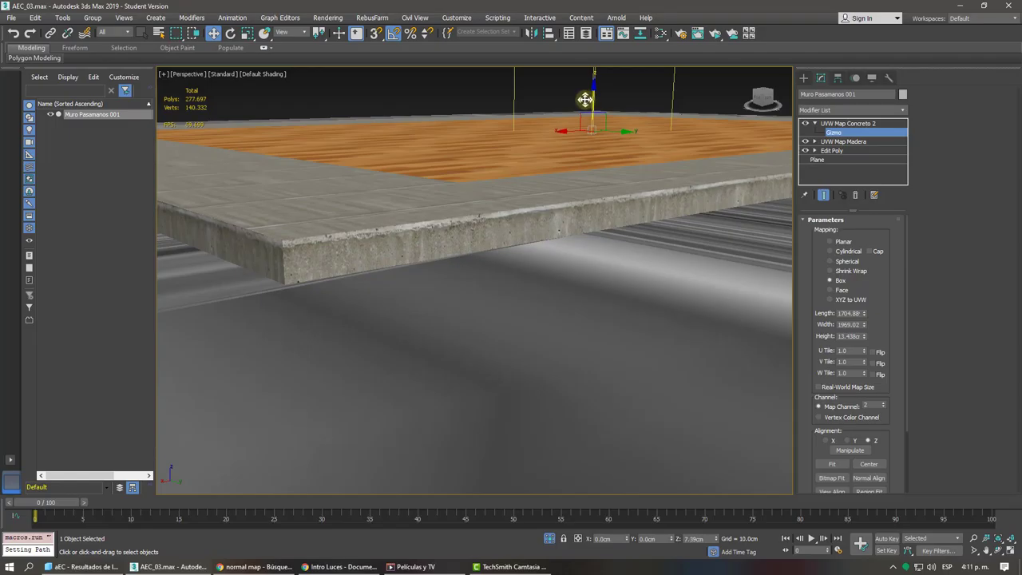
middle_click_drag(282, 218, 312, 228)
scroll(312, 246, "up", 3)
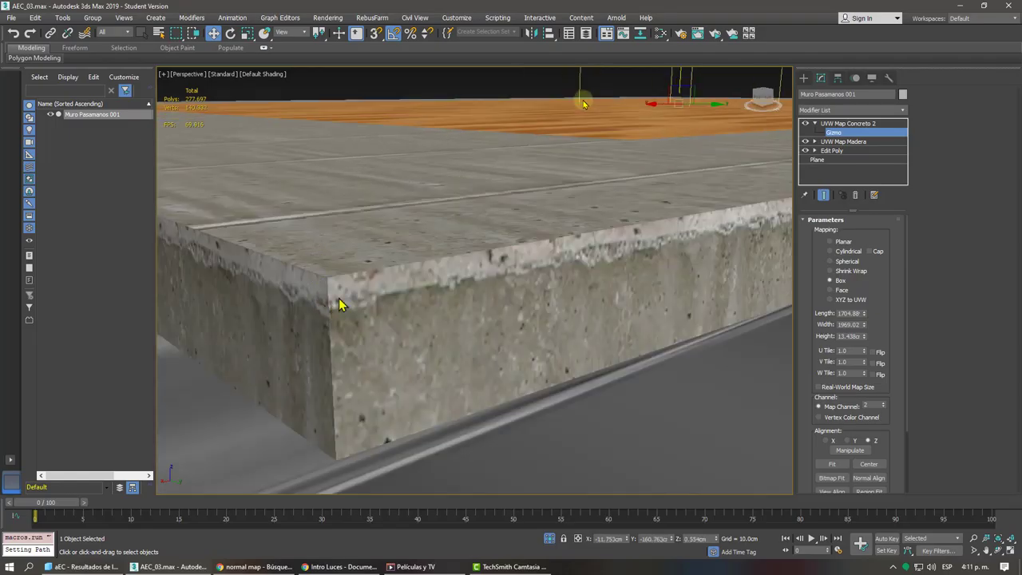
scroll(417, 217, "down", 4)
middle_click_drag(439, 213, 609, 288, "alt")
scroll(615, 297, "up", 4)
scroll(616, 300, "down", 10)
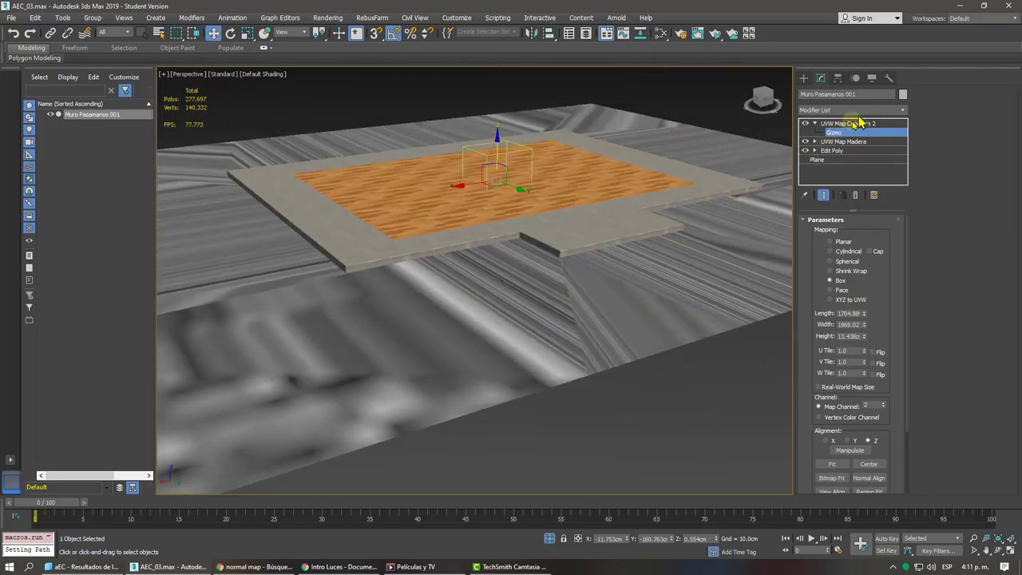
- Add another UVW Map modifier above UVW Map Concreto 2 and rename it UVW Map Asphalt
left_click(846, 125)
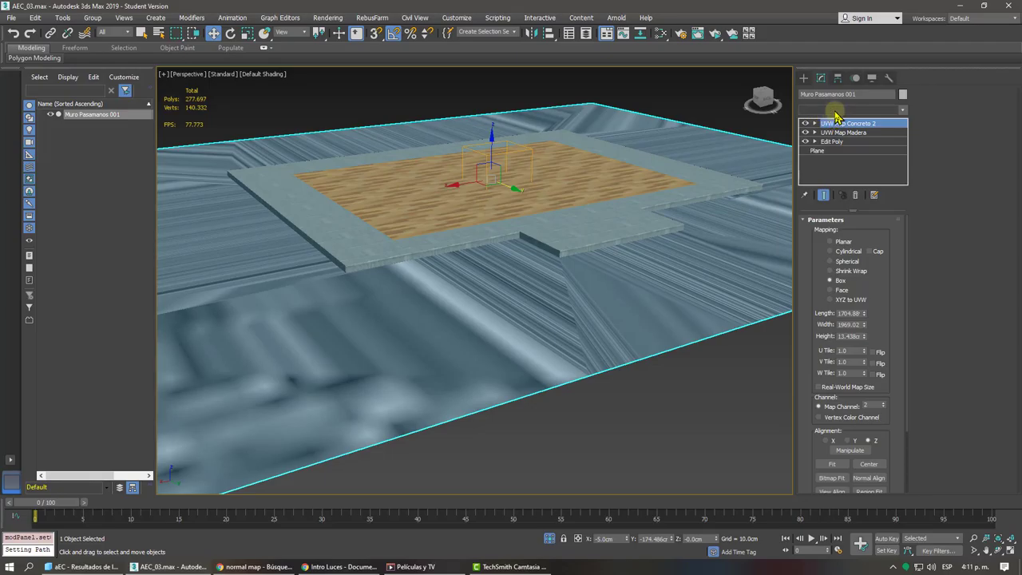
left_click(835, 110)
key("u")
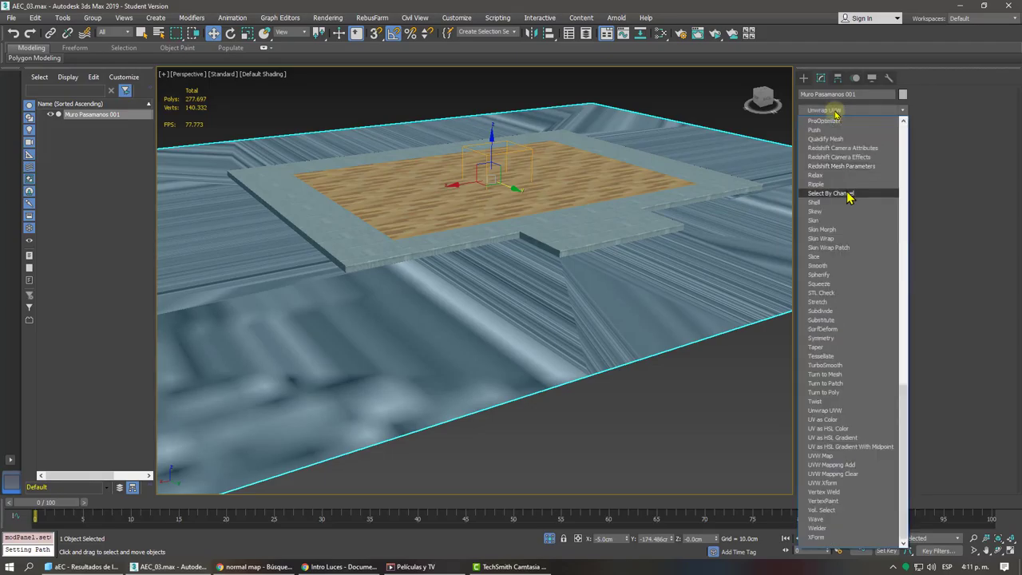
left_click(835, 456)
right_click(838, 123)
left_click(855, 127)
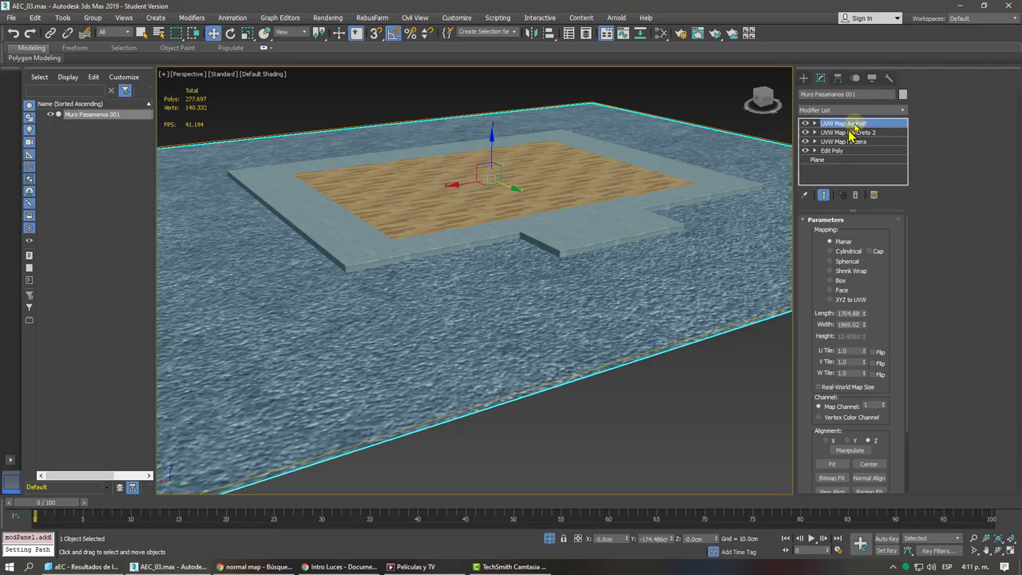
key("Return")
- Open the Slate Material Editor and move the ASPHALT material's bitmap node Map #24 closer to its Bump 2D node
left_click(661, 34)
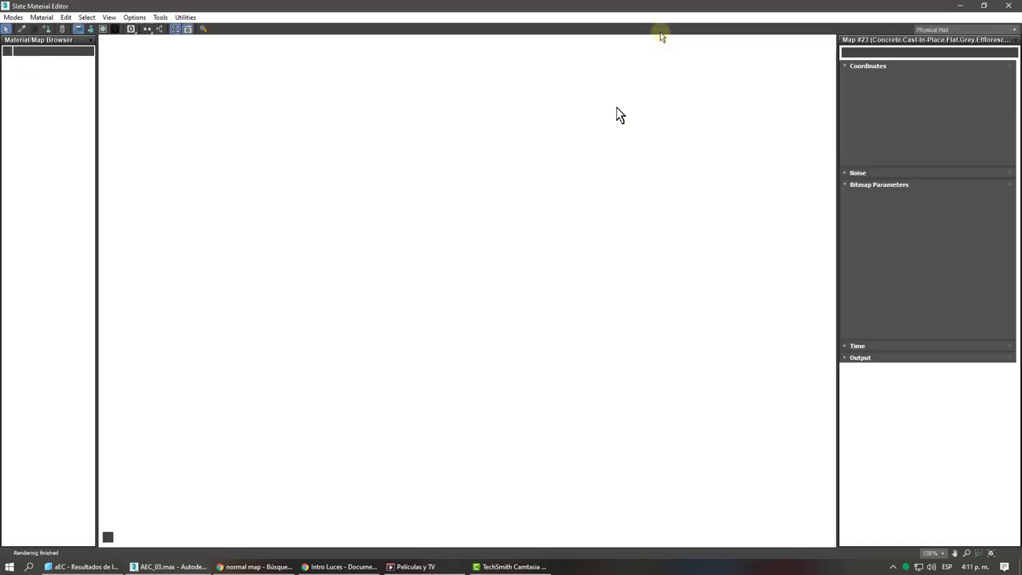
scroll(436, 196, "down", 1)
middle_click_drag(436, 197, 458, 89)
scroll(534, 282, "down", 2)
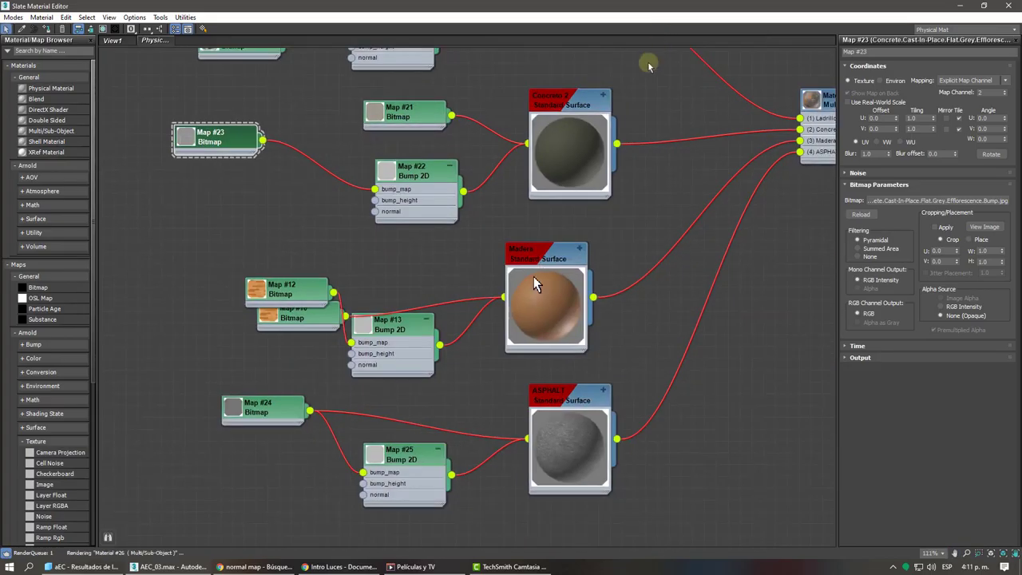
middle_click_drag(568, 503, 561, 415)
scroll(562, 415, "up", 3)
left_click_drag(553, 315, 525, 326)
middle_click_drag(660, 315, 522, 489)
scroll(680, 247, "up", 3)
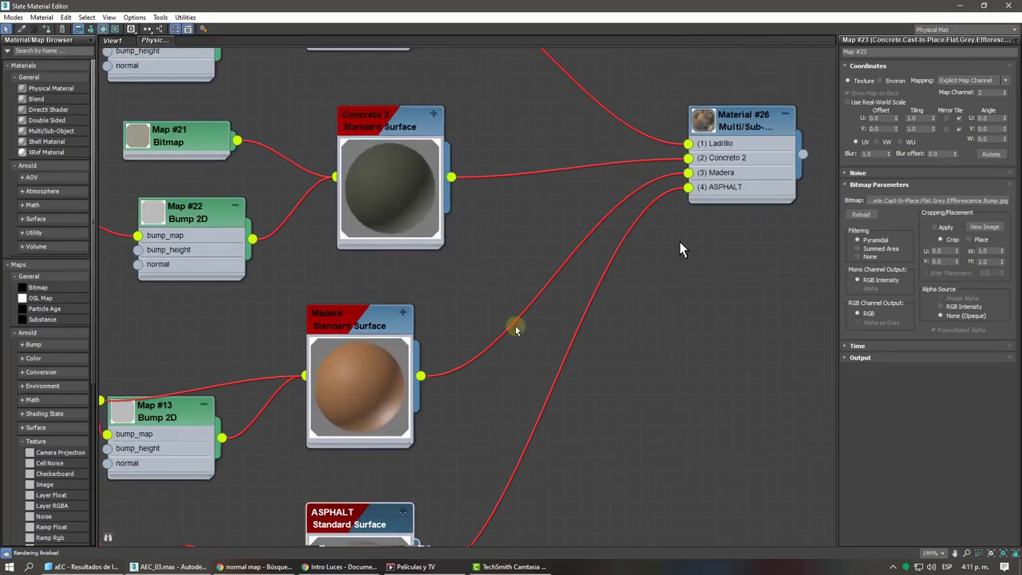
scroll(618, 292, "down", 2)
middle_click_drag(427, 445, 511, 338)
middle_click_drag(193, 440, 325, 295)
left_click_drag(227, 274, 367, 259)
- Set the map channel of the ASPHALT bitmap Map #24 to 7 and minimize the material editor
double_click(368, 259)
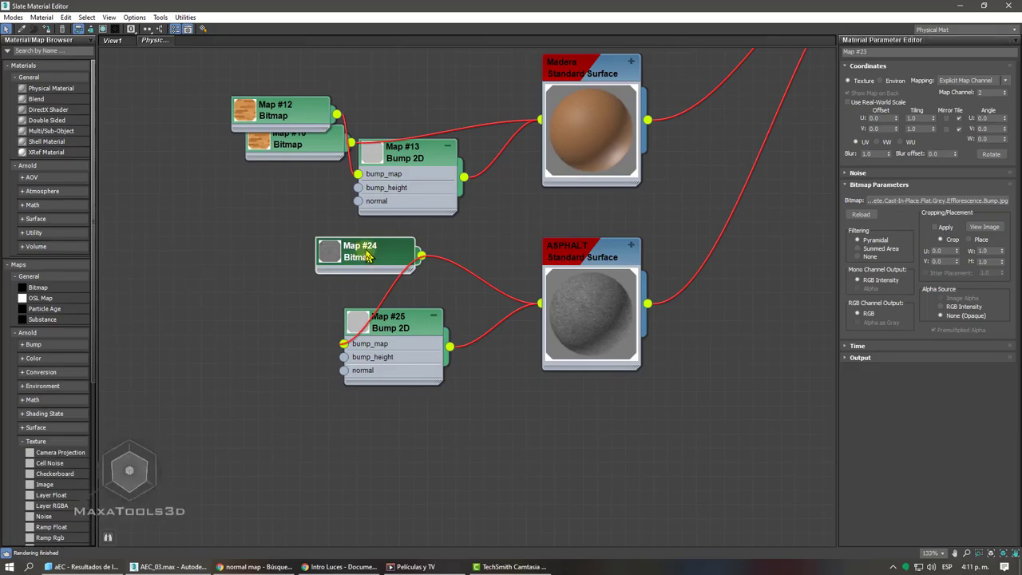
middle_click_drag(612, 80, 415, 232)
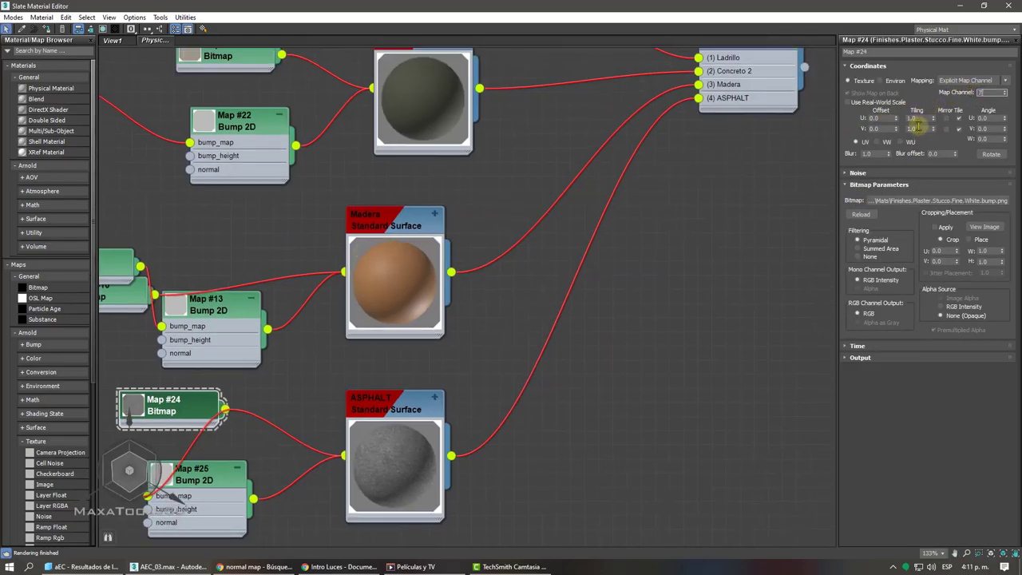
left_click(963, 7)
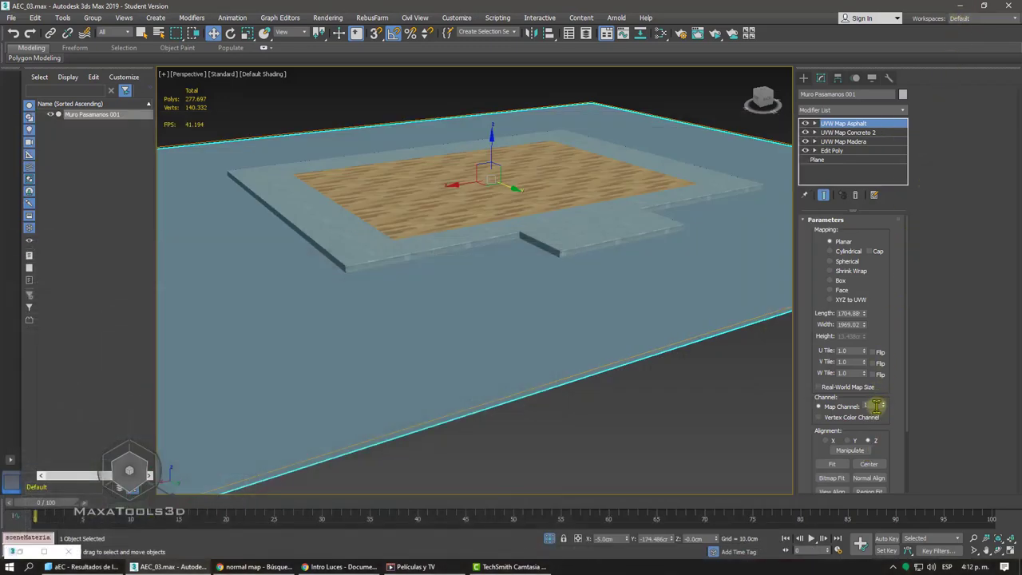
- Set the UVW Map Asphalt modifier's map channel to 7 and scale its gizmo down uniformly for a finer asphalt texture
type("7")
key("Return")
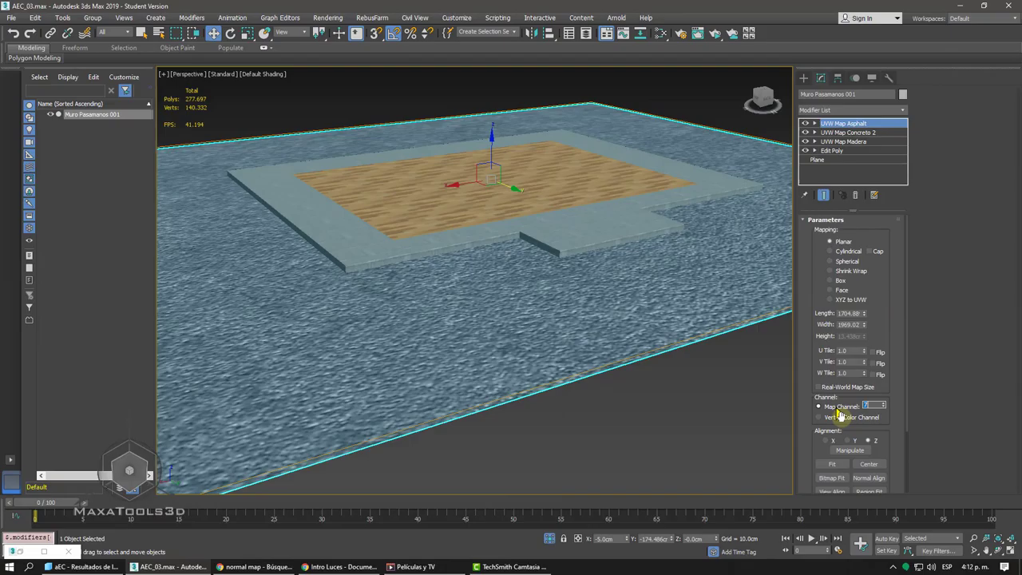
left_click(815, 123)
left_click(834, 131)
middle_click_drag(662, 187, 550, 157, "alt")
key("r")
left_click_drag(534, 182, 468, 419)
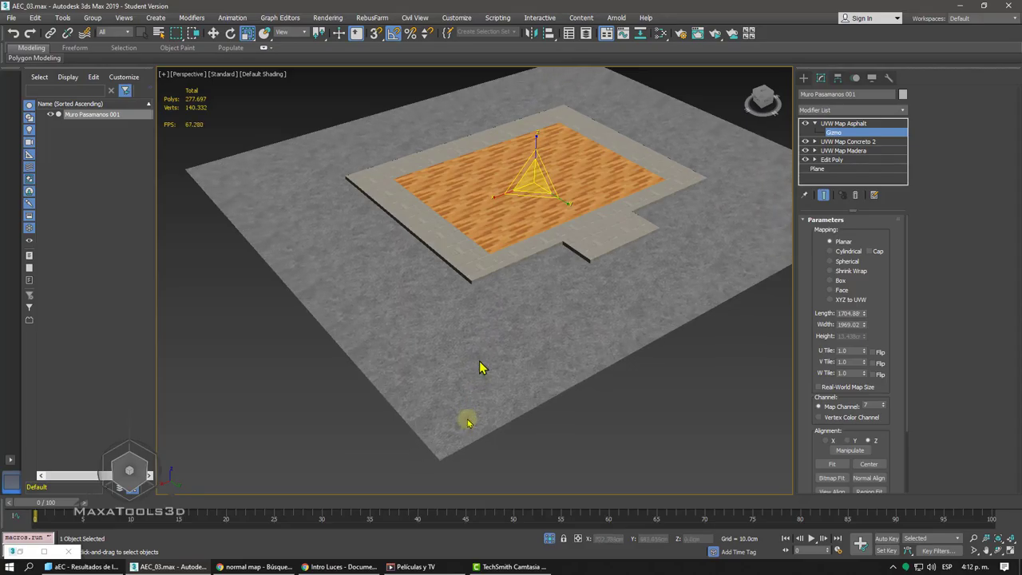
scroll(523, 199, "up", 5)
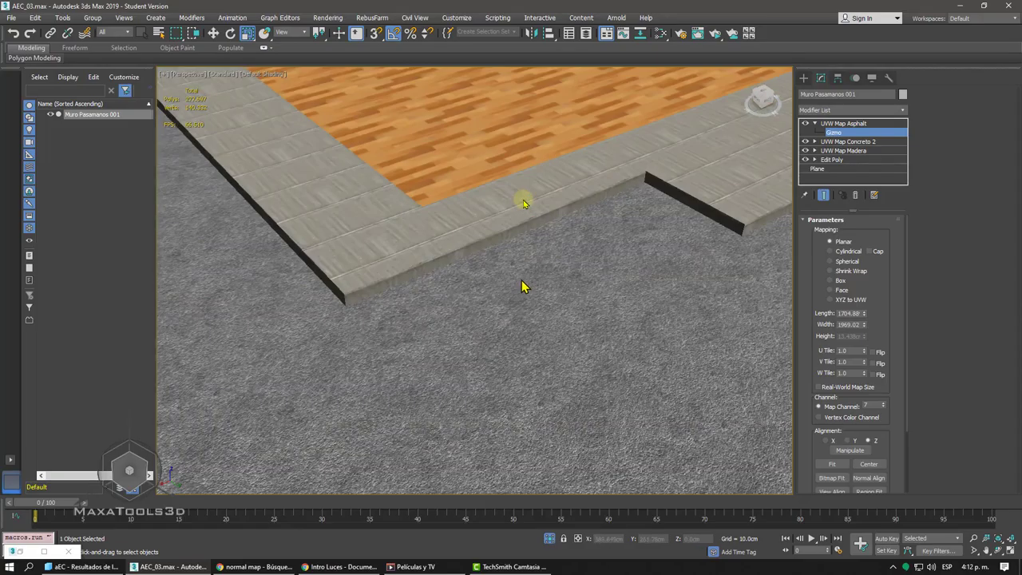
scroll(523, 203, "down", 5)
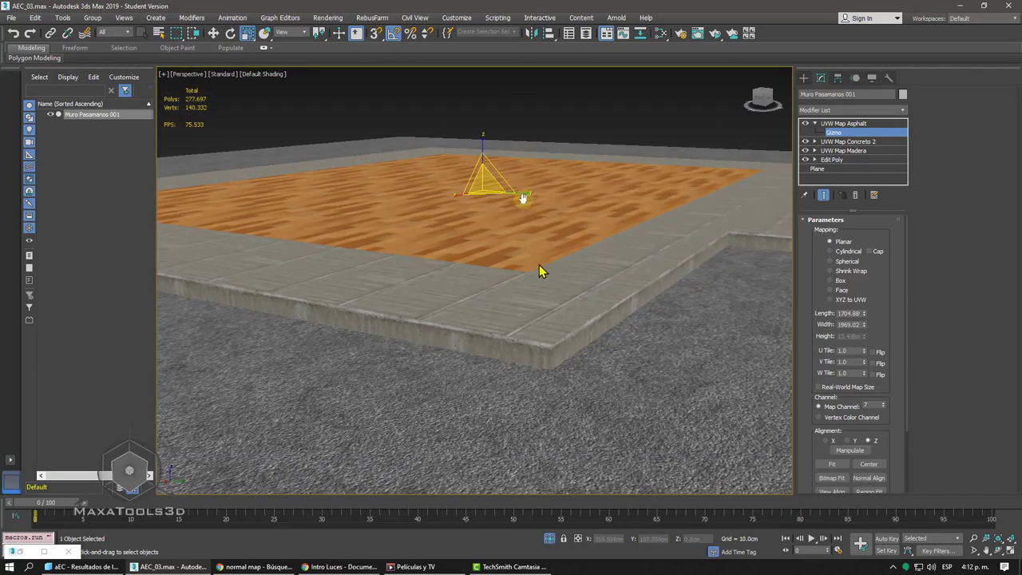
middle_click_drag(484, 262, 511, 258, "alt")
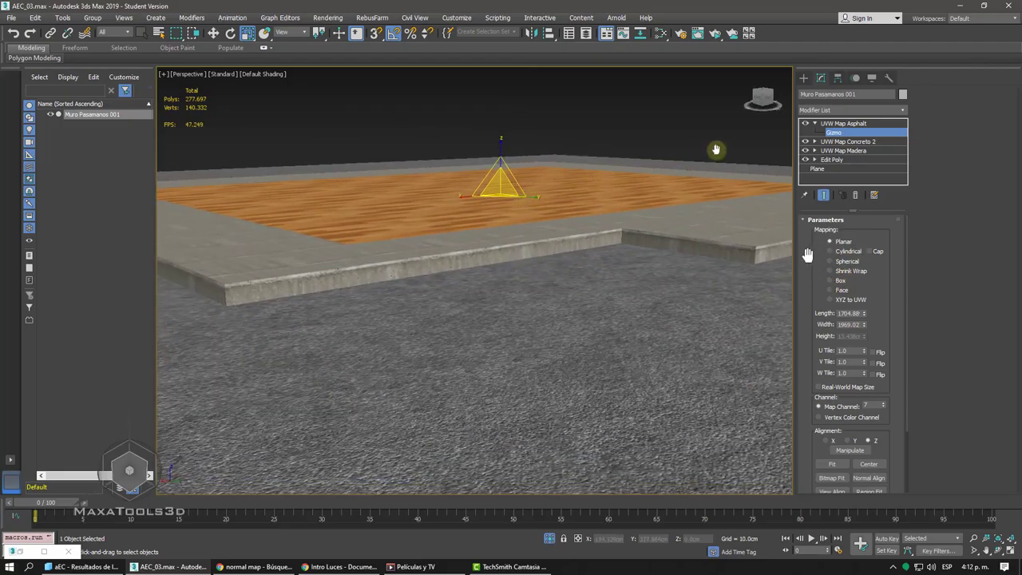
left_click(832, 124)
left_click(815, 124)
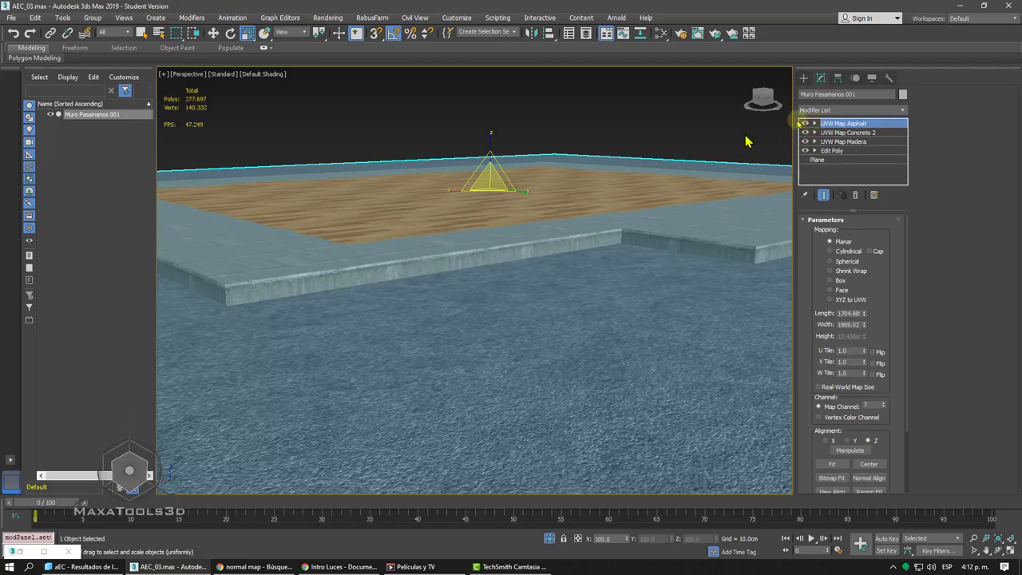
- Deselect the ground object, end its isolation and frame the whole building scene
left_click(663, 117)
middle_click_drag(472, 272, 482, 291, "alt")
scroll(484, 261, "down", 4)
middle_click_drag(518, 261, 387, 218, "alt")
scroll(495, 244, "up", 5)
scroll(386, 214, "down", 2)
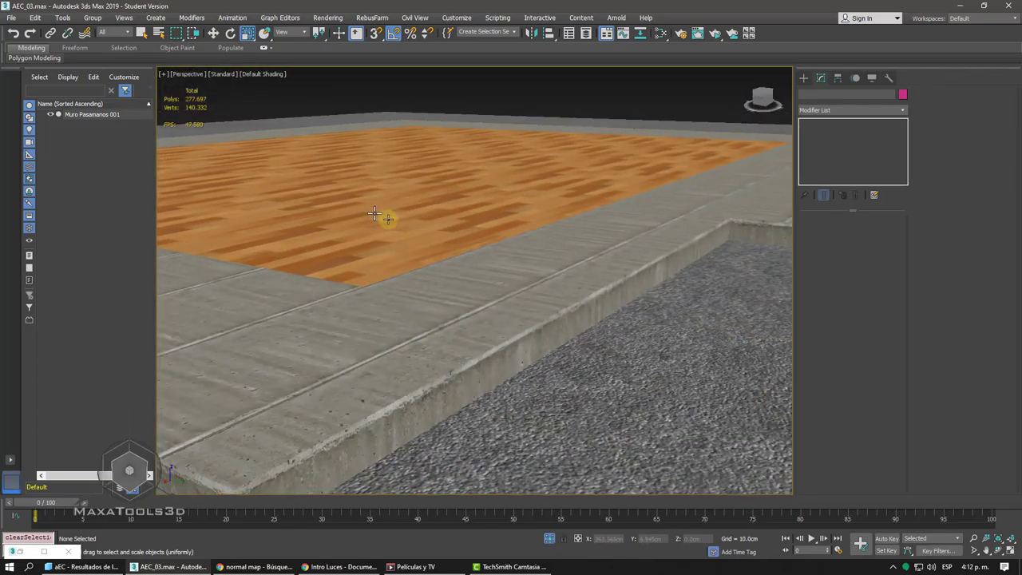
left_click(549, 539)
middle_click_drag(509, 440, 428, 217)
key("z")
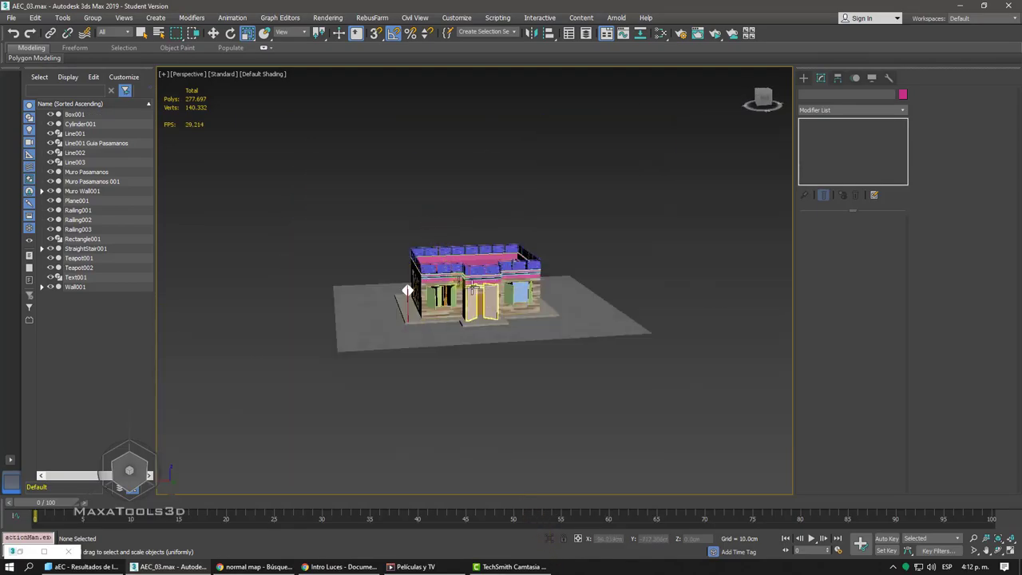
- Isolate the stone wall Muro Wall001 and add a UVW Map modifier with box mapping
left_click(462, 286)
scroll(462, 288, "up", 5)
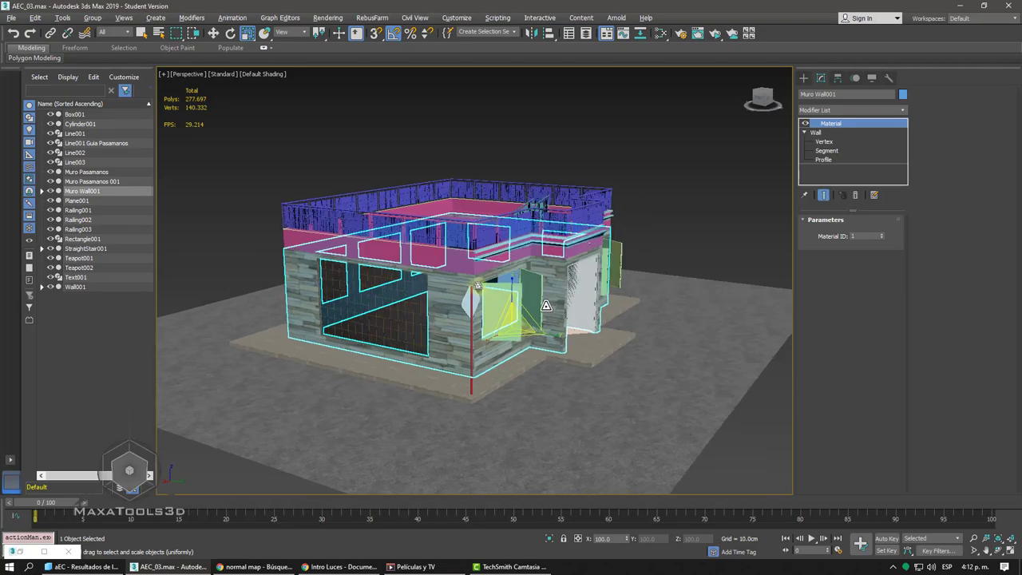
scroll(535, 290, "up", 2)
key("alt+q")
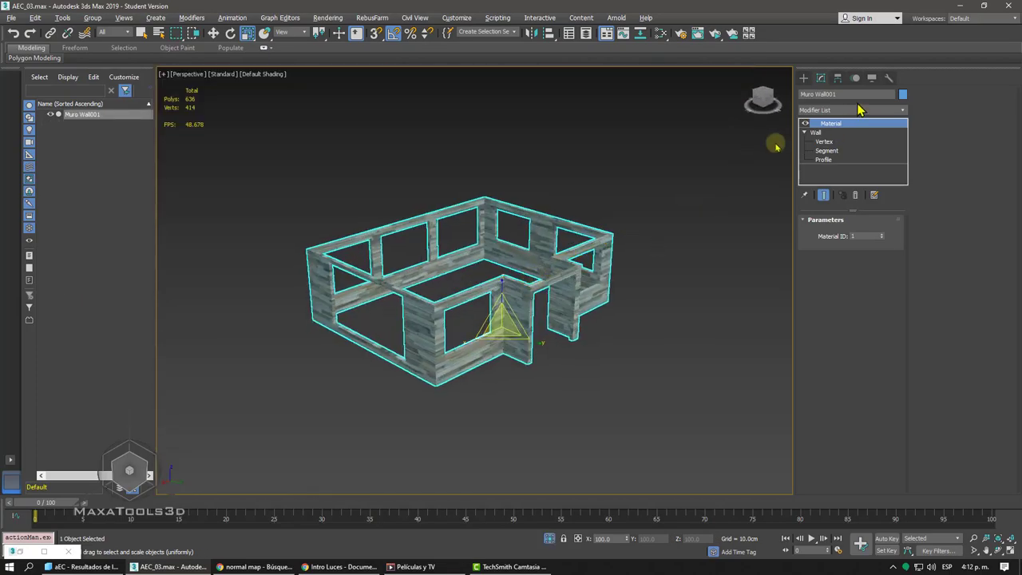
left_click(847, 111)
key("w")
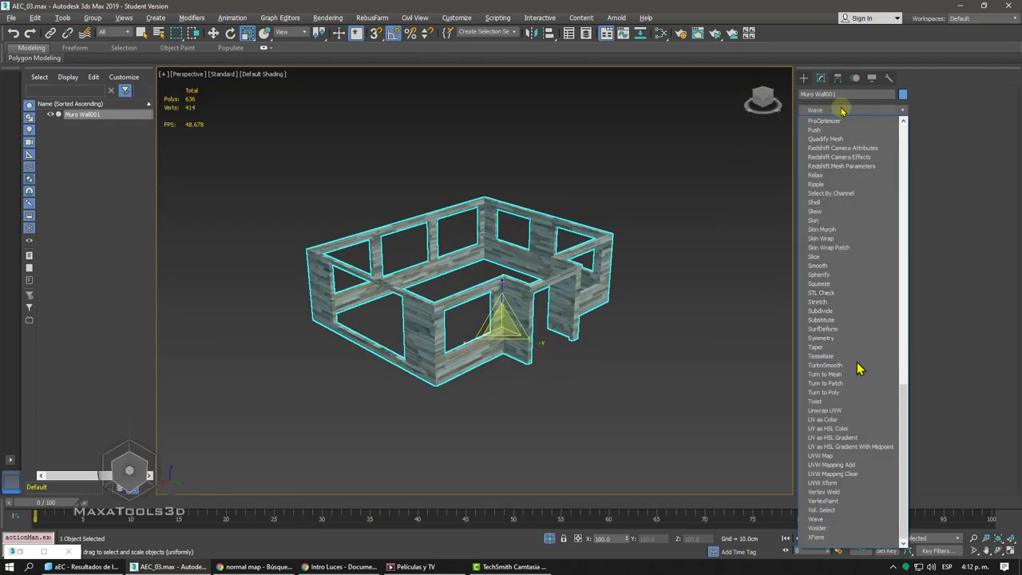
left_click(839, 454)
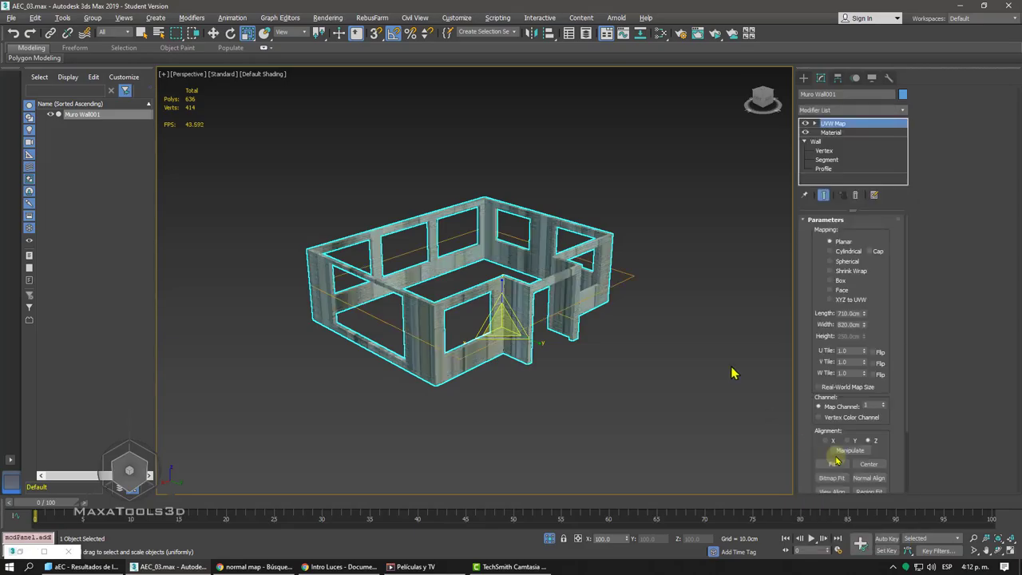
middle_click_drag(733, 370, 671, 202, "alt")
left_click(840, 281)
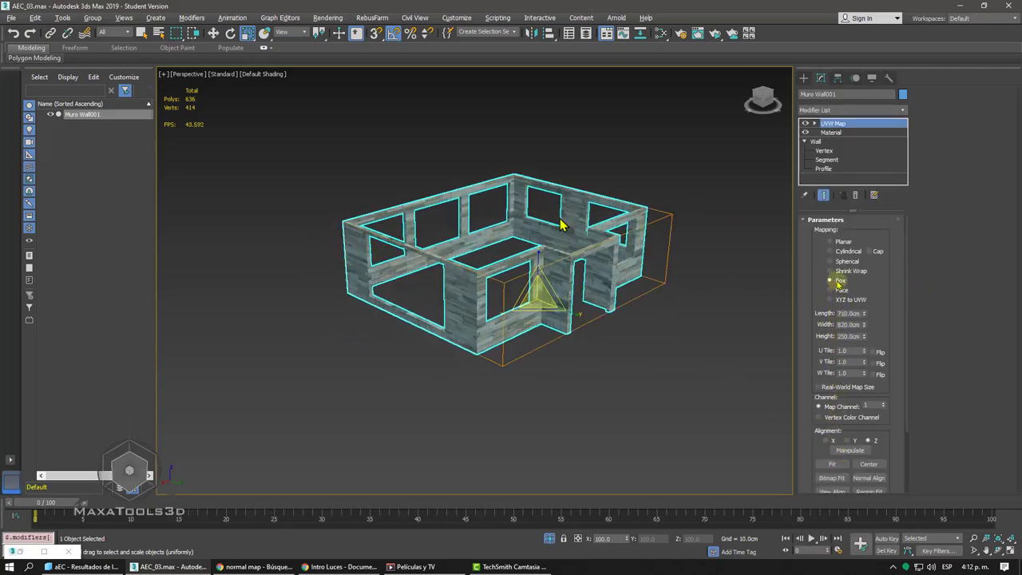
middle_click_drag(566, 223, 570, 212, "alt")
- Set the length and width of the wall's box mapping to 250 cm
scroll(659, 222, "up", 4)
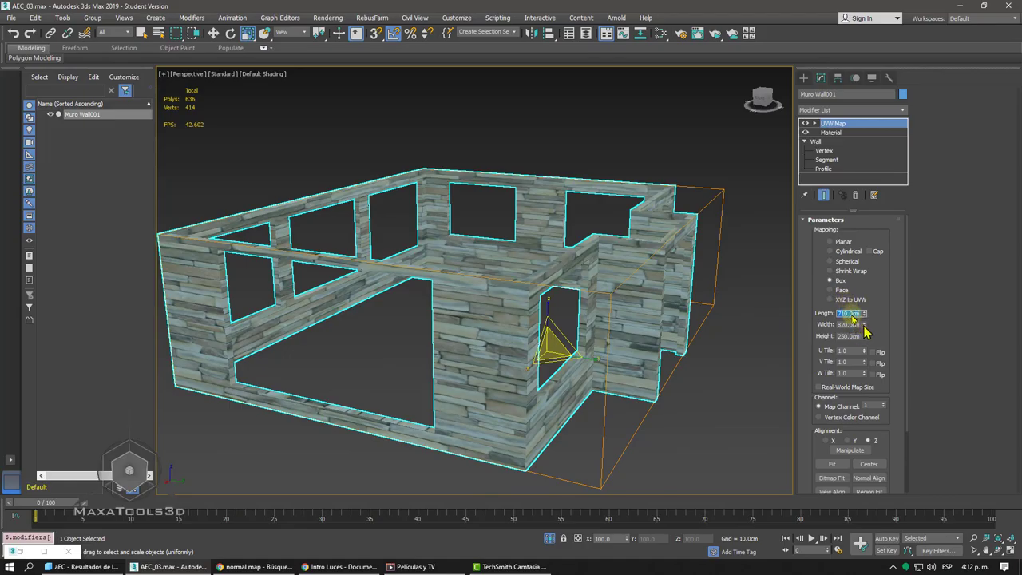
key("Tab")
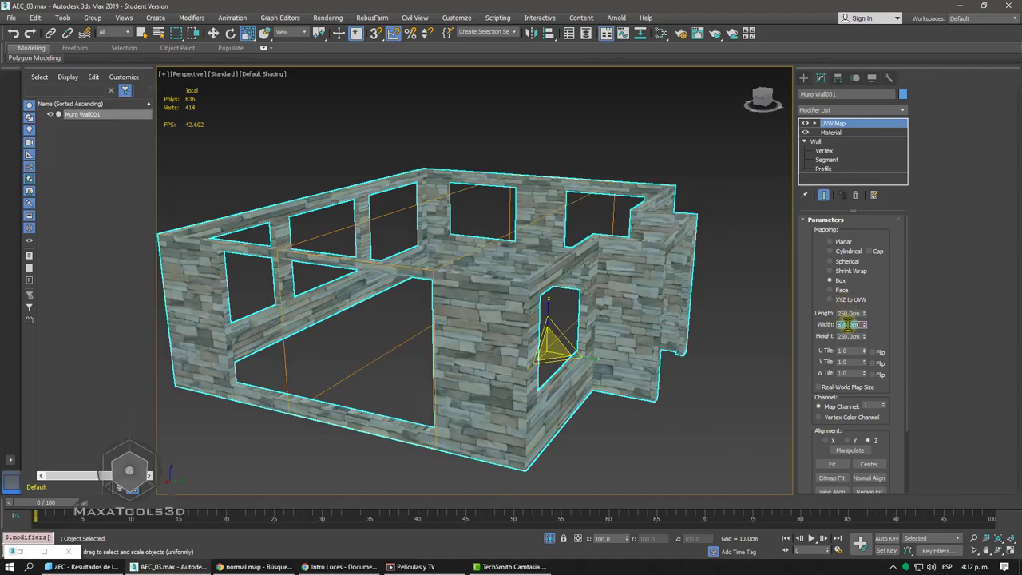
key("Return")
middle_click_drag(655, 280, 652, 269)
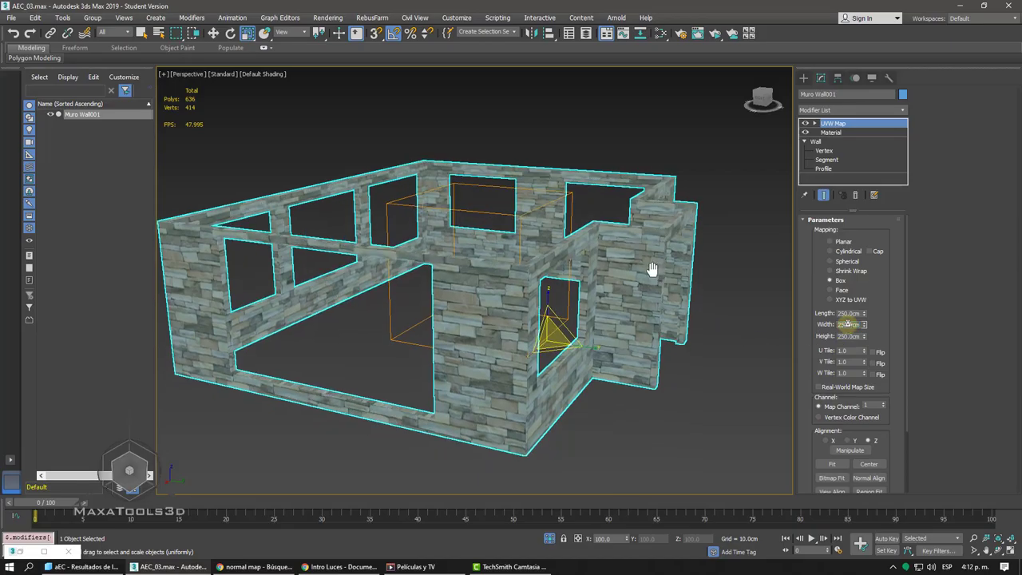
scroll(628, 269, "up", 2)
middle_click_drag(582, 267, 649, 350, "alt")
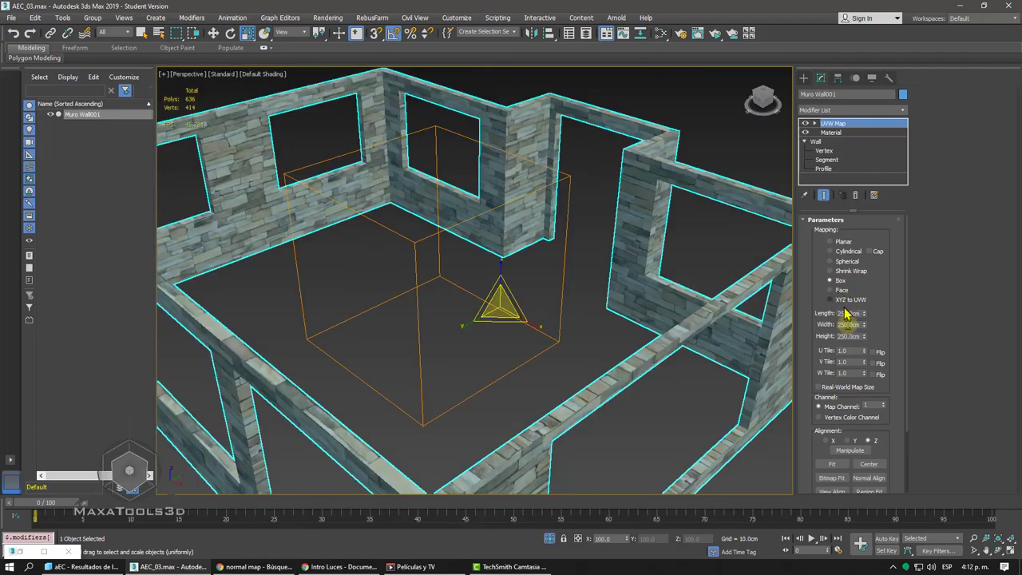
middle_click_drag(705, 275, 588, 252, "alt")
scroll(587, 252, "down", 3)
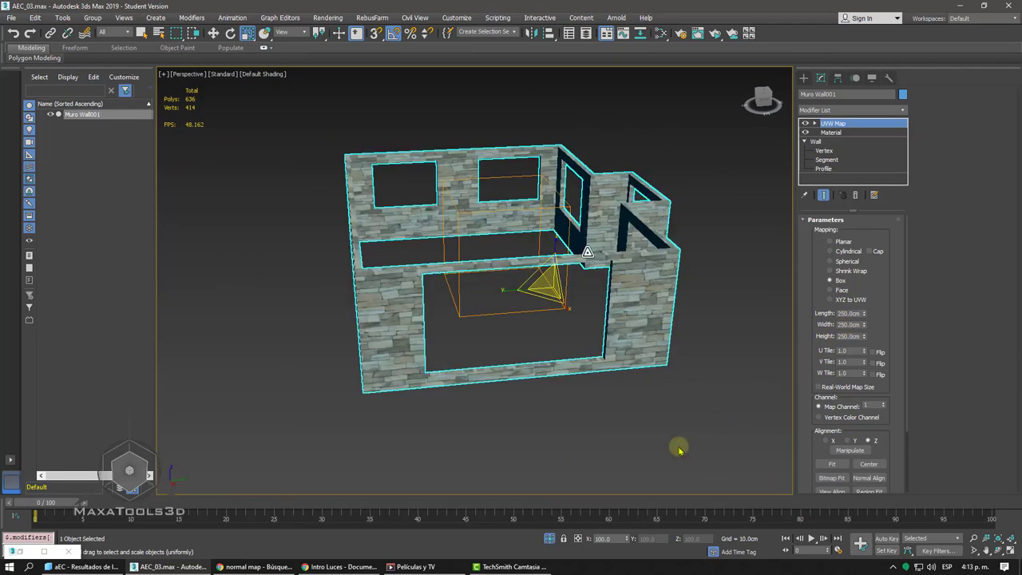
- End the wall's isolation, deselect it and check the stone texture on the building's facade
left_click(549, 538)
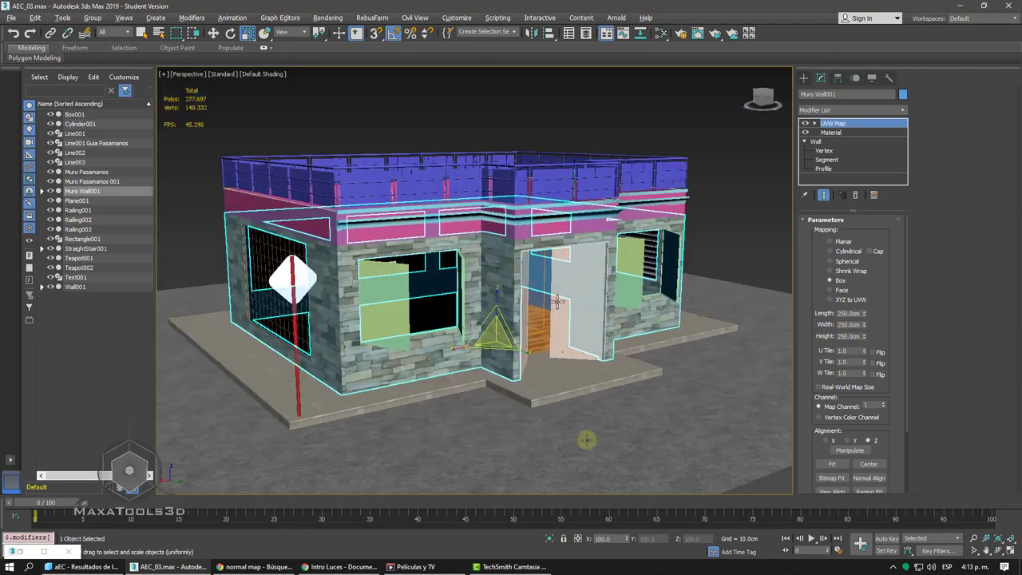
left_click(692, 174)
scroll(577, 170, "up", 5)
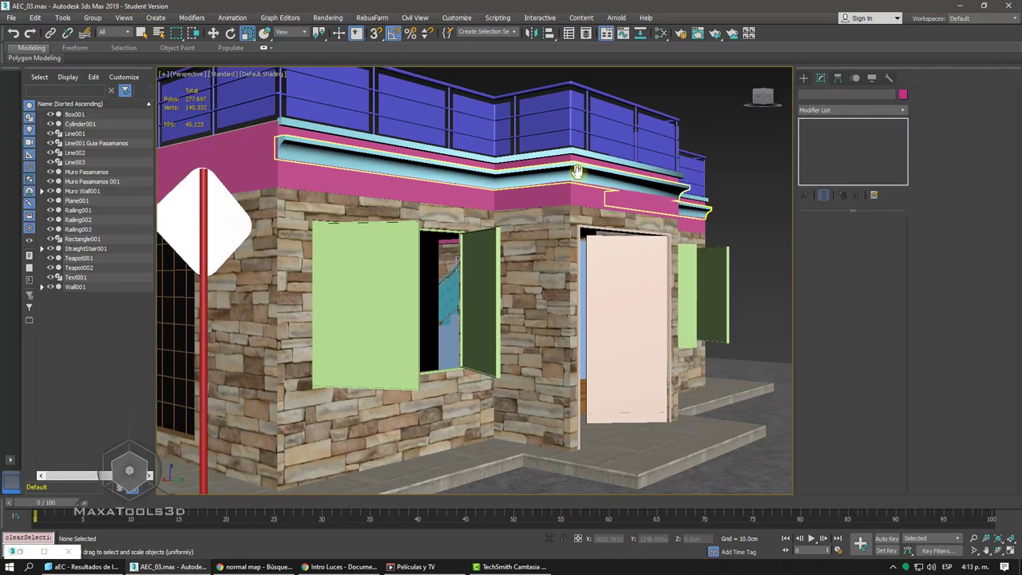
scroll(576, 170, "down", 4)
middle_click_drag(577, 170, 520, 206, "alt")
scroll(521, 204, "up", 5)
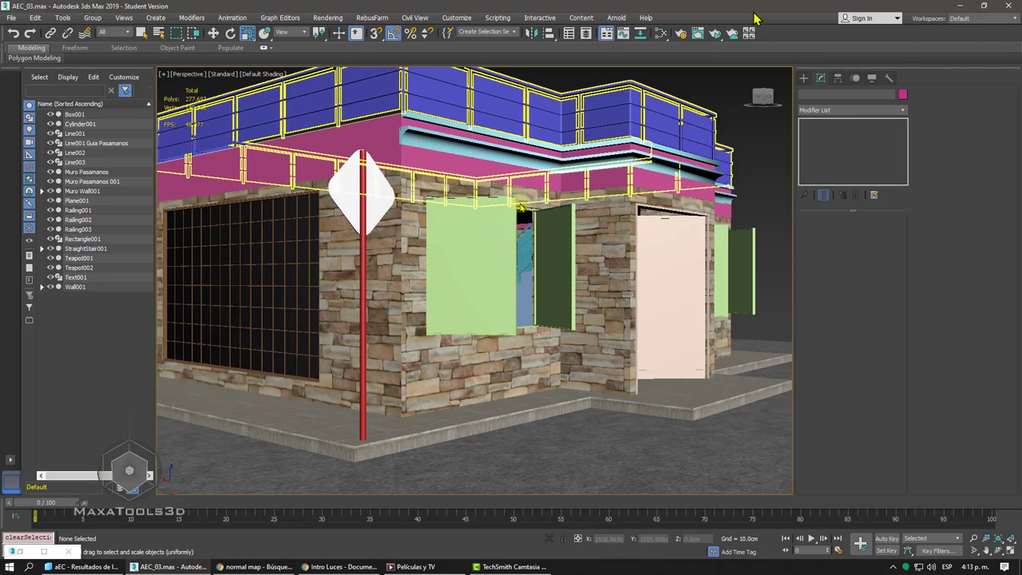
- Select the large side window and bring up the Ventana material with its Madera and Cristal sub-materials in View1 of the Slate Material Editor
left_click(246, 216)
left_click(655, 36)
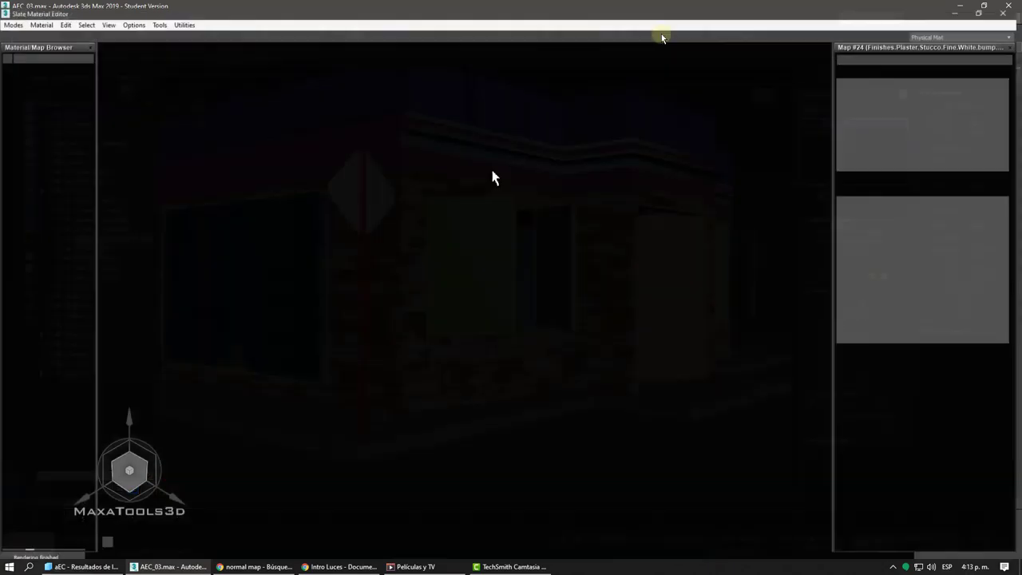
left_click(121, 41)
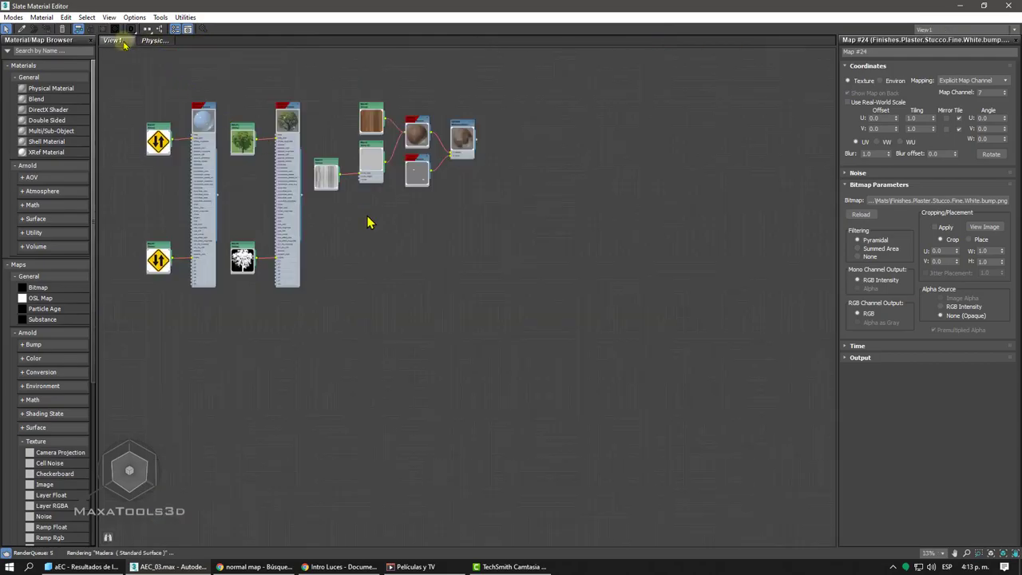
middle_click_drag(369, 222, 424, 244)
scroll(466, 117, "up", 5)
left_click(445, 239)
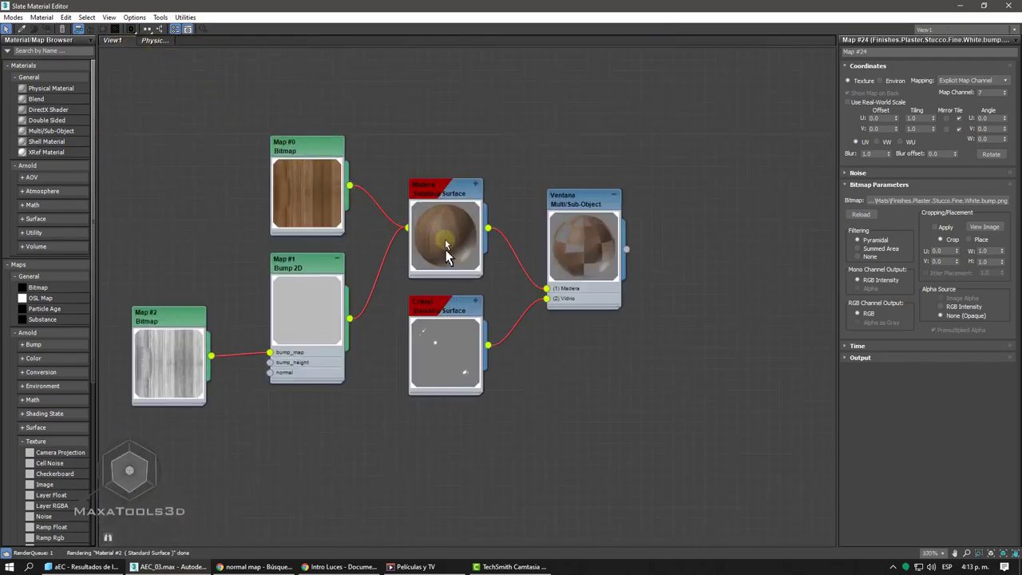
left_click(438, 332)
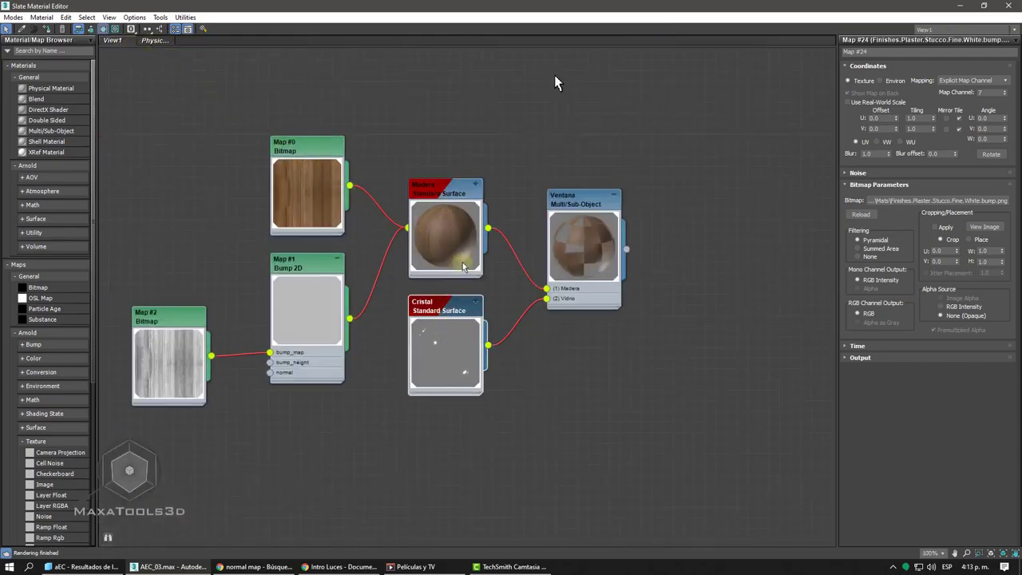
- Move the material editor aside to expose the viewport and assign the Ventana Multi/Sub-Object material to the front casement window
left_click_drag(547, 24, 128, 75)
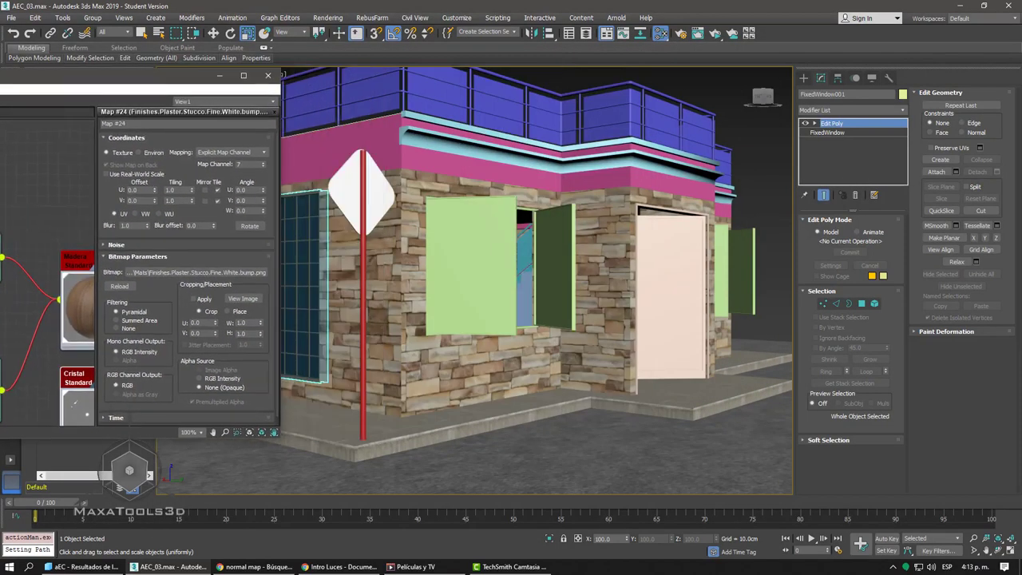
middle_click_drag(79, 266, 22, 214)
middle_click_drag(62, 239, 31, 244)
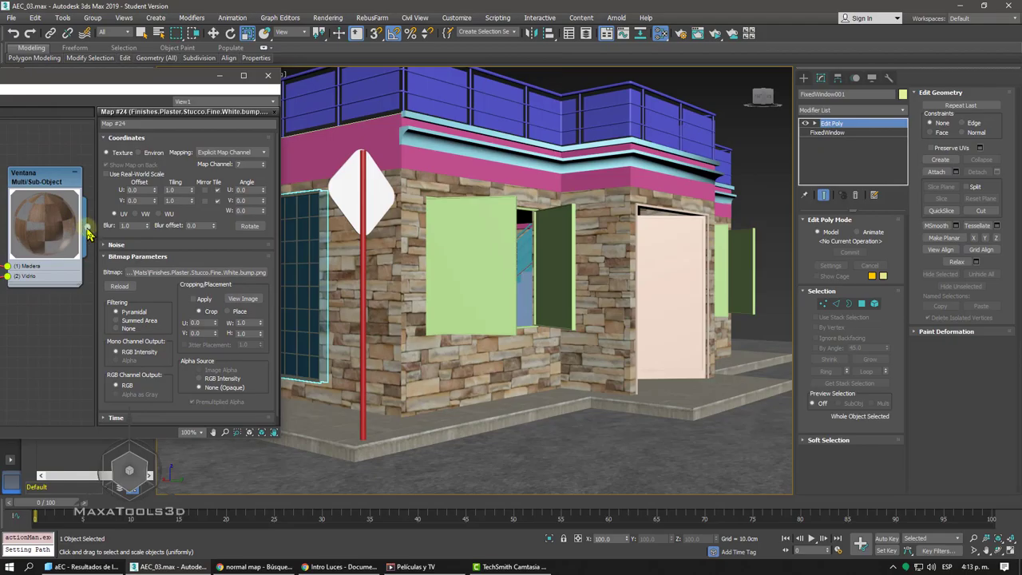
left_click_drag(88, 232, 446, 249)
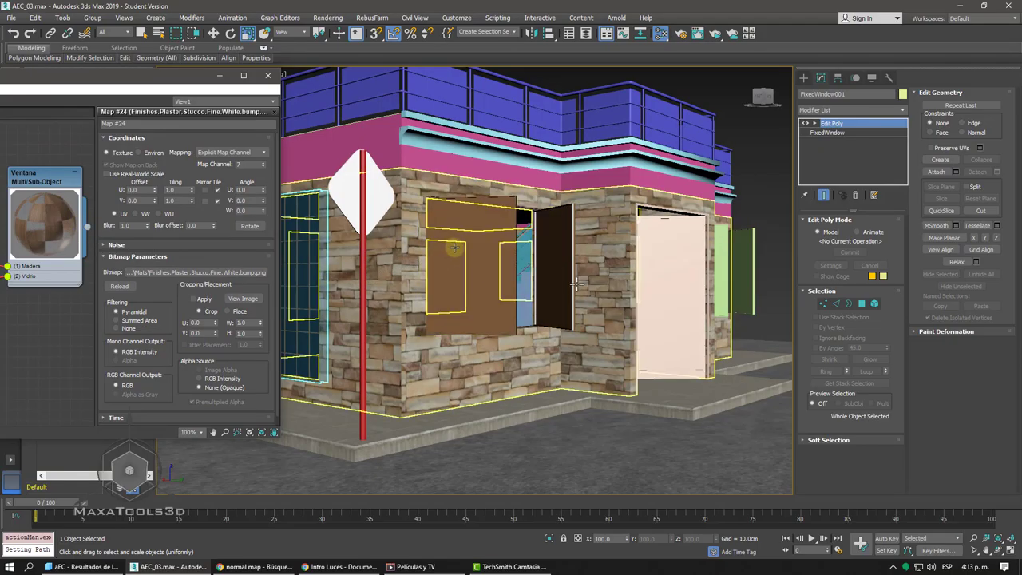
- Isolate the front casement window and add an Edit Poly modifier to it
left_click(475, 247)
left_click(803, 77)
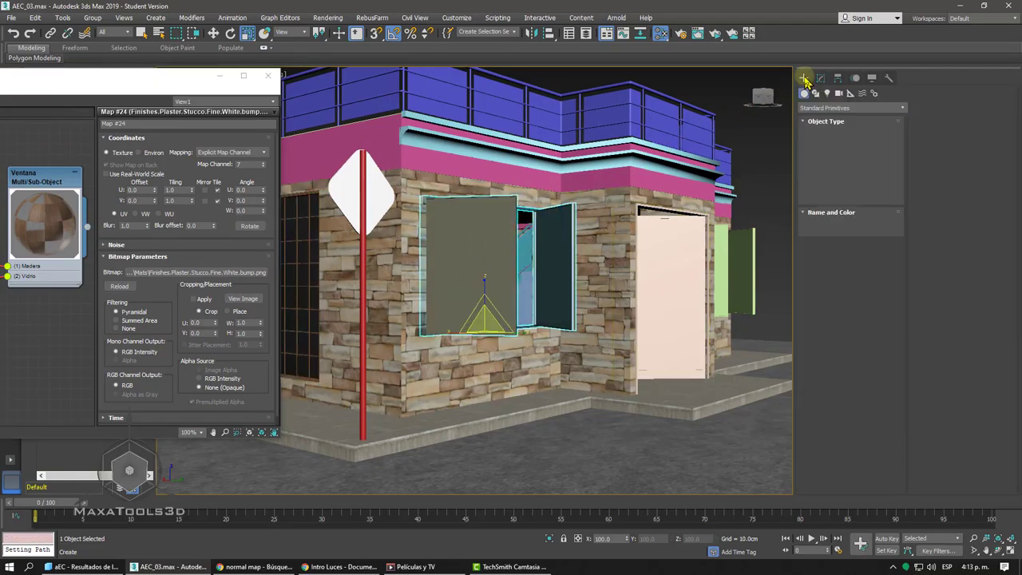
key("alt+q")
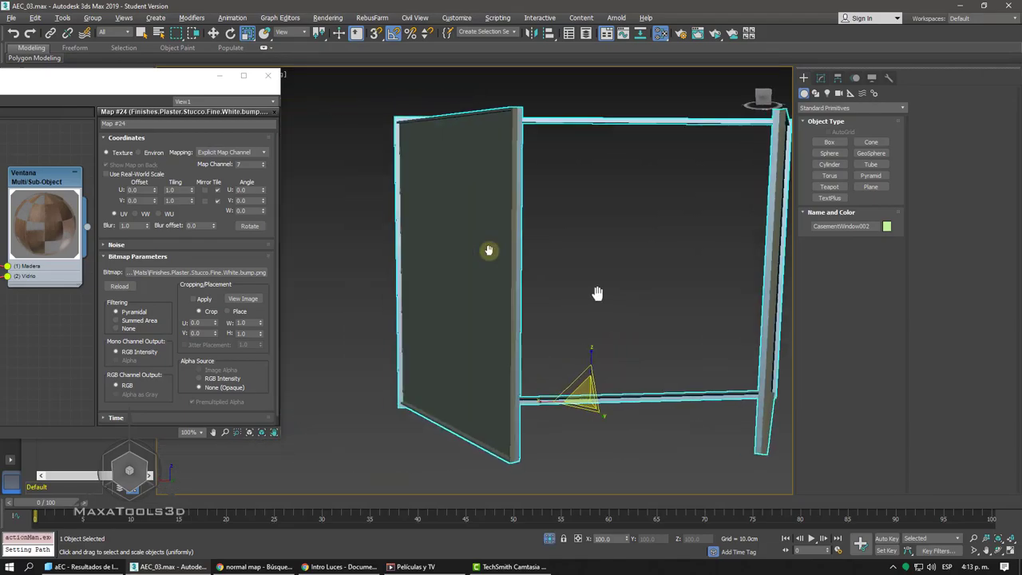
middle_click_drag(703, 191, 631, 160, "alt")
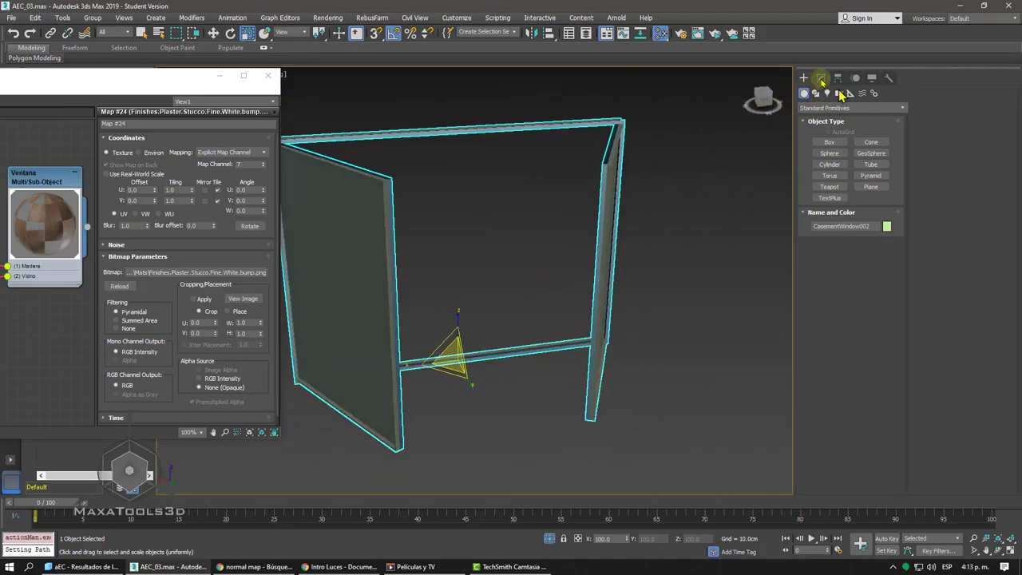
left_click(821, 78)
left_click(836, 111)
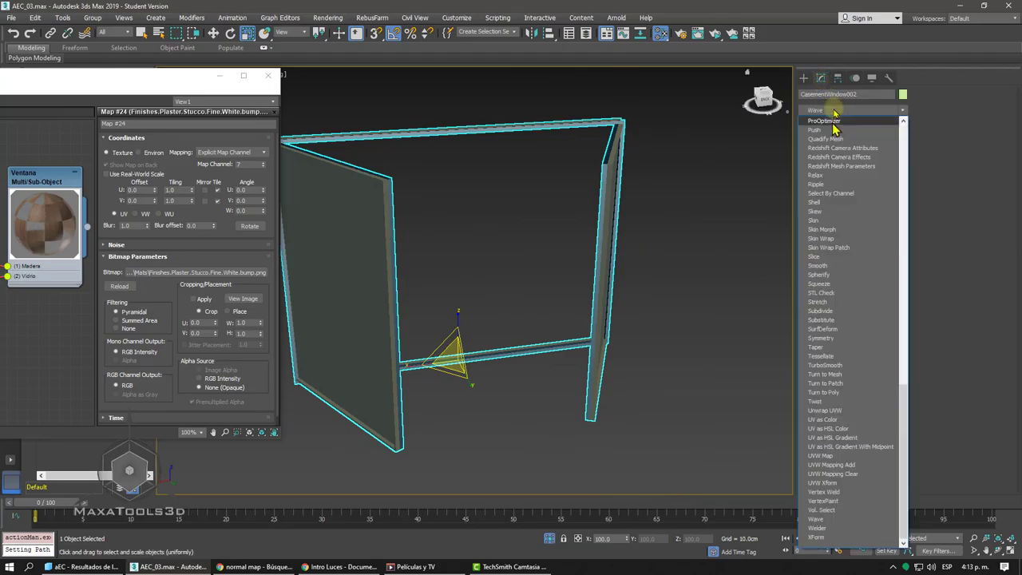
scroll(844, 301, "up", 13)
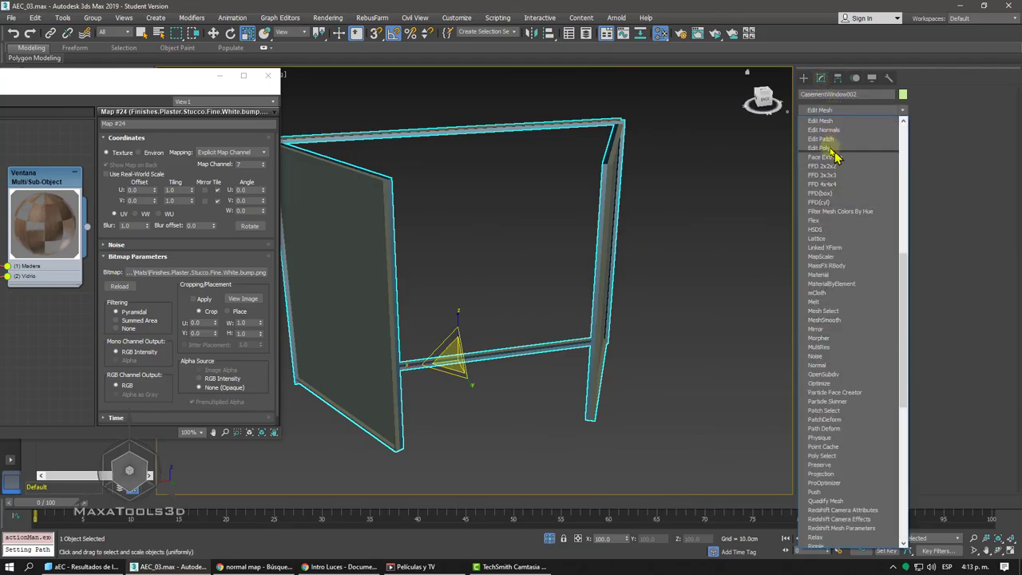
left_click(823, 148)
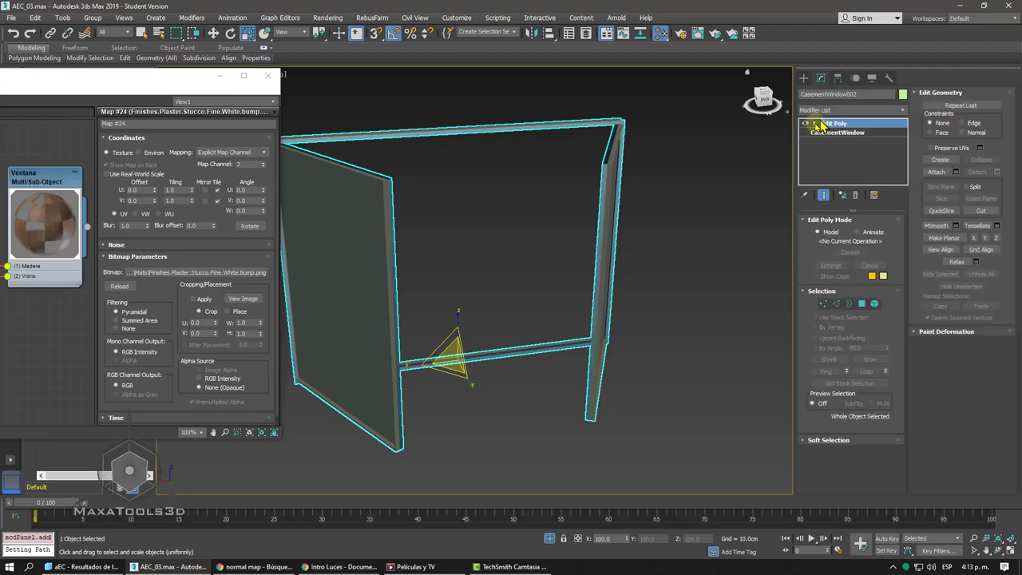
left_click(815, 123)
- Select the four glass pane polygons on both sides of the two sashes and set their material ID to 2
left_click(834, 160)
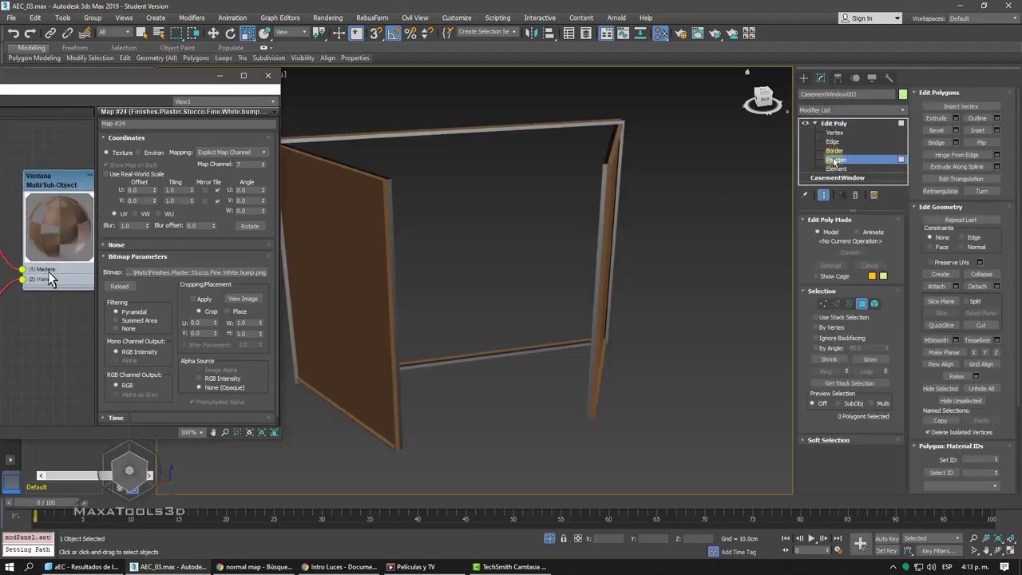
left_click(349, 249)
middle_click_drag(349, 249, 501, 246, "alt")
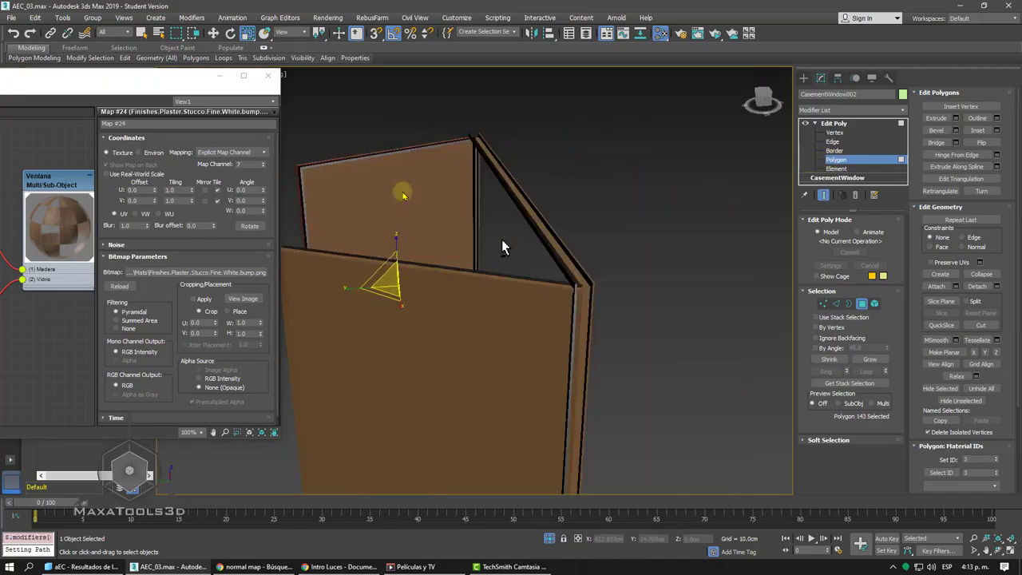
left_click(402, 190, "ctrl")
middle_click_drag(402, 190, 703, 244, "alt")
left_click(725, 253, "ctrl")
left_click(523, 148, "ctrl")
middle_click_drag(619, 225, 527, 219, "alt")
middle_click_drag(527, 218, 559, 197)
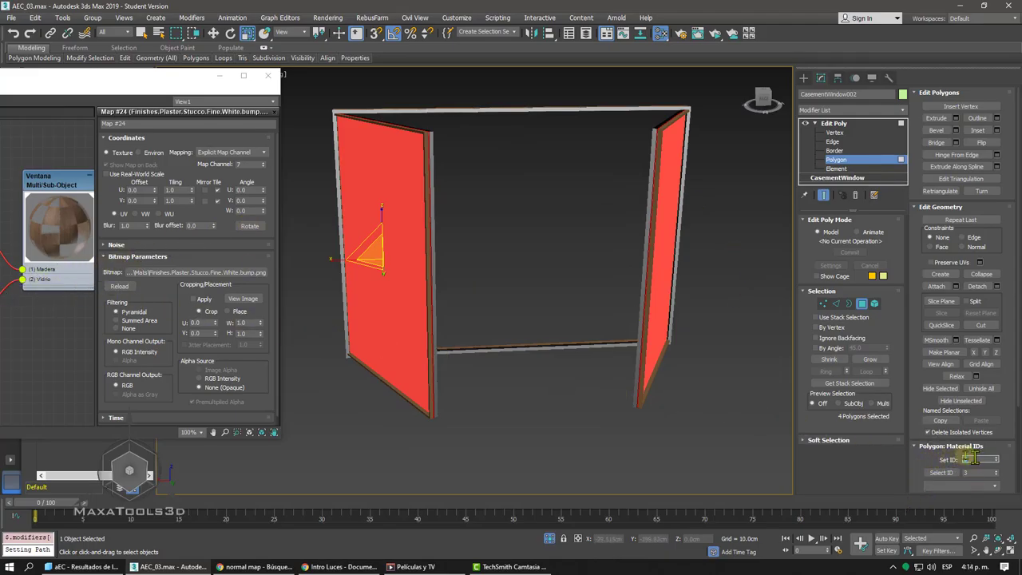
type("2")
key("Return")
middle_click_drag(628, 303, 634, 311)
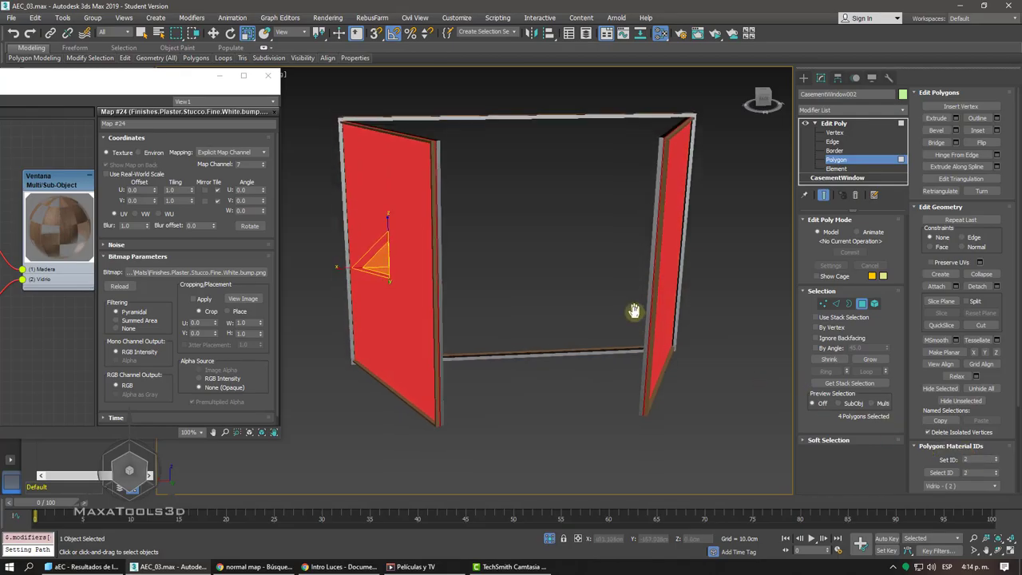
- Invert the polygon selection to the window's frames, set their material ID to 1 and leave polygon editing
key("ctrl+i")
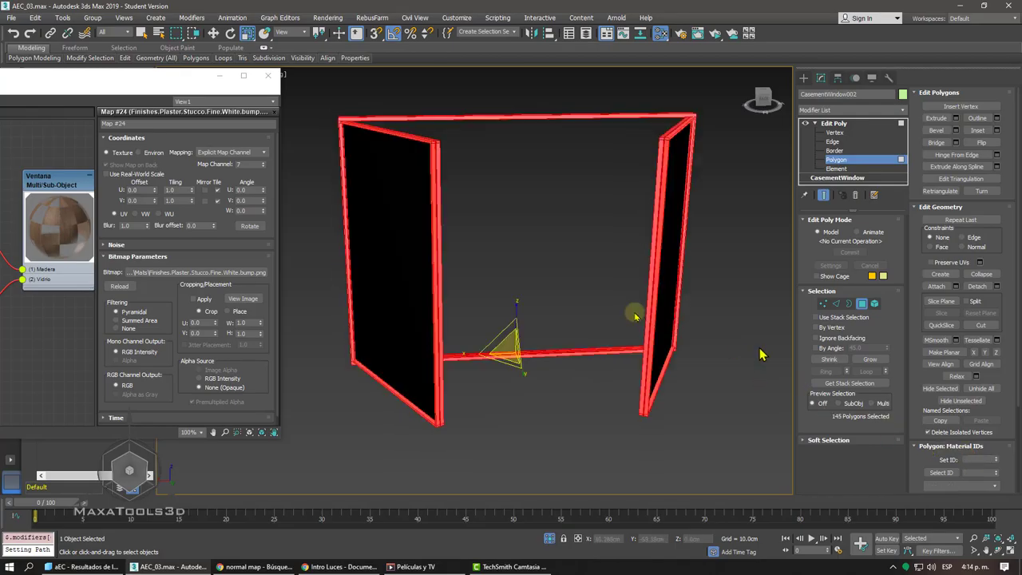
left_click(968, 459)
type("1")
key("Return")
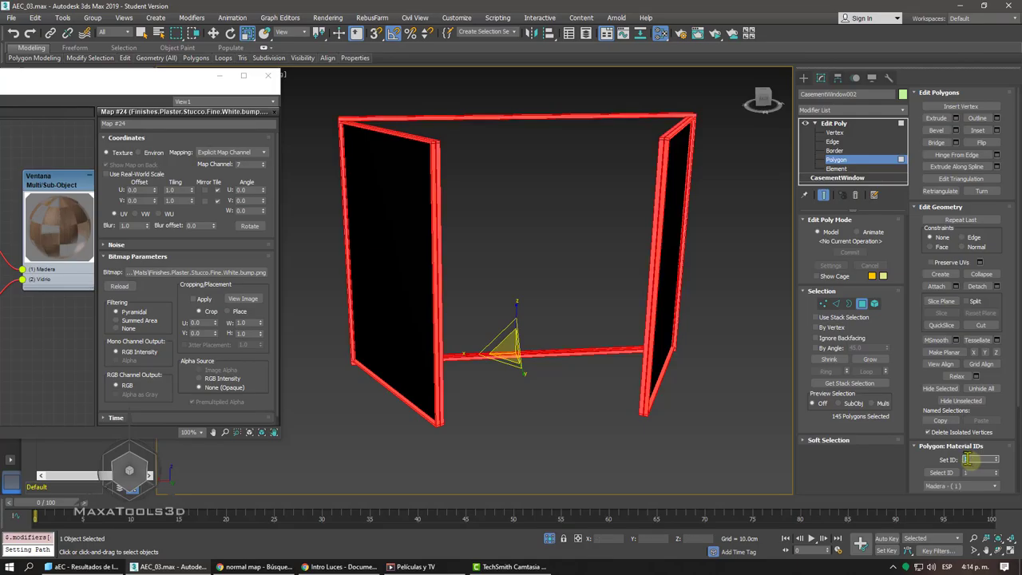
left_click(845, 124)
middle_click_drag(645, 192, 575, 231, "alt")
mouse_move(31, 248)
middle_mouse_down()
mouse_move(11, 252)
mouse_move(18, 246)
middle_mouse_up()
scroll(18, 246, "down", 1)
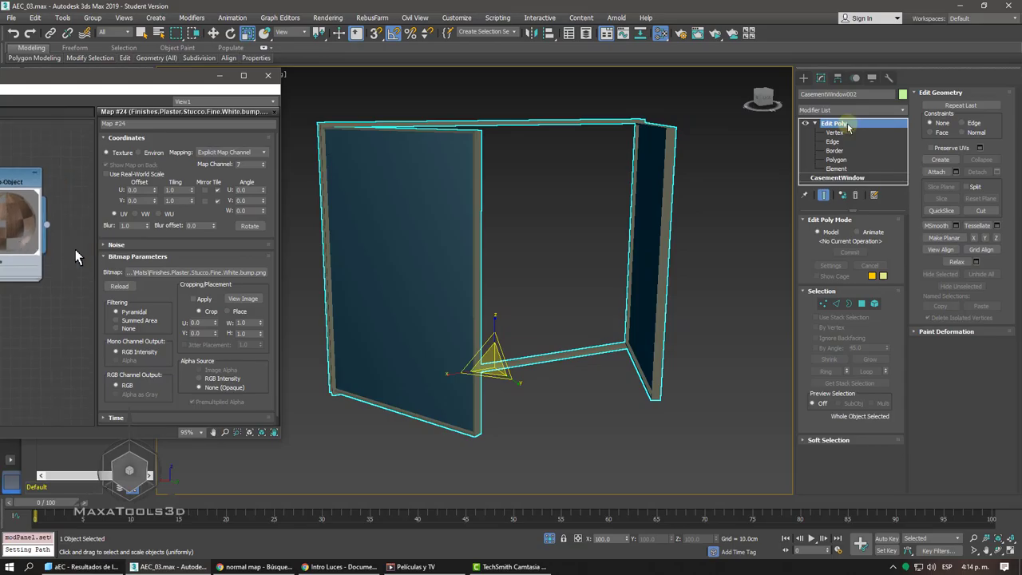
- End the casement window's isolation and render a close view of it in ActiveShade
left_click(549, 536)
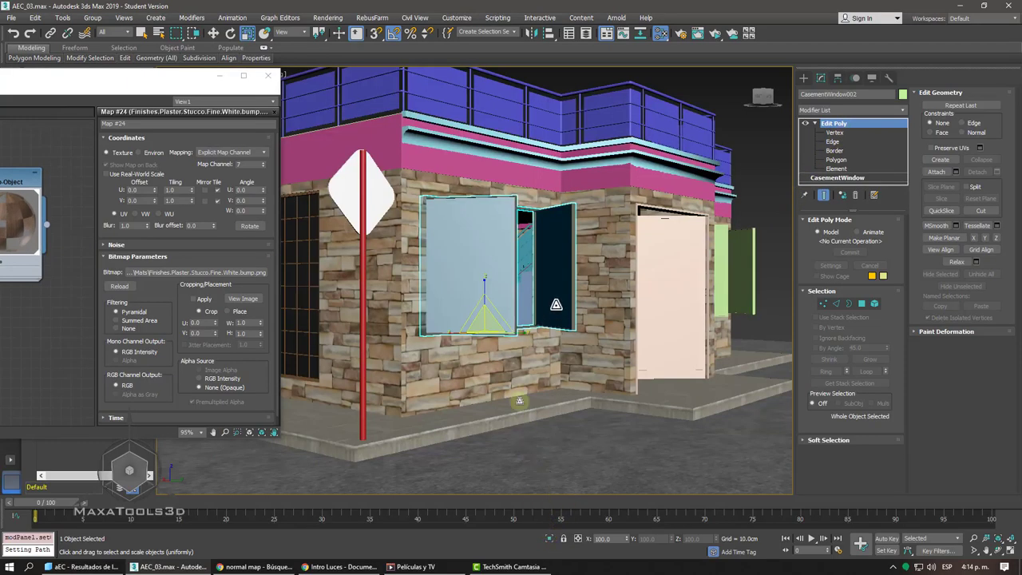
scroll(503, 295, "up", 5)
middle_click_drag(498, 291, 494, 294, "alt")
key("shift+q")
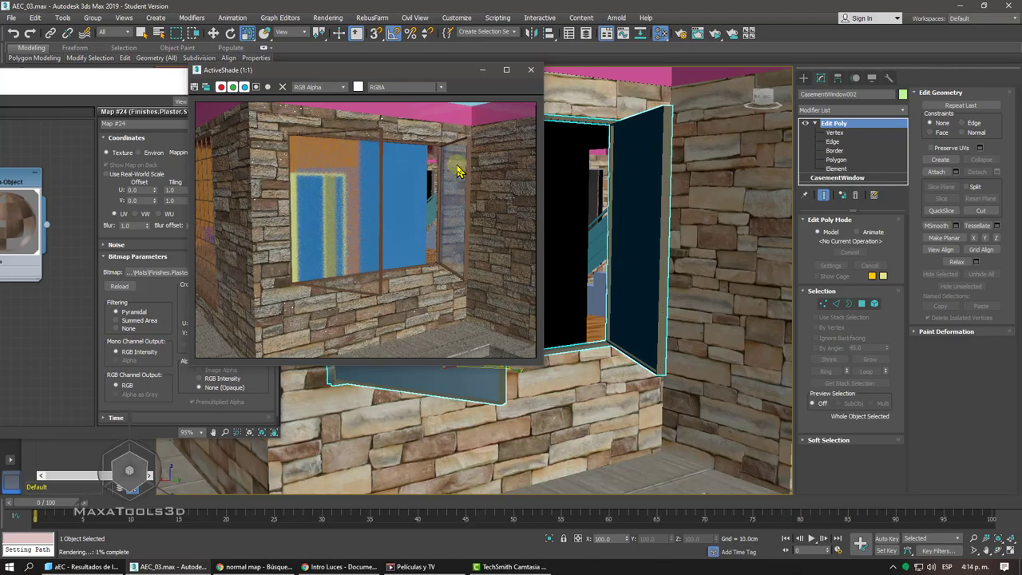
- Close the ActiveShade render and the Slate Material Editor
left_click(535, 74)
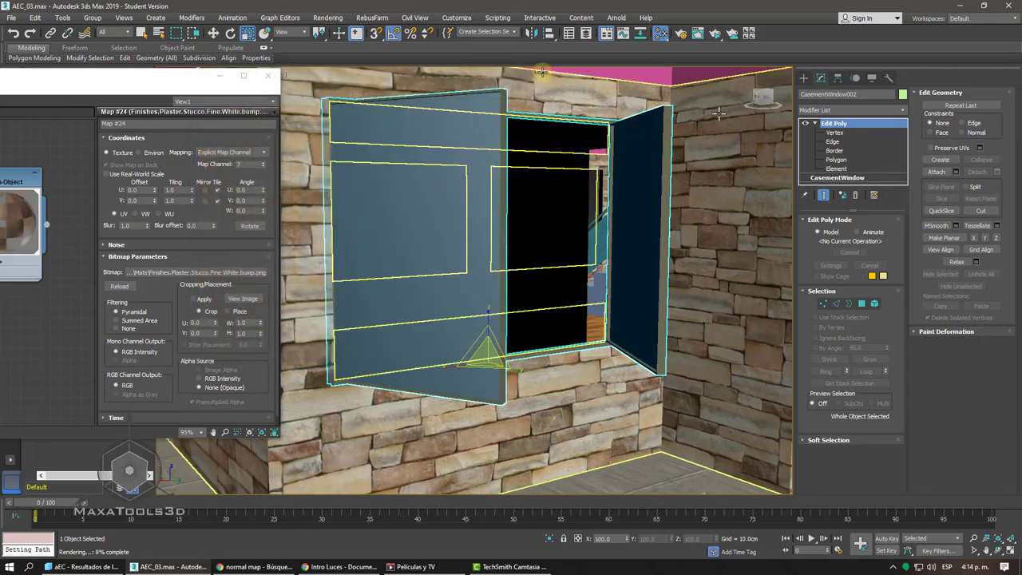
left_click(804, 82)
middle_click_drag(639, 203, 653, 212, "alt")
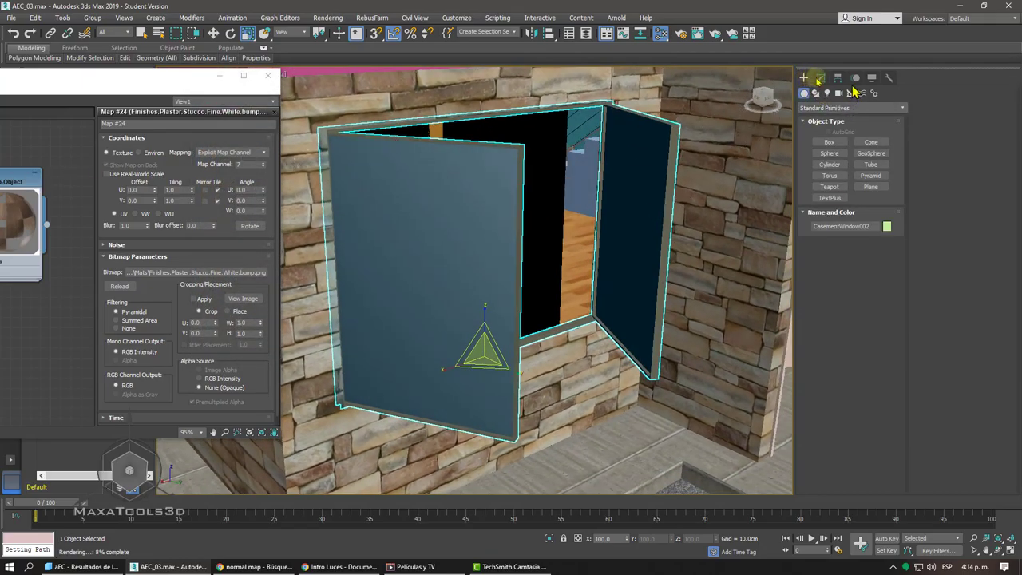
left_click(821, 78)
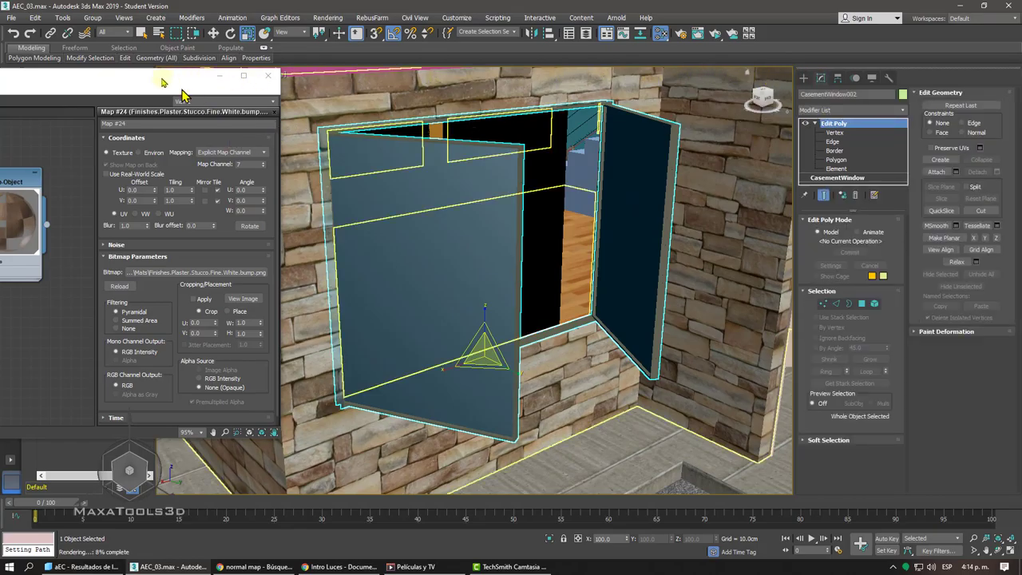
left_click_drag(140, 80, 676, 62)
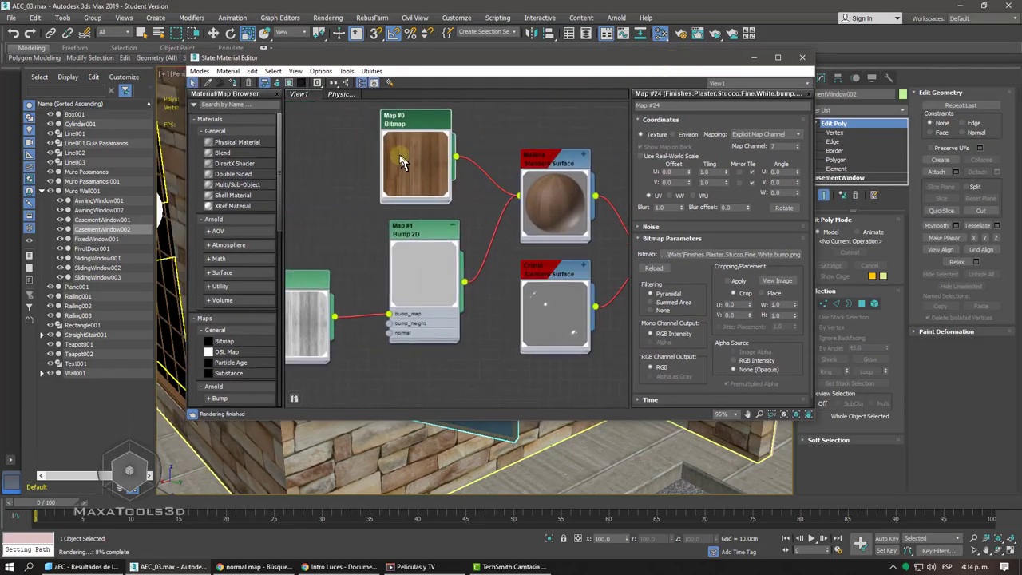
left_click_drag(402, 162, 400, 153)
left_click_drag(406, 285, 388, 274)
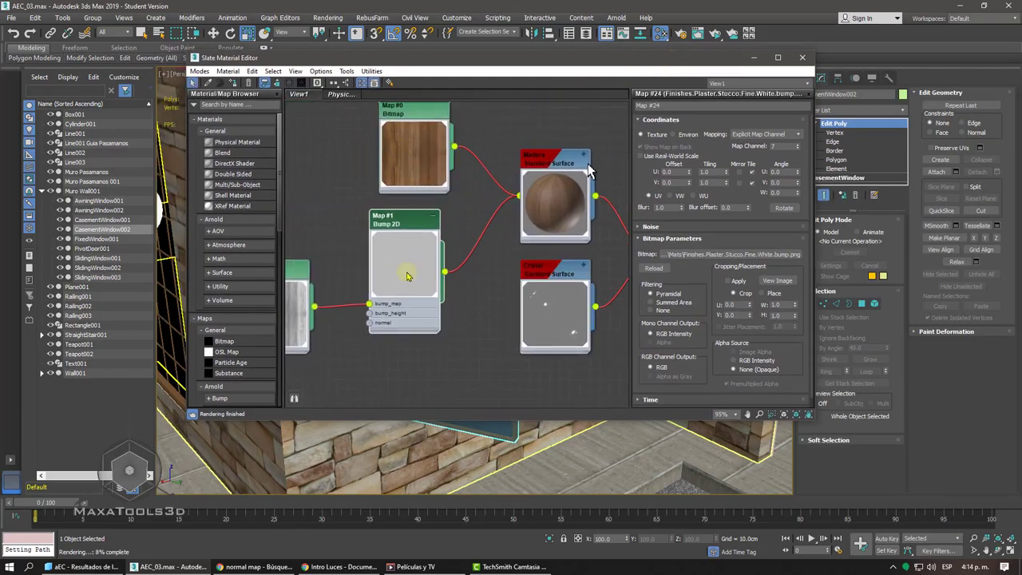
left_click(801, 60)
- Add a UVW Map modifier to the selected casement window and set its mapping type to Box
left_click(862, 112)
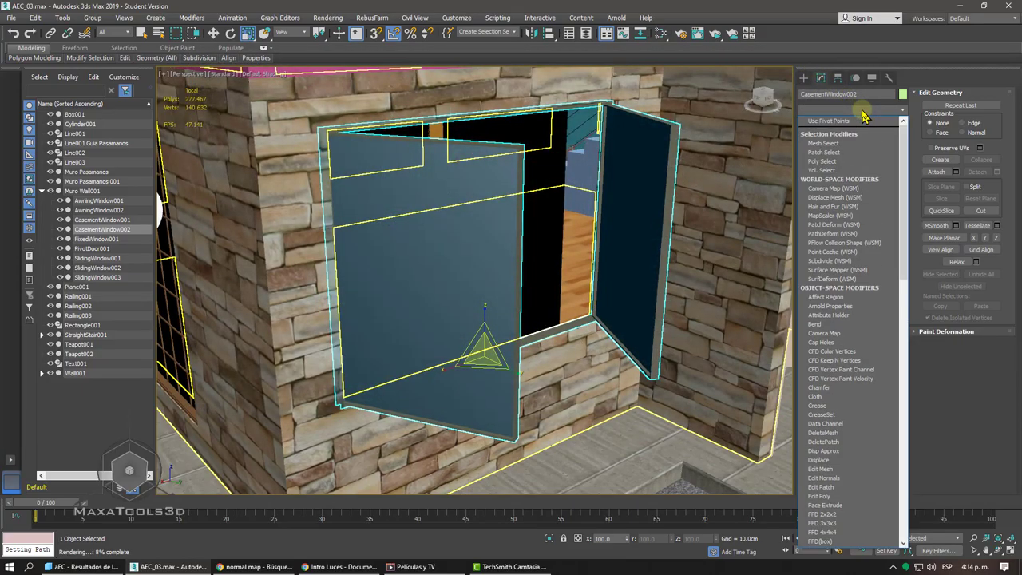
key("w")
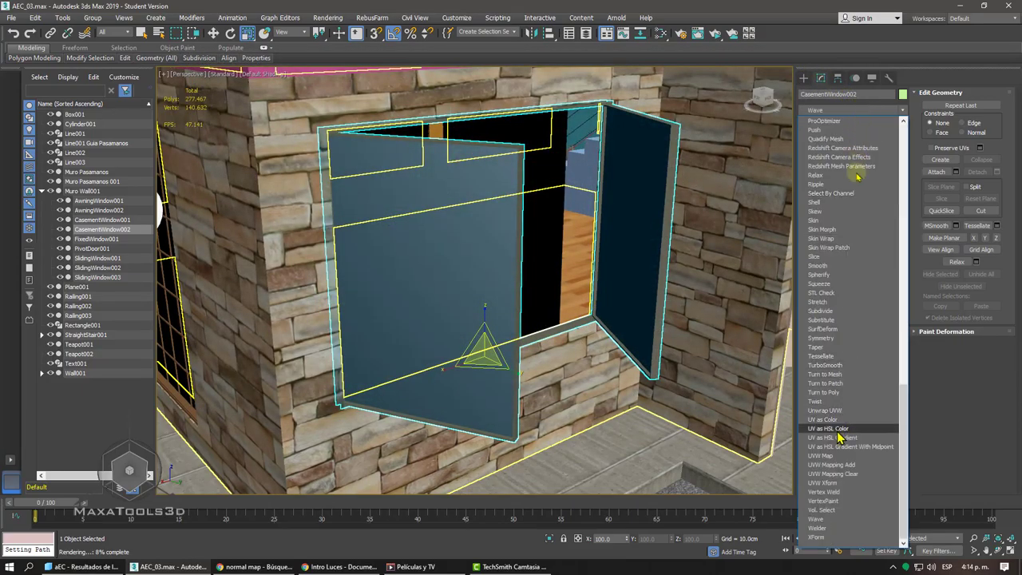
left_click(821, 455)
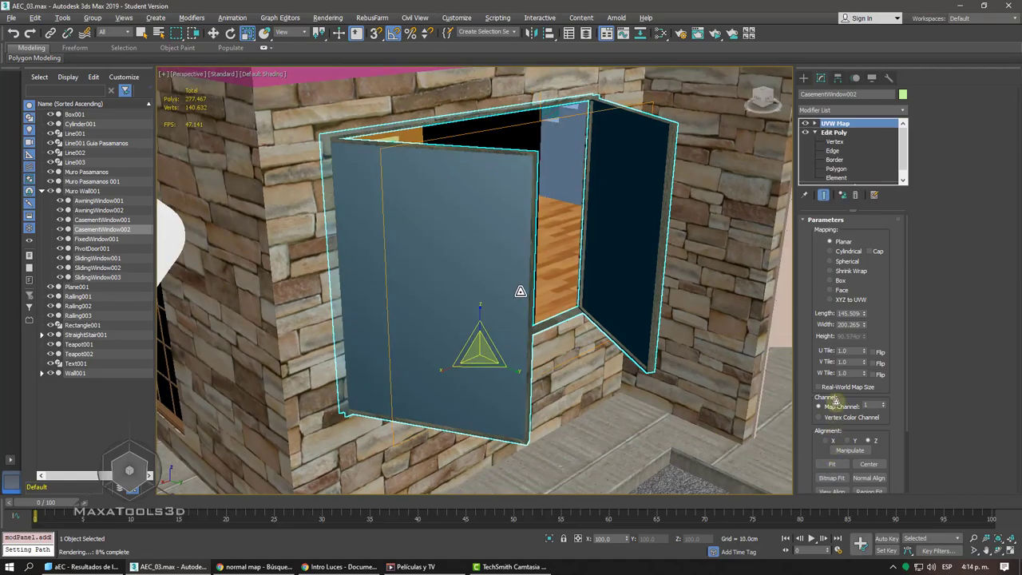
left_click(843, 285)
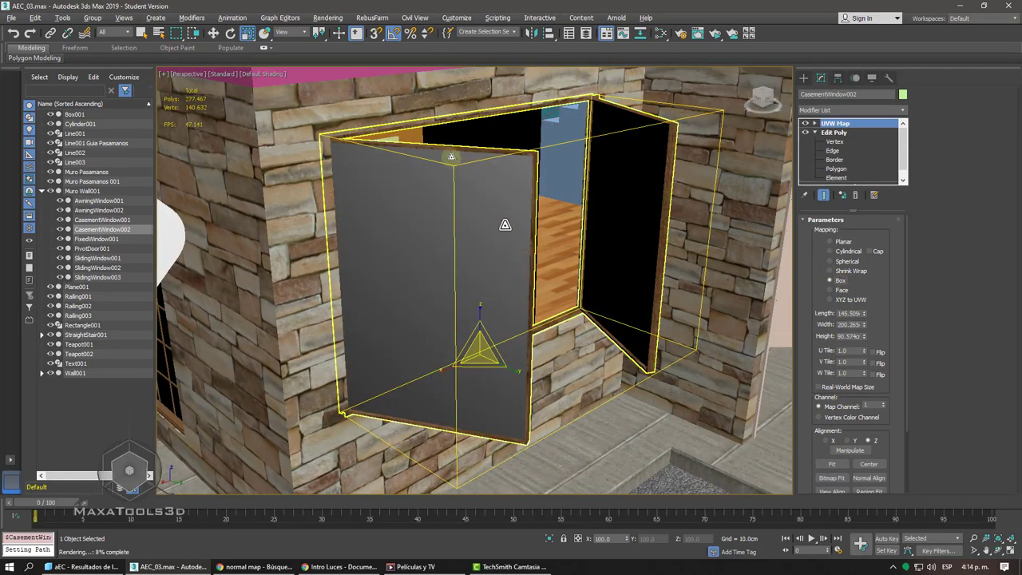
- Set the length, width and height of the casement window's box mapping to 100 cm
scroll(449, 146, "up", 5)
scroll(440, 155, "down", 3)
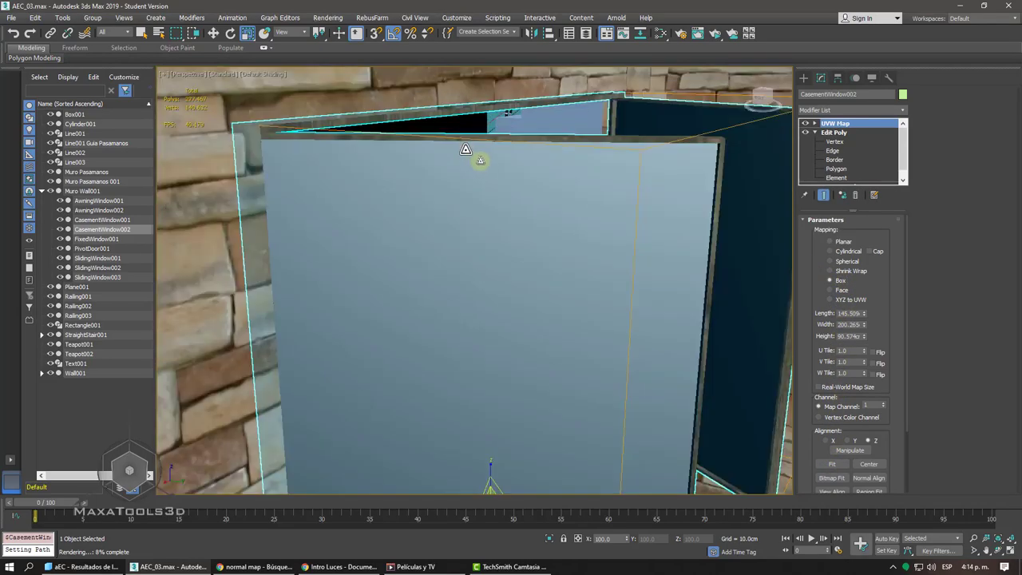
middle_click_drag(485, 160, 486, 163, "alt")
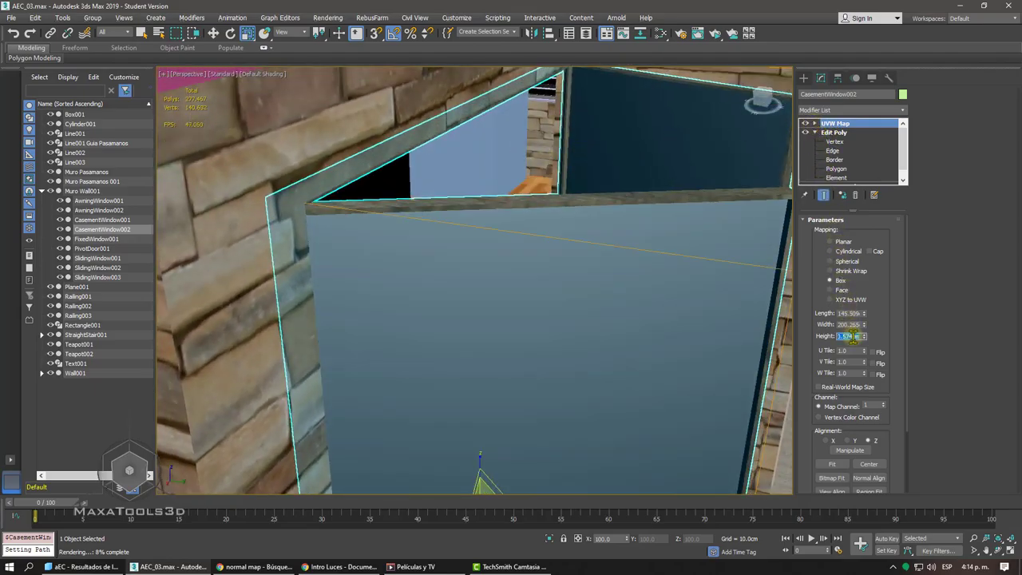
left_click(849, 312)
key("Return")
- Leave modifier editing and select the other casement window, on the wall on the far side of the entrance door
scroll(682, 308, "down", 4)
middle_click_drag(682, 309, 431, 242, "alt")
scroll(496, 250, "up", 4)
middle_click_drag(496, 249, 471, 228, "alt")
scroll(470, 228, "down", 5)
middle_click_drag(628, 264, 453, 270)
scroll(596, 259, "up", 4)
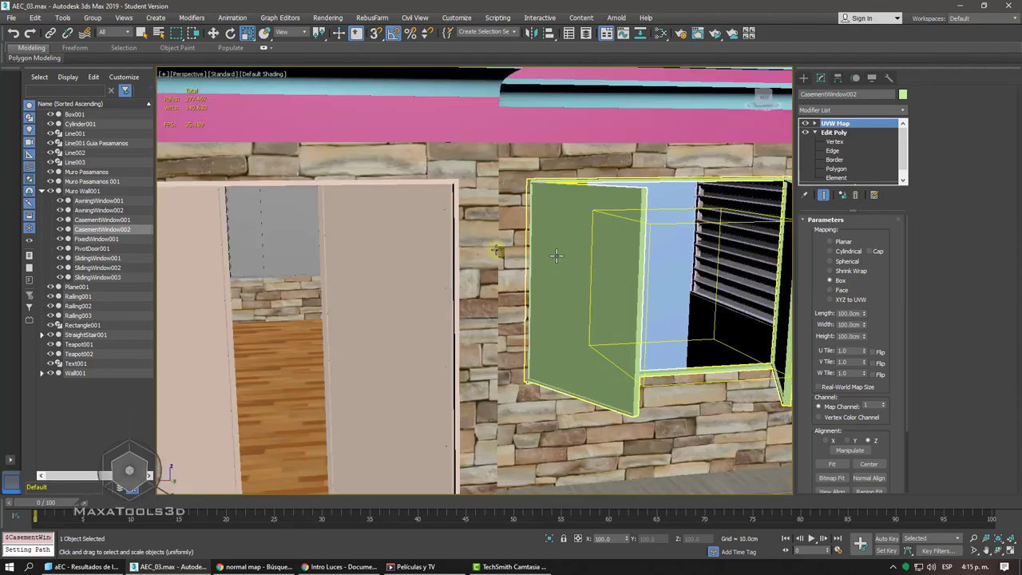
scroll(627, 244, "up", 3)
middle_click_drag(628, 244, 586, 249)
scroll(572, 245, "down", 6)
scroll(586, 250, "up", 5)
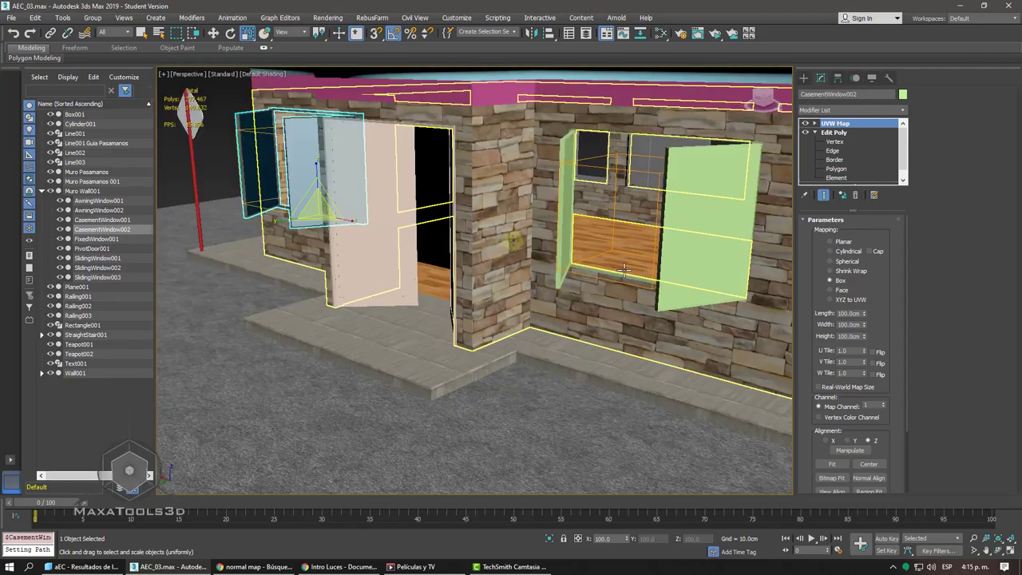
left_click(804, 77)
left_click(714, 199)
scroll(714, 199, "up", 3)
middle_click_drag(681, 291, 676, 289, "alt")
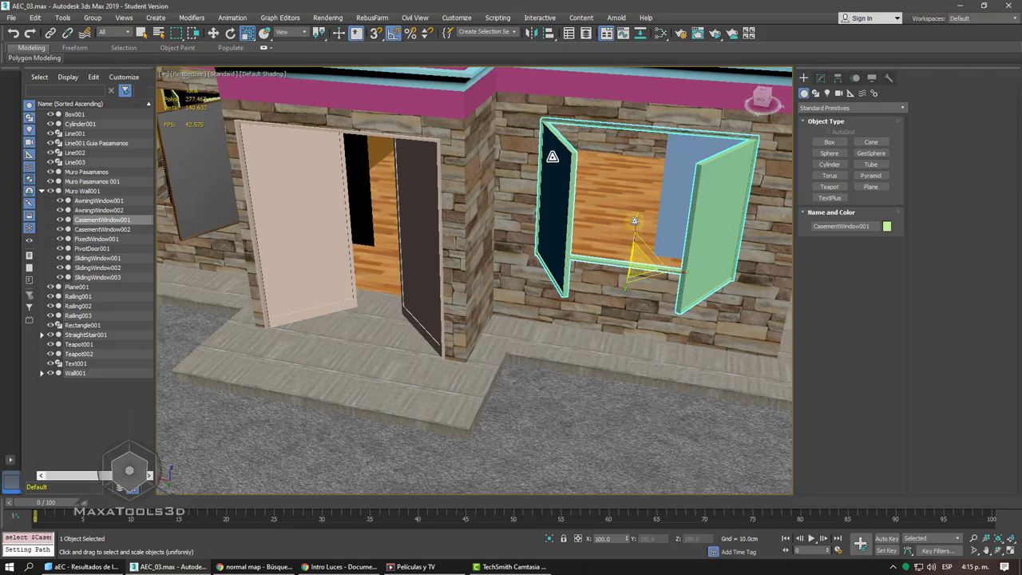
- Reopen the Slate Material Editor at the Ventana material and enable Propagate Materials to Instances
left_click(658, 35)
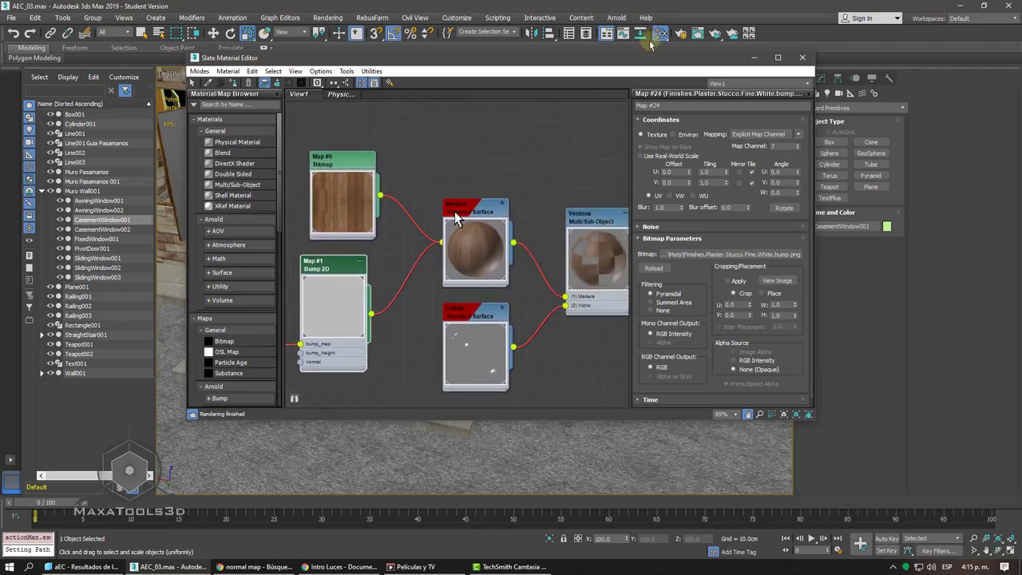
scroll(455, 220, "down", 2)
left_click(540, 212)
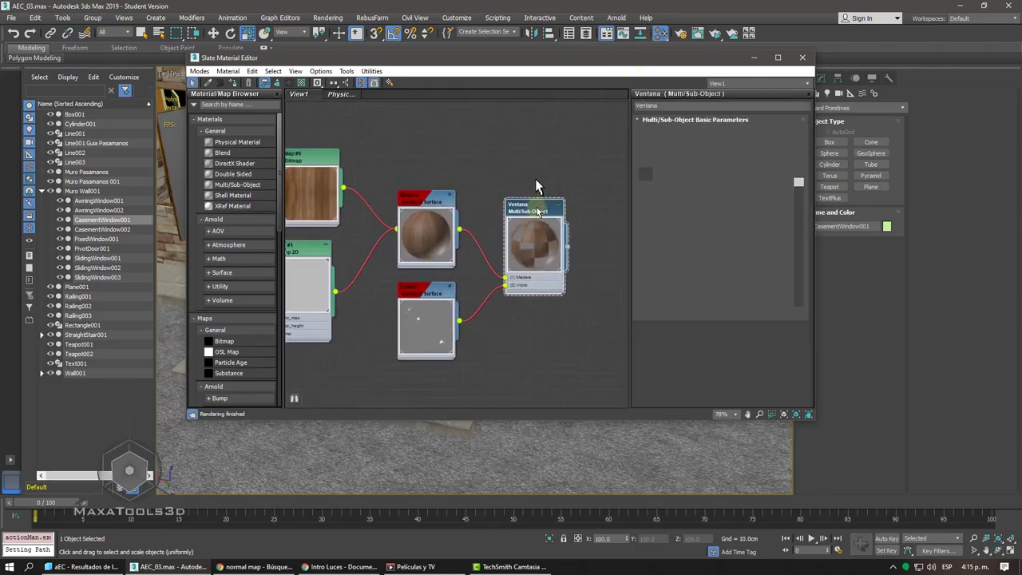
left_click(319, 71)
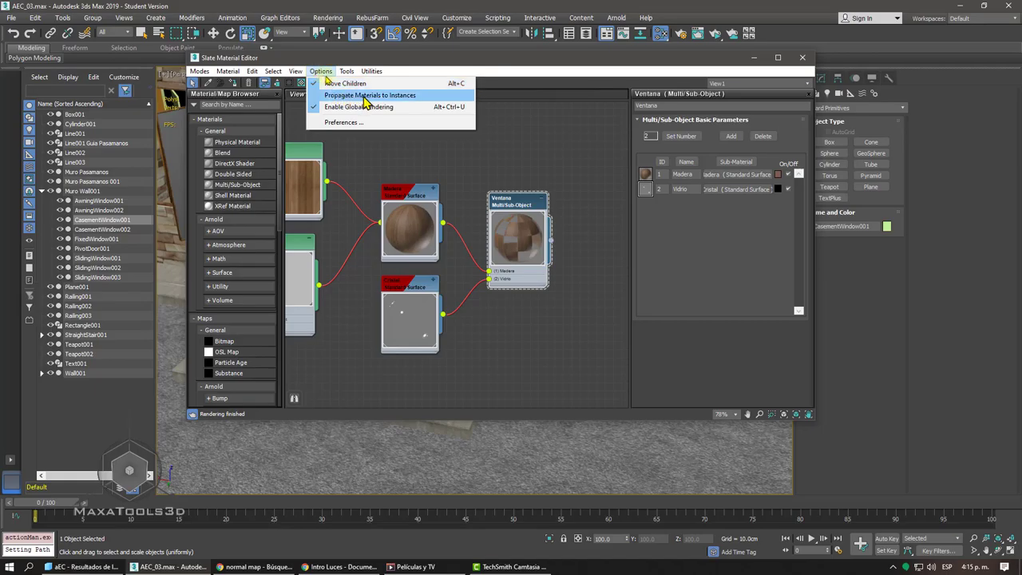
left_click(427, 95)
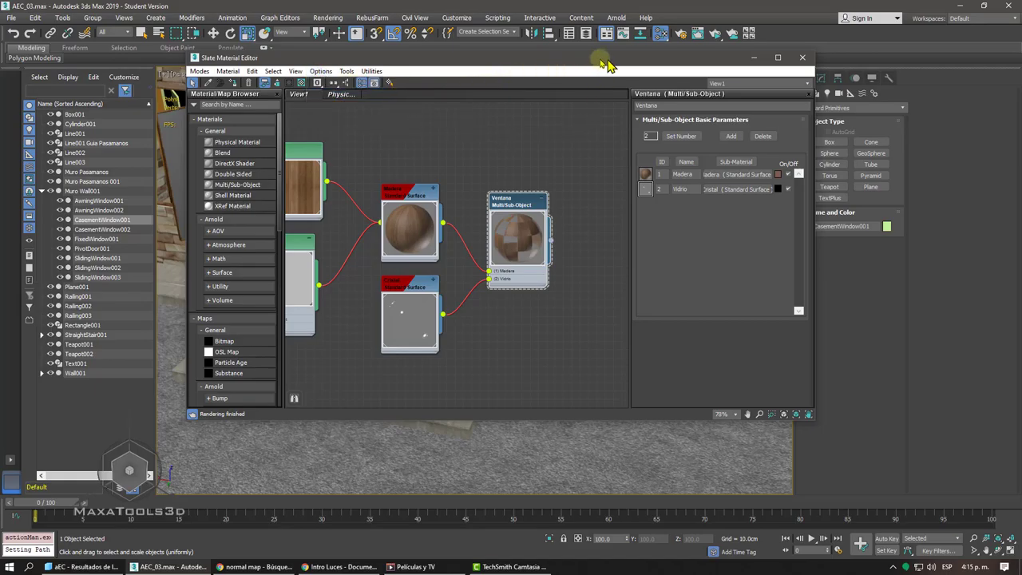
- Clone the selected casement window as five independent copies in a row extending away from the building
left_click_drag(607, 64, 367, 71)
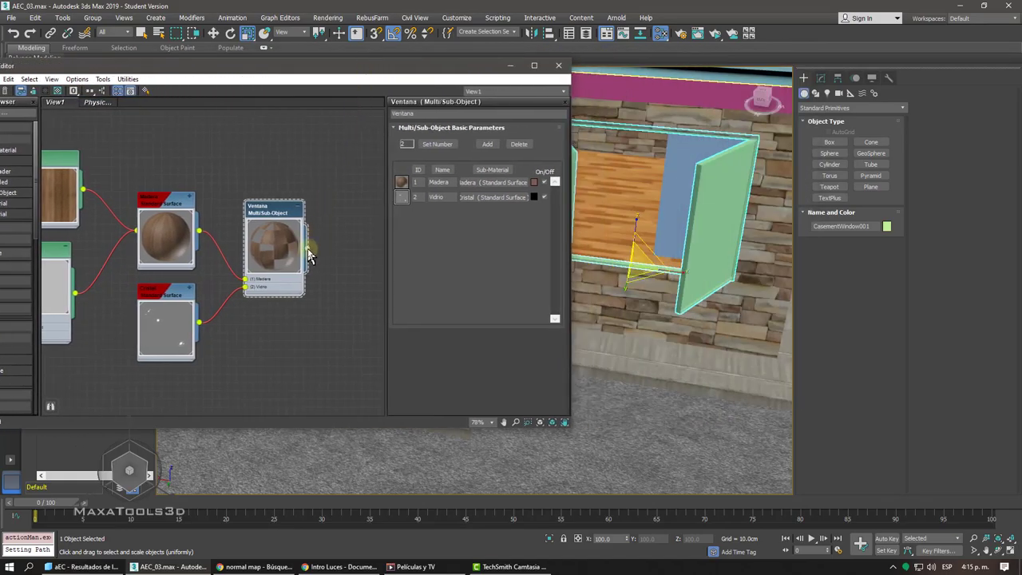
left_click_drag(310, 256, 317, 223)
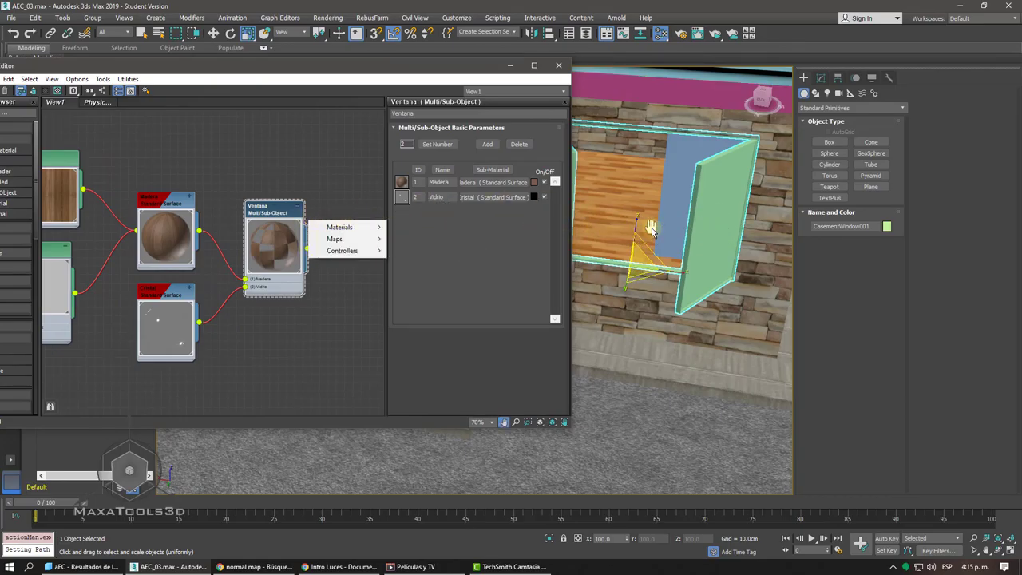
middle_click_drag(671, 233, 686, 254, "alt")
right_click(687, 254)
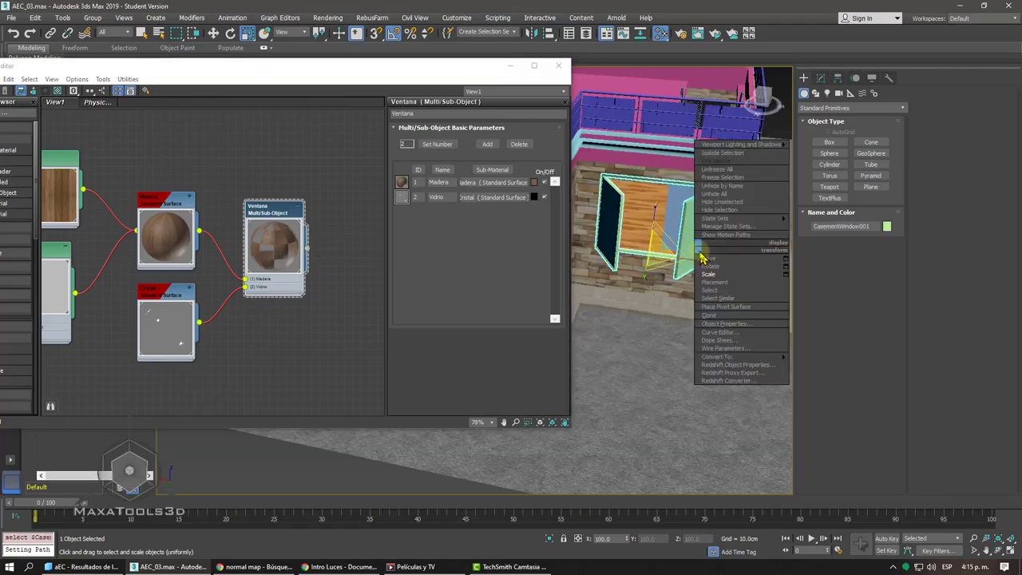
left_click(723, 262)
mouse_move(617, 249)
left_mouse_down("shift")
mouse_move(846, 254)
mouse_move(645, 280)
left_mouse_up("shift")
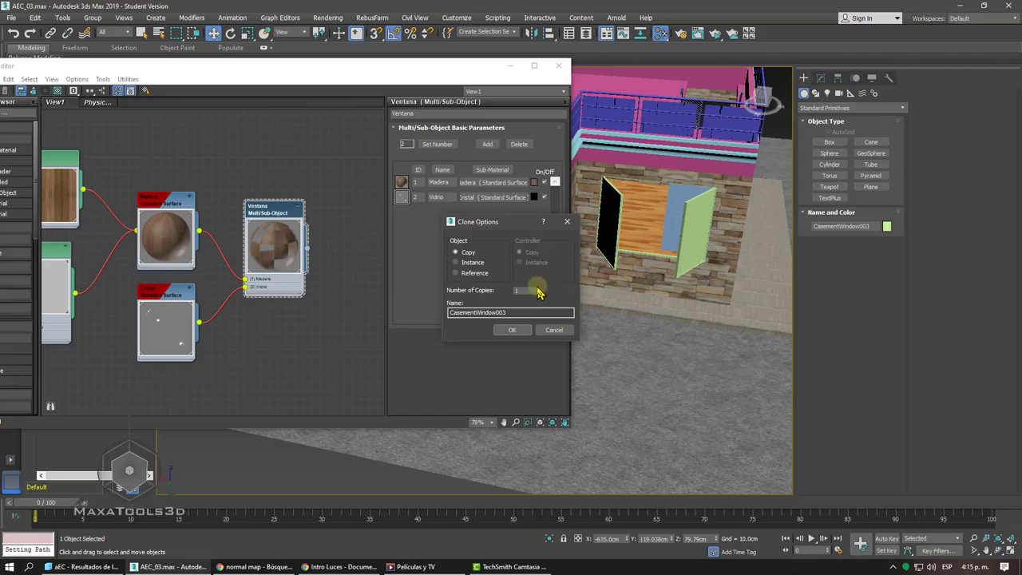
left_click(539, 290)
left_click(538, 290)
left_click(516, 331)
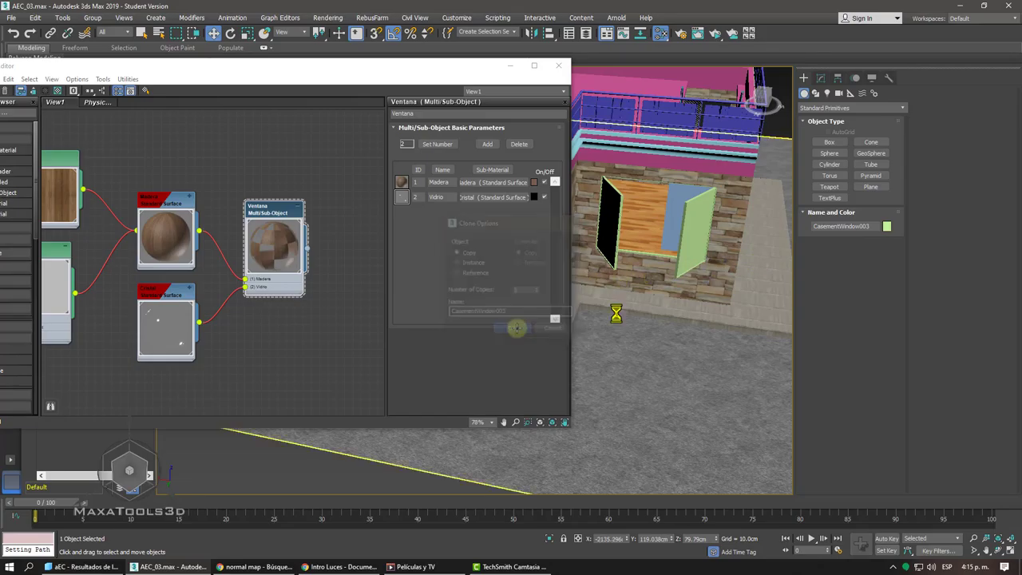
- Assign the Ventana material to one of the cloned casement windows and check the material propagation option
scroll(616, 314, "down", 3)
mouse_move(615, 314)
middle_mouse_down()
mouse_move(599, 283)
mouse_move(692, 279)
mouse_move(581, 234)
mouse_move(474, 169)
middle_mouse_up()
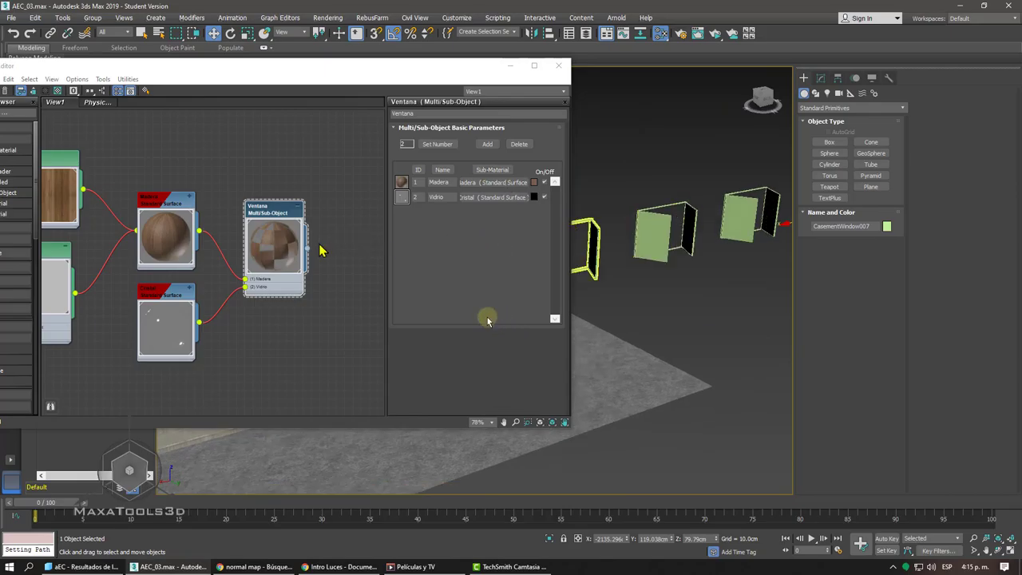
left_click_drag(307, 256, 678, 268)
middle_click_drag(680, 262, 672, 263, "alt")
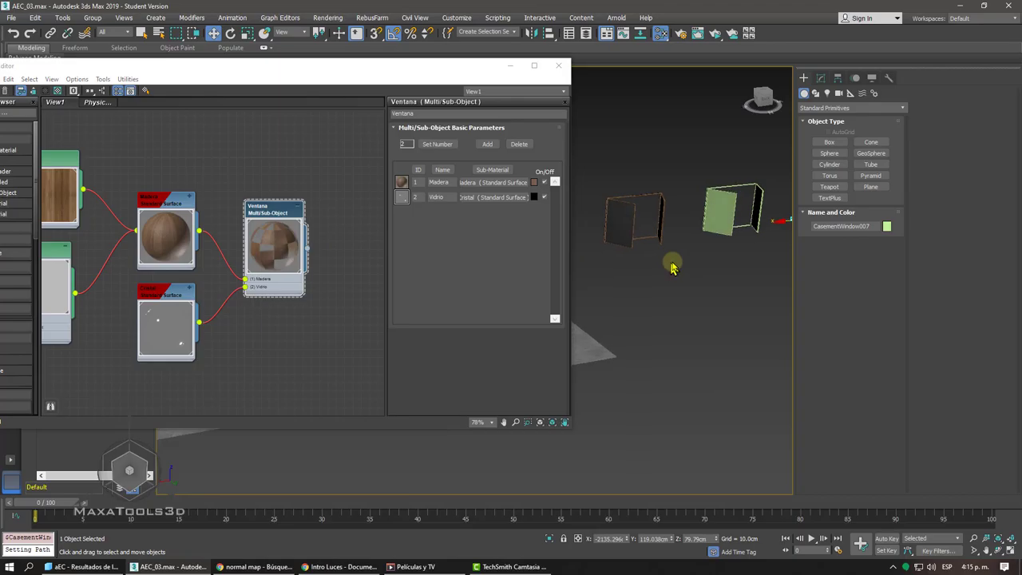
left_click(77, 79)
left_click(77, 77)
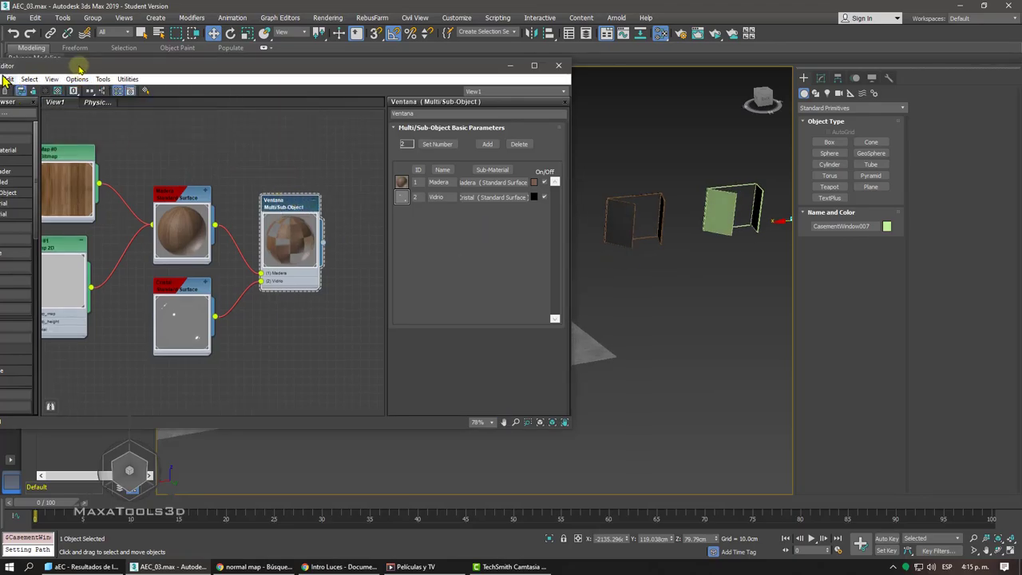
- Select another cloned window, assign the Ventana material to it and undo the assignment
left_click_drag(83, 71, 161, 58)
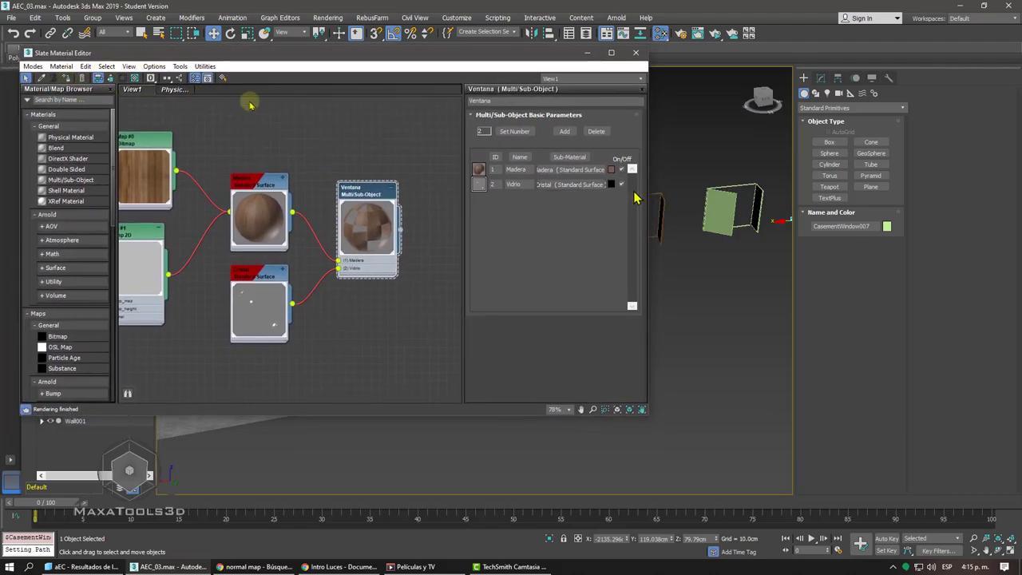
left_click(711, 207)
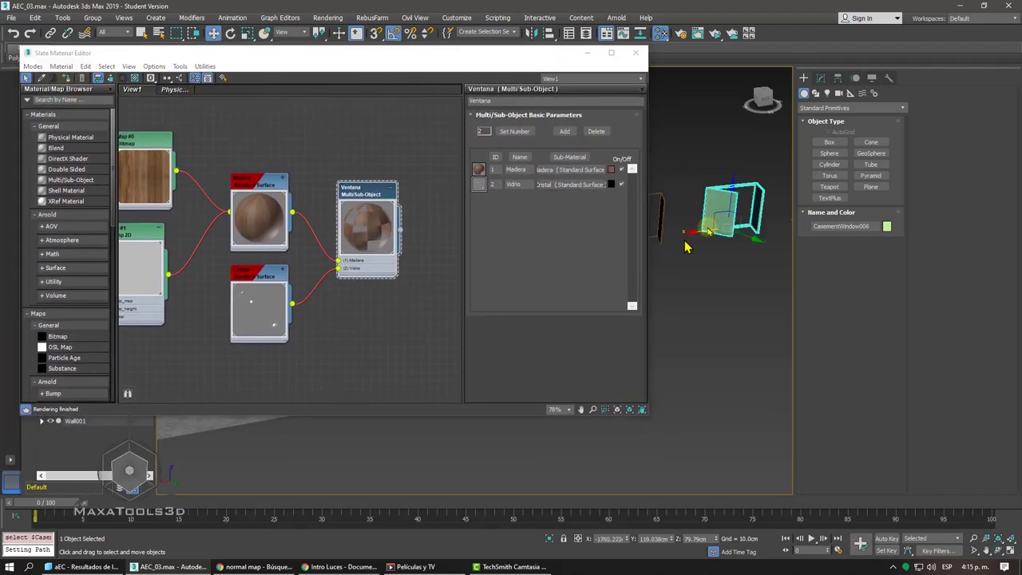
left_click(67, 80)
scroll(732, 286, "down", 4)
middle_click_drag(732, 285, 691, 279, "alt")
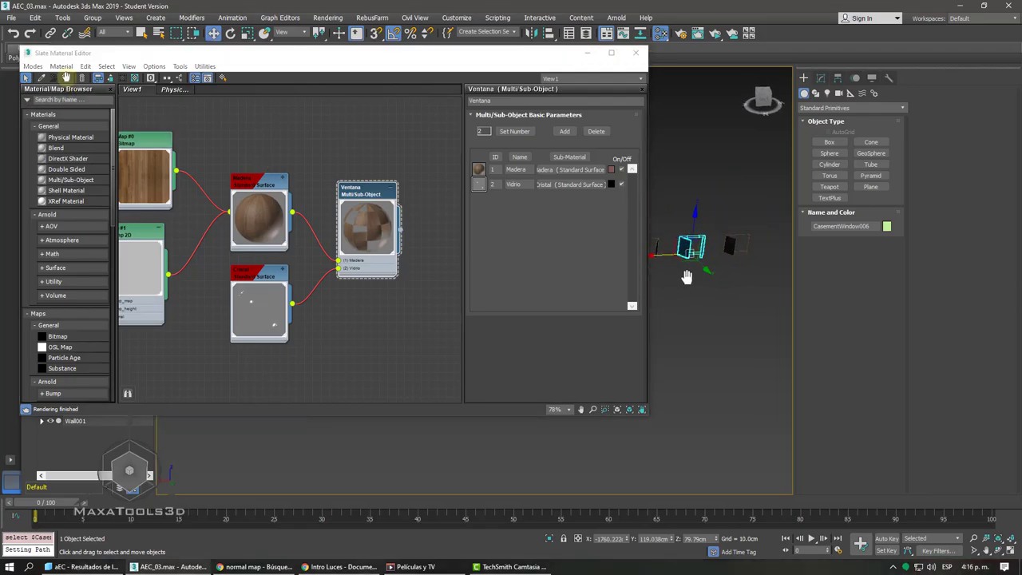
key("ctrl+z")
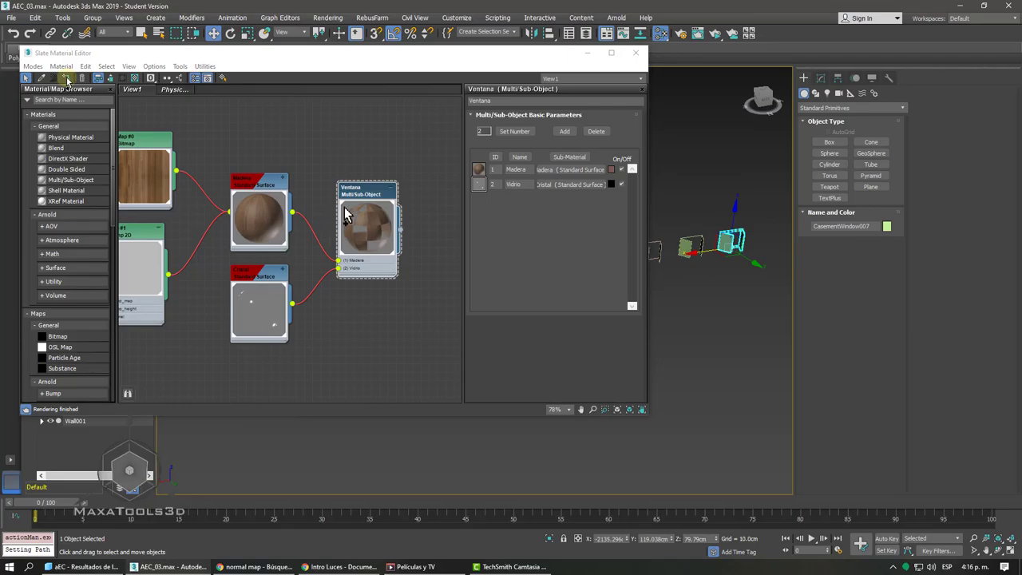
- Delete the five casement window copies standing outside the building
left_click(155, 67)
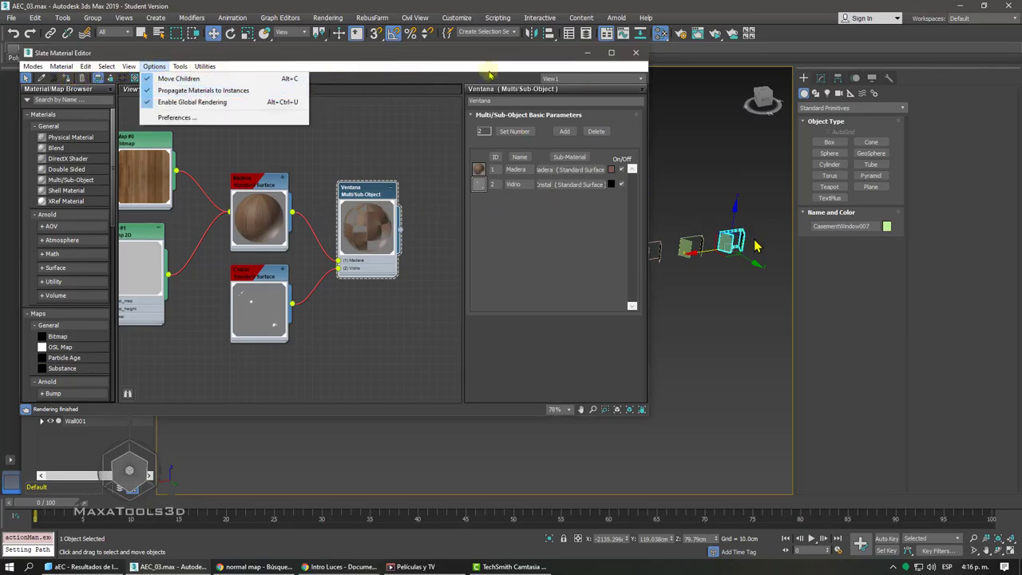
left_click(821, 78)
left_click_drag(533, 57, 334, 72)
key("Delete")
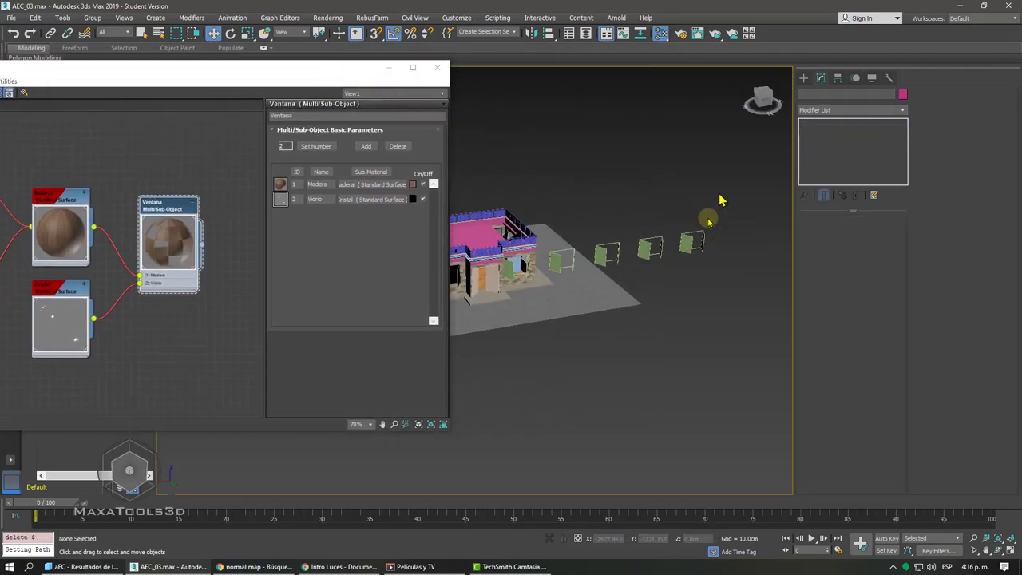
left_click(691, 242)
key("Delete")
left_click(650, 250)
key("Delete")
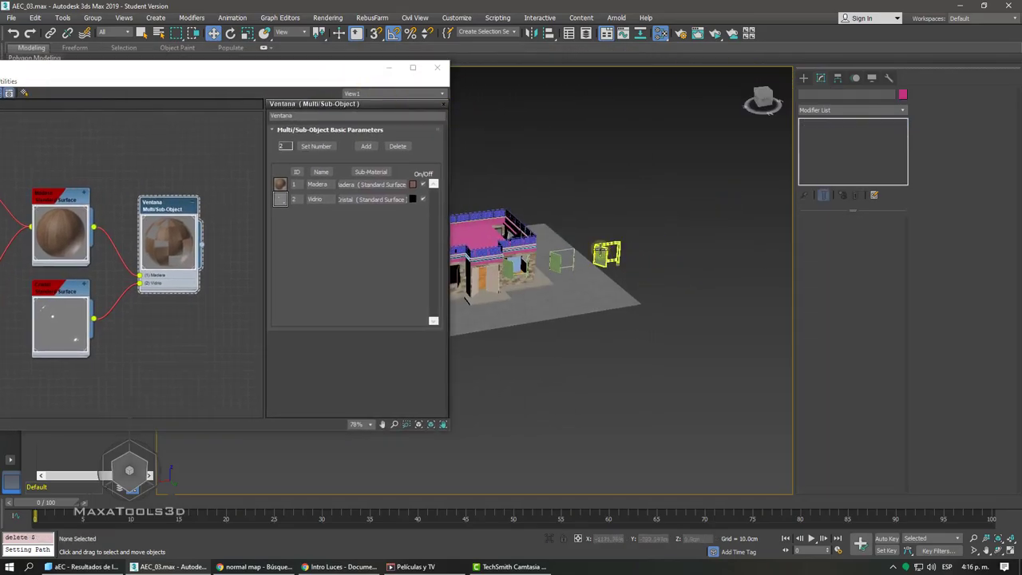
left_click(601, 252)
key("Delete")
left_click(563, 260)
key("Delete")
- Clone the wall's casement window as five instances in a row extending away from the building
scroll(518, 274, "up", 3)
left_click(517, 274)
mouse_move(466, 288)
left_mouse_down("shift")
mouse_move(611, 255)
mouse_move(568, 268)
left_mouse_up("shift")
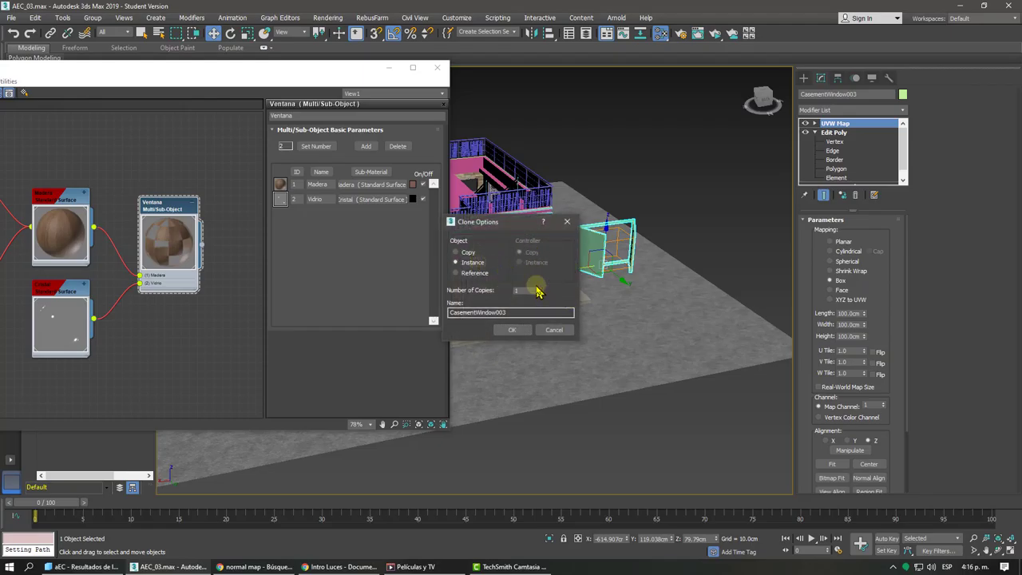
left_click(515, 329)
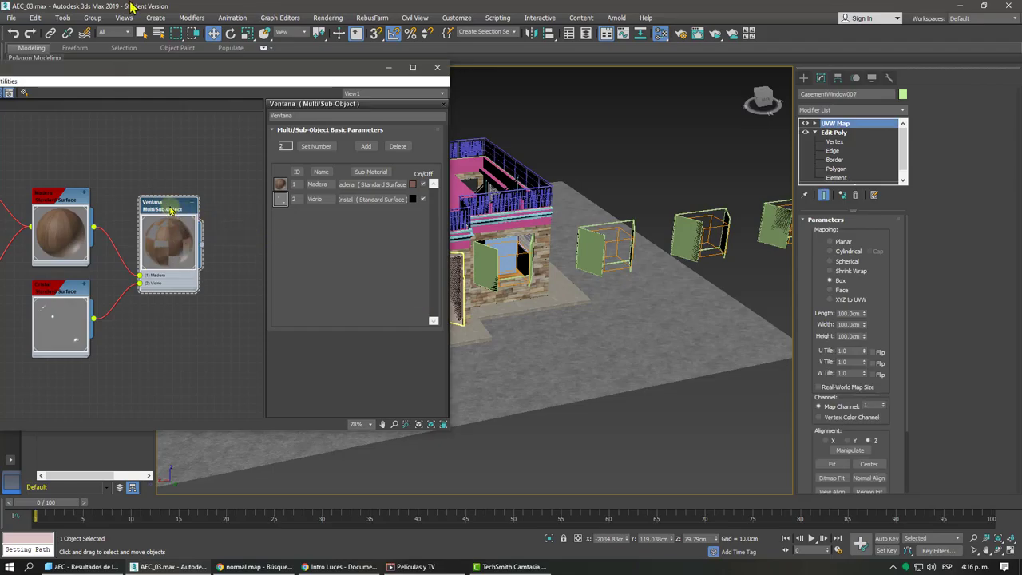
- Check that material propagation to instances is enabled, and assign the Ventana material to one of the cloned casement windows
left_click_drag(112, 79, 266, 84)
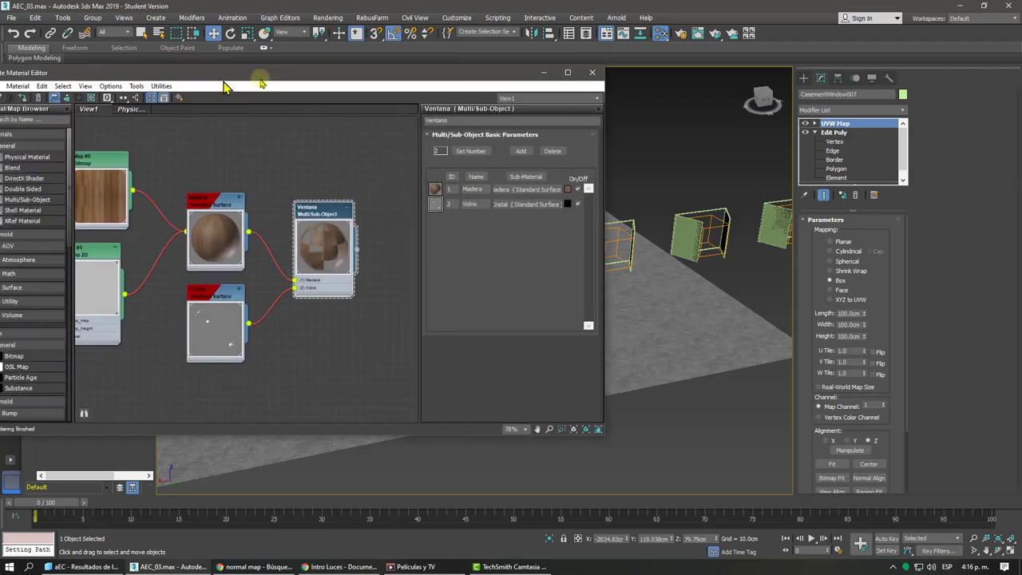
left_click(112, 86)
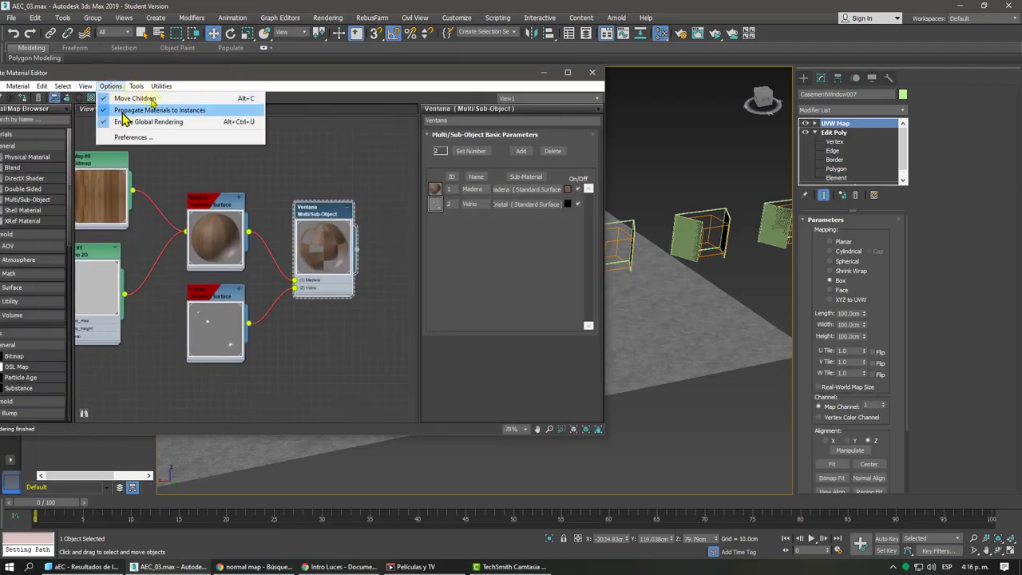
left_click(321, 142)
left_click_drag(356, 254, 700, 239)
mouse_move(590, 265)
middle_mouse_down("alt")
mouse_move(562, 267)
mouse_move(607, 275)
middle_mouse_up("alt")
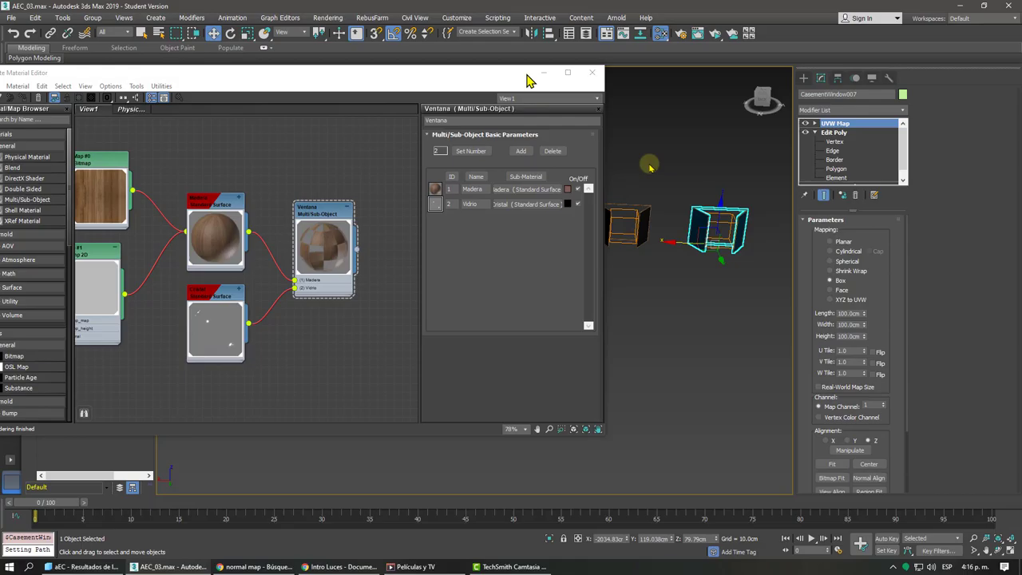
- Close the material editor and delete the five casement window instances standing in a row outside the building
left_click(592, 73)
middle_click_drag(616, 112, 635, 148, "alt")
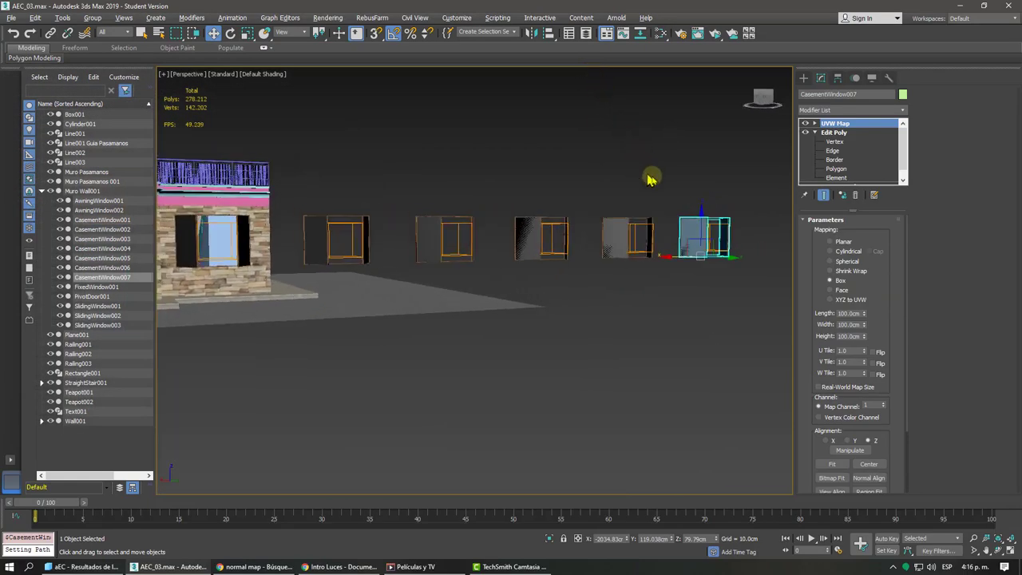
key("Delete")
left_click(613, 232)
key("Delete")
left_click(527, 227)
key("Delete")
left_click(438, 238)
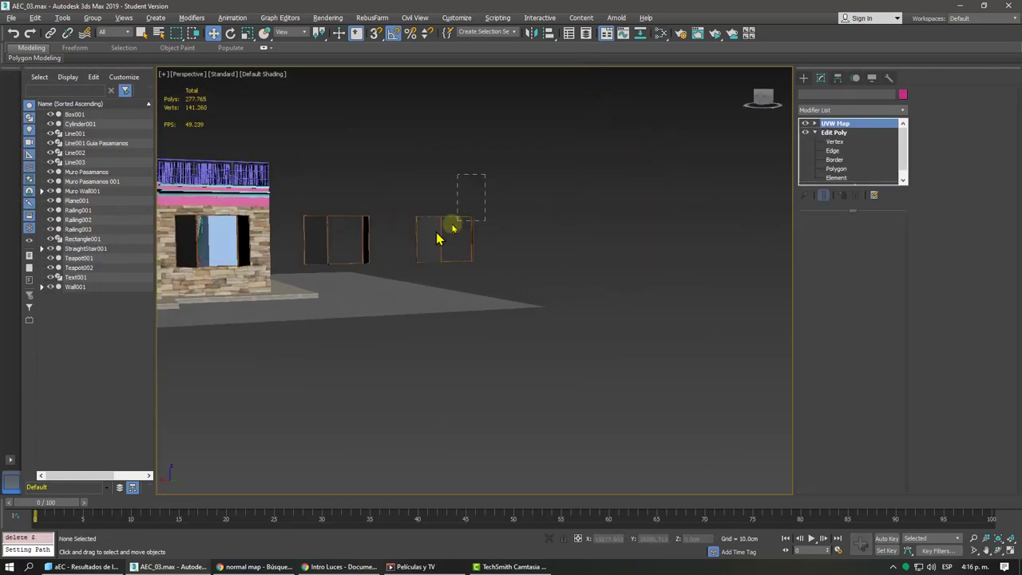
key("Delete")
left_click(335, 225)
key("Delete")
- Examine the casement windows and the entrance door on the building's front facade from several angles
scroll(471, 223, "up", 3)
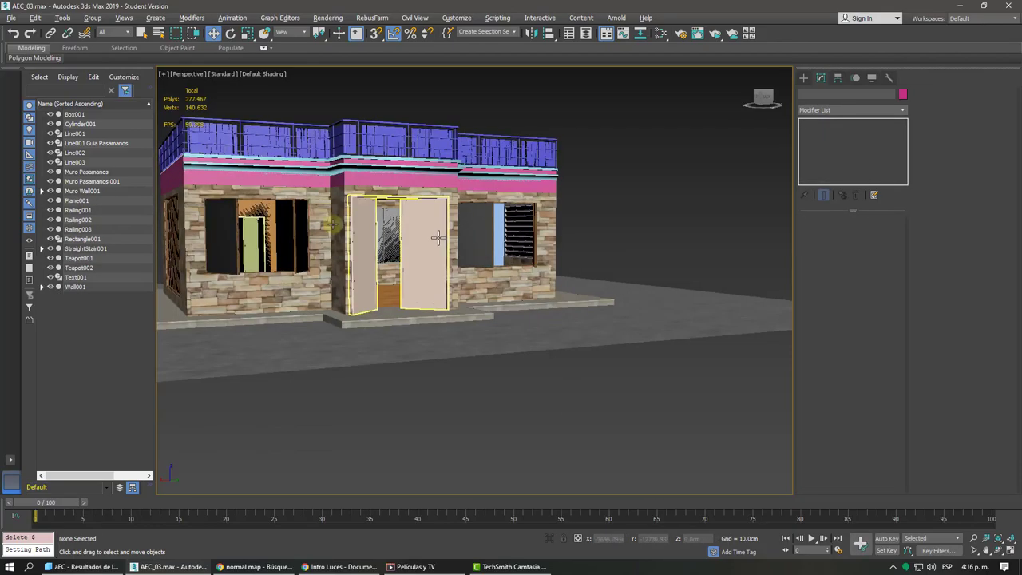
middle_click_drag(438, 238, 386, 191, "alt")
scroll(472, 228, "up", 4)
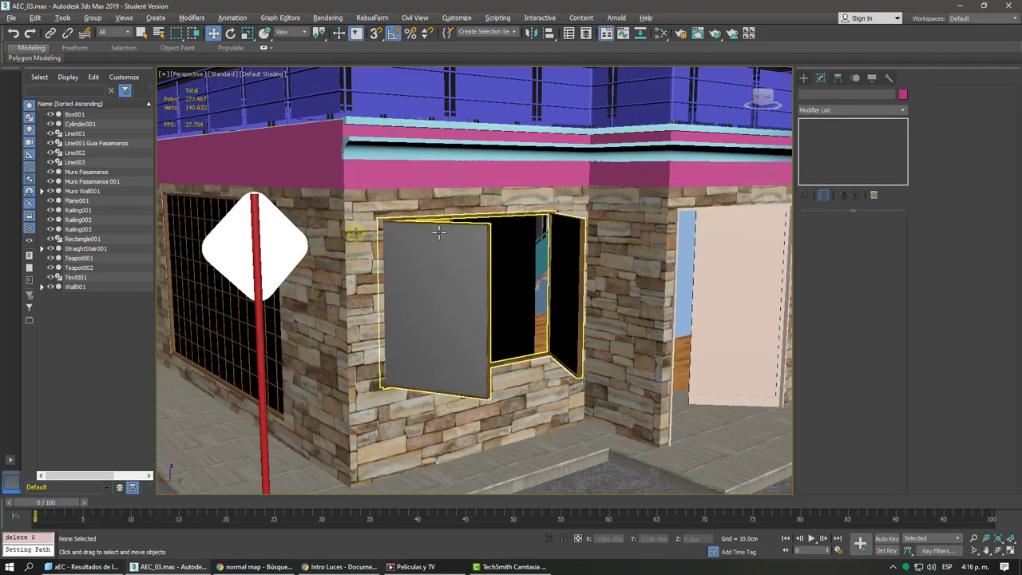
scroll(411, 254, "down", 6)
scroll(410, 240, "up", 4)
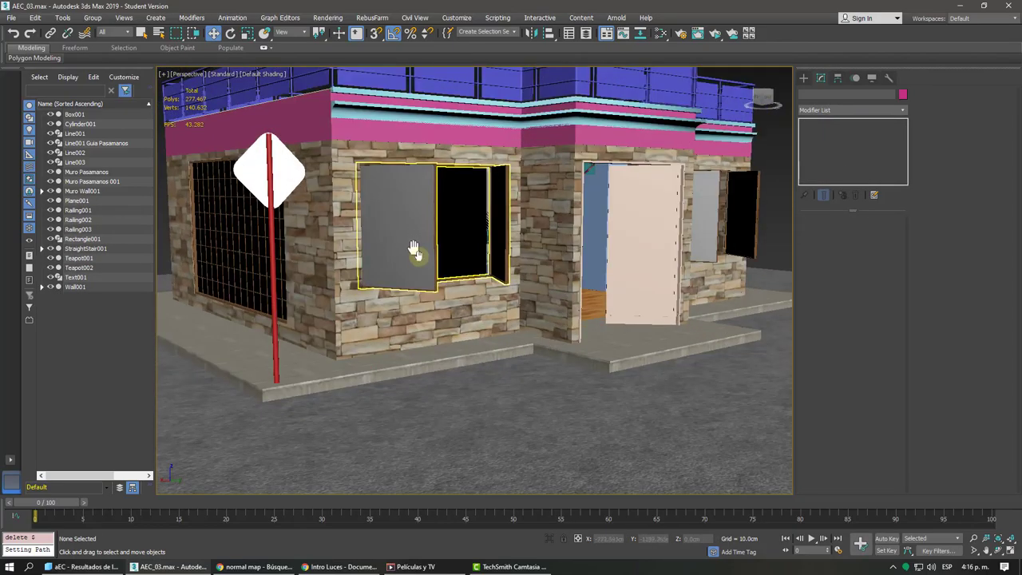
middle_click_drag(414, 248, 420, 257)
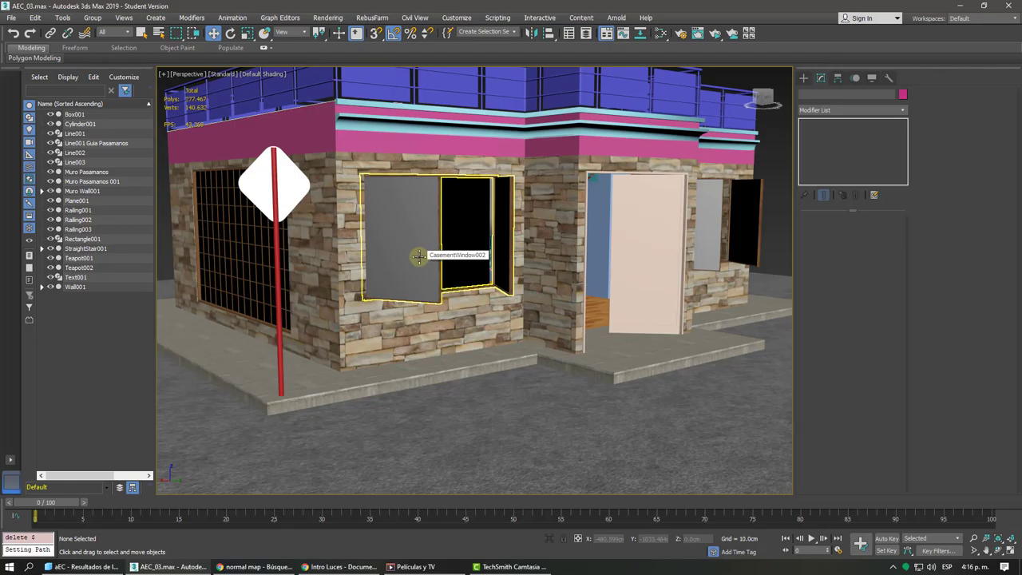
middle_click_drag(418, 237, 603, 235, "alt")
scroll(602, 235, "up", 1)
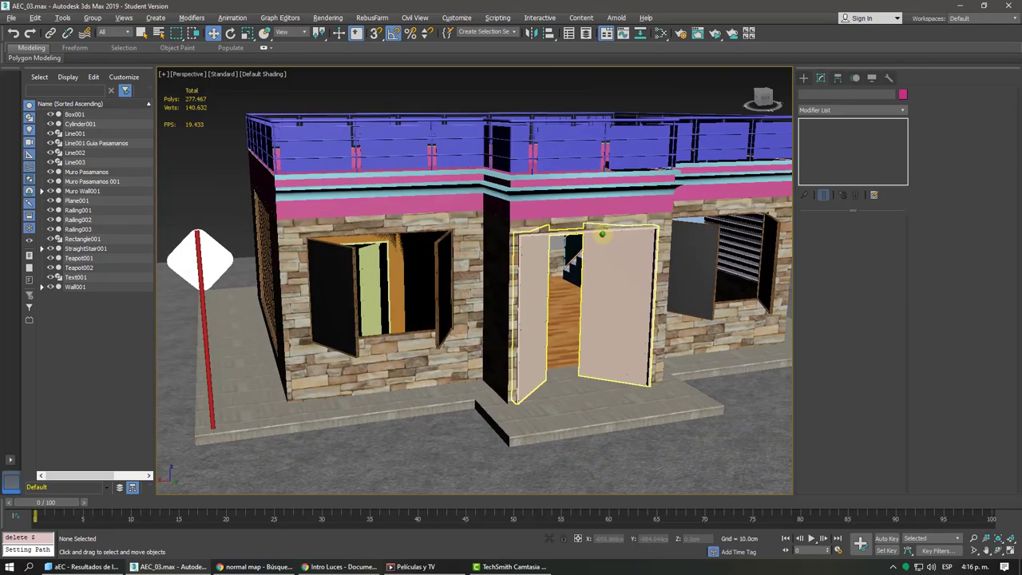